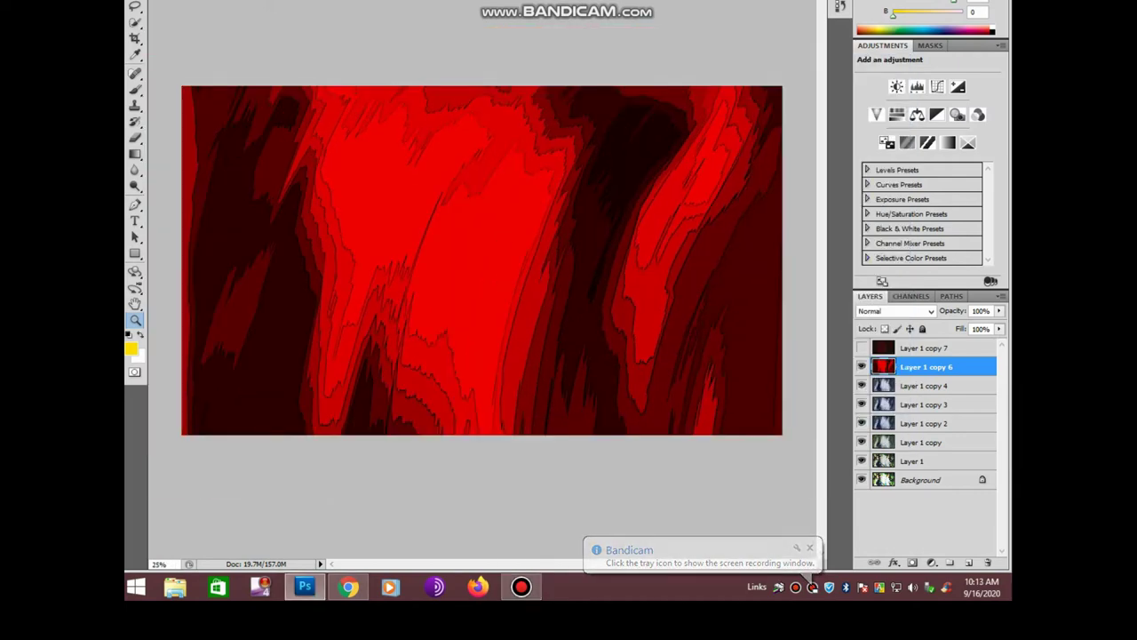
Show Layer 1 copy 7 and resize it into a tall, narrow vertical strip
key(alt+bracketright)
key(ctrl+t)
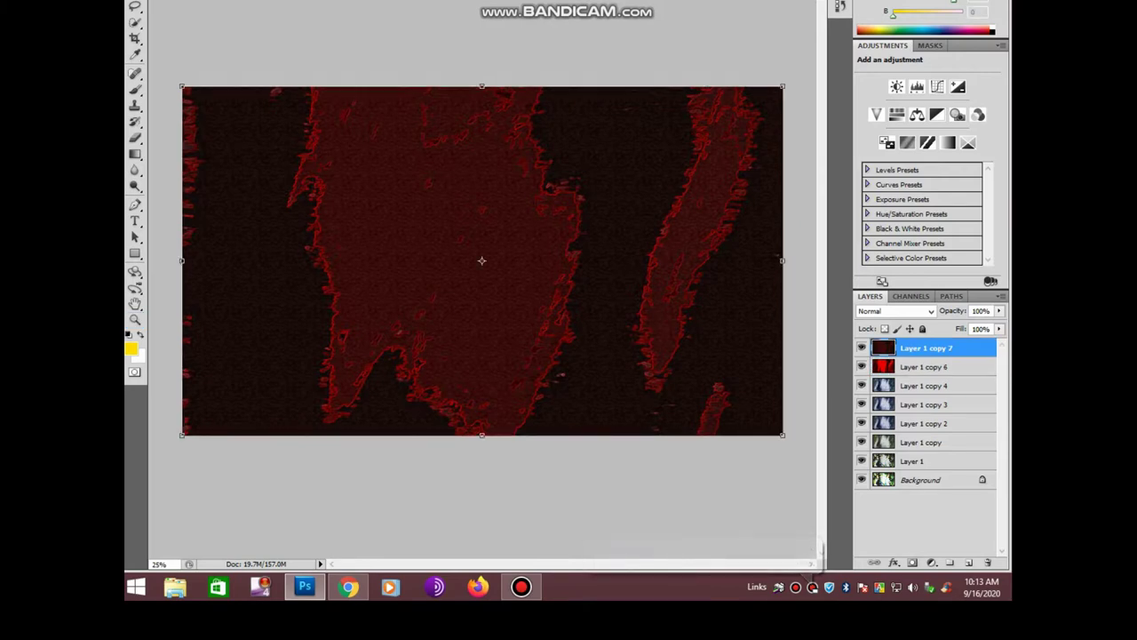
drag(782, 434, 652, 359)
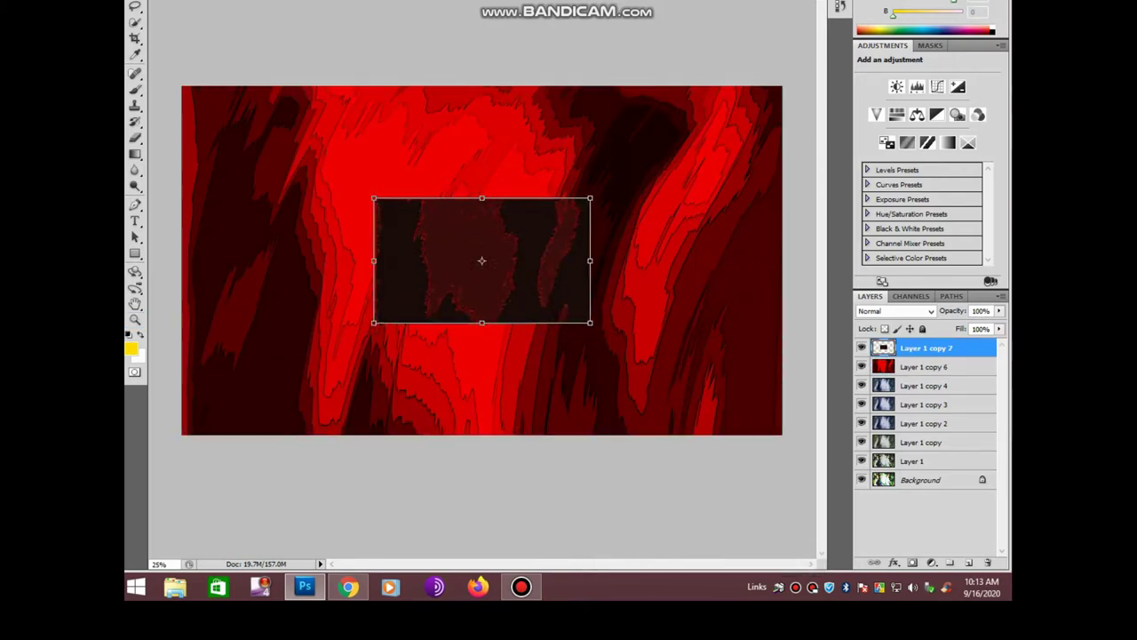
drag(481, 359, 482, 416)
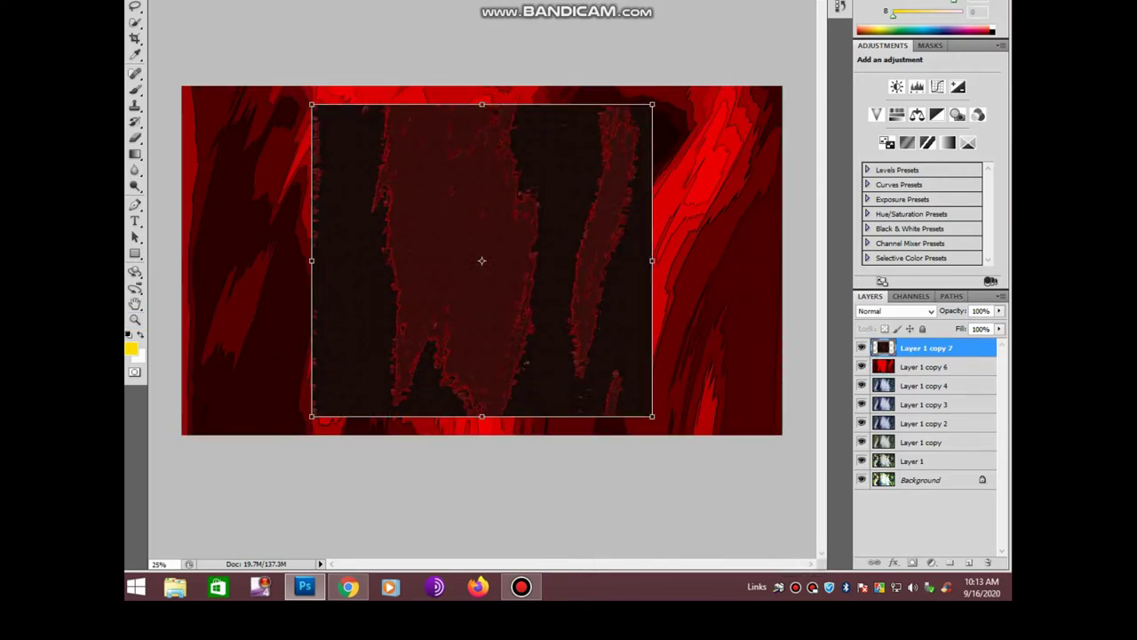
drag(652, 260, 546, 260)
click(135, 319)
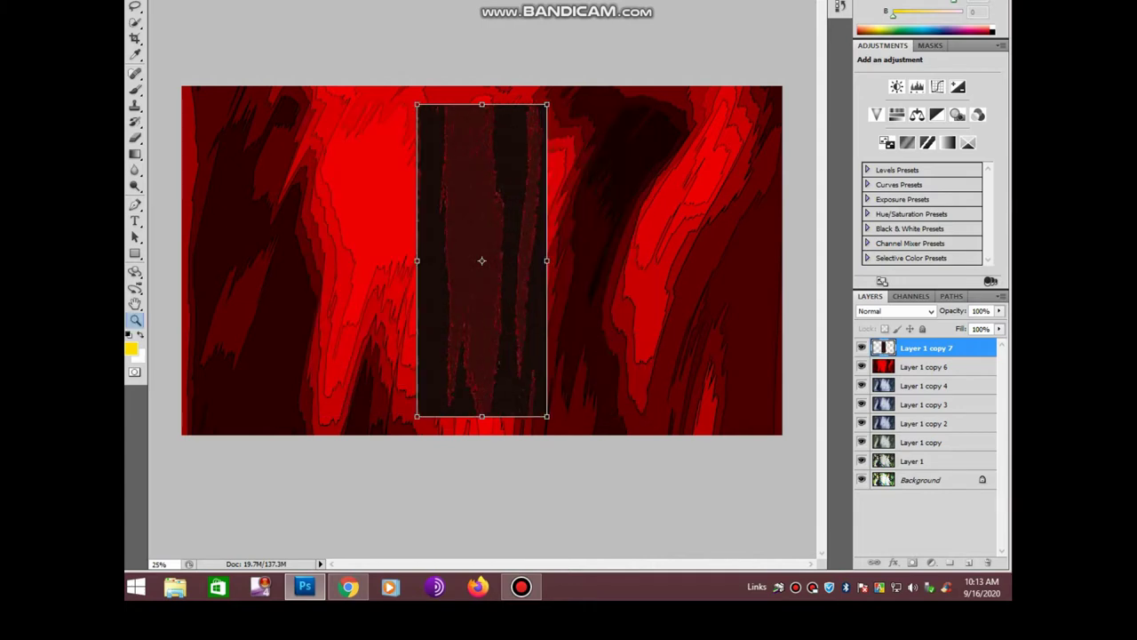
Apply a Motion Blur to the dark strip
key(alt+t)
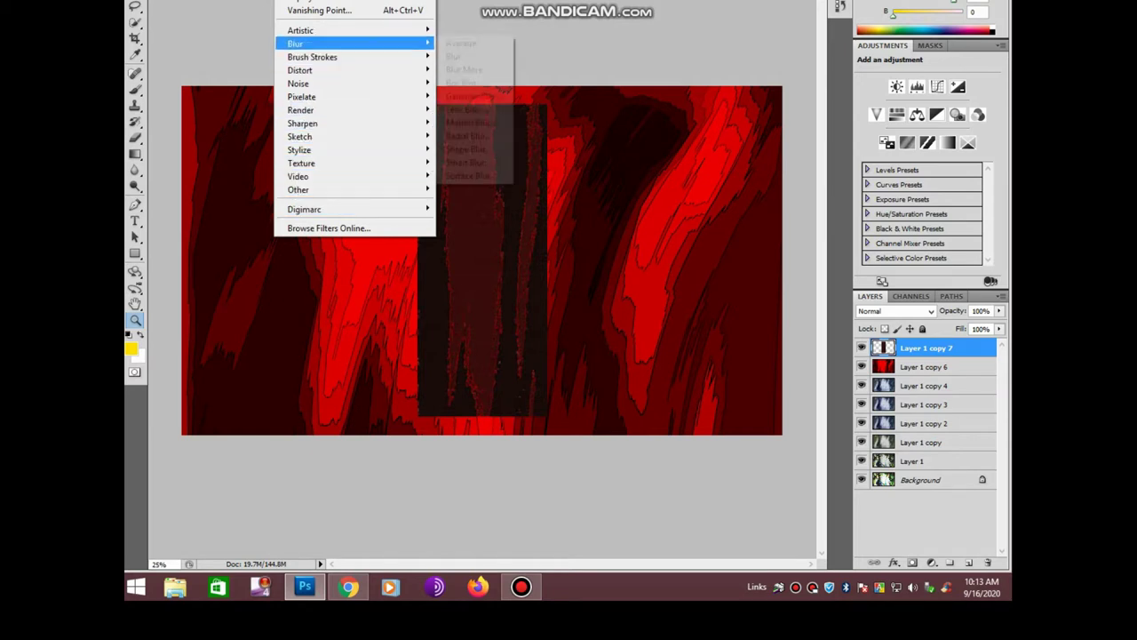
click(471, 120)
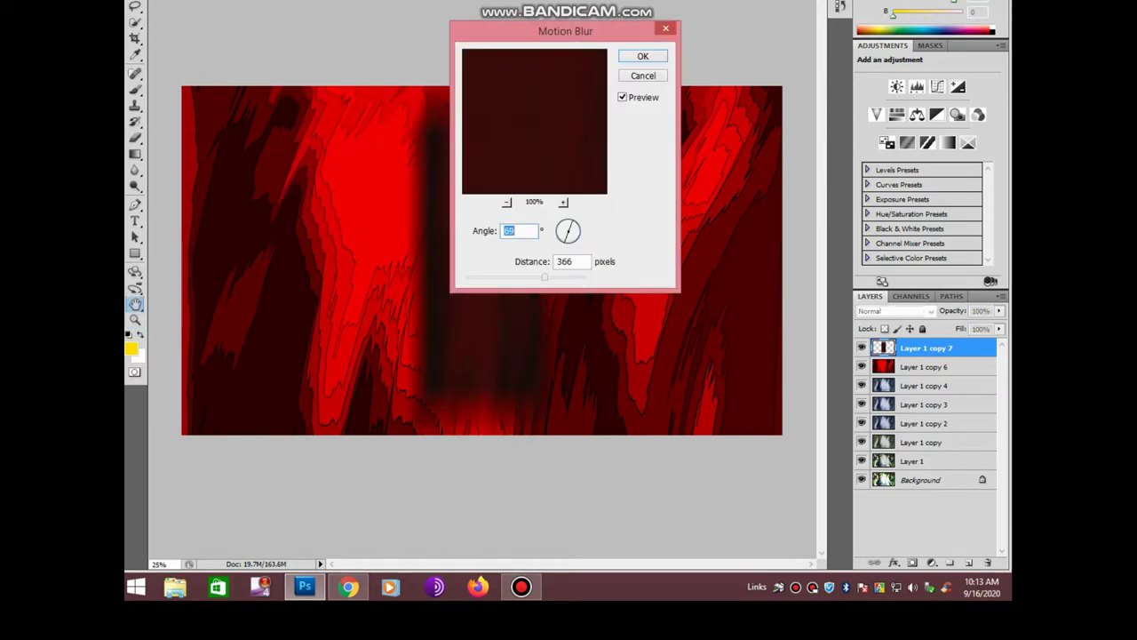
click(642, 56)
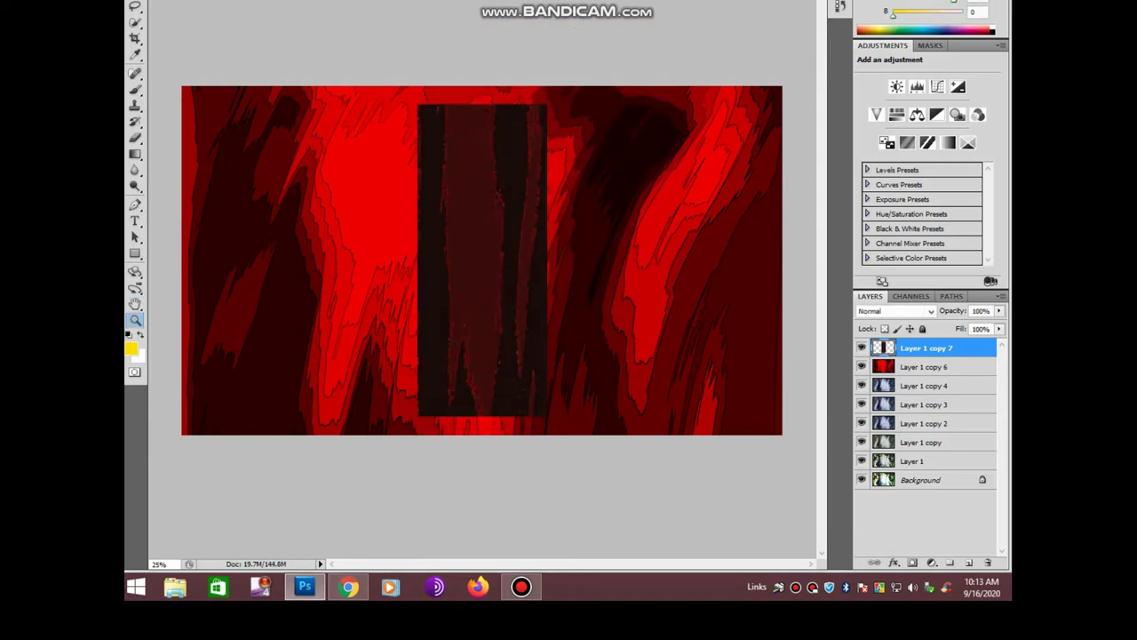
Apply a Wave distortion with wavelength 174–433 and maximum amplitude 110
key(alt+t)
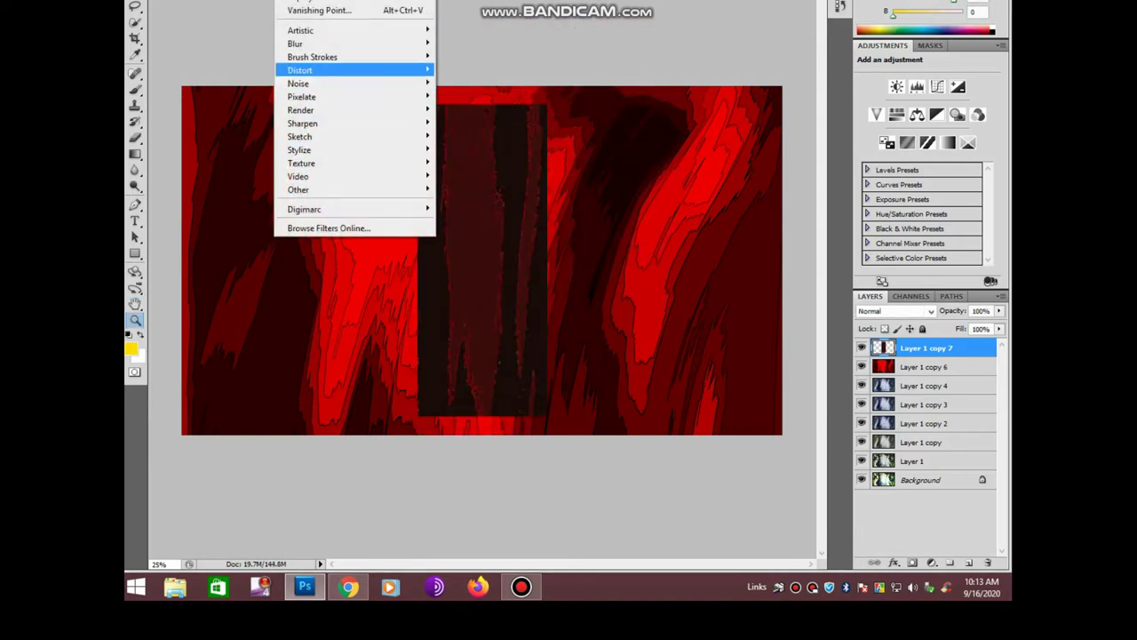
click(459, 203)
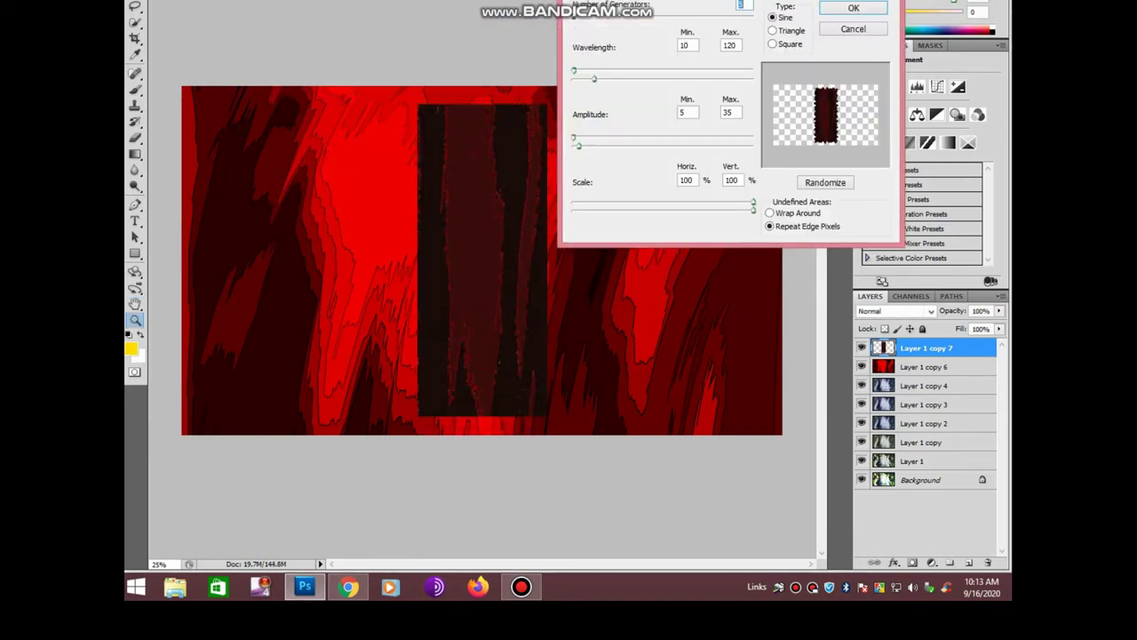
drag(594, 78, 650, 78)
drag(574, 70, 603, 71)
drag(579, 145, 591, 145)
click(853, 8)
Narrow the wavy shape horizontally with Free Transform
key(ctrl+t)
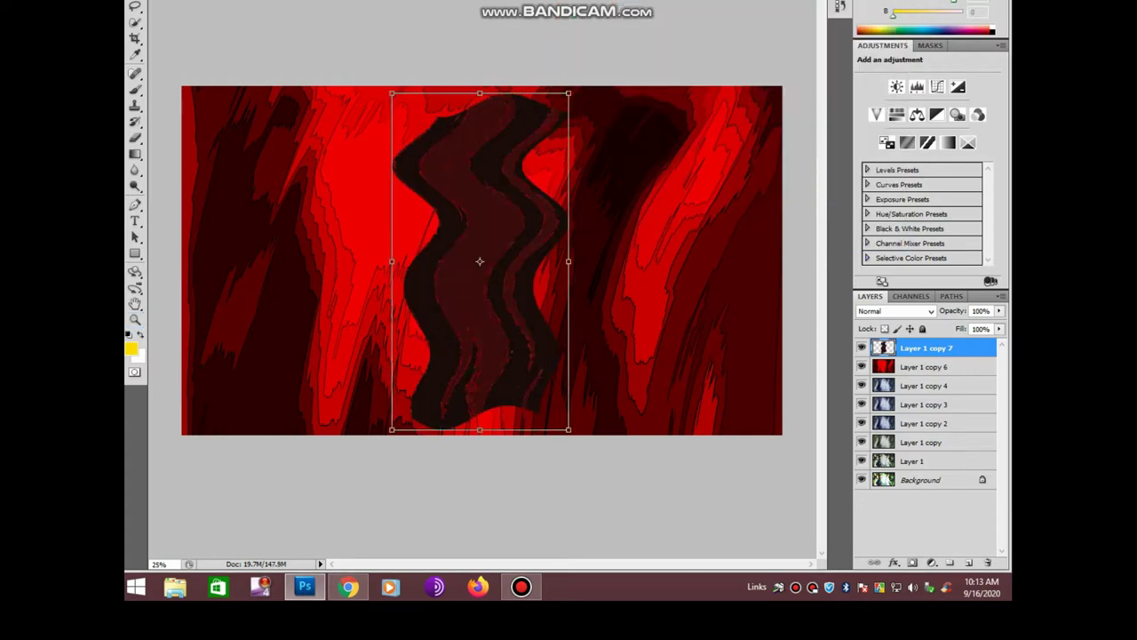
drag(569, 261, 540, 261)
key(Return)
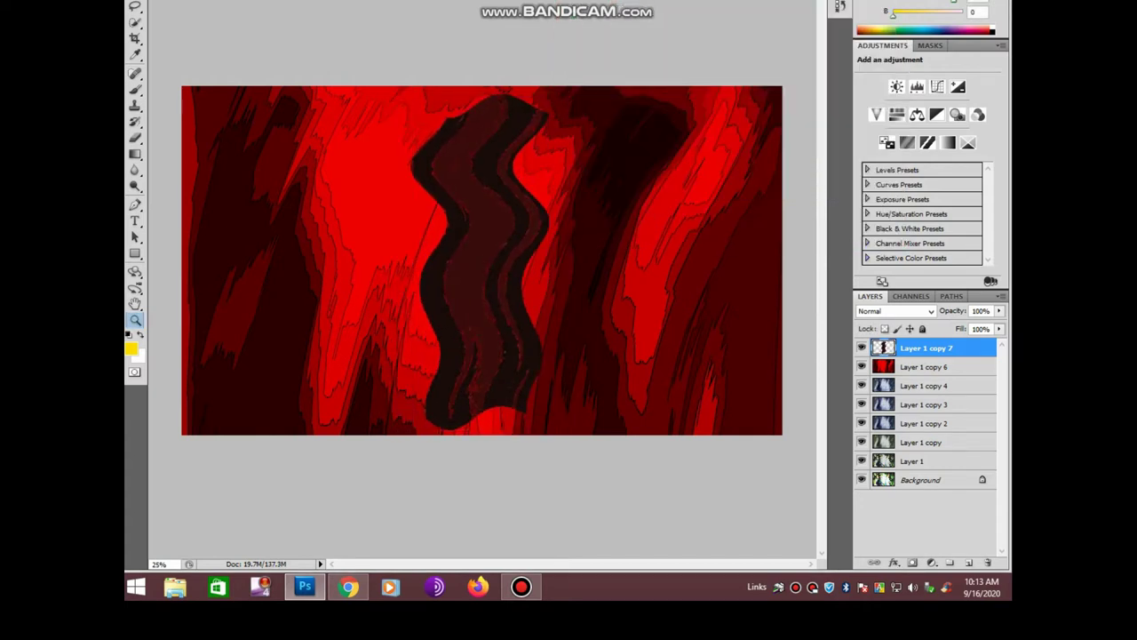
Add a Color Overlay layer style to the ribbon with a cyan colour
click(226, 0)
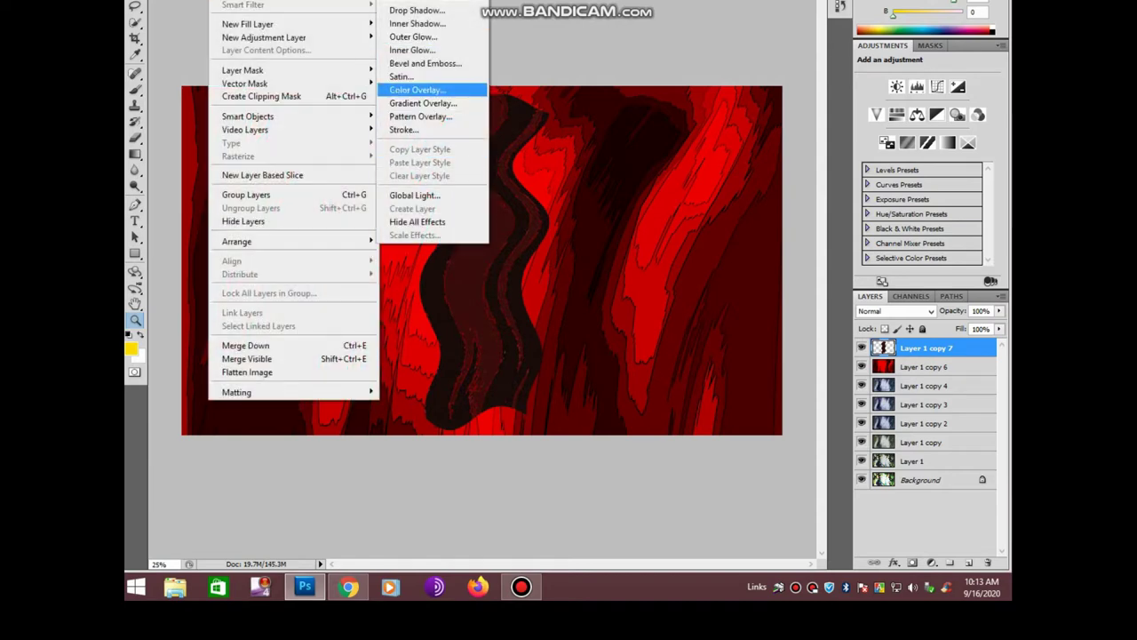
click(416, 89)
click(772, 31)
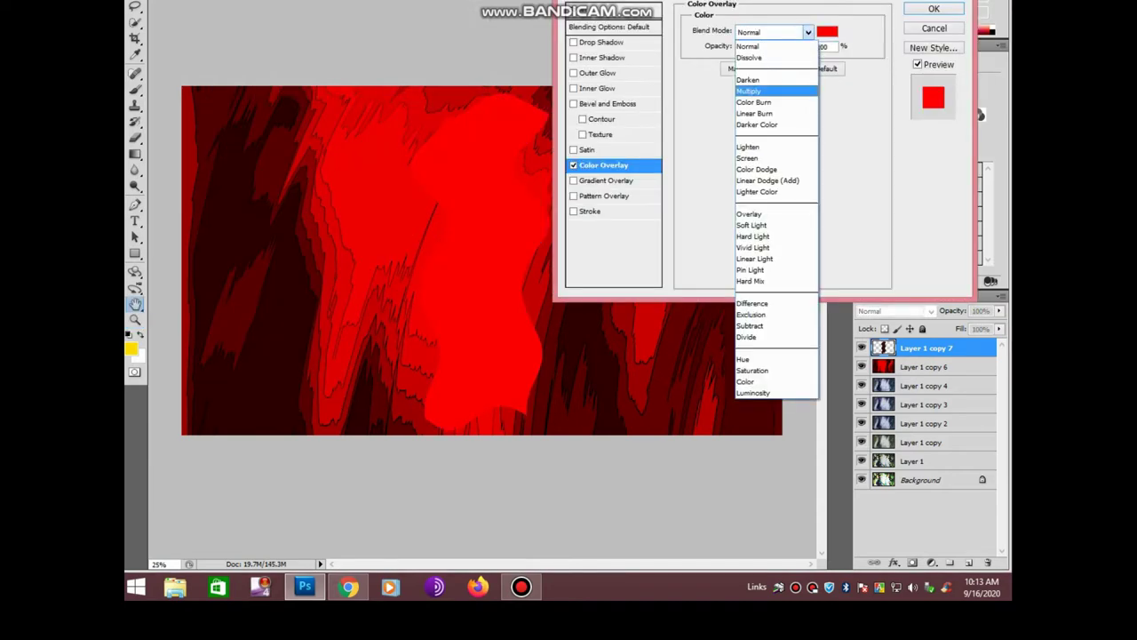
click(755, 109)
key(Down)
key(Down)
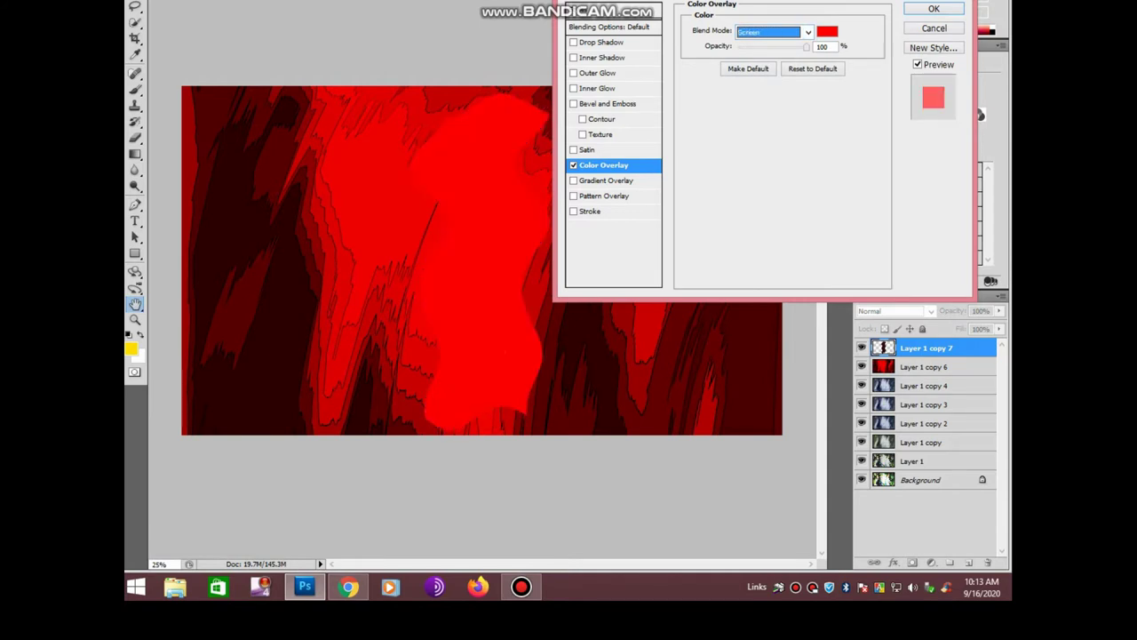
click(827, 31)
click(579, 151)
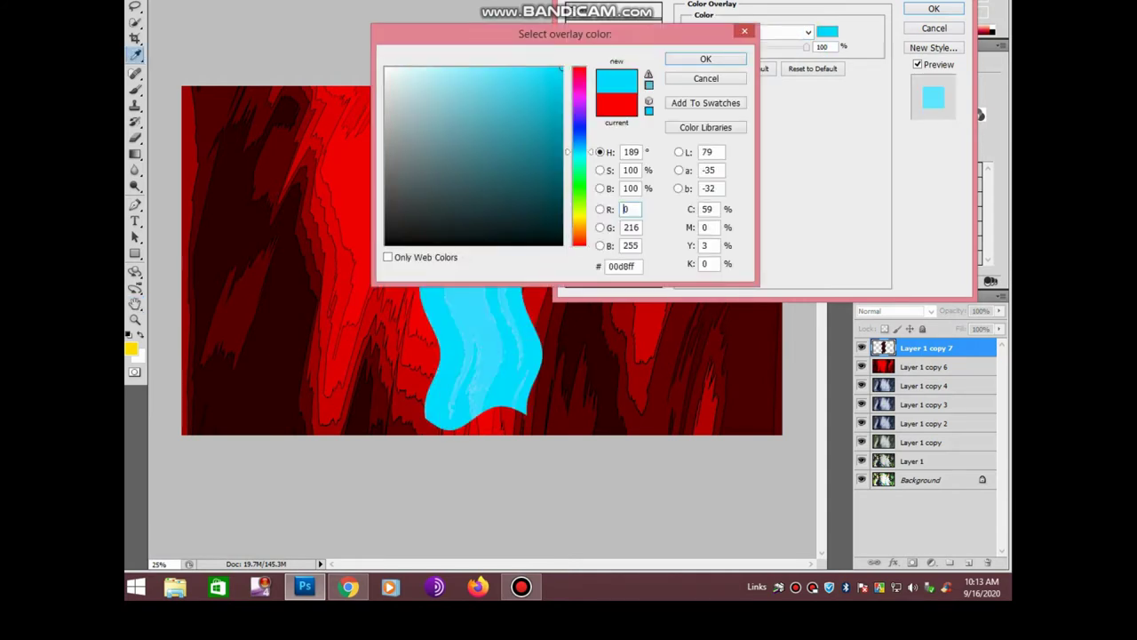
click(511, 103)
click(706, 58)
Preview several overlay blend modes and settle on Hue
click(773, 32)
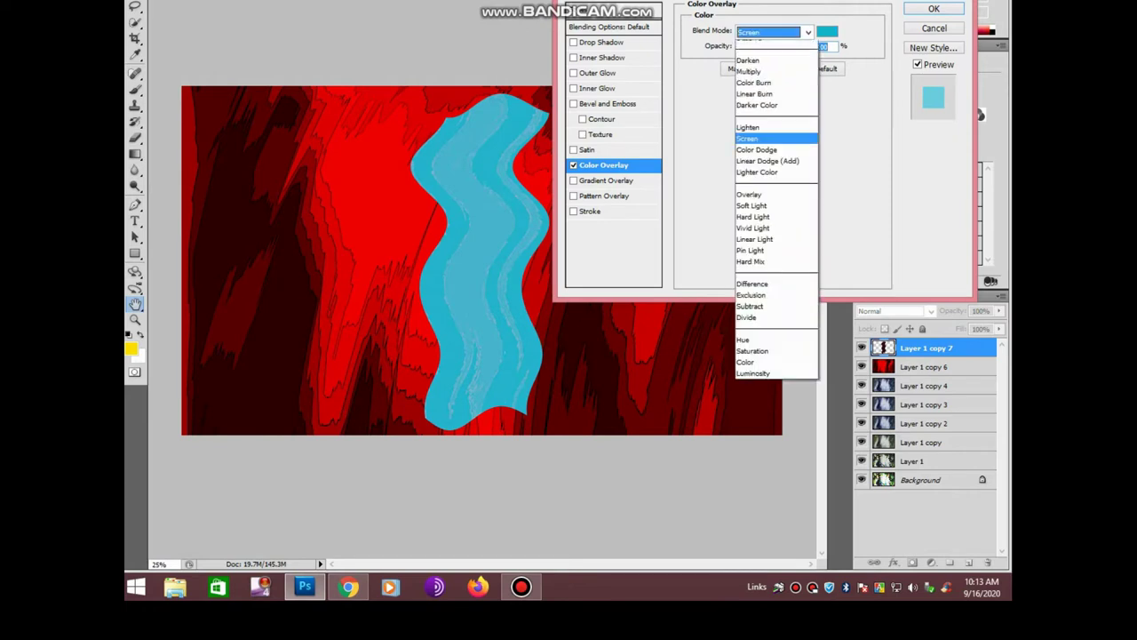
click(756, 58)
key(Down)
key(Down)
key(Down)
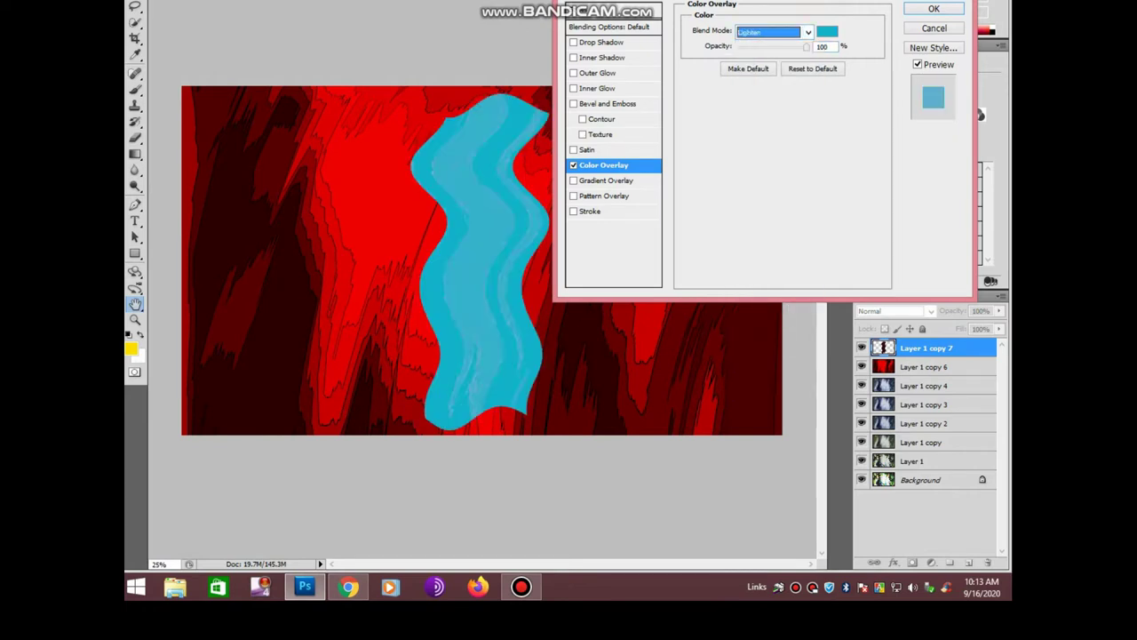
key(Down)
key(Down)
key(Down)
key(Down)
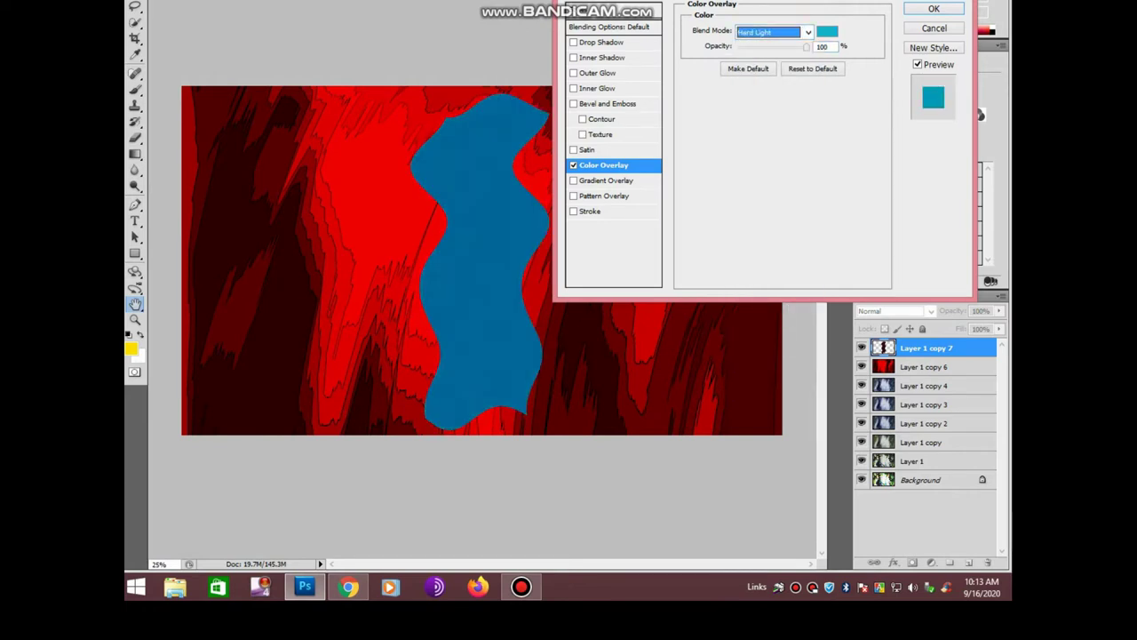
key(Down)
key(Down)
key(Down)
key(Down)
key(Down)
key(Down)
key(Down)
key(Down)
key(Down)
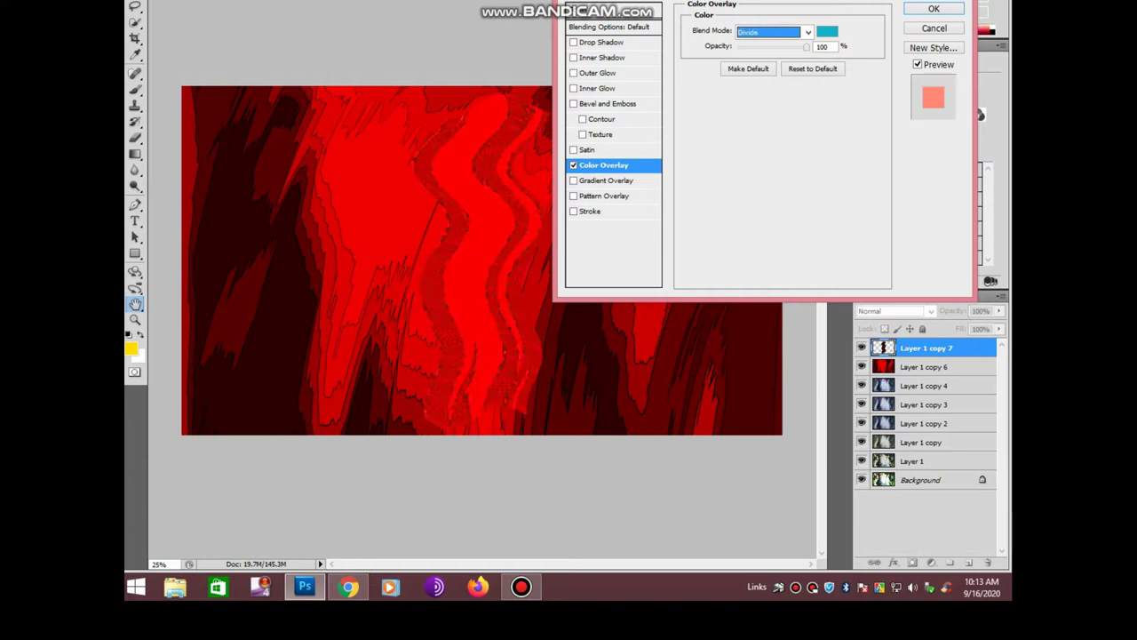
key(Down)
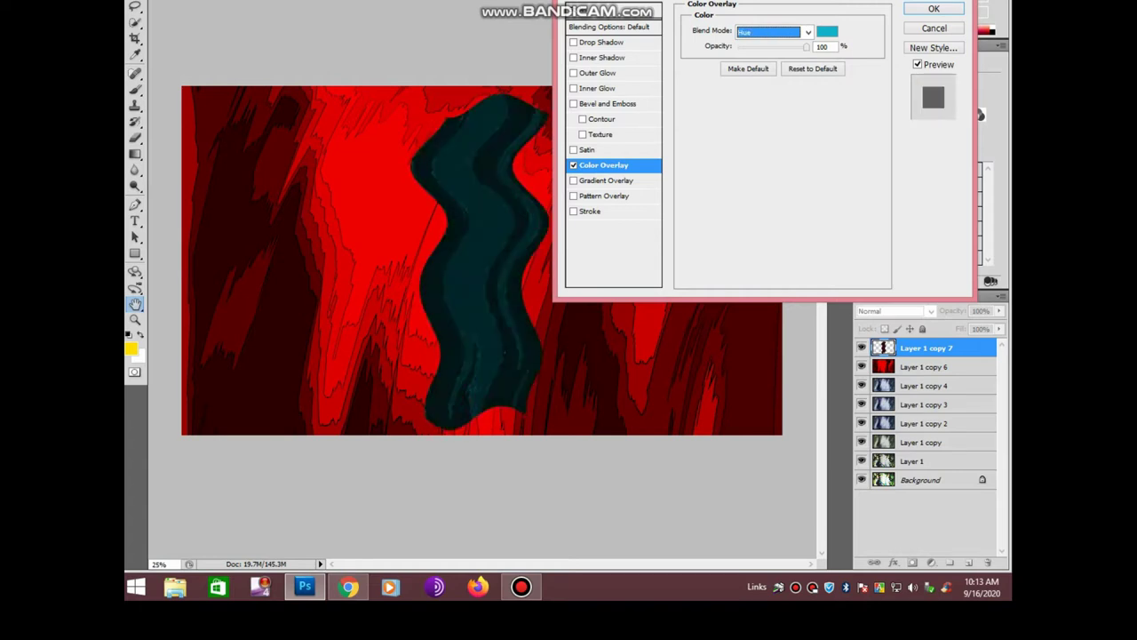
key(Down)
key(Up)
click(808, 31)
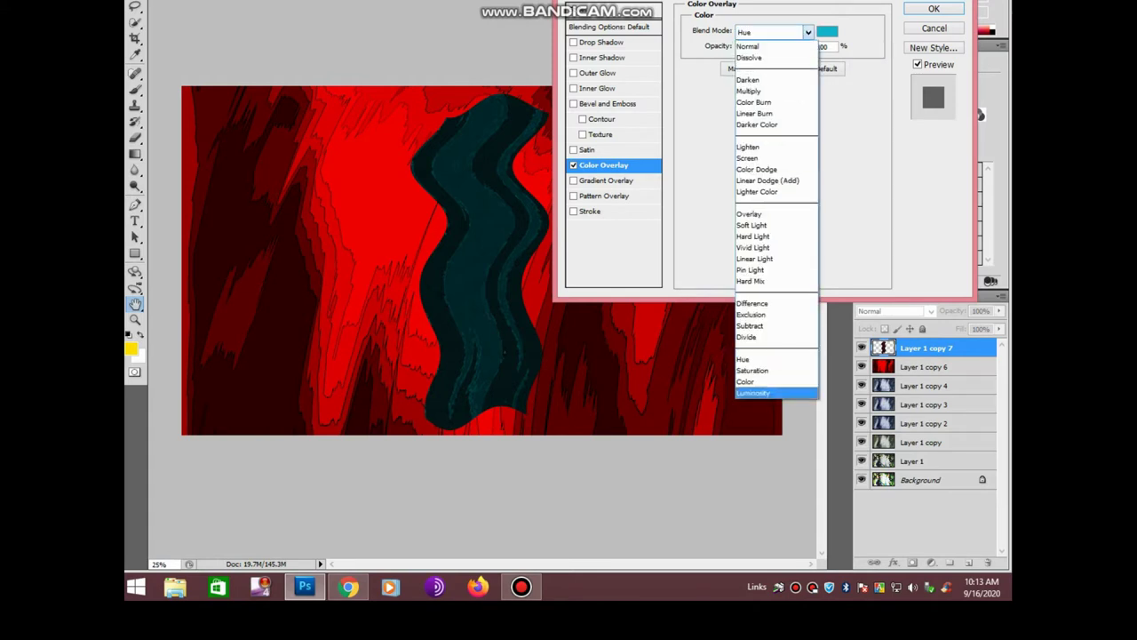
click(807, 31)
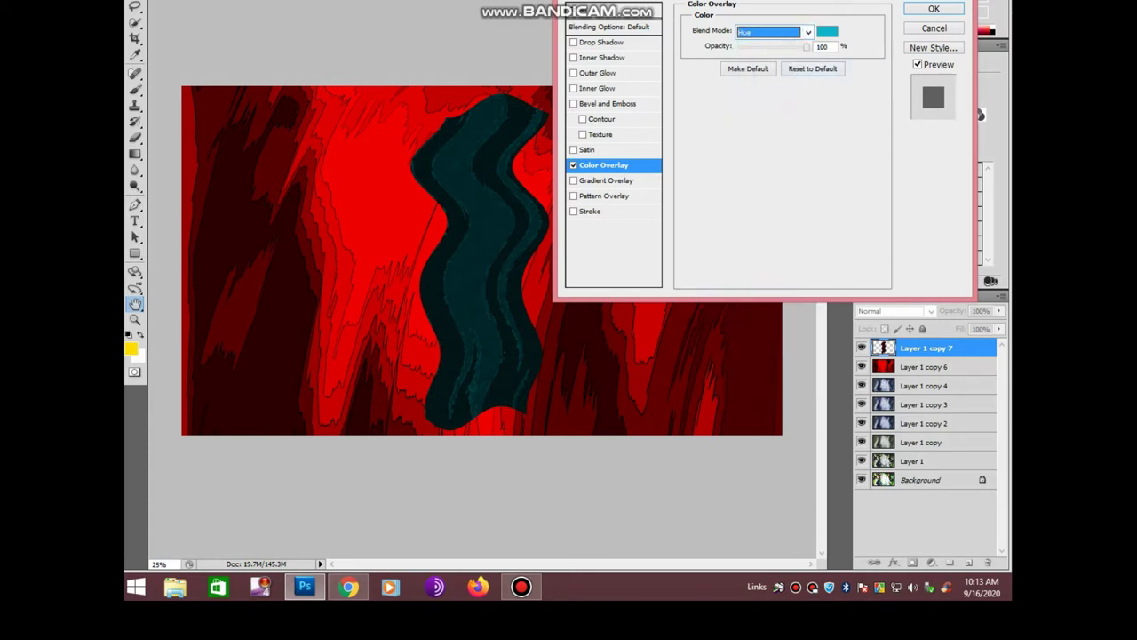
Change the overlay colour to blue, apply the style, and duplicate the layer
click(827, 31)
drag(565, 33, 857, 52)
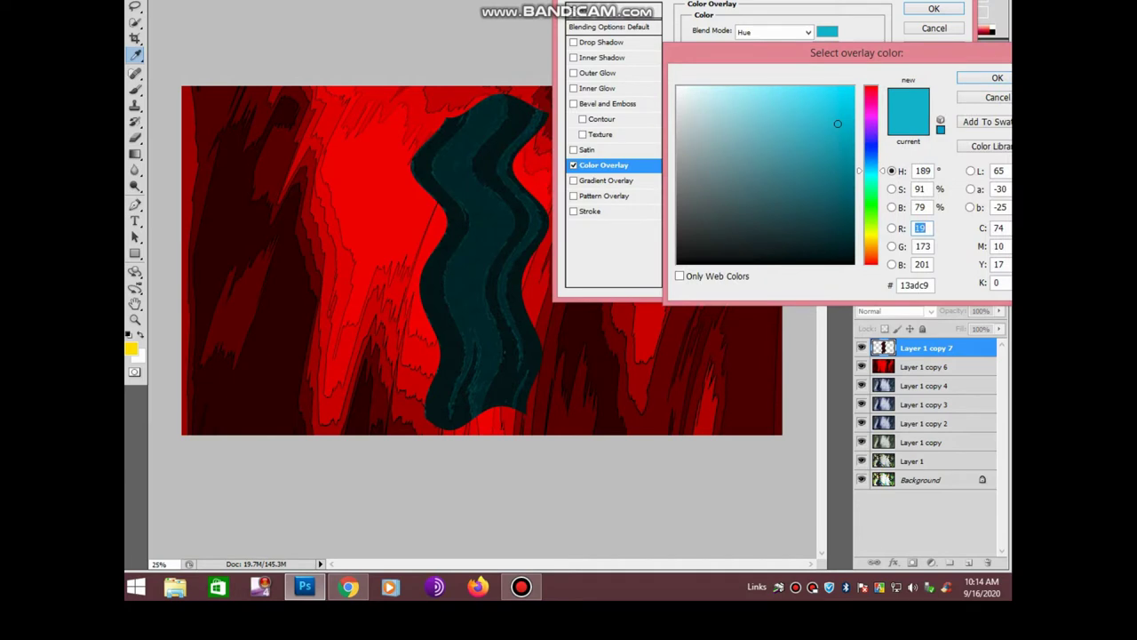
mouse_move(858, 171)
mouse_down()
mouse_move(859, 155)
mouse_move(808, 112)
mouse_move(749, 112)
mouse_move(823, 178)
mouse_move(829, 118)
mouse_up()
key(Return)
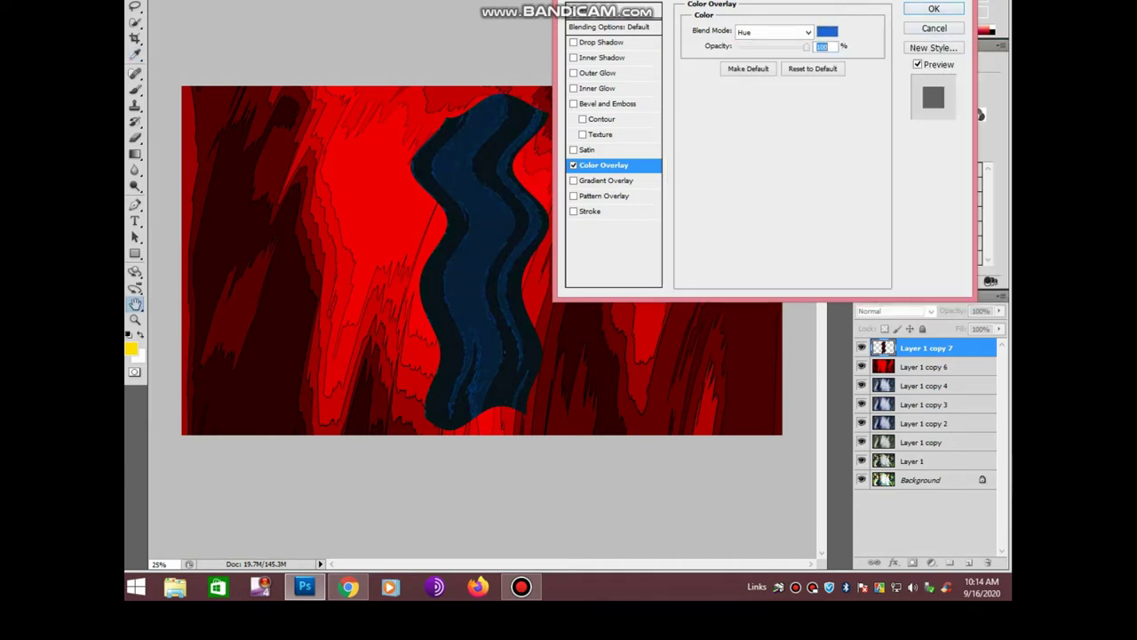
click(934, 9)
key(ctrl+j)
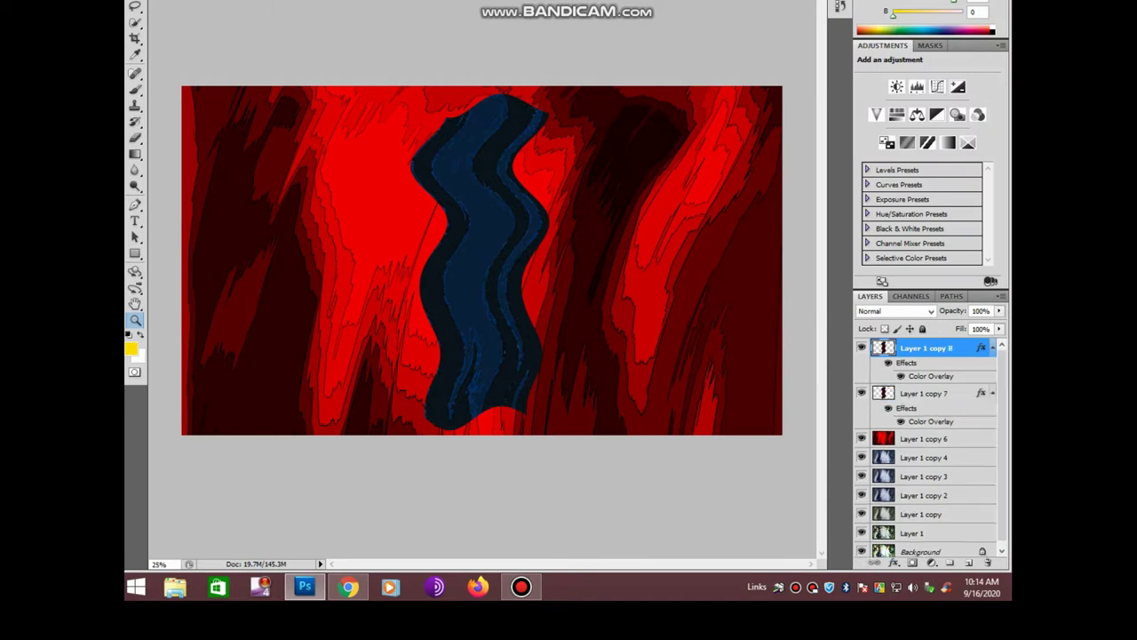
Merge the two ribbon layers into one
shift+click(924, 393)
right_click(924, 393)
click(902, 353)
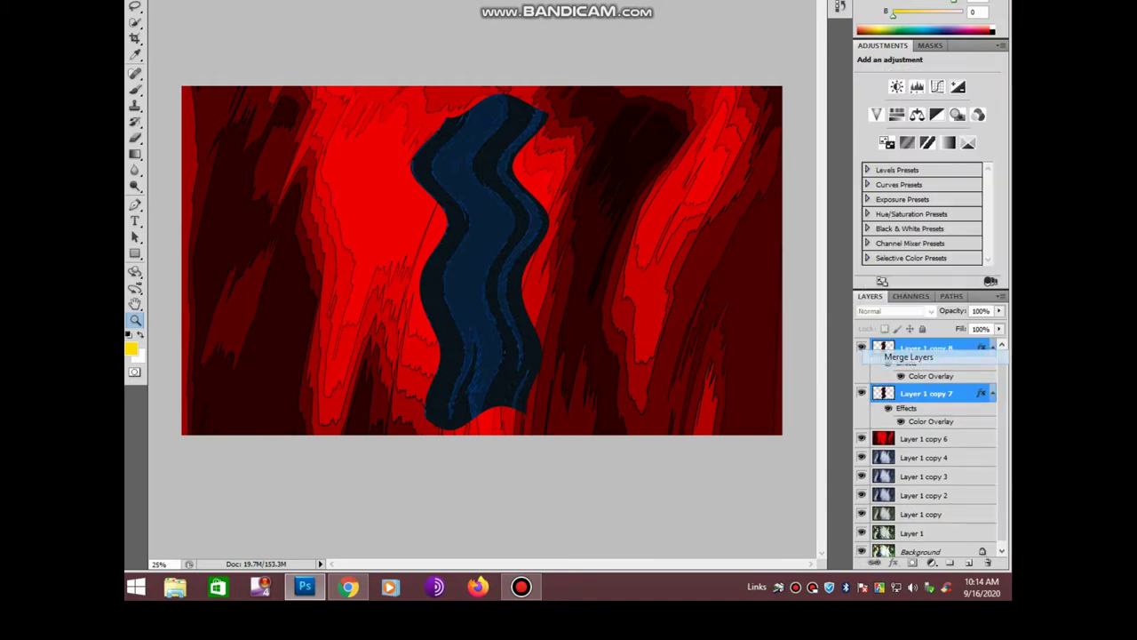
Brighten with a Curves lift and apply a Color Balance shift of -68
key(ctrl+m)
drag(802, 319, 803, 272)
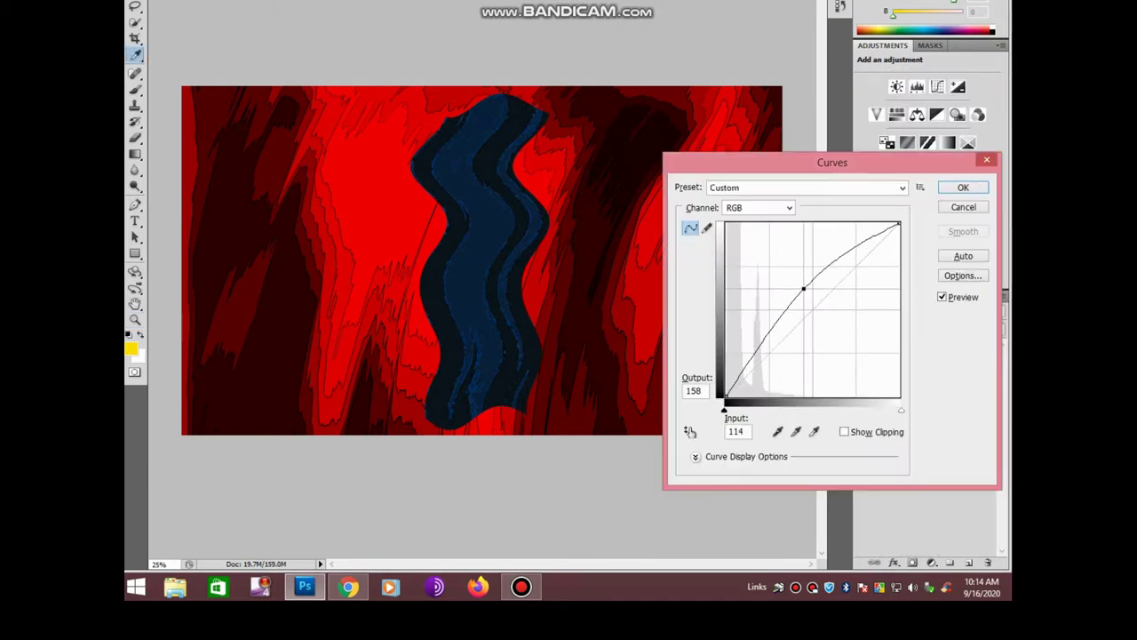
key(Return)
key(ctrl+b)
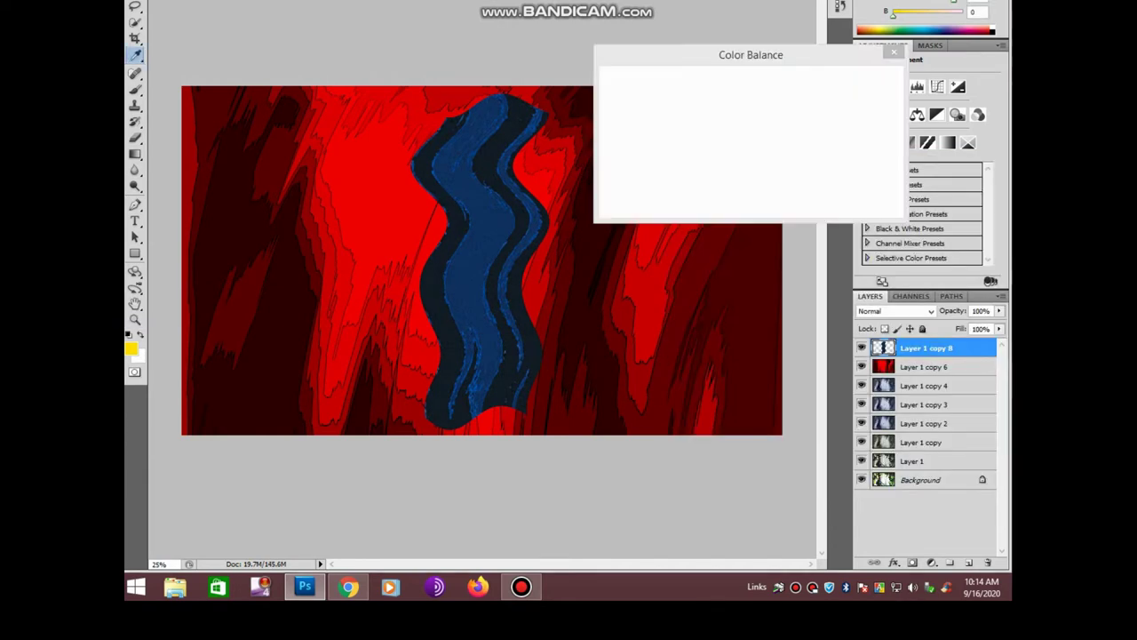
text(-68)
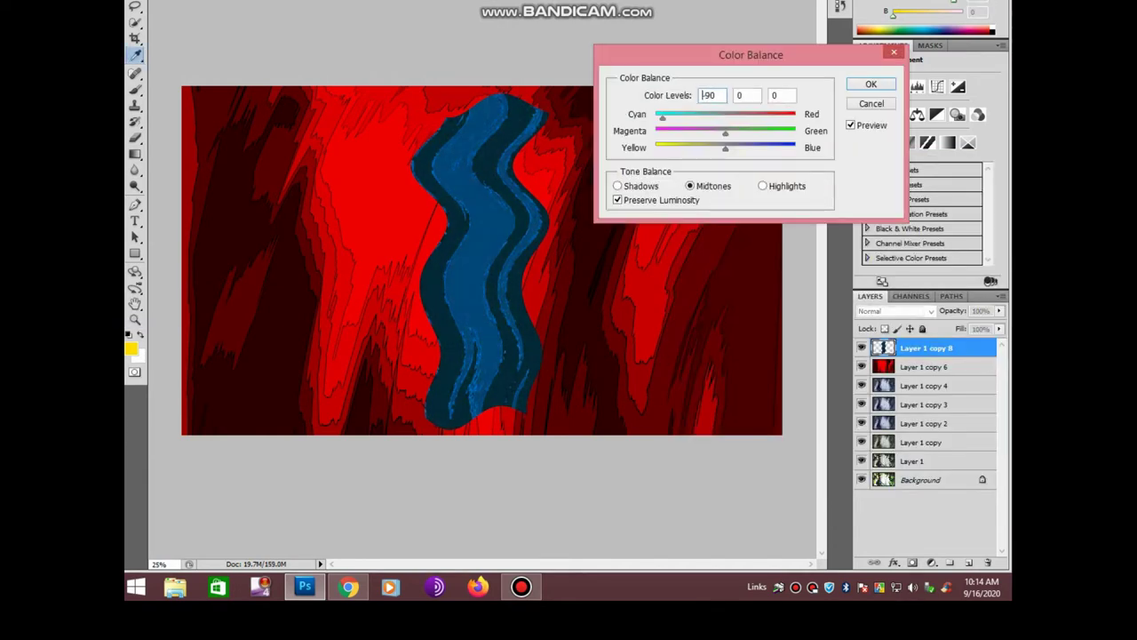
key(Return)
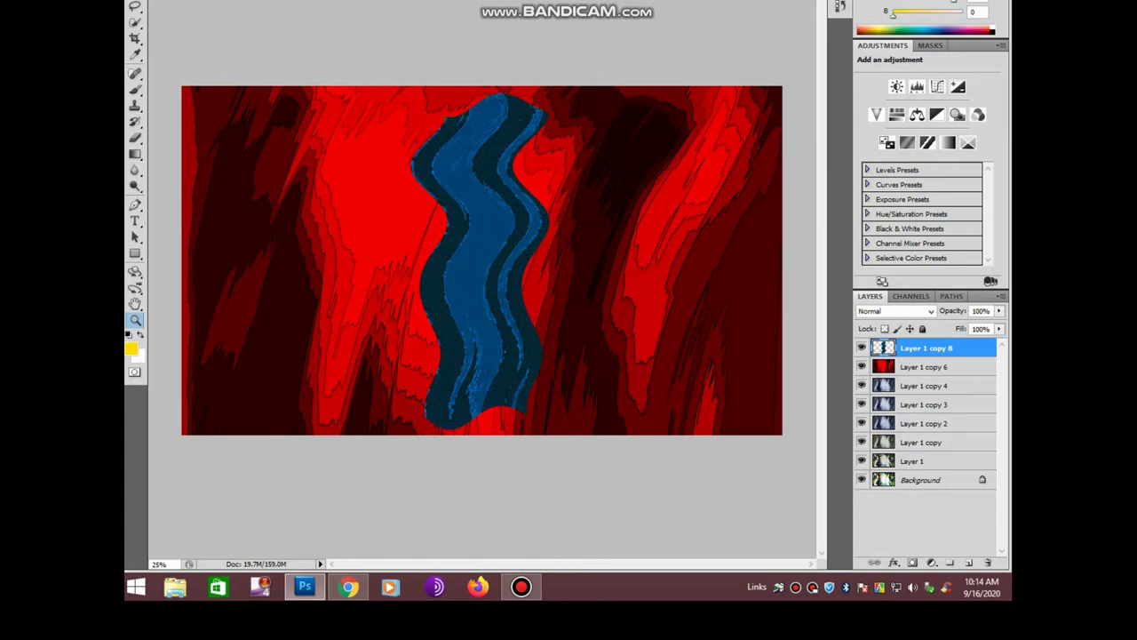
Duplicate the blue shape and give the copy a Motion Blur, angle 69, distance 484
key(ctrl+j)
key(alt+t)
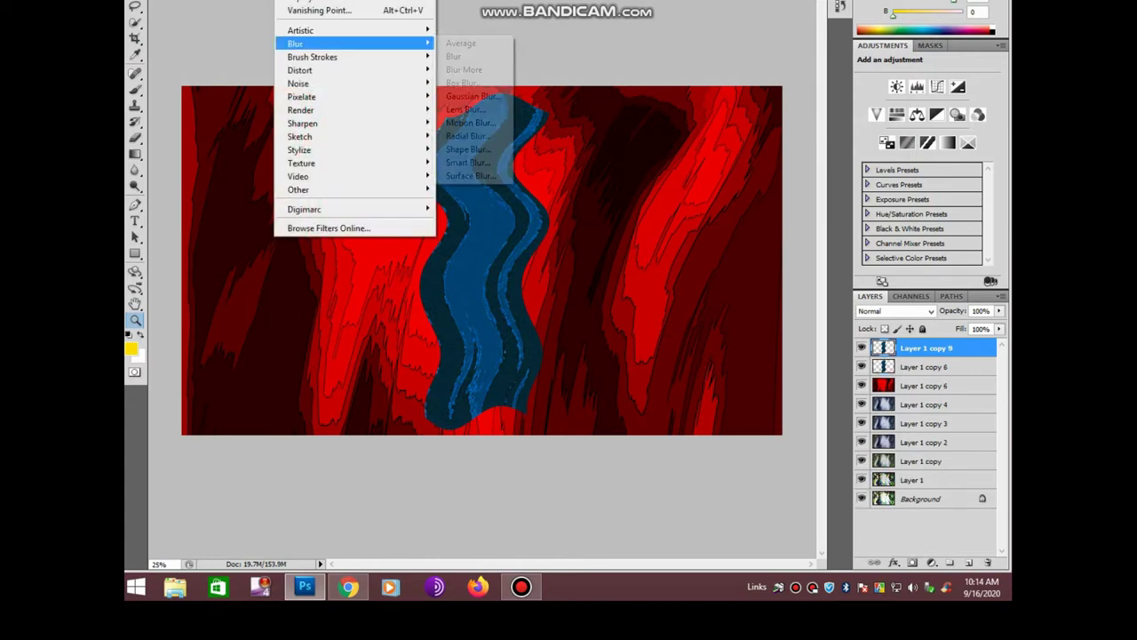
key(Return)
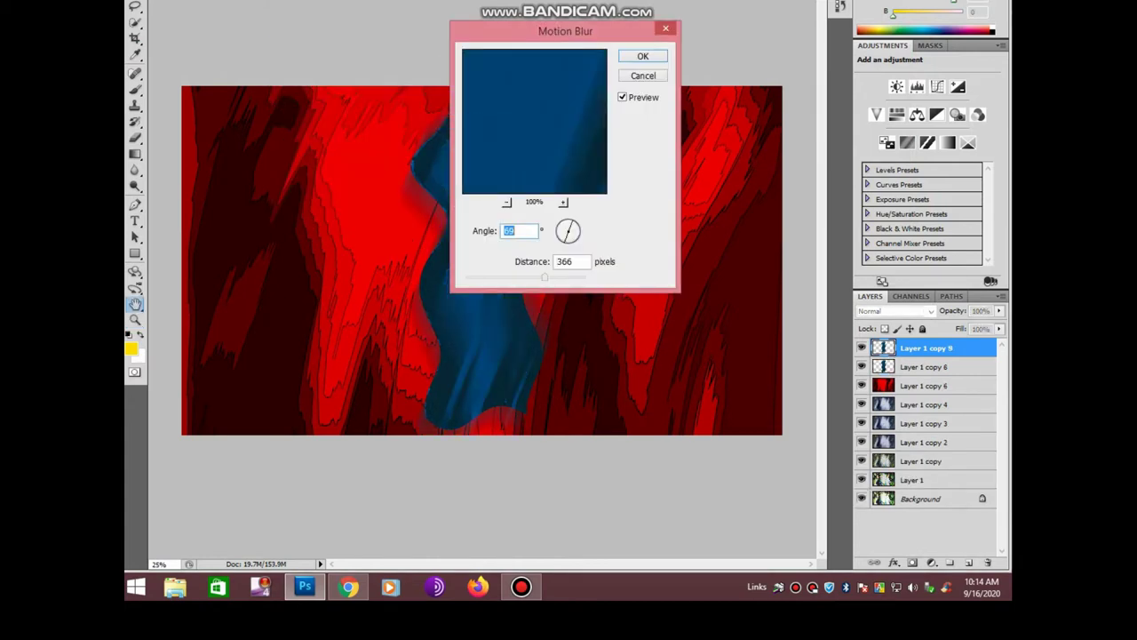
drag(533, 30, 667, 13)
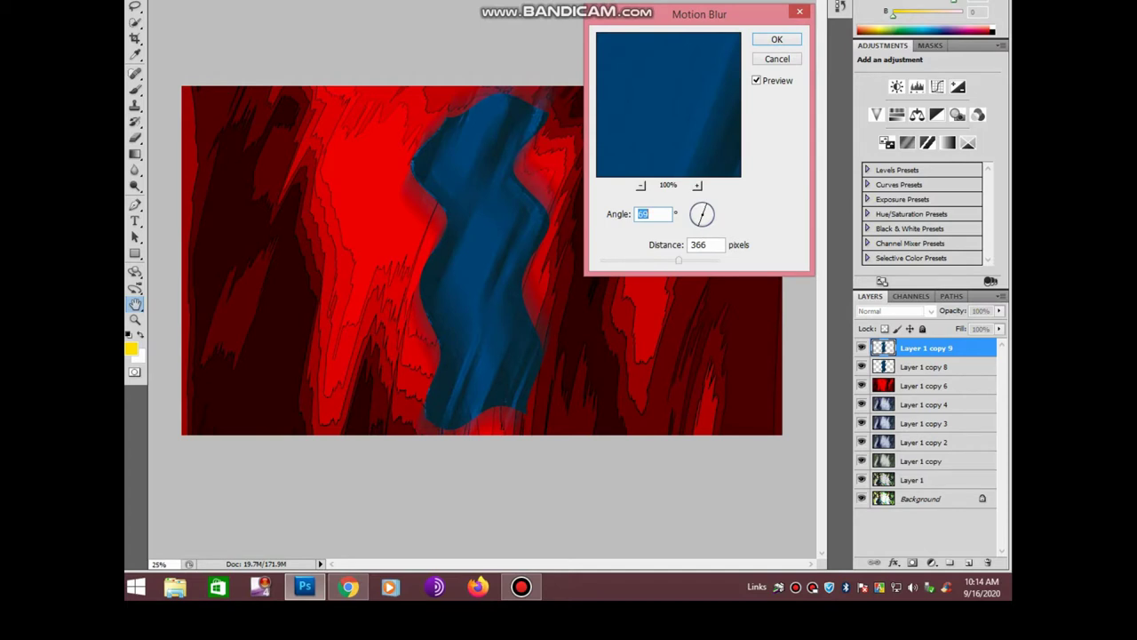
drag(677, 259, 685, 260)
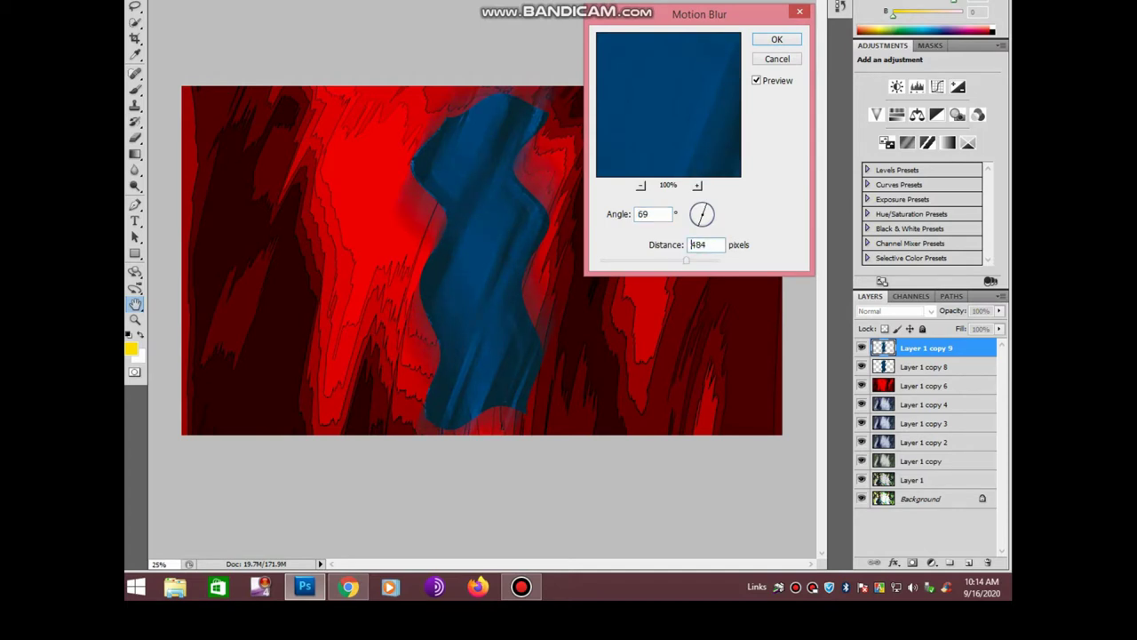
click(777, 39)
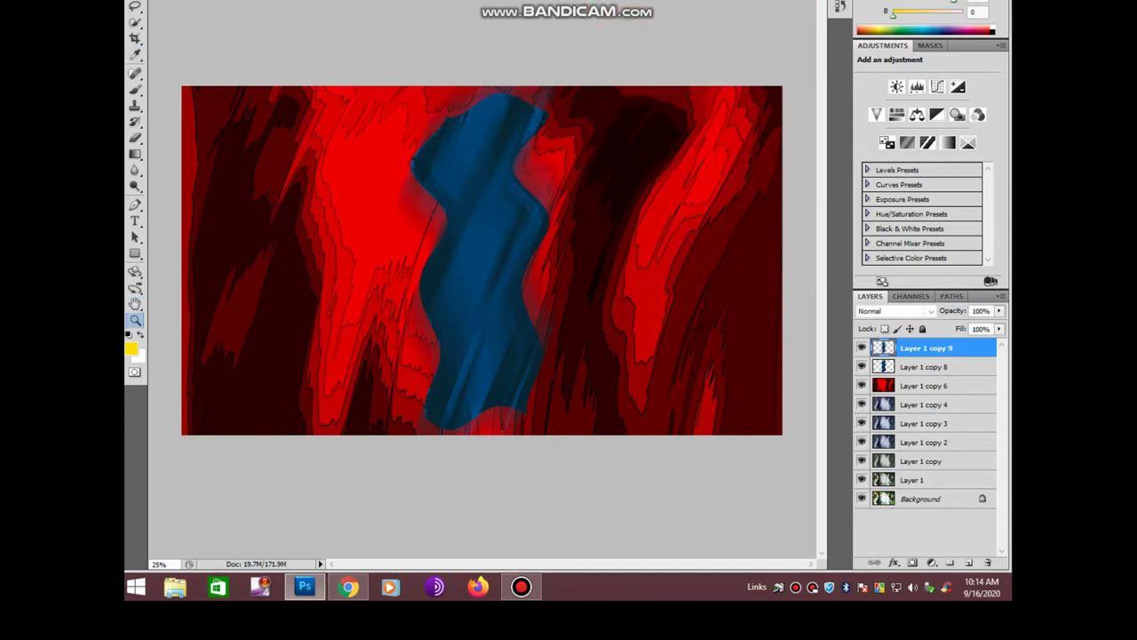
Slightly enlarge the shape on Layer 1 copy 8 and merge the blurred copy into it
click(861, 366)
click(861, 366)
click(924, 366)
key(ctrl+t)
drag(549, 430, 559, 454)
key(Return)
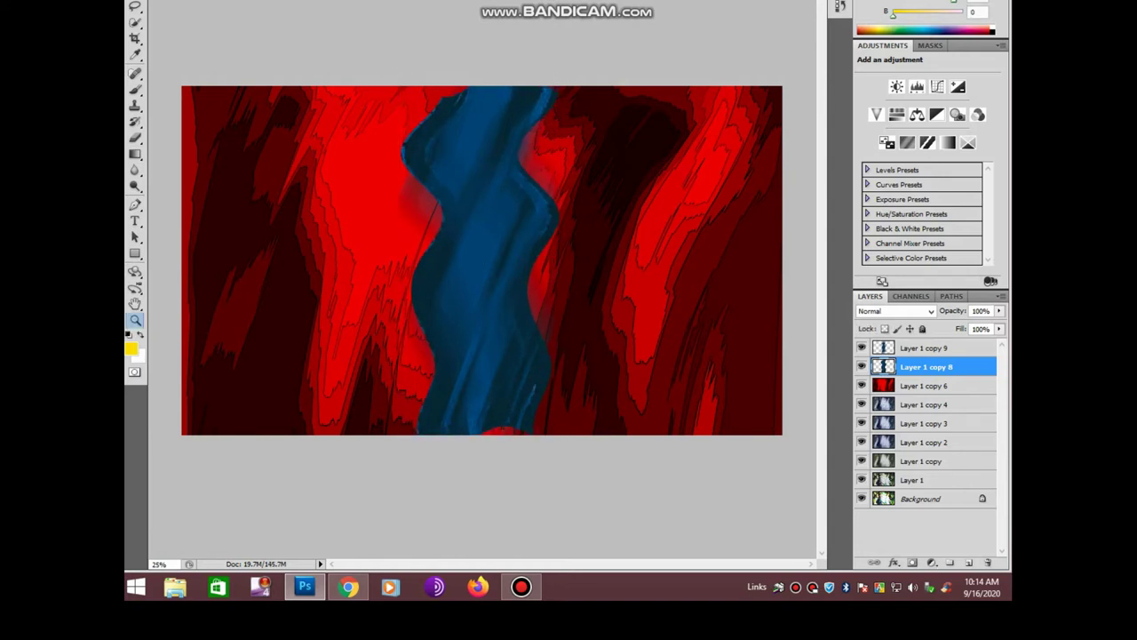
key(alt+bracketright)
key(ctrl+e)
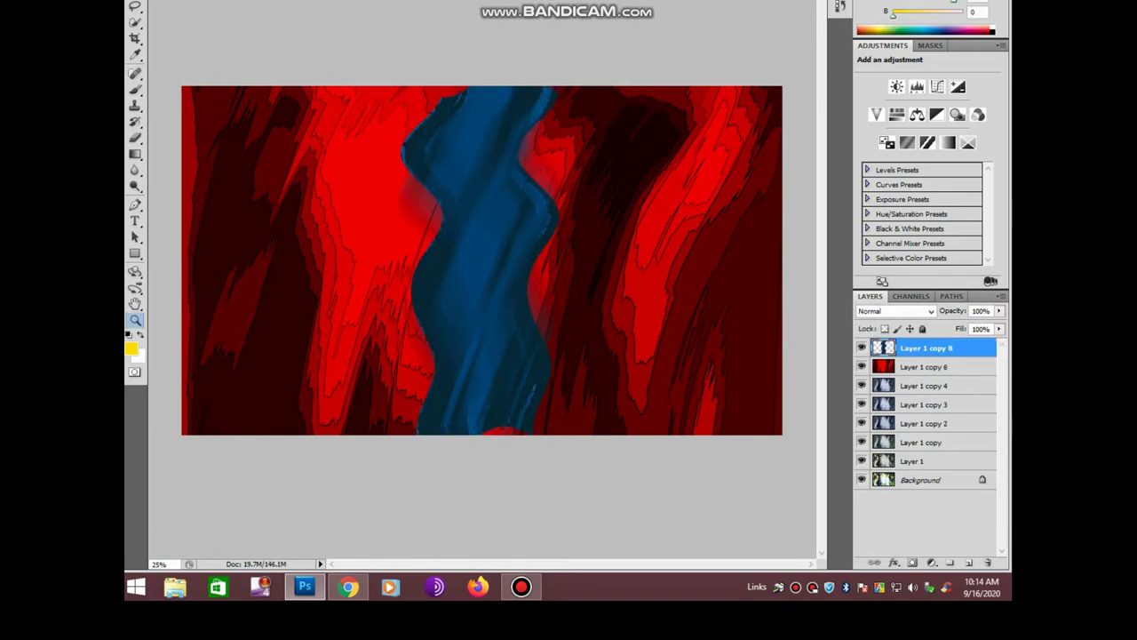
Move the blue ribbon left and brighten it with a Curves lift
drag(479, 258, 374, 242)
key(ctrl+m)
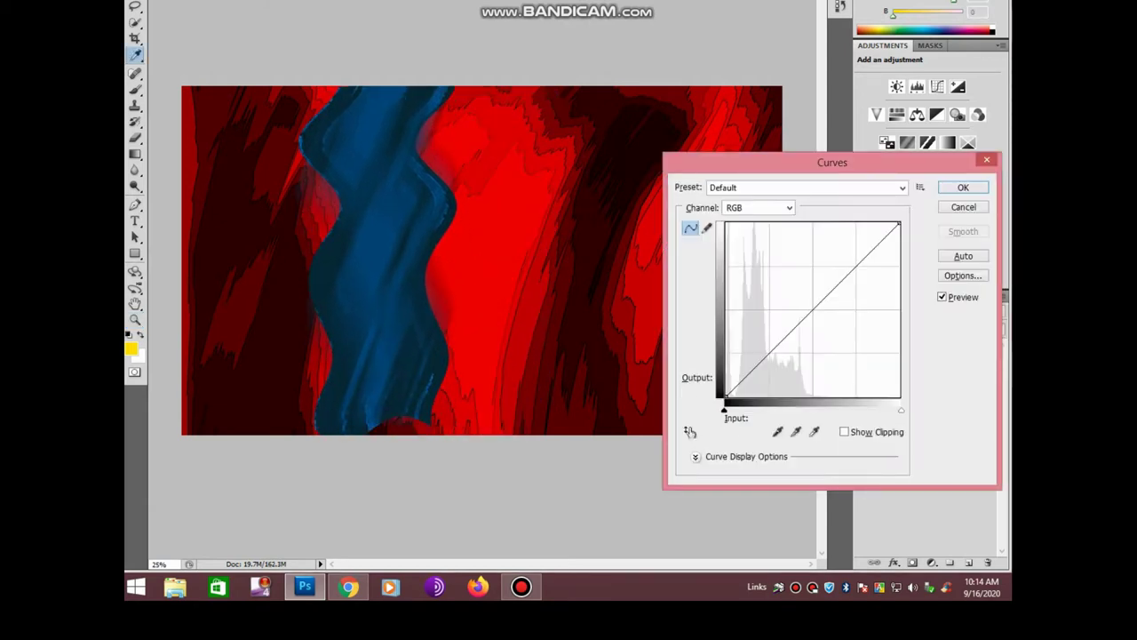
drag(819, 304, 814, 276)
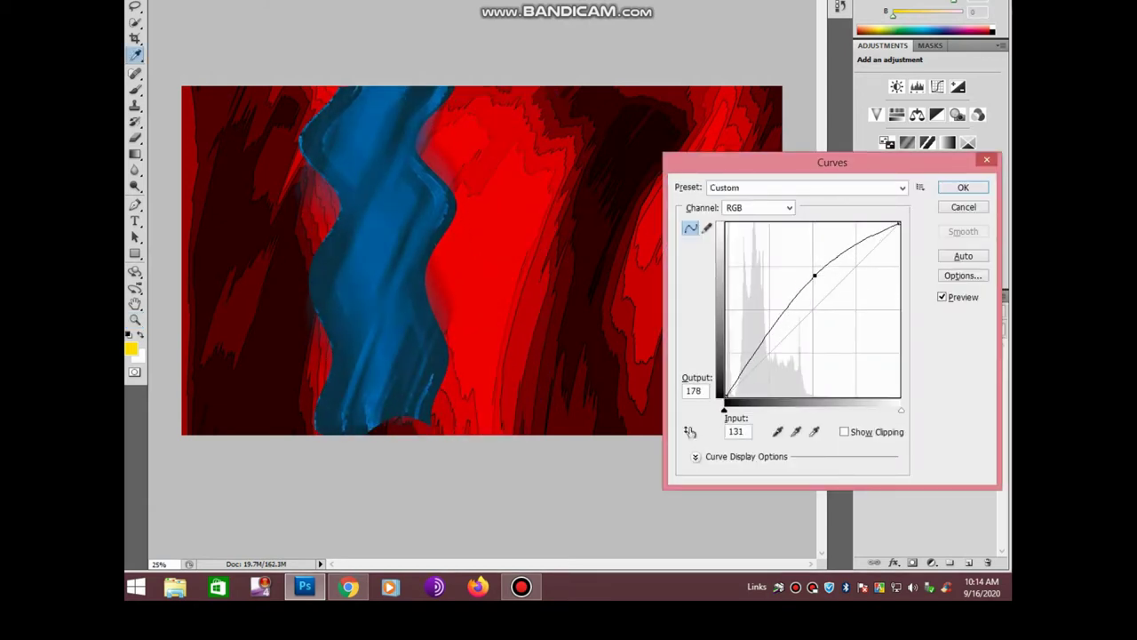
key(Return)
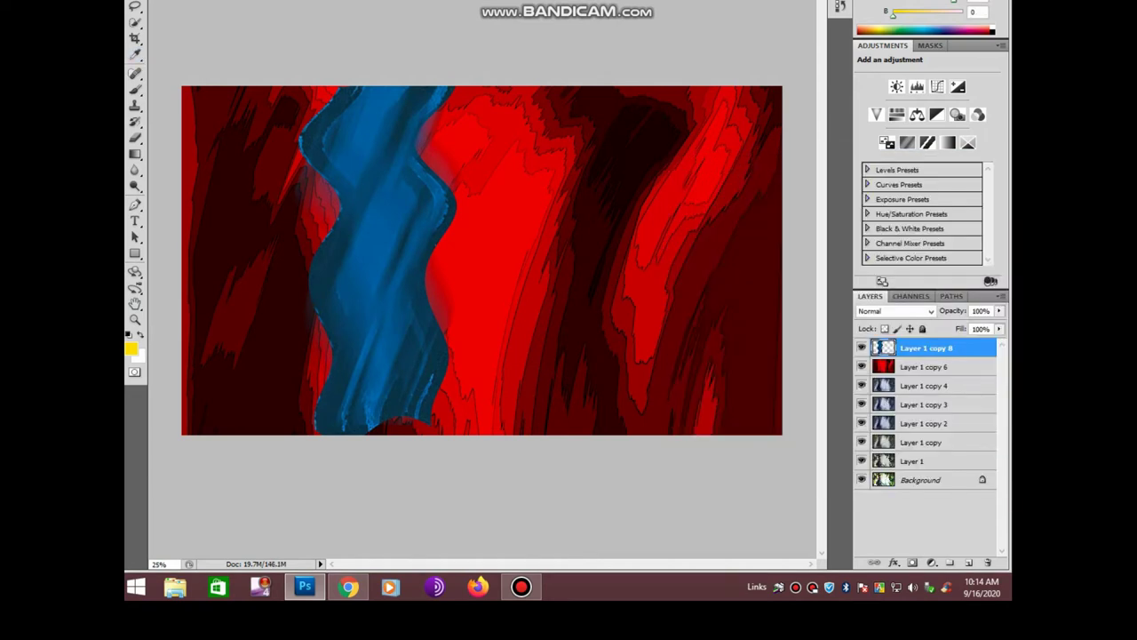
Sharpen the ribbon with Unsharp Mask amount 114 and nudge it further left
click(293, 1)
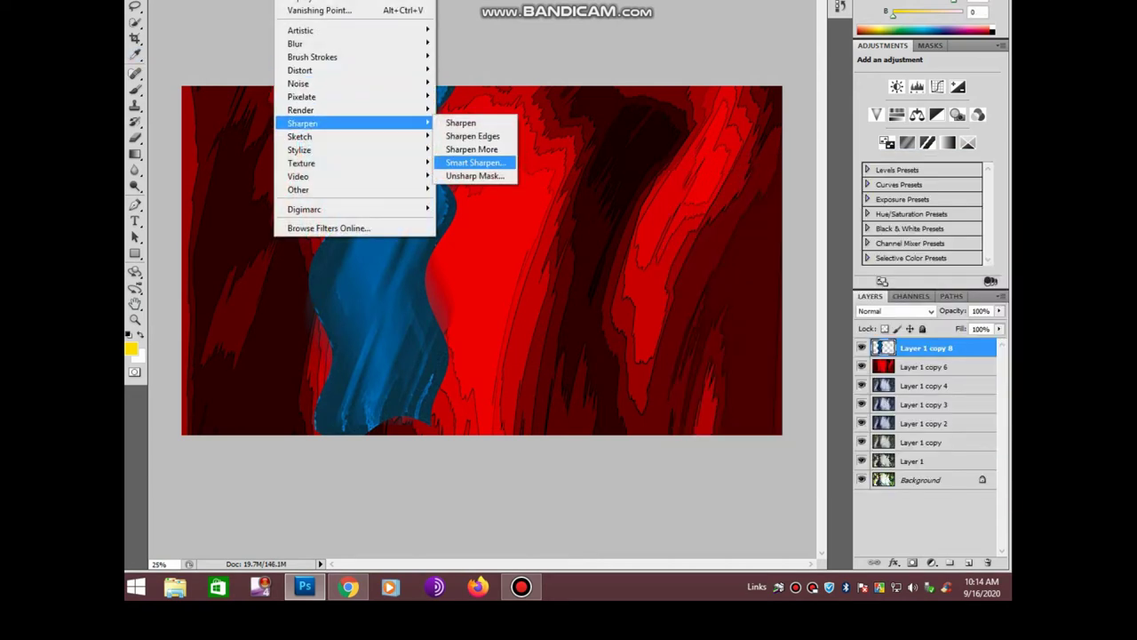
click(471, 175)
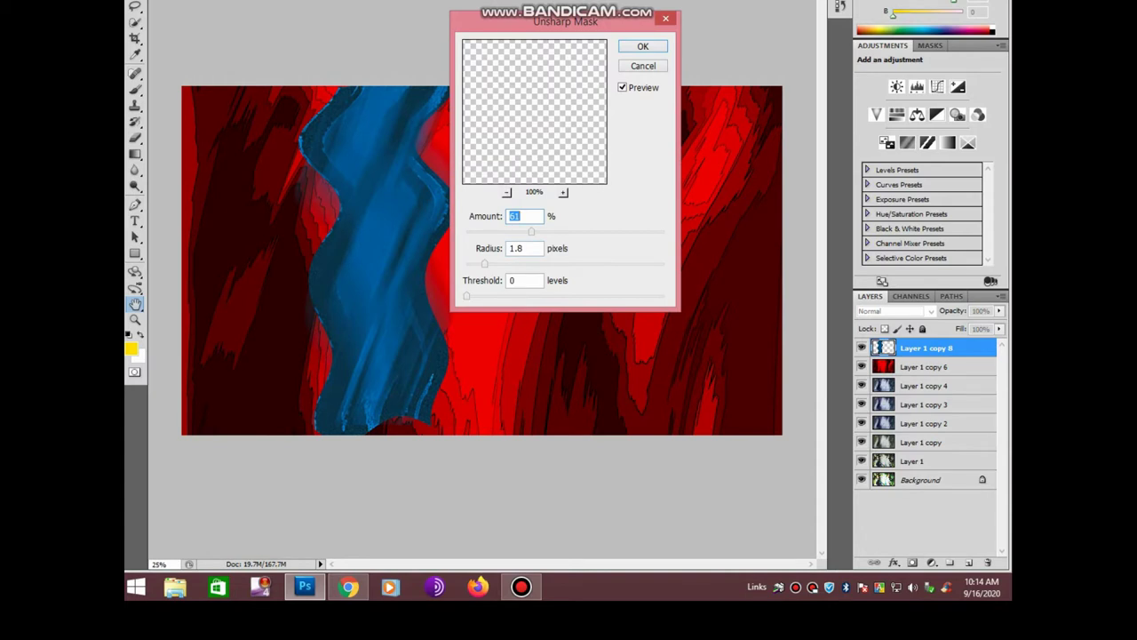
drag(531, 231, 581, 231)
key(Tab)
key(Return)
key(shift+Left)
key(shift+Left)
key(shift+Left)
key(shift+Left)
key(shift+Left)
key(shift+Left)
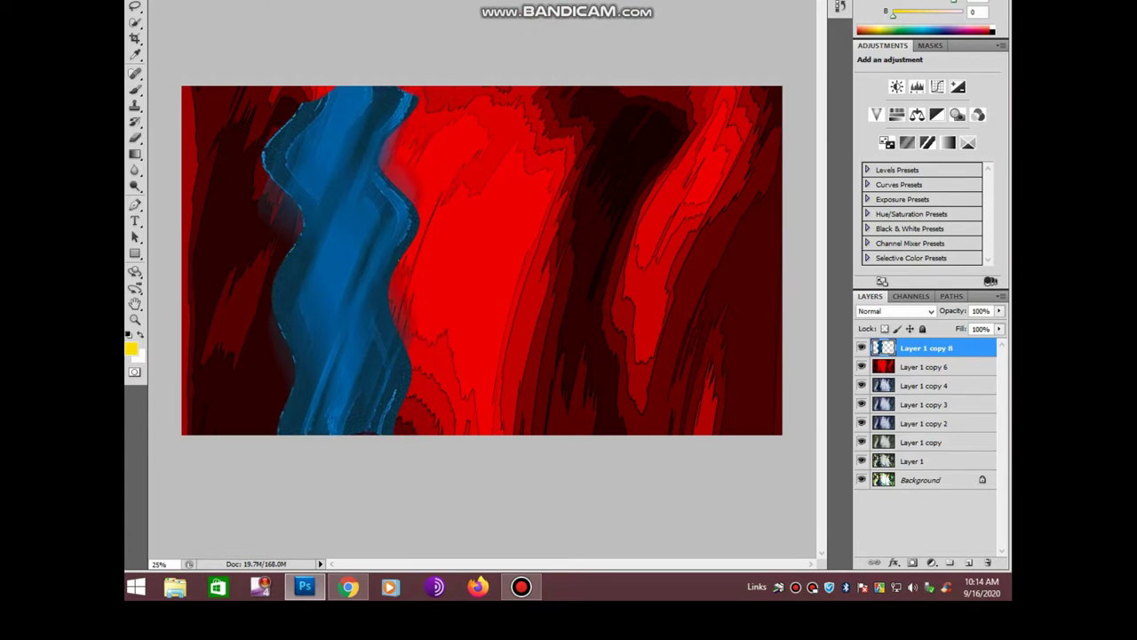
key(shift+Left)
key(shift+Left)
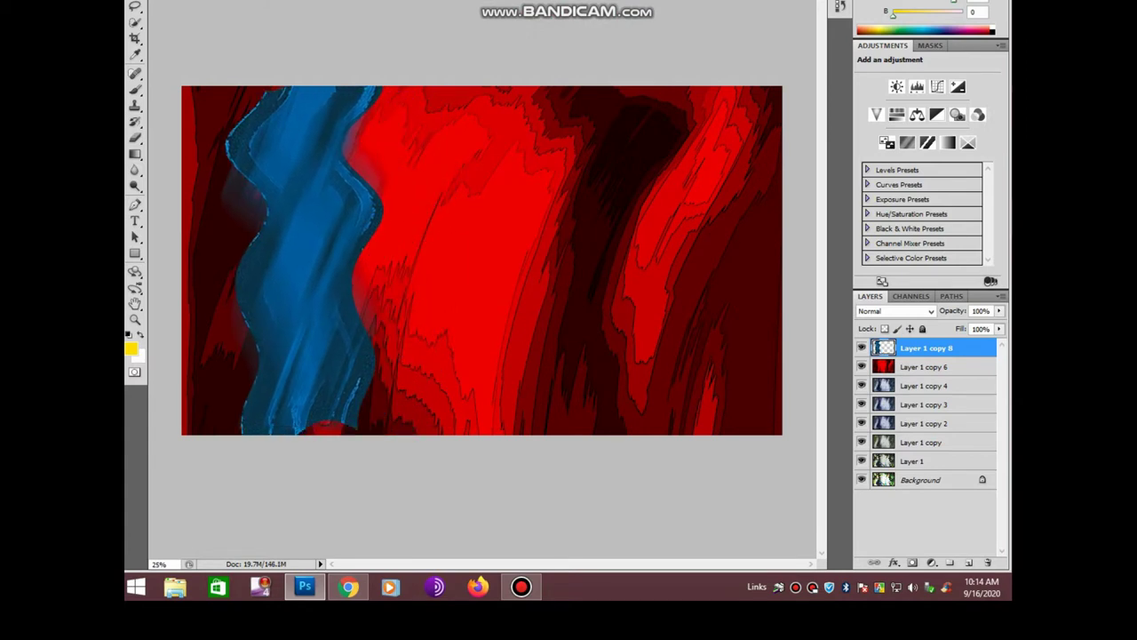
Duplicate the ribbon, hide Layer 1 copy 8, and centre and slightly rotate the copy
key(ctrl+j)
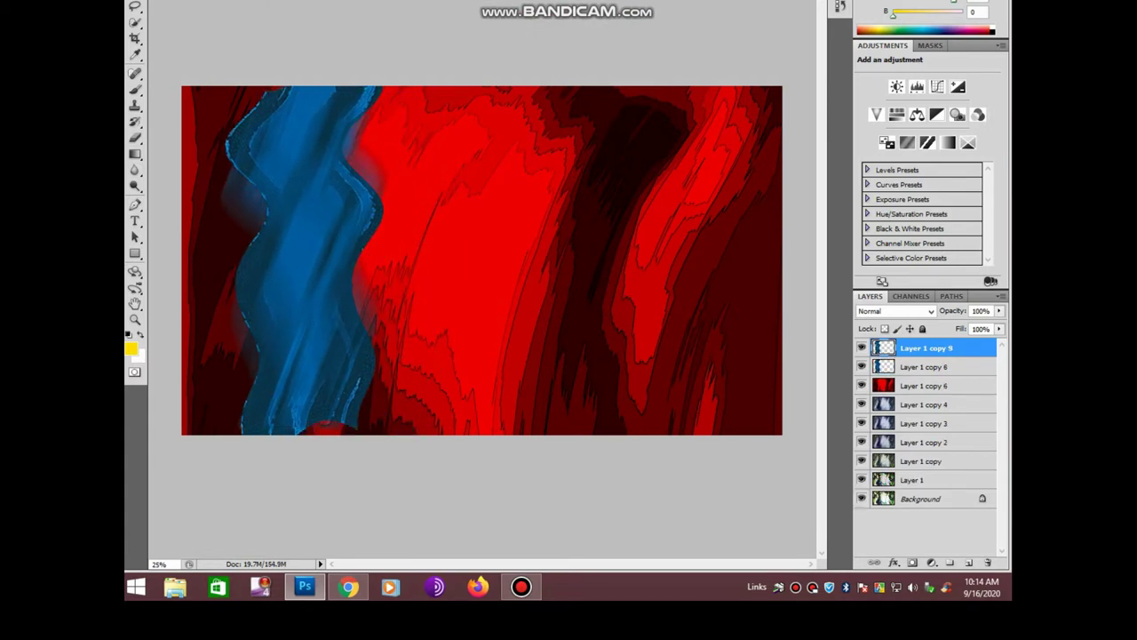
click(861, 366)
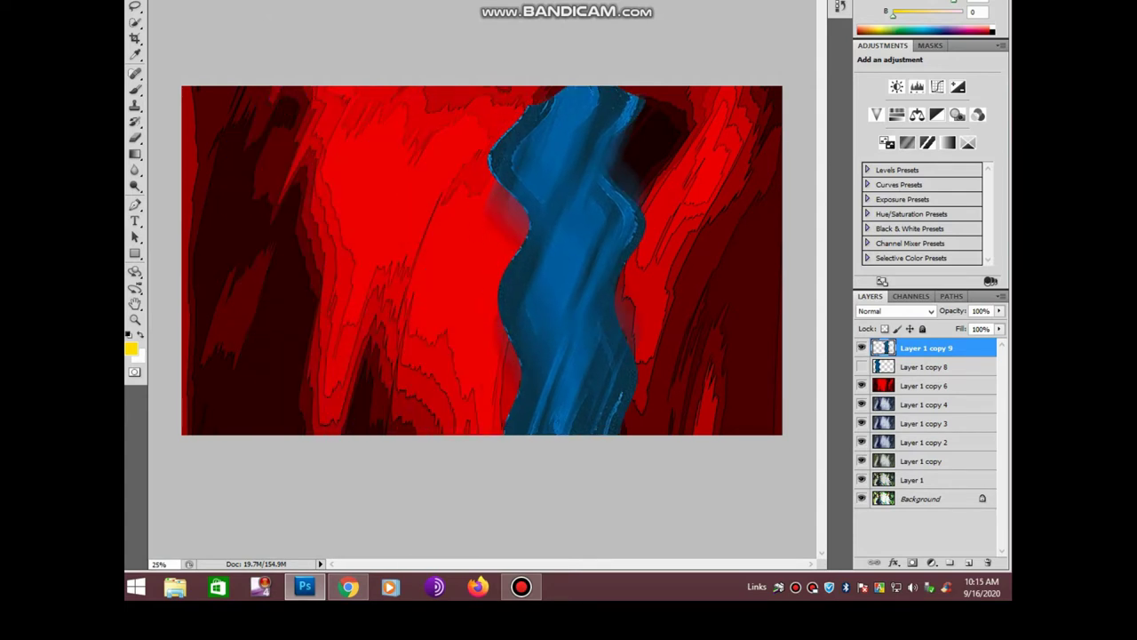
key(ctrl+t)
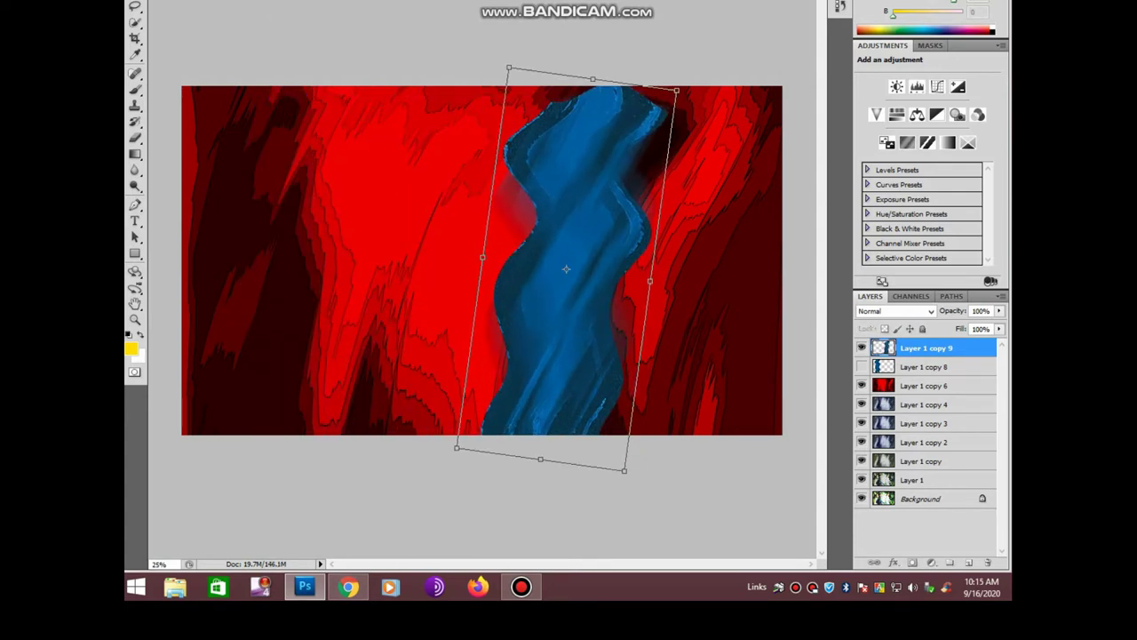
key(Return)
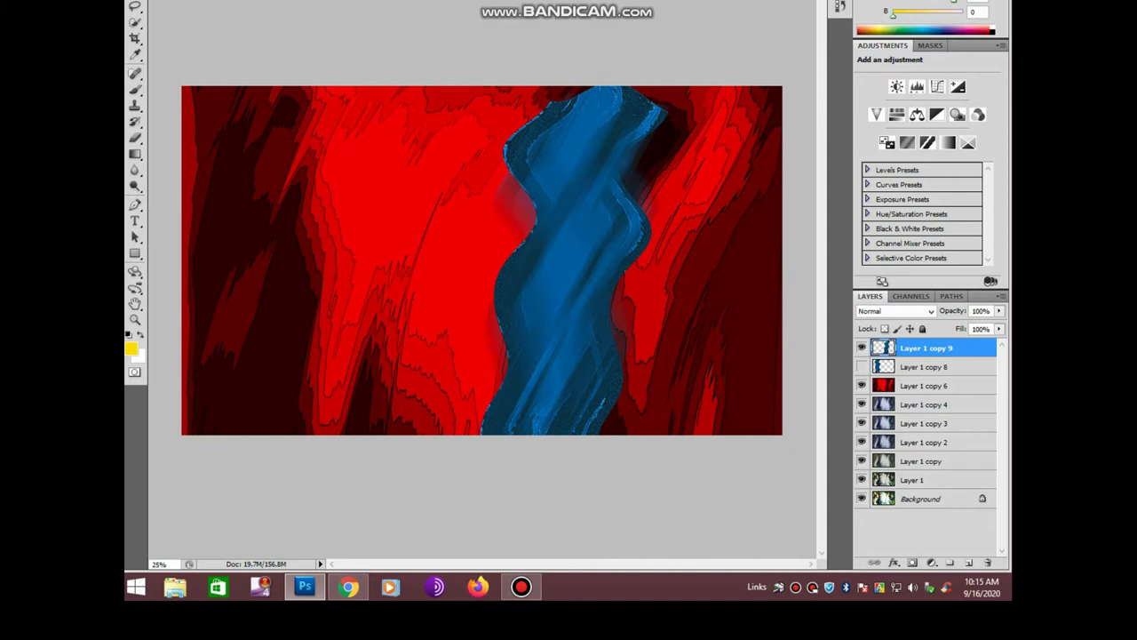
Nudge Layer 1 copy 9 up and apply Filter Gallery Poster Edges with Edge Intensity 3
key(shift+Up)
key(shift+Up)
key(shift+Up)
key(alt+t)
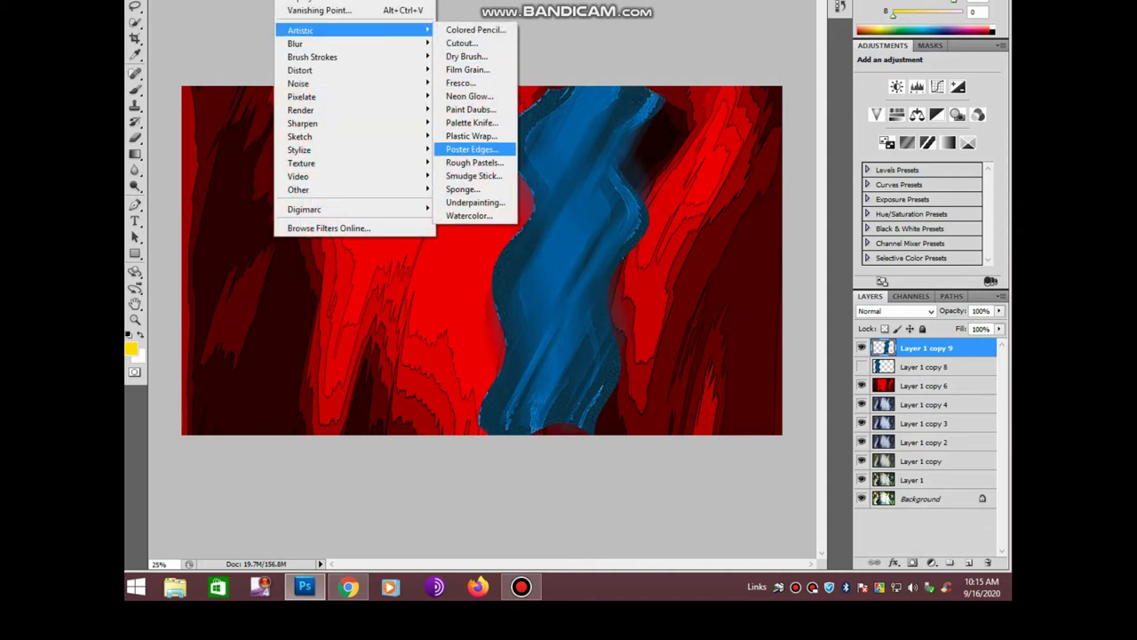
key(Return)
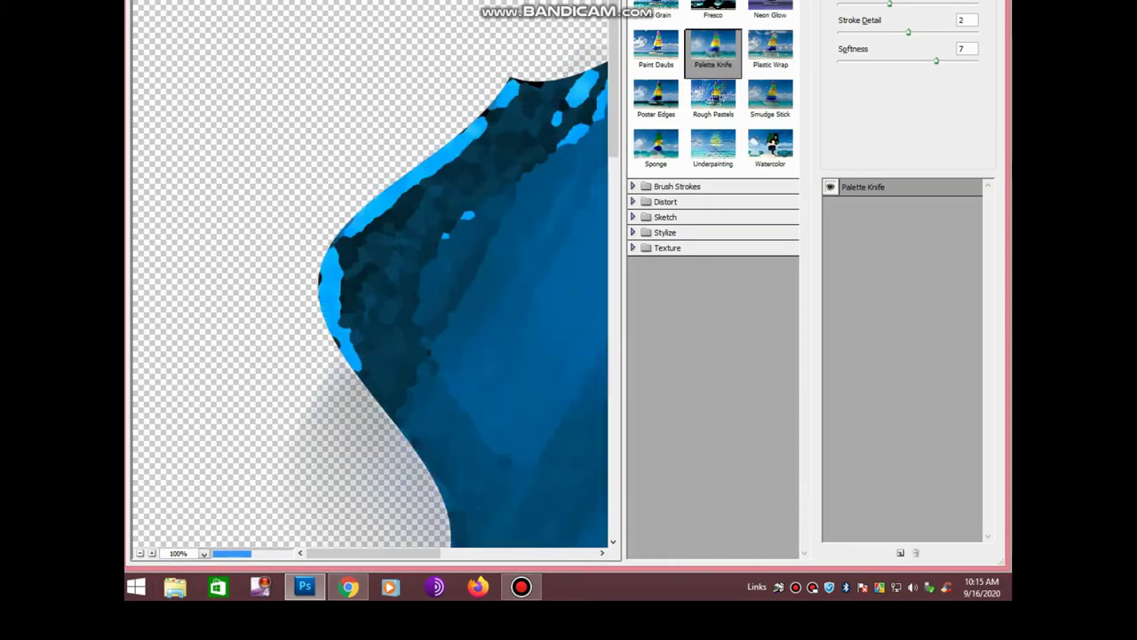
key(ctrl+minus)
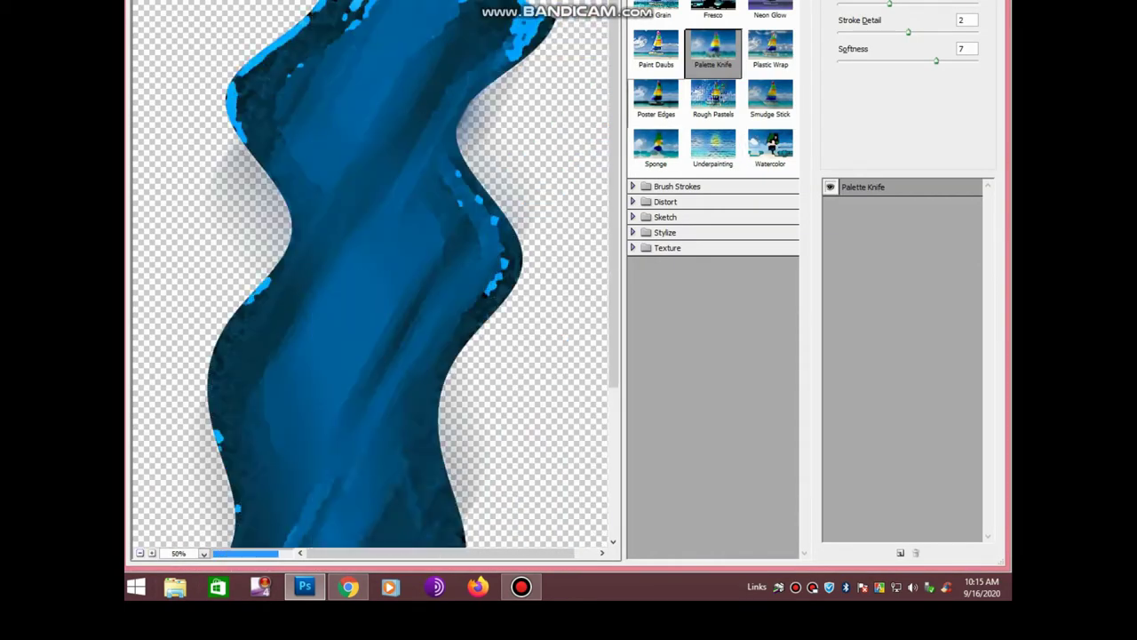
click(656, 98)
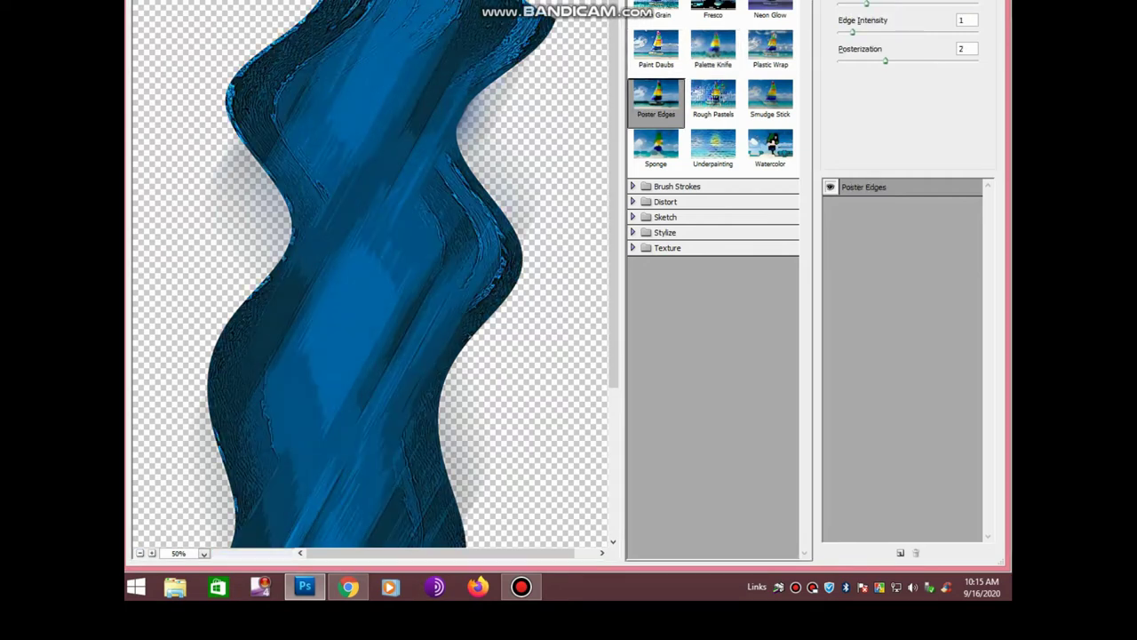
key(Up)
key(Up)
key(Up)
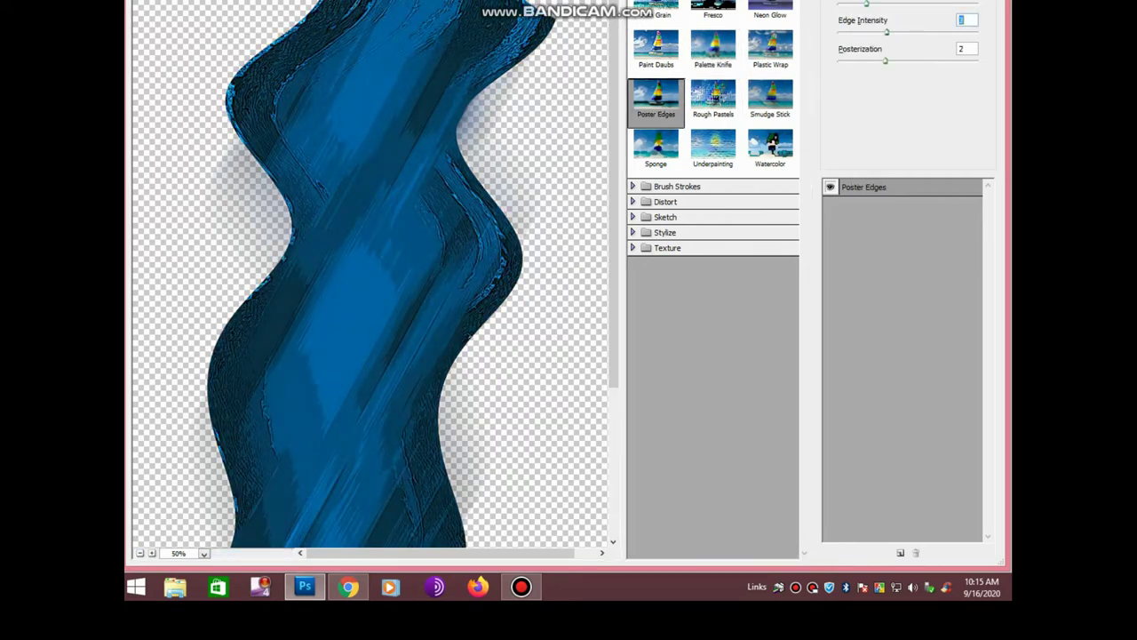
text(3)
key(Return)
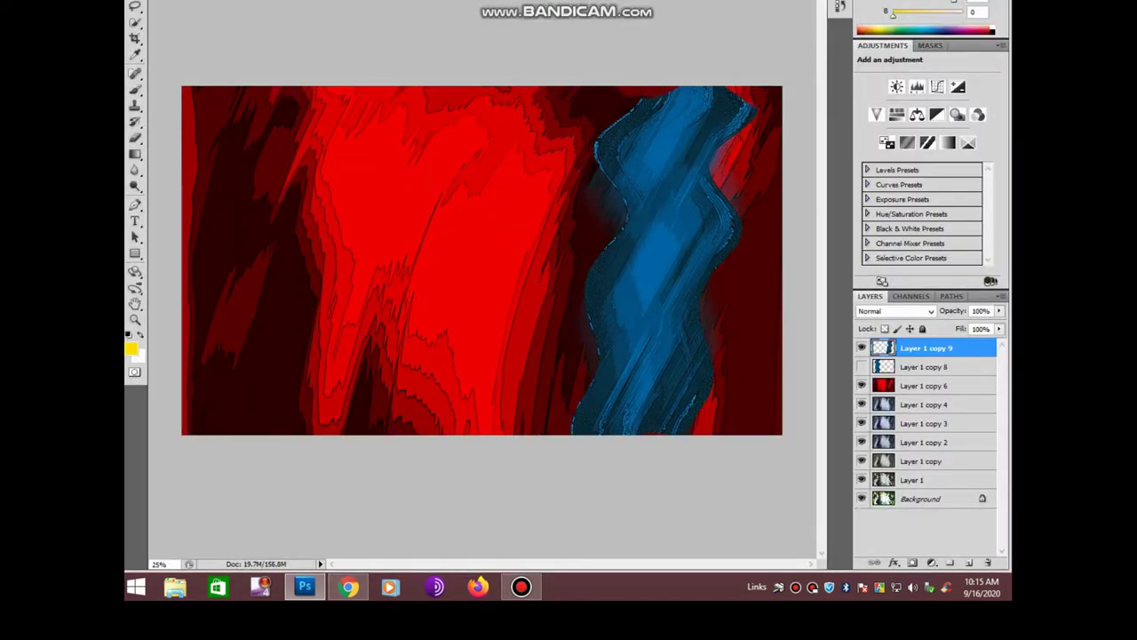
Duplicate the textured ribbon and set up a 172 px, 0% hardness eraser
key(ctrl+j)
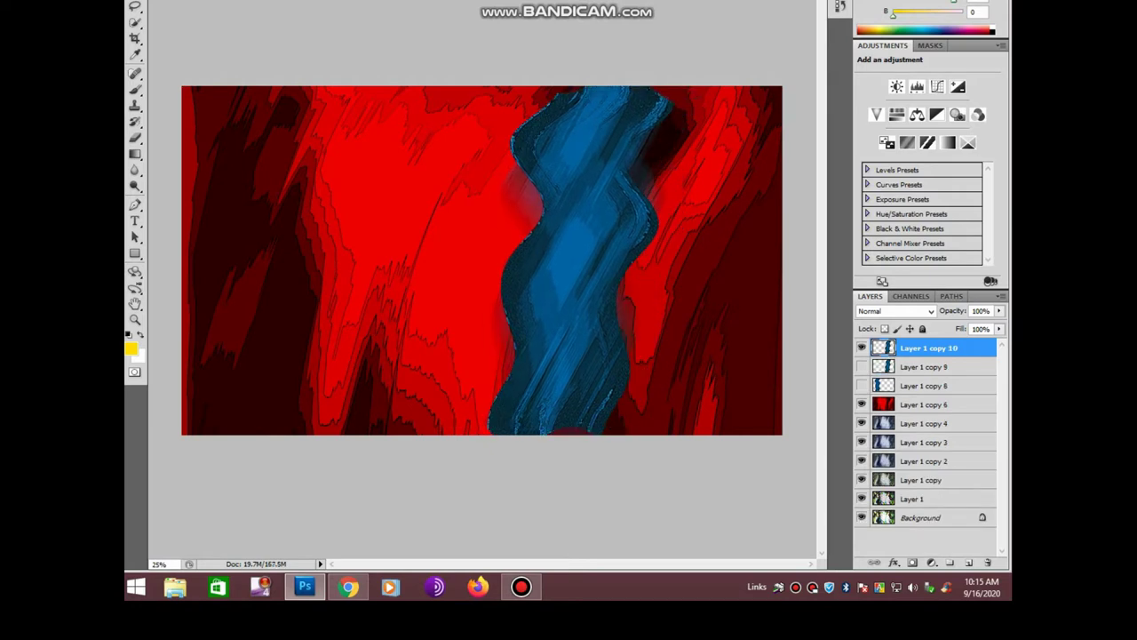
drag(135, 138, 187, 139)
right_click(636, 256)
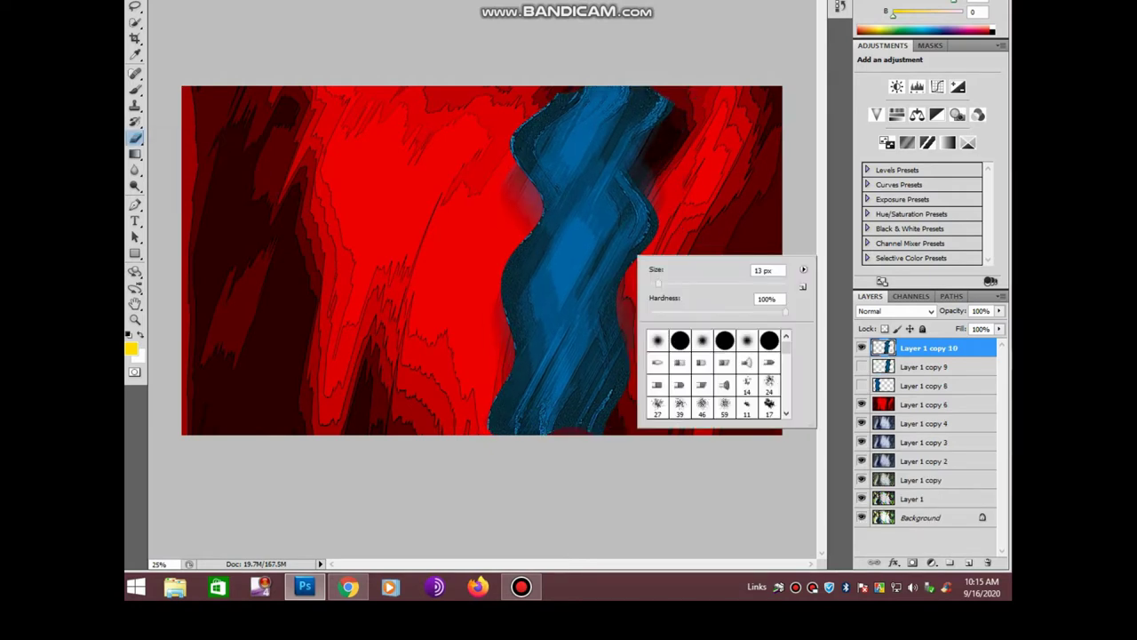
mouse_move(785, 311)
mouse_down()
mouse_move(649, 311)
mouse_move(742, 283)
mouse_up()
key(Return)
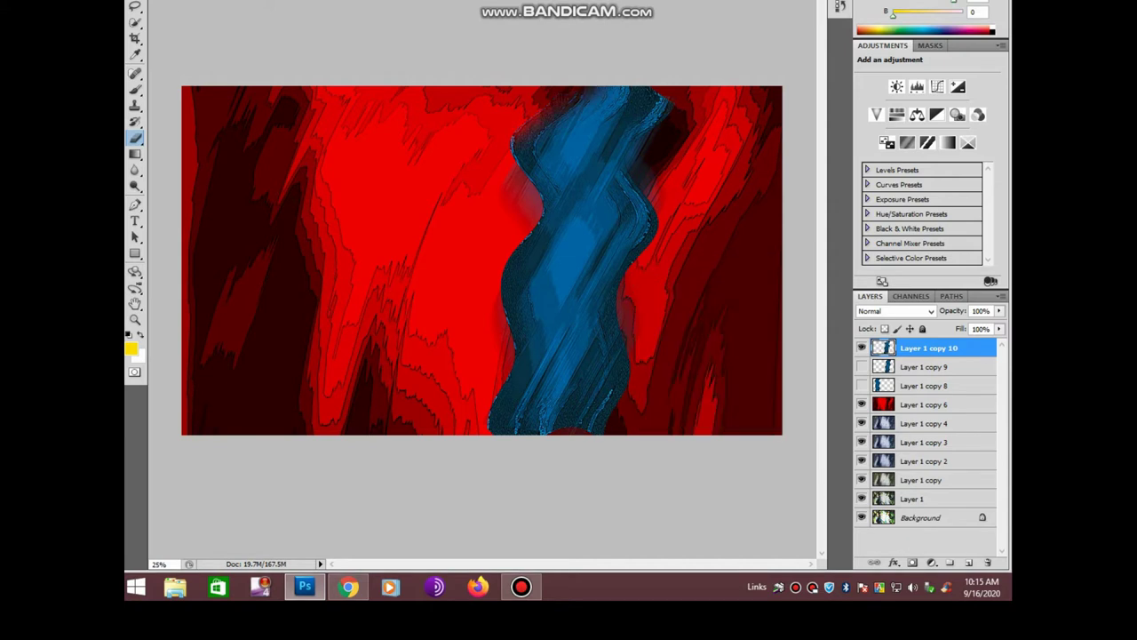
Softly erase the ribbon's bottom edge and move it up and to the right
mouse_move(604, 418)
mouse_down()
mouse_move(547, 431)
mouse_move(546, 418)
mouse_move(495, 425)
mouse_up()
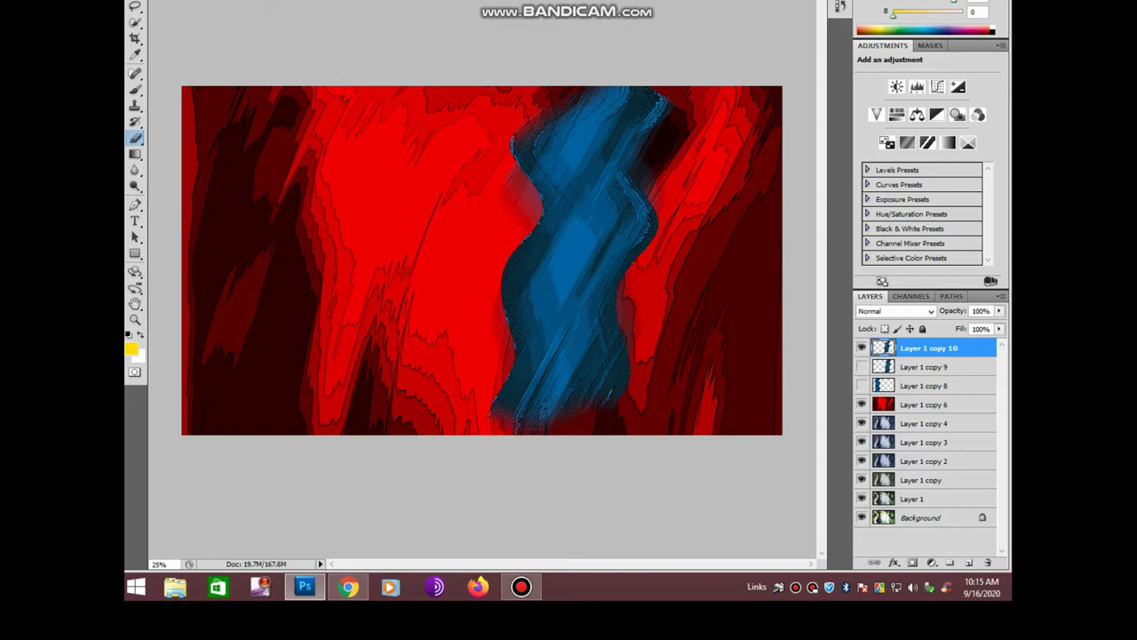
key(v)
drag(577, 266, 602, 234)
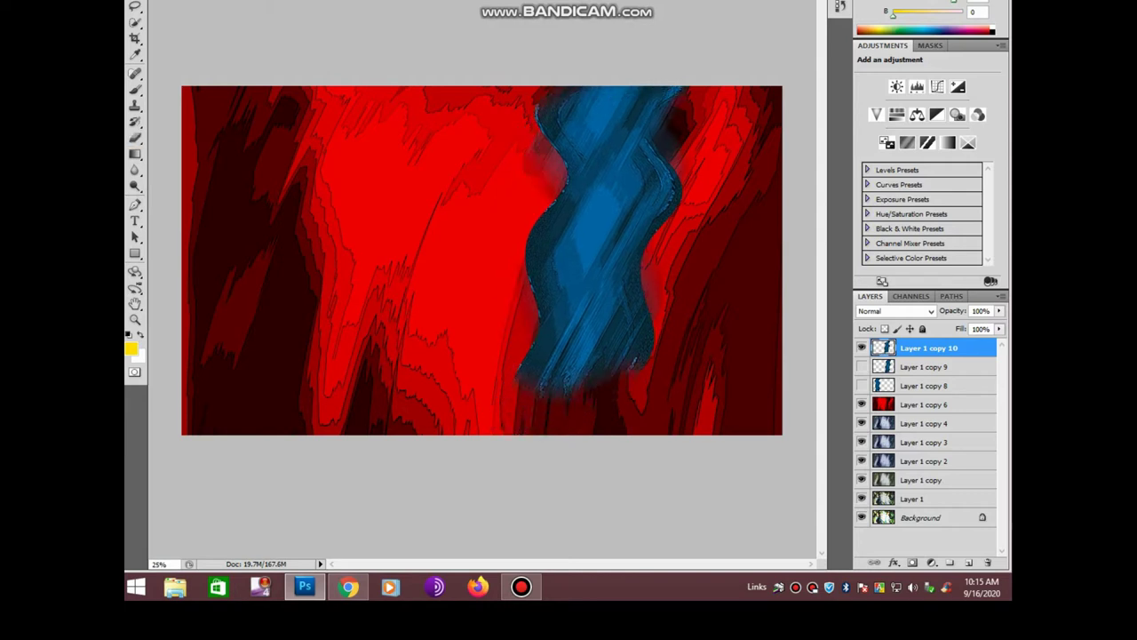
Lasso a tall red patch on Layer 1 copy 6 and copy it to a new layer
click(925, 404)
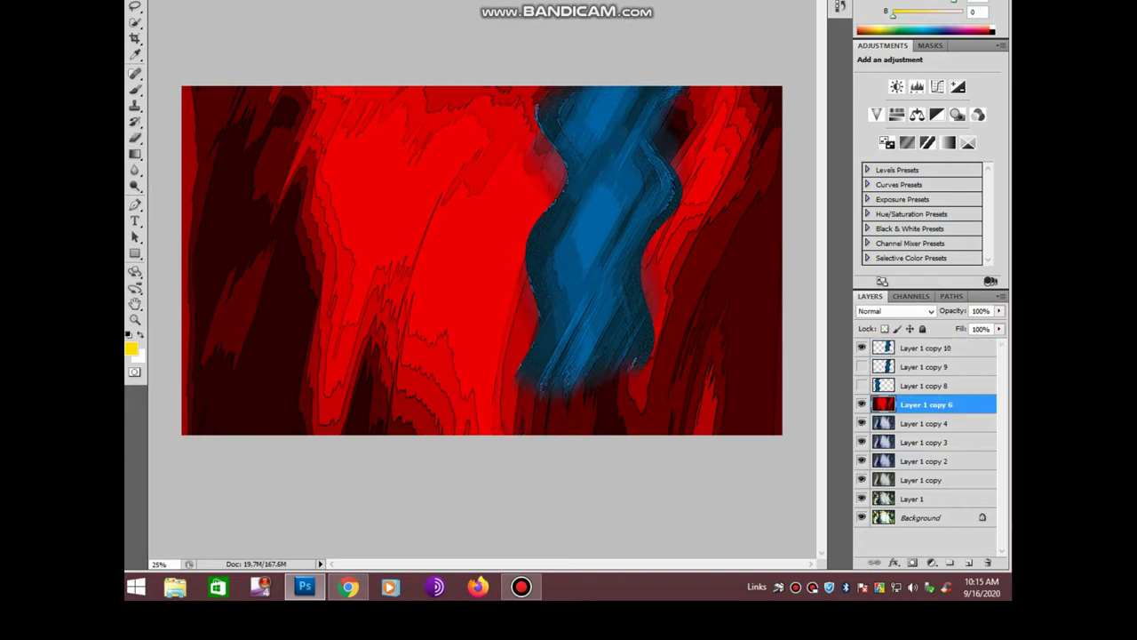
key(l)
click(134, 7)
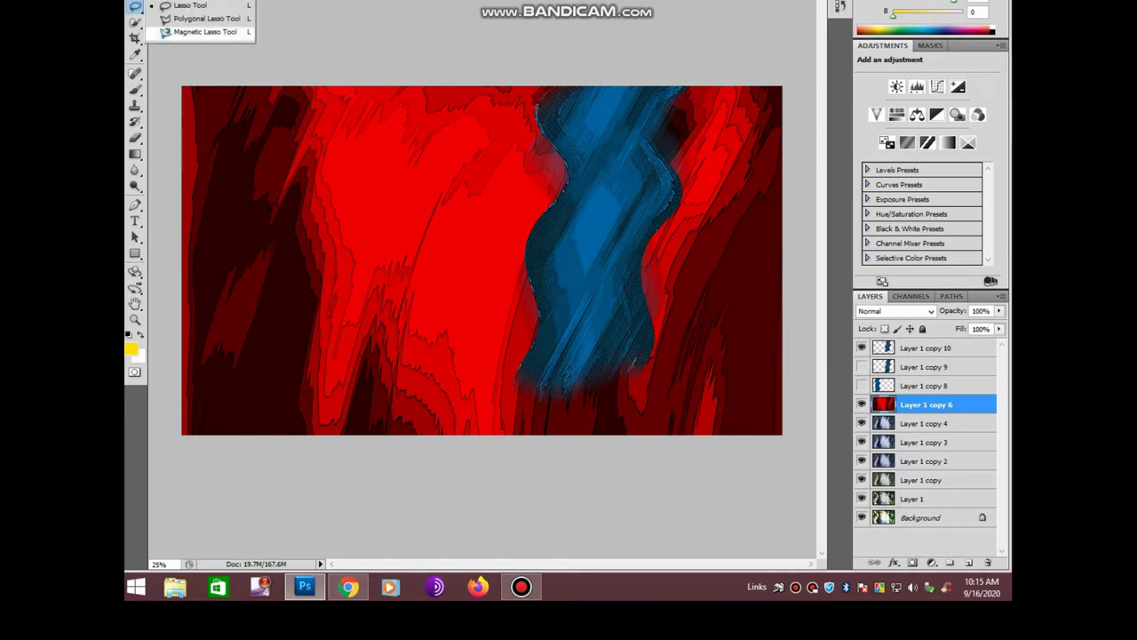
click(178, 8)
mouse_move(330, 93)
mouse_down()
mouse_move(250, 241)
mouse_move(327, 117)
mouse_up()
key(ctrl+j)
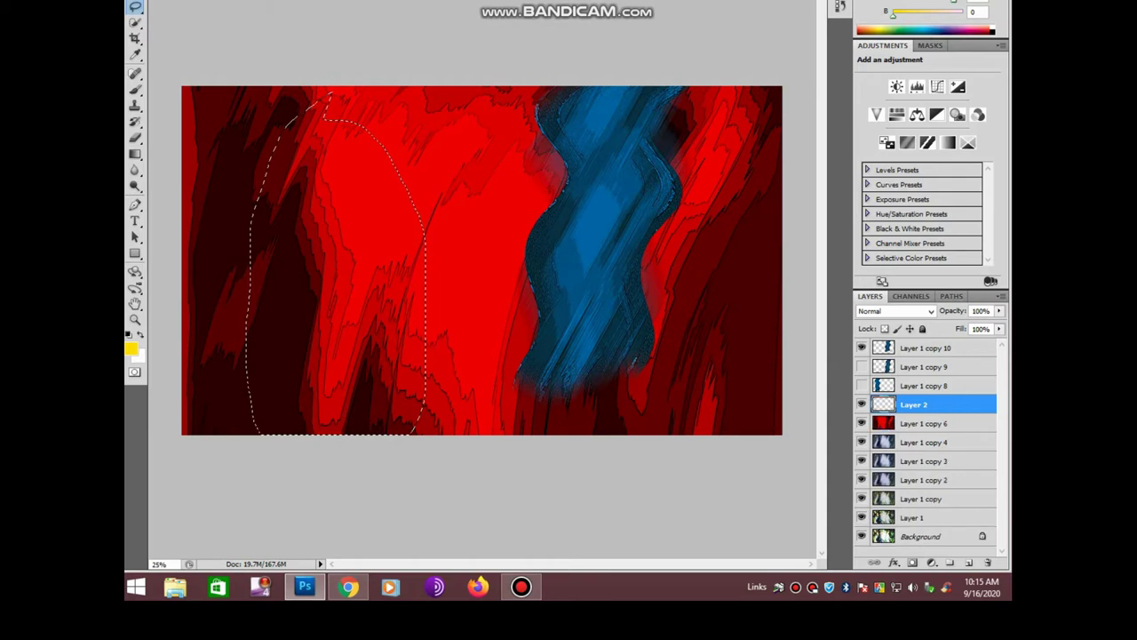
Move Layer 2 to the top, rotate it about 10°, and place it right of the ribbon
key(b)
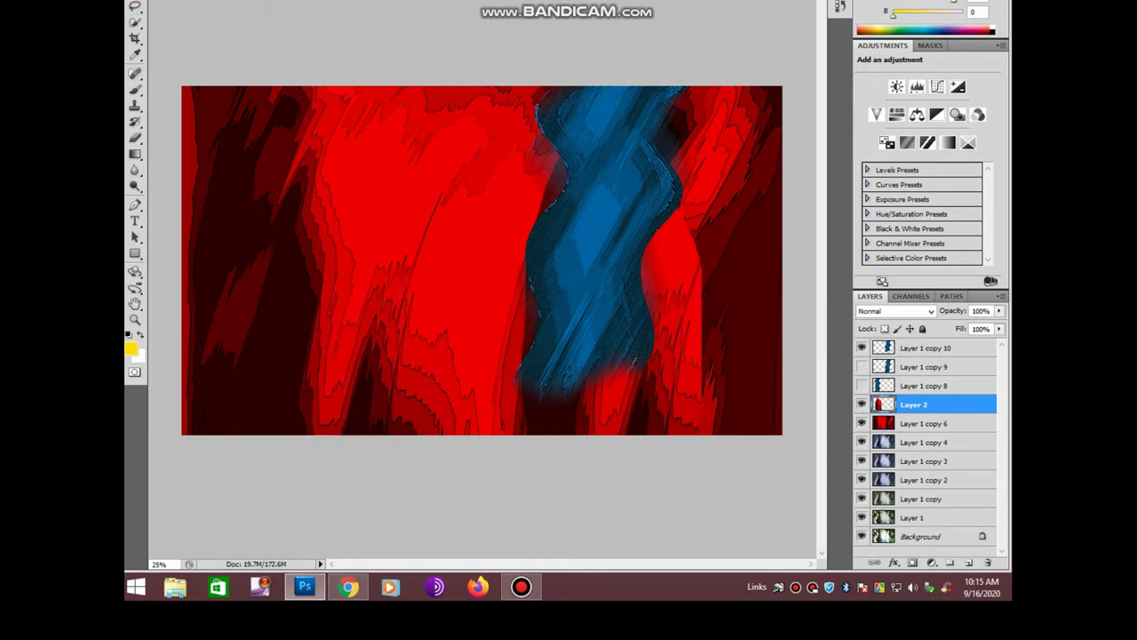
drag(915, 404, 924, 348)
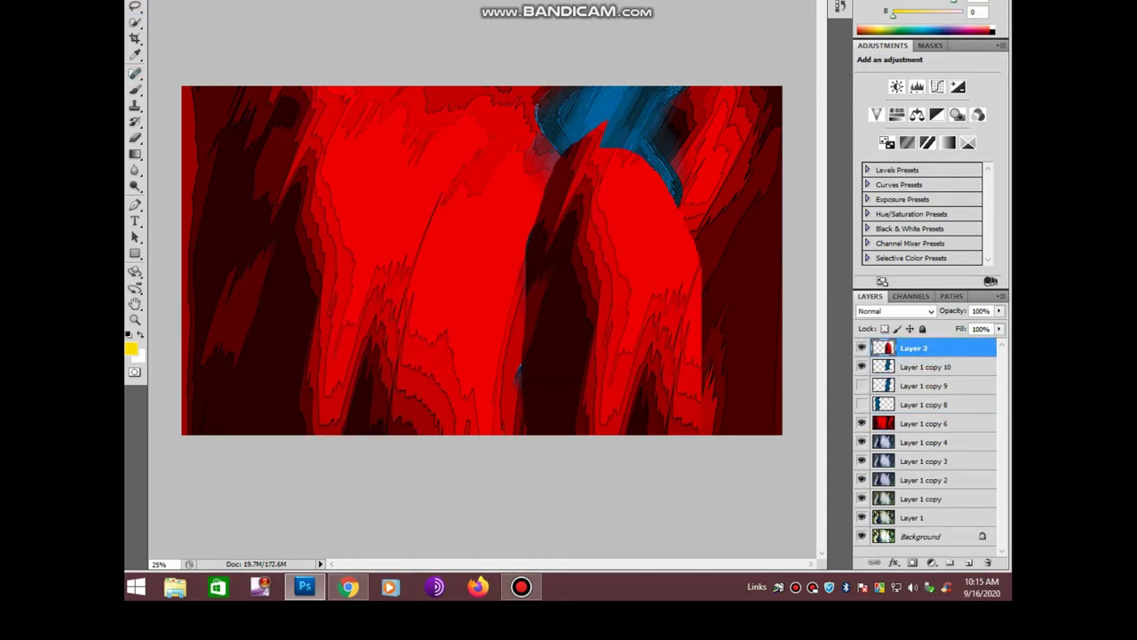
key(ctrl+t)
drag(701, 498, 673, 510)
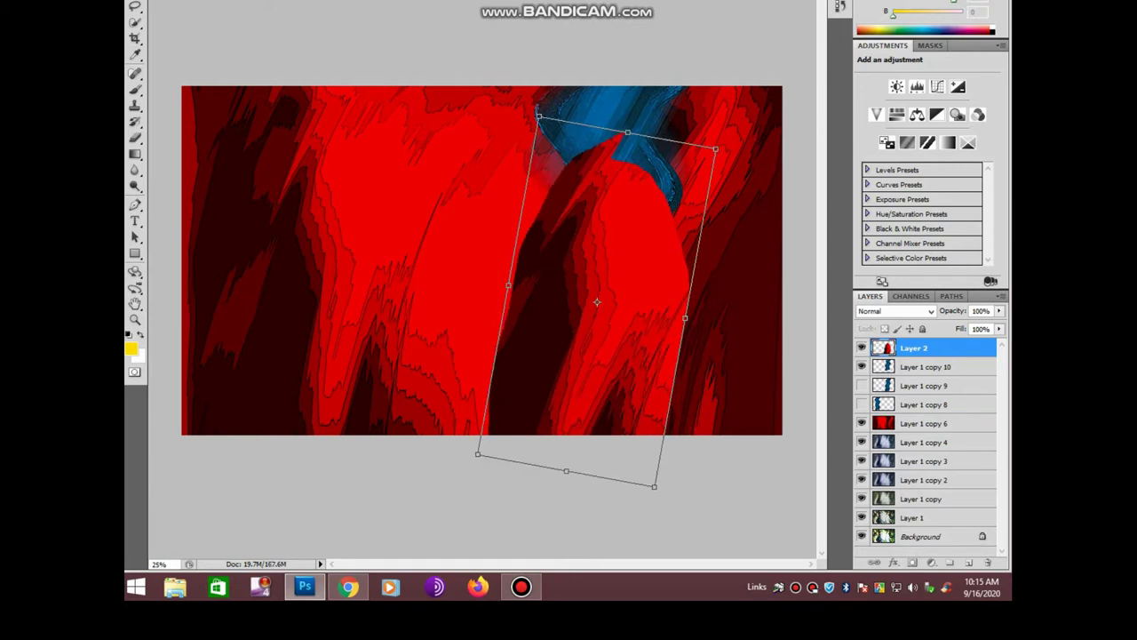
drag(597, 302, 589, 345)
key(Return)
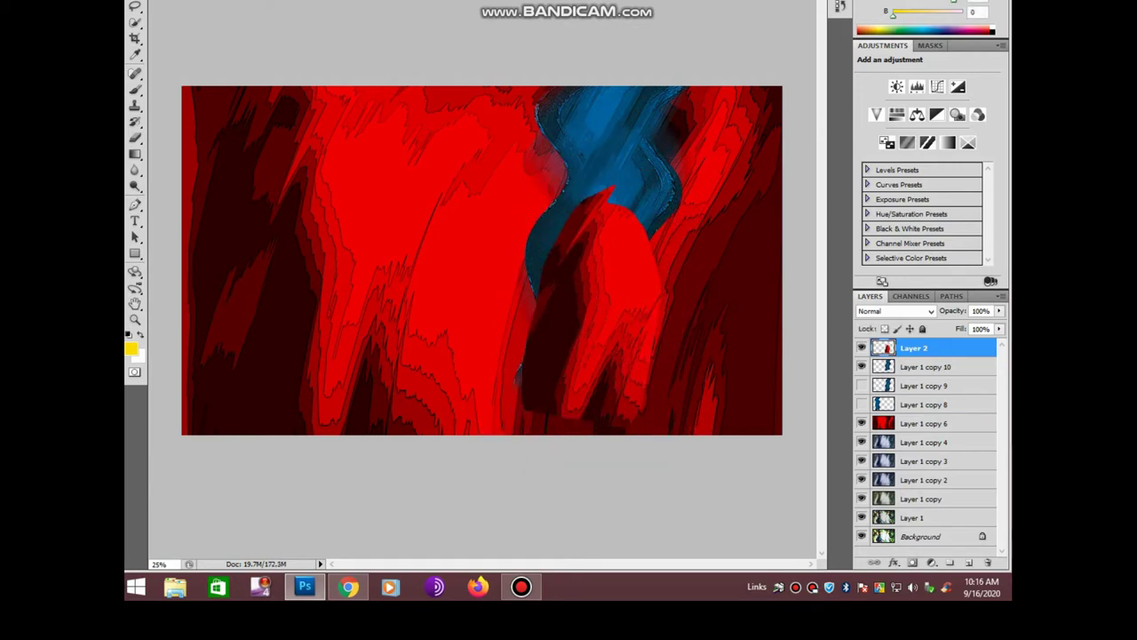
drag(596, 293, 649, 240)
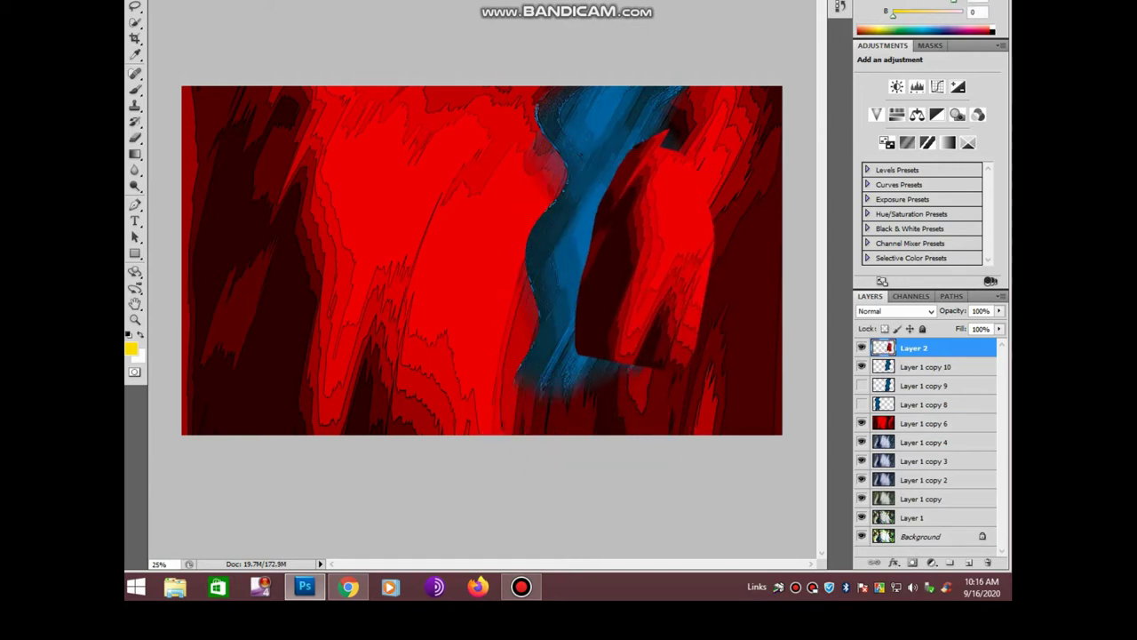
Erase the red patch's edges beside the ribbon, undoing one stray stroke
click(135, 138)
click(191, 136)
mouse_move(662, 138)
mouse_down()
mouse_move(622, 169)
mouse_move(589, 351)
mouse_up()
mouse_move(709, 211)
mouse_down()
mouse_move(682, 360)
mouse_move(604, 351)
mouse_up()
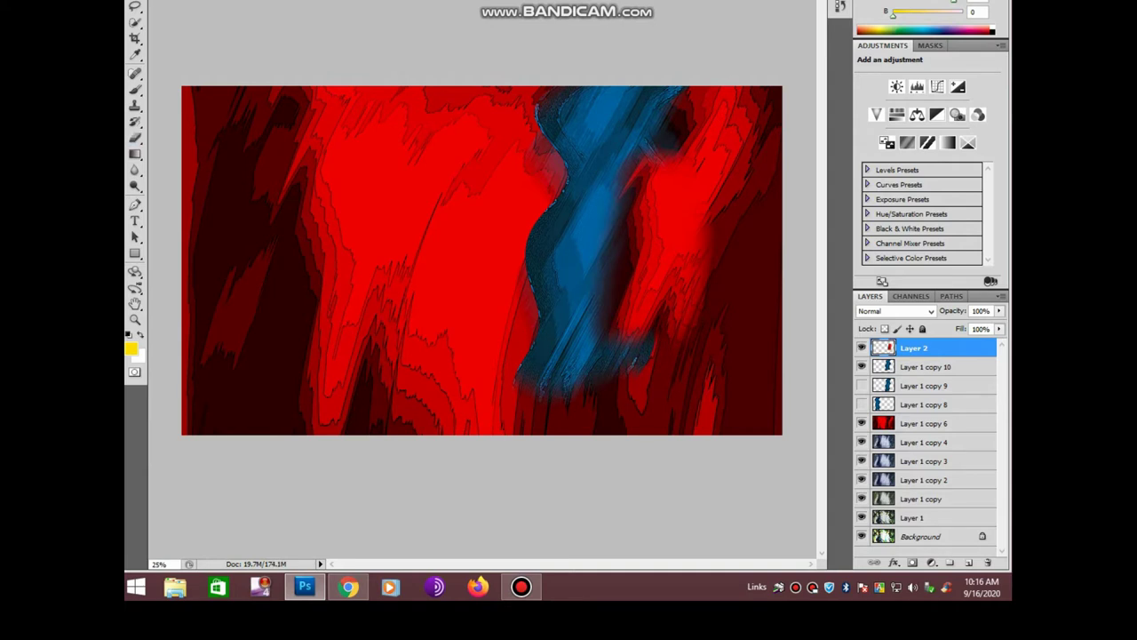
drag(675, 155, 622, 338)
mouse_move(640, 205)
mouse_down()
mouse_move(613, 369)
mouse_move(622, 364)
mouse_up()
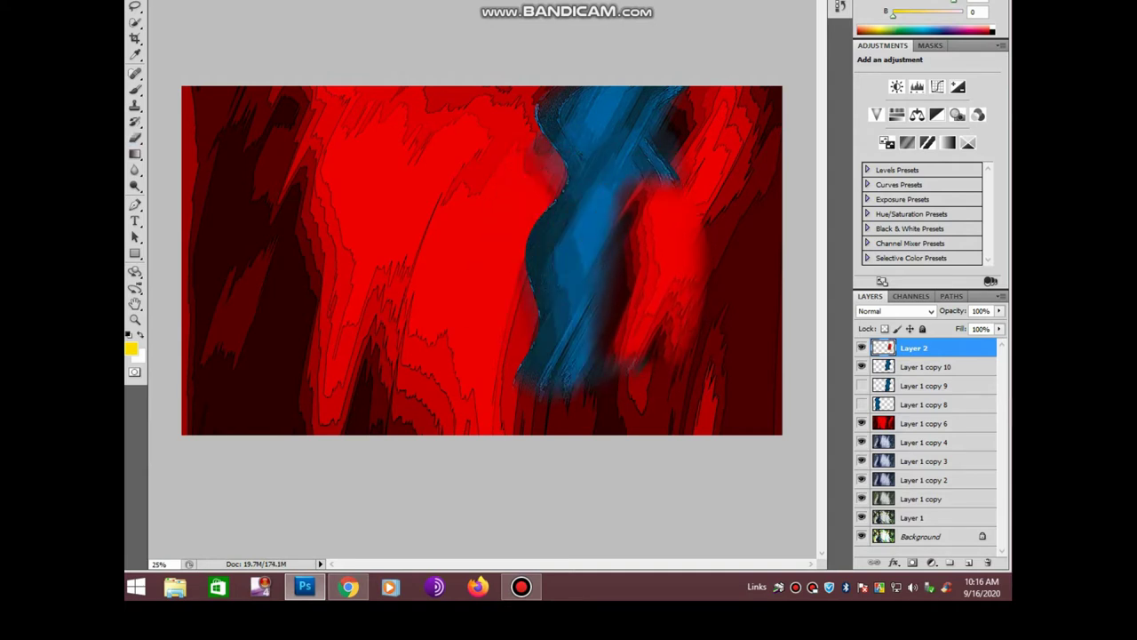
drag(684, 106, 639, 356)
drag(679, 111, 609, 298)
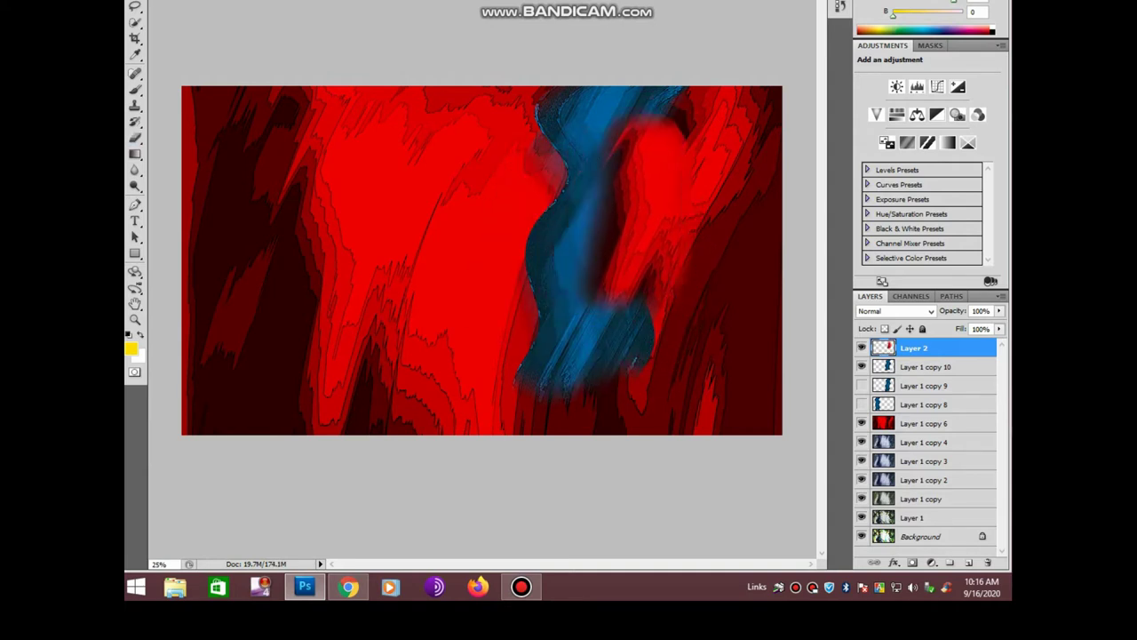
key(ctrl+z)
Shrink and rotate the red patch into a small blob at the ribbon's lower right
click(928, 366)
drag(587, 249, 489, 249)
key(ctrl+z)
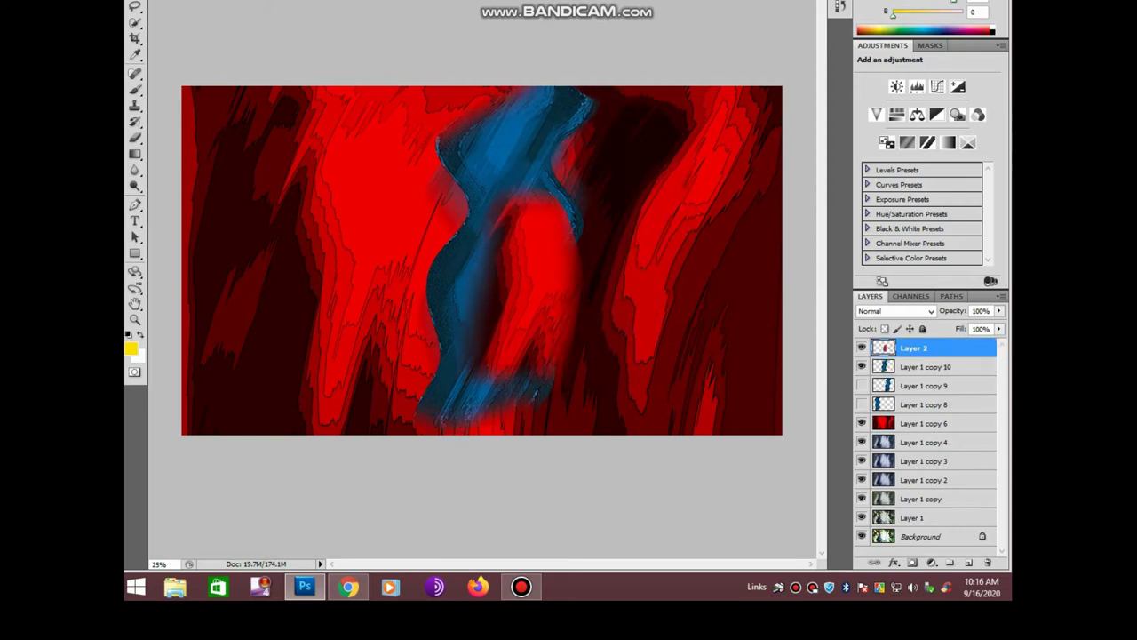
key(ctrl+t)
drag(583, 412, 553, 343)
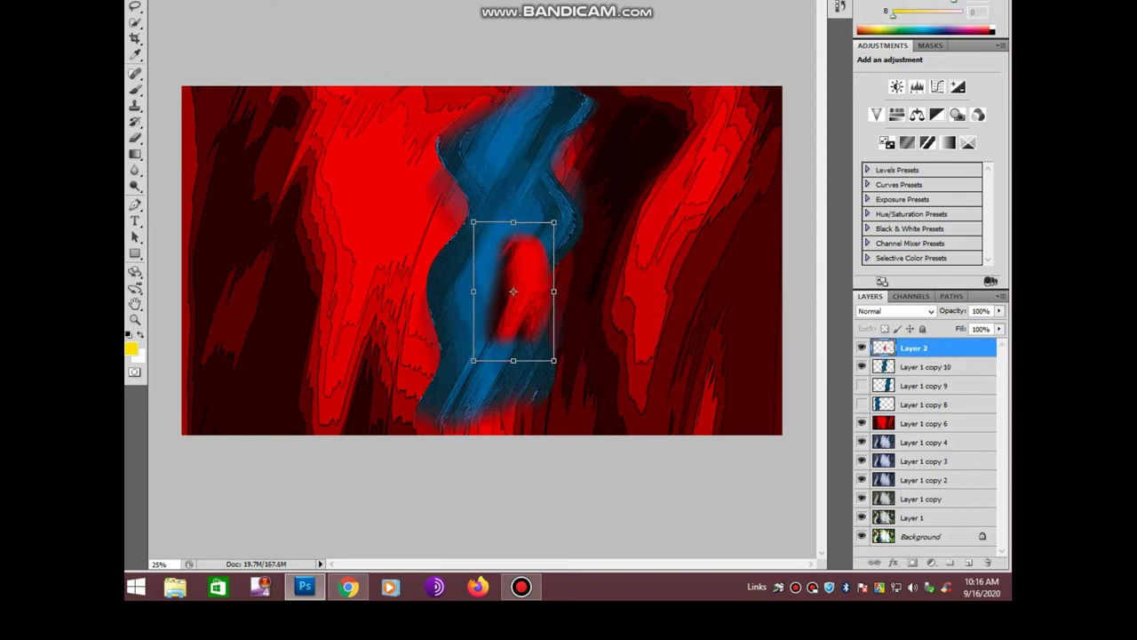
drag(568, 390, 529, 370)
key(Return)
mouse_move(512, 291)
mouse_down()
mouse_move(522, 353)
mouse_move(415, 193)
mouse_move(468, 156)
mouse_up()
Add a second red blob and merge both into Layer 1 copy 10
key(ctrl+t)
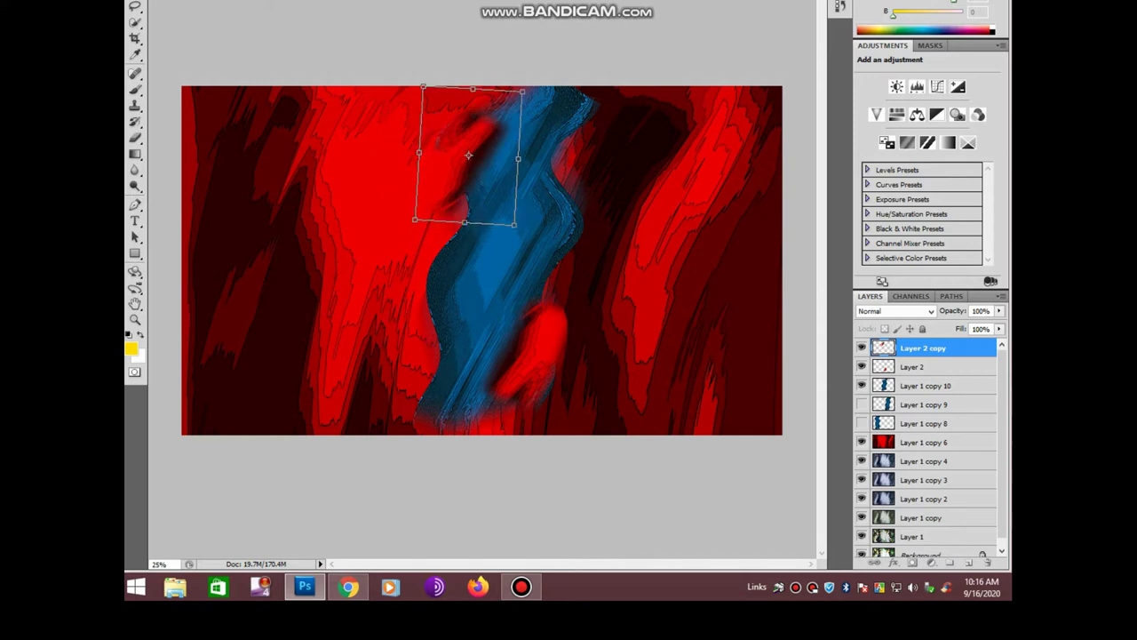
key(Return)
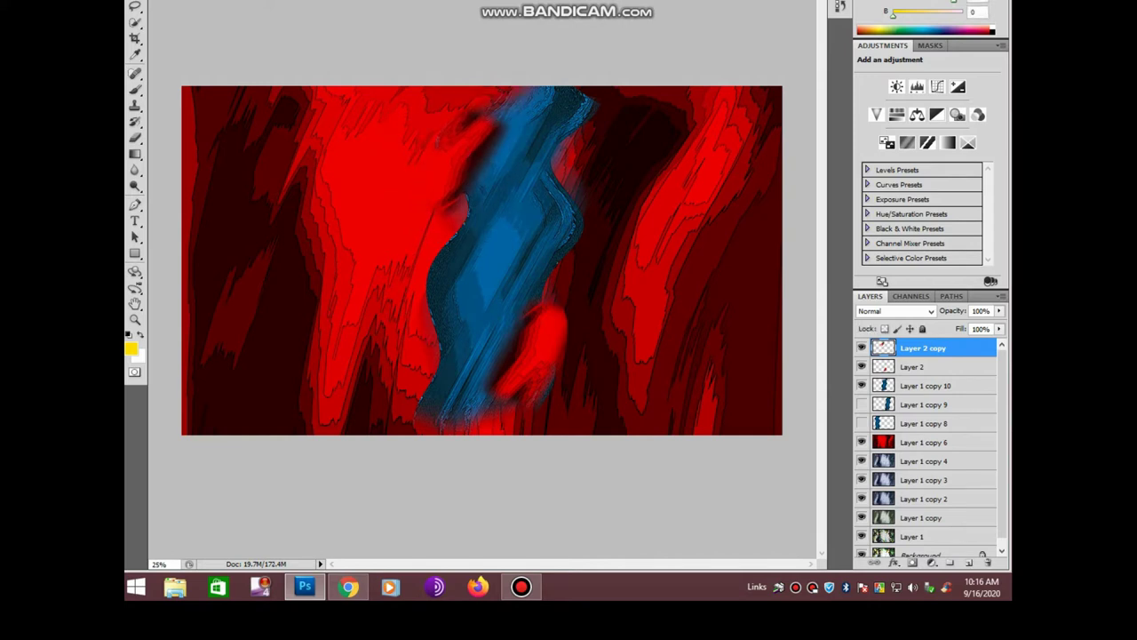
key(ctrl+e)
key(ctrl+e)
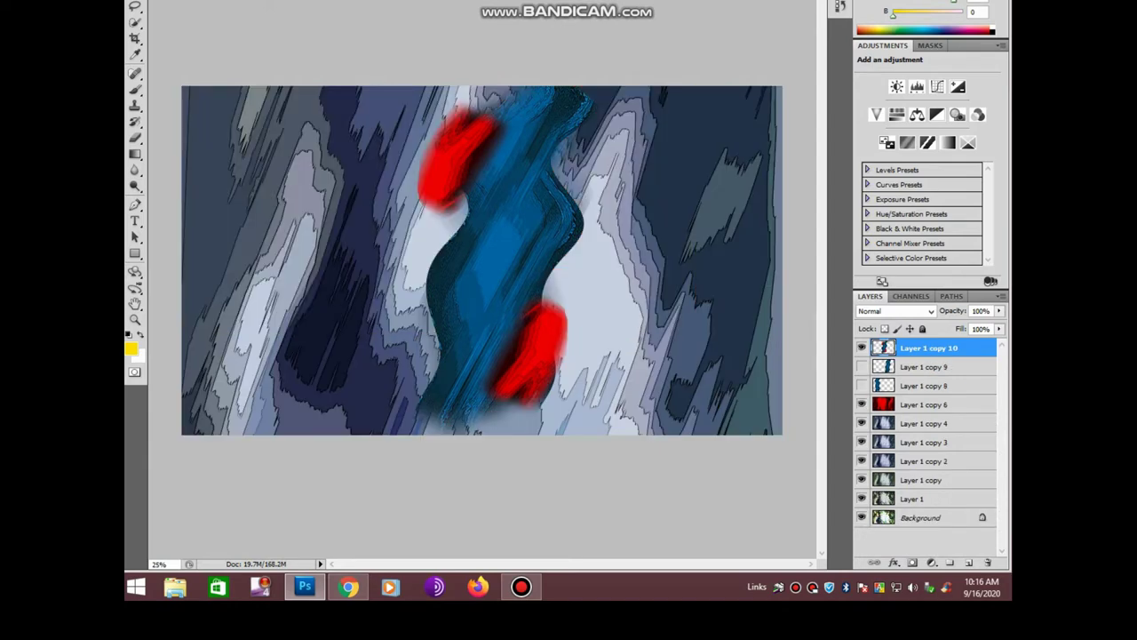
Hide Layer 1 copy 6, shift the ribbon about 180 px right and enlarge it slightly
click(861, 404)
drag(502, 258, 663, 271)
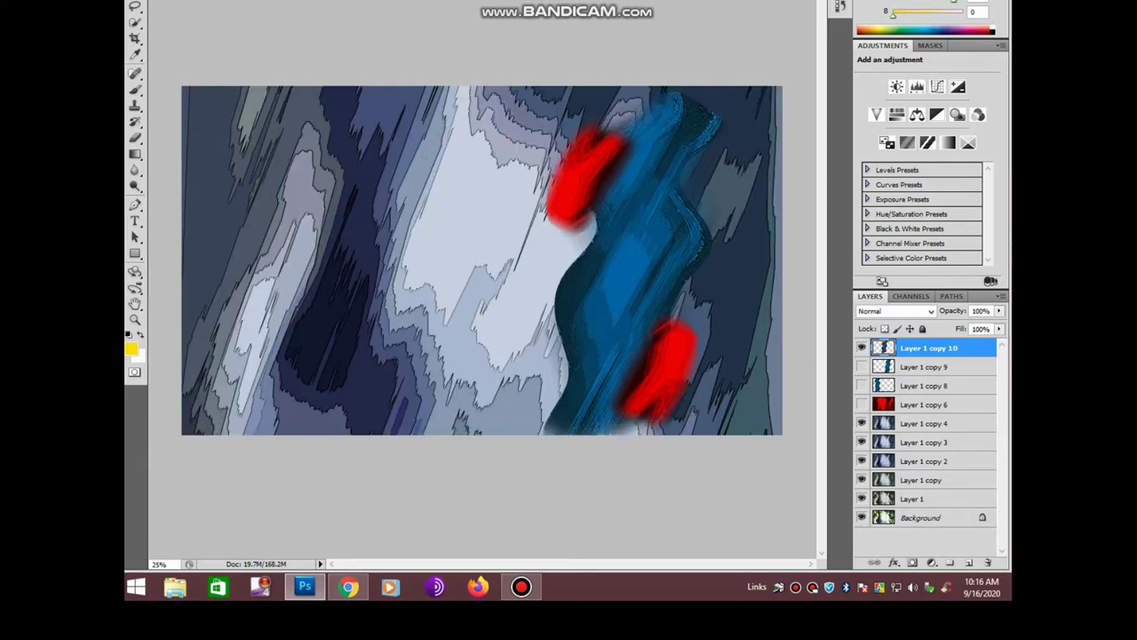
key(ctrl+t)
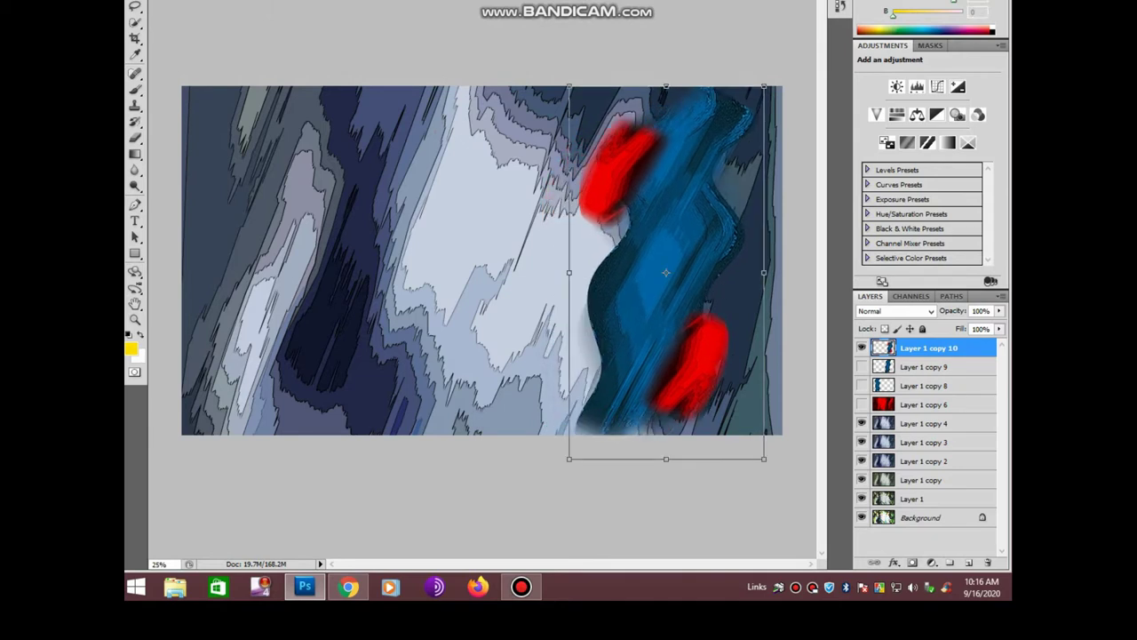
drag(764, 86, 792, 64)
key(Return)
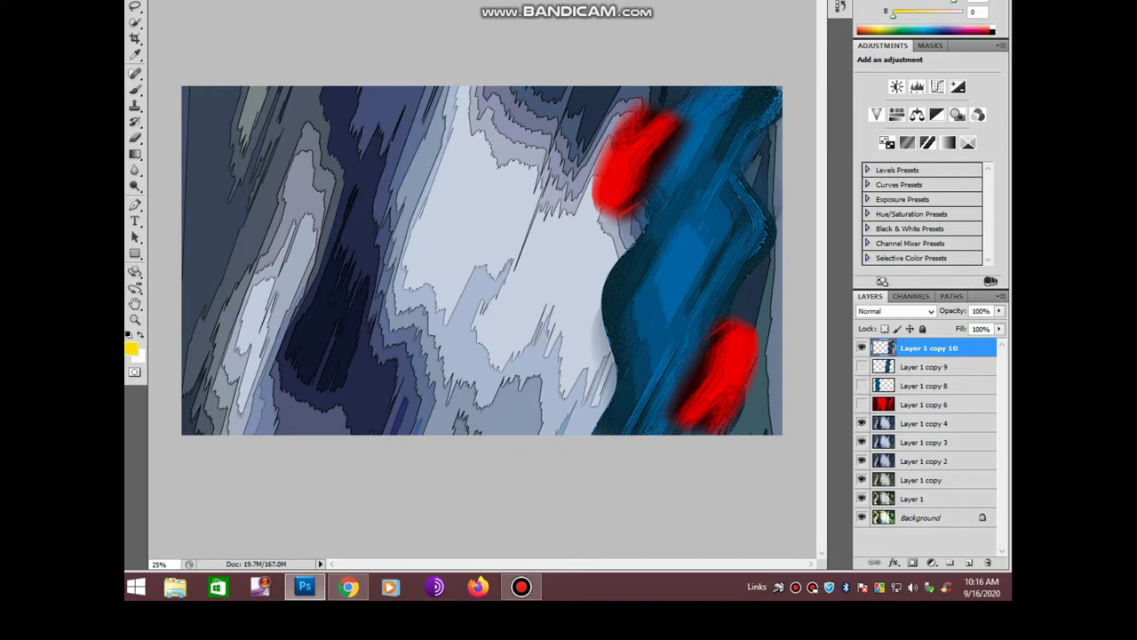
Add a ribbon copy to the left, rotated, moved up-left and enlarged
drag(675, 266, 542, 306)
key(ctrl+t)
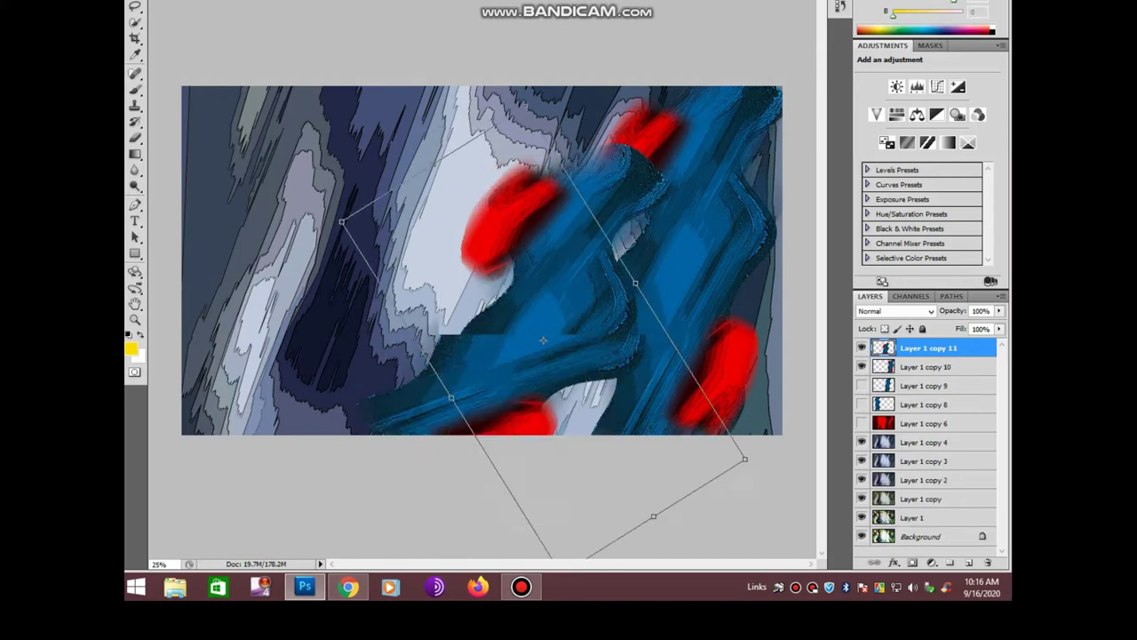
drag(666, 569, 653, 573)
drag(544, 340, 500, 231)
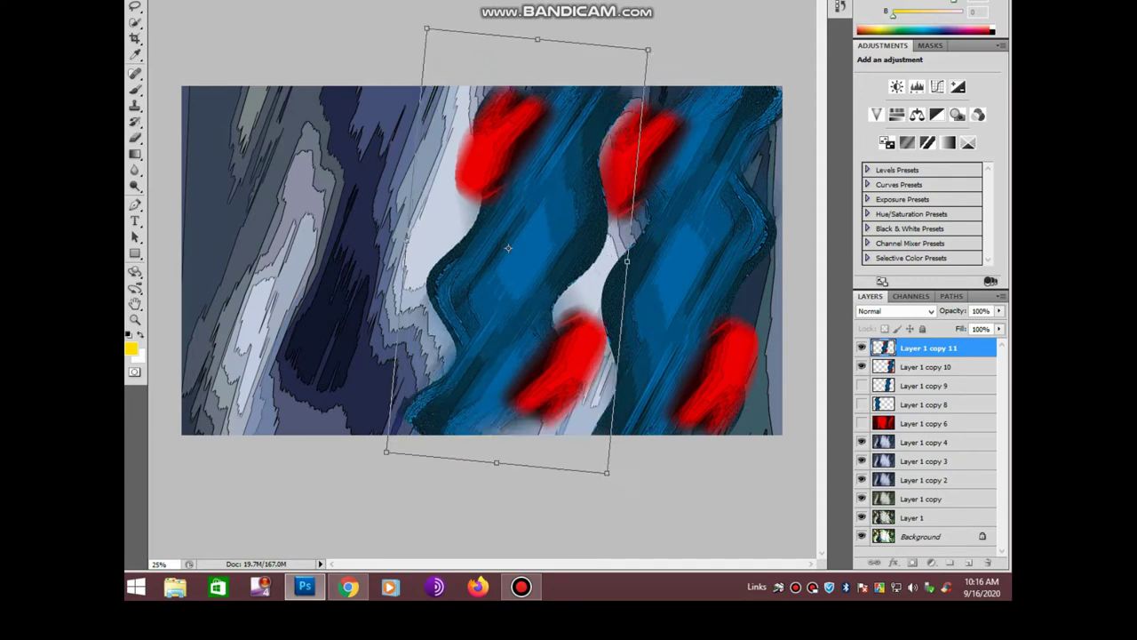
drag(389, 447, 359, 466)
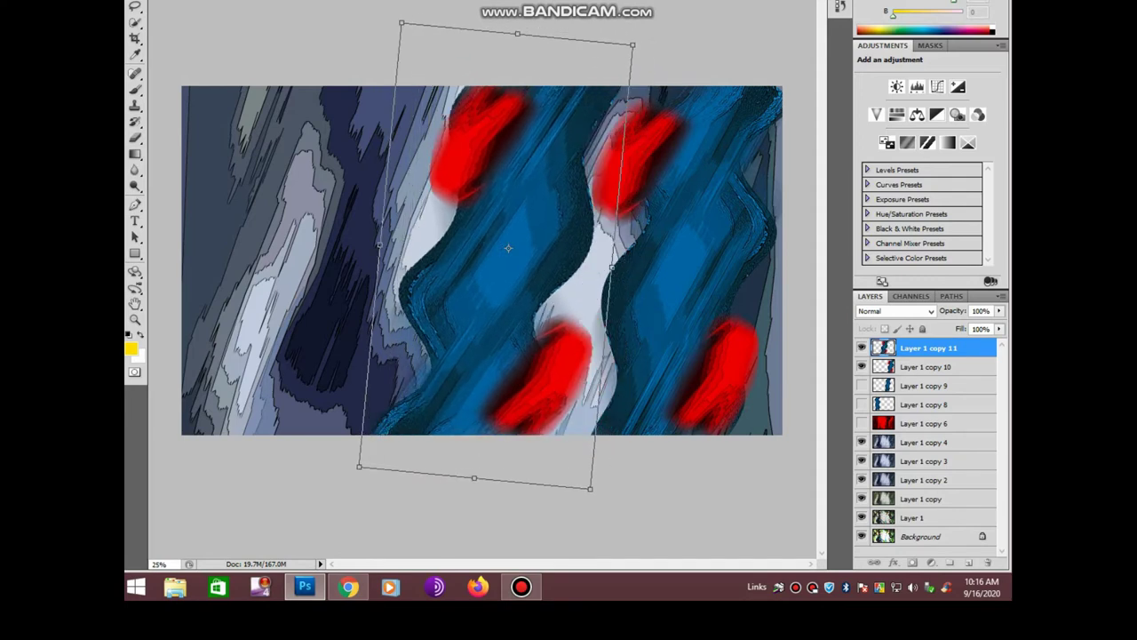
key(Return)
Place a third, slightly rotated and lowered ribbon copy on the left, then duplicate it as Layer 1 copy 13
drag(508, 249, 268, 249)
key(ctrl+t)
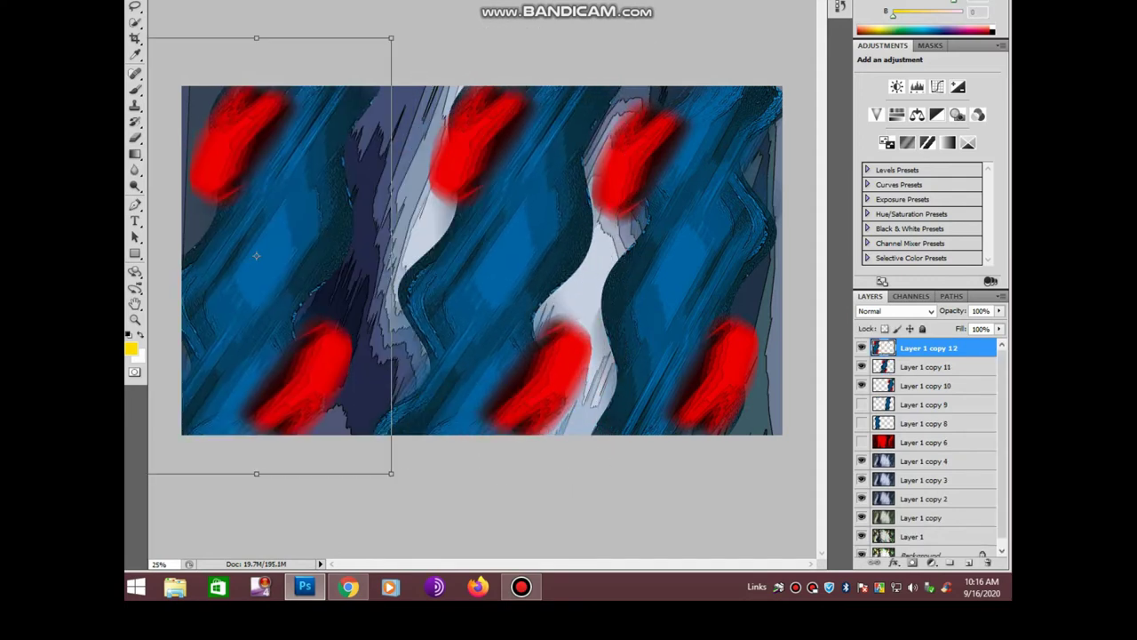
drag(404, 484, 335, 516)
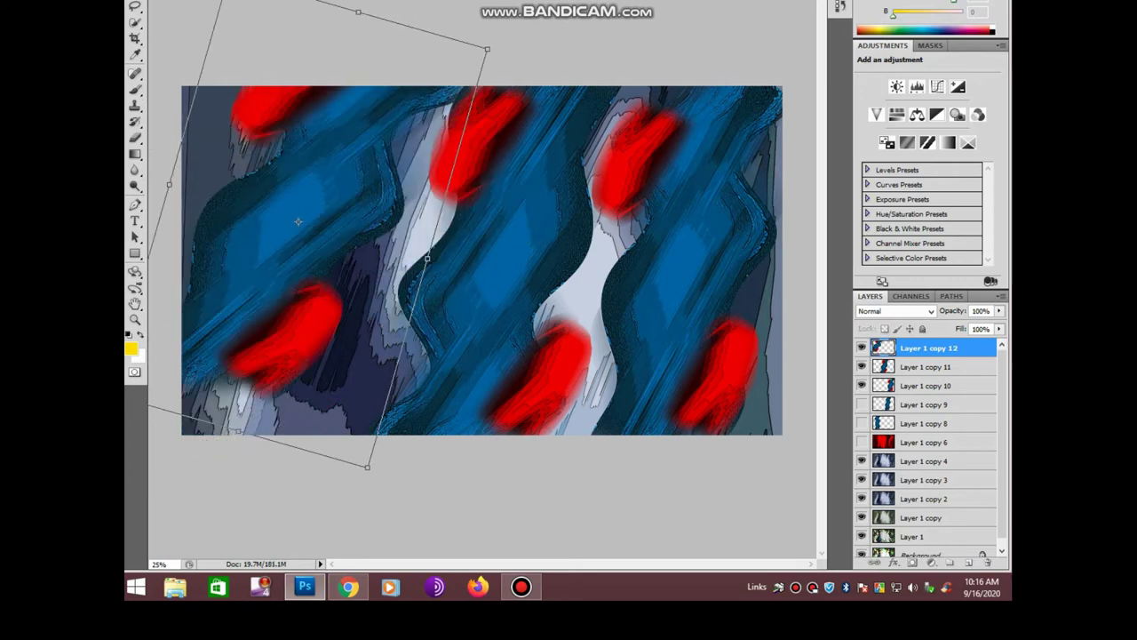
drag(297, 222, 292, 227)
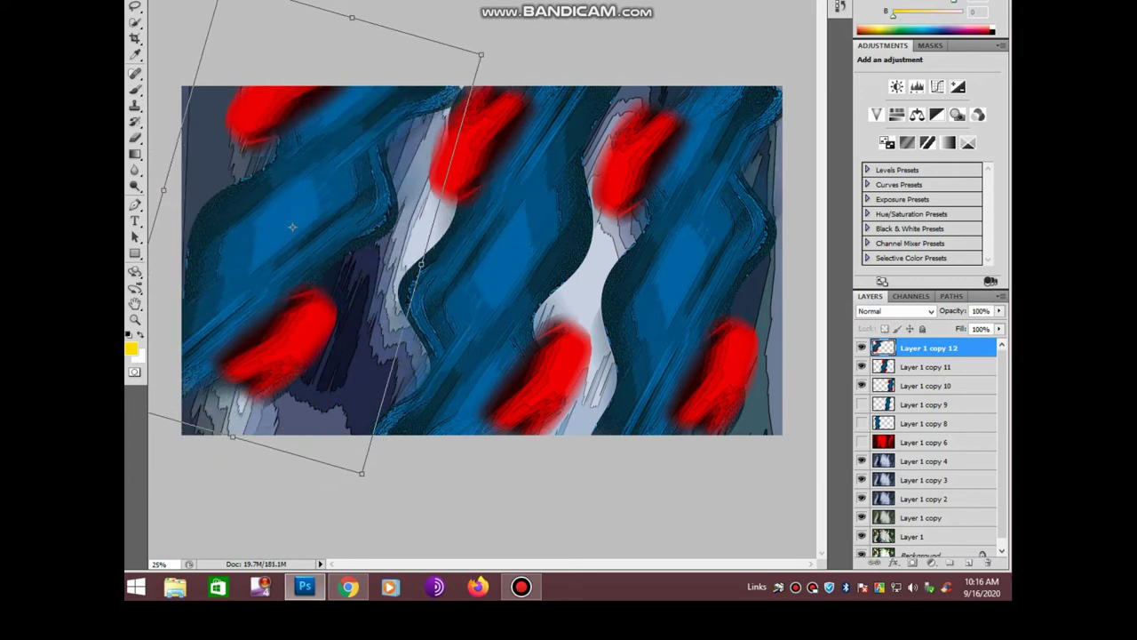
drag(336, 516, 381, 505)
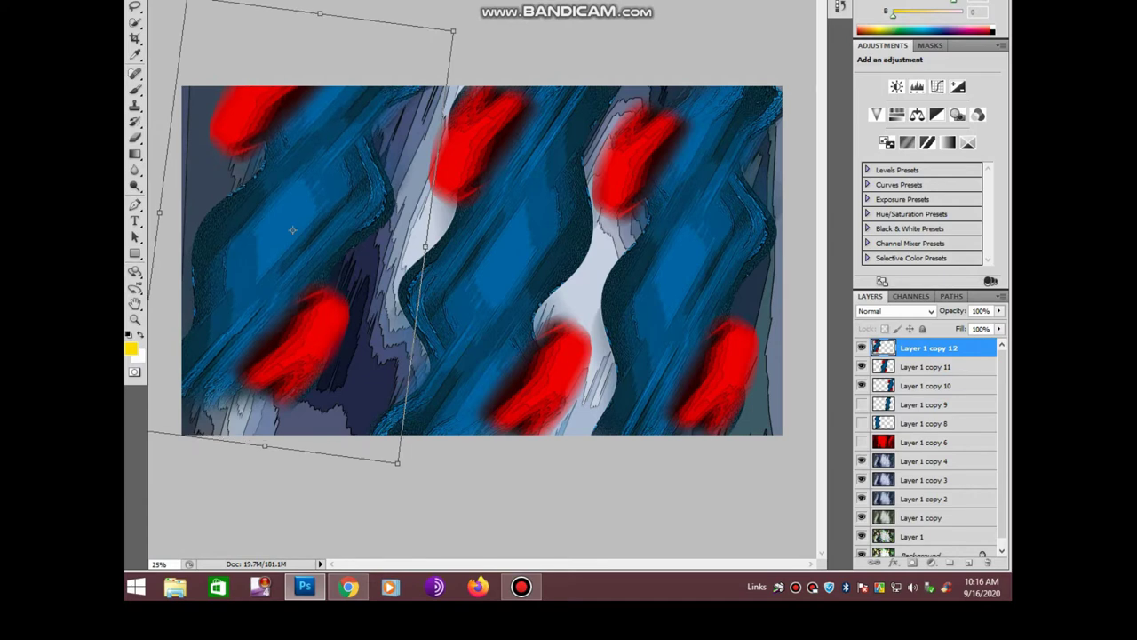
drag(292, 229, 286, 275)
key(Return)
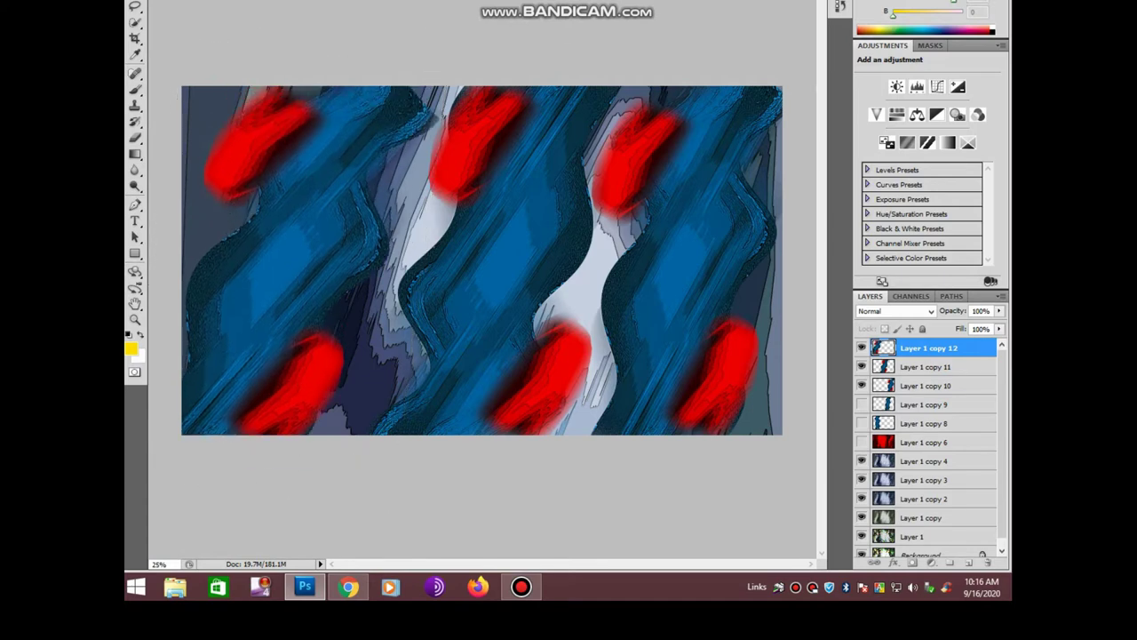
key(ctrl+j)
key(ctrl+t)
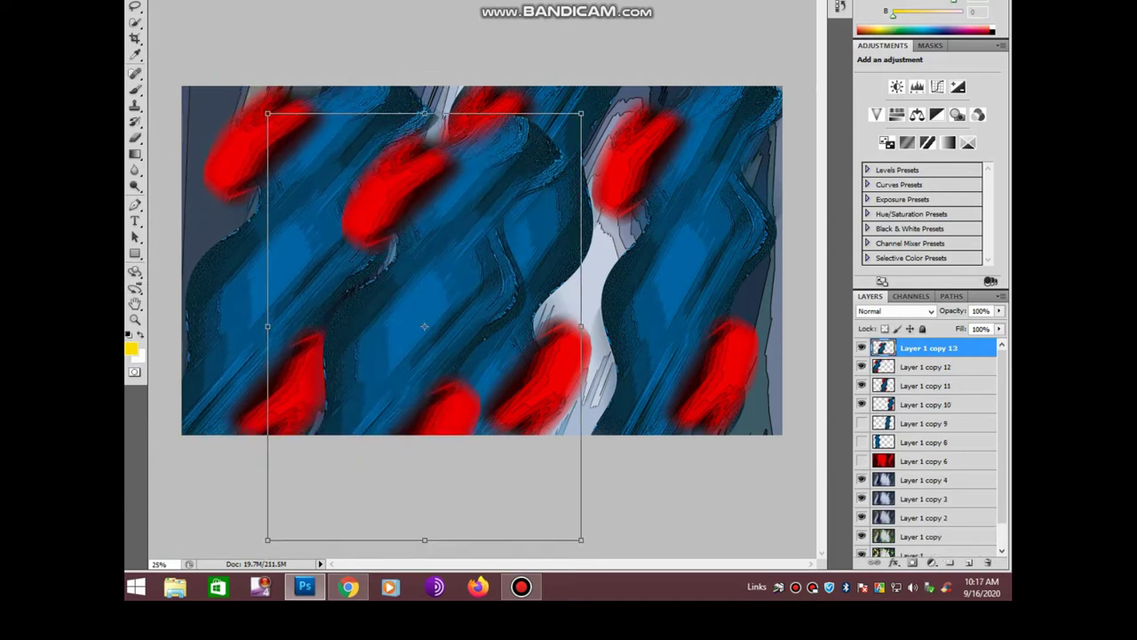
Shrink the new copy about its centre and repeat the transform twice for offset stroke copies
drag(581, 540, 503, 432)
drag(423, 324, 434, 317)
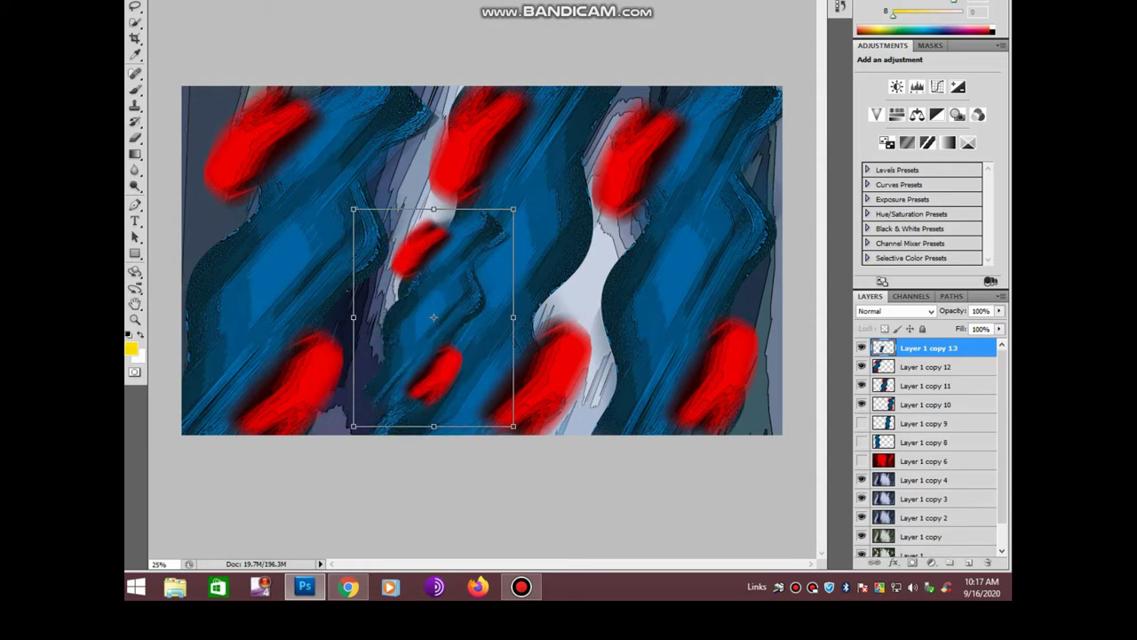
key(Return)
key(ctrl+alt+shift+t)
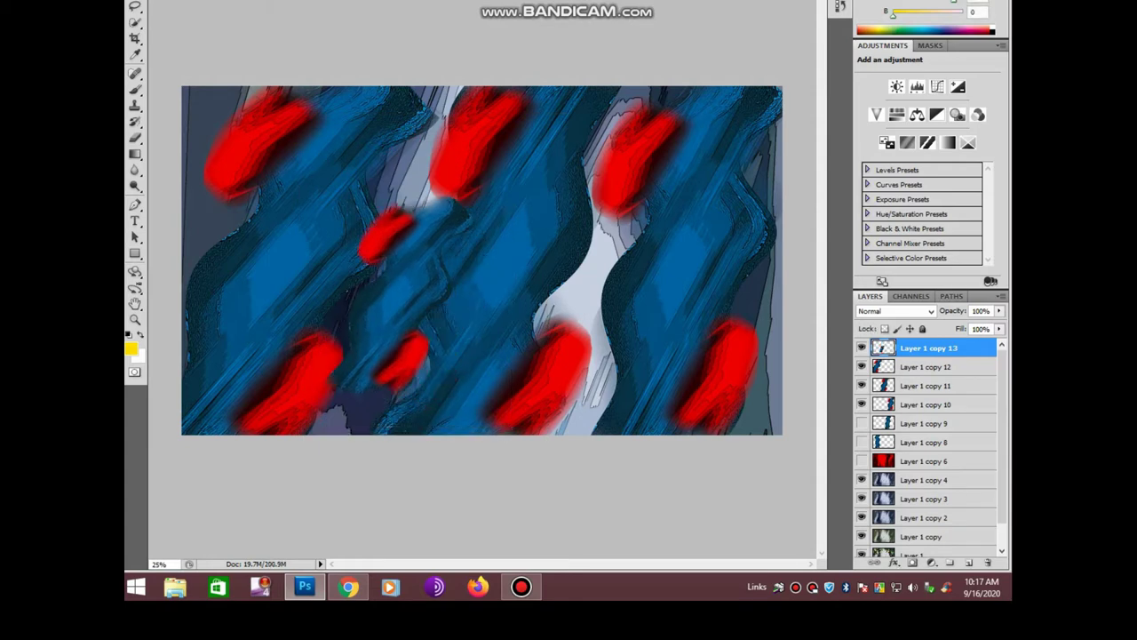
key(ctrl+alt+shift+t)
Duplicate the stroke layer and rotate the copy clockwise
key(ctrl+j)
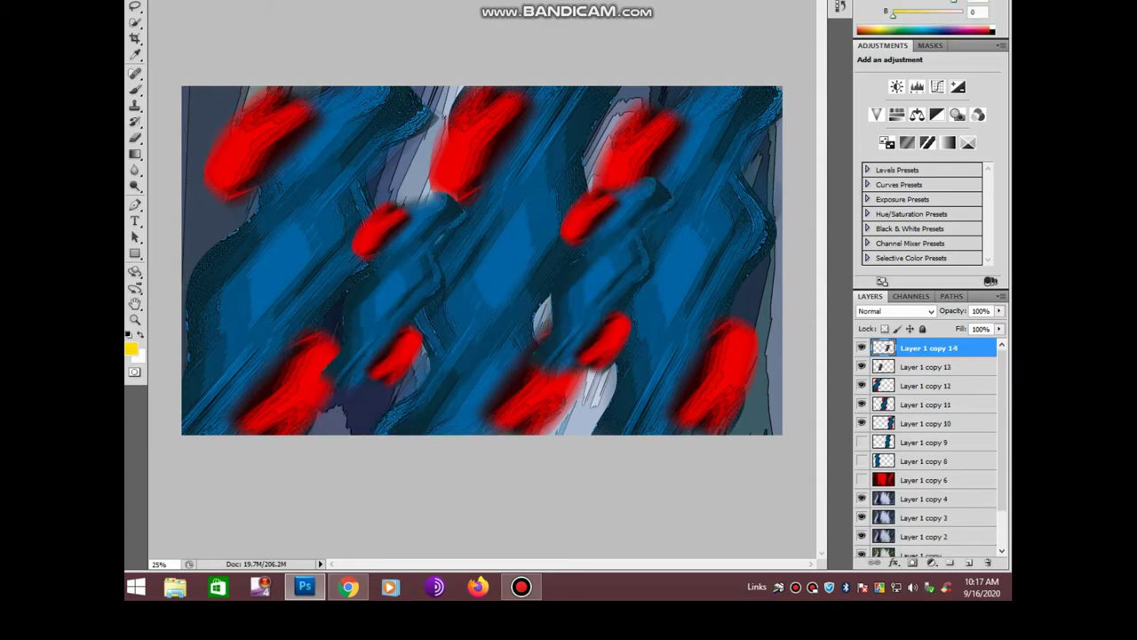
key(ctrl+t)
drag(693, 164, 721, 194)
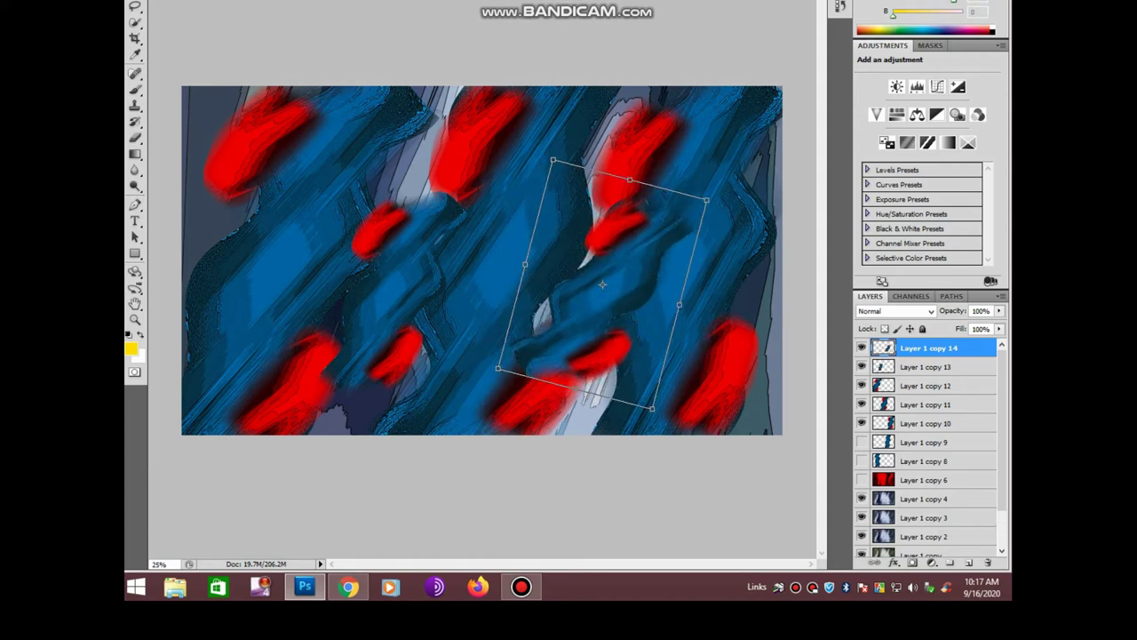
key(Return)
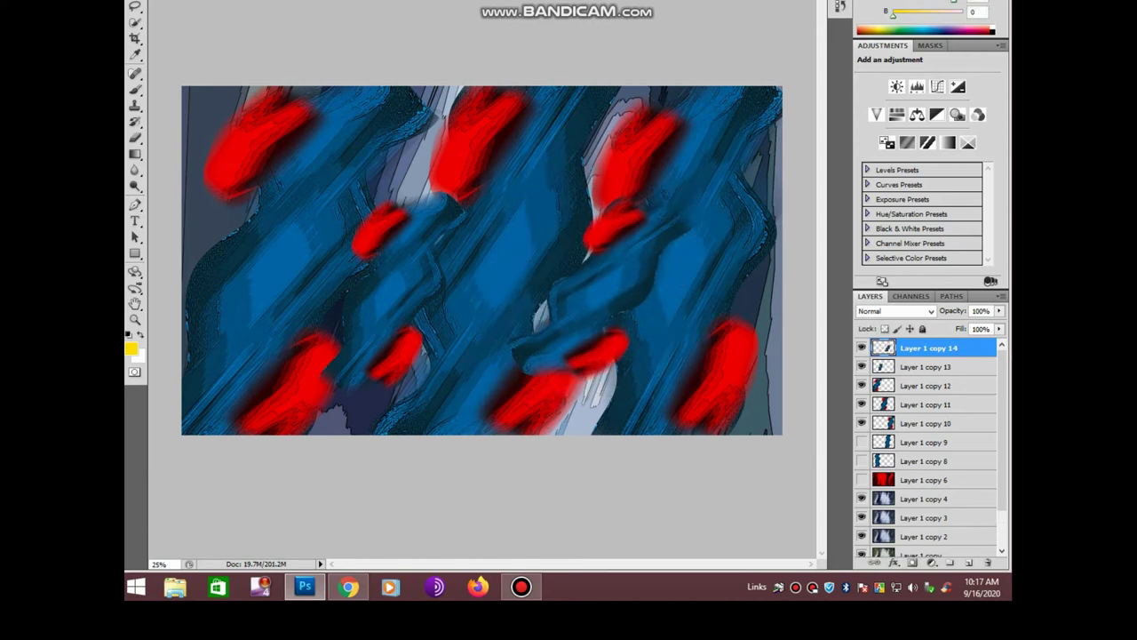
Add two more offset copies, moving the newest up-right and rotating it about 30° clockwise
key(ctrl+alt+shift+t)
key(ctrl+alt+shift+t)
key(ctrl+alt+shift+t)
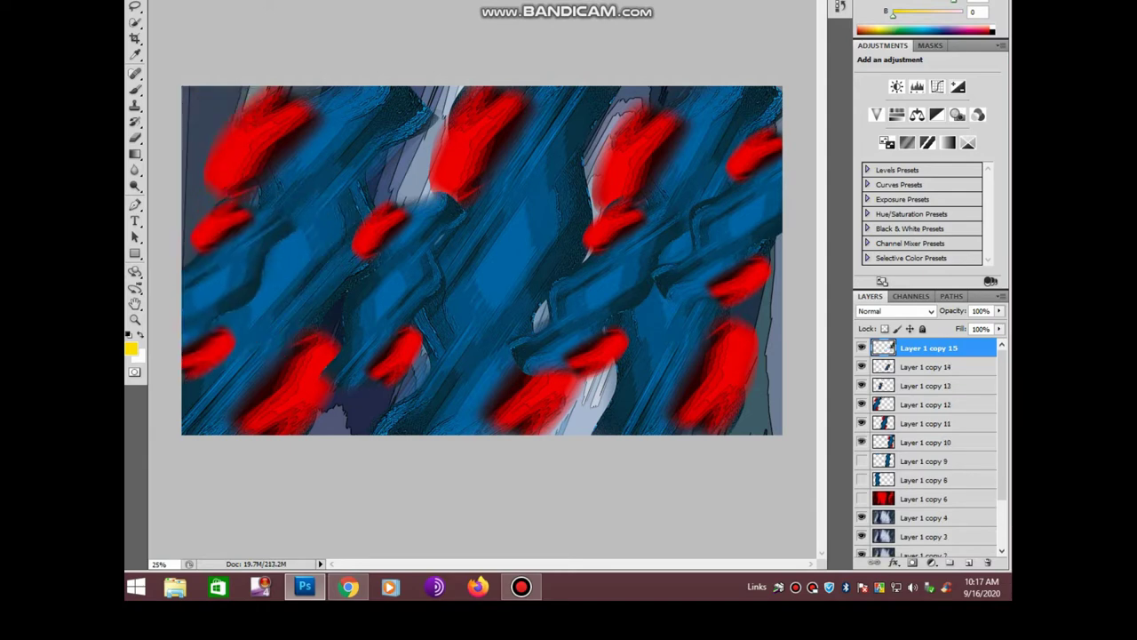
key(ctrl+alt+shift+t)
key(ctrl+alt+shift+t)
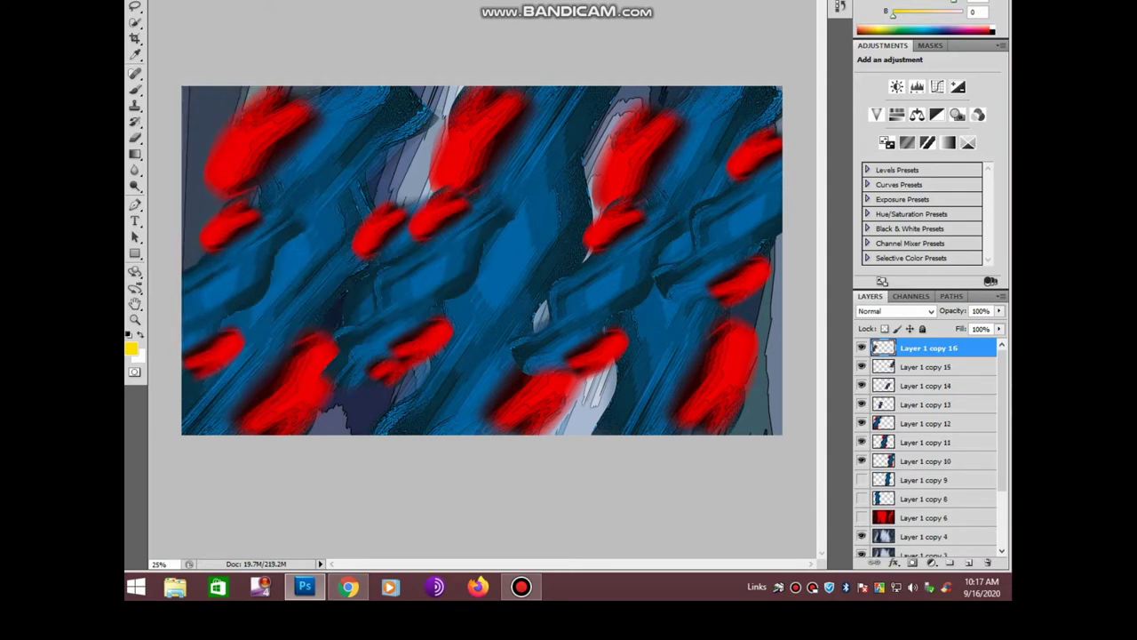
key(ctrl+t)
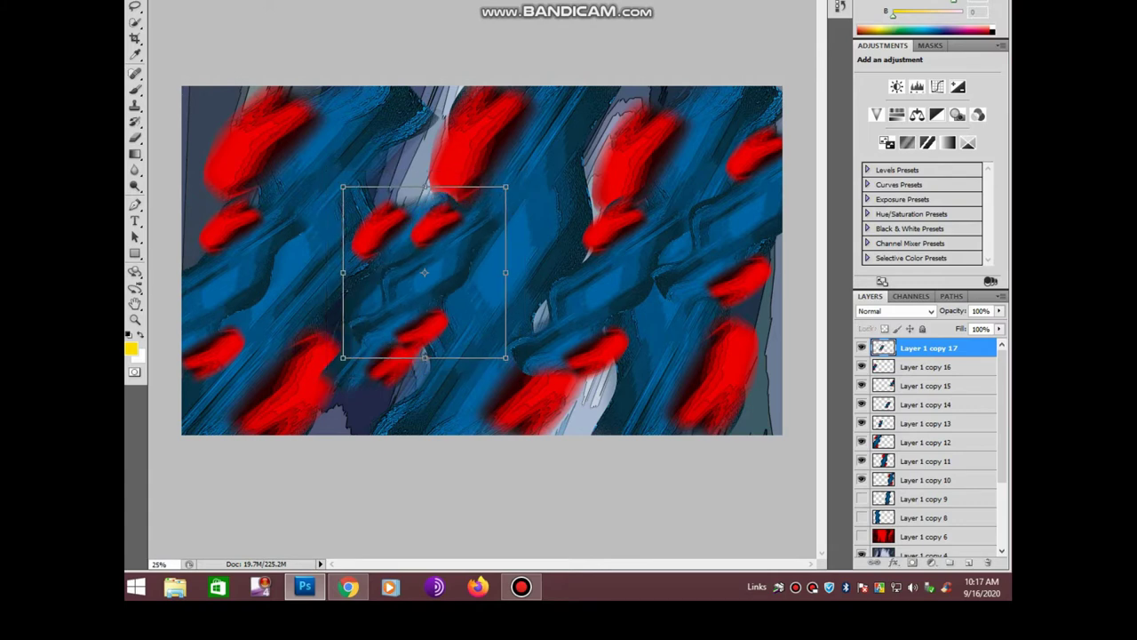
drag(425, 284, 456, 270)
mouse_move(555, 364)
mouse_down()
mouse_move(540, 316)
mouse_move(554, 293)
mouse_up()
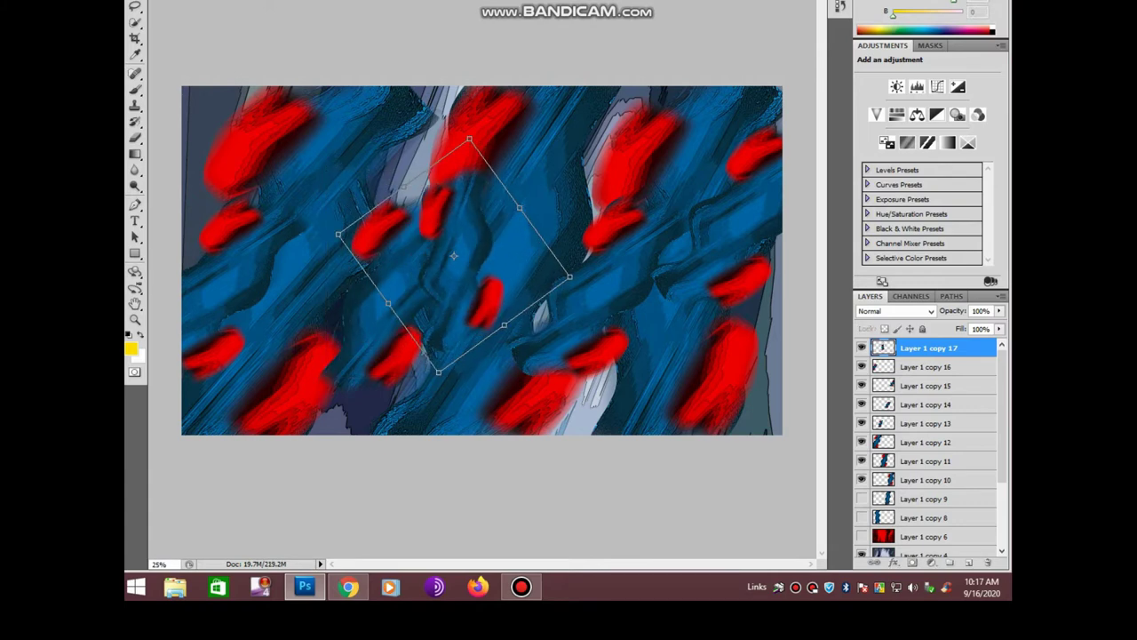
key(Return)
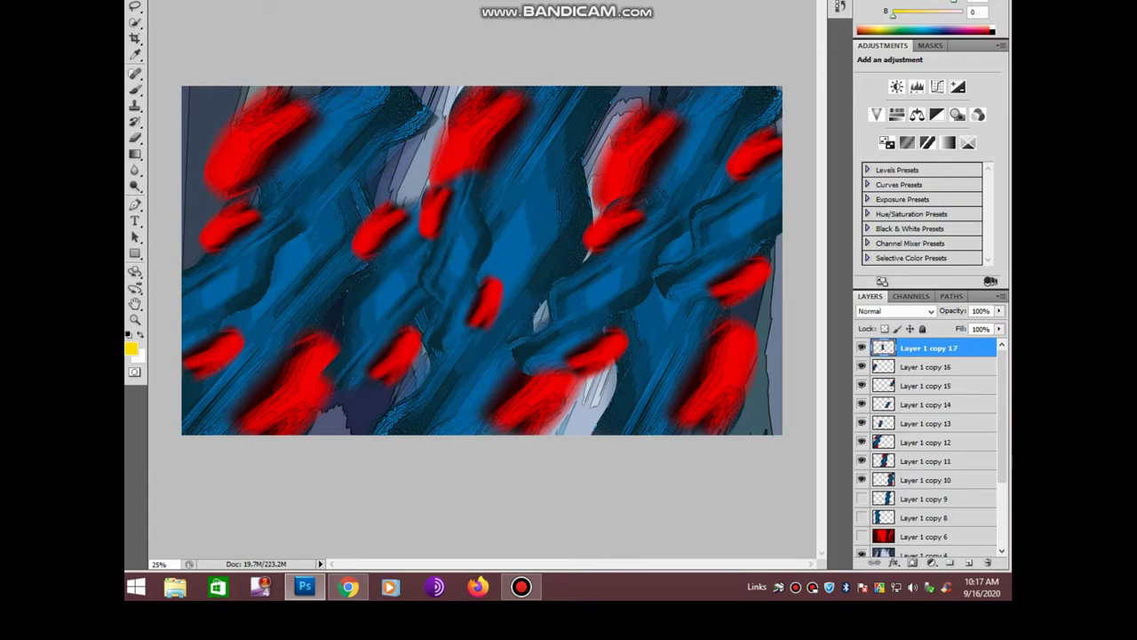
key(ctrl+u)
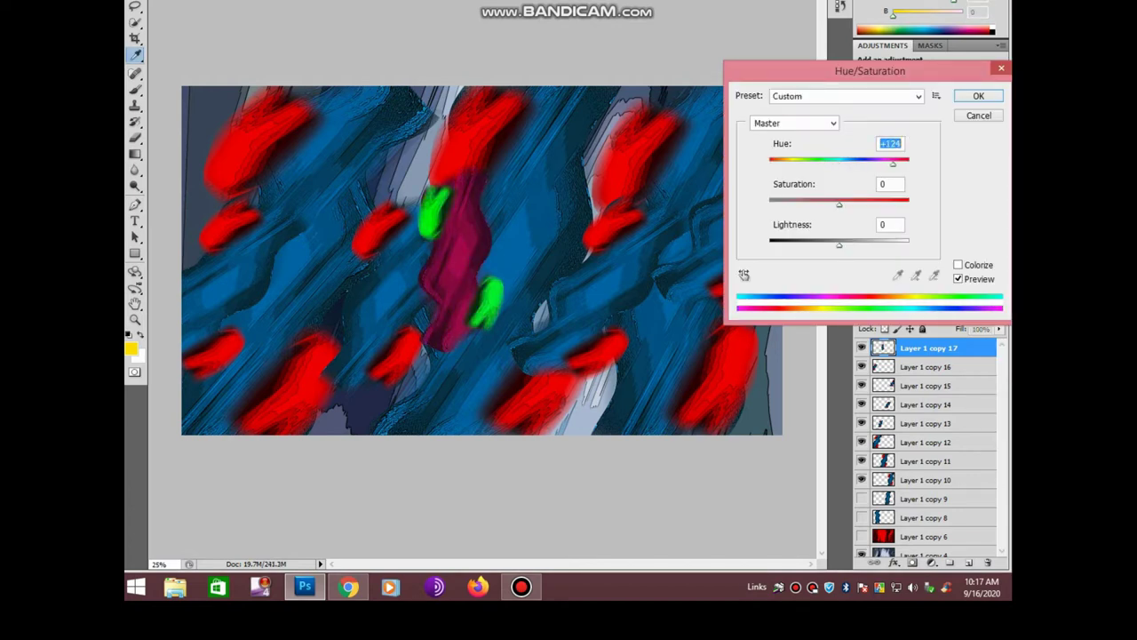
Preview other hues on the centre strokes, then return Hue to 0 and close
text(15)
key(shift+Down)
key(shift+Down)
key(shift+Down)
key(shift+Down)
key(shift+Down)
key(shift+Down)
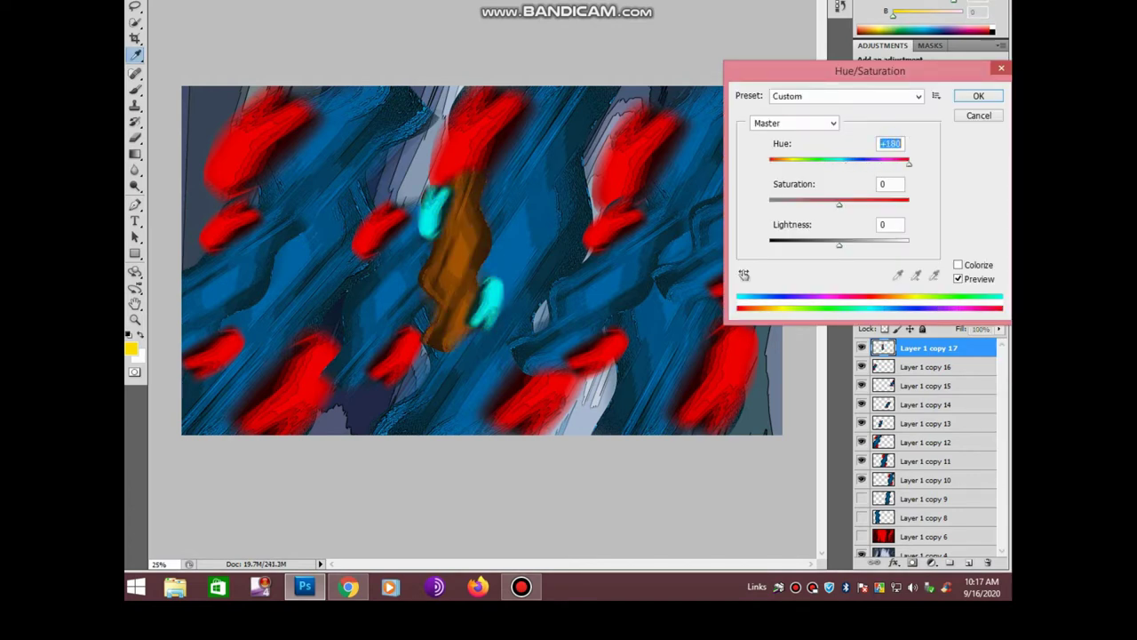
key(shift+Down)
key(shift+Down)
key(shift+Down)
key(shift+Down)
key(shift+Down)
key(shift+Down)
text(0)
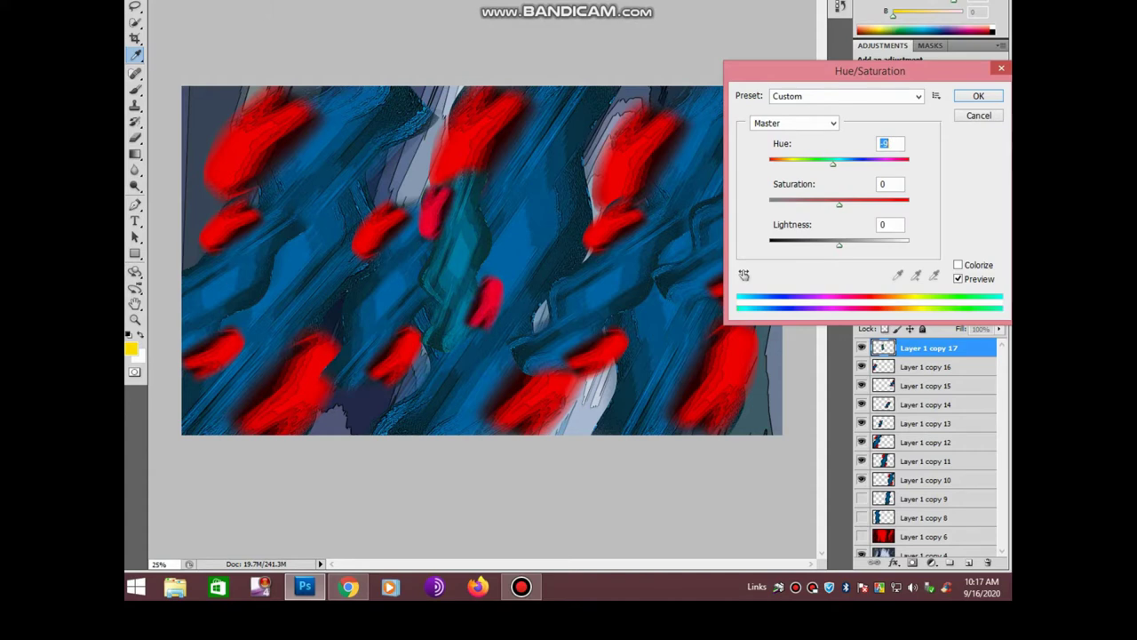
key(Return)
Apply a Motion Blur of 69° at about 624 px distance to the streak
click(293, 2)
mouse_move(295, 44)
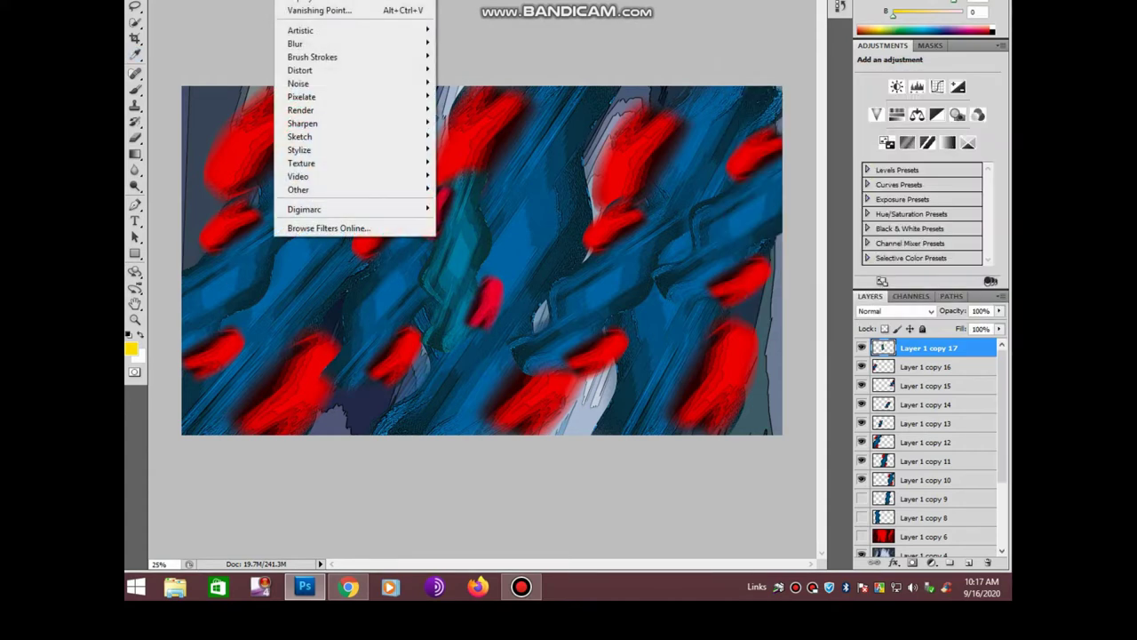
click(471, 122)
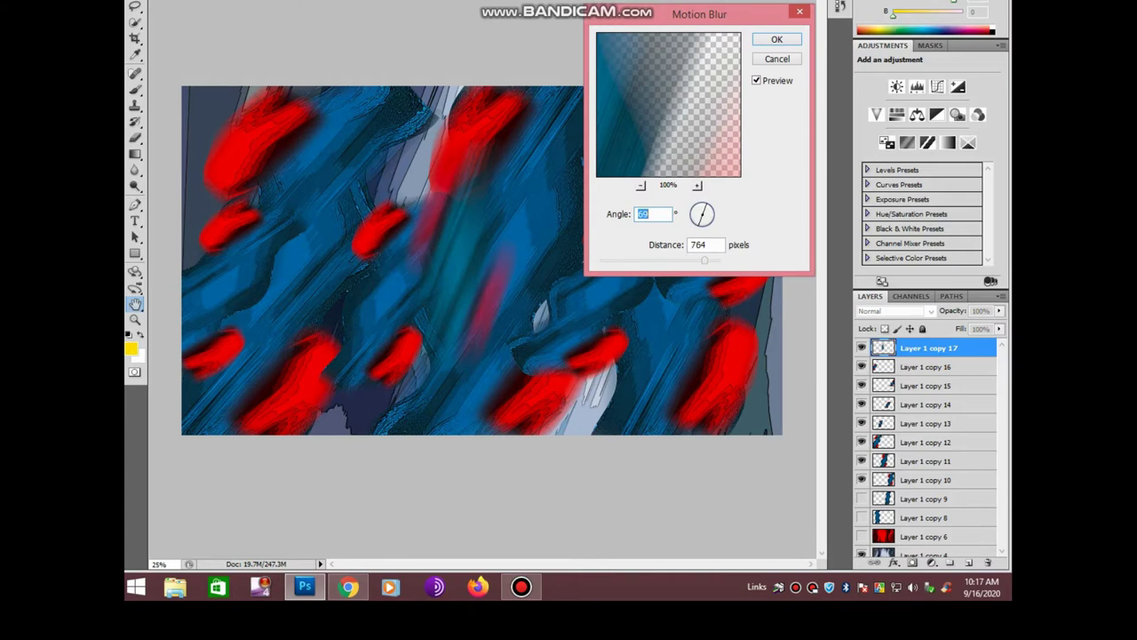
drag(703, 261, 696, 261)
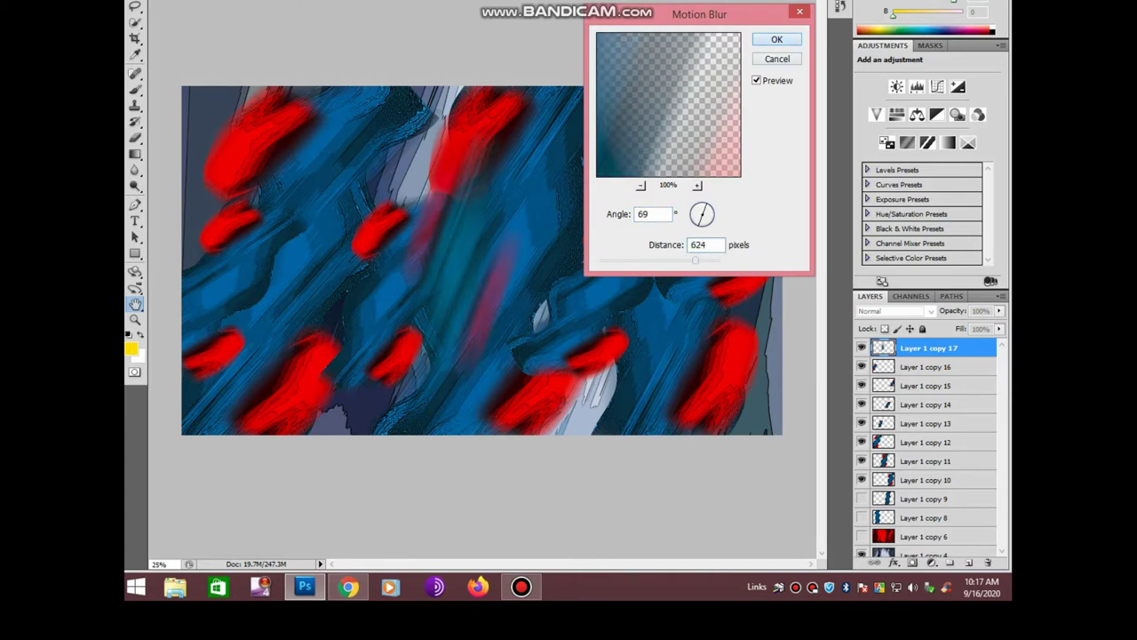
key(Return)
Apply an S-shaped Curves boost, raising midtones and slightly lowering shadows
key(ctrl+m)
mouse_move(818, 319)
mouse_down()
mouse_move(808, 277)
mouse_move(832, 240)
mouse_up()
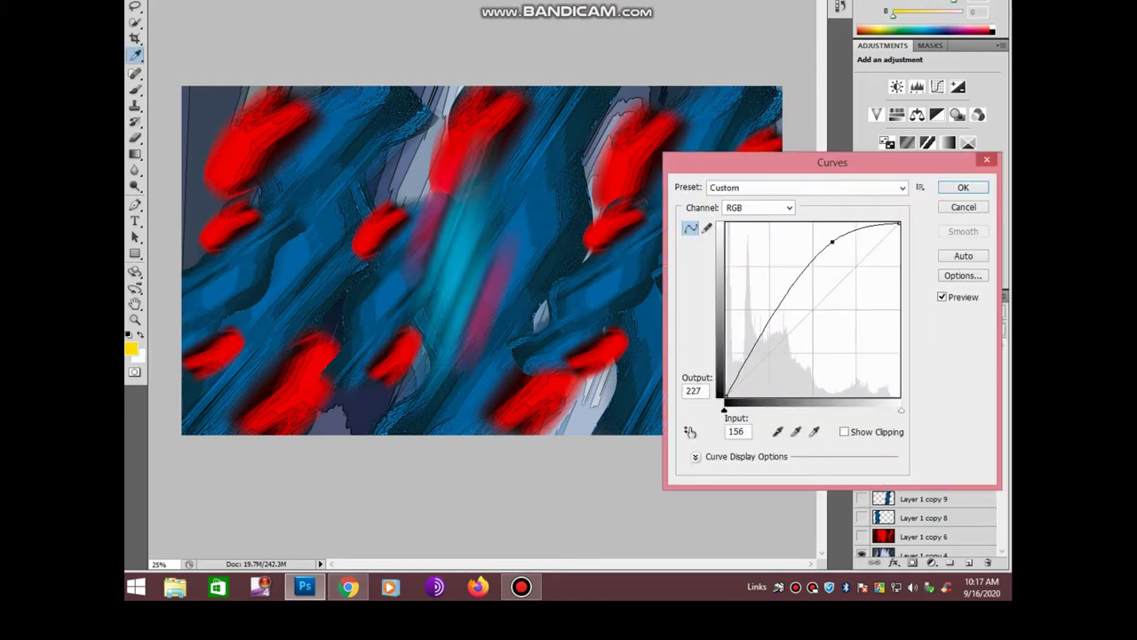
click(772, 319)
drag(772, 320, 774, 326)
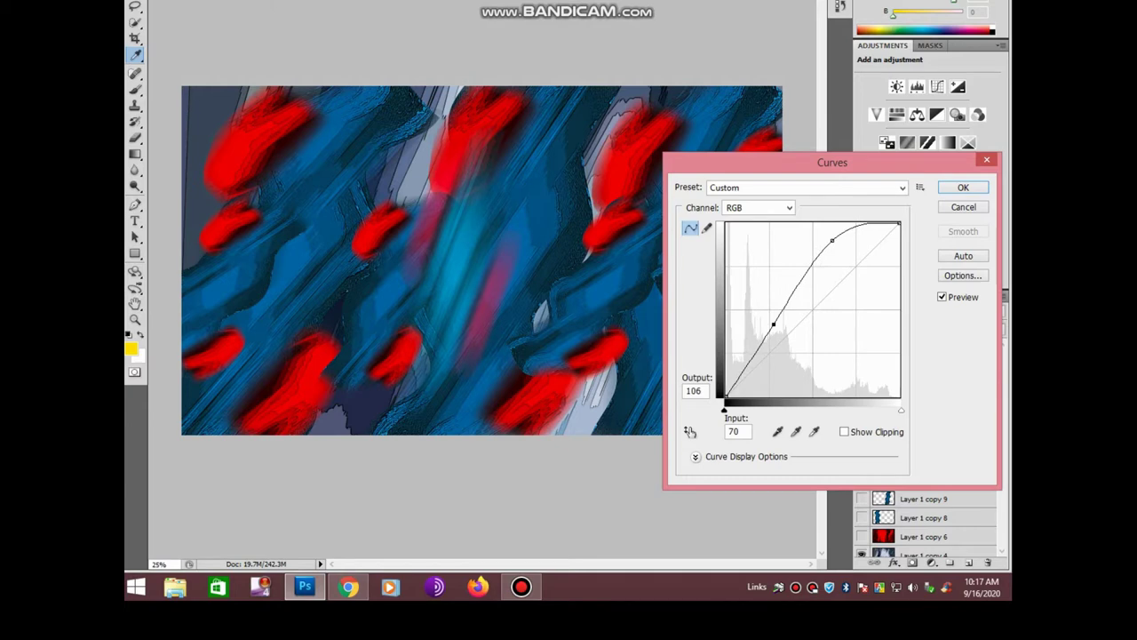
key(Return)
Move the central streak right and slightly down, and tilt it more steeply
key(ctrl+j)
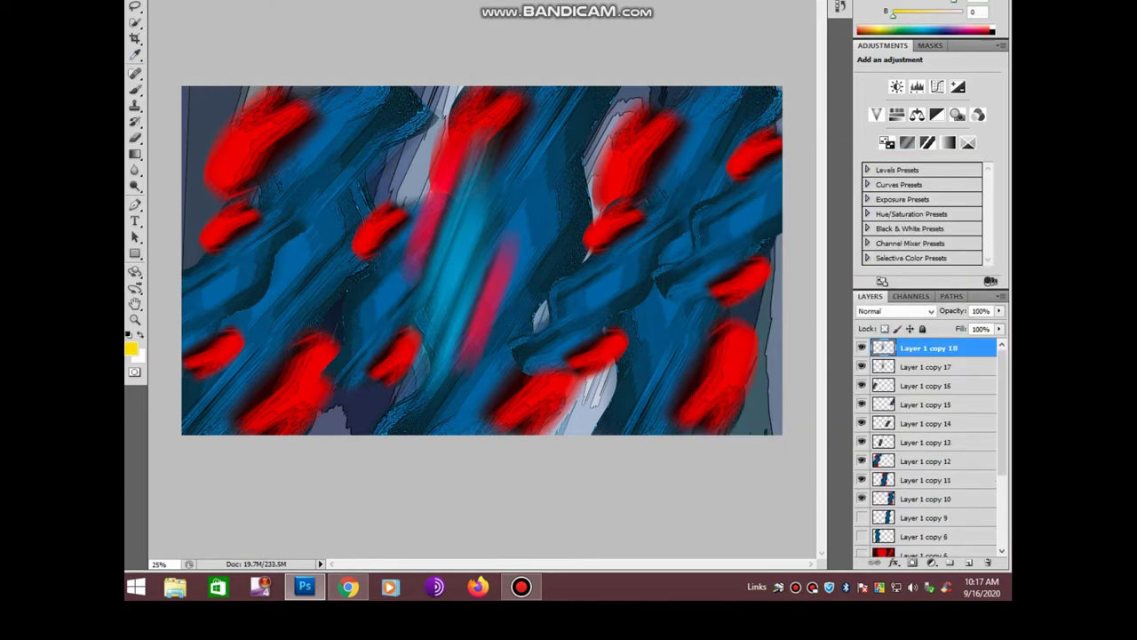
key(ctrl+z)
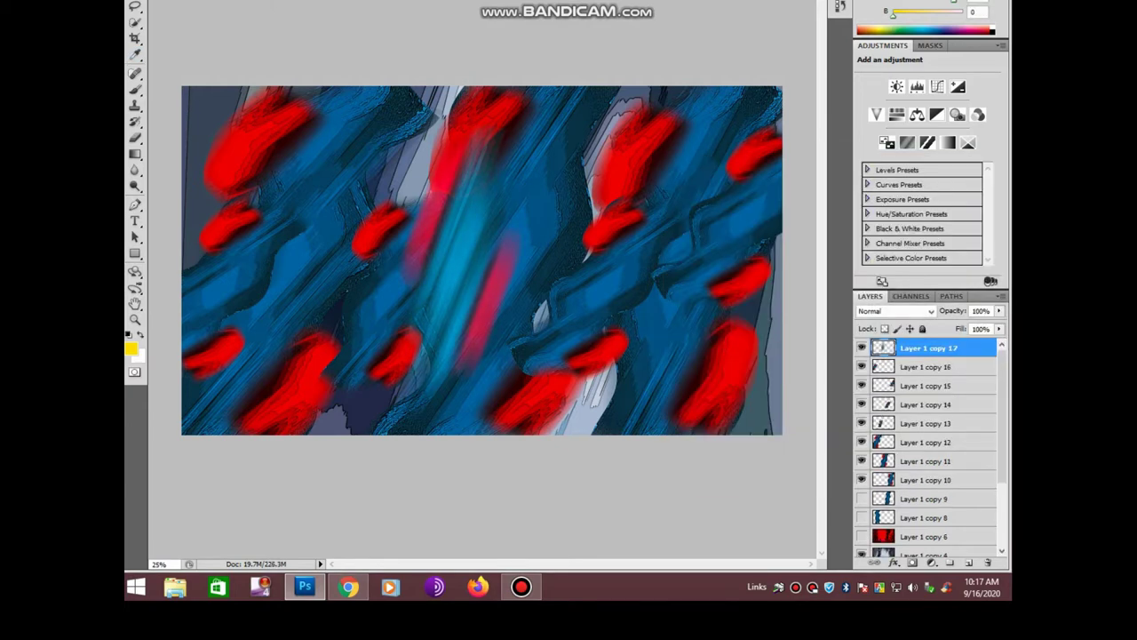
drag(480, 266, 520, 278)
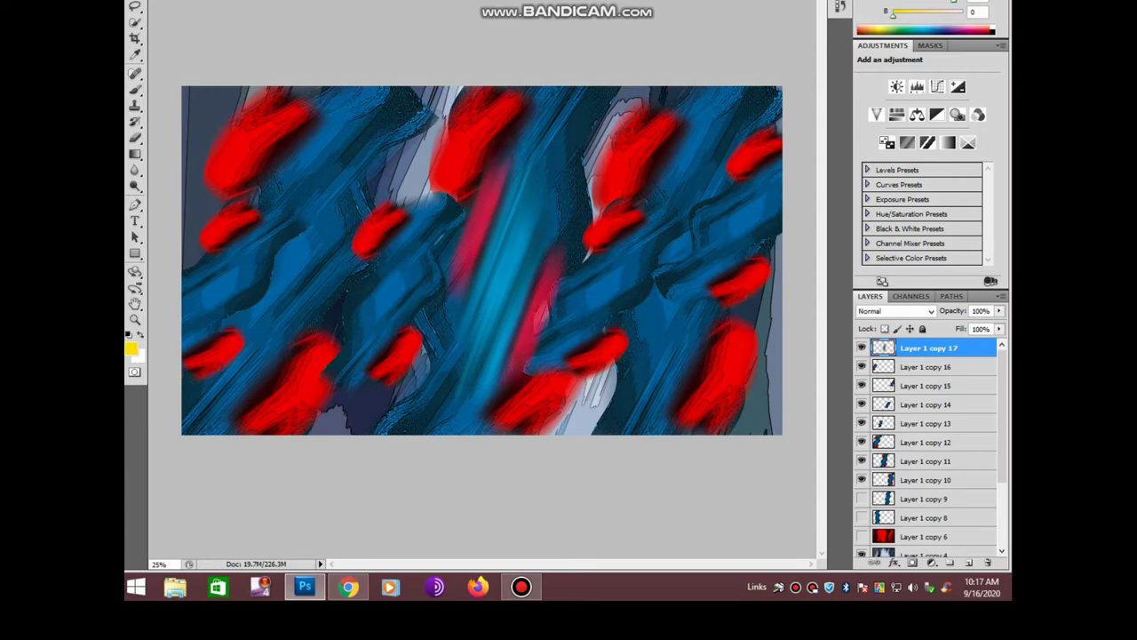
key(ctrl+t)
drag(596, 97, 613, 133)
key(Return)
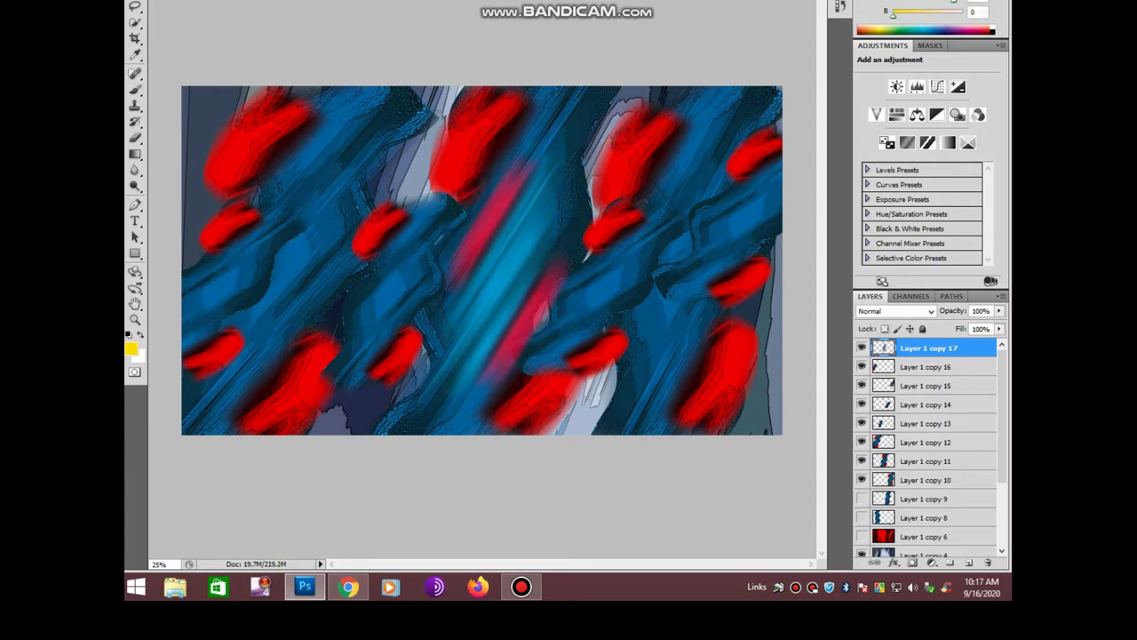
Add a shrunken, clockwise-rotated streak copy to the left, plus another copy
drag(497, 262, 337, 213)
key(ctrl+t)
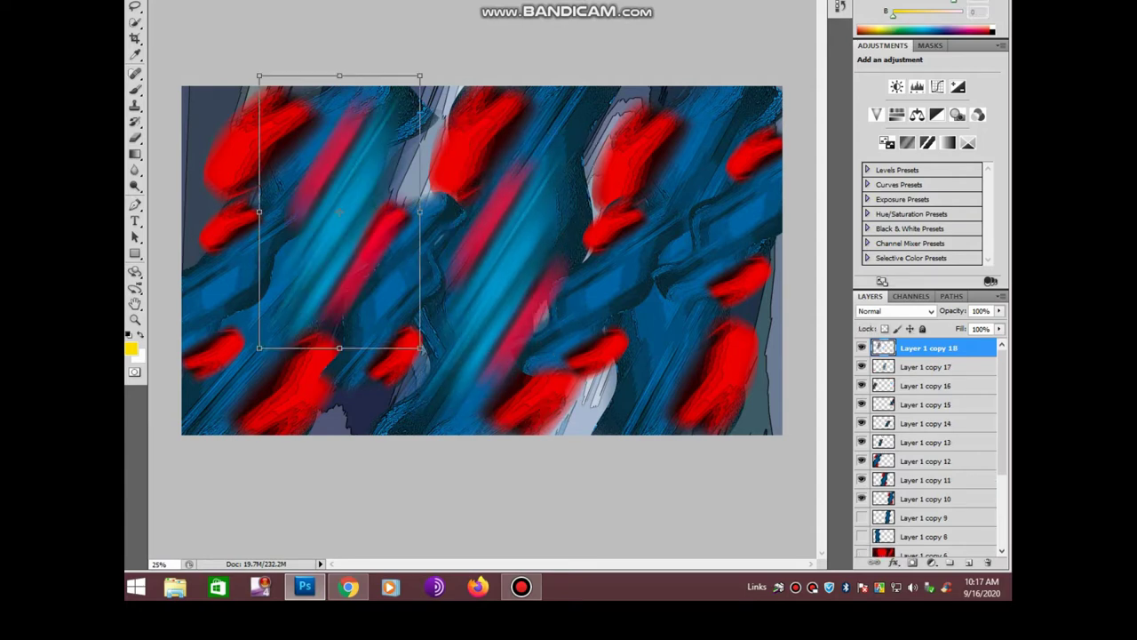
drag(420, 347, 385, 261)
drag(404, 84, 395, 98)
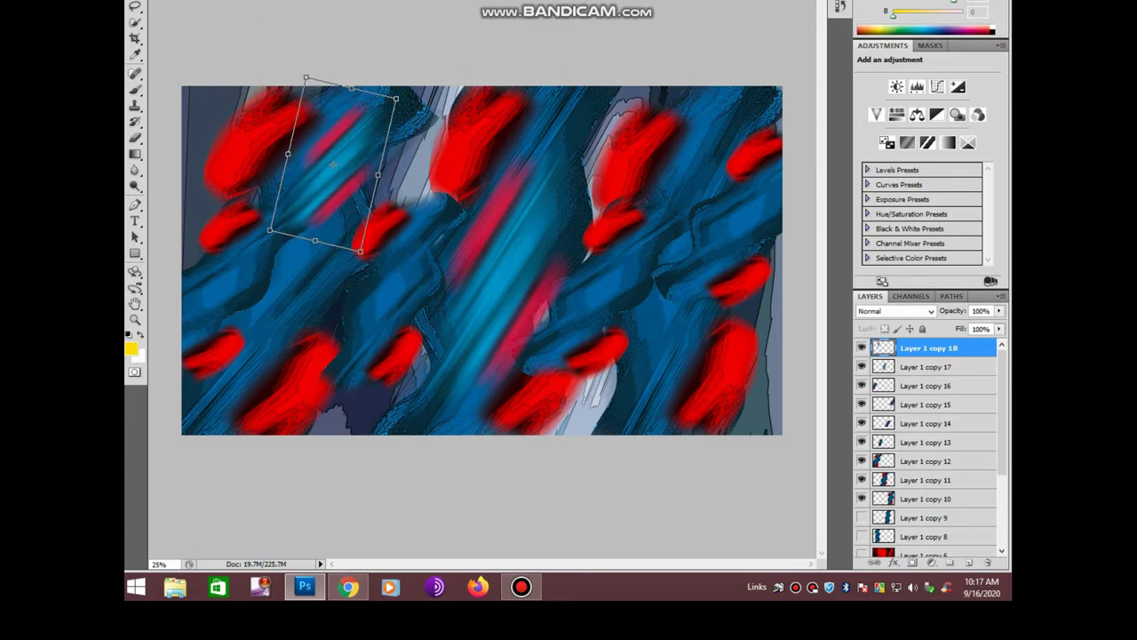
key(Return)
mouse_move(332, 164)
mouse_down()
mouse_move(235, 266)
mouse_move(724, 222)
mouse_move(569, 351)
mouse_move(582, 364)
mouse_up()
Duplicate the streak, shrinking the copy and moving it down-left
key(ctrl+j)
key(ctrl+t)
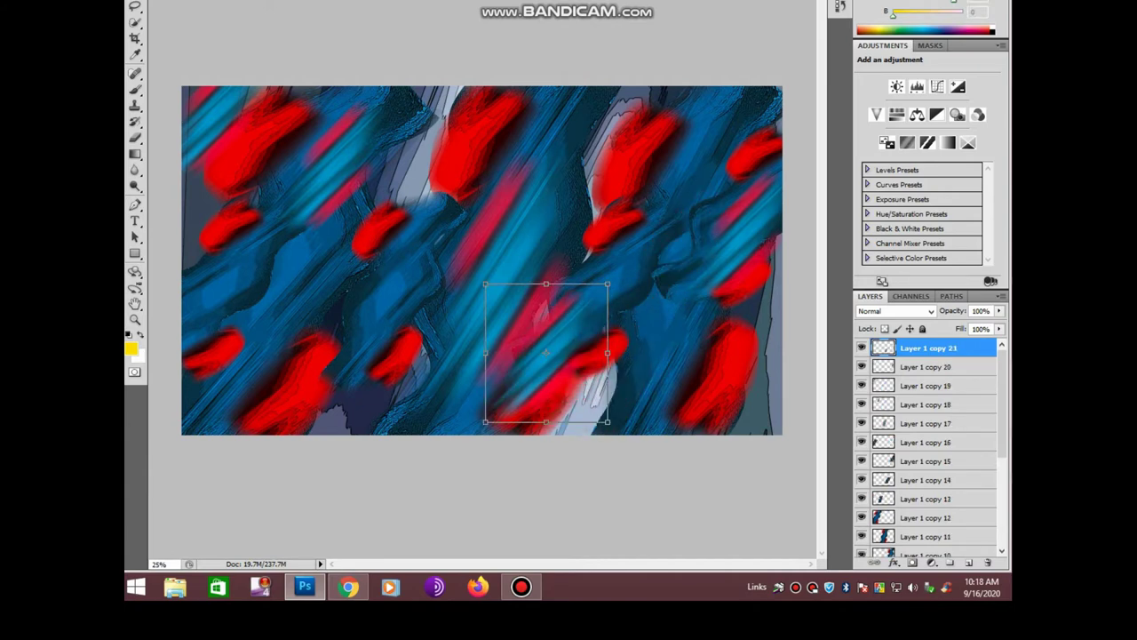
mouse_move(608, 284)
mouse_down()
mouse_move(537, 387)
mouse_move(558, 355)
mouse_up()
key(Return)
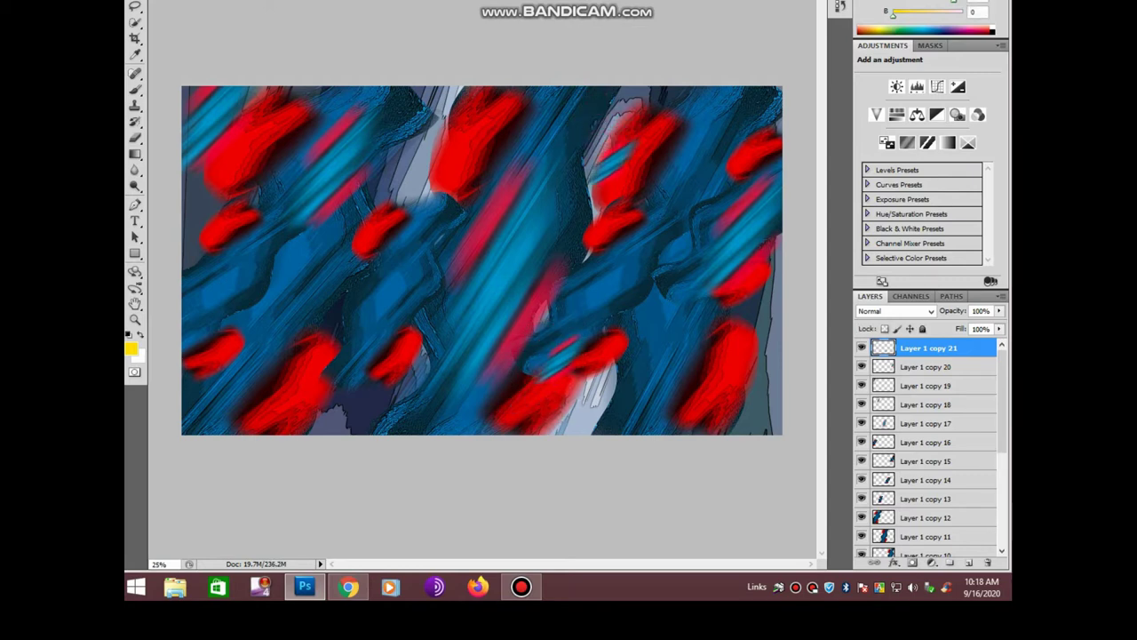
Add a small streak copy rotated about 30° and repositioned, plus one more copy on the left
key(ctrl+j)
key(ctrl+t)
drag(656, 129, 644, 111)
mouse_move(613, 162)
mouse_down()
mouse_move(624, 182)
mouse_move(616, 194)
mouse_move(208, 182)
mouse_up()
key(Return)
key(ctrl+j)
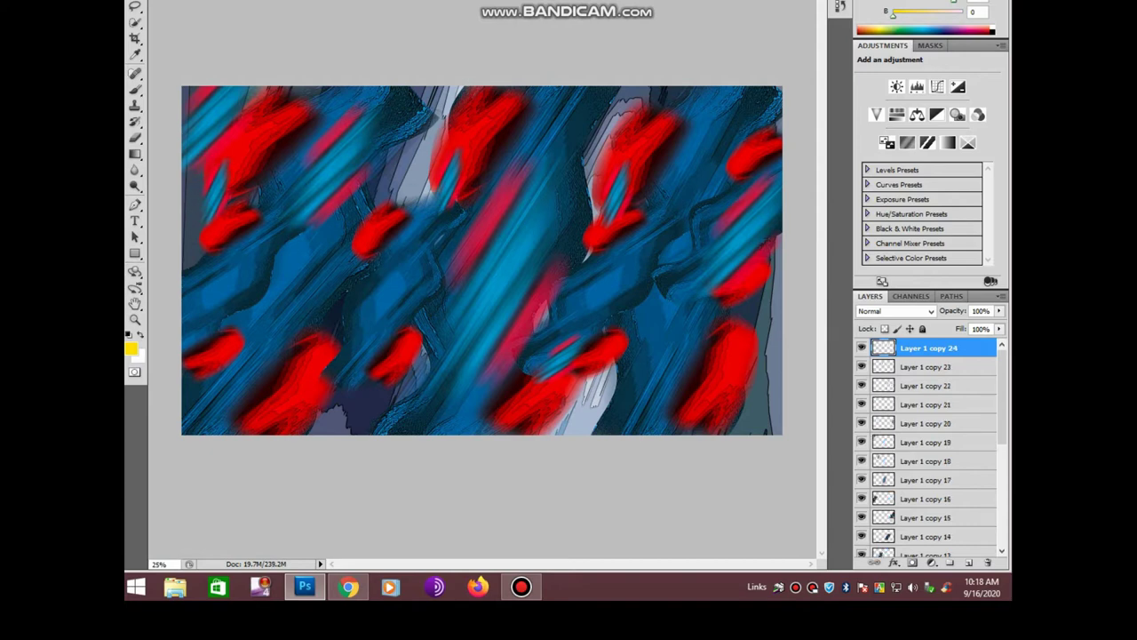
key(ctrl+u)
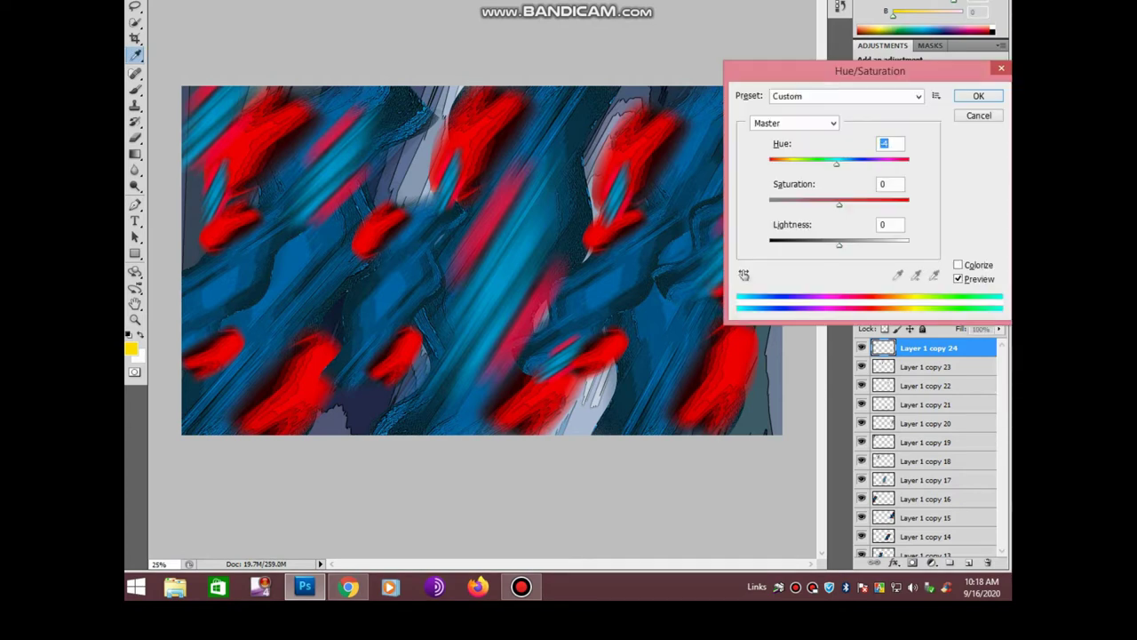
Recolour the streak yellow and purple with Hue +65, then move and scale it down
key(shift+Up)
key(shift+Up)
key(shift+Up)
key(shift+Up)
key(shift+Up)
key(shift+Up)
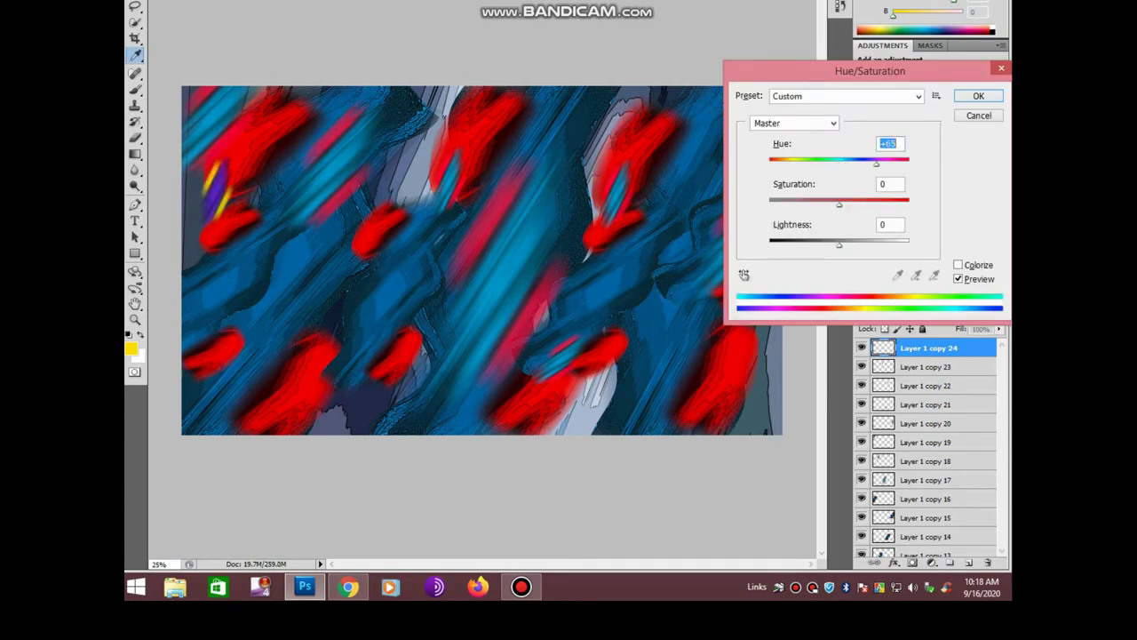
key(Return)
mouse_move(218, 191)
mouse_down()
mouse_move(245, 196)
mouse_move(213, 249)
mouse_move(228, 341)
mouse_move(245, 323)
mouse_move(223, 351)
mouse_move(256, 291)
mouse_move(441, 266)
mouse_move(431, 233)
mouse_move(444, 298)
mouse_move(431, 293)
mouse_move(477, 354)
mouse_move(646, 296)
mouse_move(655, 280)
mouse_up()
key(ctrl+t)
key(Return)
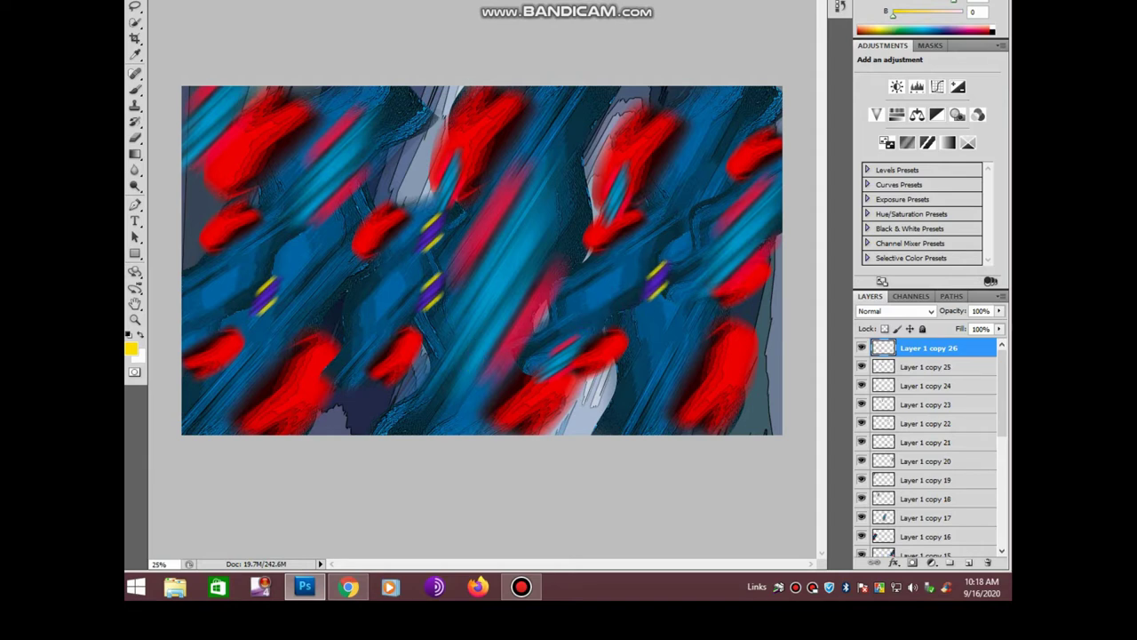
Shift the yellow-and-purple streak up-left and add another copy beside it
drag(581, 320, 549, 302)
mouse_move(656, 281)
alt+mouse_down()
mouse_move(724, 329)
mouse_move(682, 322)
mouse_move(629, 408)
mouse_move(613, 342)
mouse_move(529, 225)
mouse_move(549, 135)
mouse_move(423, 120)
mouse_move(419, 105)
alt+mouse_up()
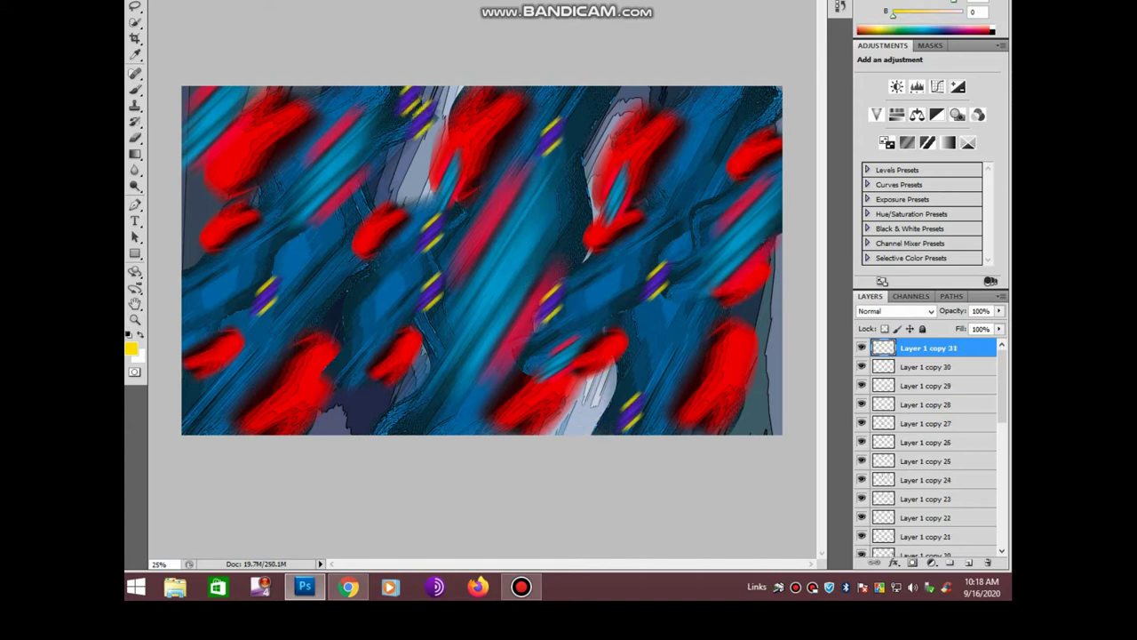
key(ctrl+t)
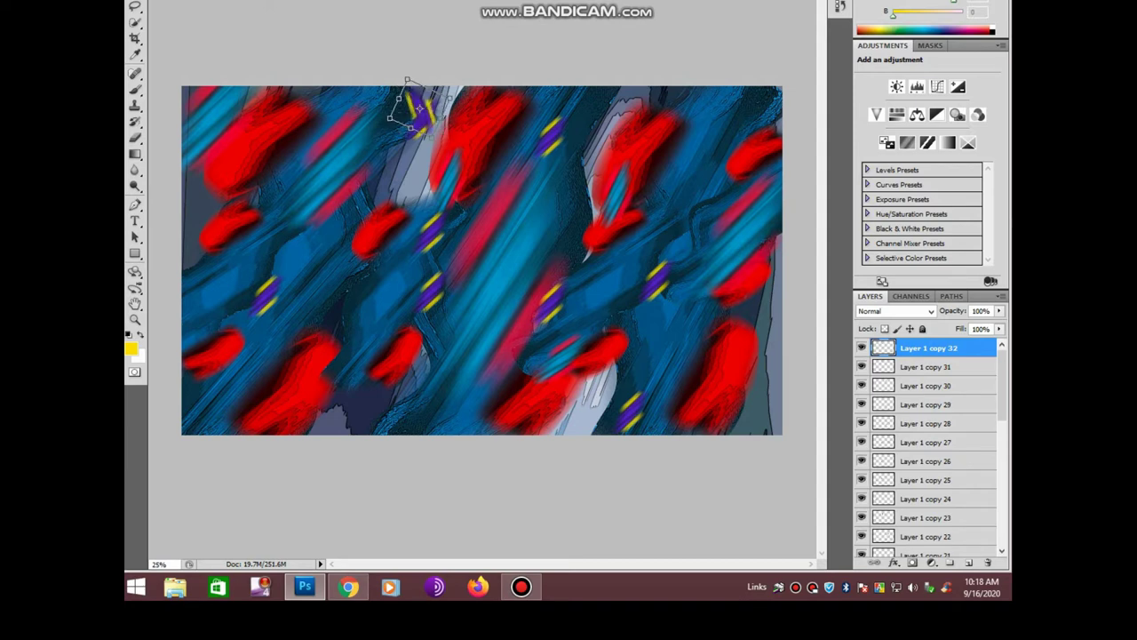
Rotate and enlarge the top streak, centre it on the canvas, then narrow and duplicate it
mouse_move(444, 84)
mouse_down()
mouse_move(404, 74)
mouse_move(380, 22)
mouse_up()
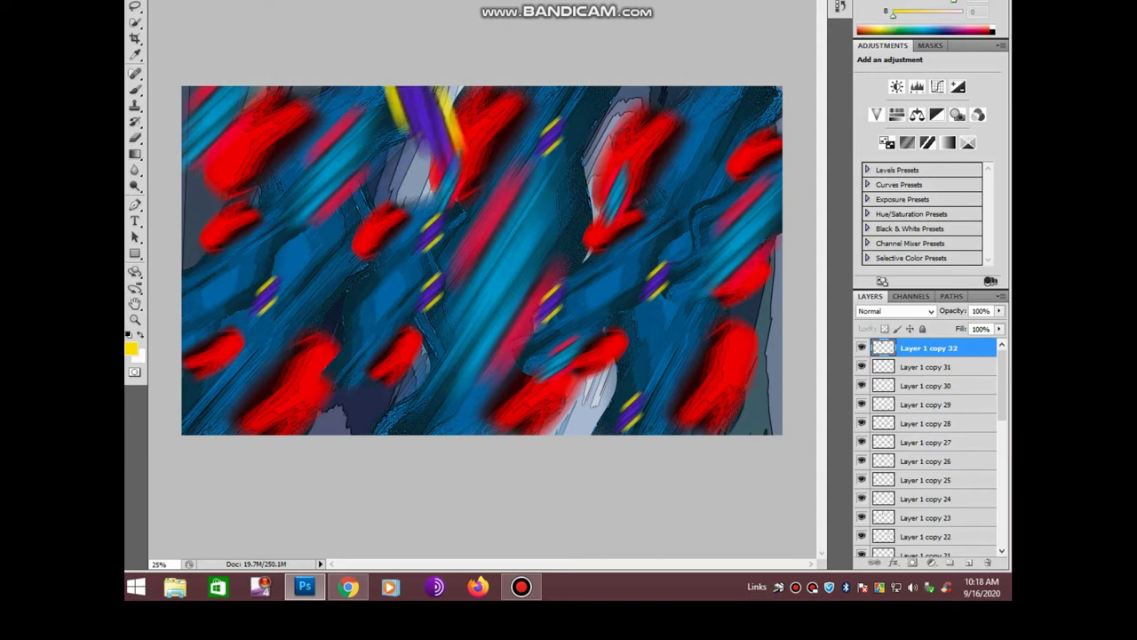
key(Return)
mouse_move(458, 115)
mouse_down()
mouse_move(466, 257)
mouse_move(534, 265)
mouse_up()
key(ctrl+t)
key(Return)
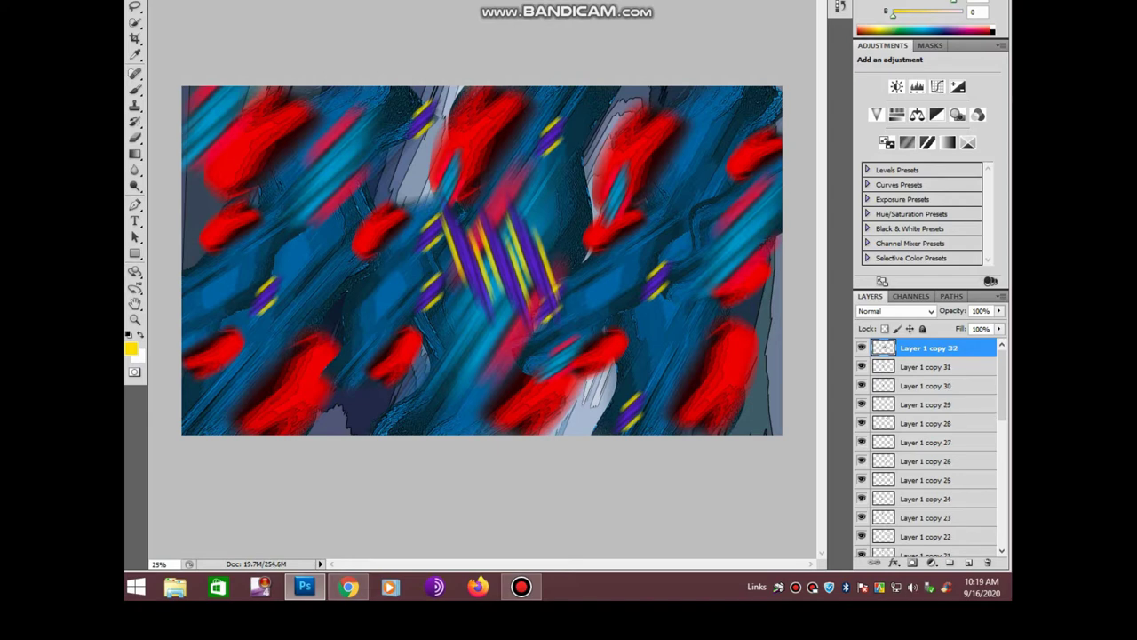
Offset the streak copy and rotate the streaks into a crossing pattern
drag(516, 267, 526, 282)
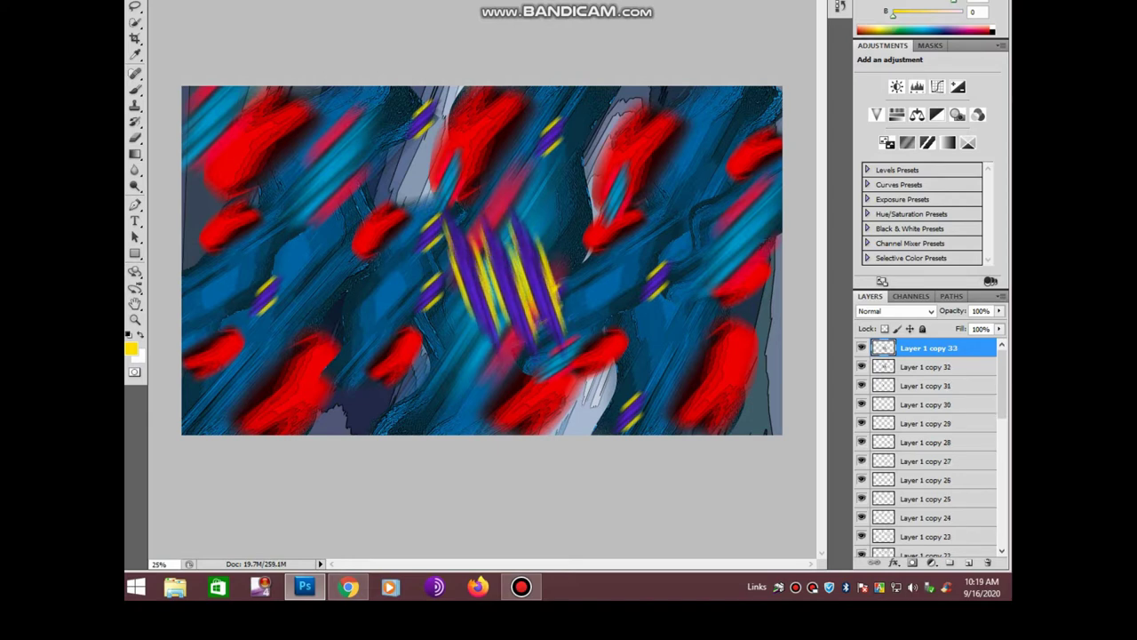
key(ctrl+t)
drag(506, 295, 551, 275)
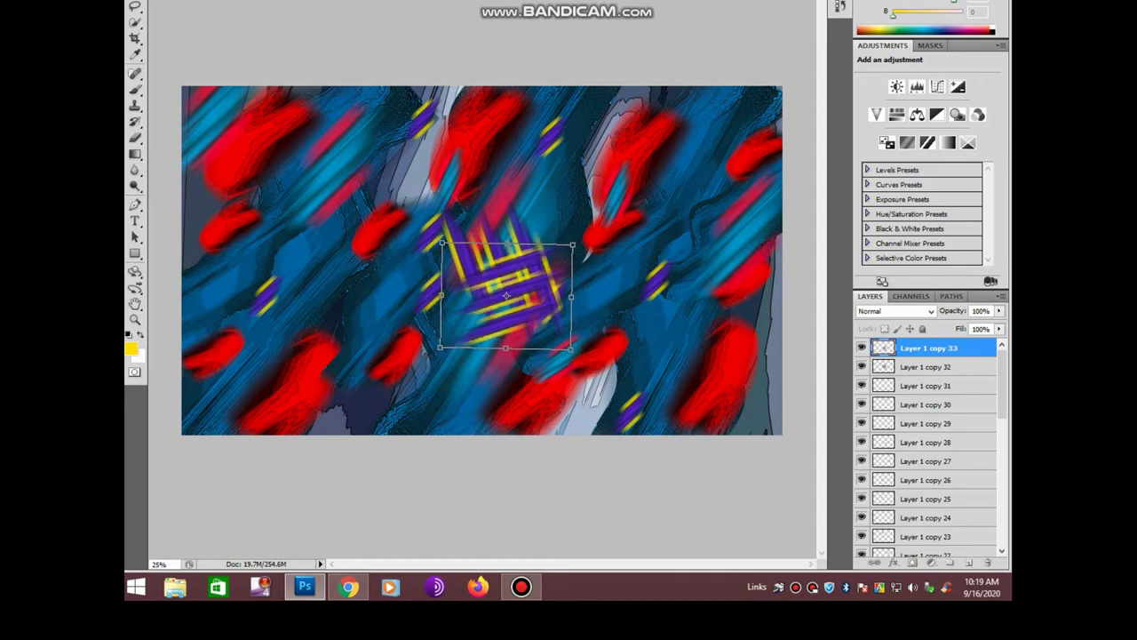
key(Return)
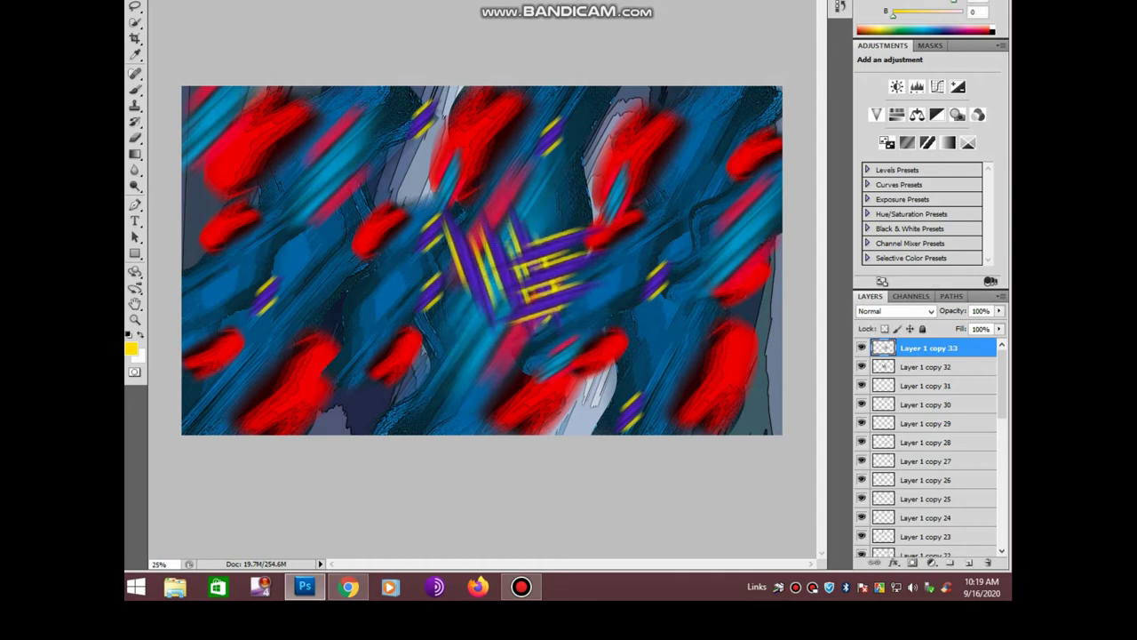
Move the crossing pattern down-right, reshape it, hide Layer 1 copy 32 and select copy 31
mouse_move(519, 270)
mouse_down()
mouse_move(625, 323)
mouse_move(622, 293)
mouse_up()
key(ctrl+t)
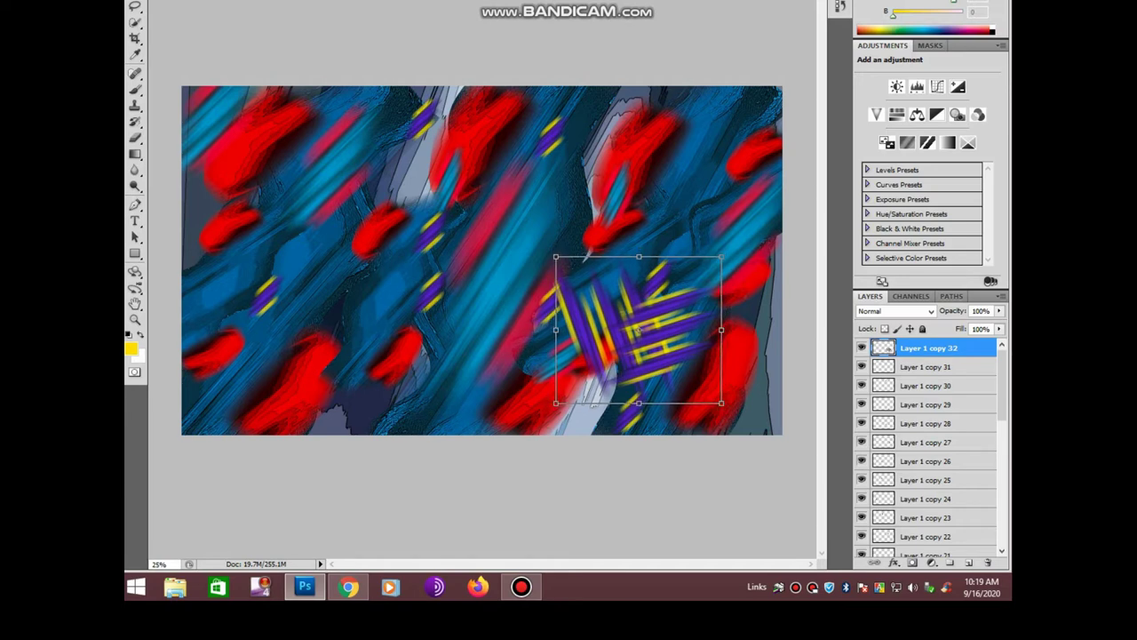
key(Return)
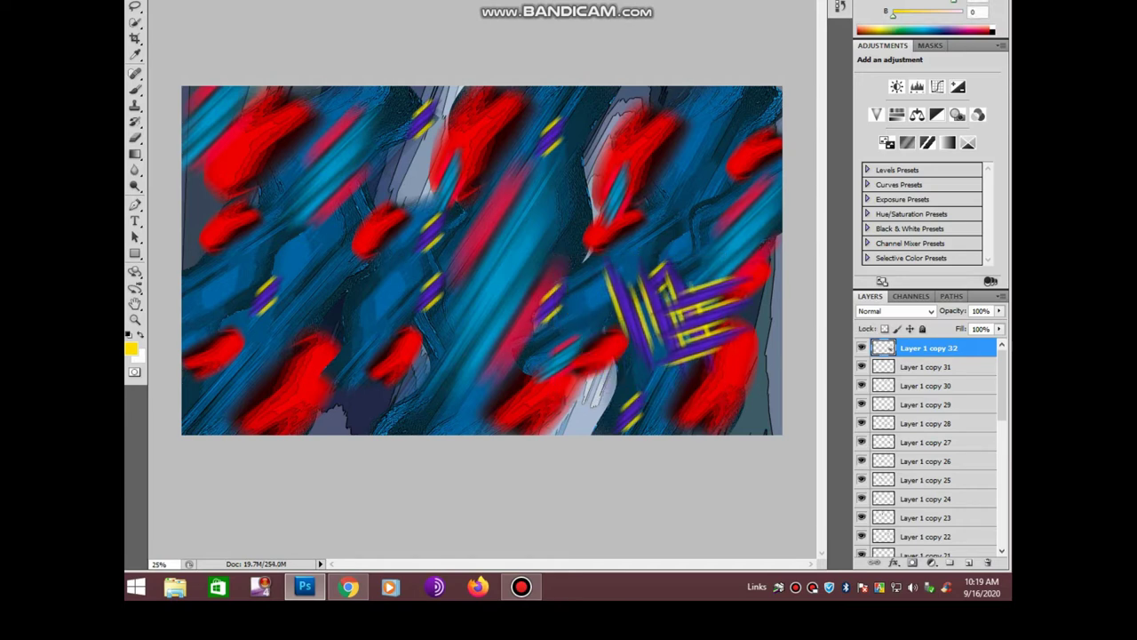
click(861, 347)
click(929, 366)
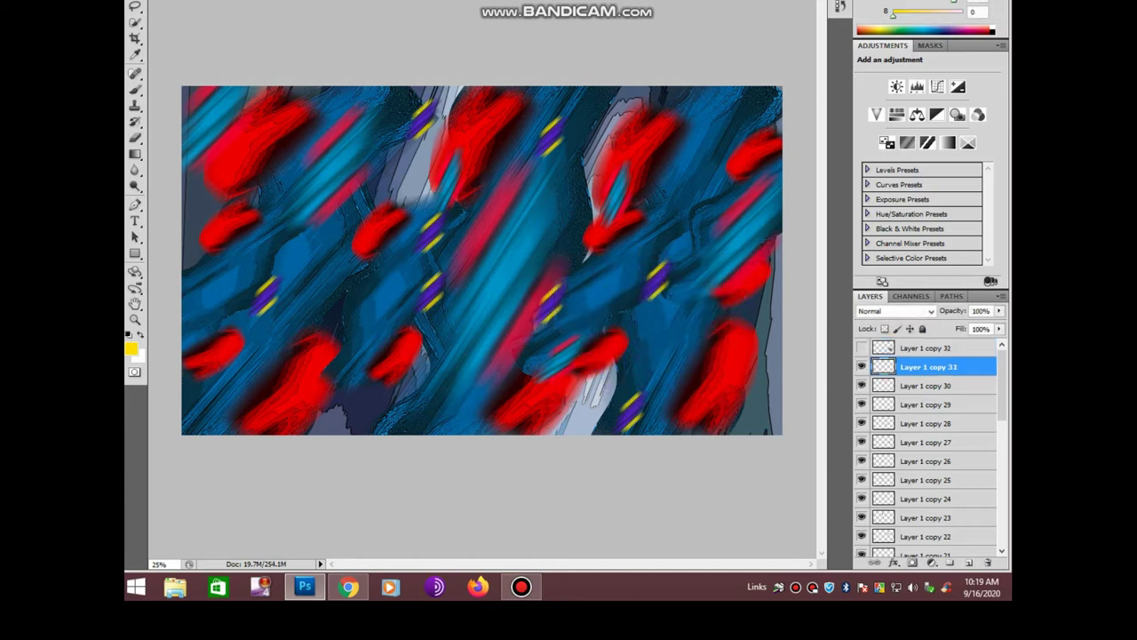
Merge the stroke layers copy 31 down to copy 18 into Layer 1 copy 31
scroll(928, 444, down, 3)
click(929, 547)
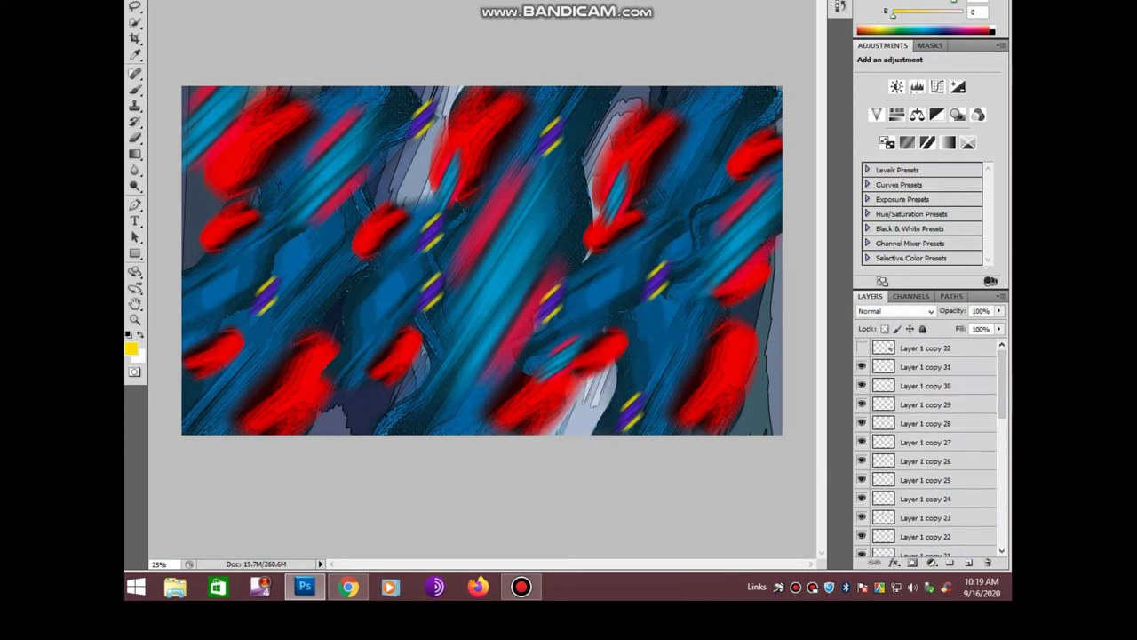
shift+click(924, 366)
right_click(924, 366)
click(915, 317)
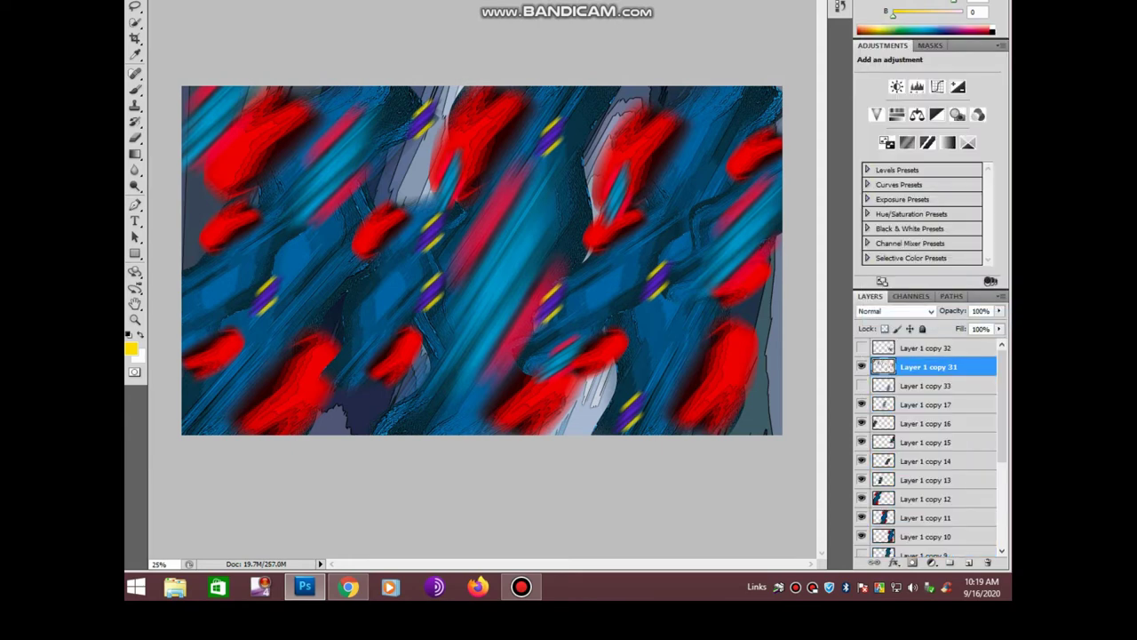
Move Layer 1 copies 9, 8 and 6 below Layer 1 copy 4
scroll(931, 448, down, 1)
scroll(931, 448, down, 1)
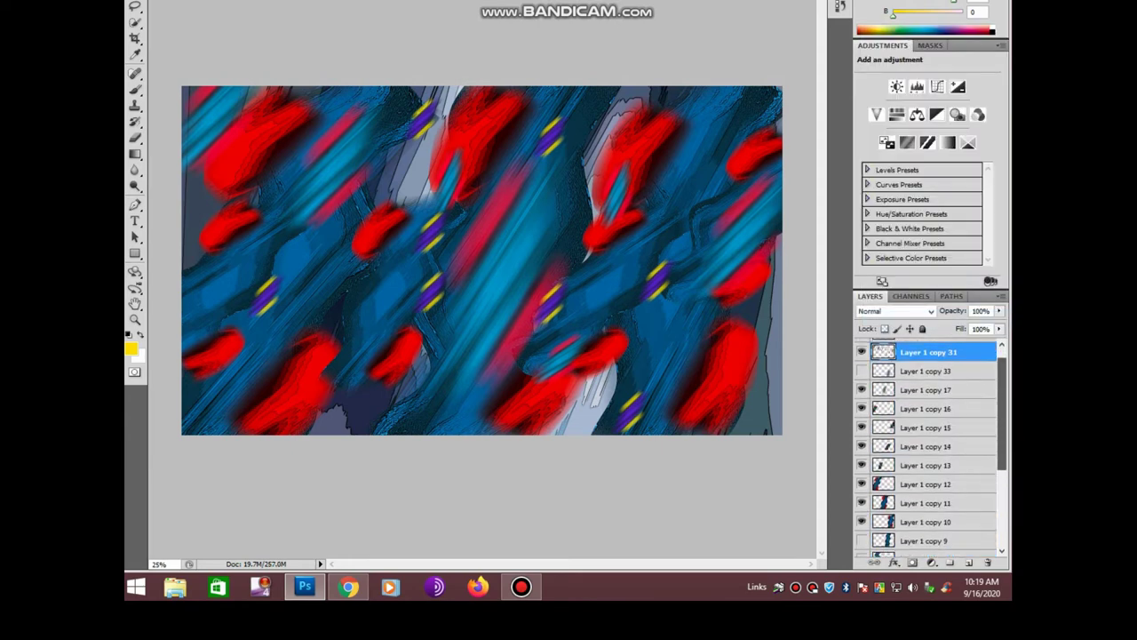
scroll(931, 448, down, 2)
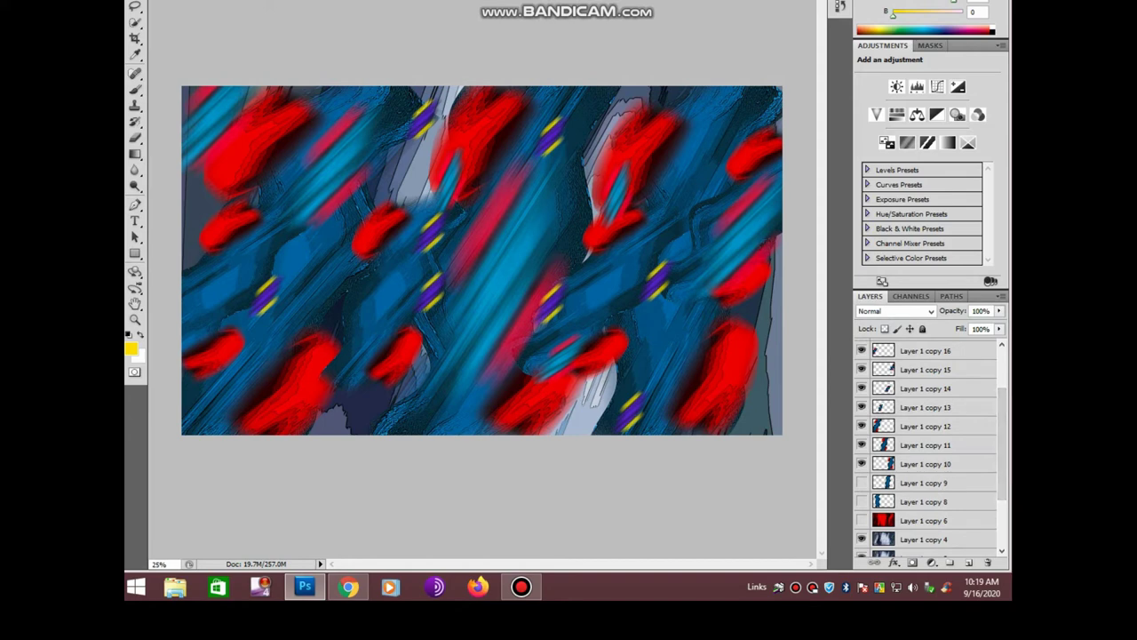
scroll(928, 449, down, 2)
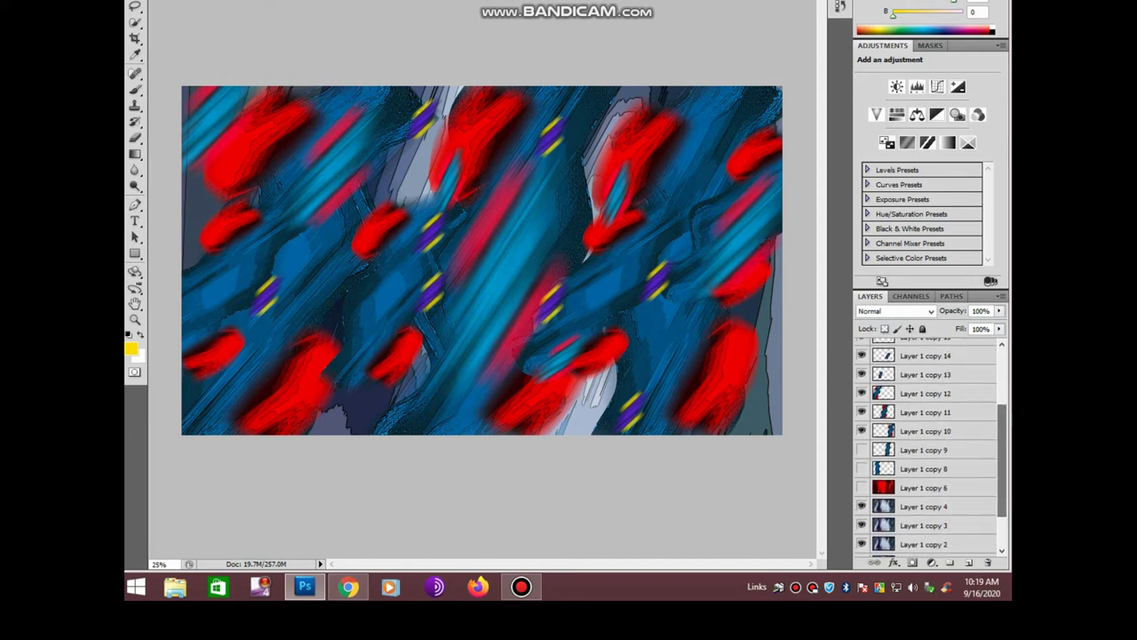
right_click(889, 506)
key(Escape)
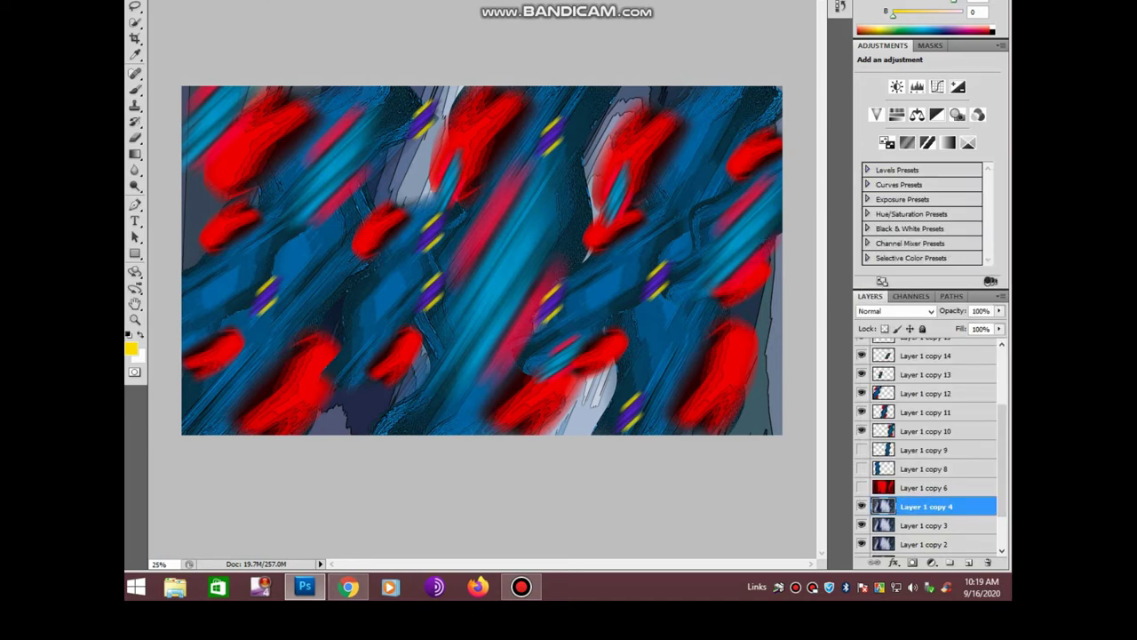
click(926, 449)
shift+click(924, 468)
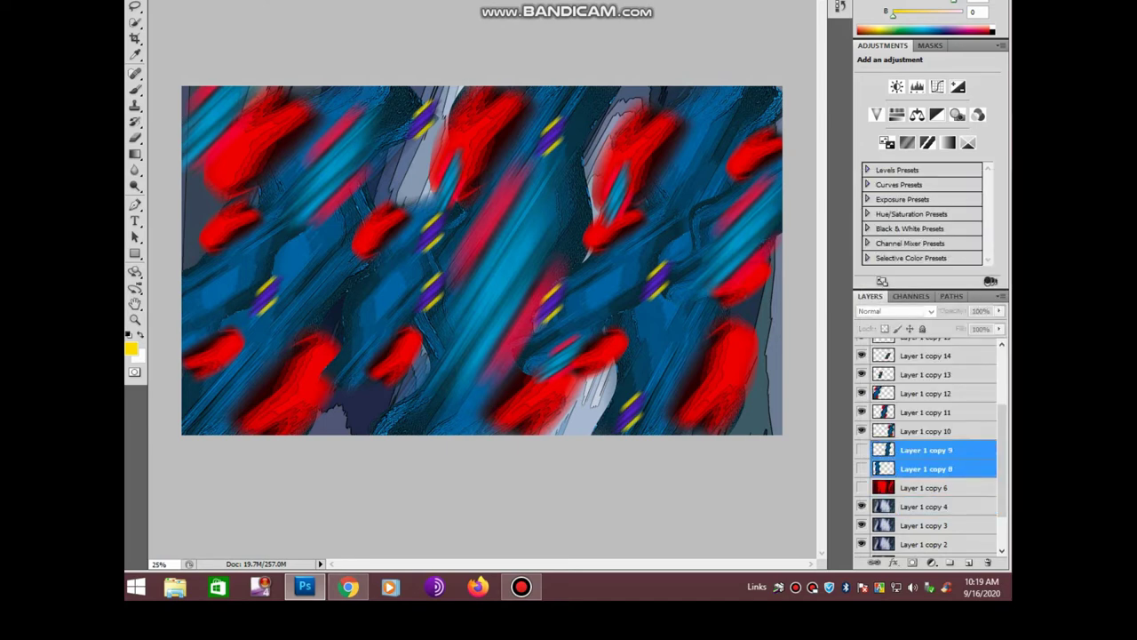
drag(924, 468, 924, 517)
click(926, 468)
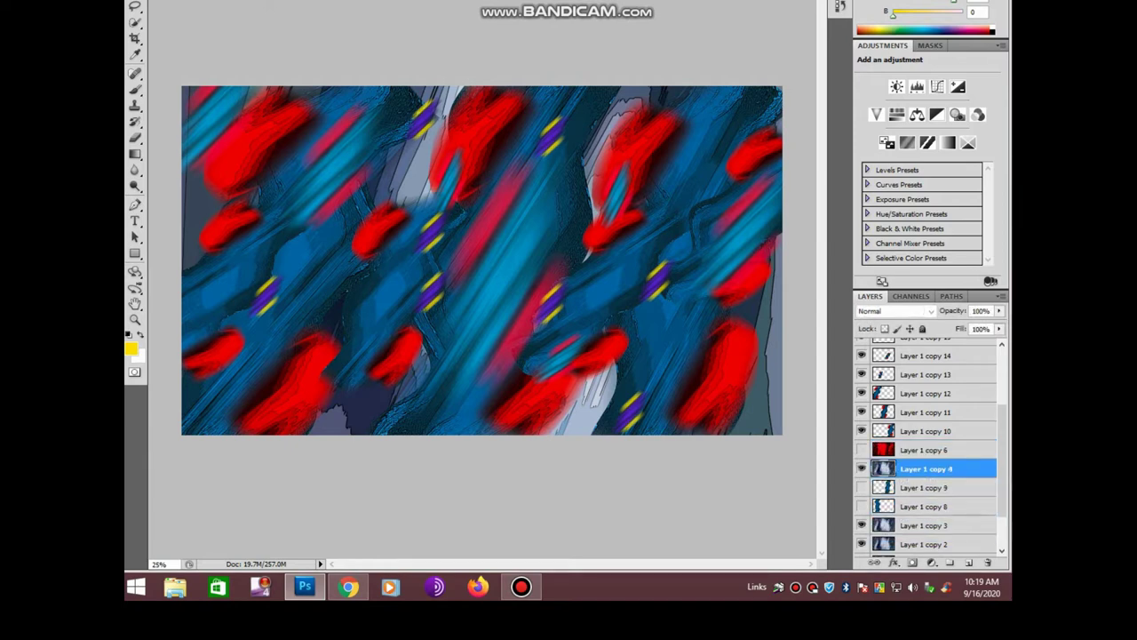
drag(924, 449, 924, 497)
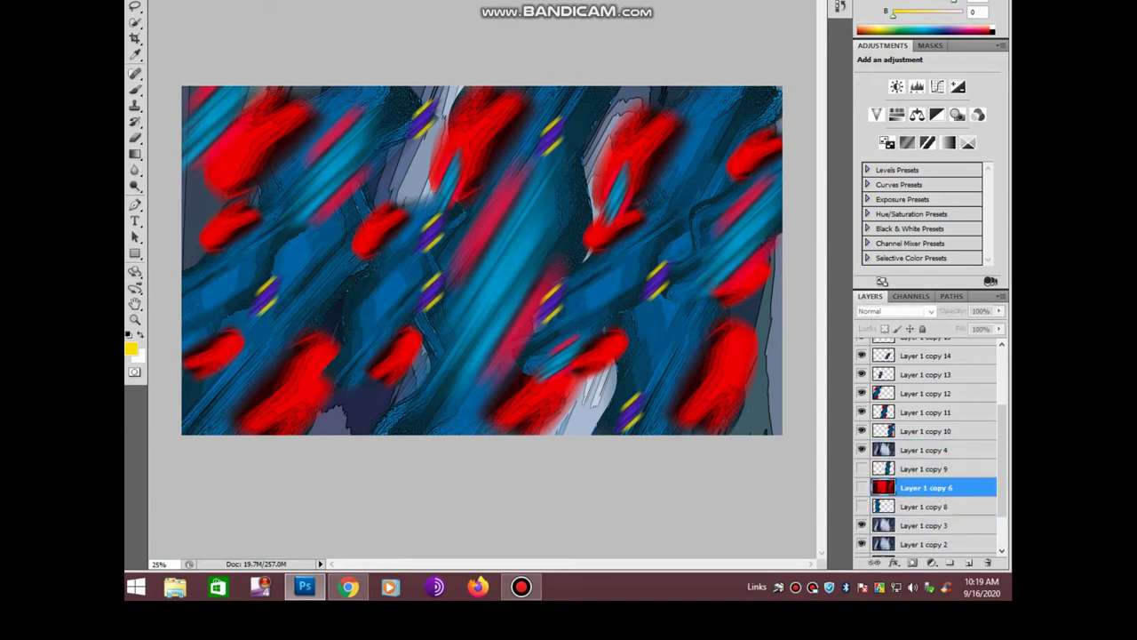
Merge Layer 1 copy 4 through copy 17 into Layer 1 copy 17
scroll(926, 444, up, 1)
click(926, 469)
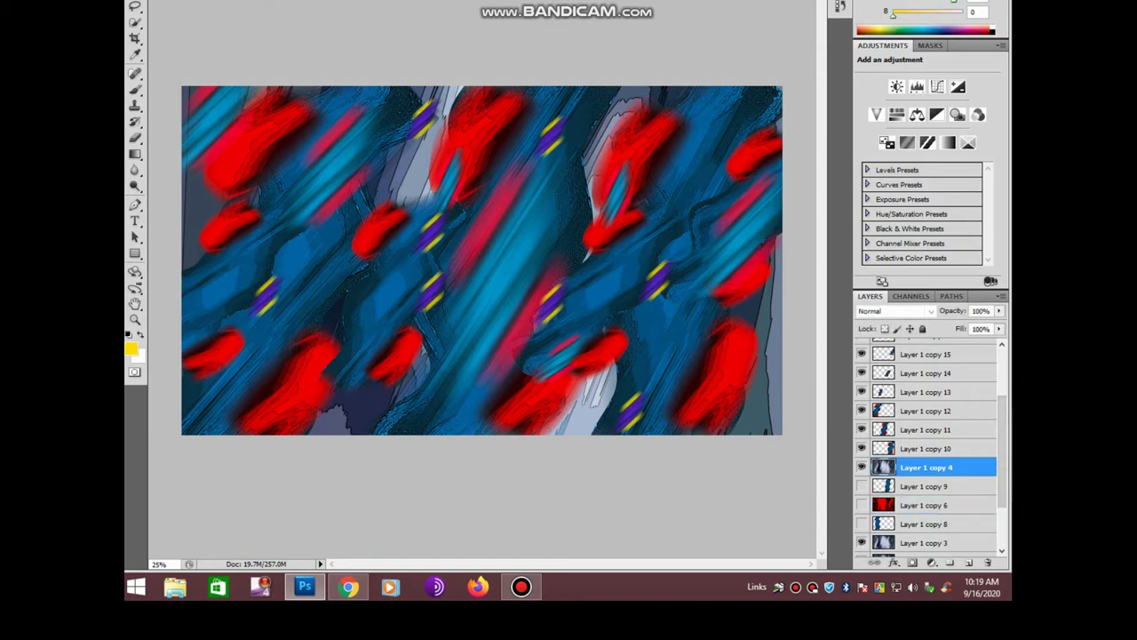
scroll(926, 444, up, 3)
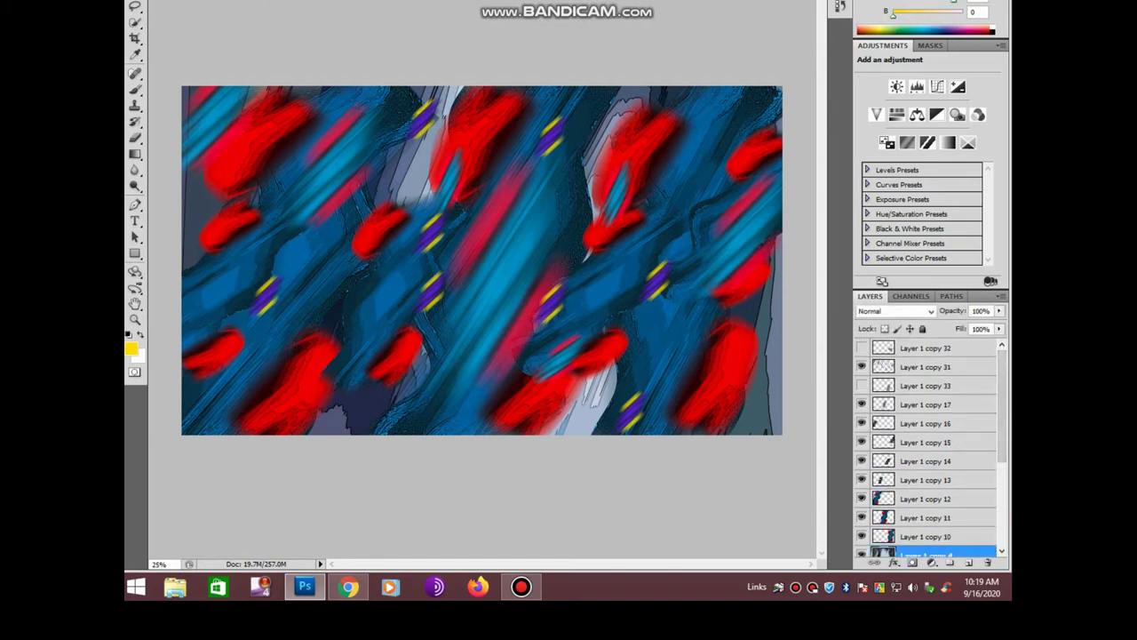
shift+click(928, 404)
right_click(928, 404)
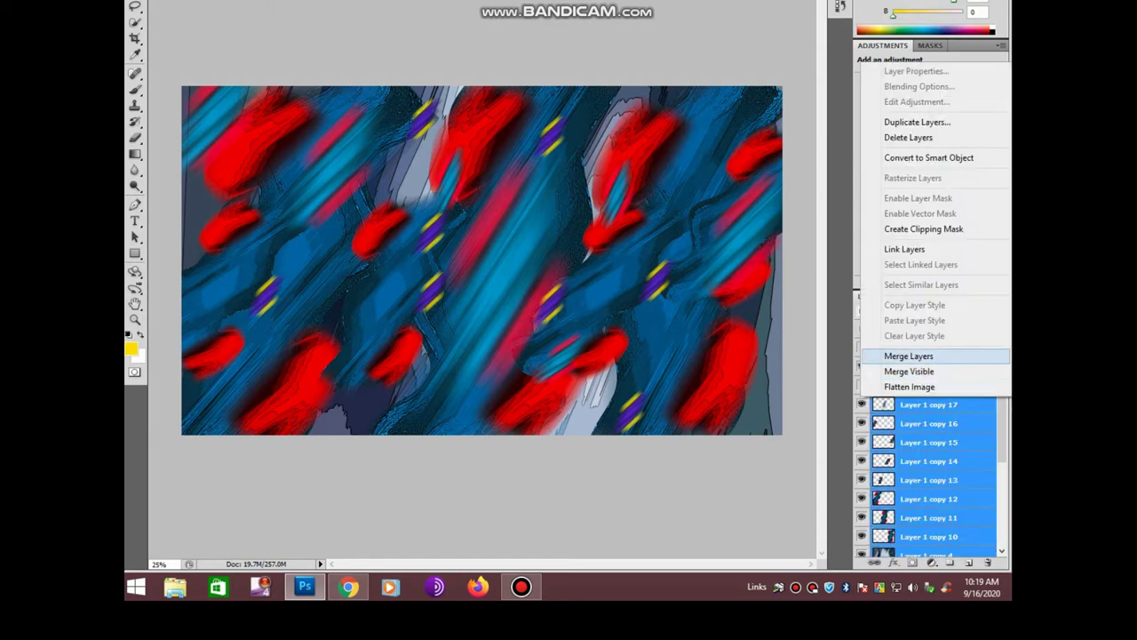
click(920, 358)
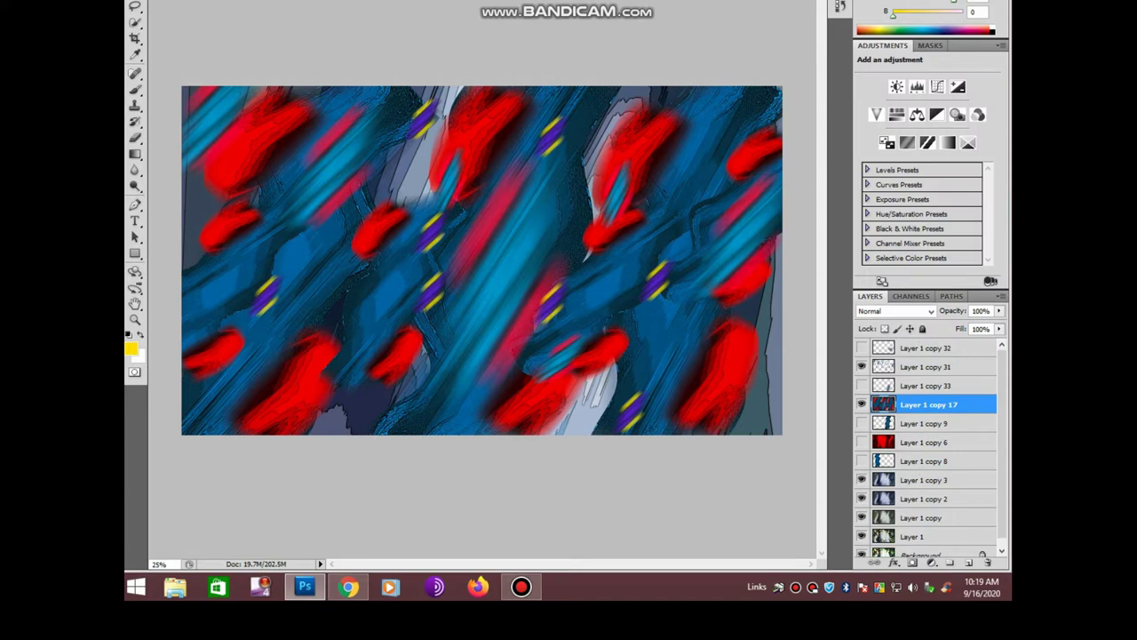
key(ctrl+m)
Apply a two-point S-shaped contrast curve
mouse_move(820, 302)
mouse_down()
mouse_move(820, 278)
mouse_move(831, 296)
mouse_move(830, 280)
mouse_up()
click(790, 330)
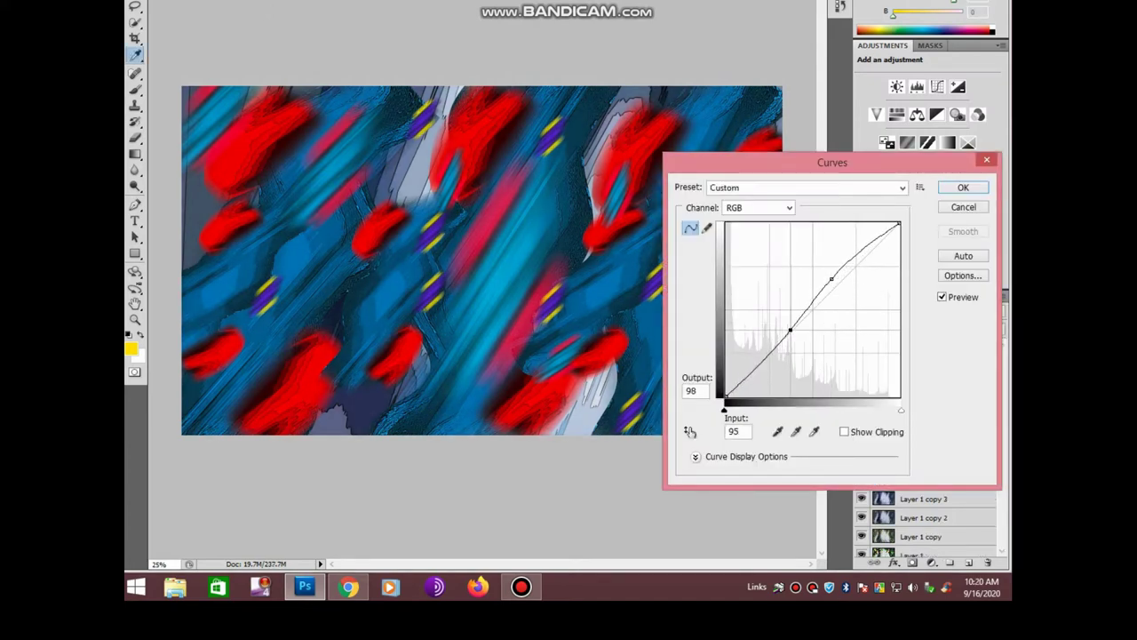
key(Return)
Shift the midtones' Cyan–Red Color Balance to +58
key(ctrl+b)
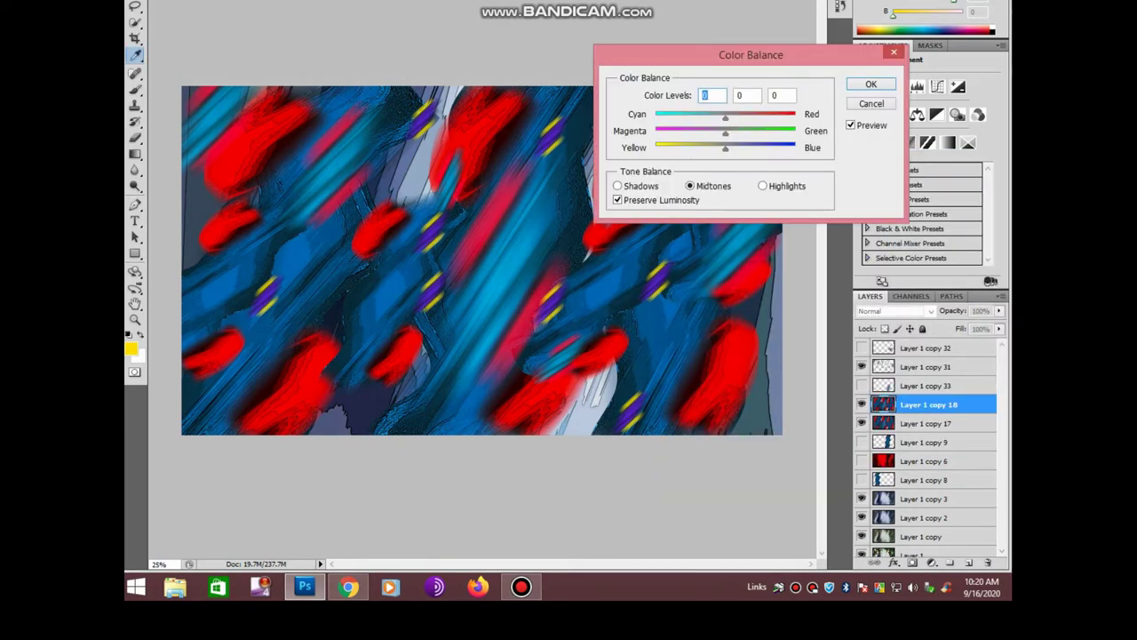
text(58)
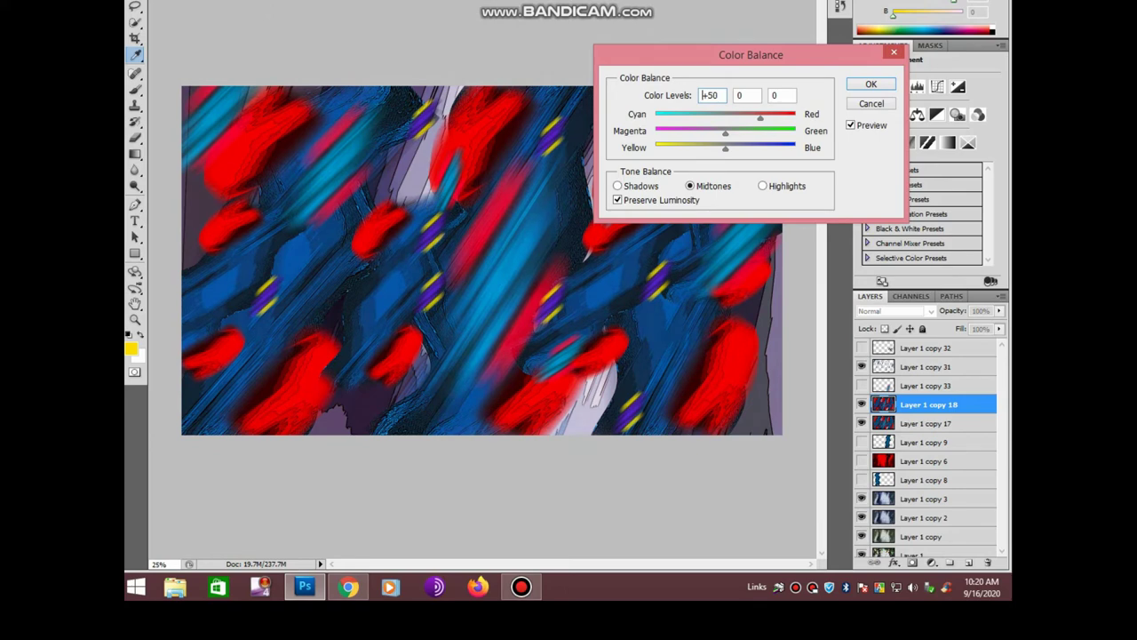
key(Return)
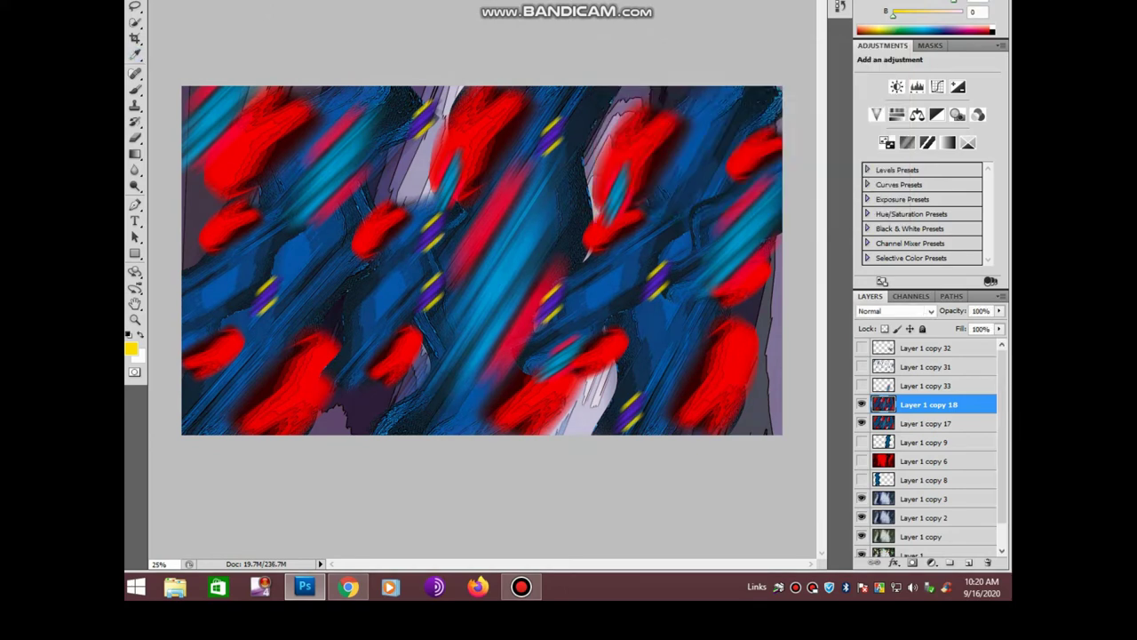
Compare Layer 1 copy 31 on and off, then lower its opacity to 54%
click(861, 366)
click(861, 366)
click(861, 366)
click(928, 366)
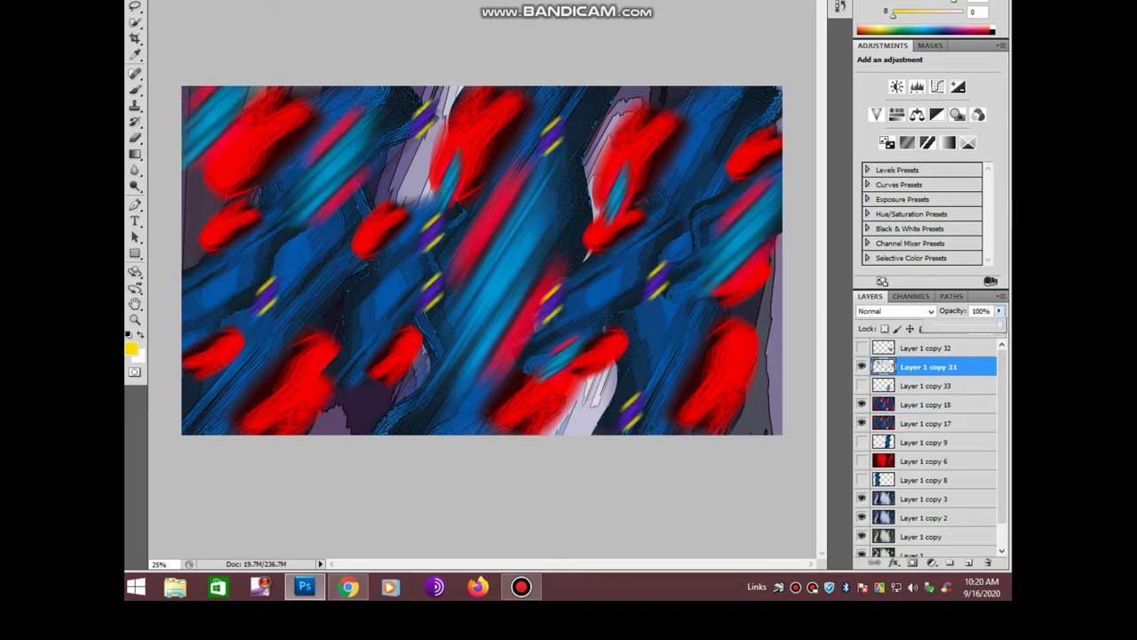
drag(993, 327, 965, 327)
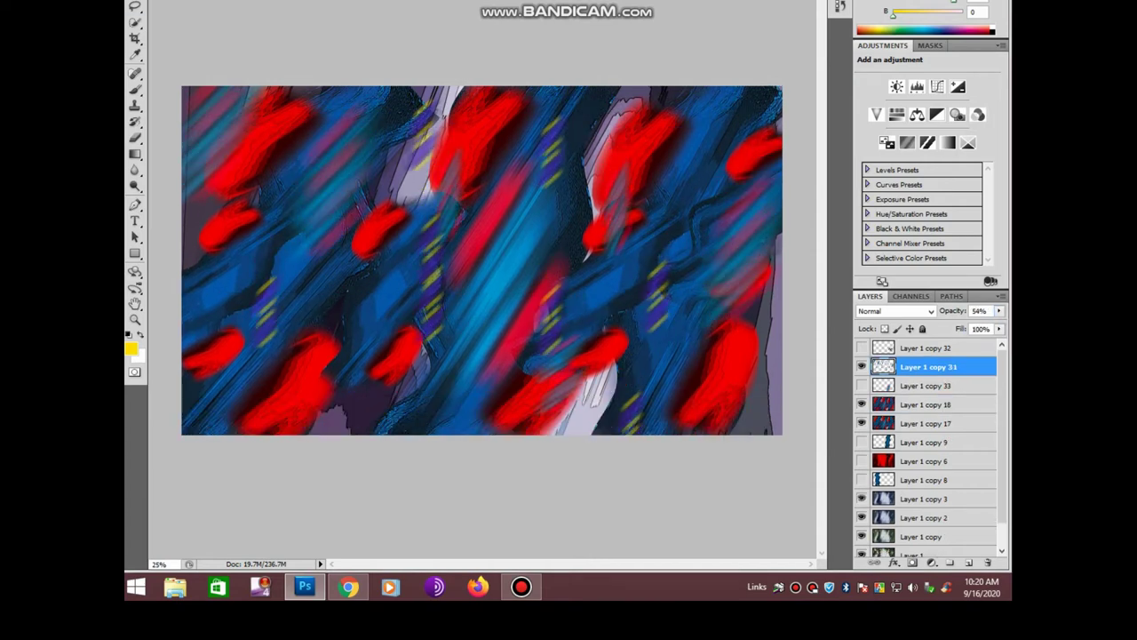
Duplicate Layer 1 copy 31, shrinking the copy and moving it up-left
key(ctrl+j)
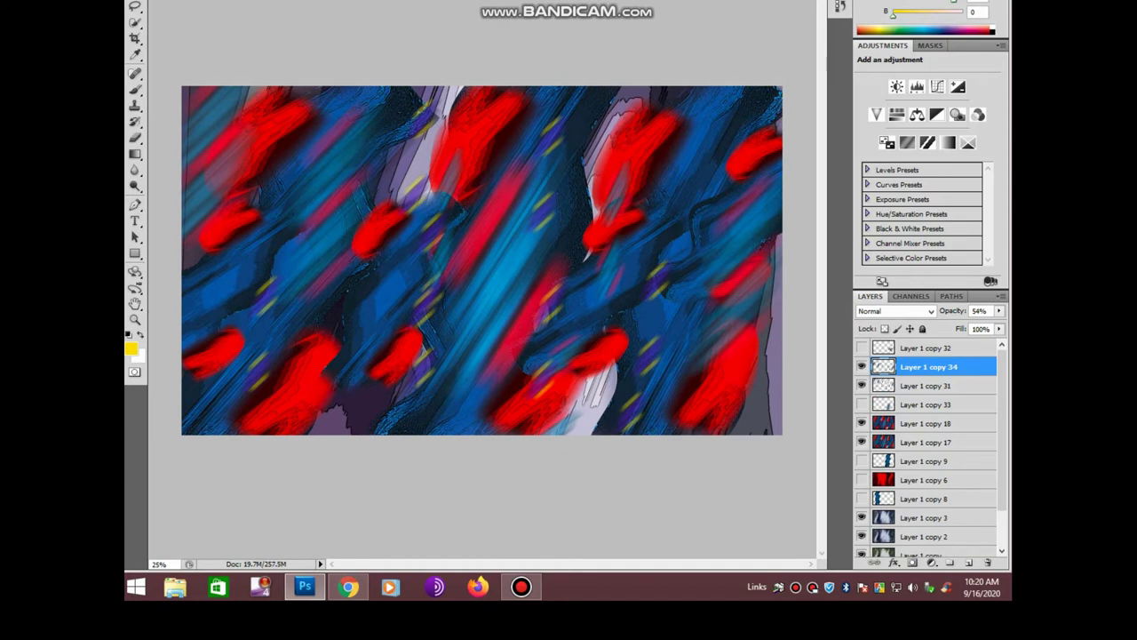
key(ctrl+t)
drag(817, 498, 750, 409)
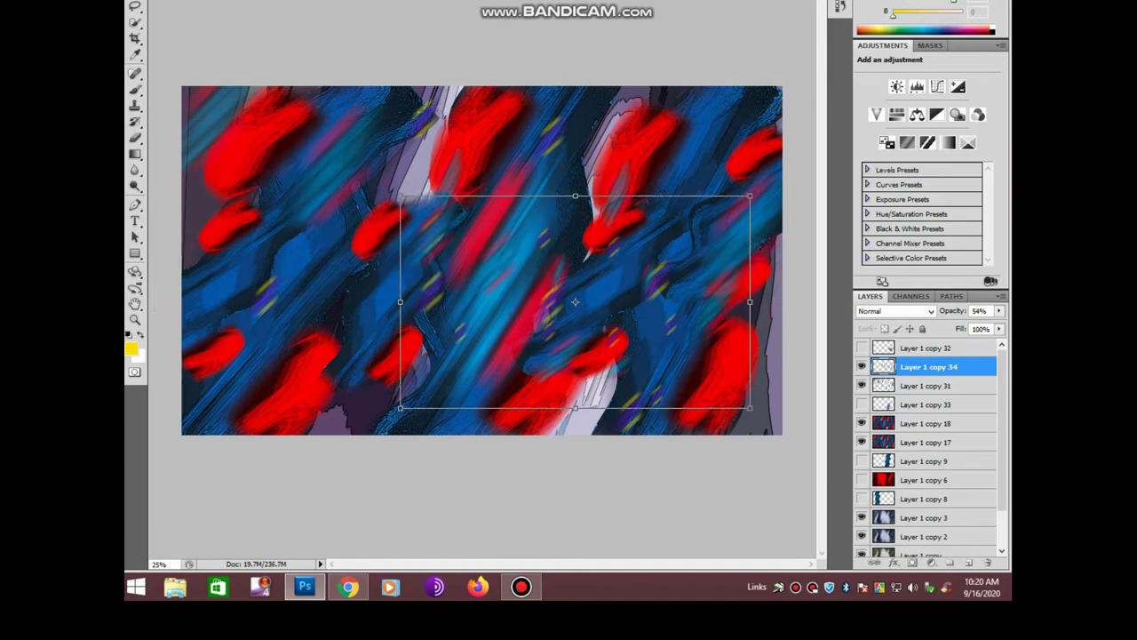
drag(449, 215, 314, 164)
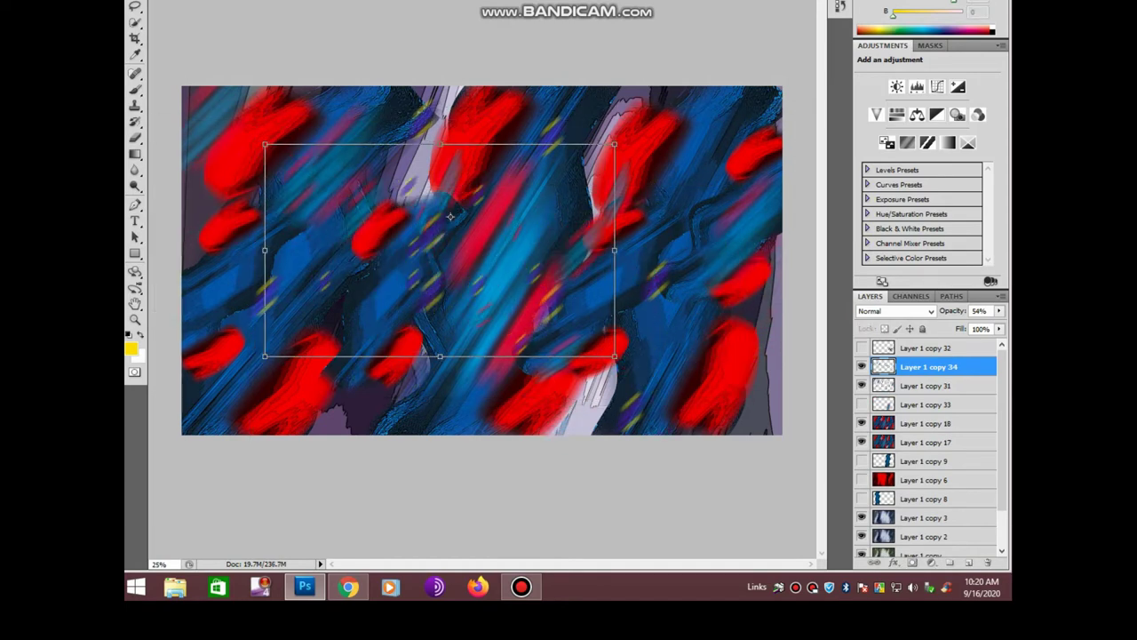
key(Return)
key(alt+t)
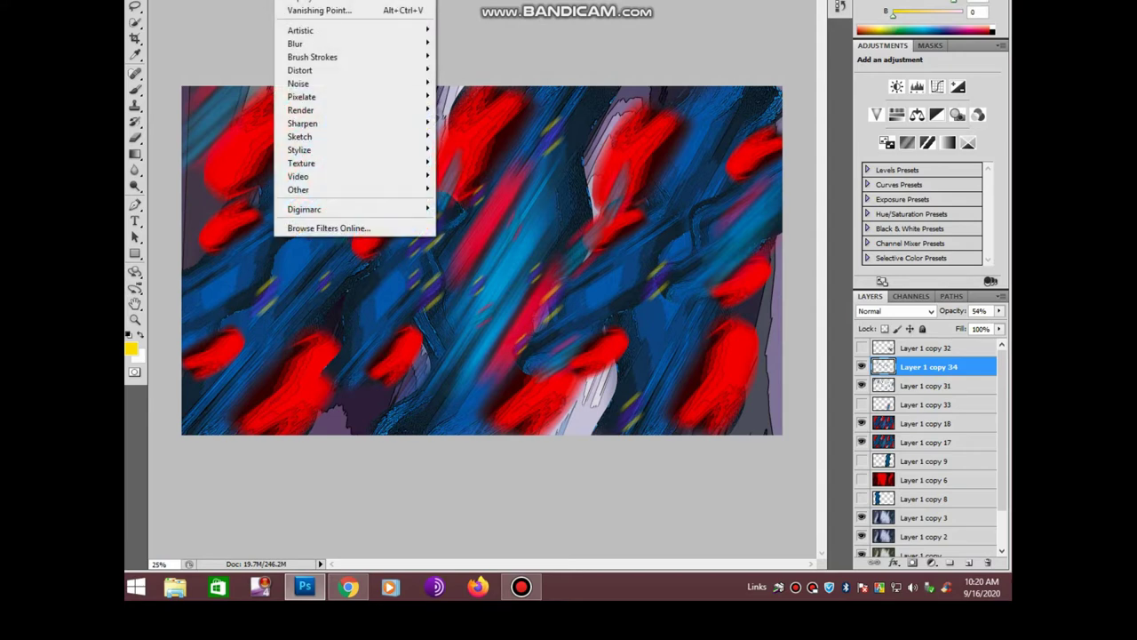
key(Escape)
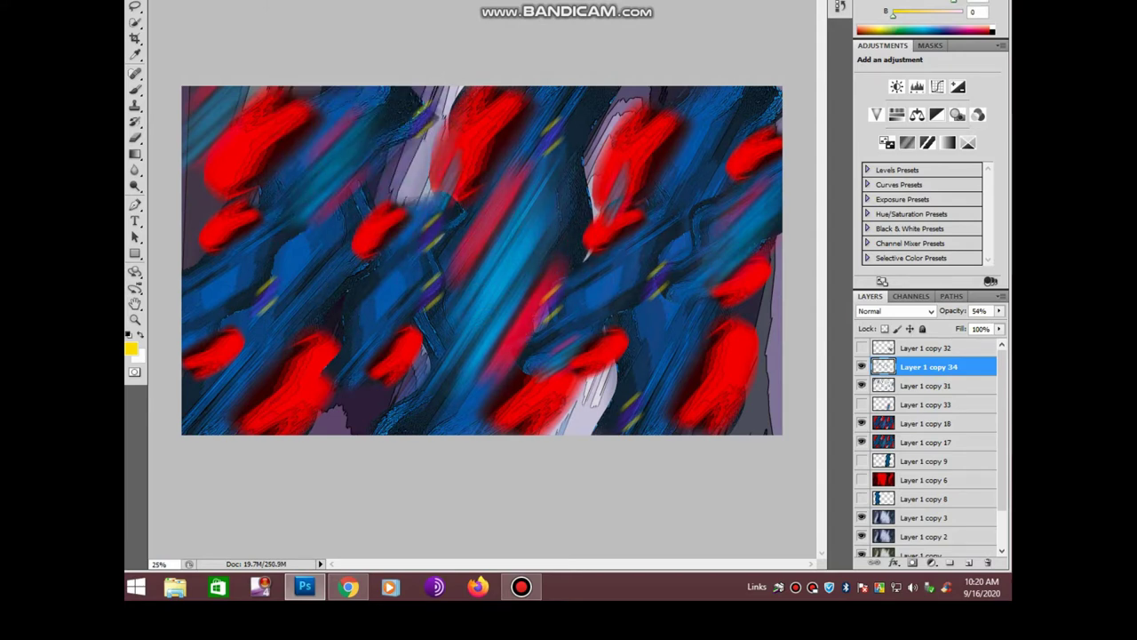
Add two more stroke copies and merge all visible layers into Background
key(ctrl+j)
key(ctrl+j)
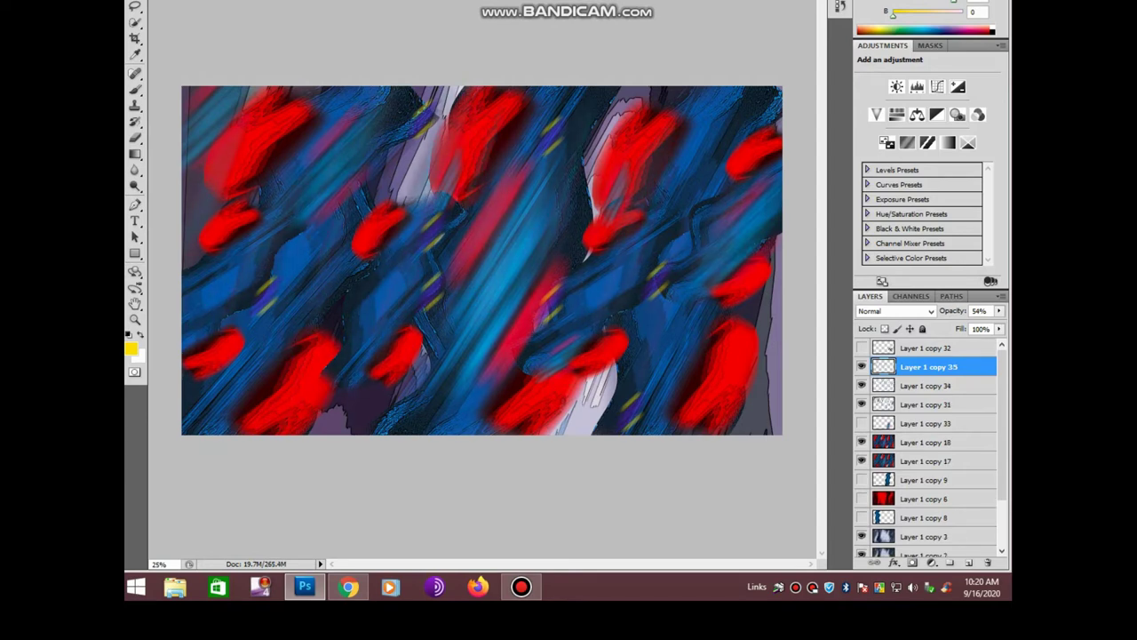
key(ctrl+j)
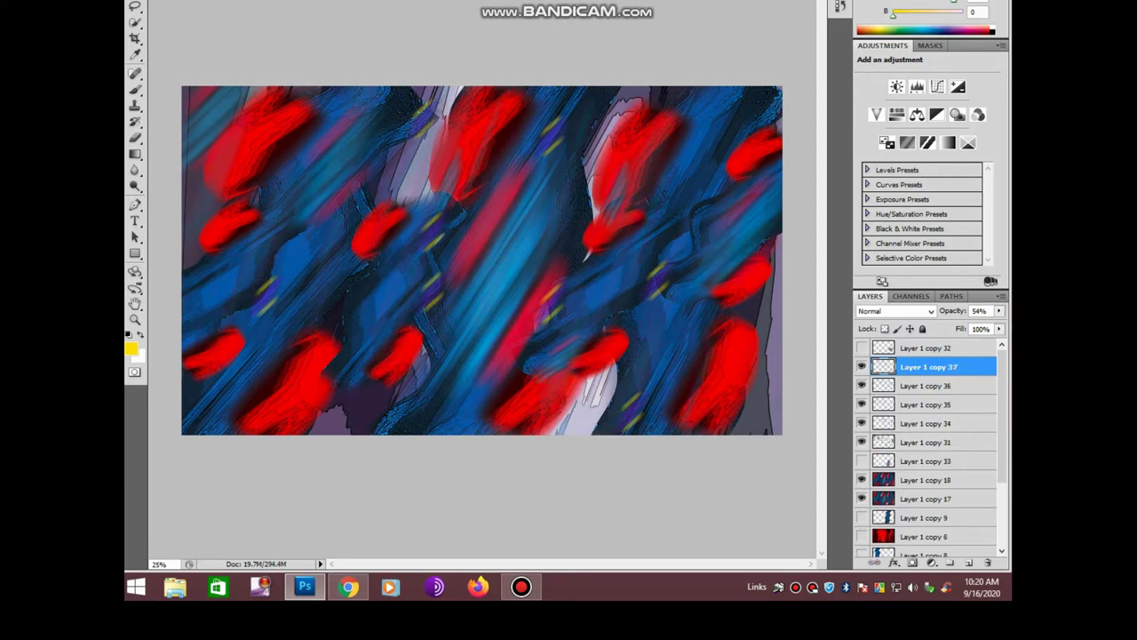
key(ctrl+shift+e)
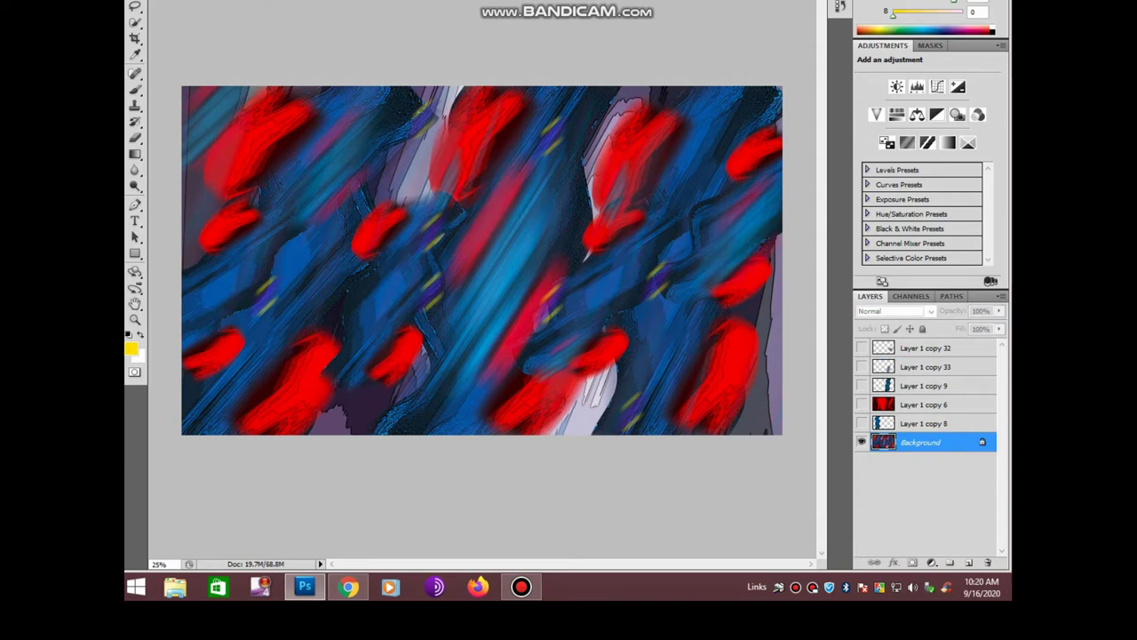
Brighten and add contrast with a Curves lift, raising a mid point from 105 to 116
key(ctrl+m)
click(827, 295)
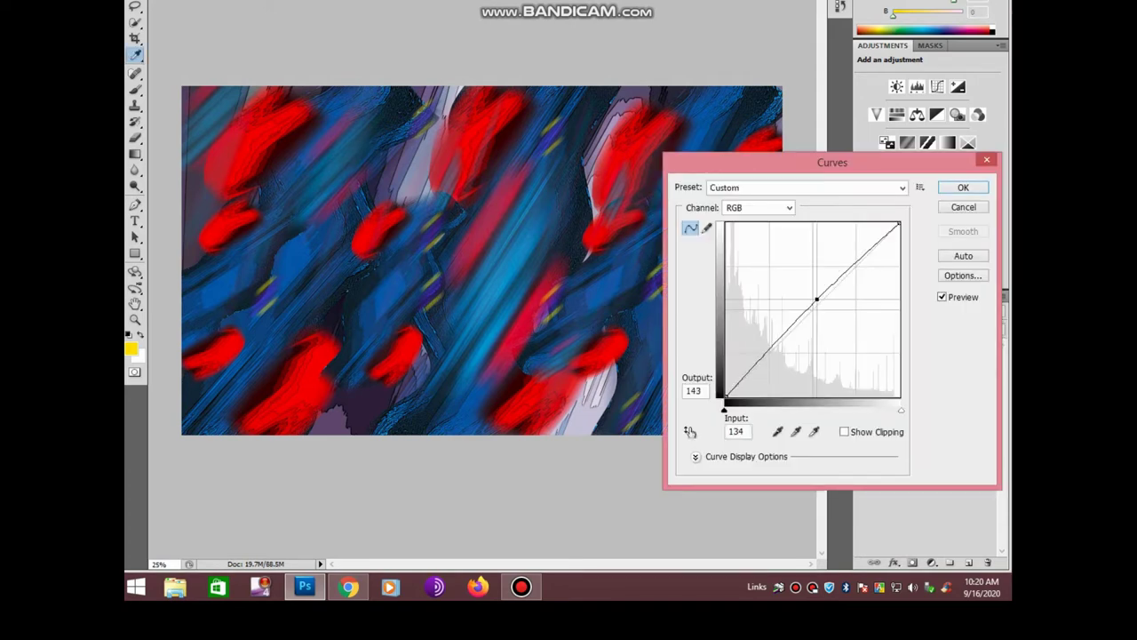
drag(826, 295, 826, 277)
click(798, 317)
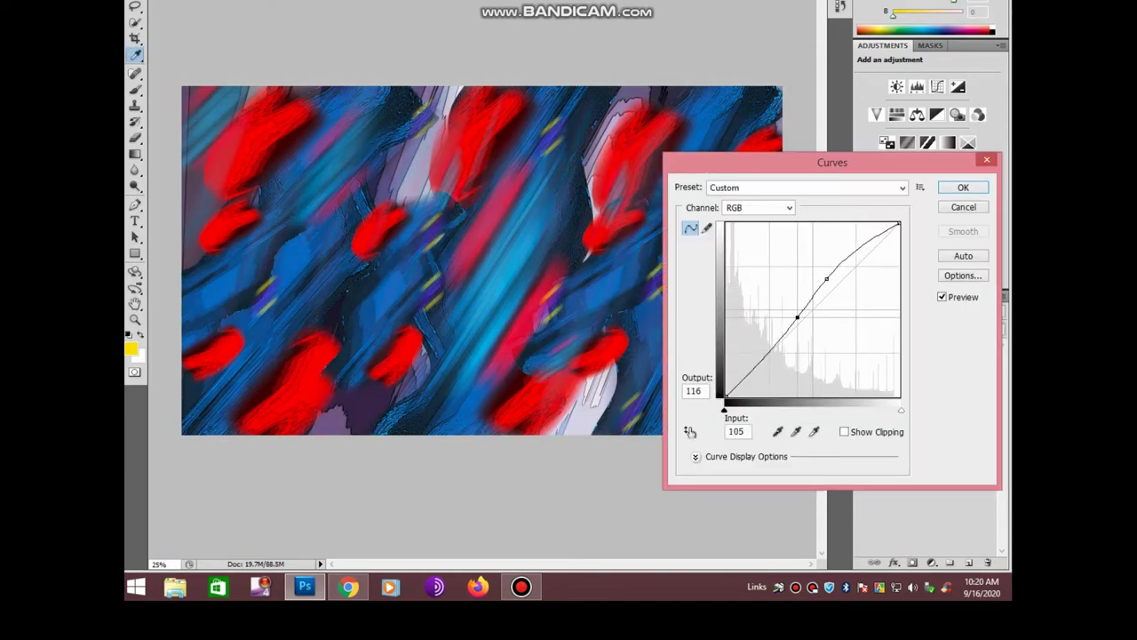
key(Return)
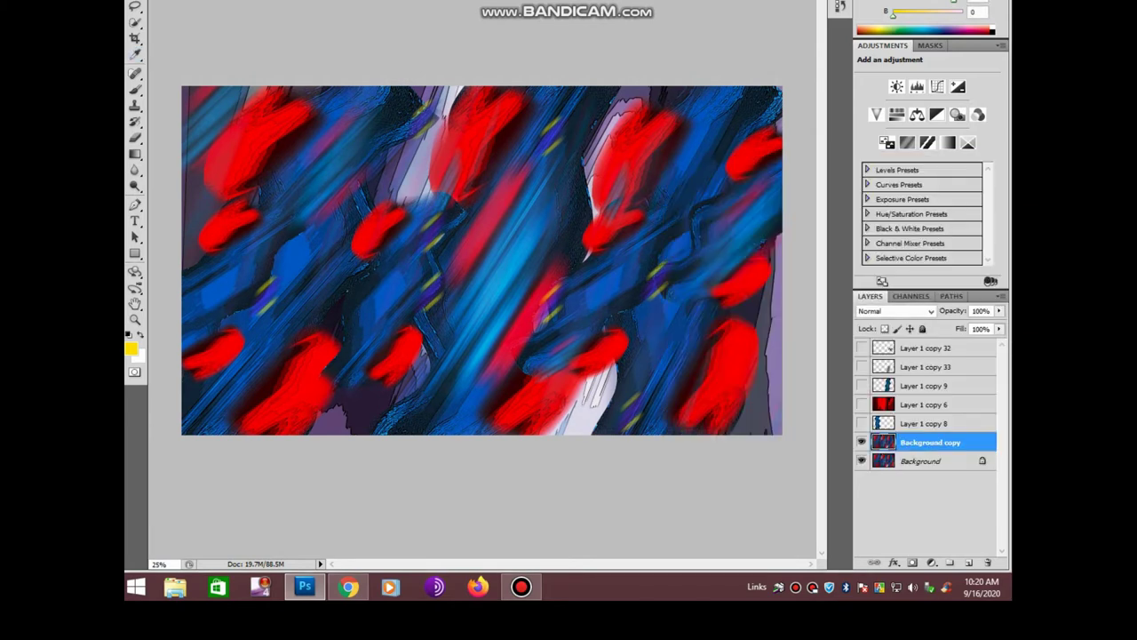
Sharpen the image with Unsharp Mask at radius 3.3
key(alt+t)
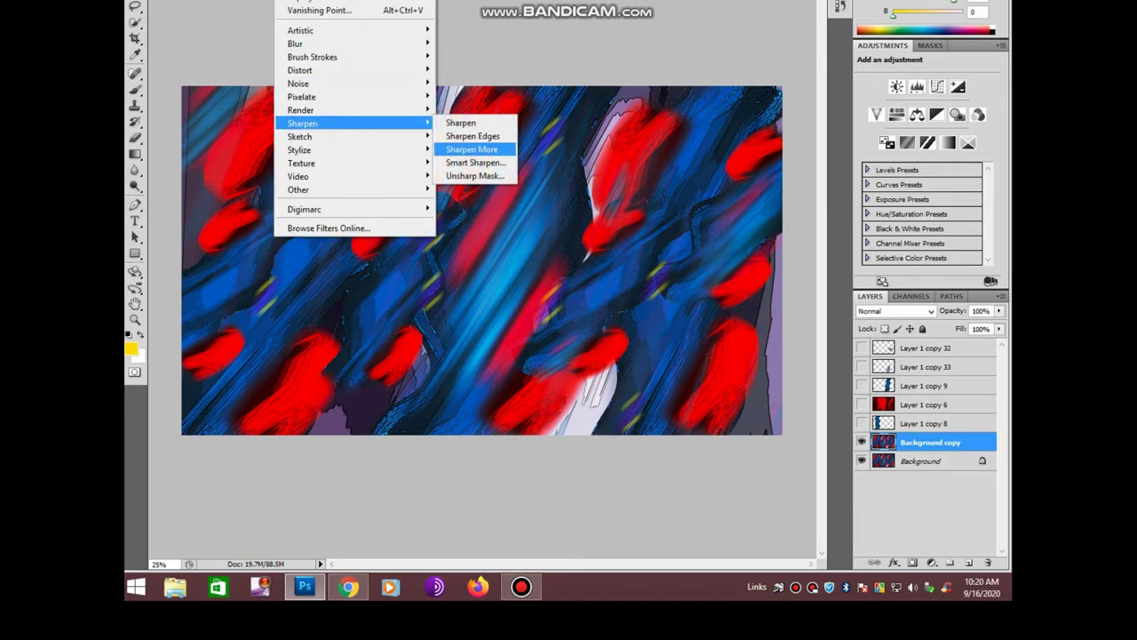
key(Return)
drag(568, 20, 706, 20)
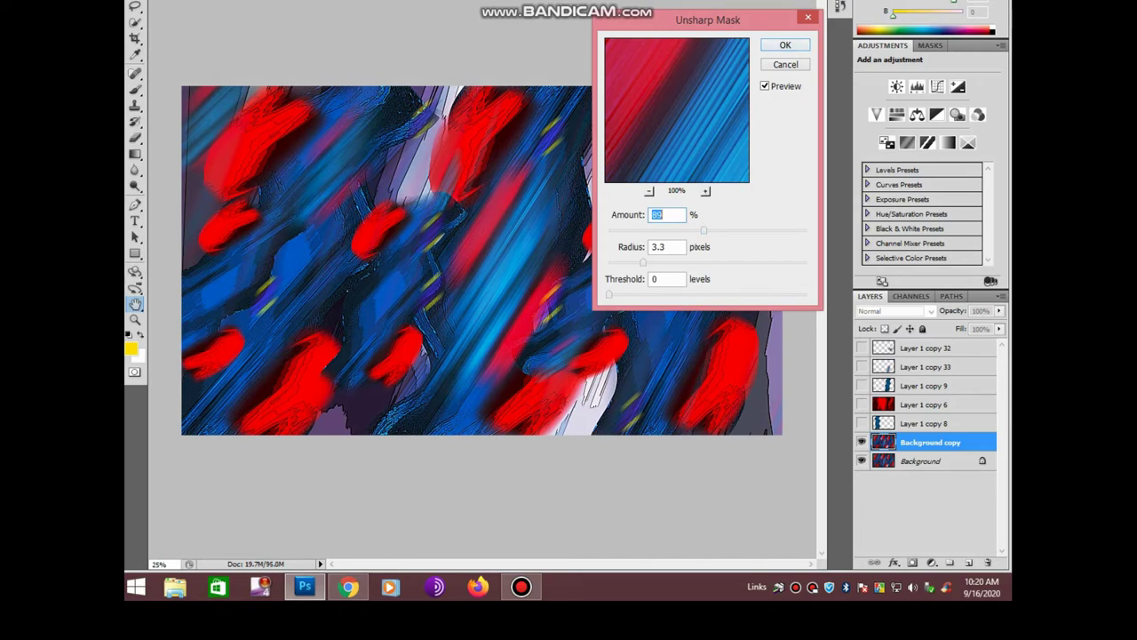
key(Return)
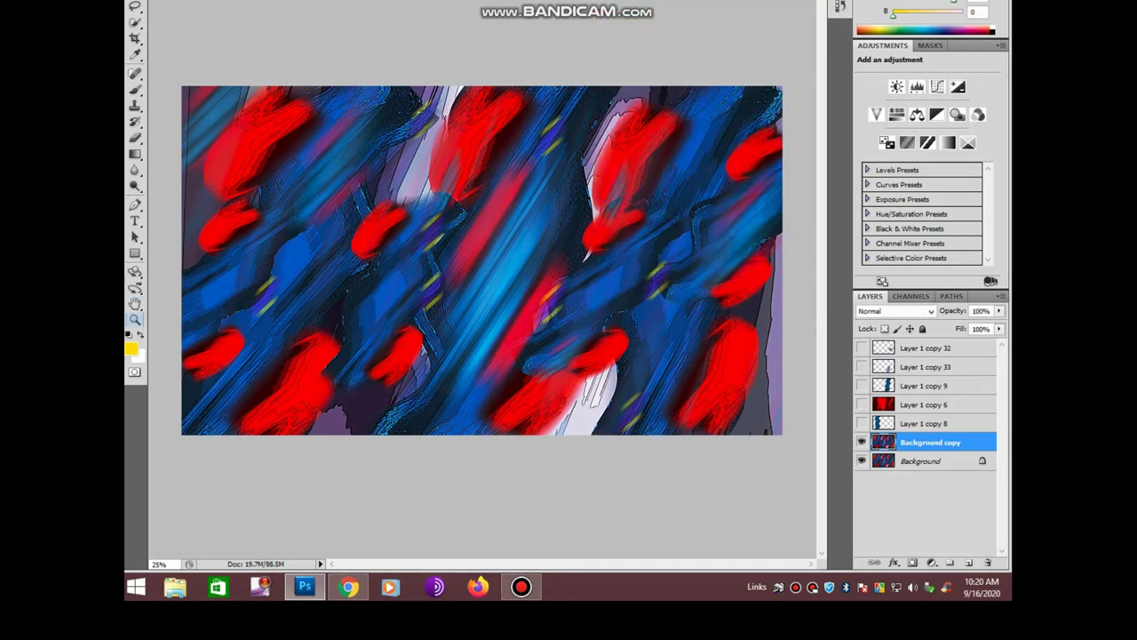
Lasso a freehand patch of the diagonal streaks and feather it by 5 px
key(ctrl+plus)
key(ctrl+minus)
key(ctrl+plus)
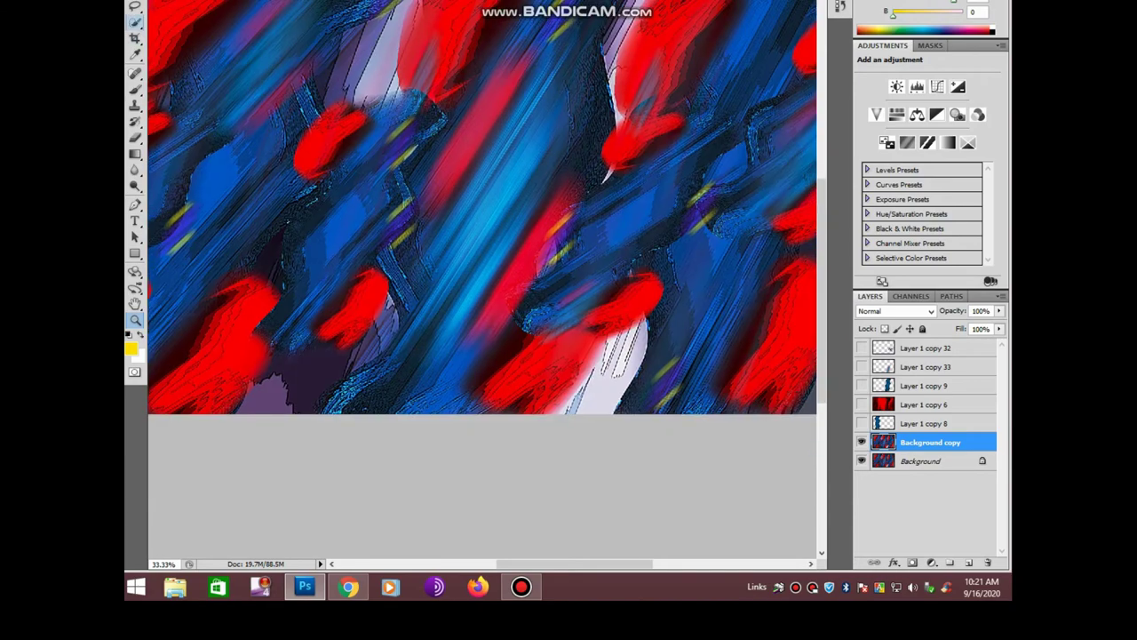
click(135, 7)
click(189, 5)
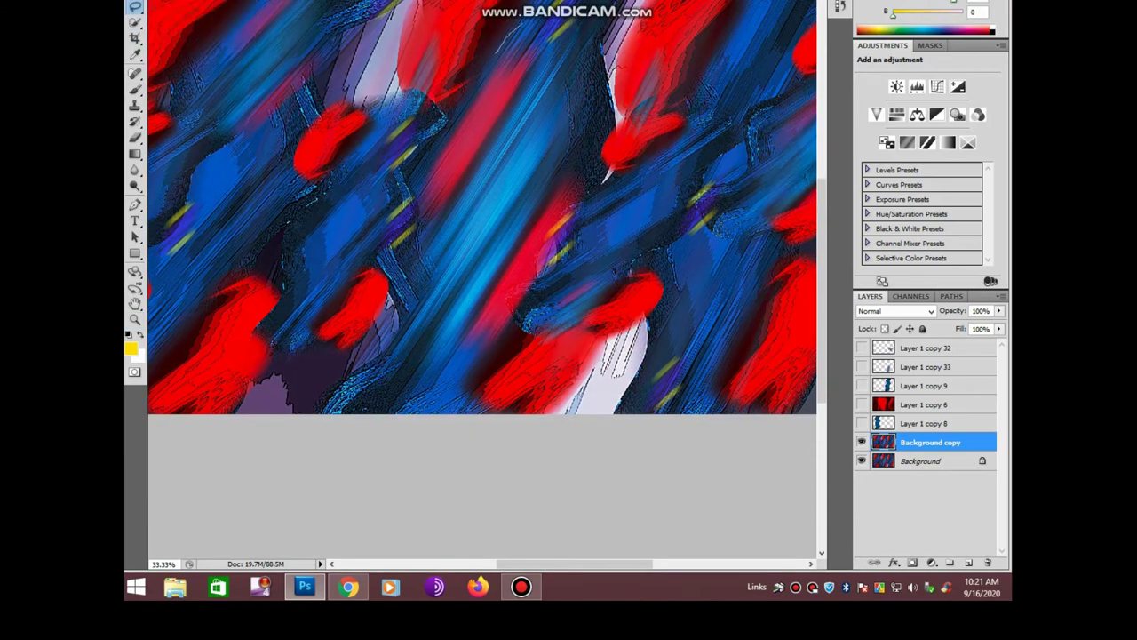
drag(444, 131, 484, 34)
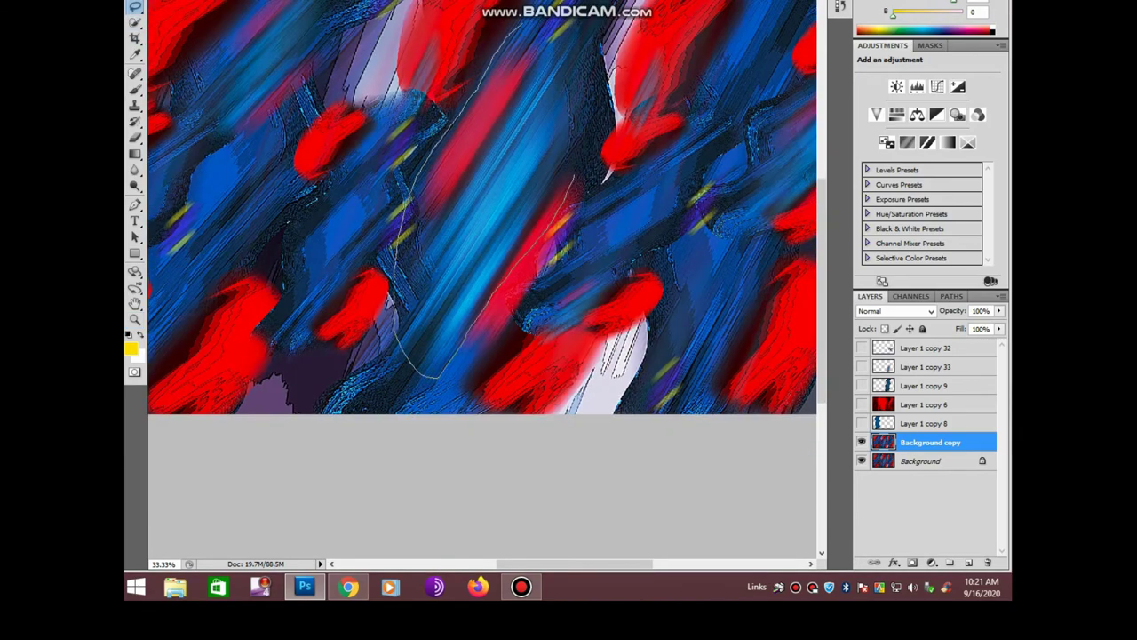
right_click(527, 110)
click(559, 150)
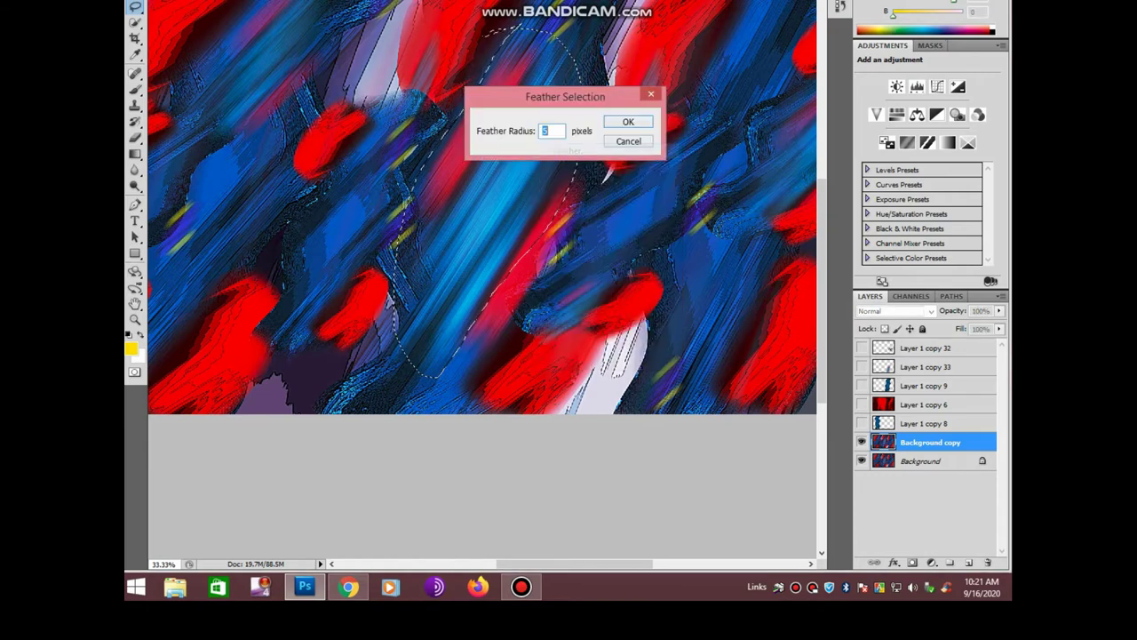
key(Return)
Copy the feathered patch to a new Layer 1, then rotate and shrink it over the artwork
key(ctrl+j)
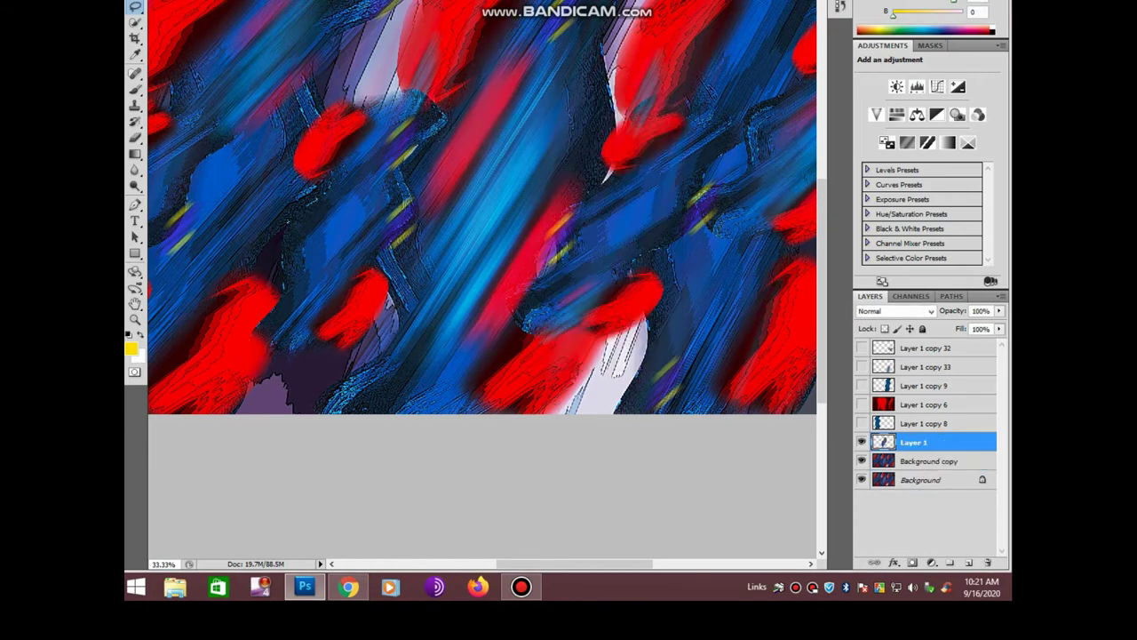
scroll(481, 267, up, 3)
key(ctrl+t)
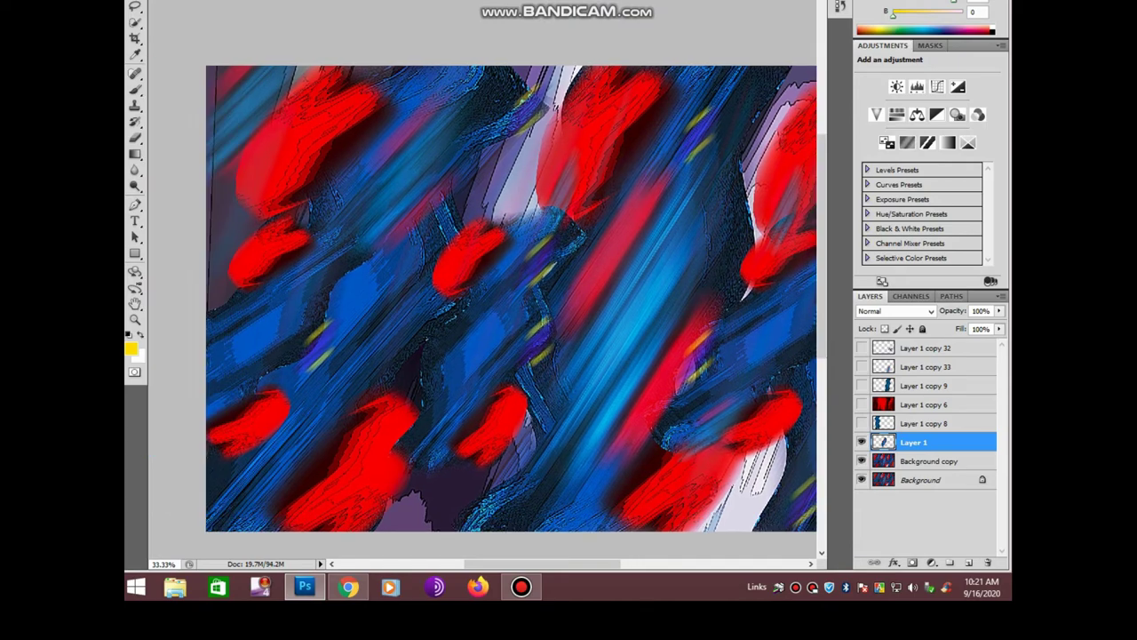
drag(550, 53, 533, 85)
drag(287, 376, 325, 312)
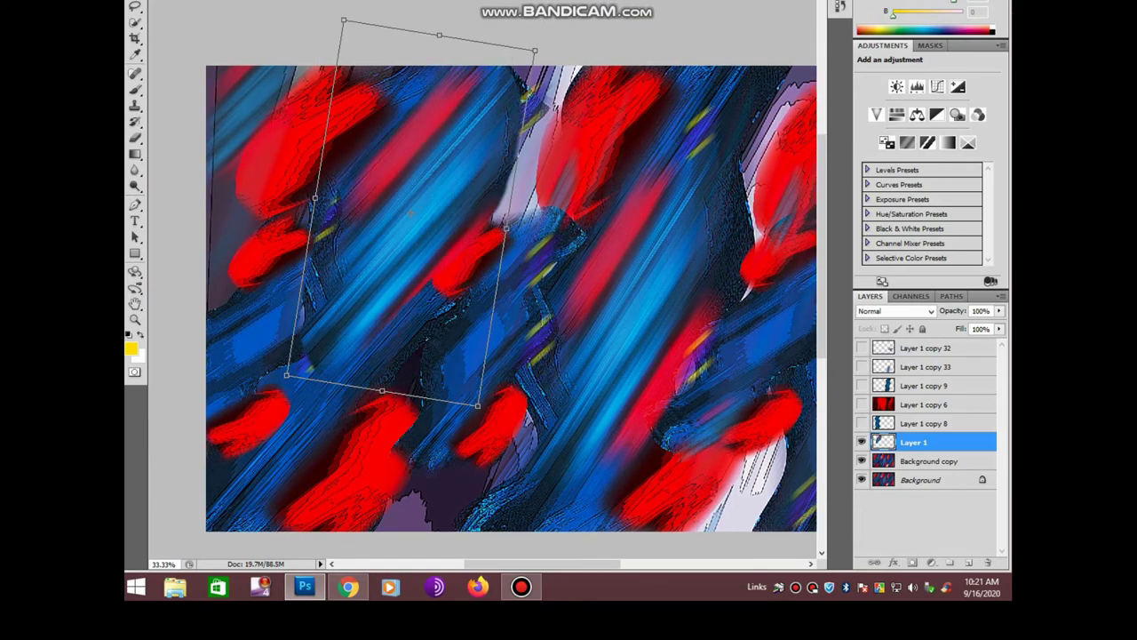
key(Return)
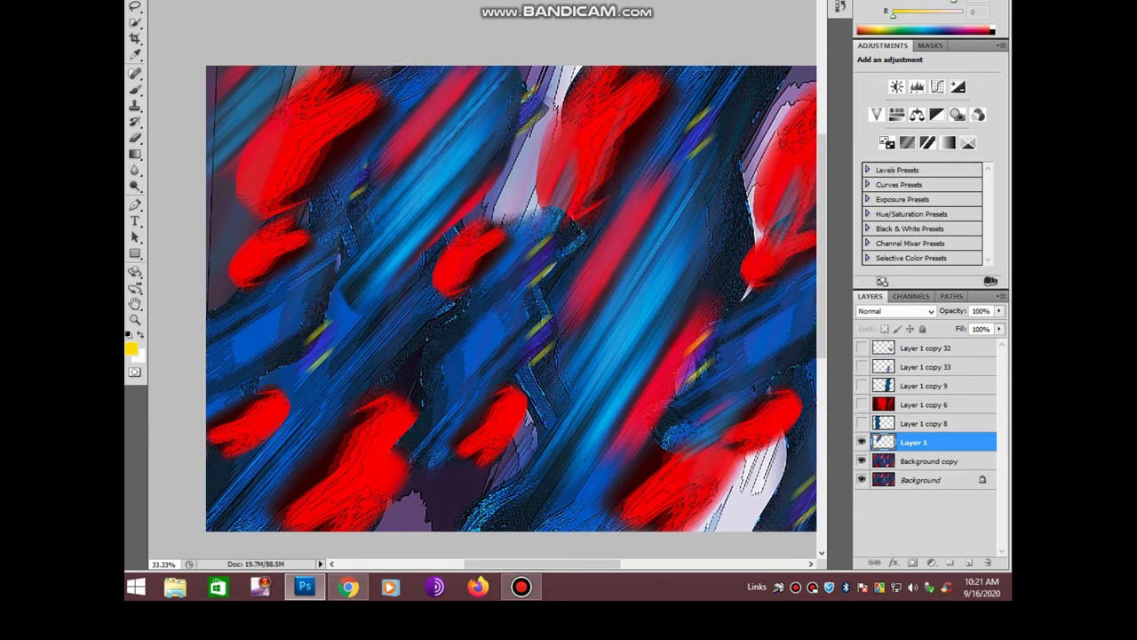
right_click(135, 138)
click(191, 136)
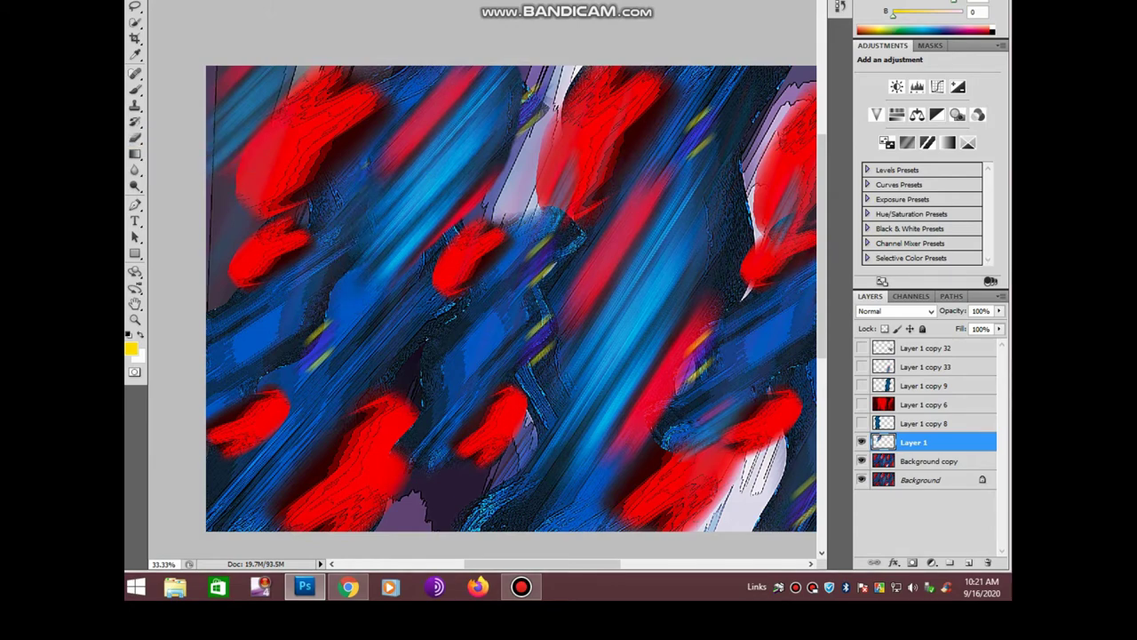
Erase part of the patch in the canvas centre, then duplicate it and shrink the copy slightly
drag(511, 298, 482, 164)
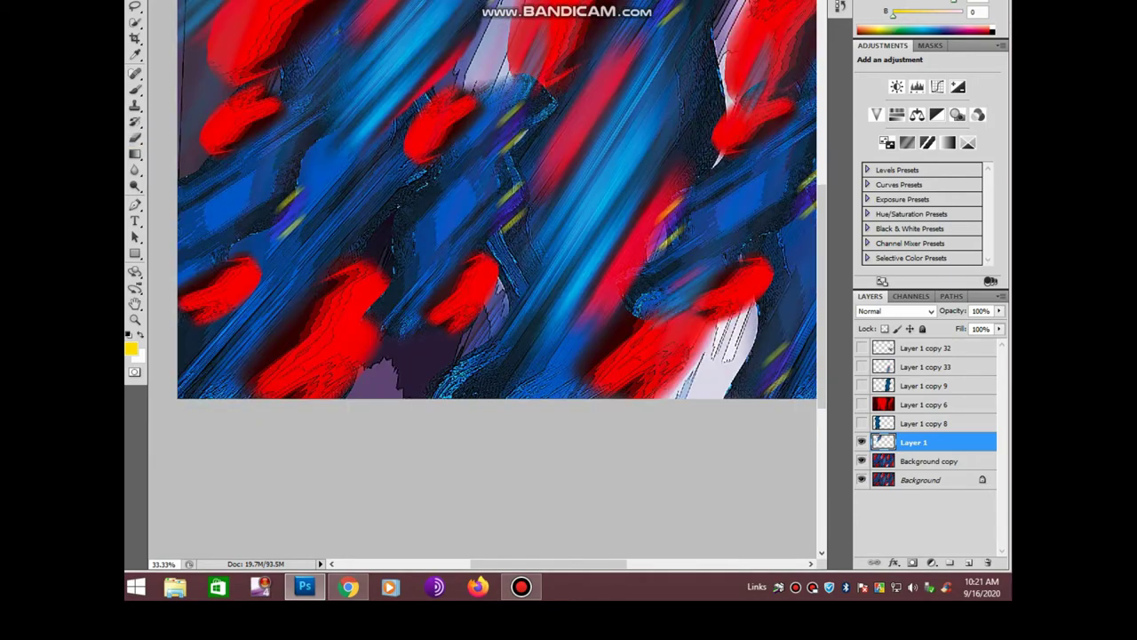
drag(523, 317, 499, 293)
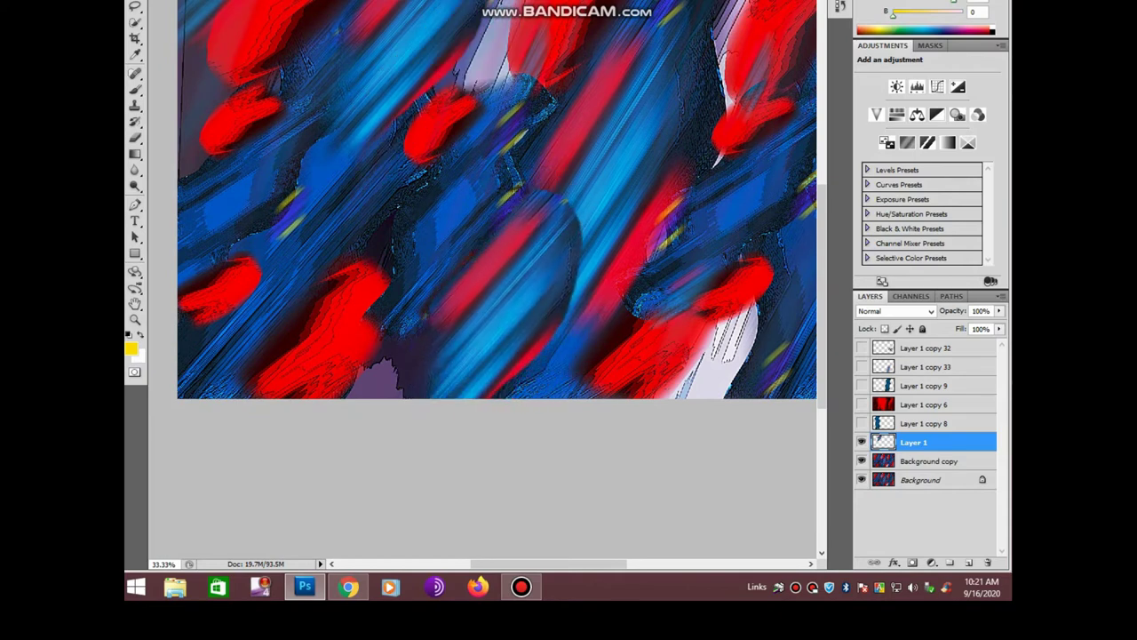
key(ctrl+j)
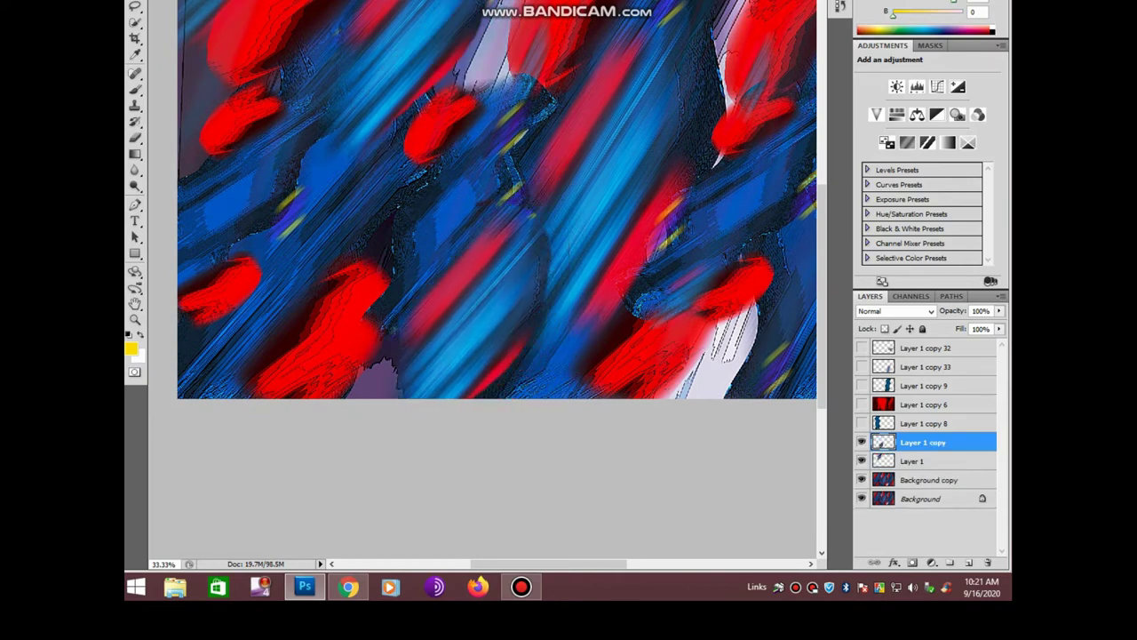
key(ctrl+t)
drag(553, 482, 541, 465)
key(Return)
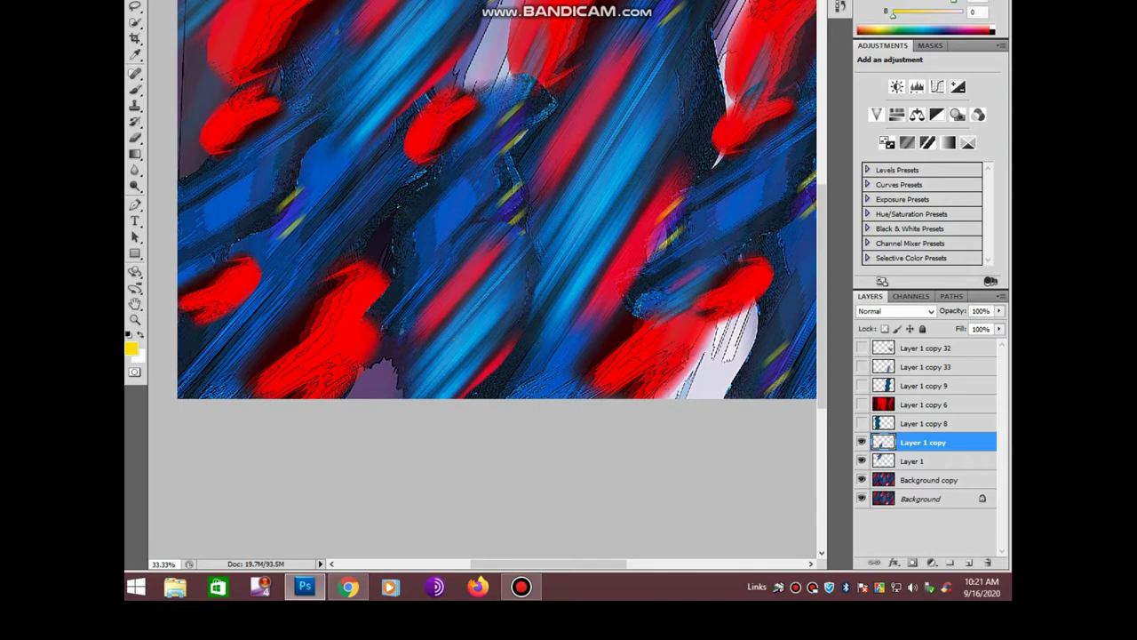
Switch to the Eraser, adjust its brush size and hardness, and zoom out to the full image
drag(135, 138, 177, 134)
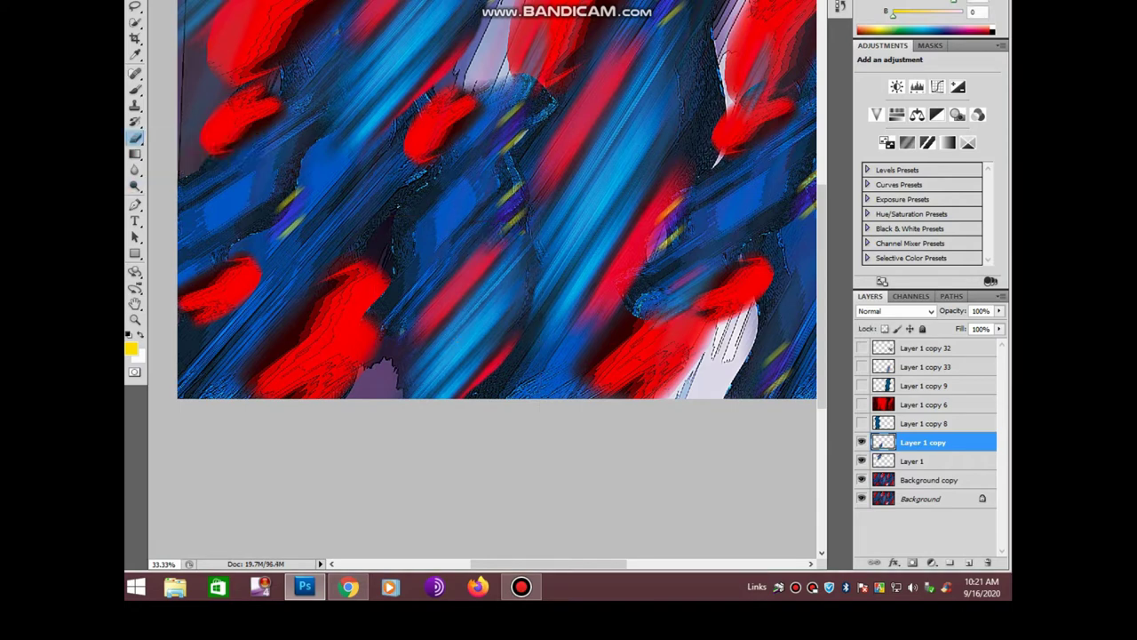
scroll(487, 205, up, 2)
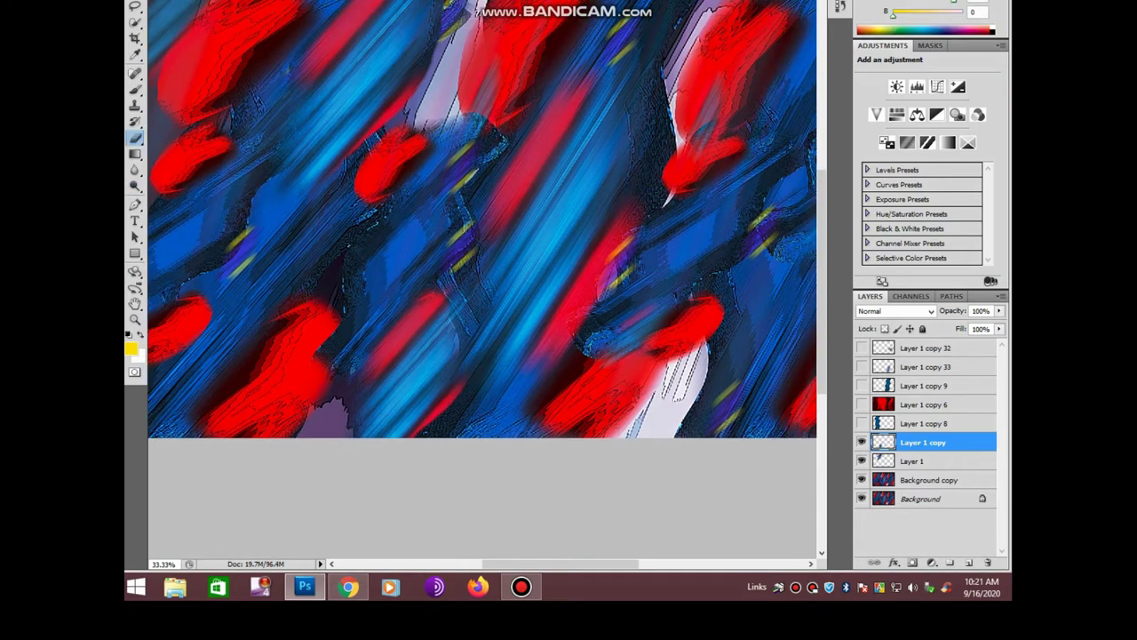
right_click(517, 336)
key(Return)
key(ctrl+minus)
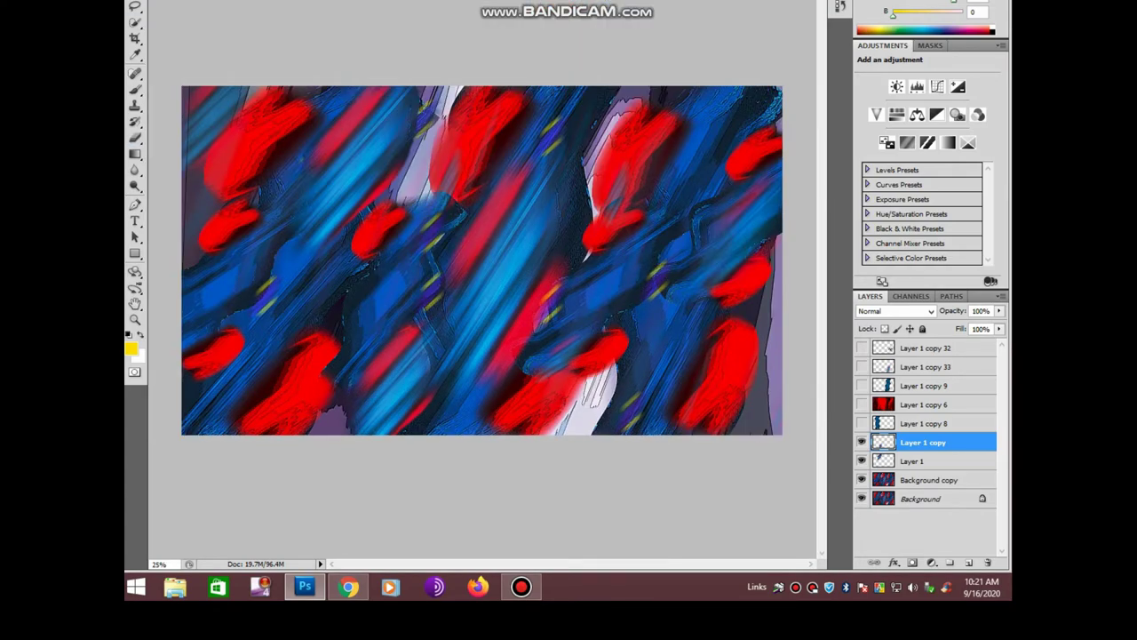
Rotate the patch clockwise, move it down-right and shrink it around its centre
key(ctrl+t)
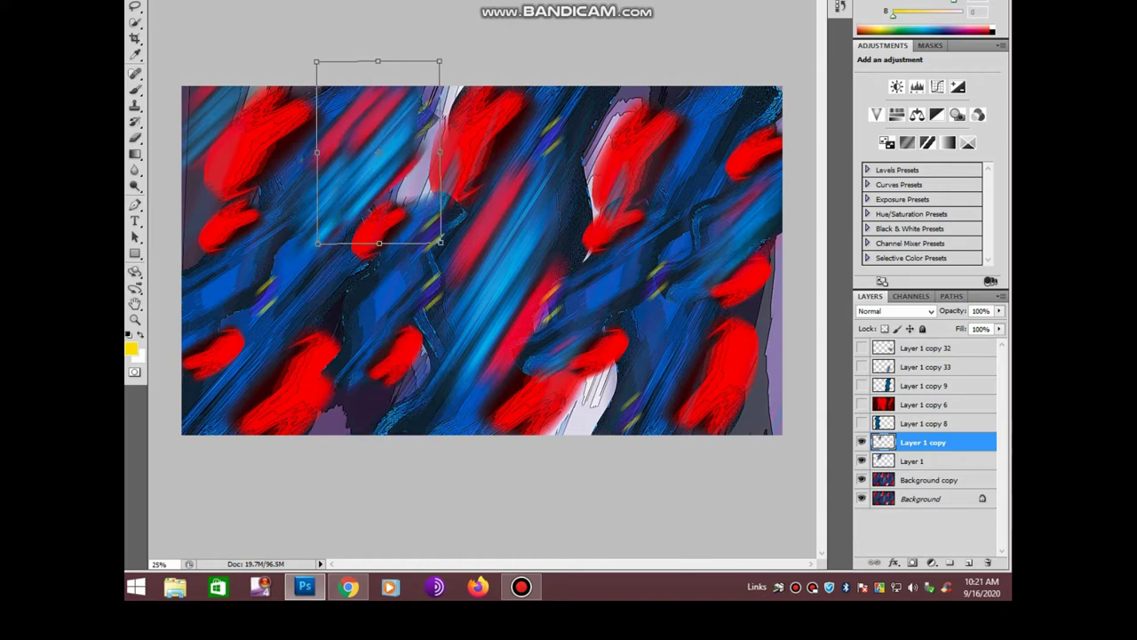
drag(377, 153, 421, 163)
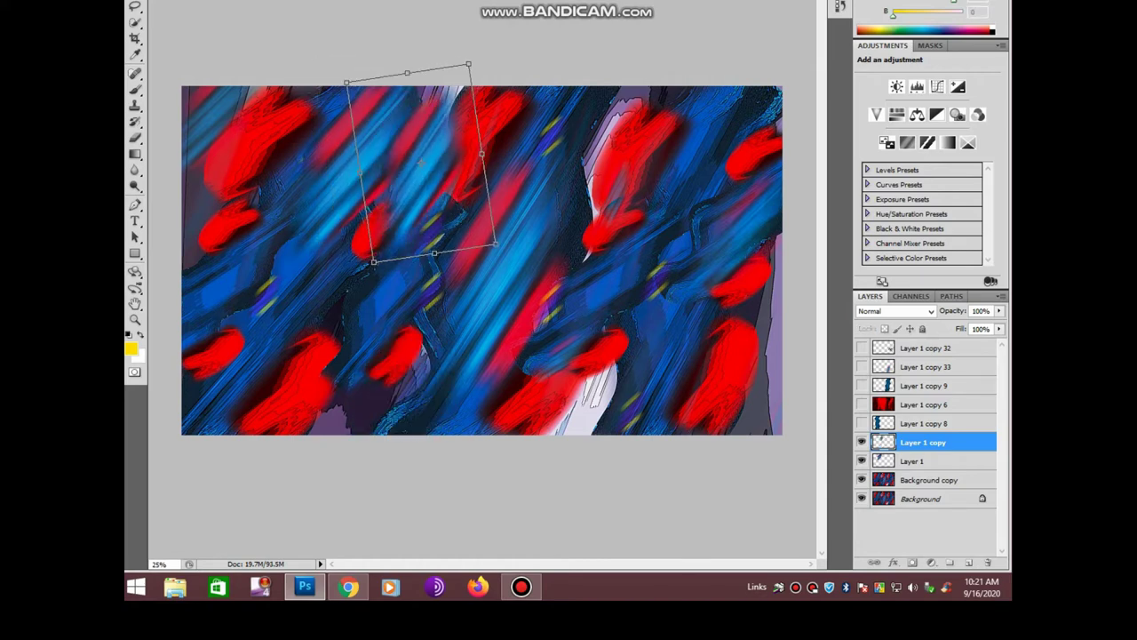
drag(494, 244, 479, 227)
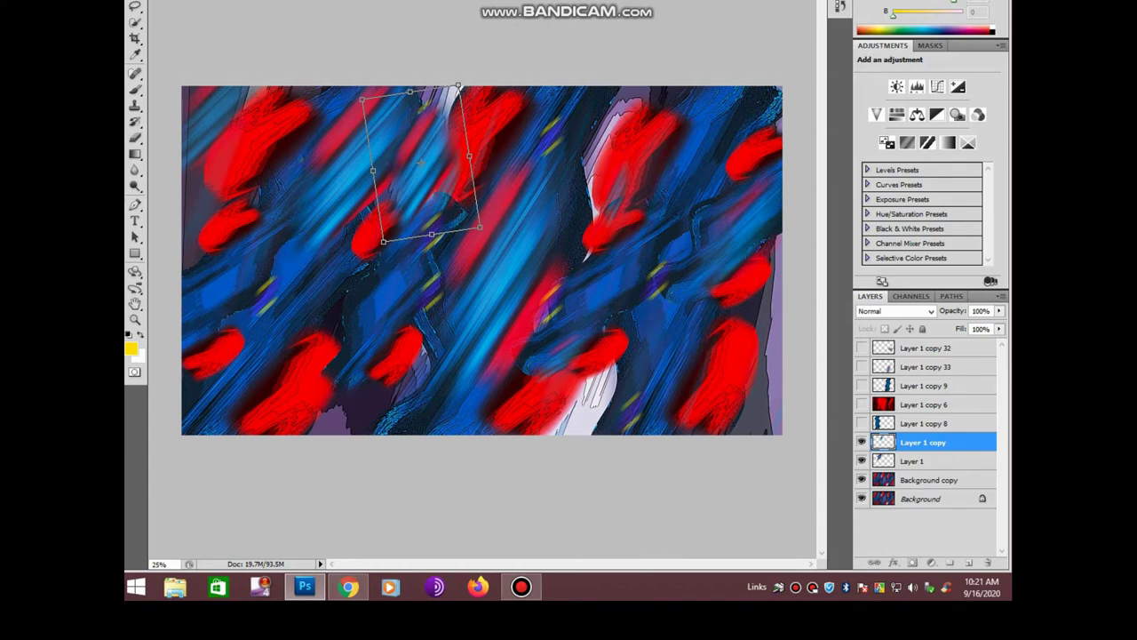
key(Return)
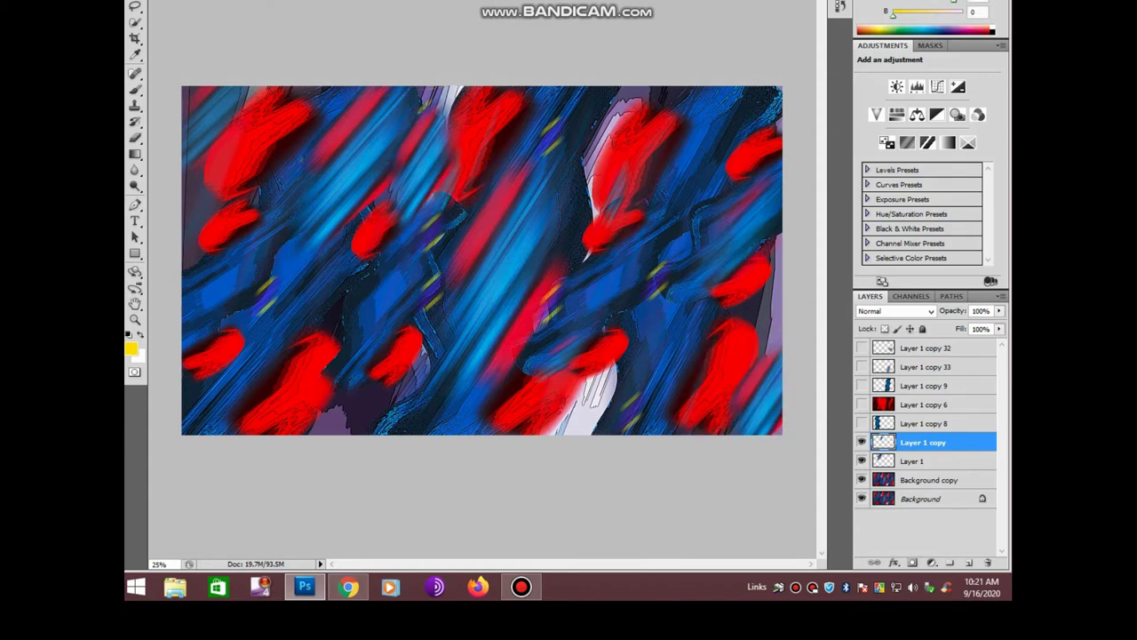
Duplicate the patch five more times, nudging the copies down and left over the pale gaps
key(ctrl+j)
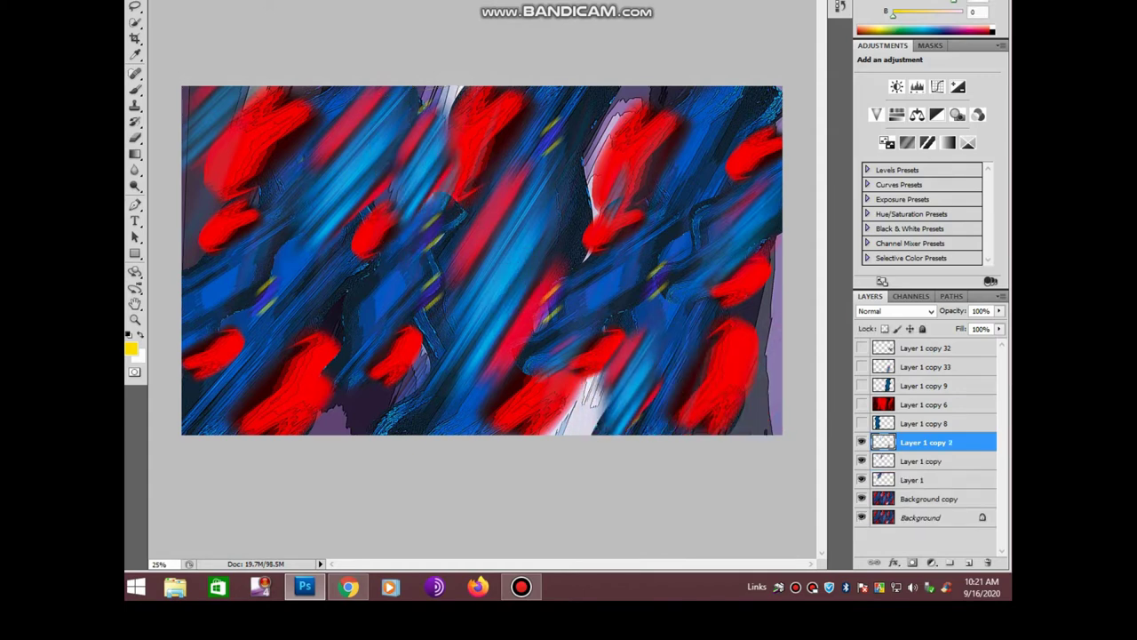
drag(711, 160, 746, 266)
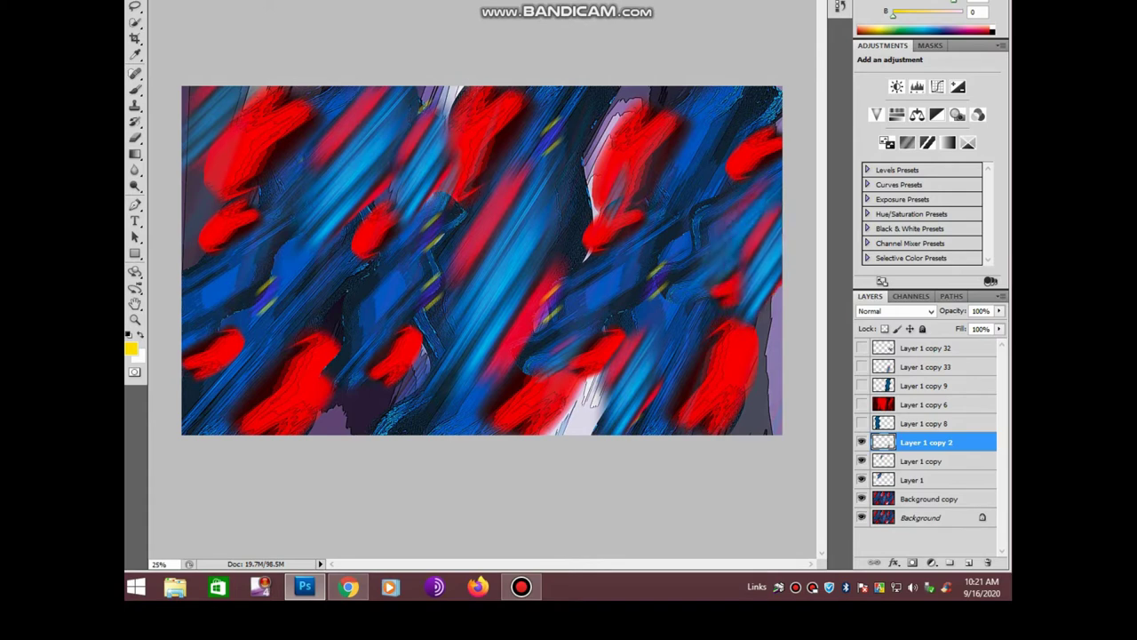
key(ctrl+j)
key(Down)
key(Down)
key(Down)
key(Down)
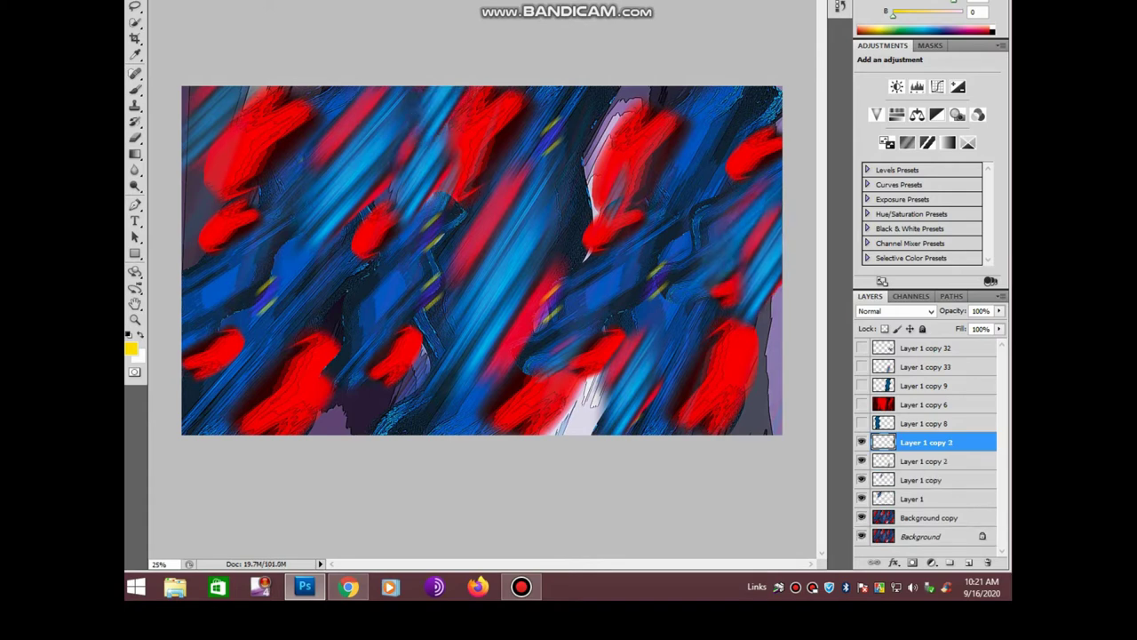
key(ctrl+j)
key(Down)
key(Down)
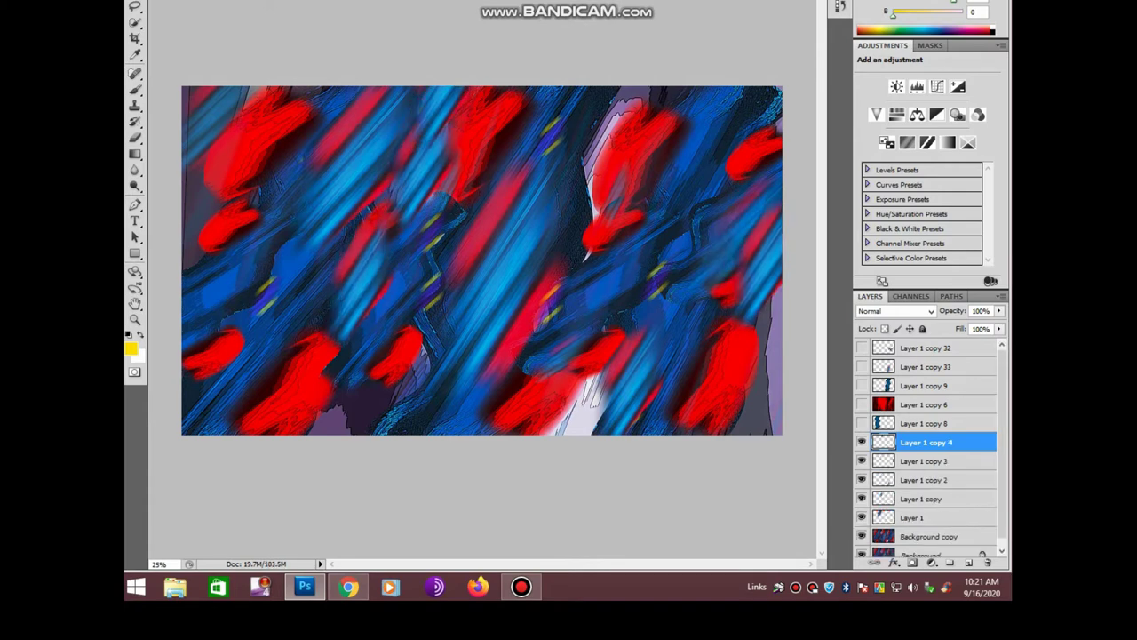
key(ctrl+j)
key(Left)
key(Left)
key(Left)
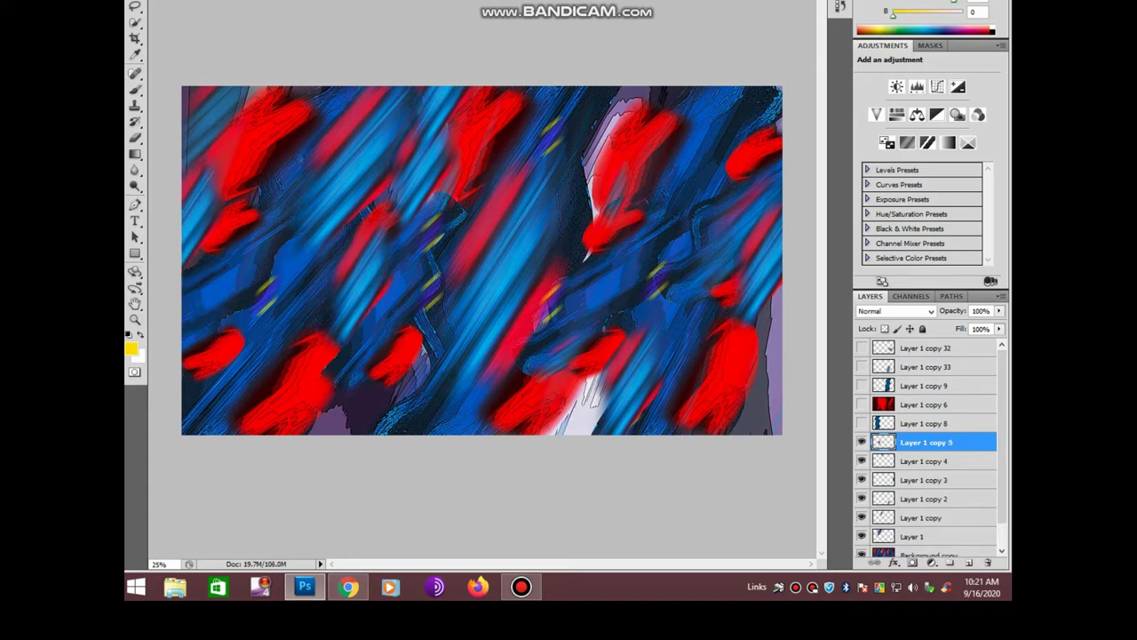
key(ctrl+j)
key(Left)
key(Left)
key(Left)
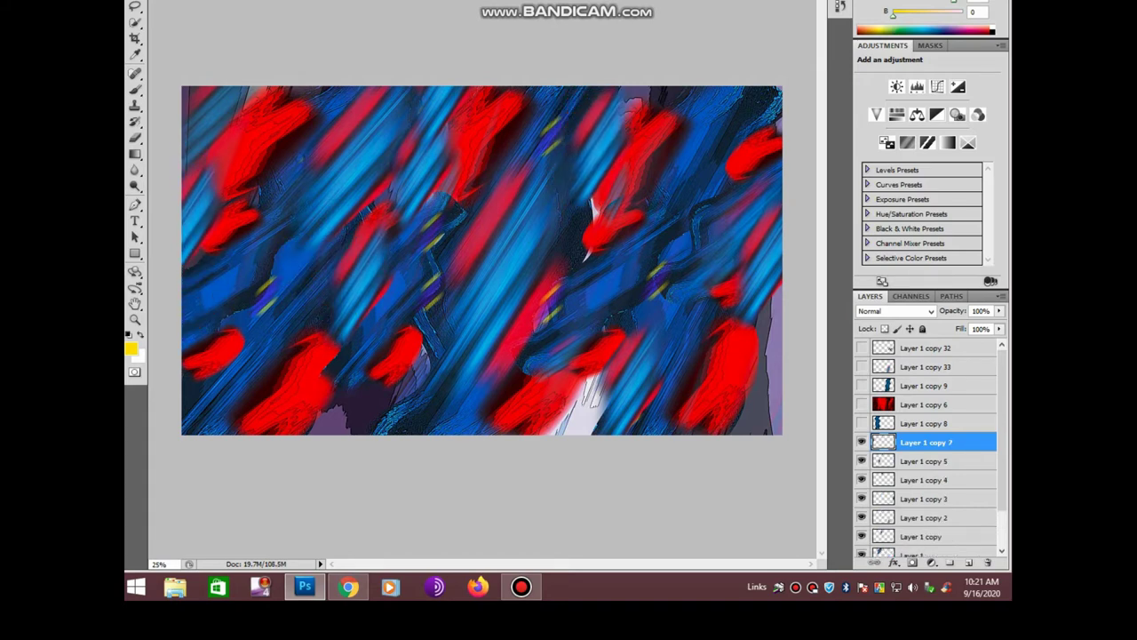
key(Left)
key(Left)
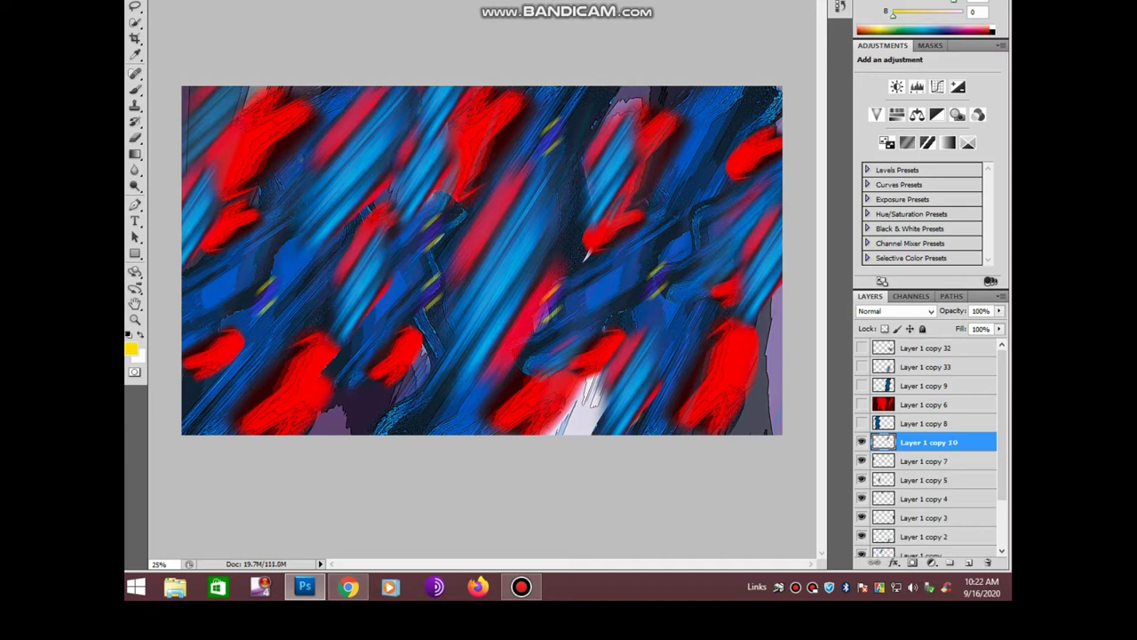
Merge the visible streak layers, apply an S-curve contrast boost, and start shrinking the Layer 1 patch
key(ctrl+shift+e)
key(ctrl+m)
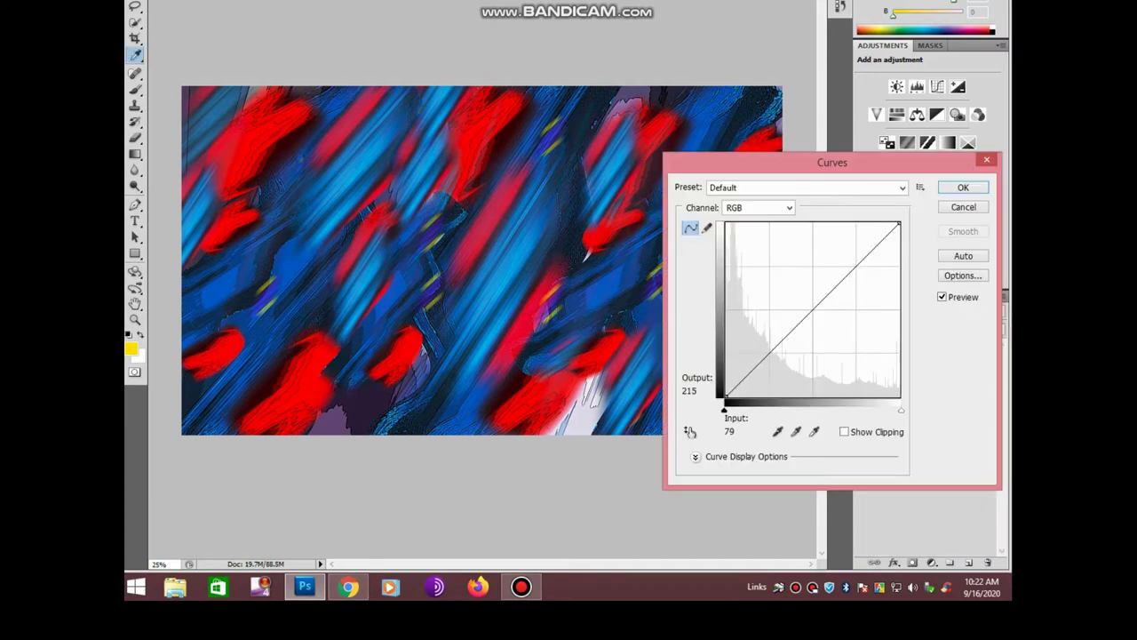
mouse_move(807, 305)
mouse_down()
mouse_move(820, 269)
mouse_move(826, 280)
mouse_up()
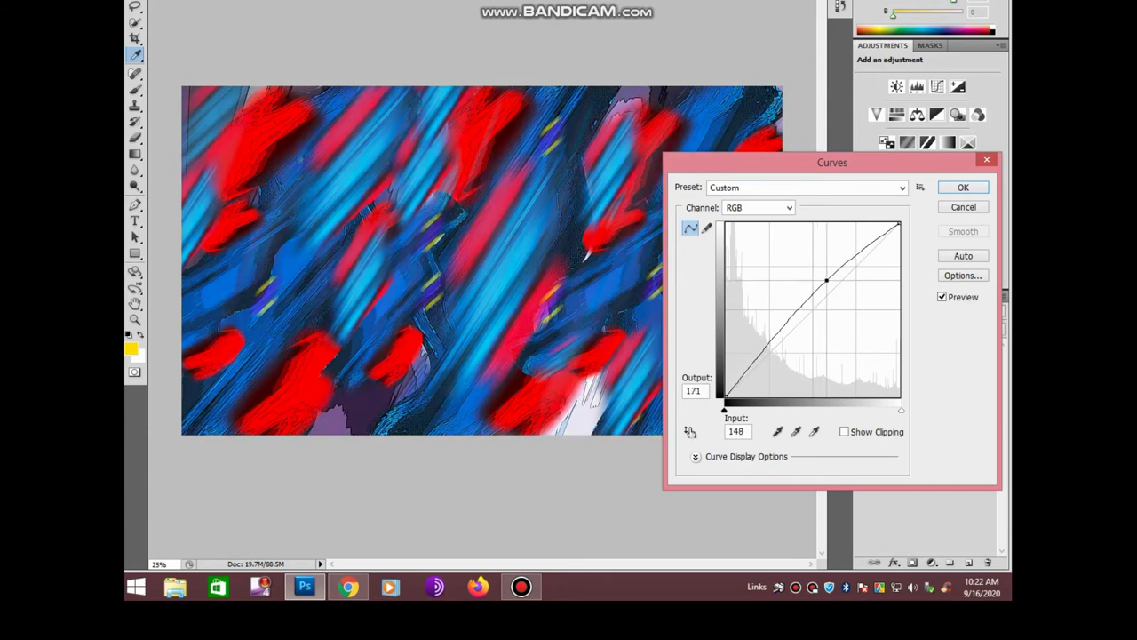
click(788, 330)
key(Right)
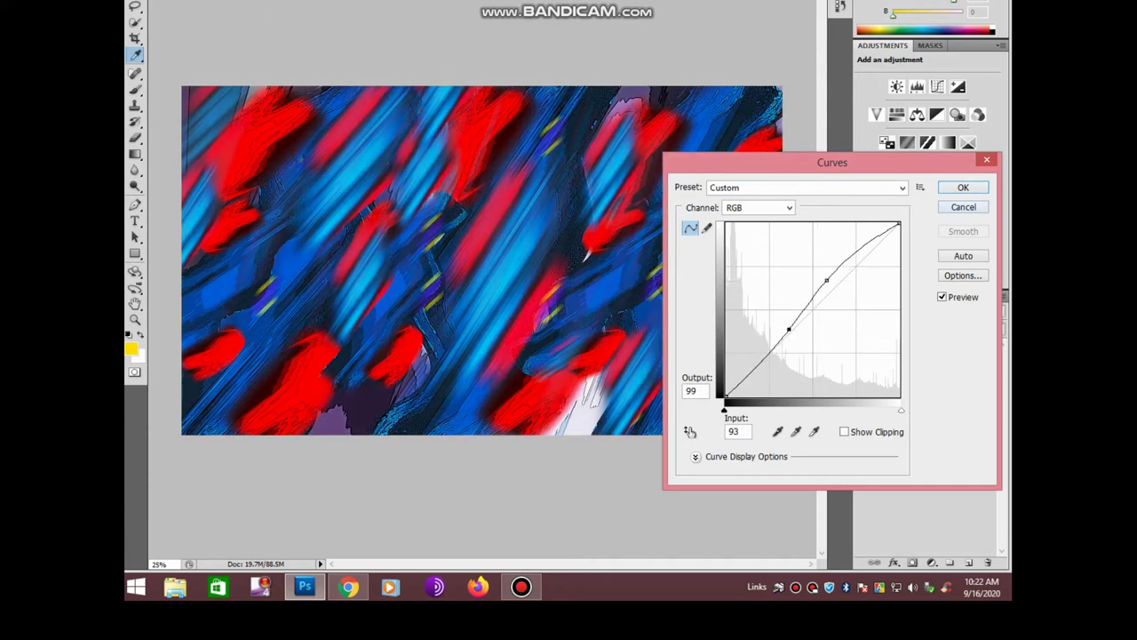
key(Return)
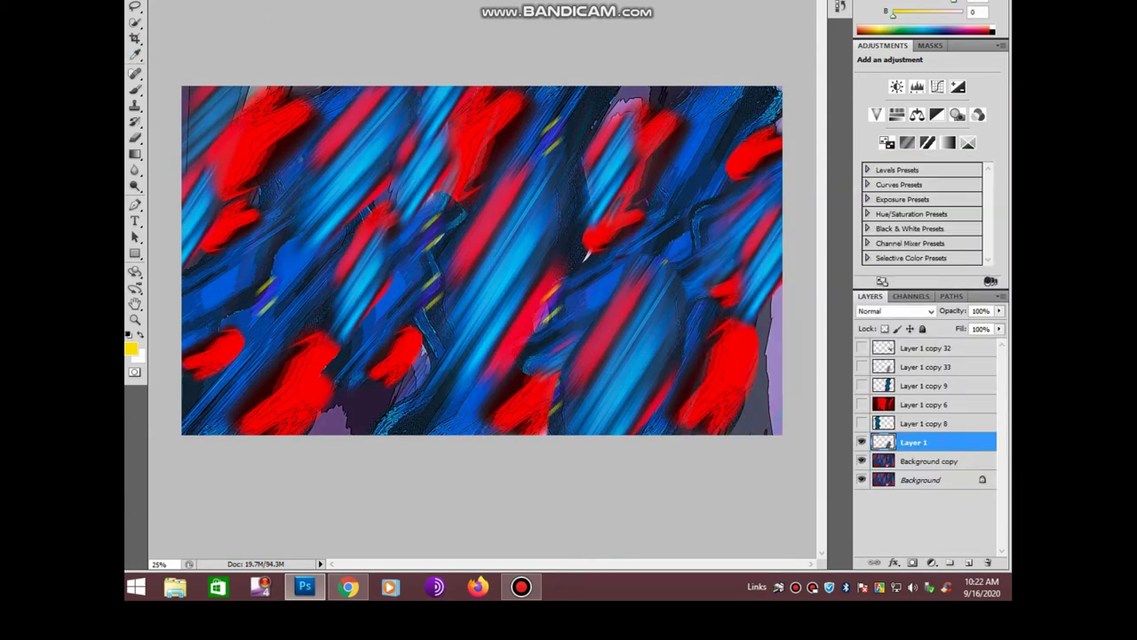
key(ctrl+t)
drag(688, 518, 660, 437)
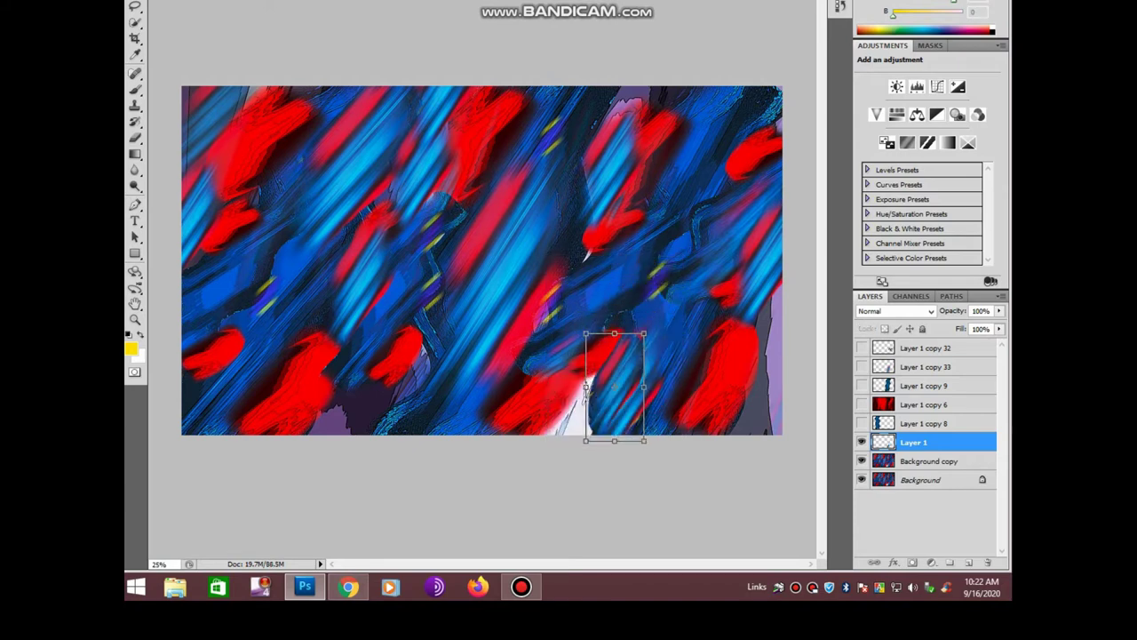
Finish shrinking the patch toward the lower left and erase part of it near the lower right
drag(622, 382, 585, 415)
key(Return)
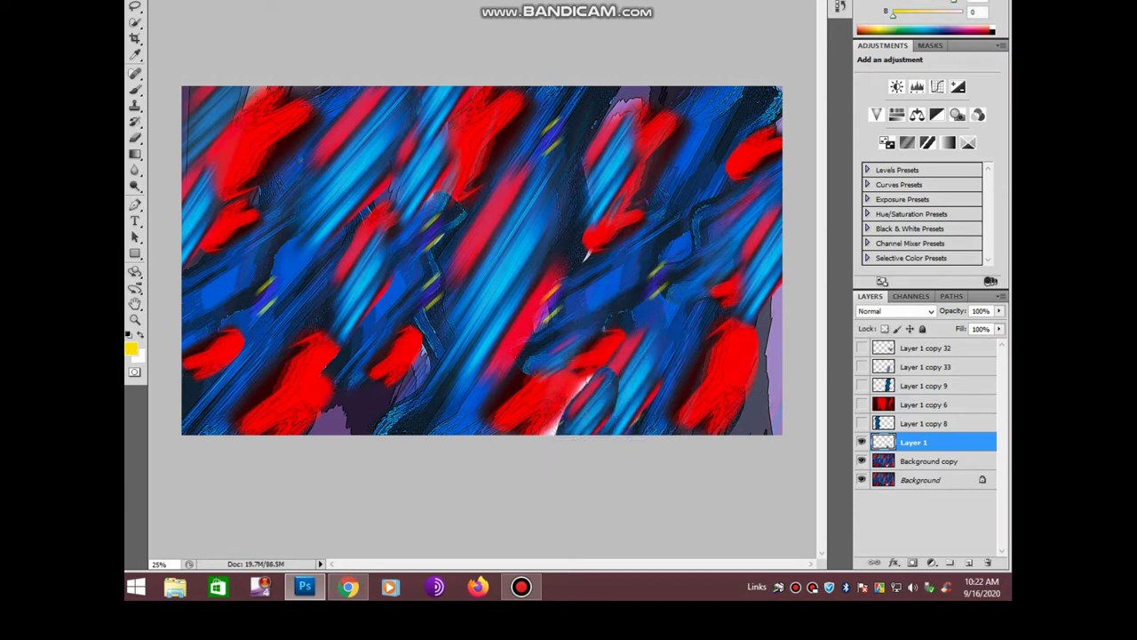
click(135, 138)
click(521, 586)
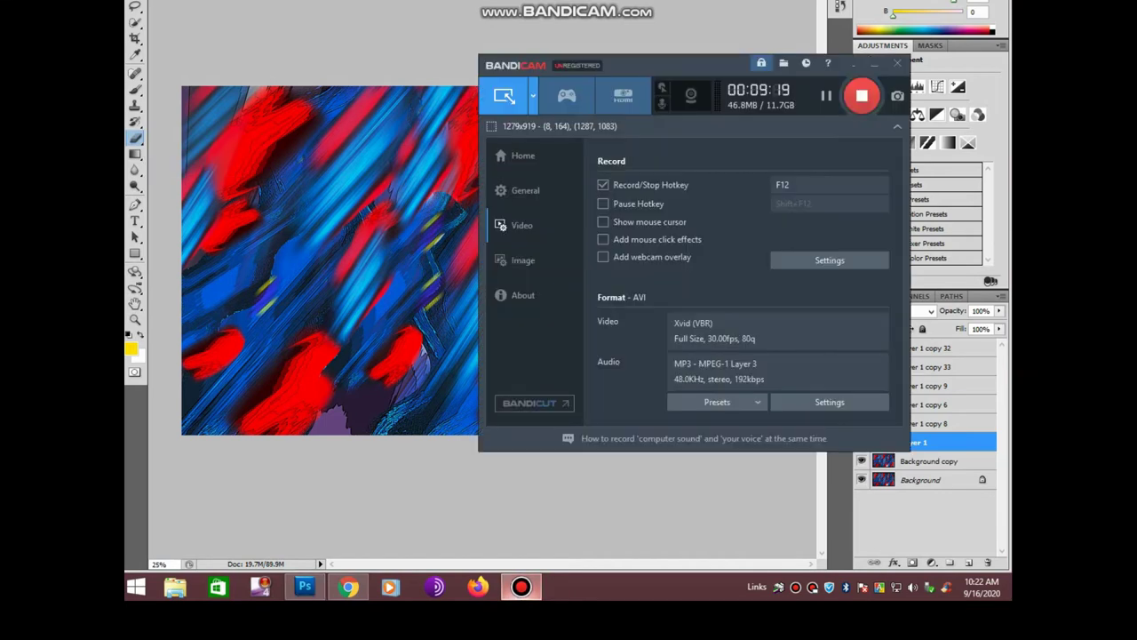
click(521, 586)
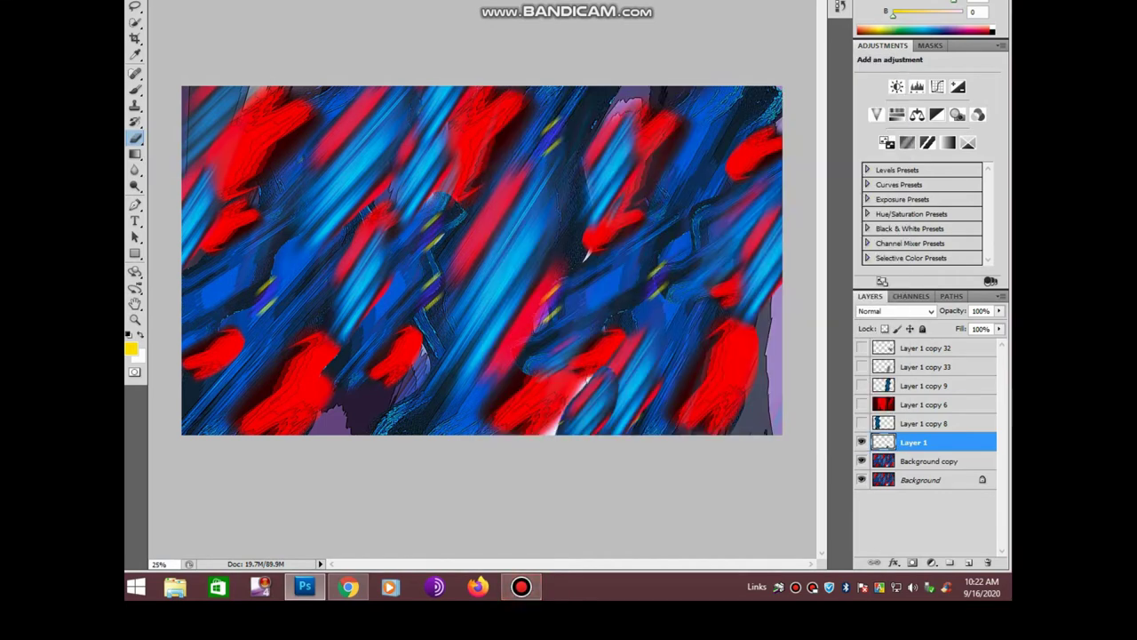
drag(587, 384, 606, 407)
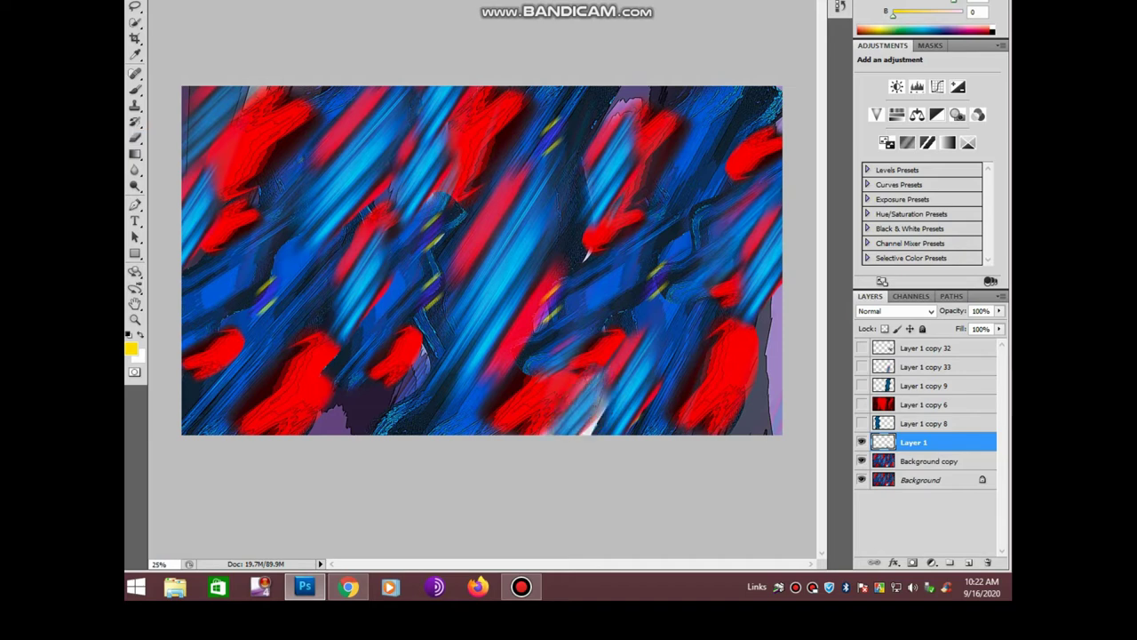
Add a patch copy rotated about 70° and enlarged past the lower right, then merge and duplicate
key(ctrl+j)
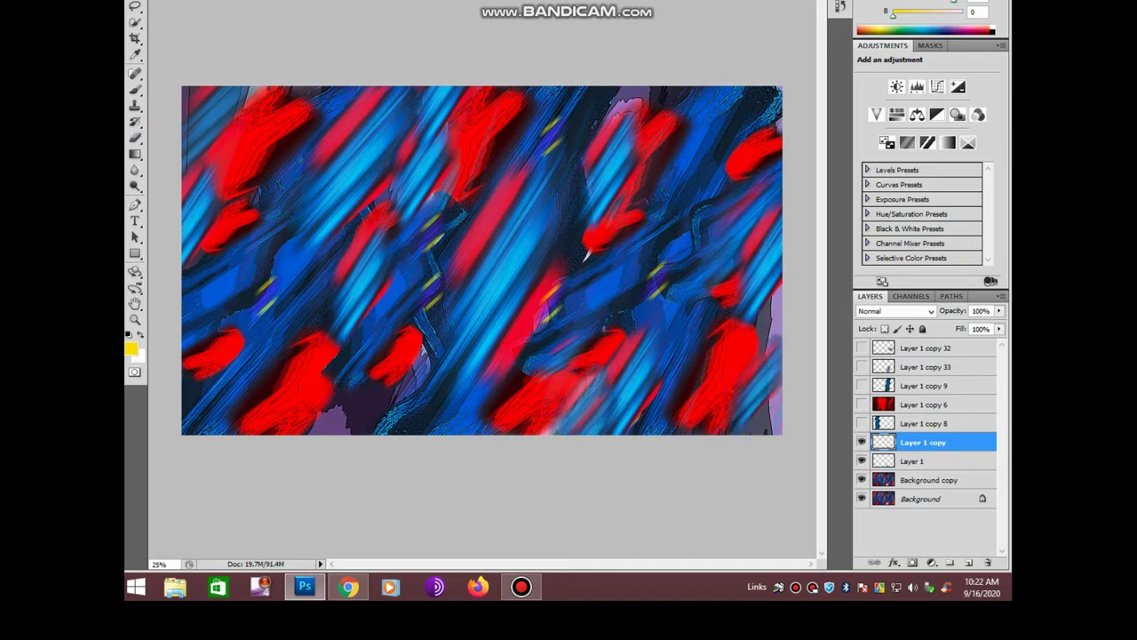
key(ctrl+j)
key(ctrl+t)
drag(795, 449, 714, 453)
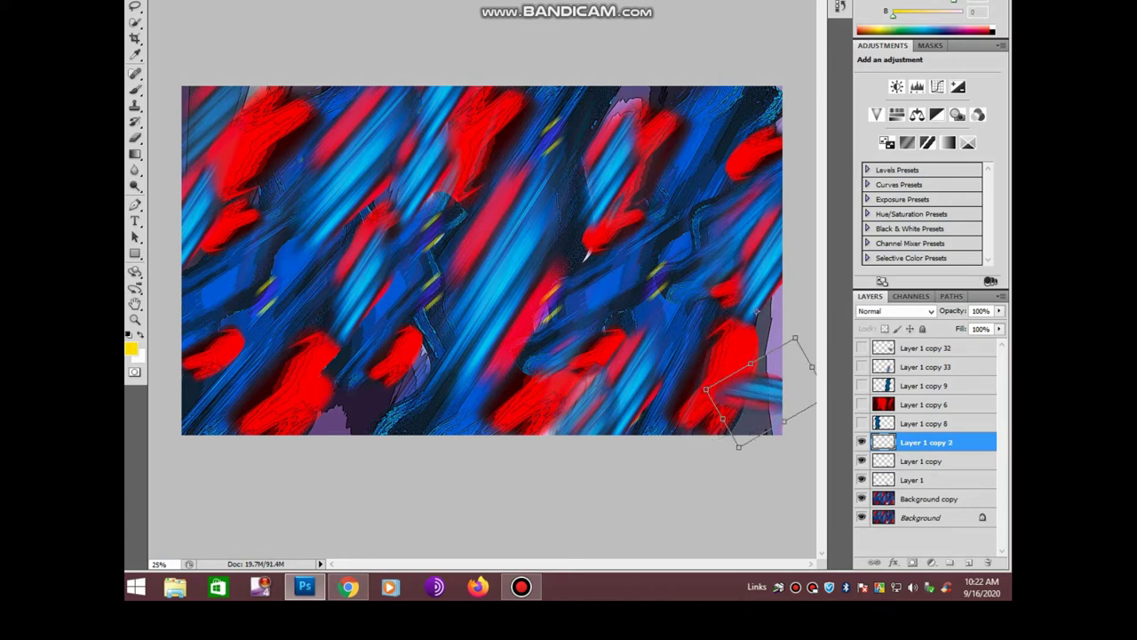
mouse_move(746, 396)
mouse_down()
mouse_move(815, 303)
mouse_move(782, 324)
mouse_move(812, 320)
mouse_move(744, 373)
mouse_up()
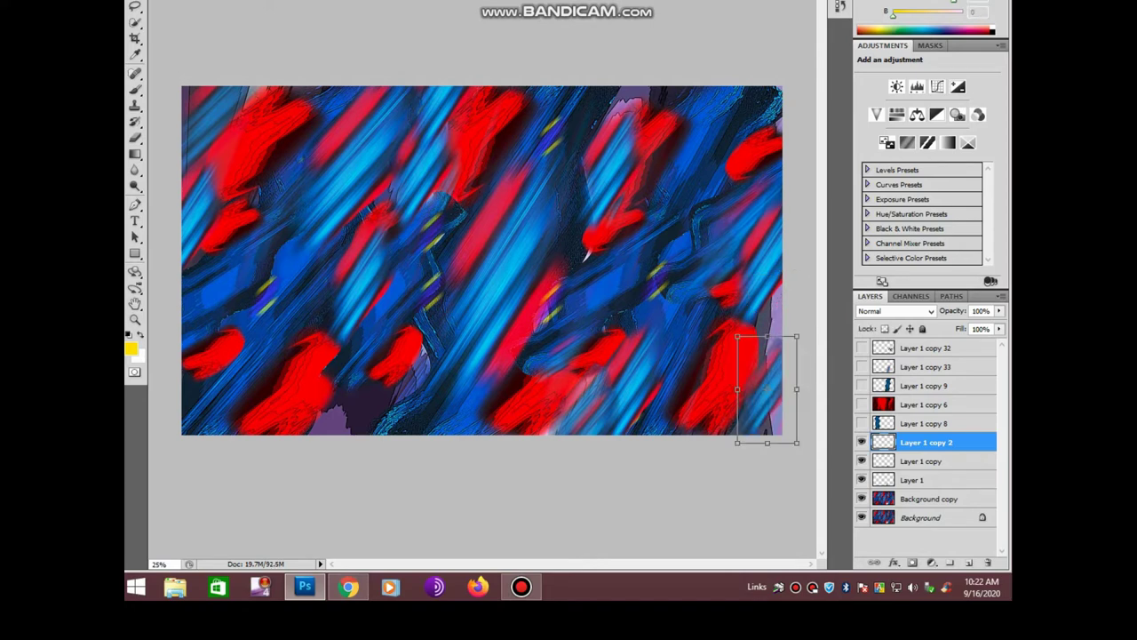
mouse_move(804, 448)
mouse_down()
mouse_move(786, 457)
mouse_move(816, 485)
mouse_up()
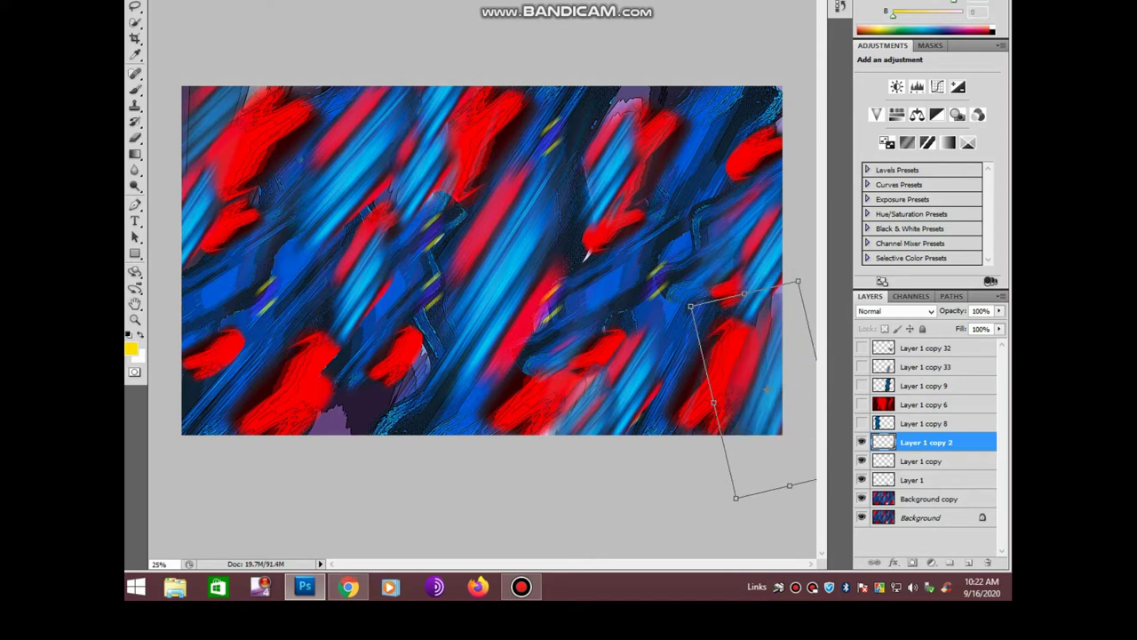
key(Return)
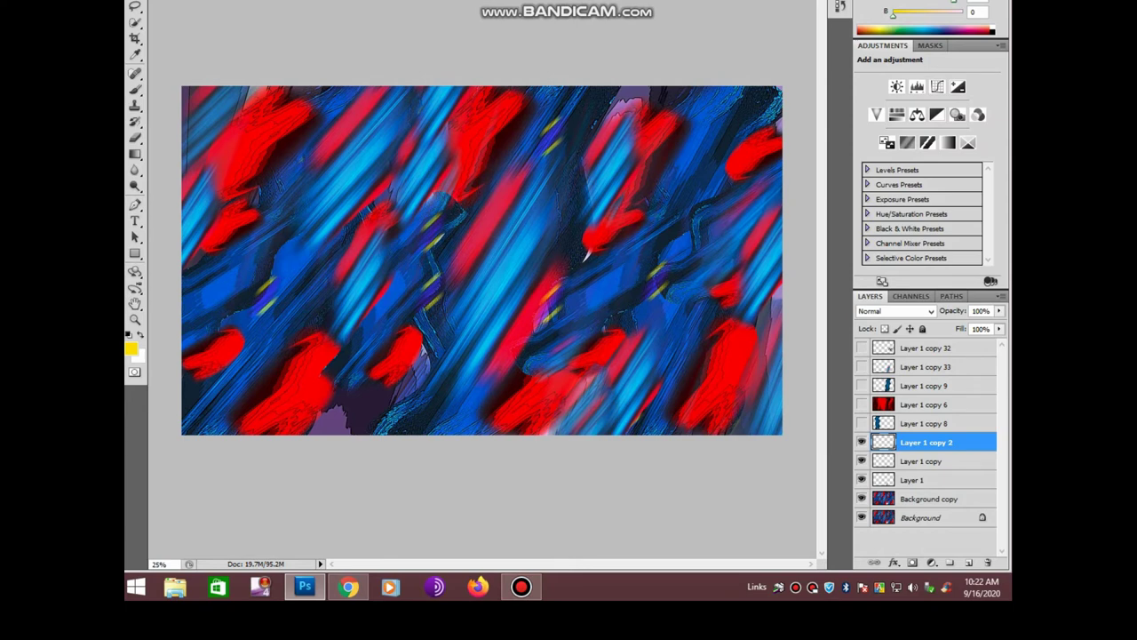
key(ctrl+shift+e)
key(ctrl+j)
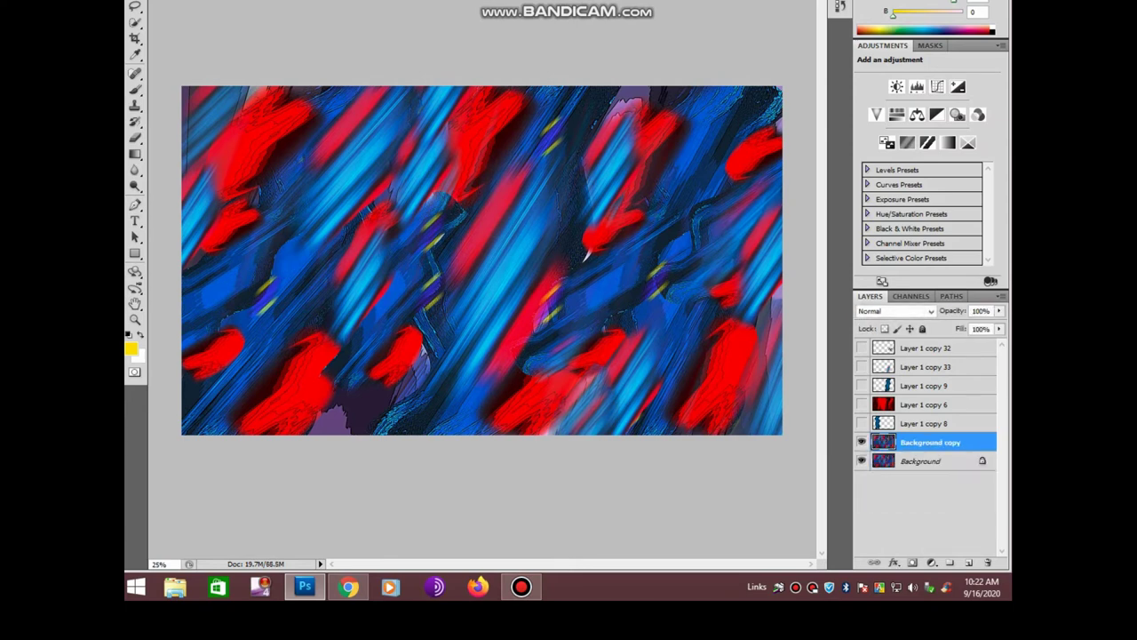
key(alt+i)
click(214, 102)
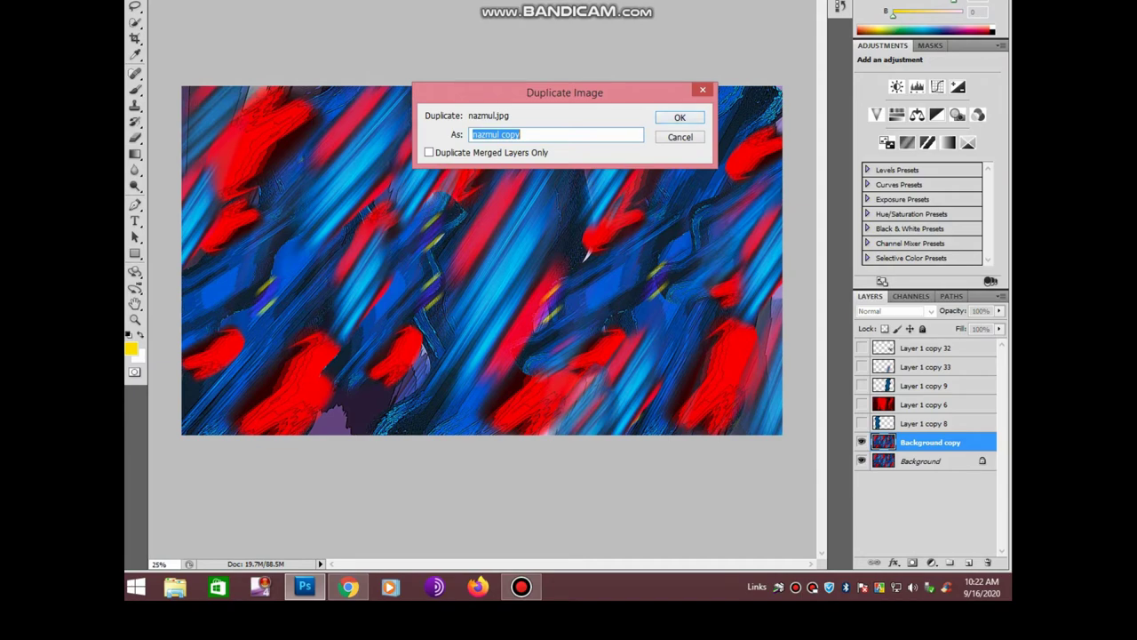
key(Return)
key(ctrl+u)
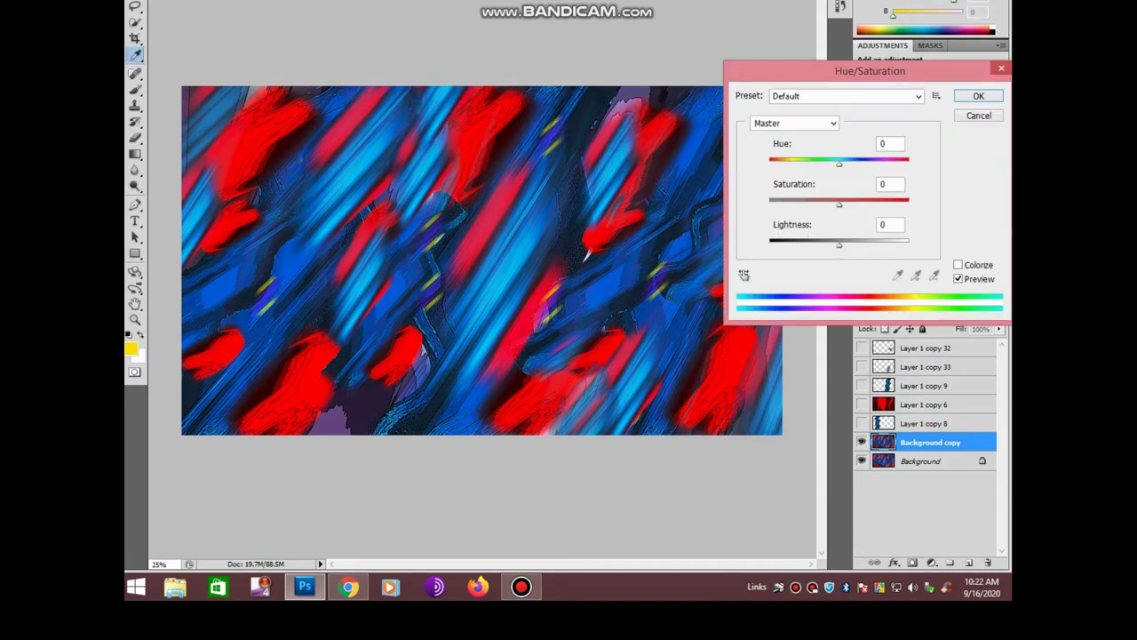
key(shift+Up)
key(shift+Up)
key(shift+Up)
key(shift+Up)
key(shift+Up)
key(shift+Up)
key(shift+Down)
key(shift+Down)
key(shift+Down)
key(shift+Down)
key(shift+Down)
key(shift+Down)
key(Down)
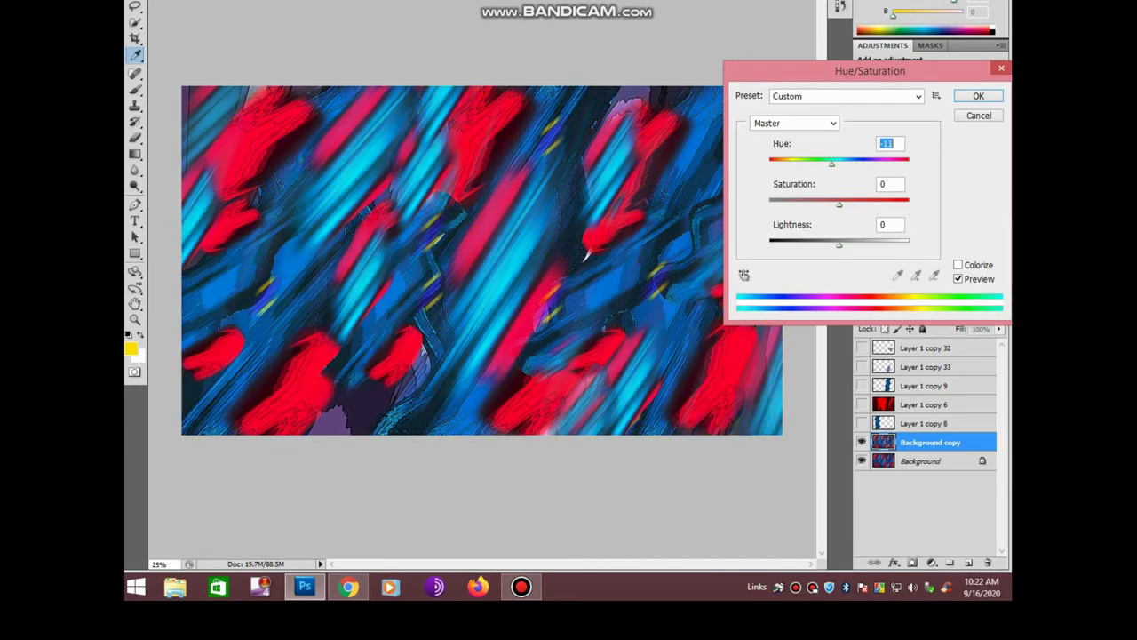
key(shift+Up)
key(shift+Up)
key(shift+Up)
key(Down)
key(Down)
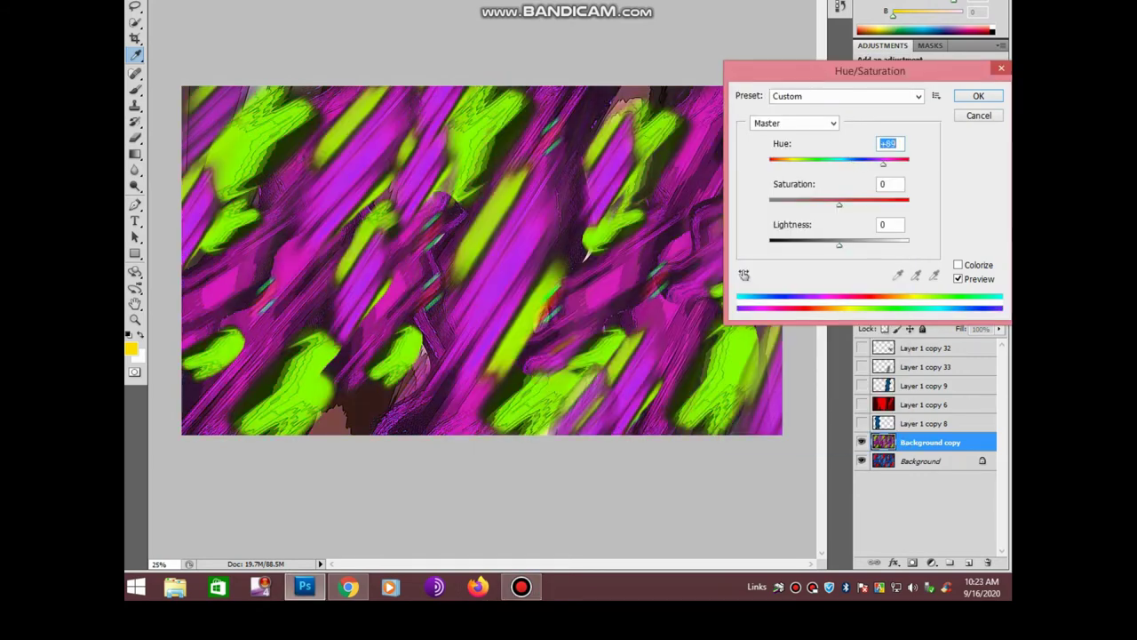
key(Down)
key(Down)
key(Down)
key(Up)
key(Up)
key(Up)
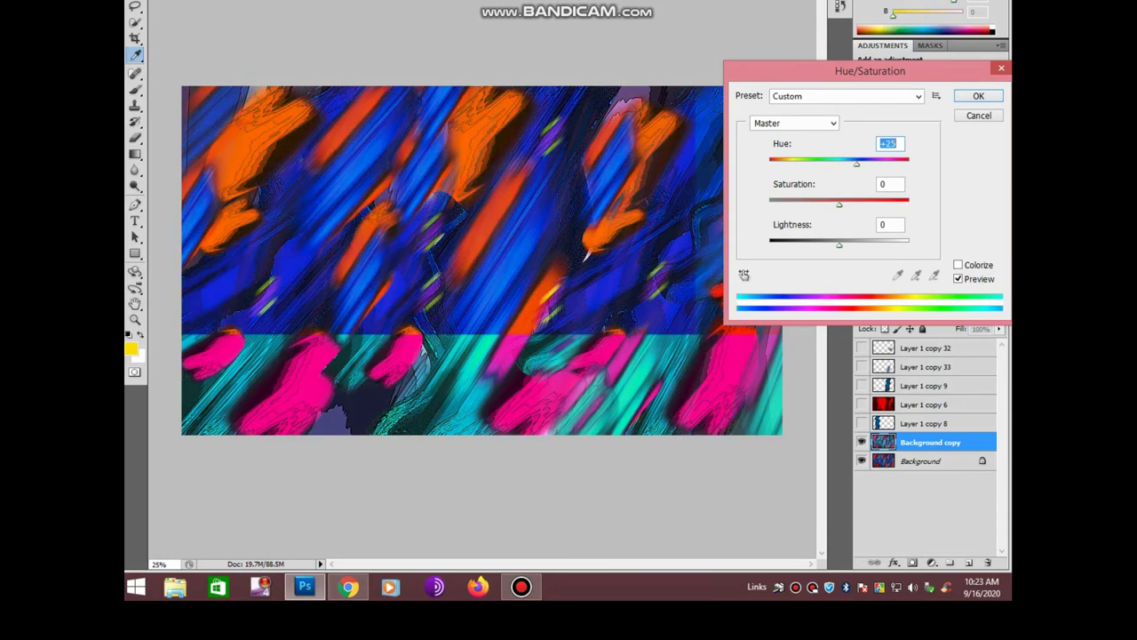
key(Up)
key(Up)
key(Up)
key(Up)
key(Up)
key(Up)
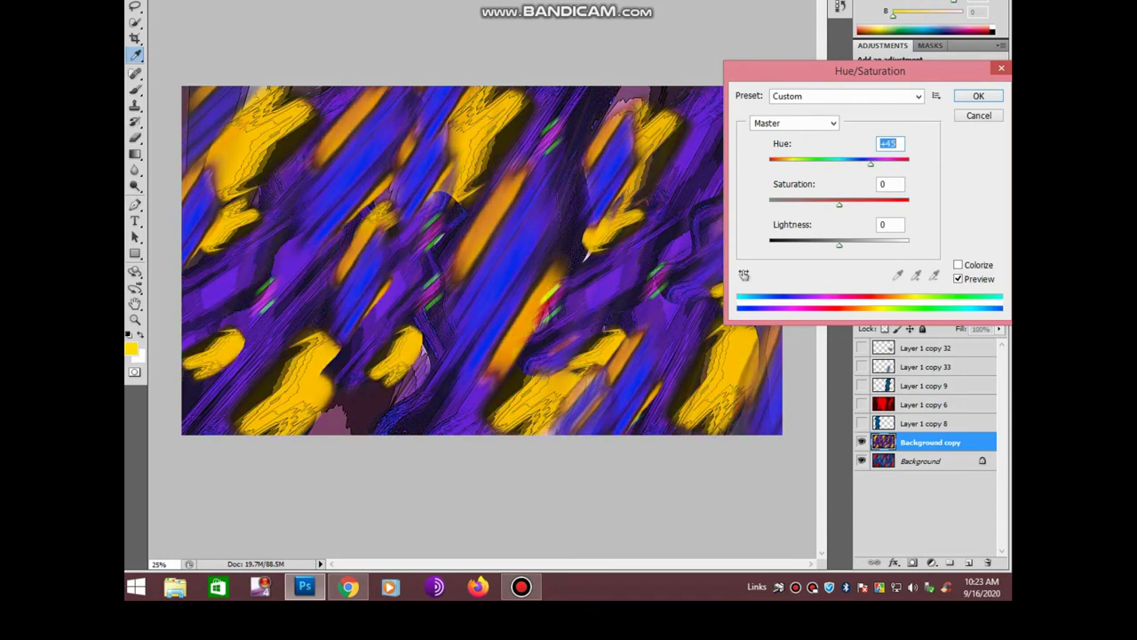
key(Up)
key(Up)
key(Up)
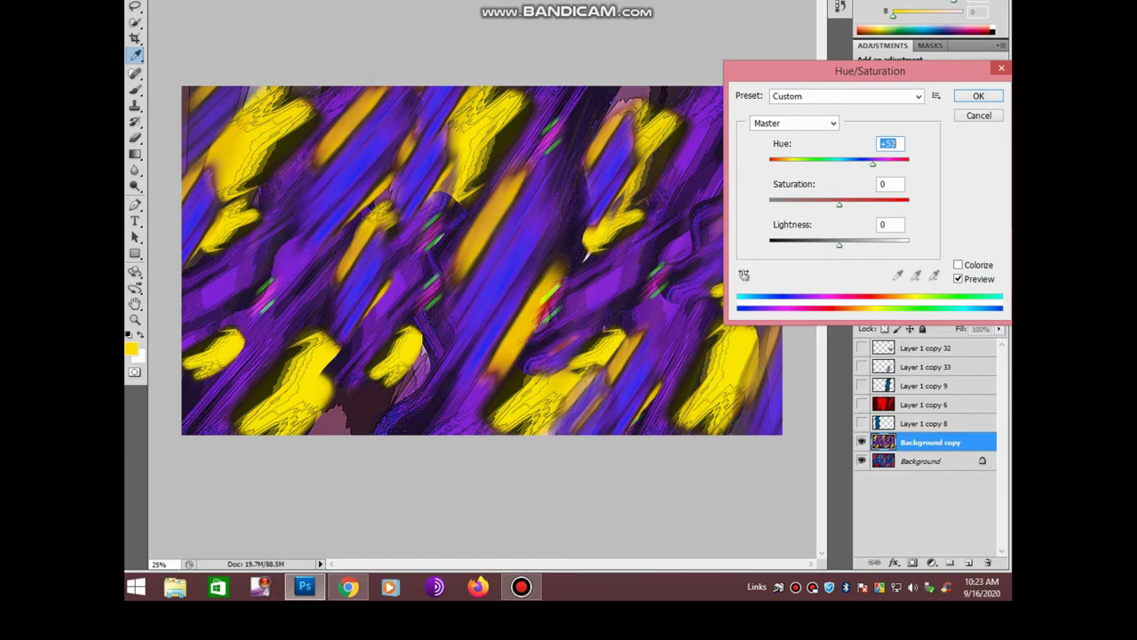
key(Down)
key(Down)
key(Down)
key(shift+Down)
key(shift+Down)
key(shift+Down)
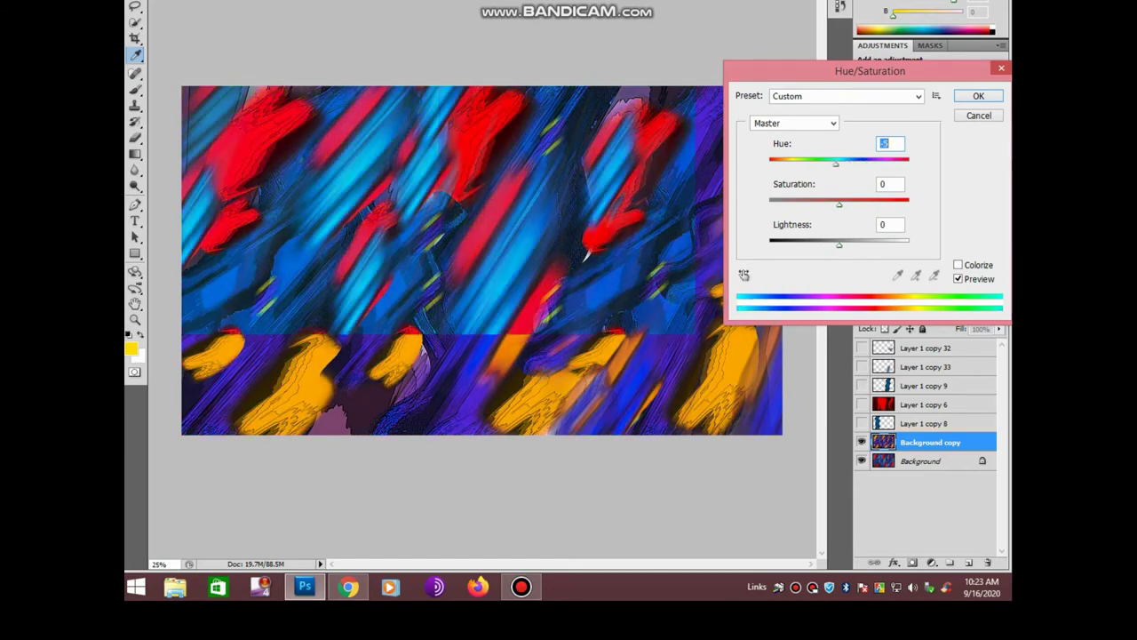
key(shift+Down)
key(shift+Down)
key(shift+Down)
key(shift+Down)
key(shift+Down)
key(shift+Down)
key(shift+Down)
key(shift+Down)
key(shift+Down)
key(shift+Up)
key(shift+Up)
key(shift+Up)
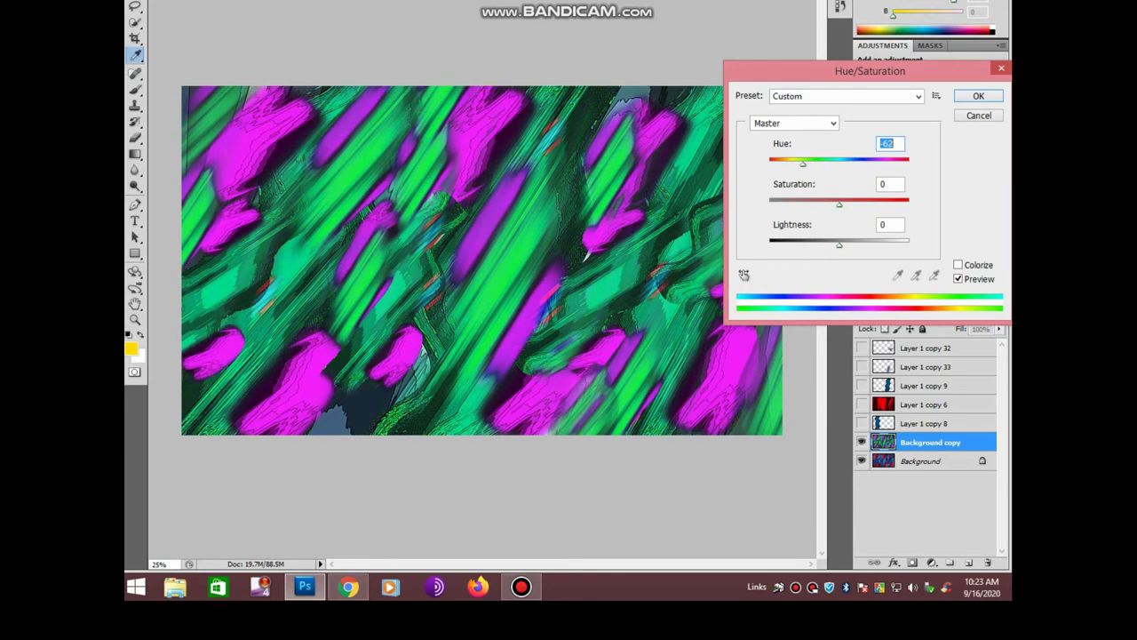
key(Escape)
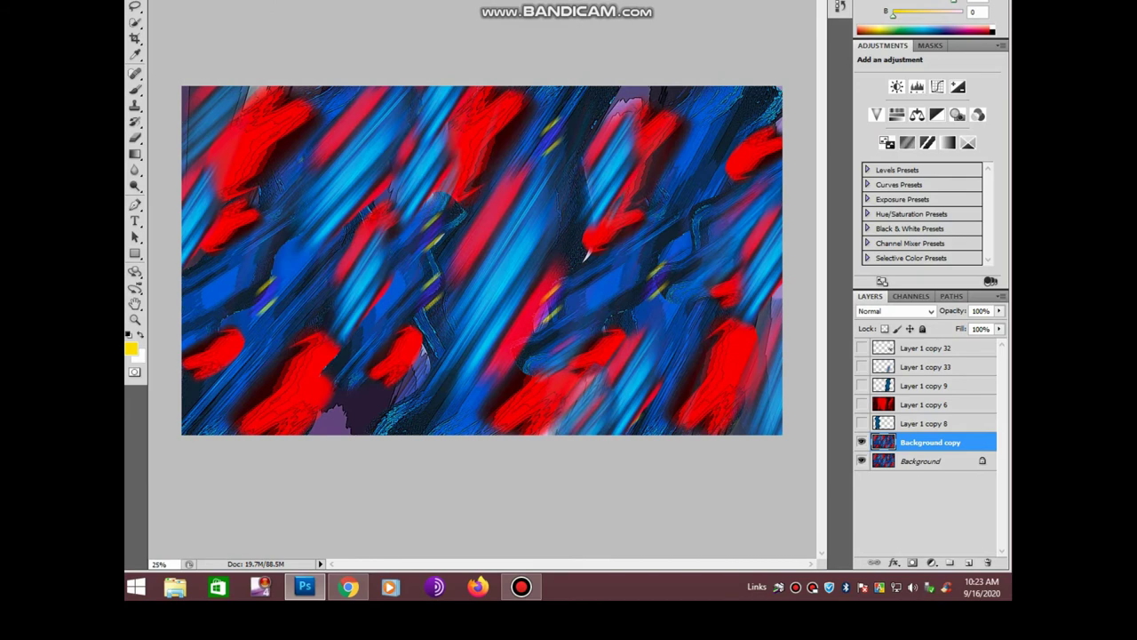
Duplicate the background copy and open the Filter Gallery on Poster Edges, fitting the preview
key(ctrl+j)
key(alt+t)
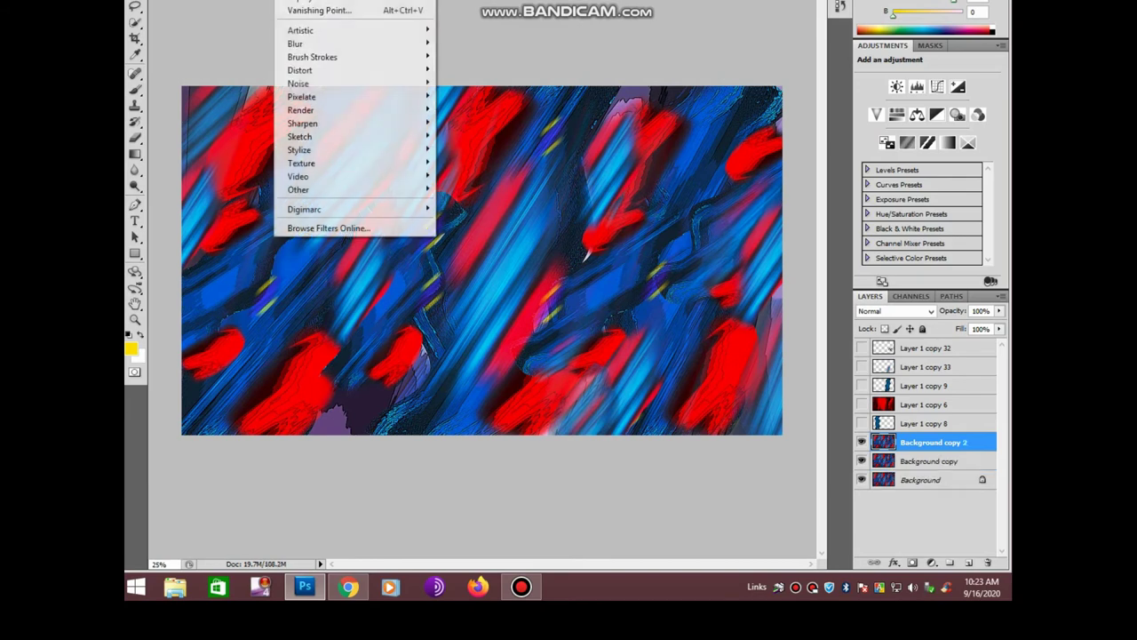
key(Up)
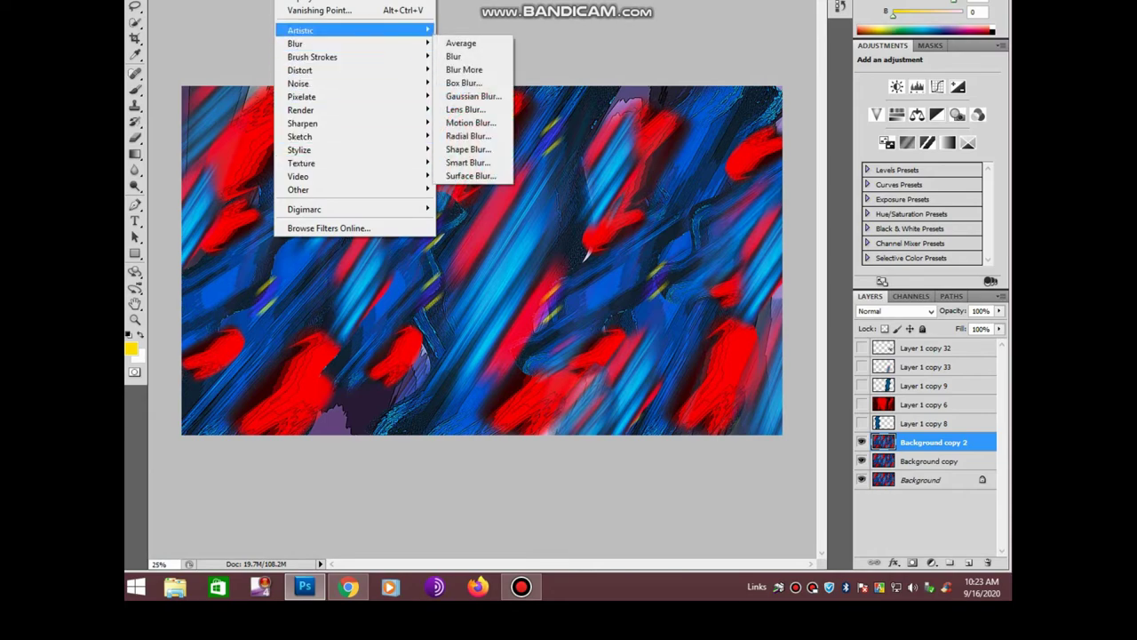
key(Right)
key(Up)
key(Up)
key(Up)
key(Up)
key(Return)
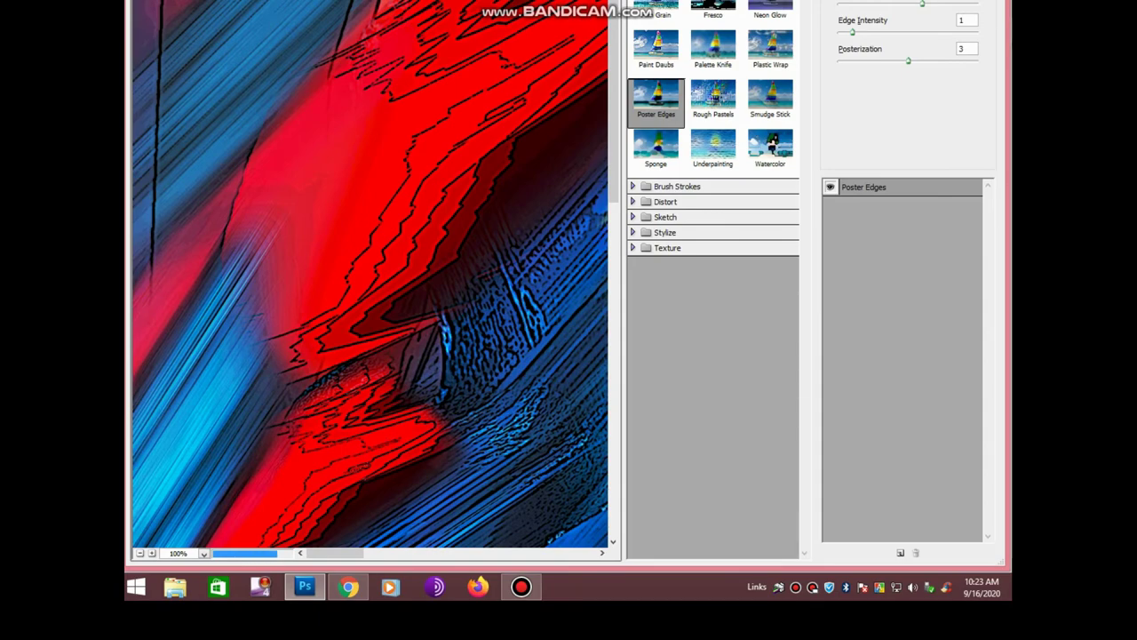
click(139, 553)
key(ctrl+minus)
key(ctrl+minus)
key(ctrl+minus)
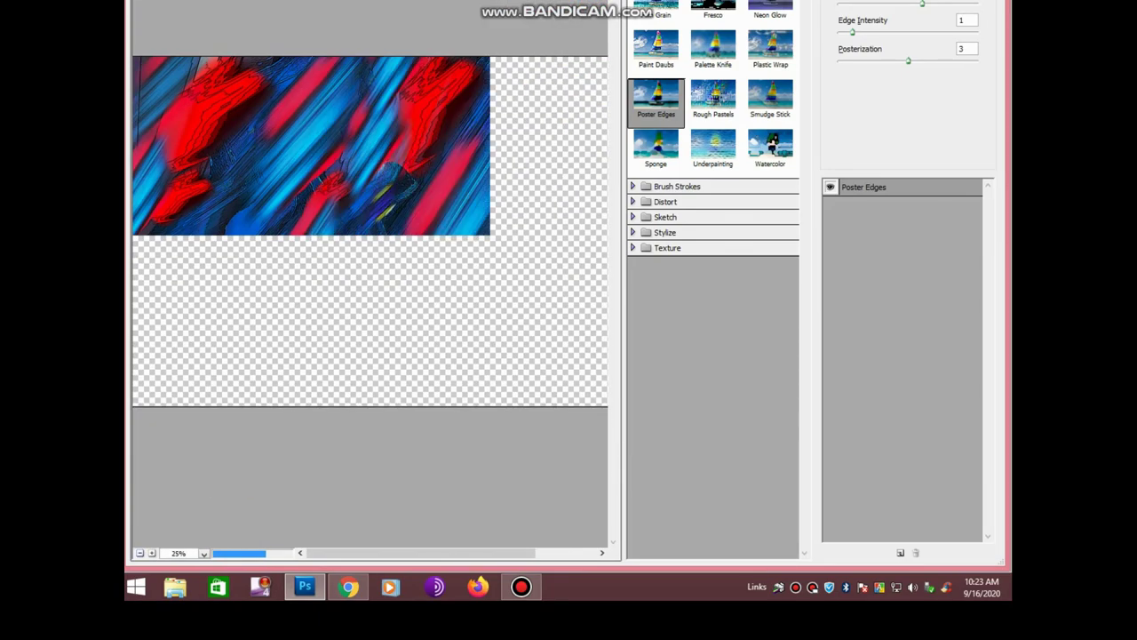
key(Up)
key(Up)
key(Up)
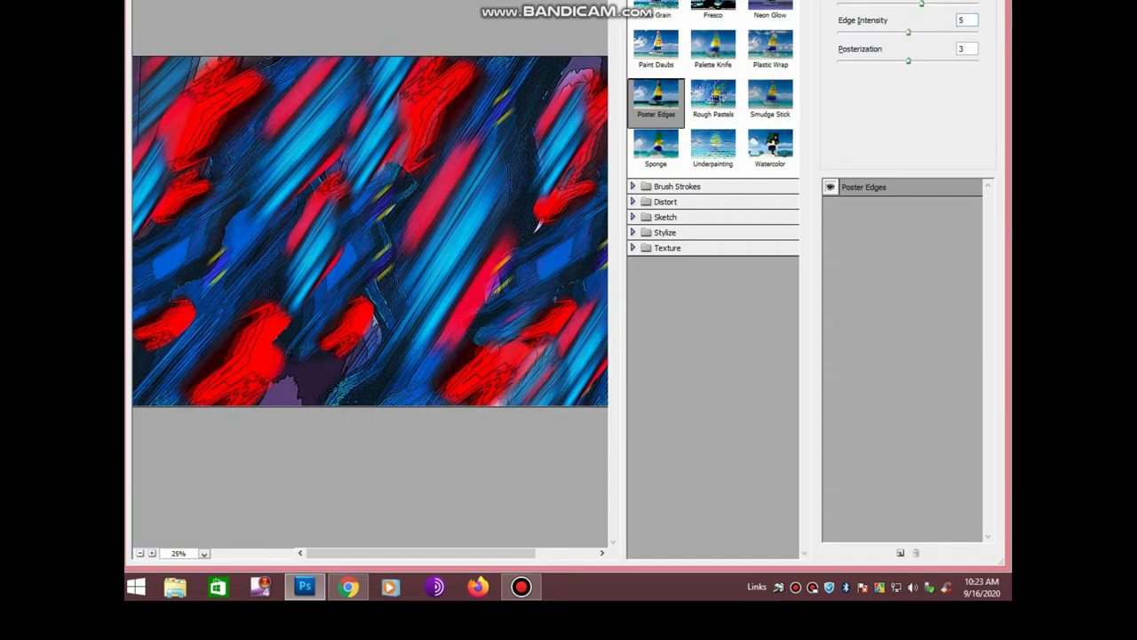
Switch to Plastic Wrap, lower its highlight strength and smoothness, and apply it
click(771, 48)
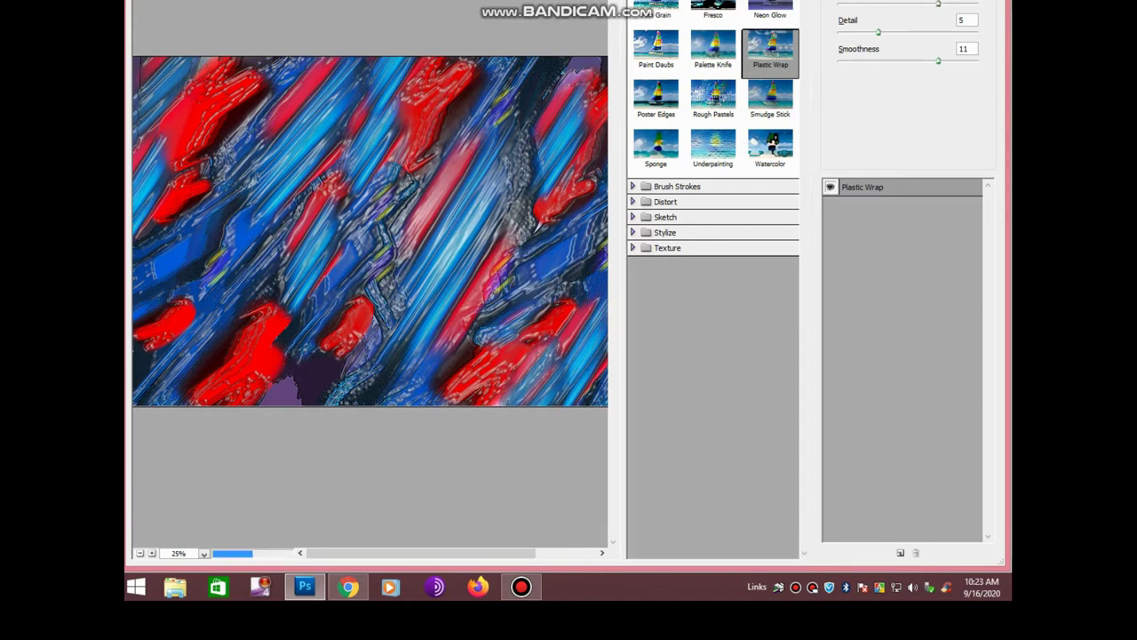
drag(943, 4, 921, 4)
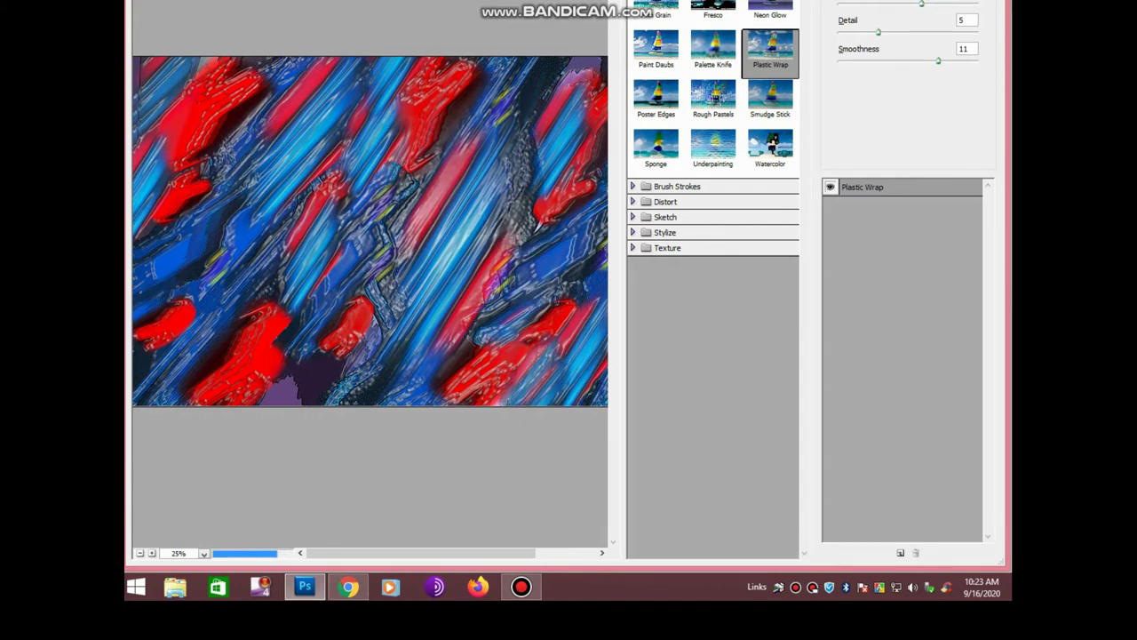
drag(938, 61, 906, 60)
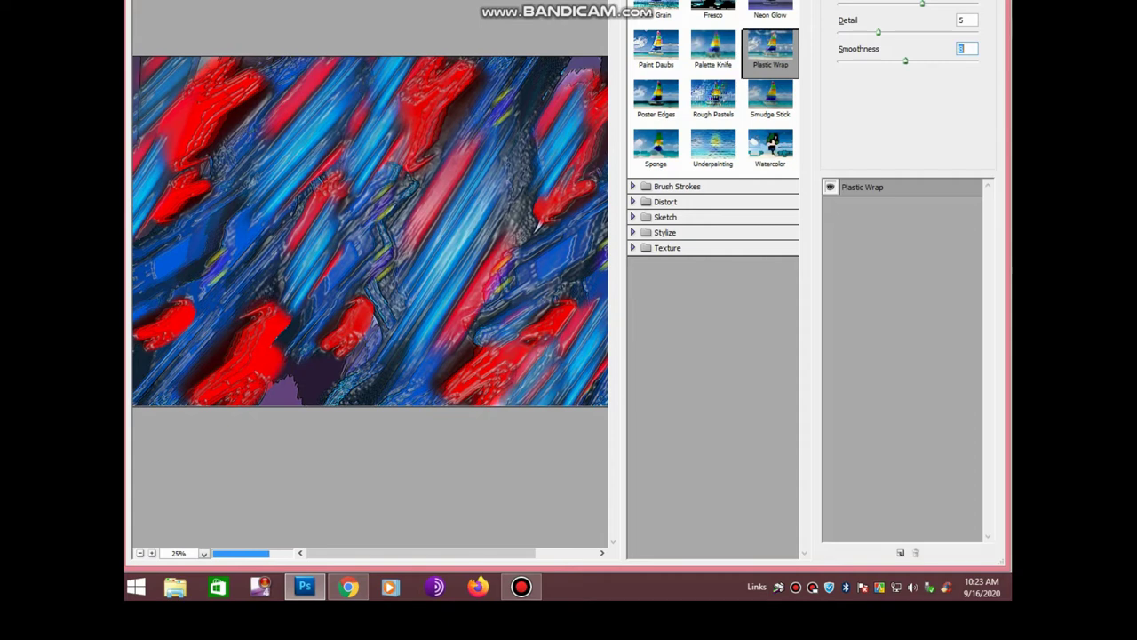
key(Up)
key(Up)
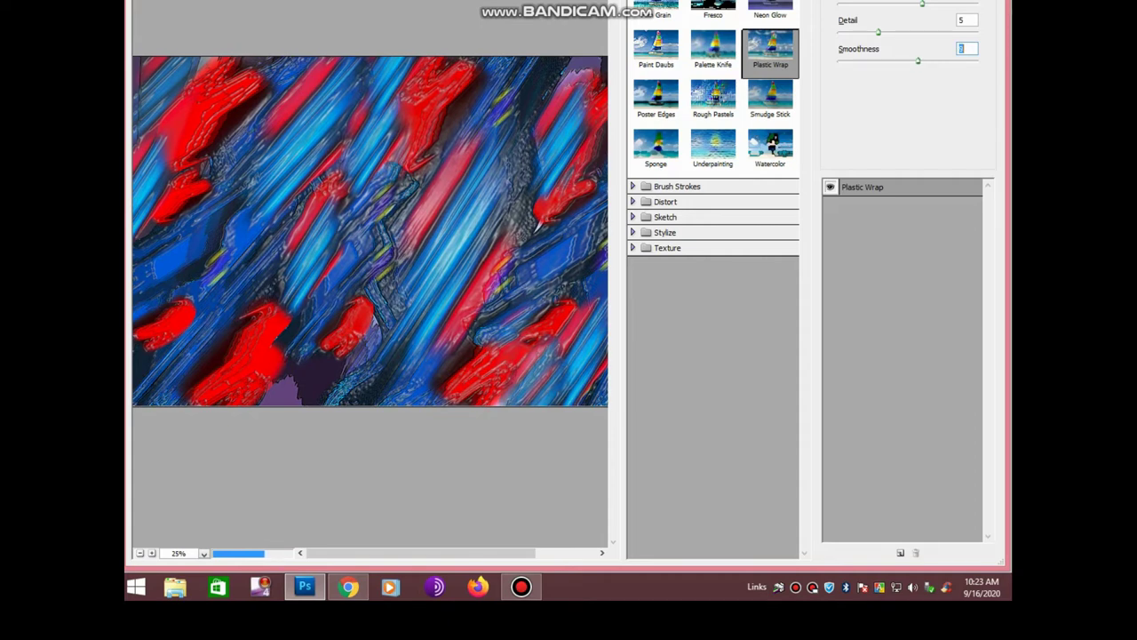
key(Return)
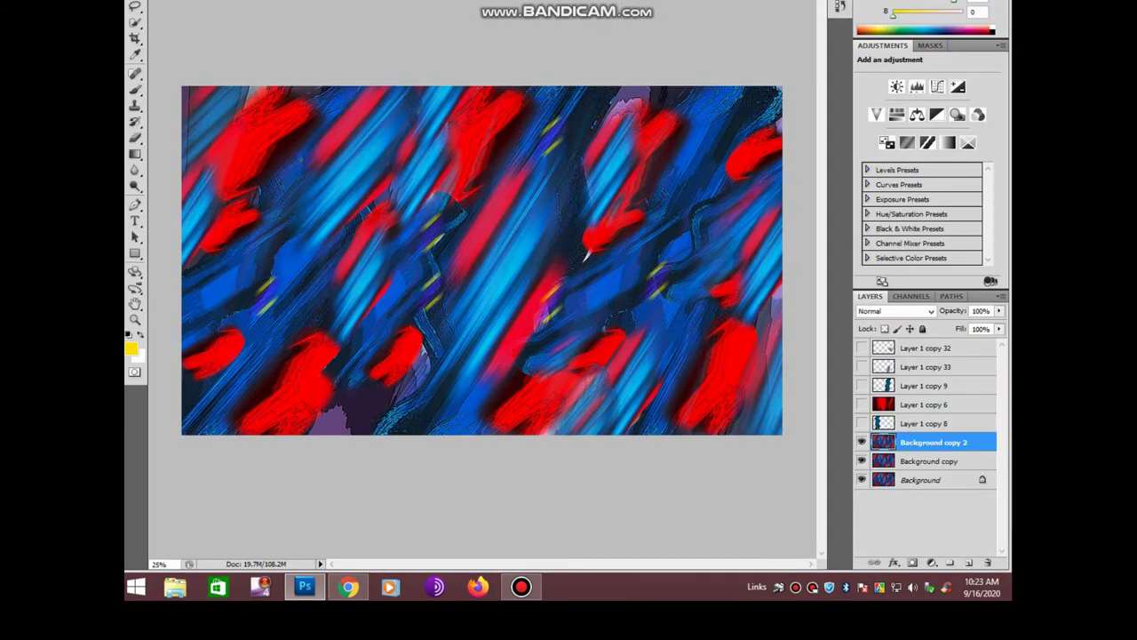
Duplicate the textured layer and apply an S-curve that lifts upper midtones and darkens shadows
key(z)
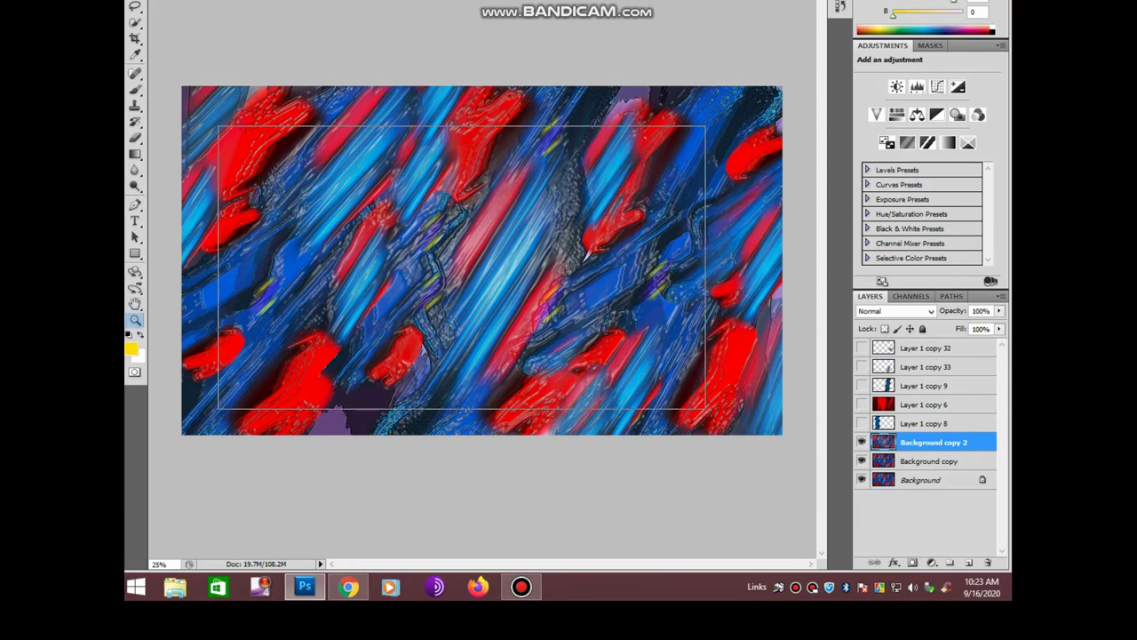
key(ctrl+plus)
key(ctrl+minus)
key(ctrl+j)
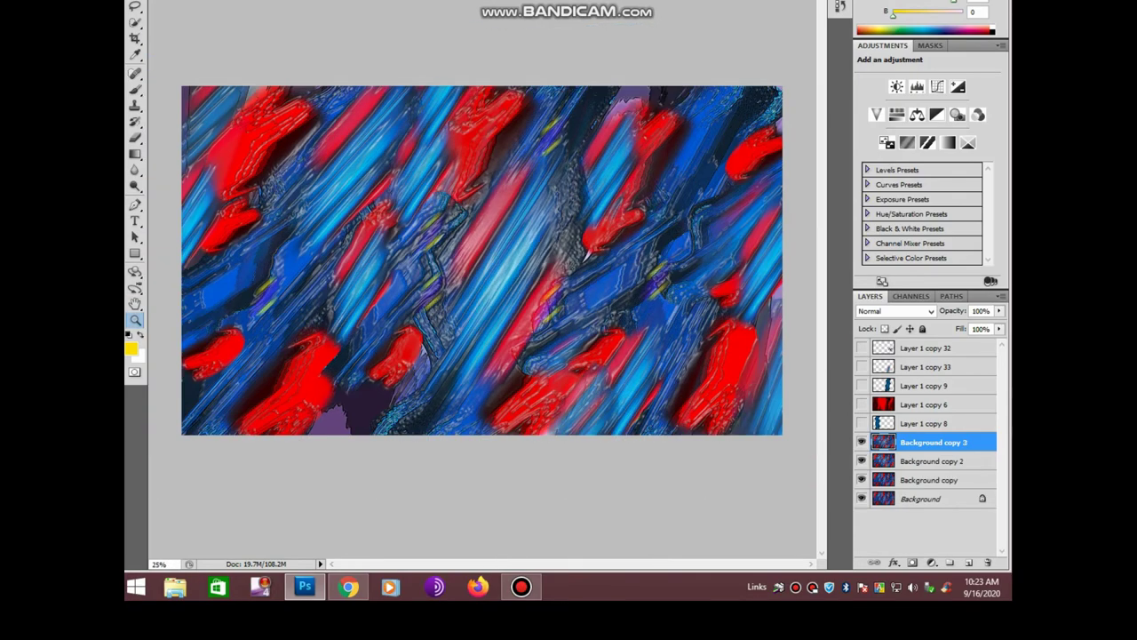
key(ctrl+m)
drag(822, 300, 822, 285)
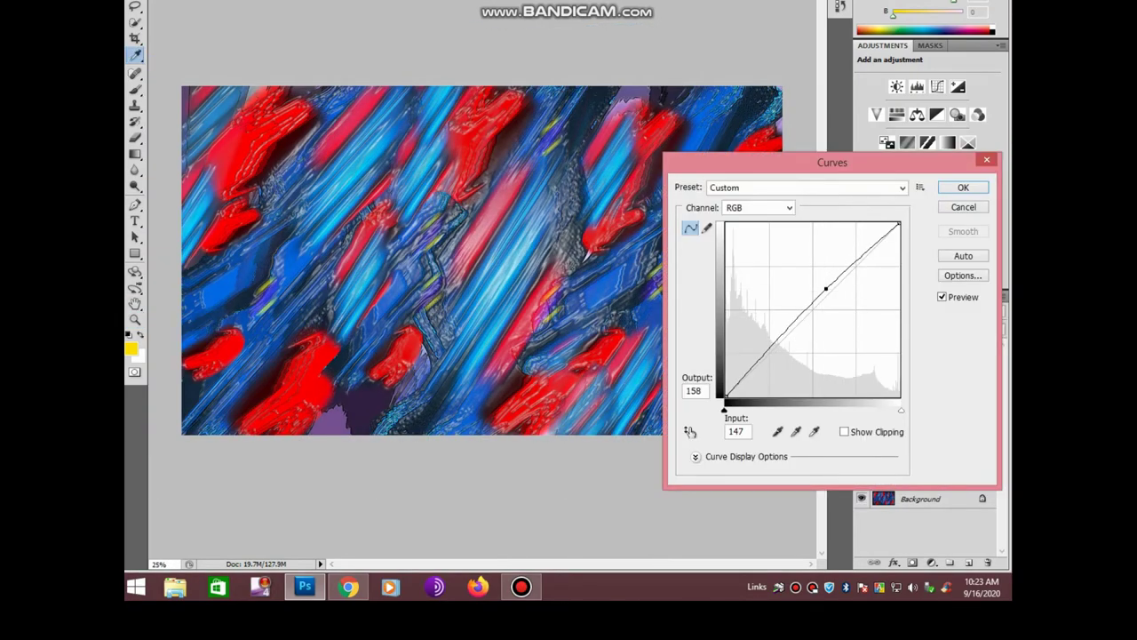
drag(782, 341, 782, 349)
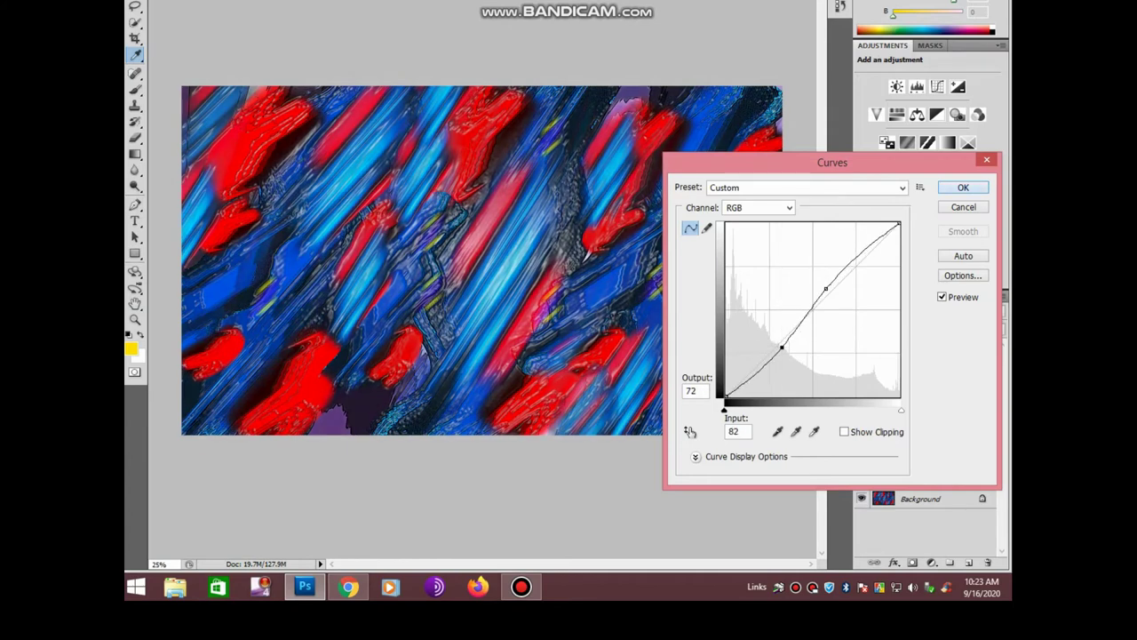
key(Return)
Duplicate the contrast-boosted layer as Background copy 4 and select the Dodge Tool
click(275, 333)
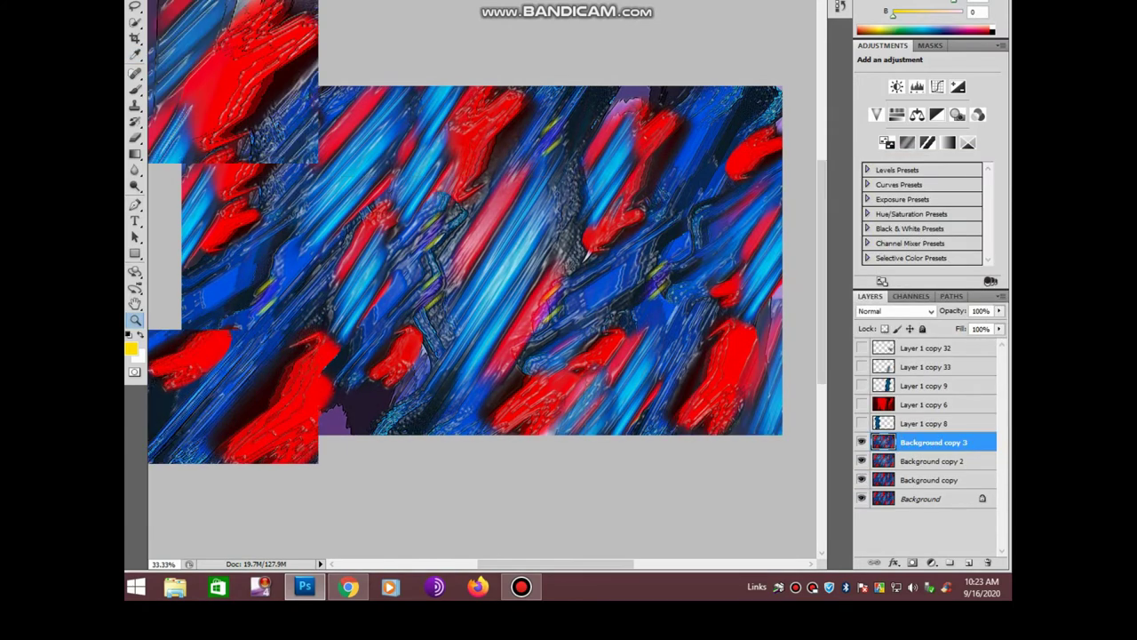
key(ctrl+j)
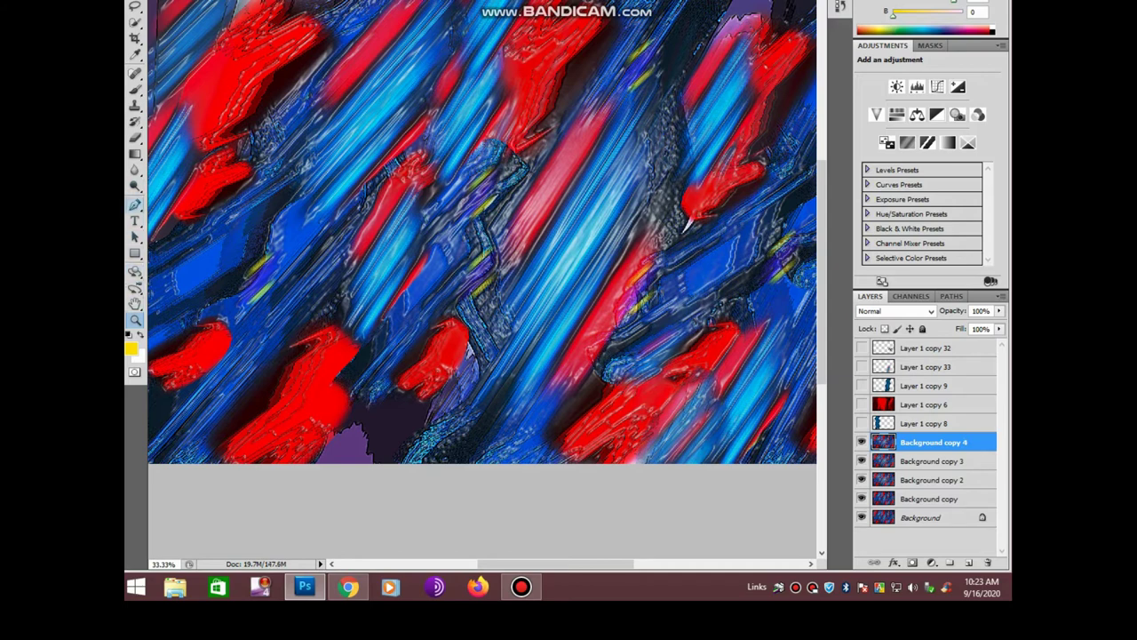
click(135, 187)
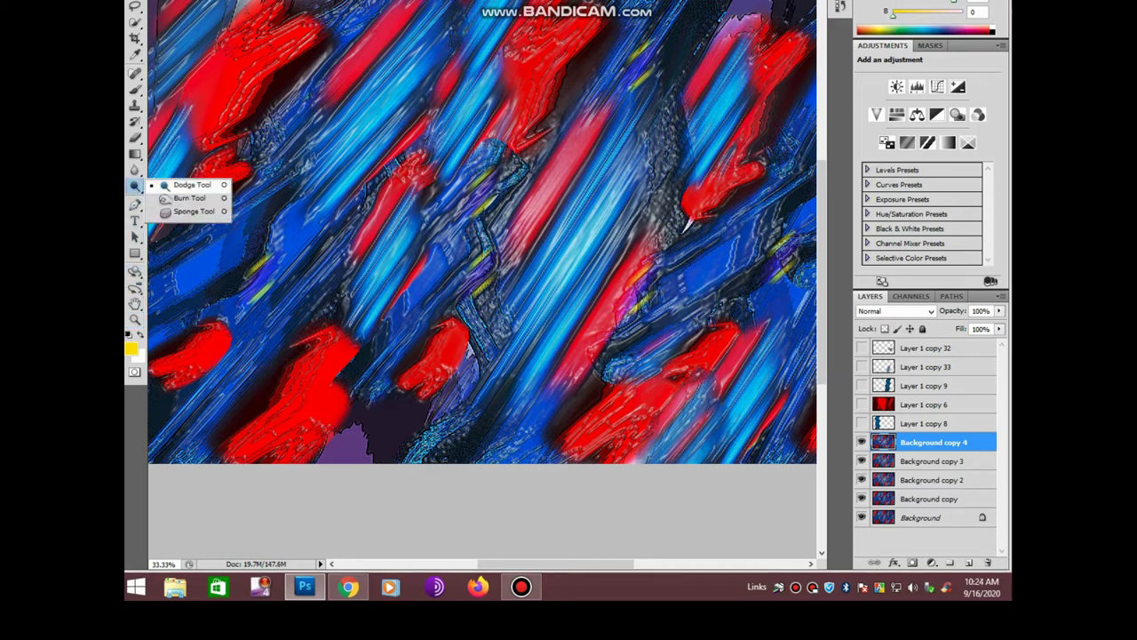
click(178, 184)
Enlarge the dodge brush to about 160 px
right_click(436, 229)
drag(492, 258, 505, 258)
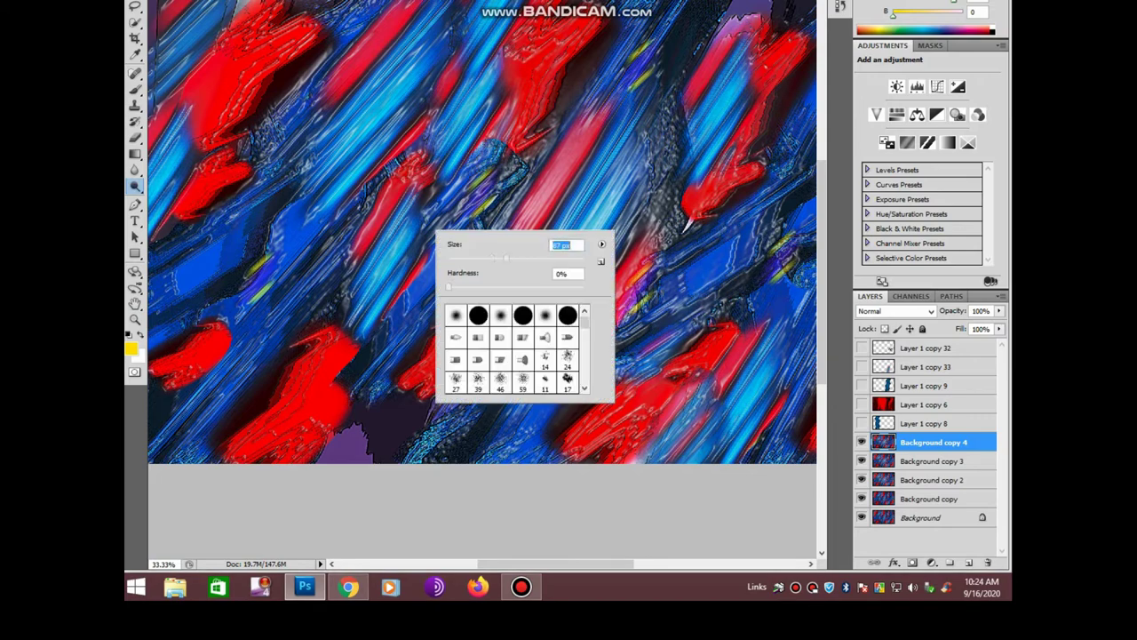
key(Return)
drag(618, 194, 546, 235)
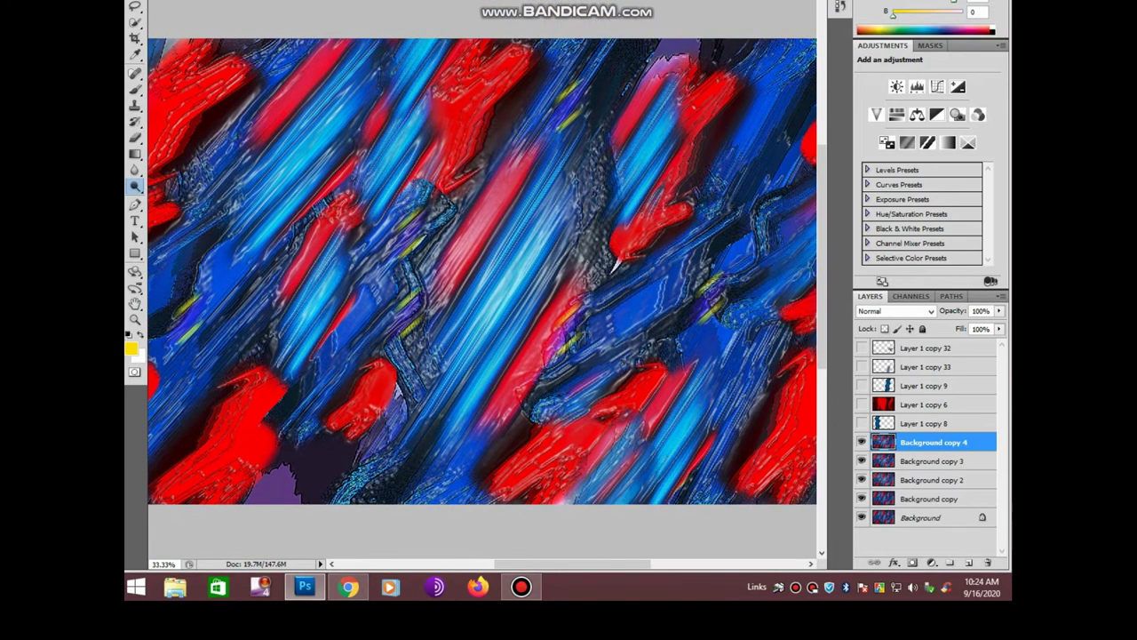
right_click(546, 235)
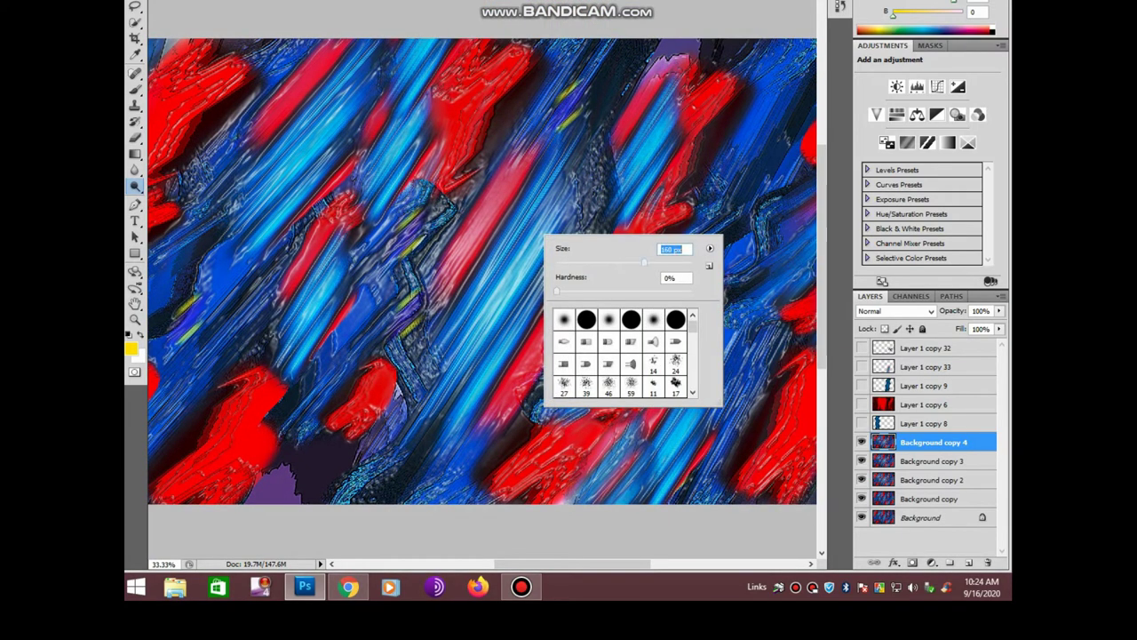
key(Return)
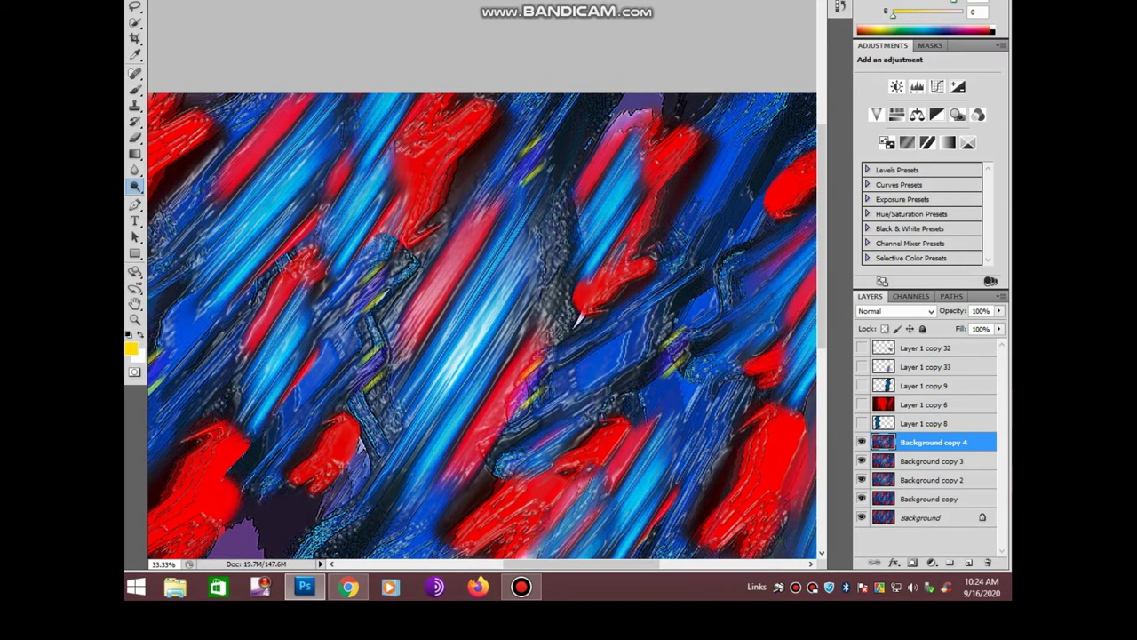
Pan around the zoomed image to view its corners and edges
mouse_move(624, 176)
mouse_down()
mouse_move(586, 231)
mouse_move(542, 267)
mouse_up()
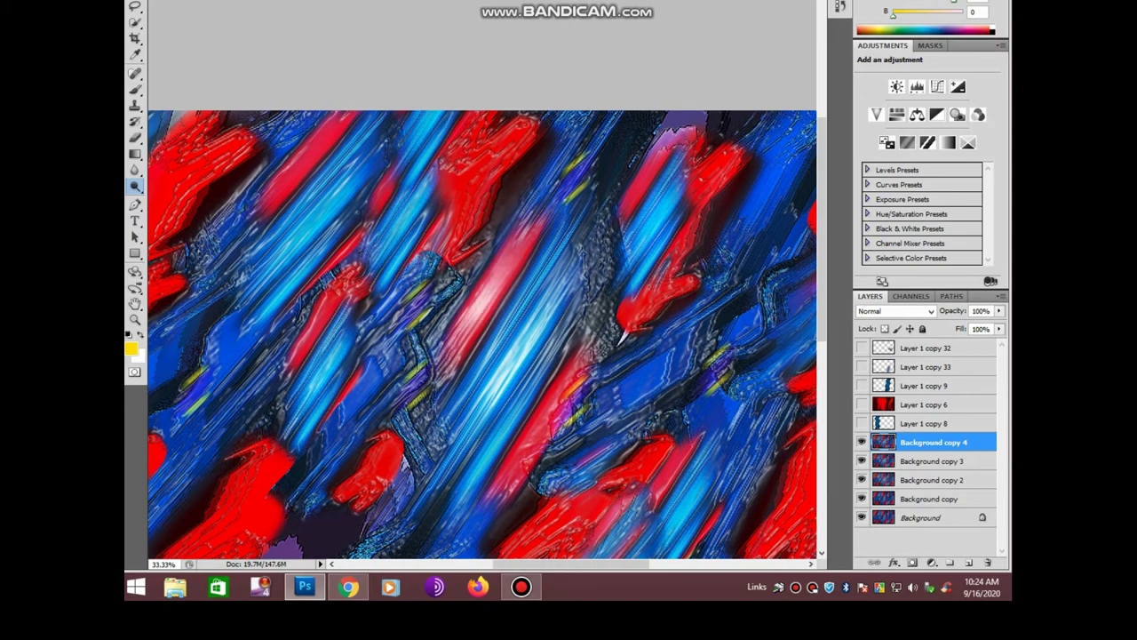
drag(485, 302, 679, 218)
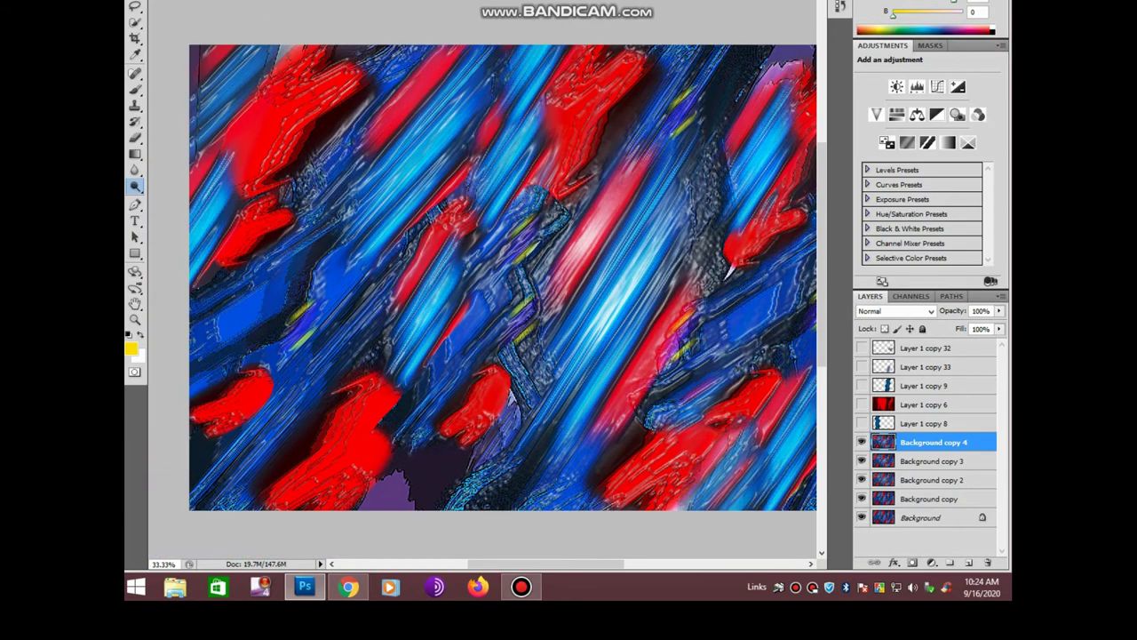
drag(418, 253, 510, 145)
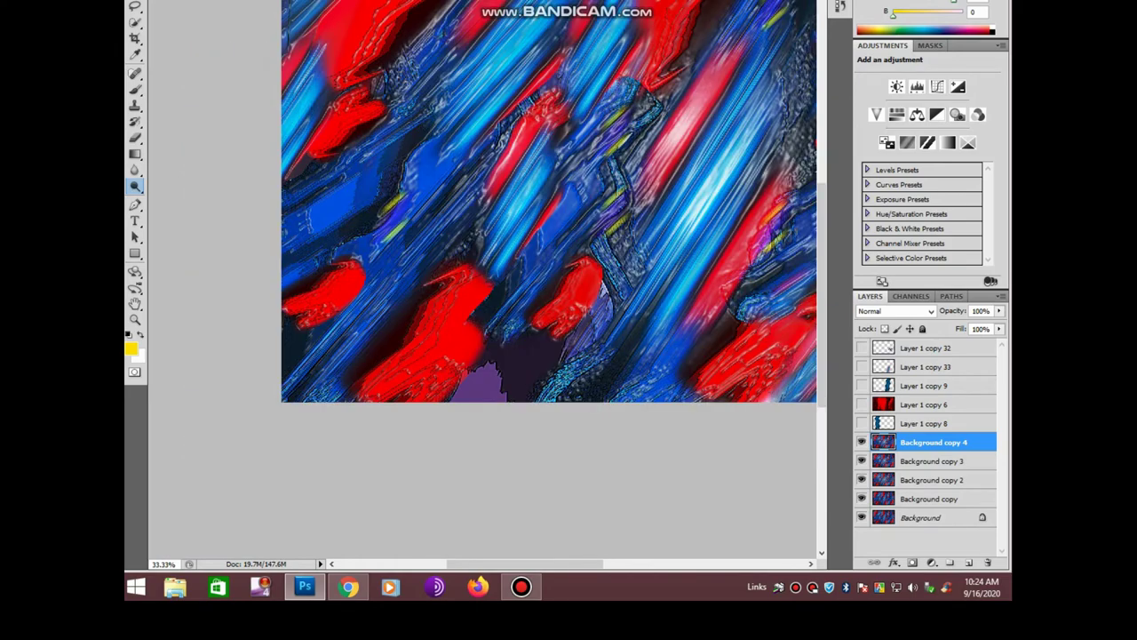
mouse_move(533, 222)
mouse_down()
mouse_move(597, 251)
mouse_move(545, 289)
mouse_up()
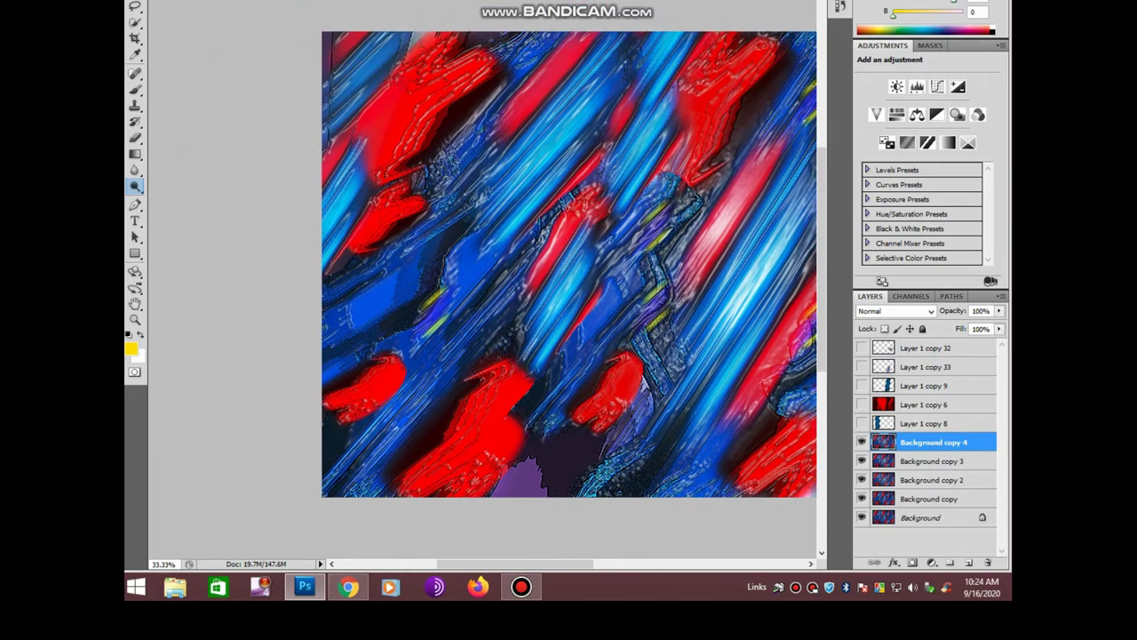
drag(524, 207, 483, 341)
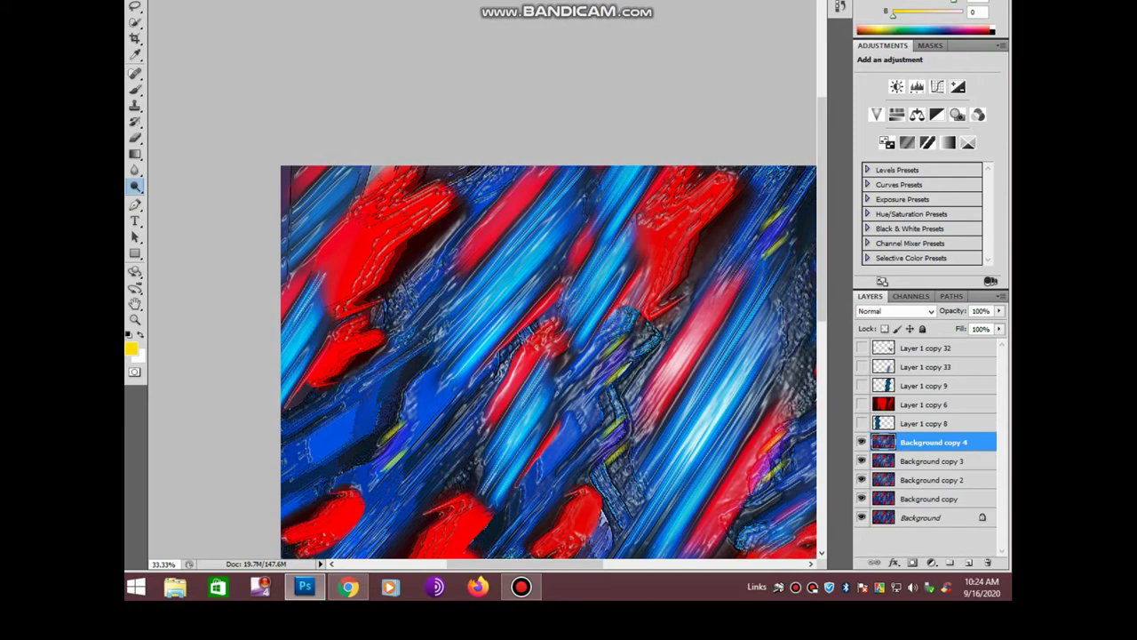
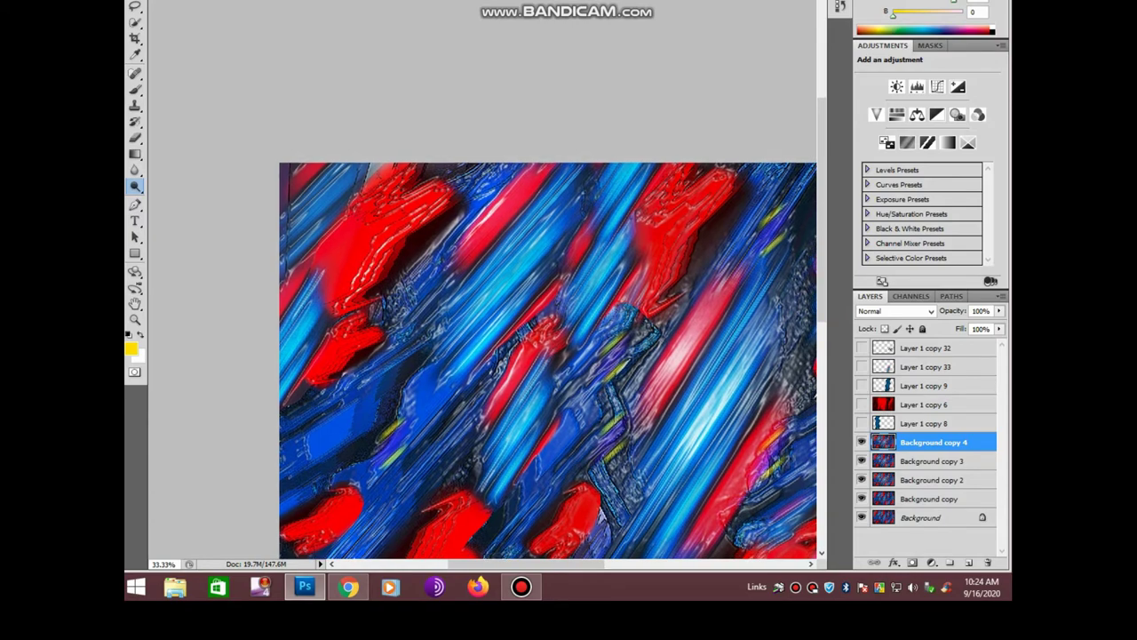
Pan across the streak background, then bring up the dodge, burn and sponge tool flyout
drag(349, 375, 189, 198)
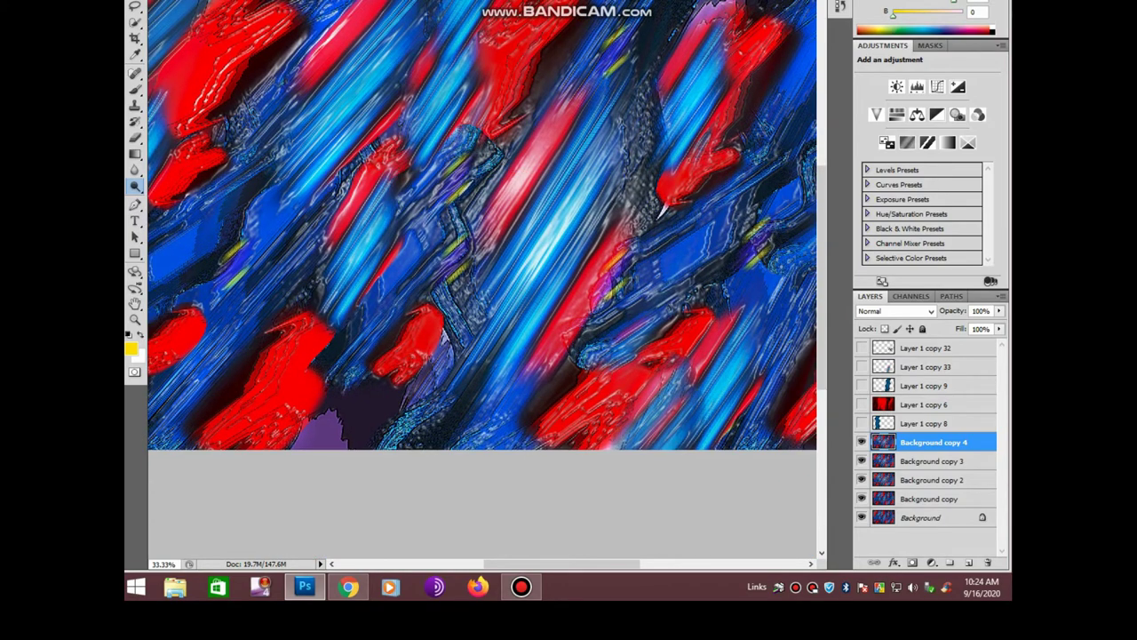
scroll(482, 226, right, 3)
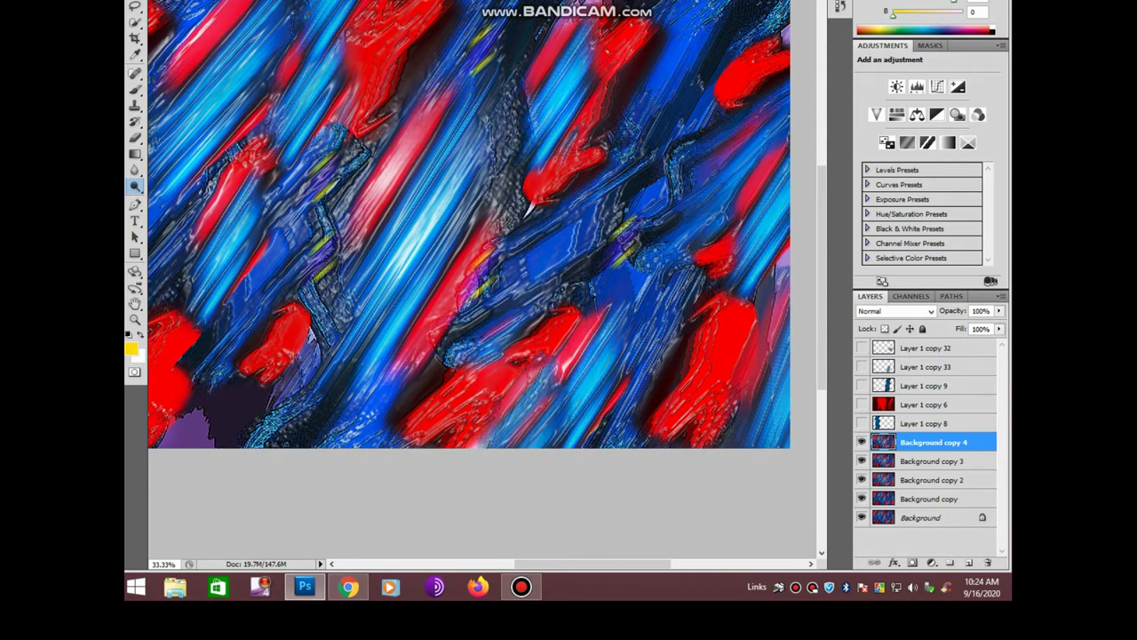
scroll(469, 225, right, 2)
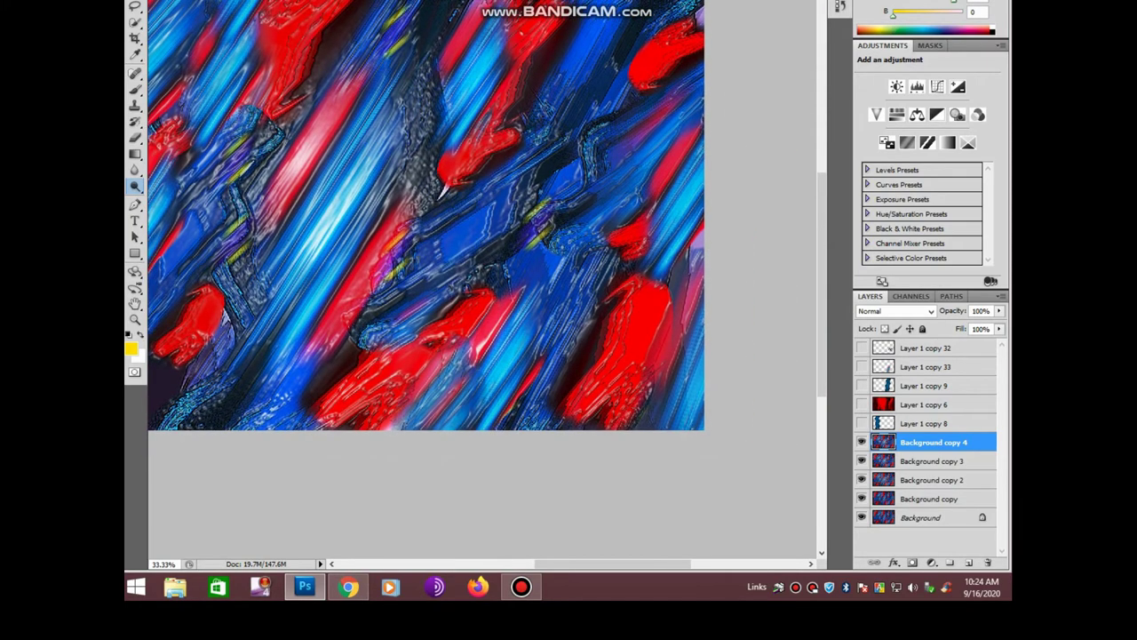
scroll(469, 224, up, 2)
scroll(469, 224, right, 2)
scroll(469, 224, up, 2)
scroll(469, 225, right, 1)
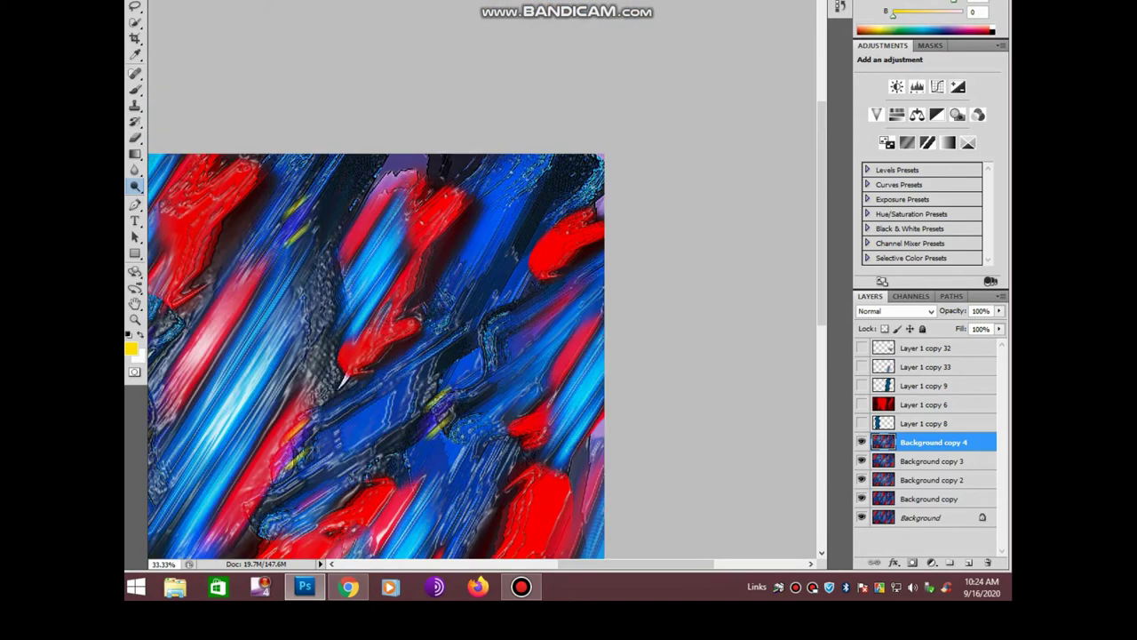
scroll(469, 225, up, 1)
scroll(469, 225, left, 2)
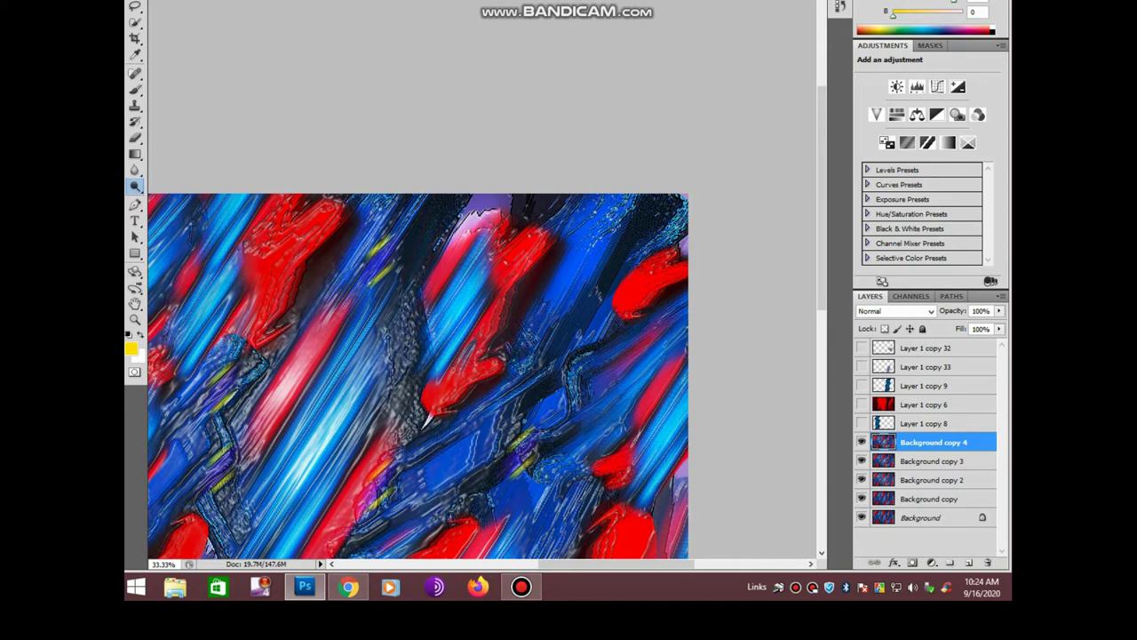
scroll(480, 365, left, 3)
scroll(479, 364, down, 1)
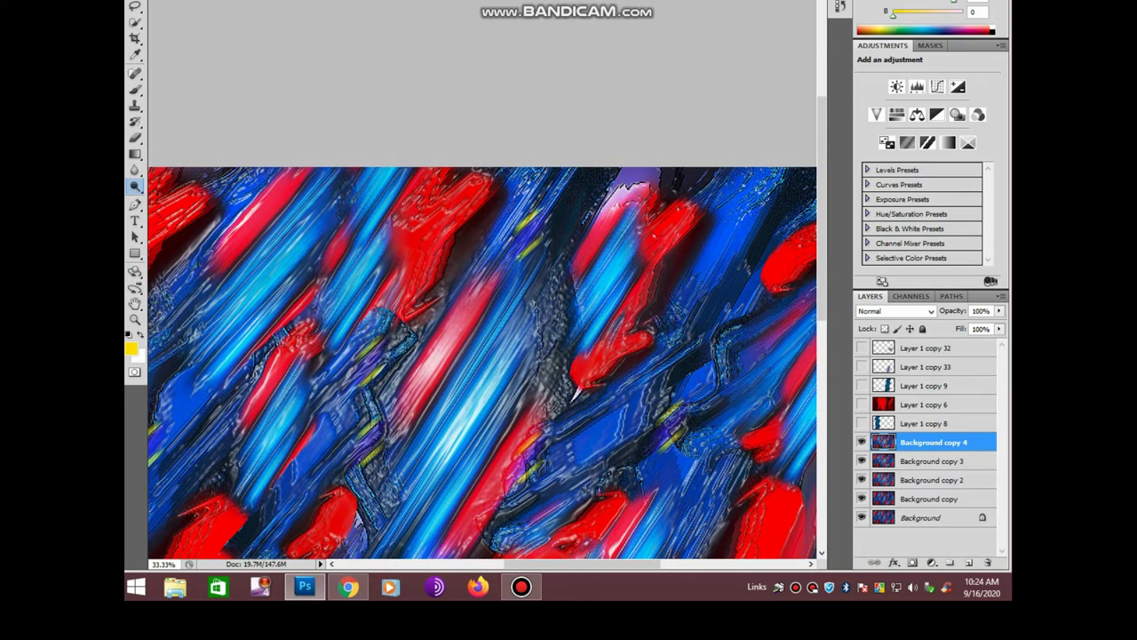
scroll(479, 355, left, 1)
scroll(480, 356, down, 1)
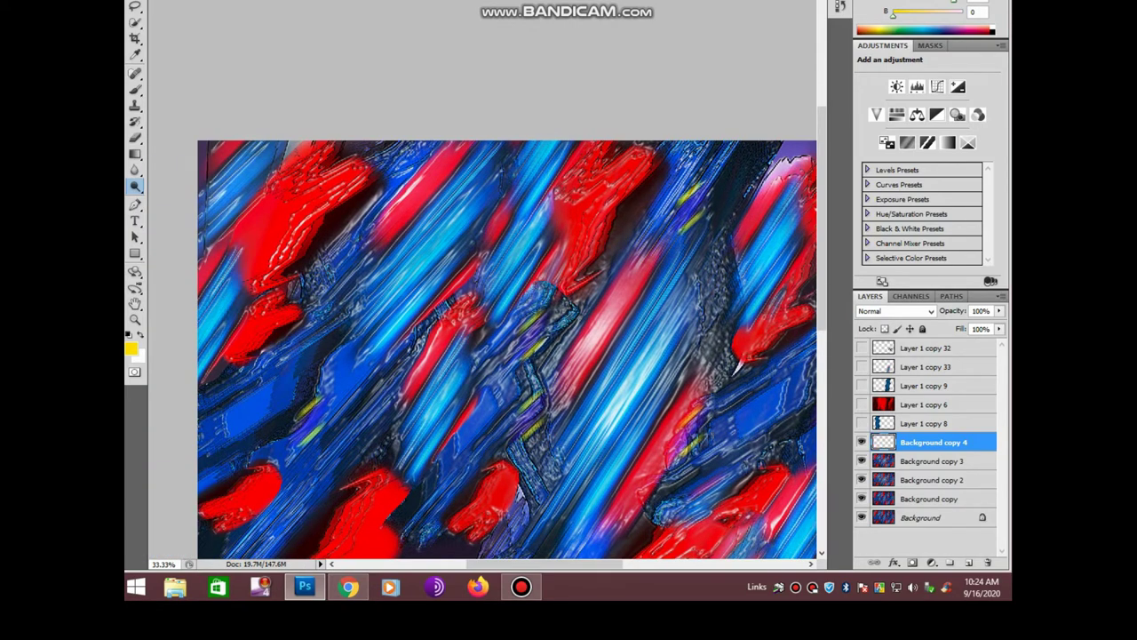
scroll(506, 347, down, 4)
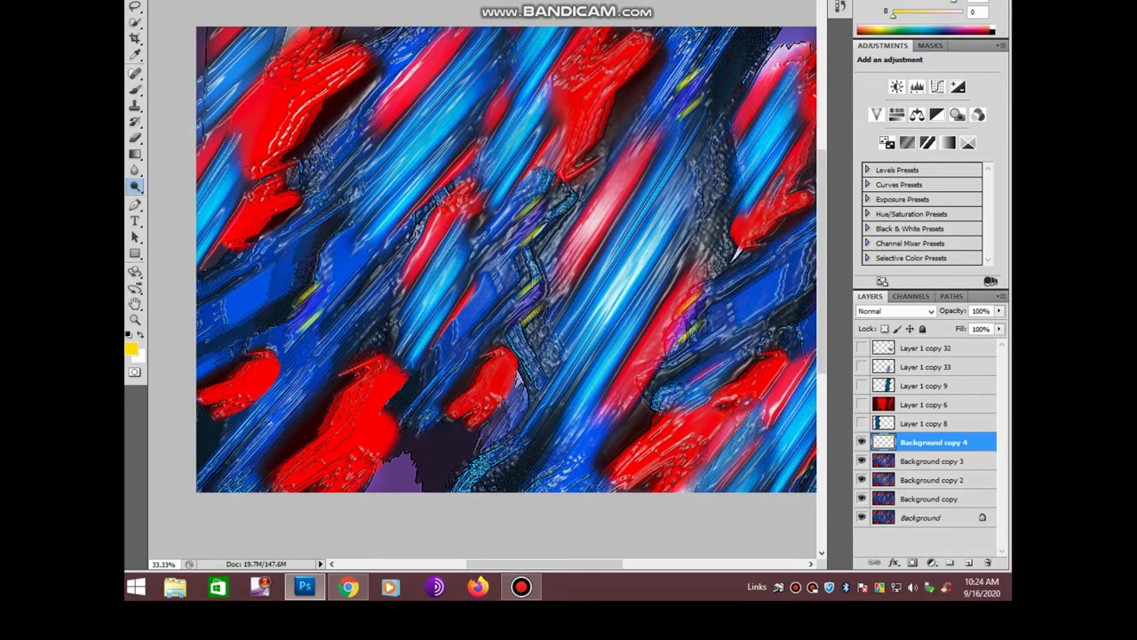
scroll(507, 266, down, 3)
scroll(506, 266, right, 1)
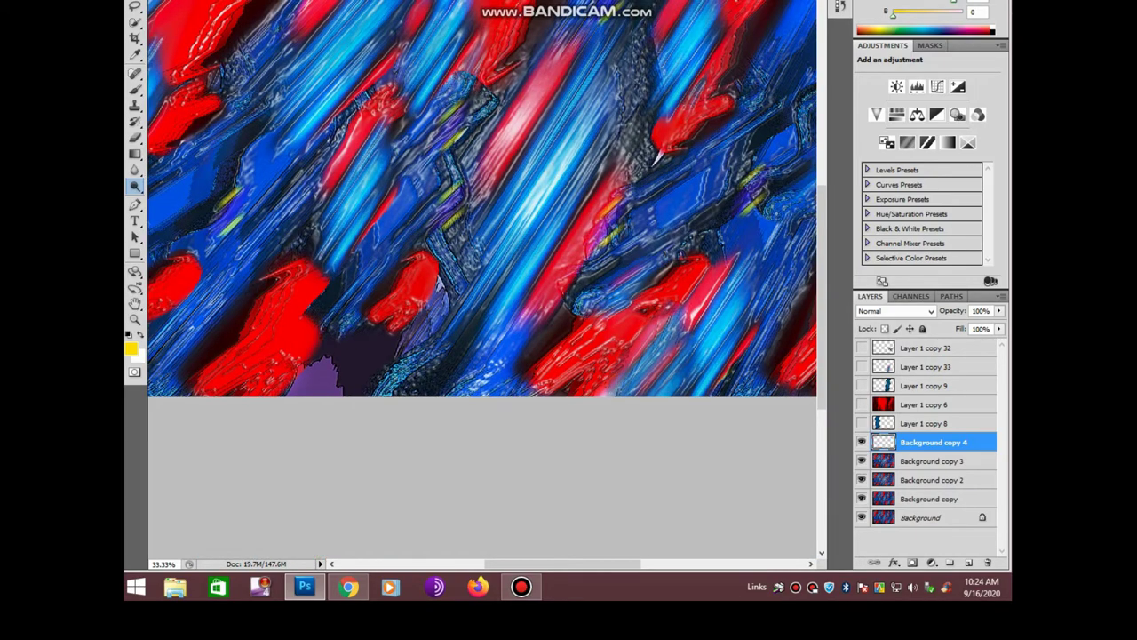
scroll(480, 222, right, 2)
scroll(480, 222, up, 2)
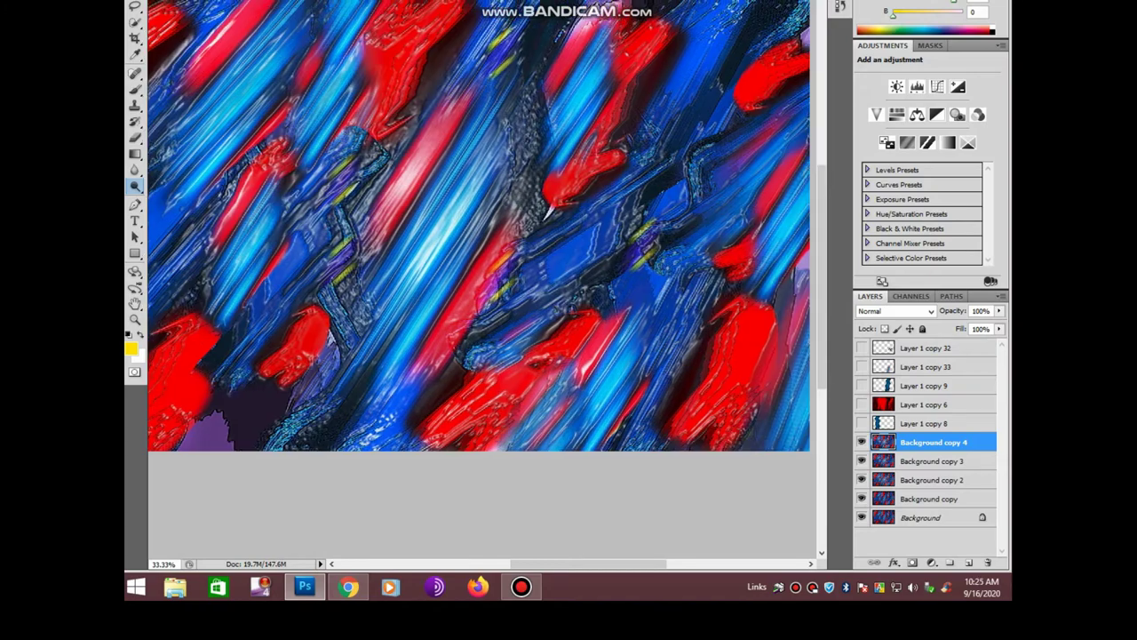
right_click(135, 204)
Select the Burn tool with a 139 px, 0% hardness brush
right_click(135, 185)
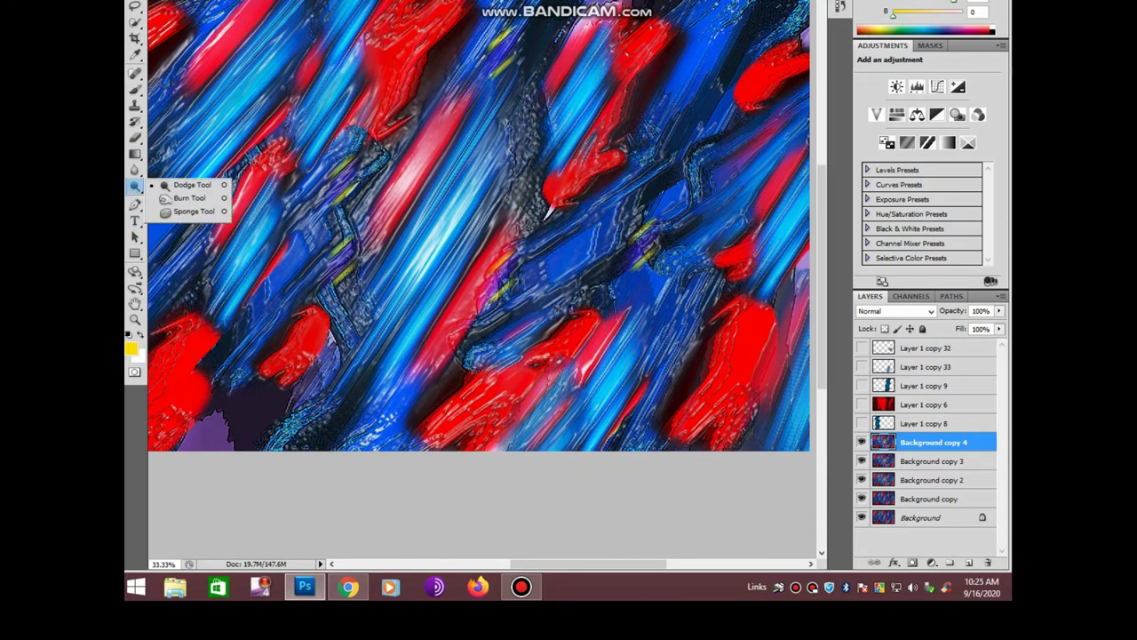
click(188, 198)
right_click(520, 277)
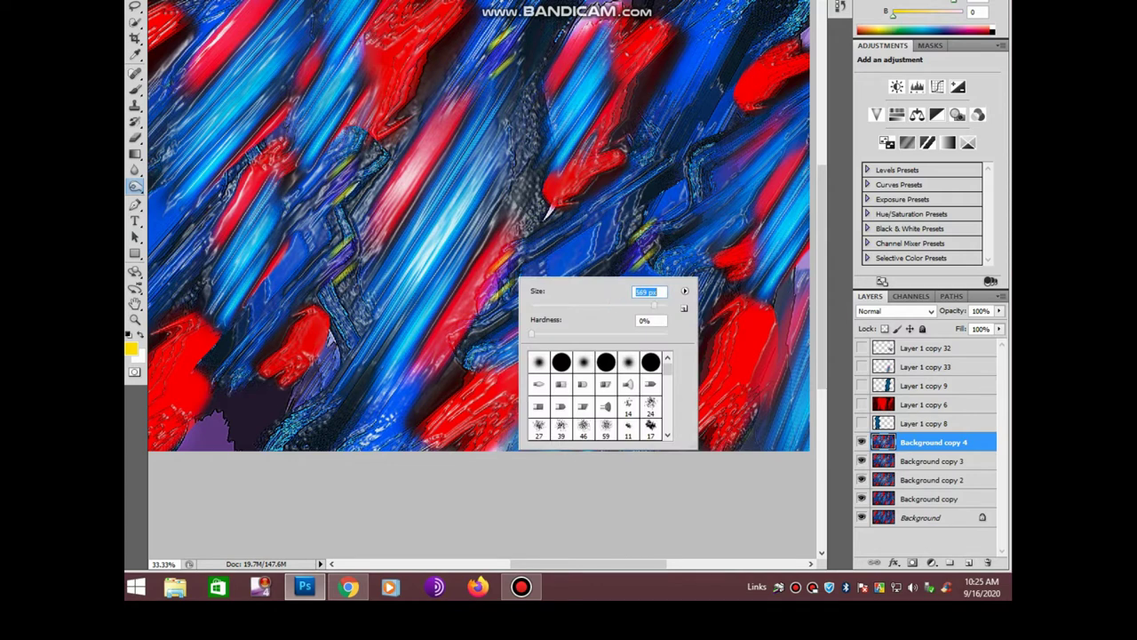
key(Return)
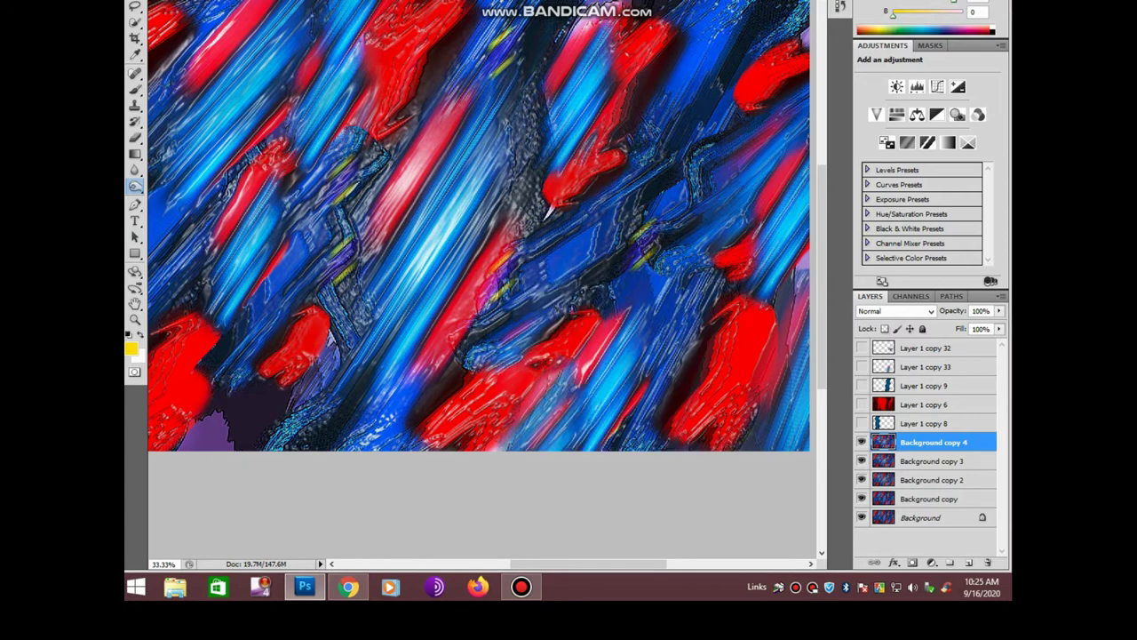
Burn one small stroke near the image's upper-left edge to darken it slightly
drag(498, 222, 533, 236)
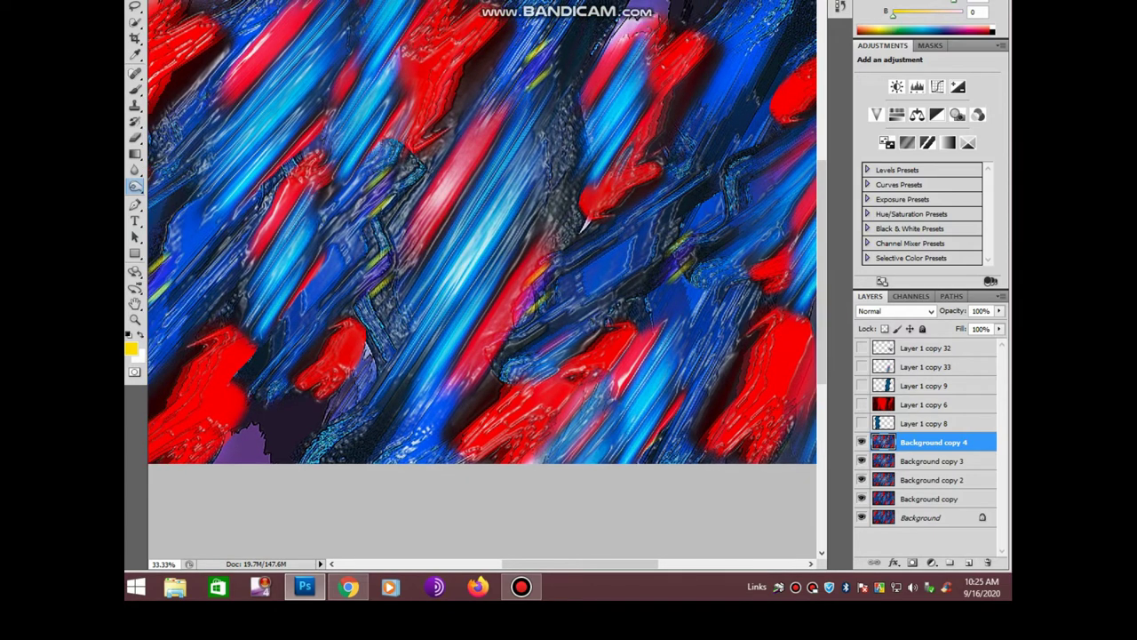
drag(400, 177, 466, 211)
drag(413, 285, 437, 323)
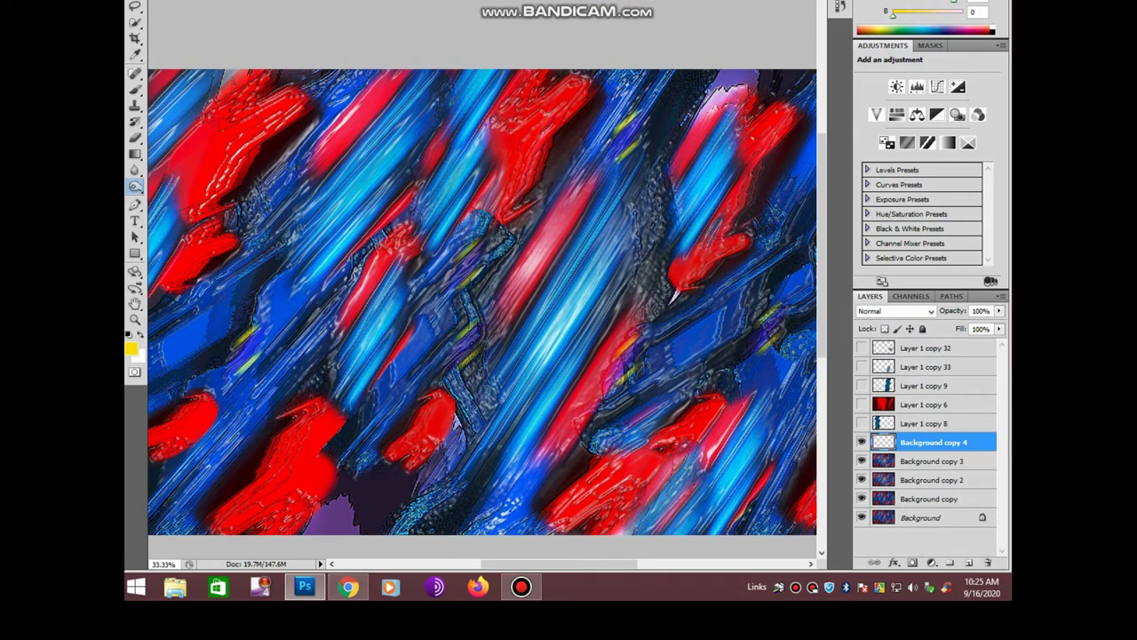
drag(246, 360, 358, 182)
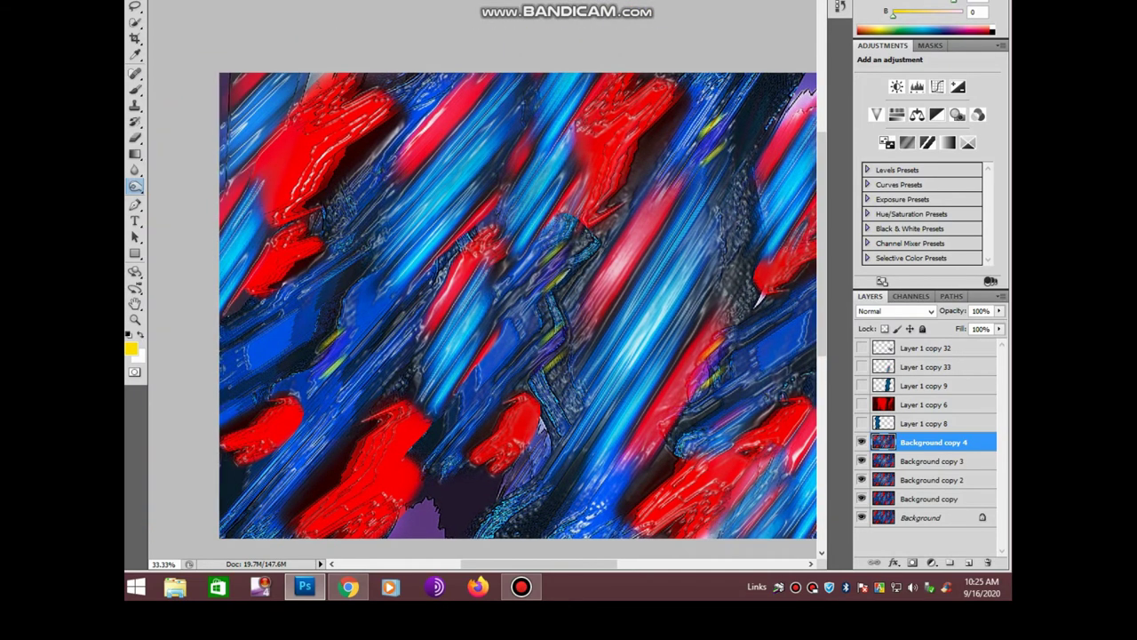
drag(258, 138, 226, 125)
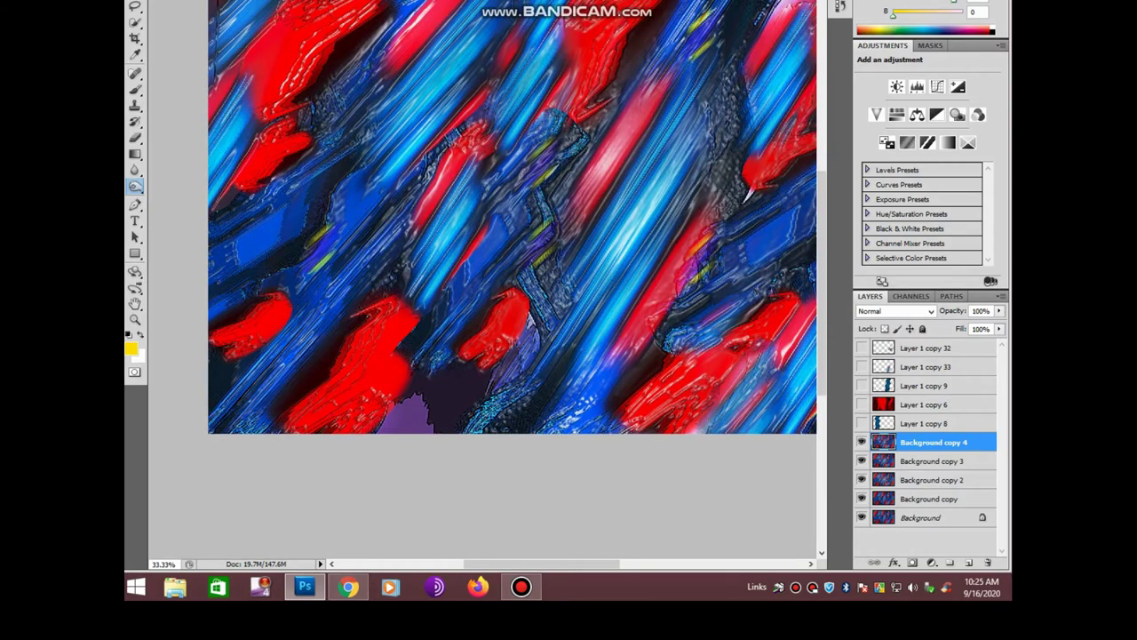
drag(310, 444, 299, 339)
drag(497, 267, 238, 230)
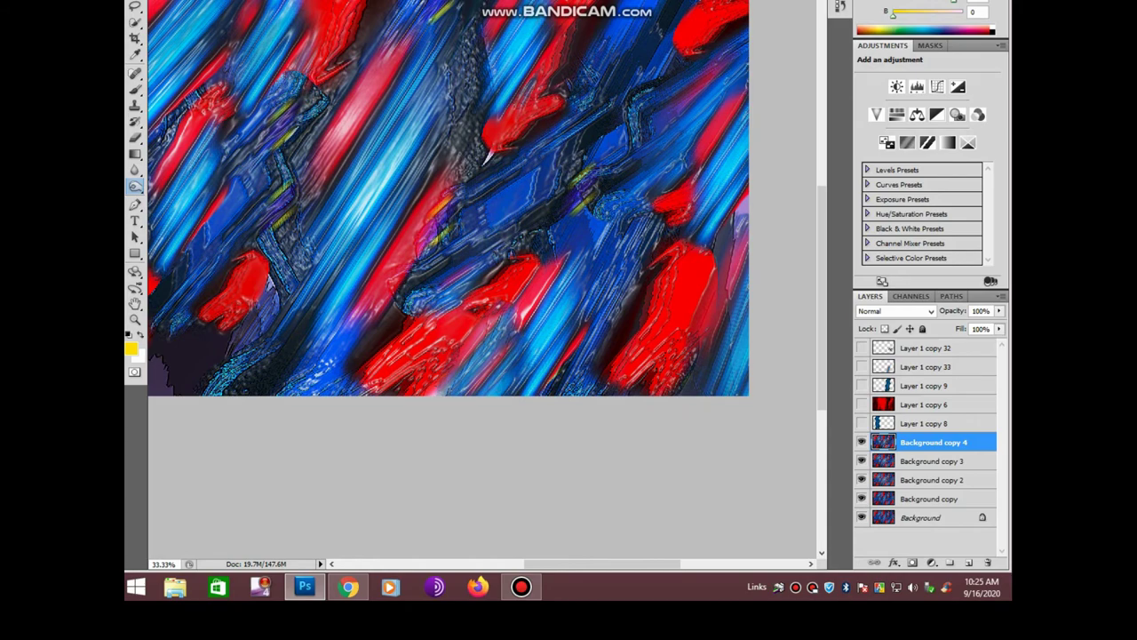
Draw a feathered freehand Lasso selection on the image's right side
key(z)
alt+click(485, 159)
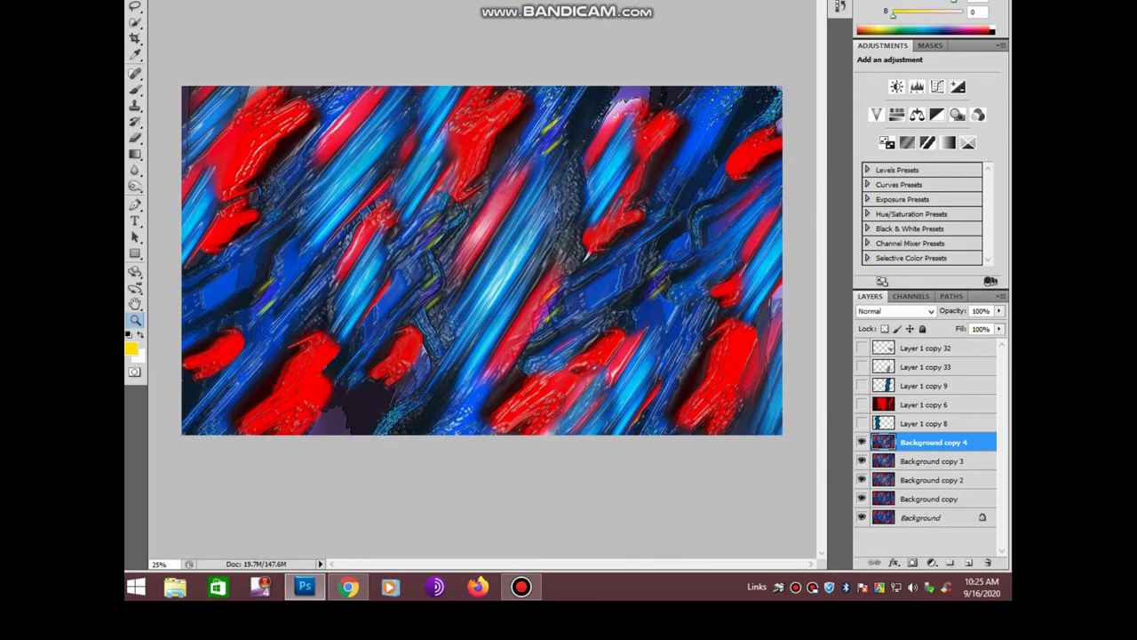
drag(364, 225, 782, 435)
drag(301, 114, 675, 320)
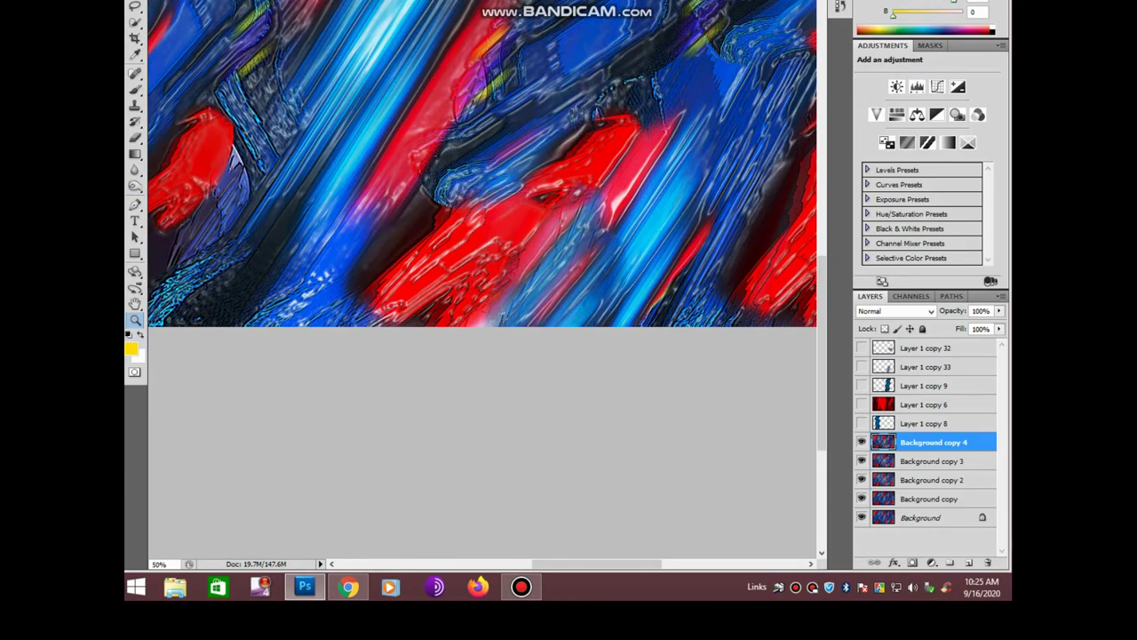
drag(263, 85, 815, 327)
click(135, 5)
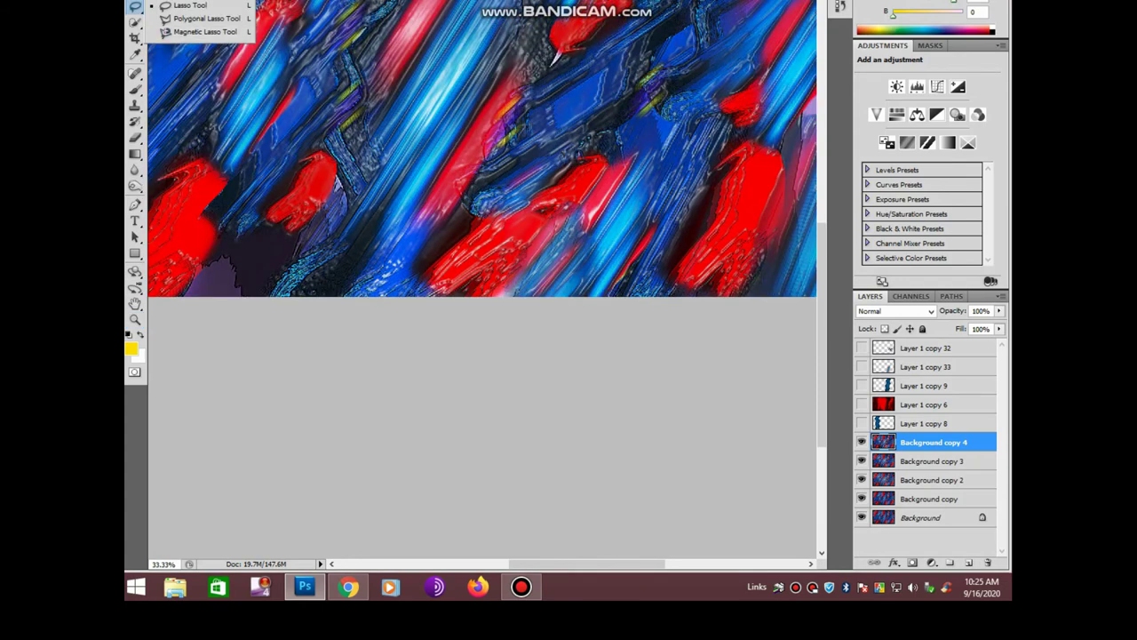
click(189, 6)
drag(512, 297, 533, 239)
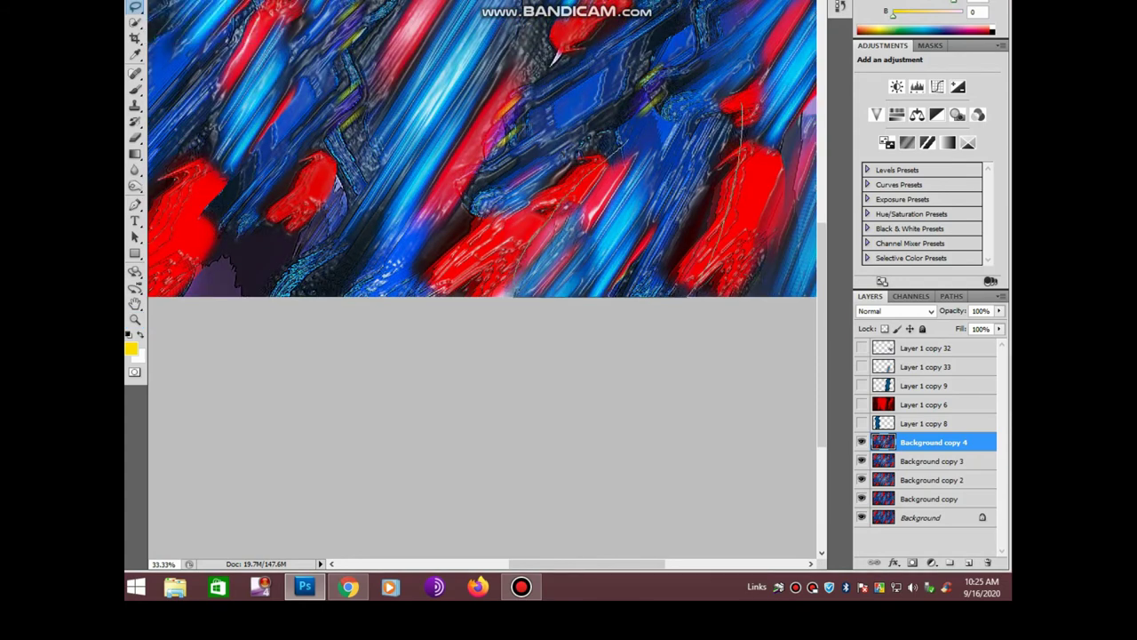
right_click(655, 178)
click(694, 215)
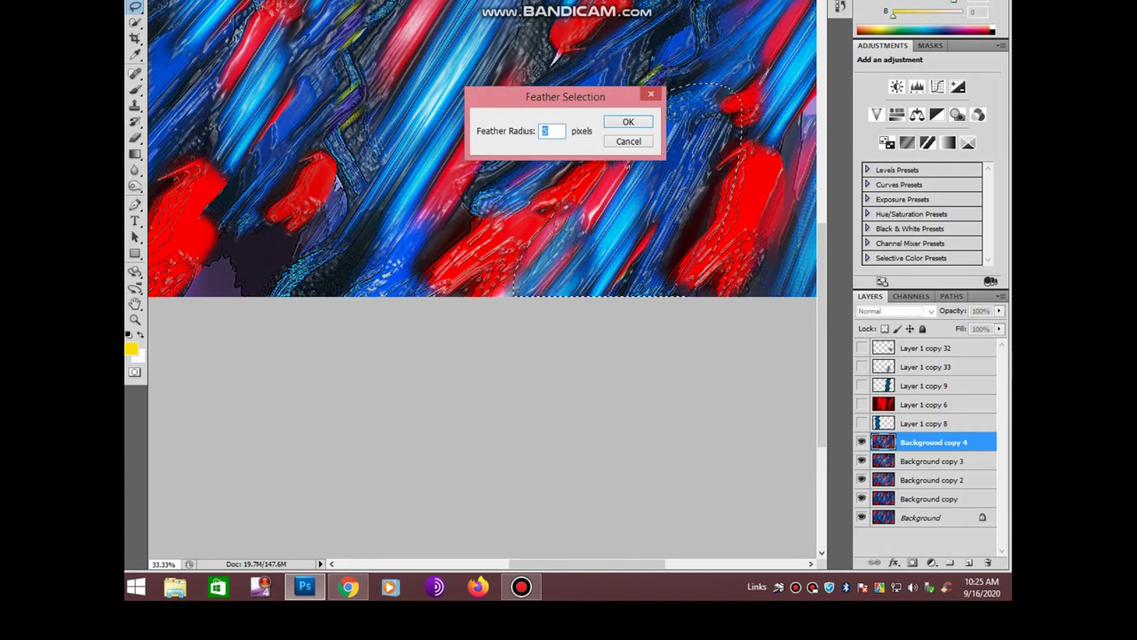
key(Return)
Copy the feathered region to a new layer, move it left and erase its hard edges
key(ctrl+j)
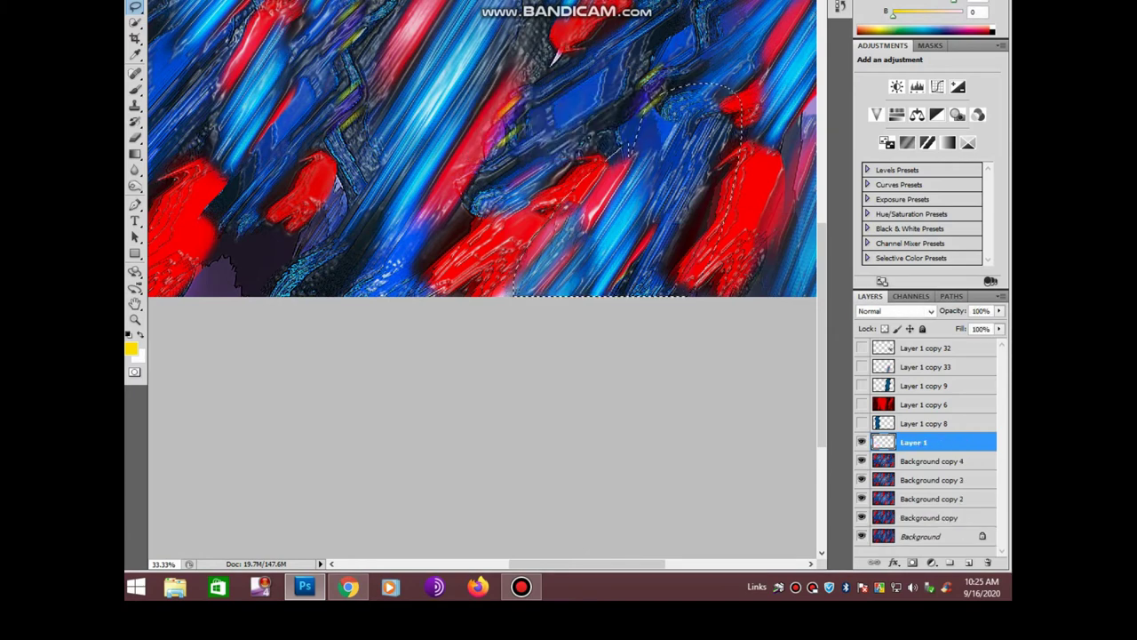
drag(613, 231, 275, 178)
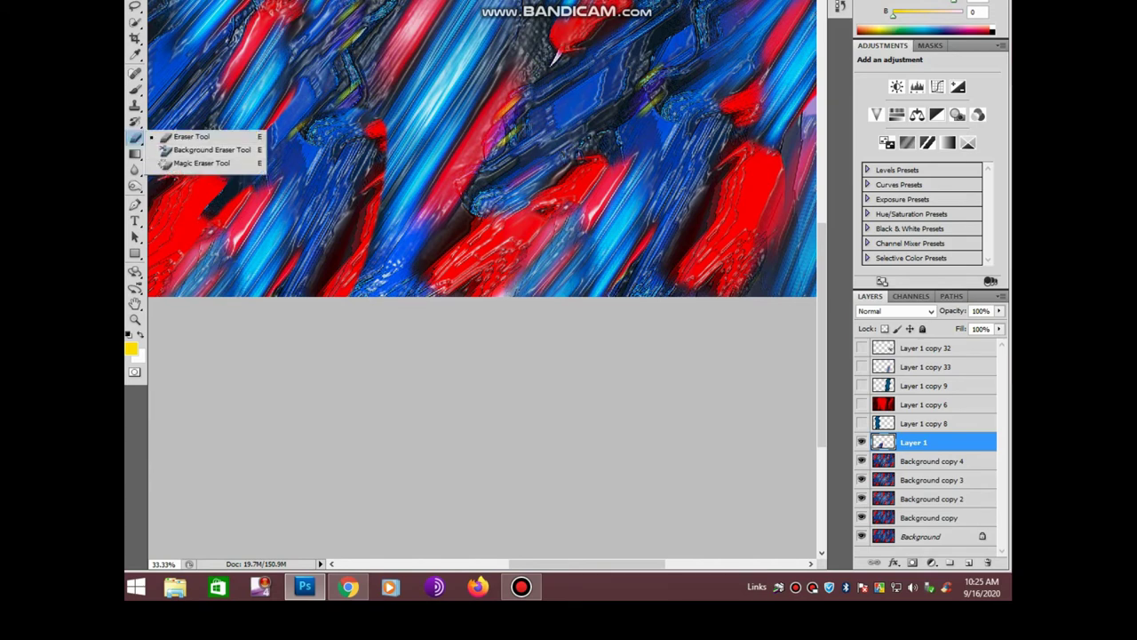
drag(135, 137, 177, 149)
drag(350, 245, 339, 284)
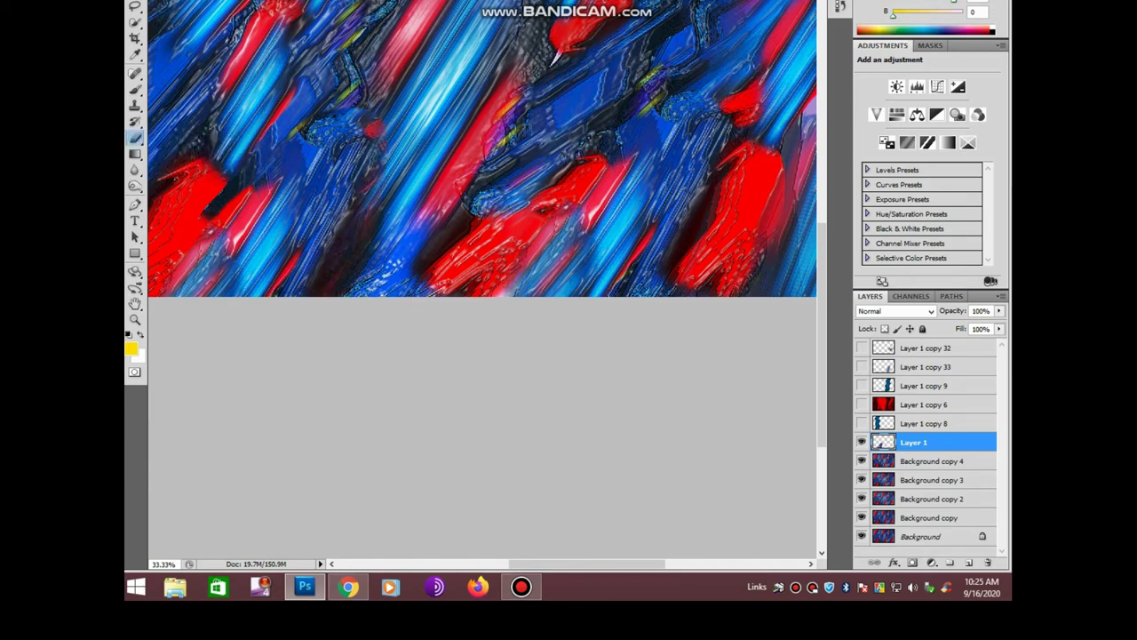
mouse_move(359, 211)
mouse_down()
mouse_move(192, 269)
mouse_move(165, 293)
mouse_up()
drag(329, 129, 206, 271)
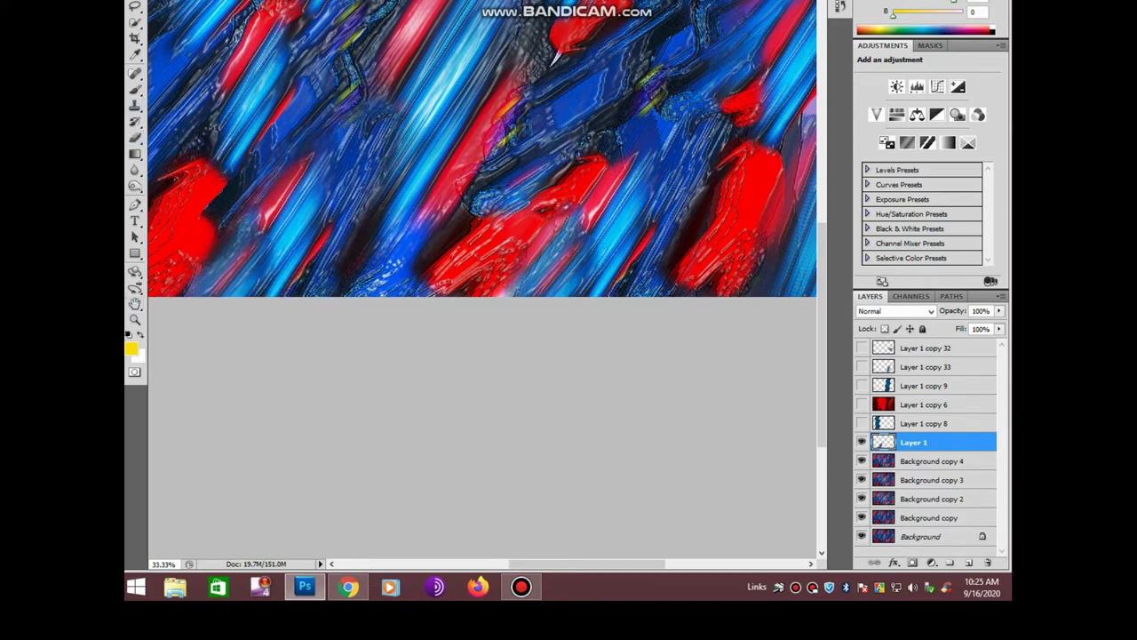
Zoom out to the whole image and delete Layer 1
right_click(135, 137)
click(164, 138)
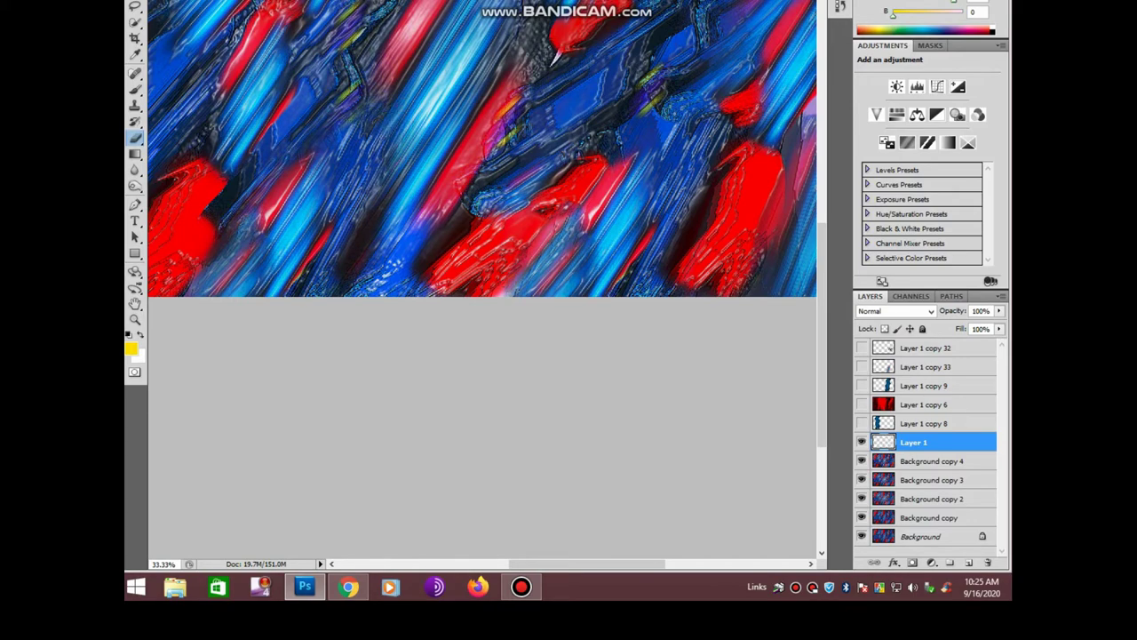
click(135, 320)
alt+click(480, 266)
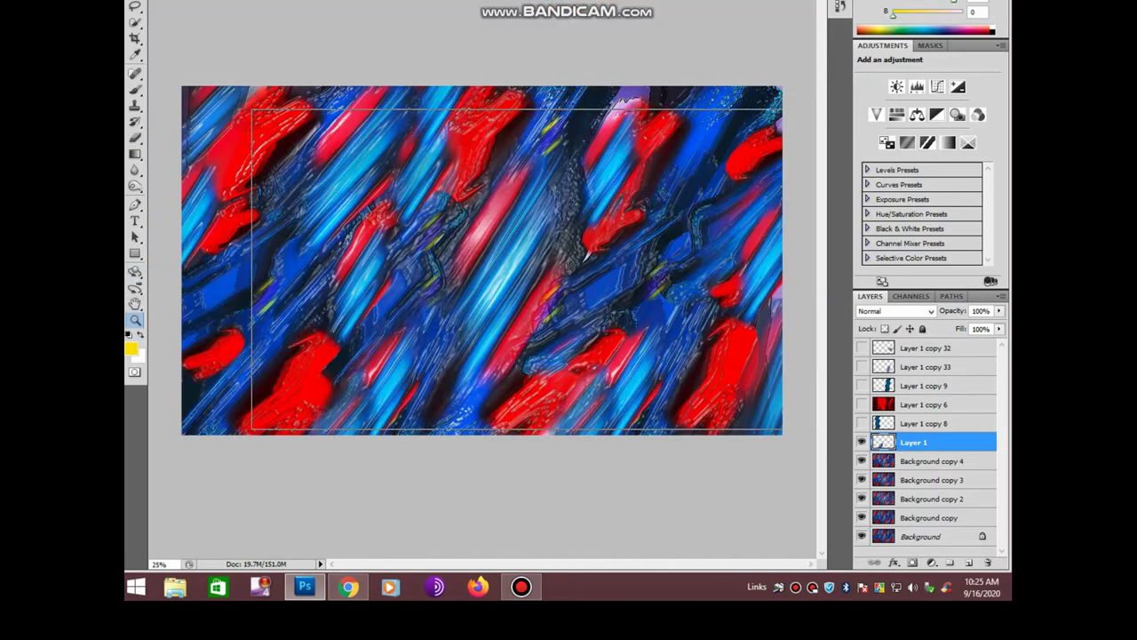
key(ctrl+minus)
key(ctrl+plus)
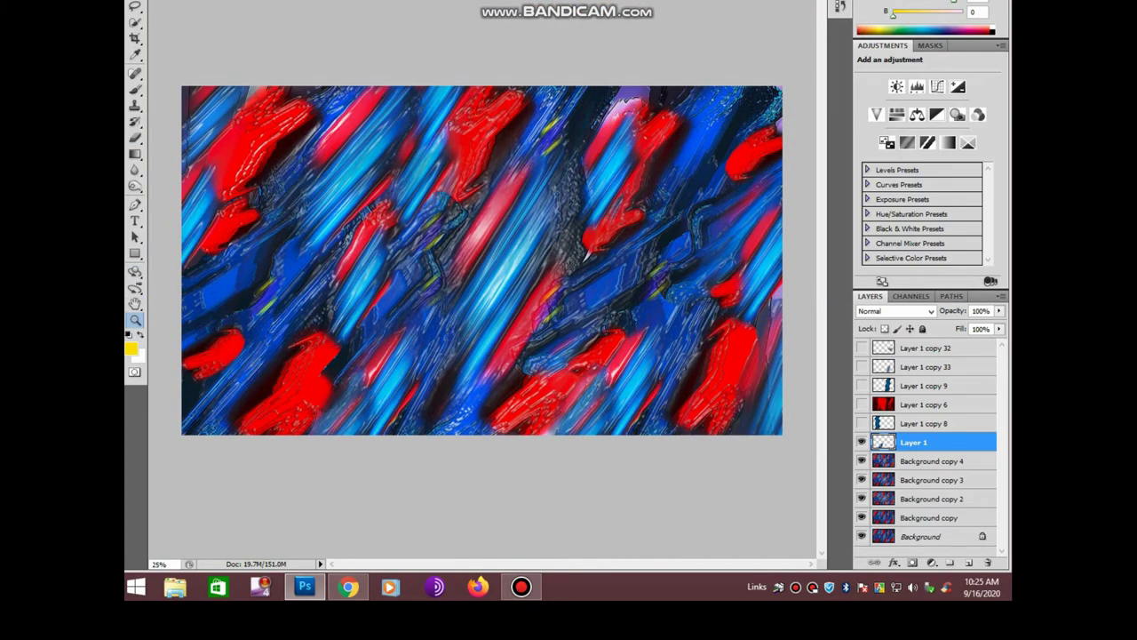
key(Delete)
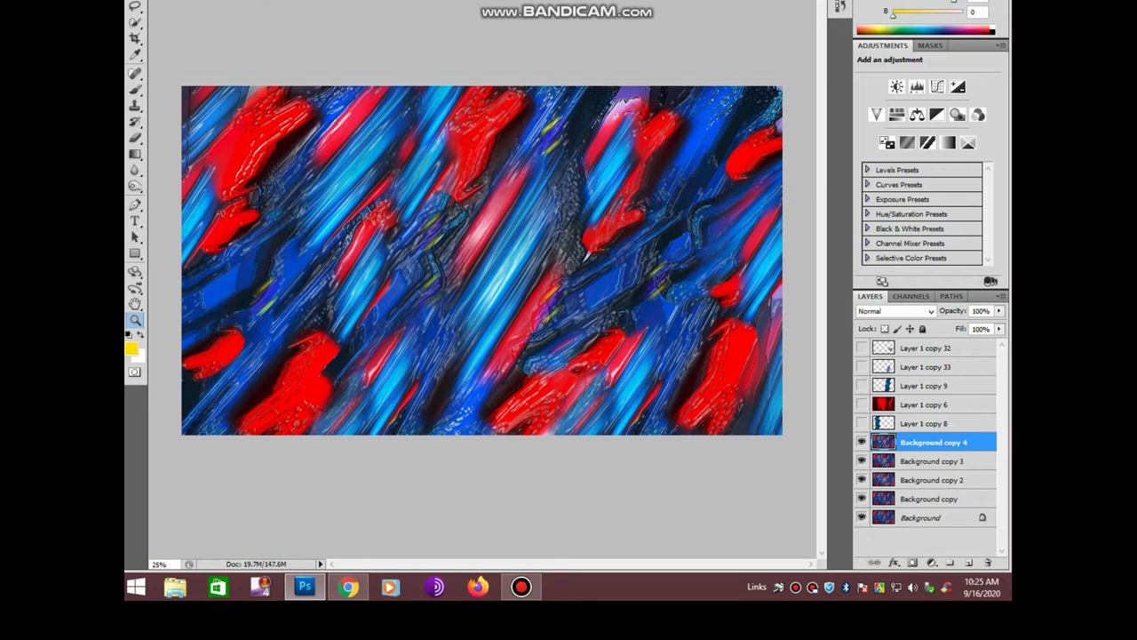
Toggle Background copy 4's visibility to compare the canvas with and without it
click(861, 441)
click(861, 442)
click(861, 441)
right_click(135, 6)
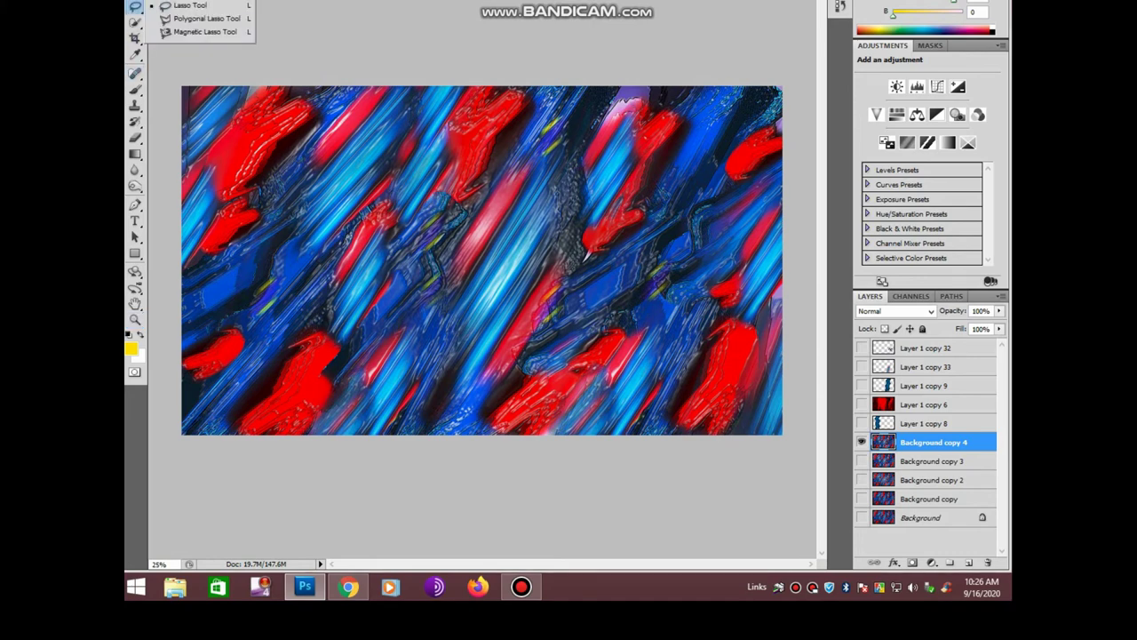
Duplicate Background copy 4 and shrink, narrow and rotate it about 20° clockwise
key(ctrl+j)
key(ctrl+t)
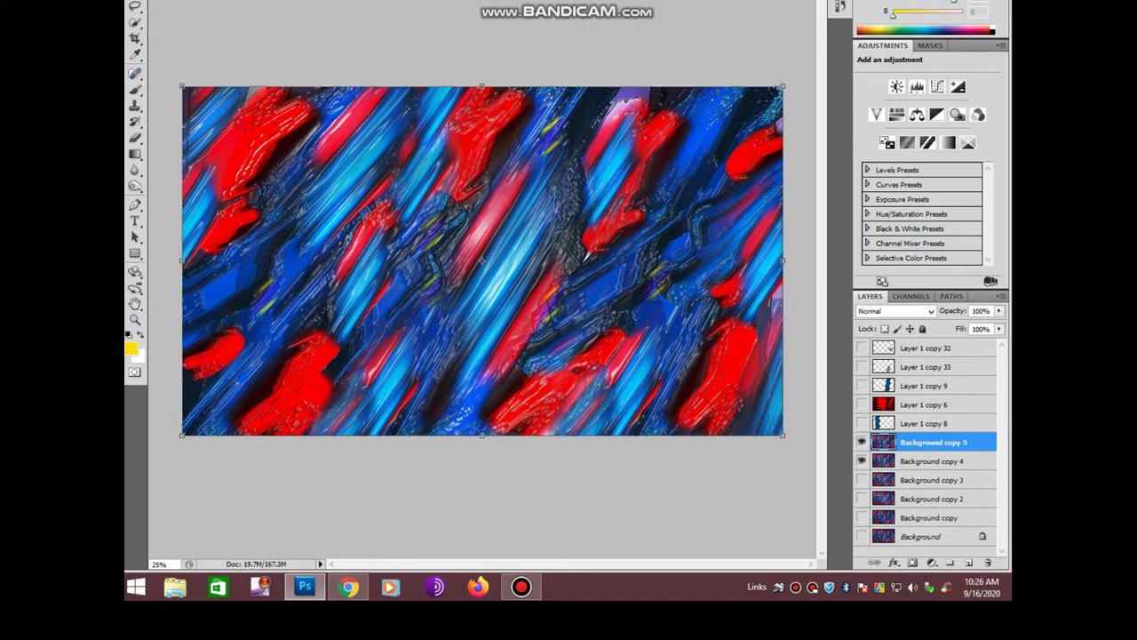
drag(782, 434, 613, 336)
drag(613, 260, 557, 261)
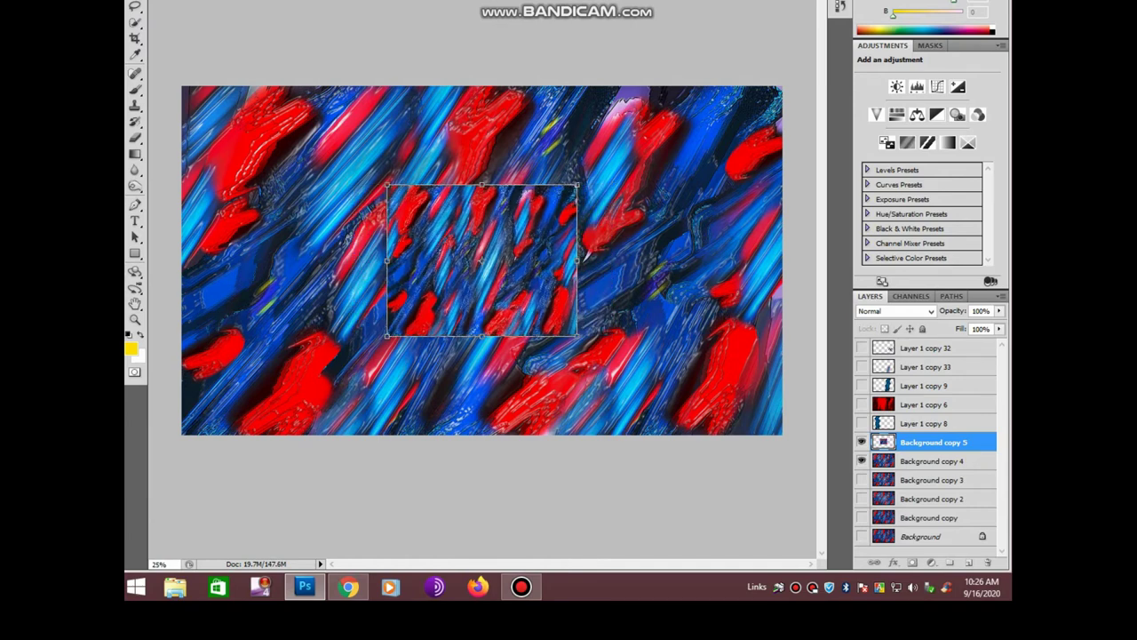
drag(568, 348, 534, 371)
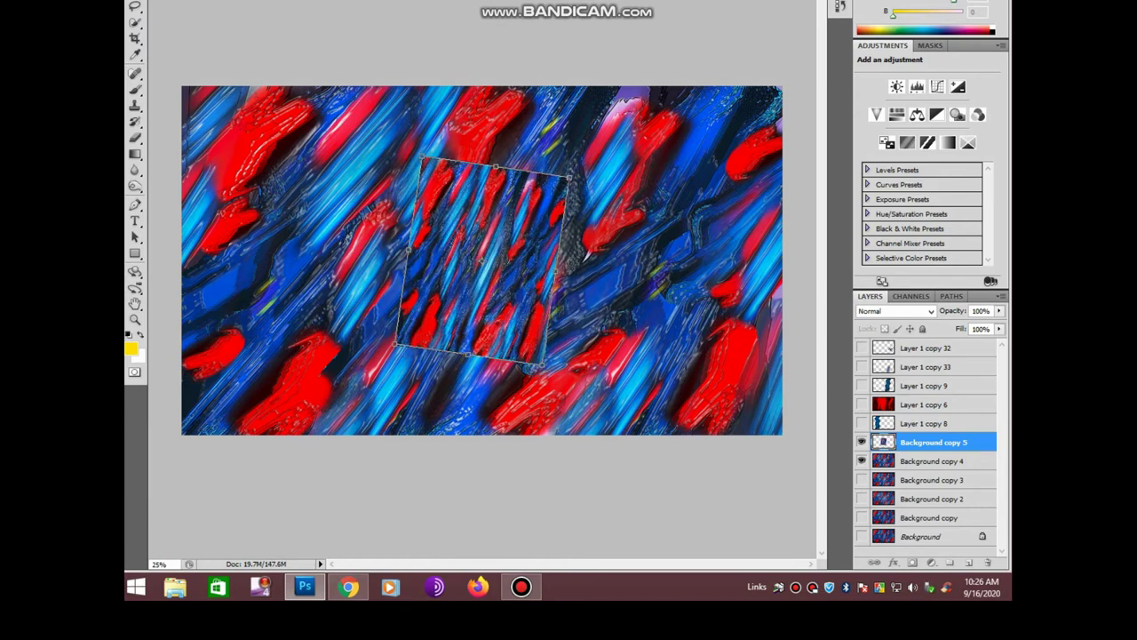
key(Return)
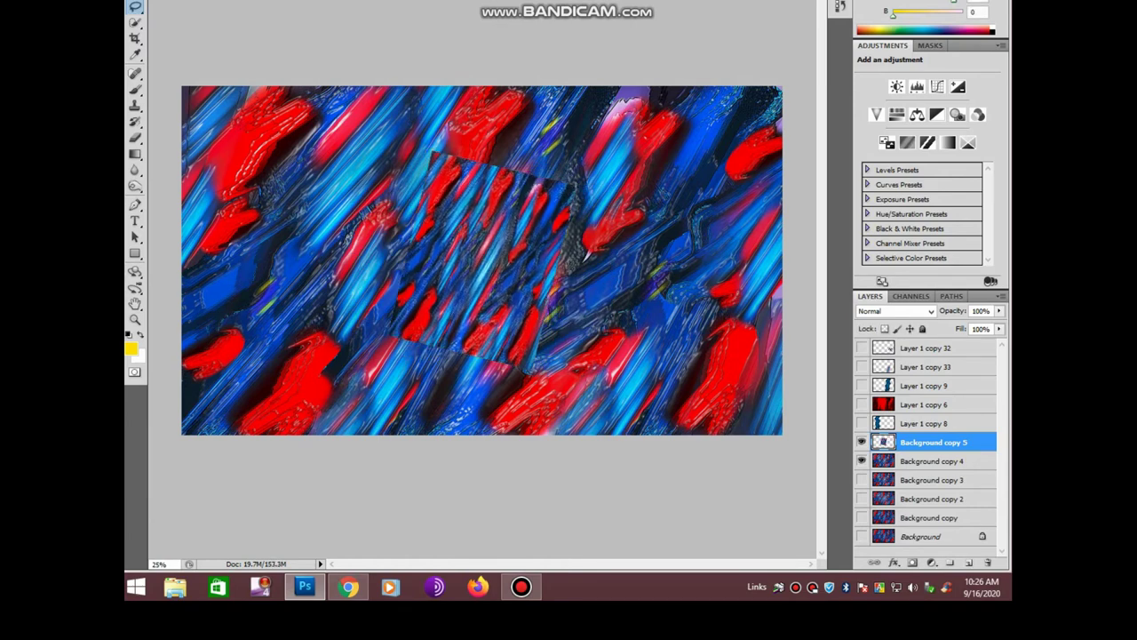
click(289, 1)
Motion-blur the panel at about -41° and brighten it with Levels (77, highlights pulled in)
click(471, 123)
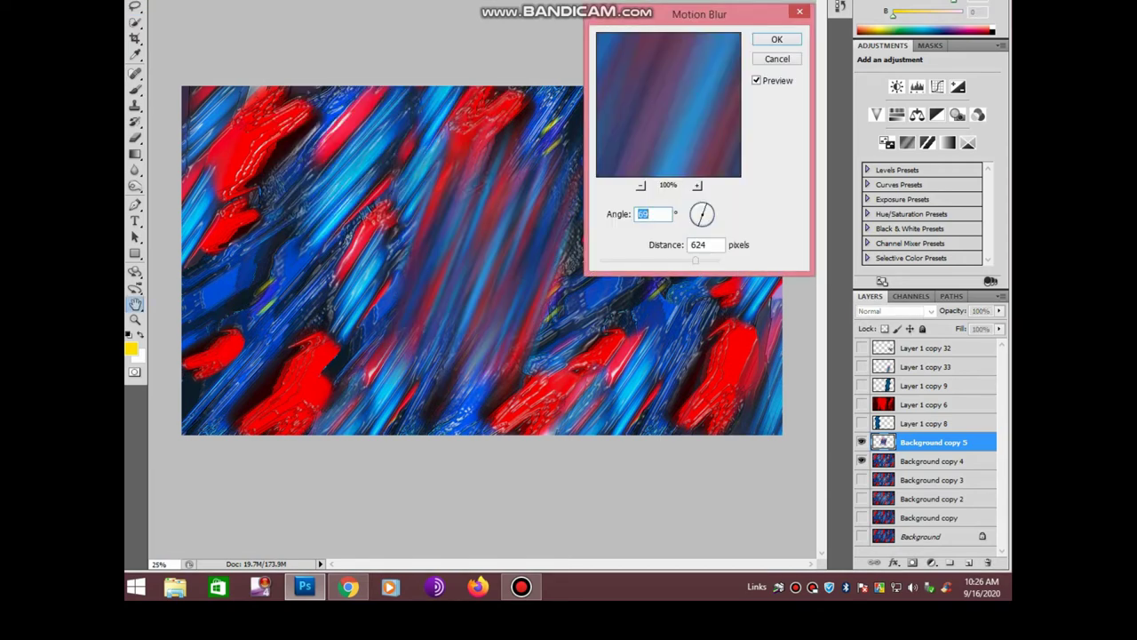
text(-41)
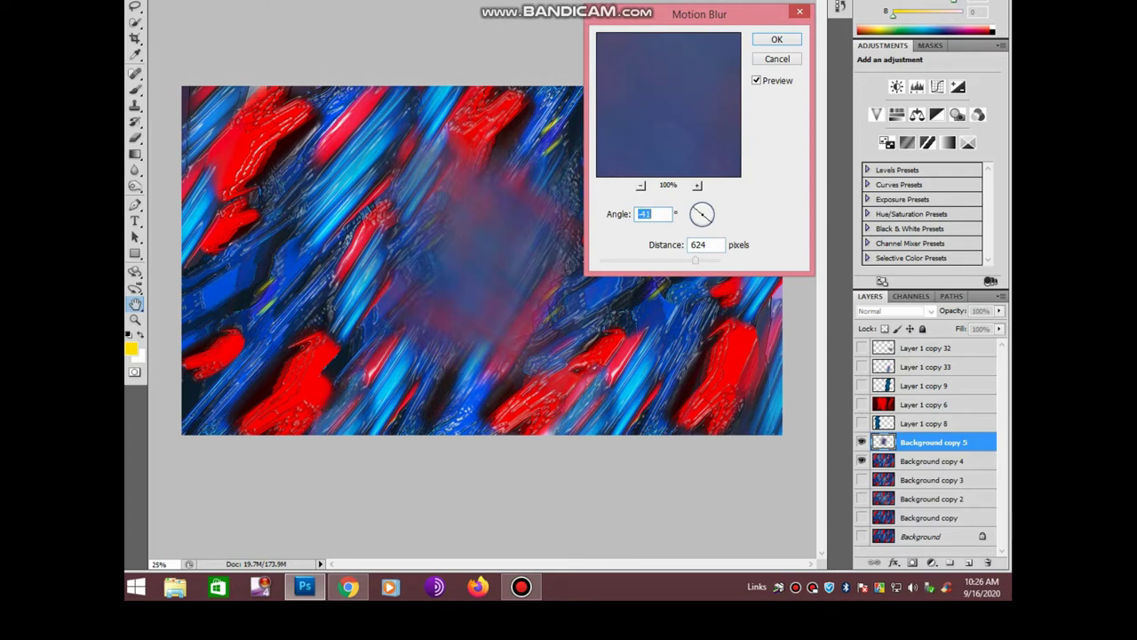
key(Down)
key(Down)
key(Down)
key(Down)
key(Down)
key(Down)
key(Down)
key(Down)
key(Down)
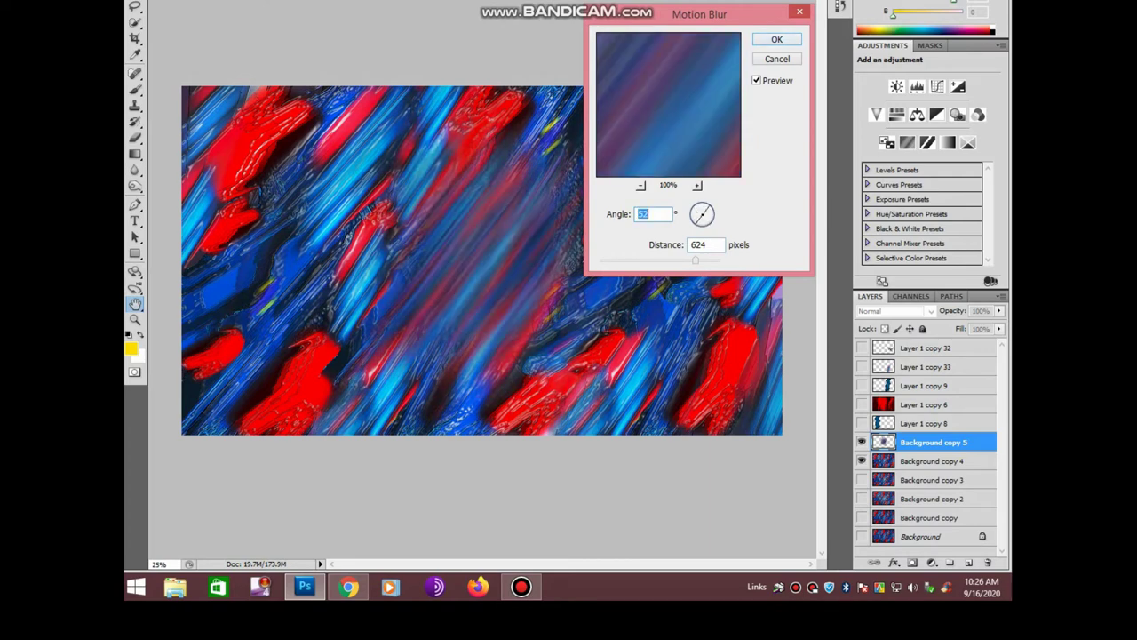
key(Return)
key(ctrl+l)
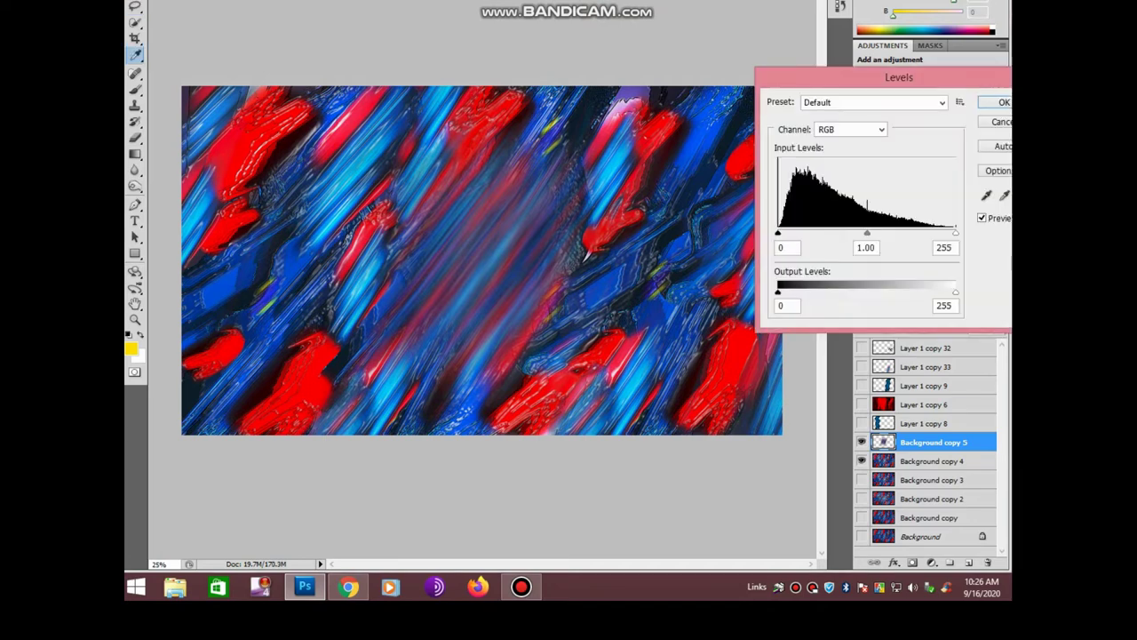
text(77)
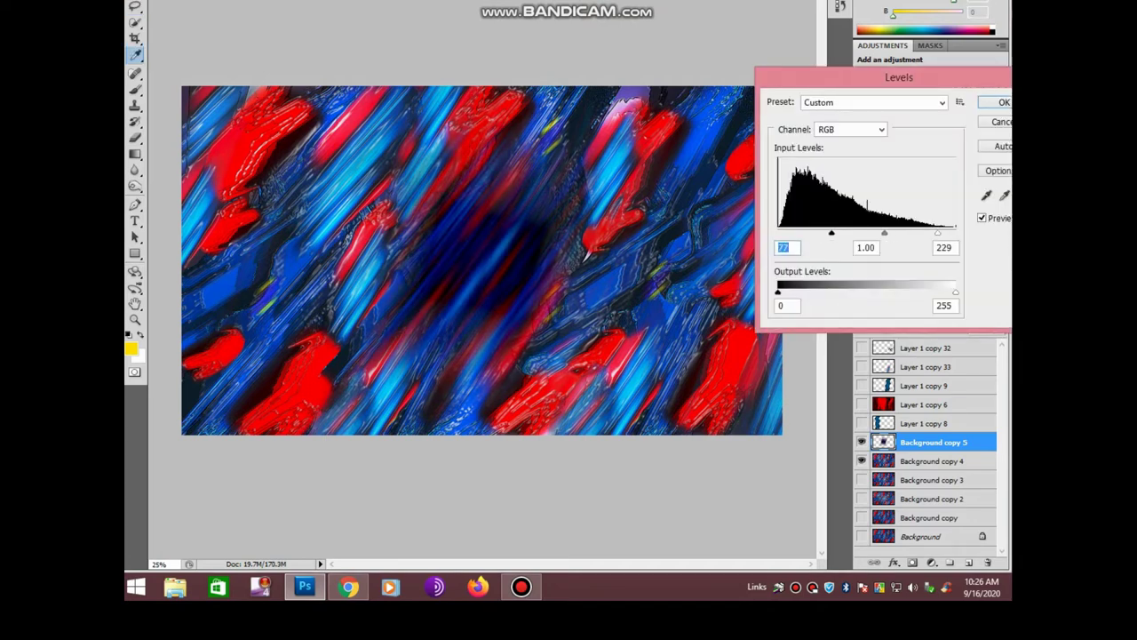
drag(938, 232, 851, 233)
key(Return)
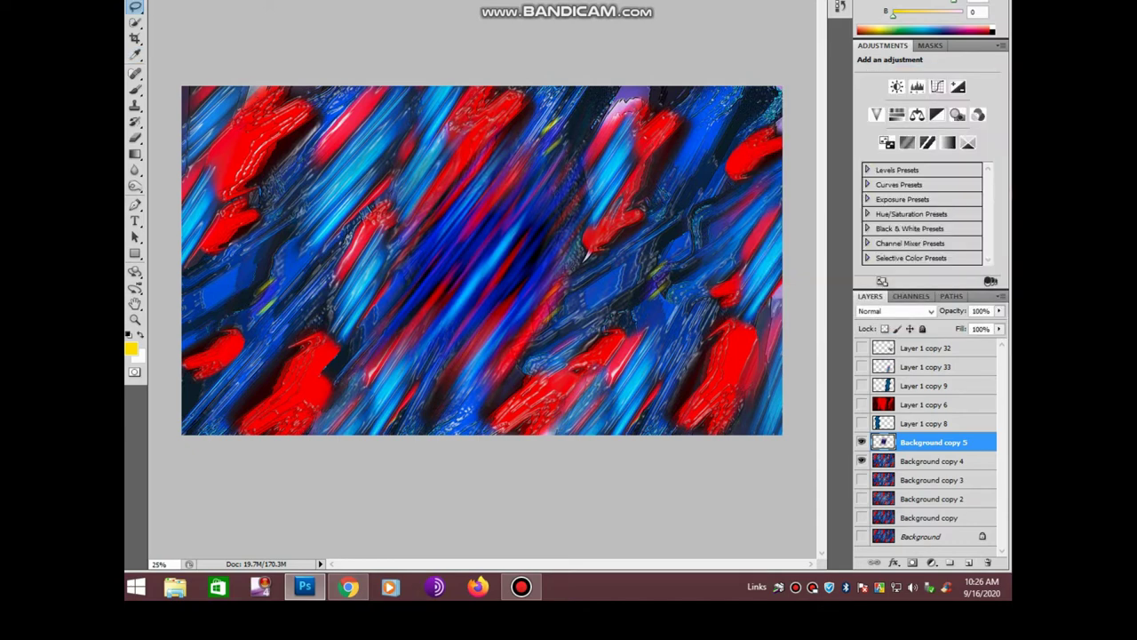
Recolour the panel with Hue/Saturation: Hue -155, Saturation -27
key(ctrl+u)
mouse_move(839, 162)
mouse_down()
mouse_move(908, 163)
mouse_move(775, 162)
mouse_up()
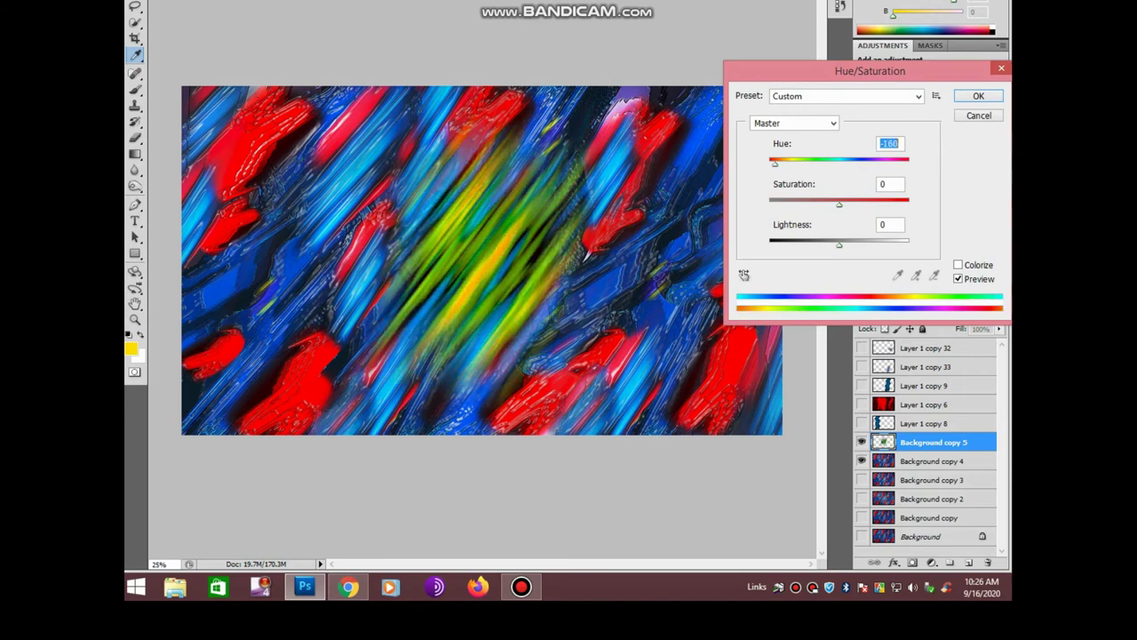
key(Up)
key(Up)
key(Up)
key(Up)
key(Up)
drag(839, 204, 821, 203)
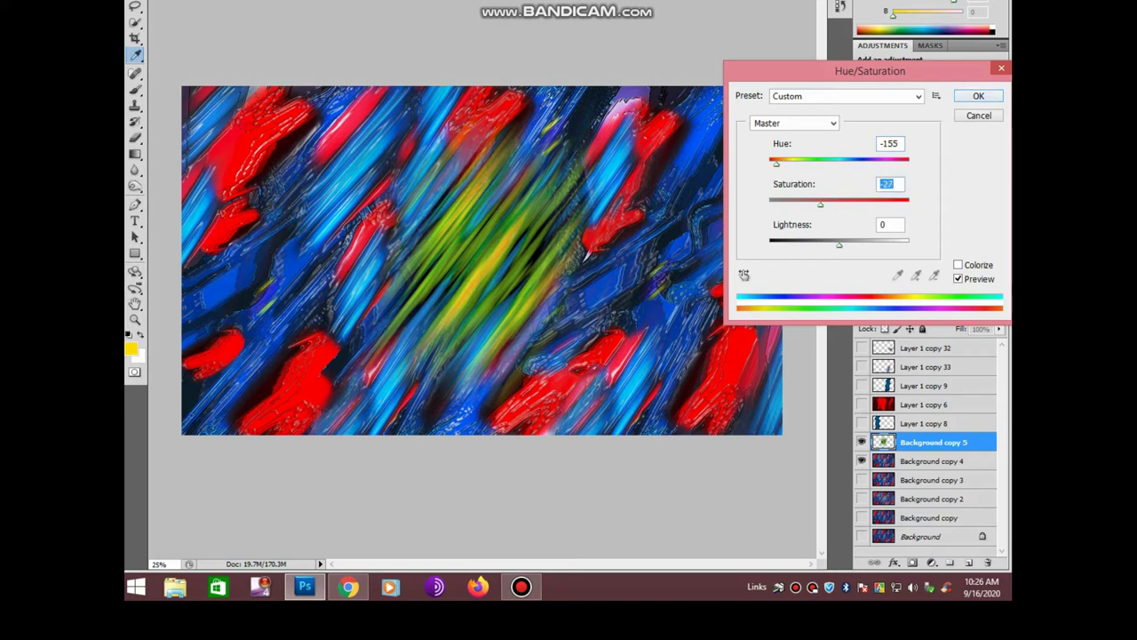
key(Return)
Apply Curves with a raised midtone point and an S-shaped Green channel curve
key(ctrl+m)
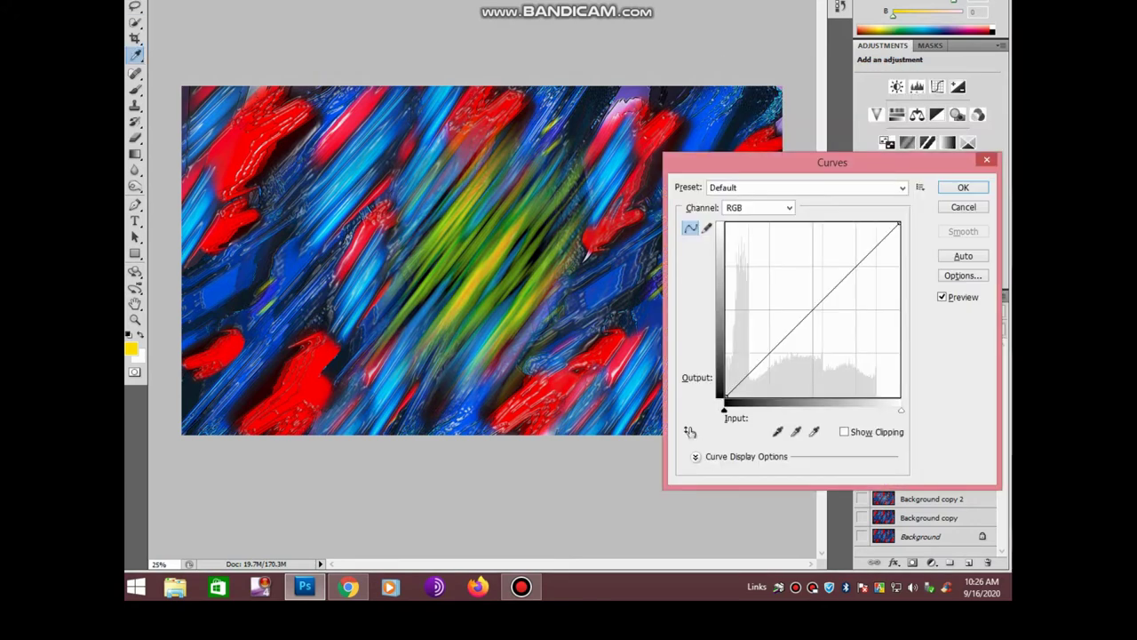
drag(823, 298, 832, 259)
click(759, 207)
click(746, 241)
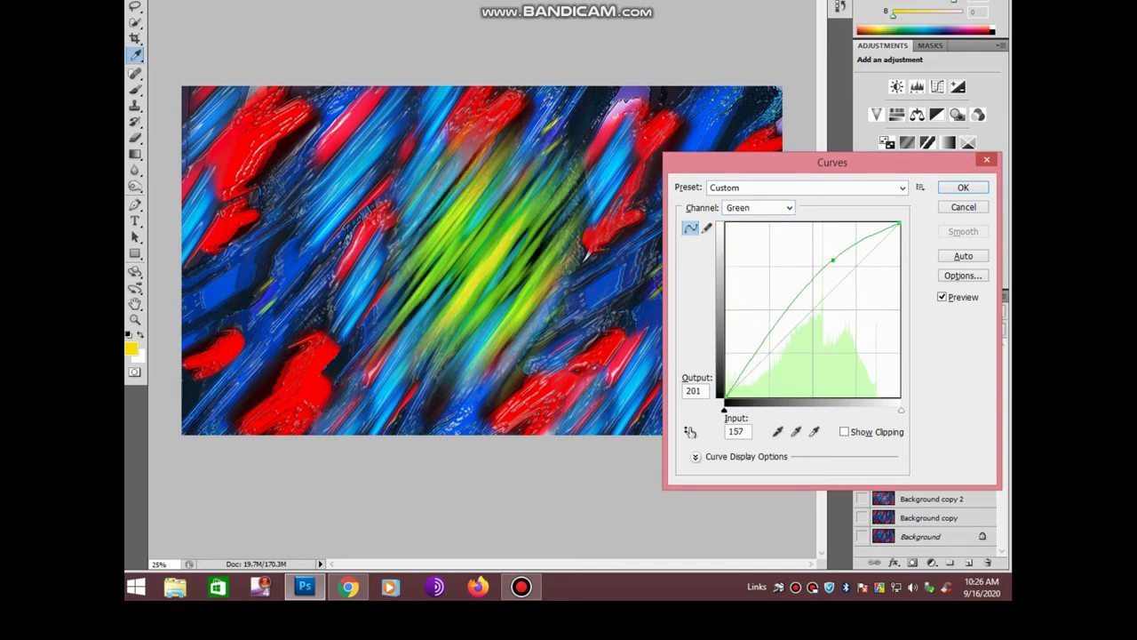
drag(794, 312, 793, 344)
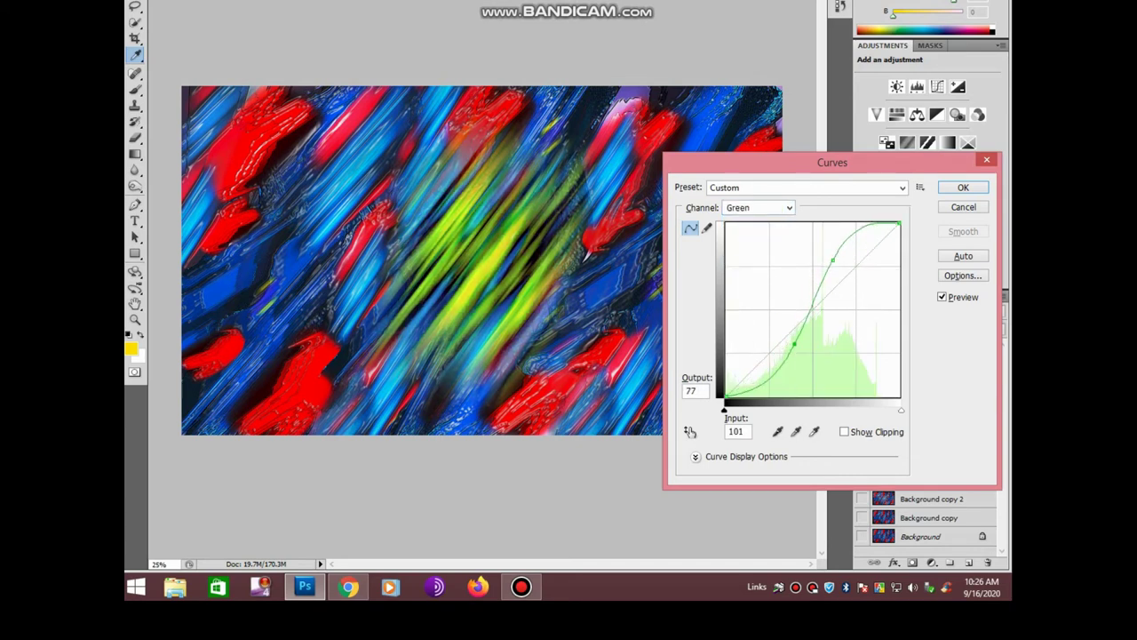
key(Return)
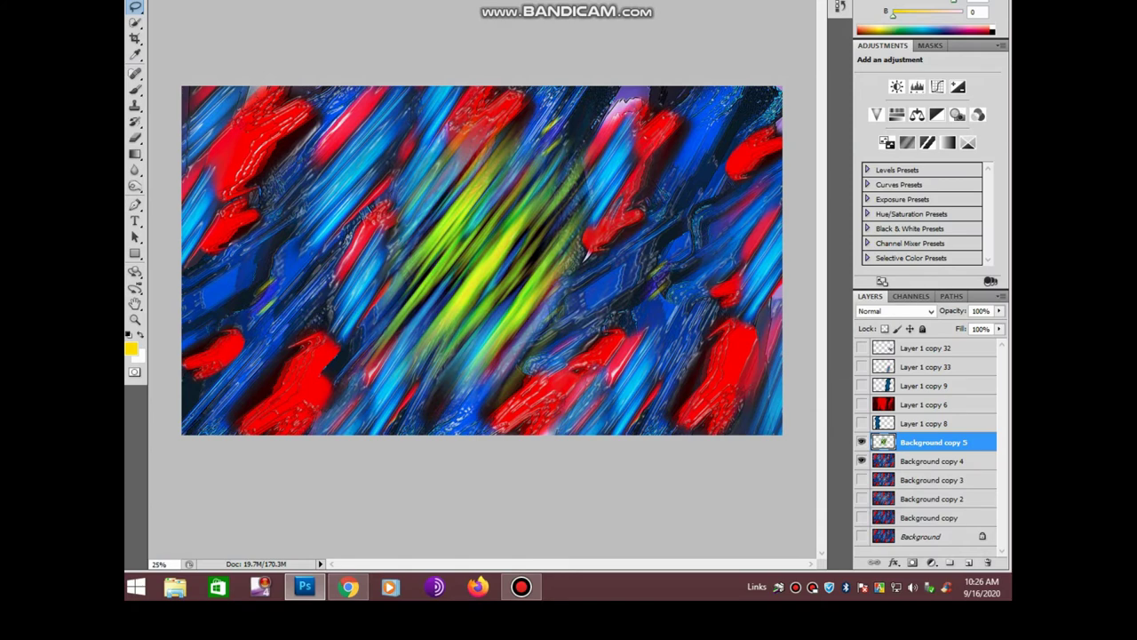
Shrink the green streak panel, then duplicate it as Background copy 6, rotated into an X
key(ctrl+t)
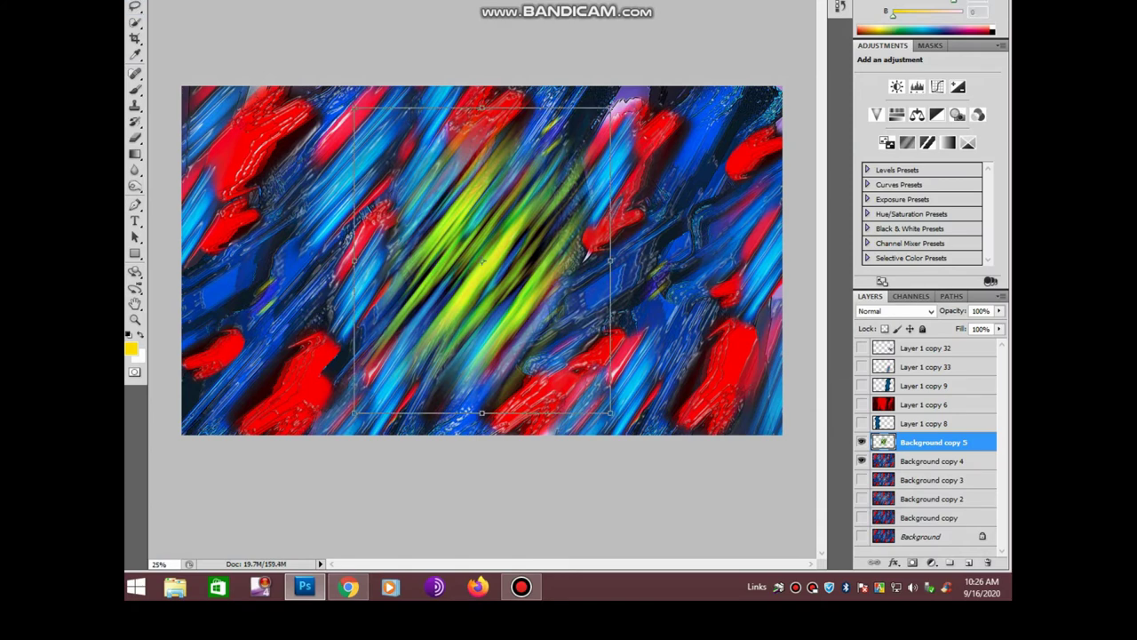
mouse_move(611, 413)
mouse_down()
mouse_move(553, 345)
mouse_move(533, 345)
mouse_move(500, 388)
mouse_move(569, 396)
mouse_move(503, 415)
mouse_up()
key(Return)
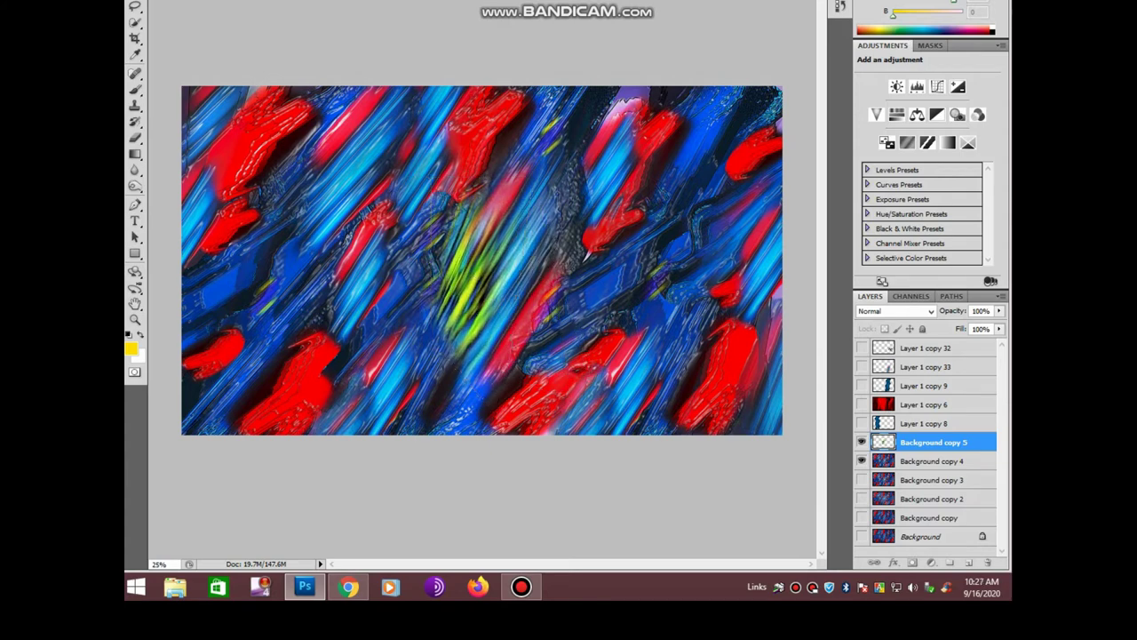
key(ctrl+j)
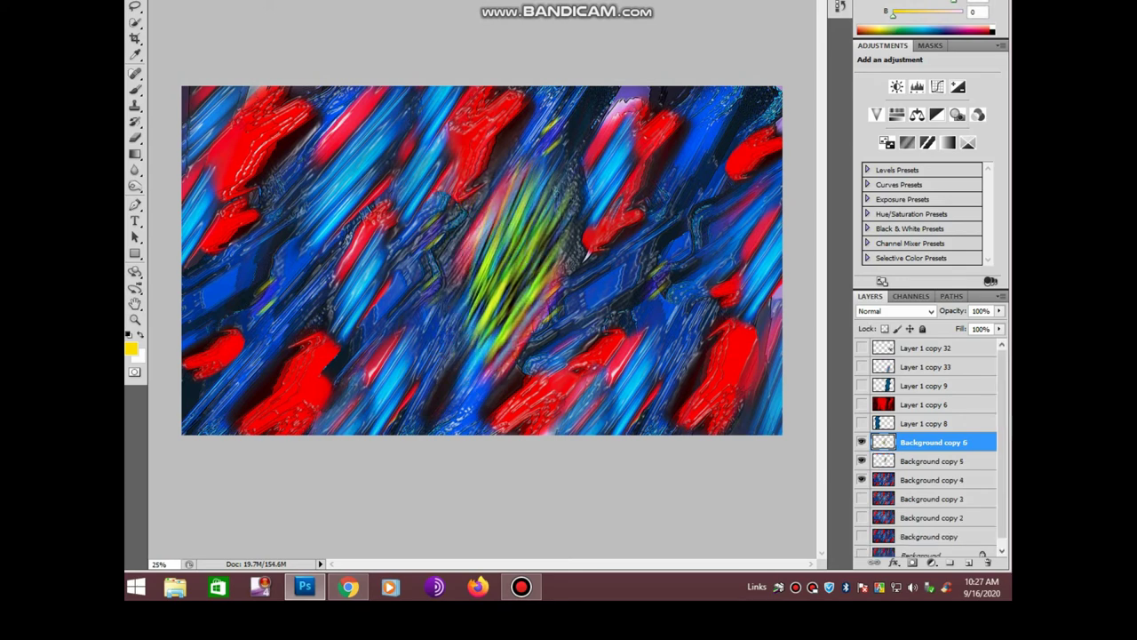
key(ctrl+t)
drag(613, 266, 613, 320)
mouse_move(473, 343)
mouse_down()
mouse_move(605, 263)
mouse_move(593, 261)
mouse_up()
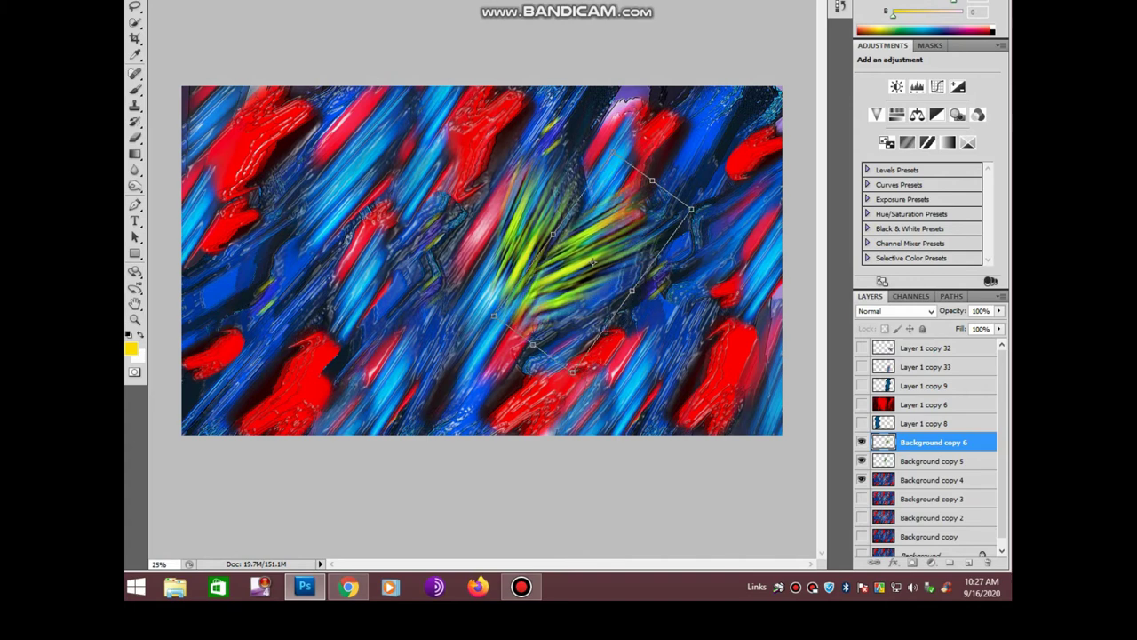
key(Return)
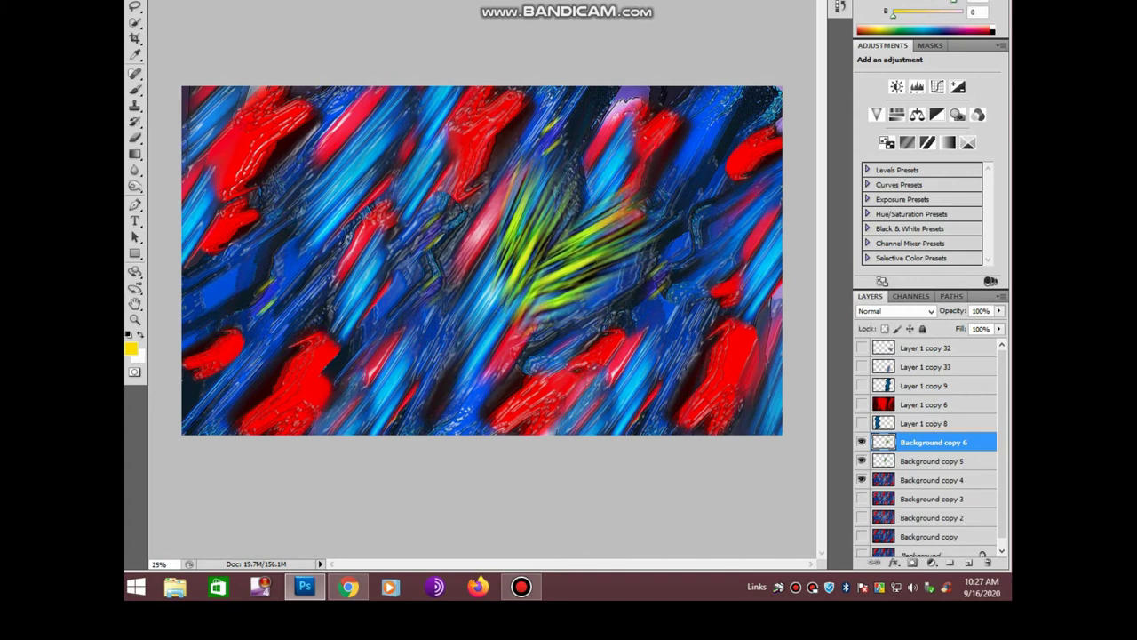
Fan out repeated rotated copies of the green strokes to build a starburst
key(ctrl+alt+t)
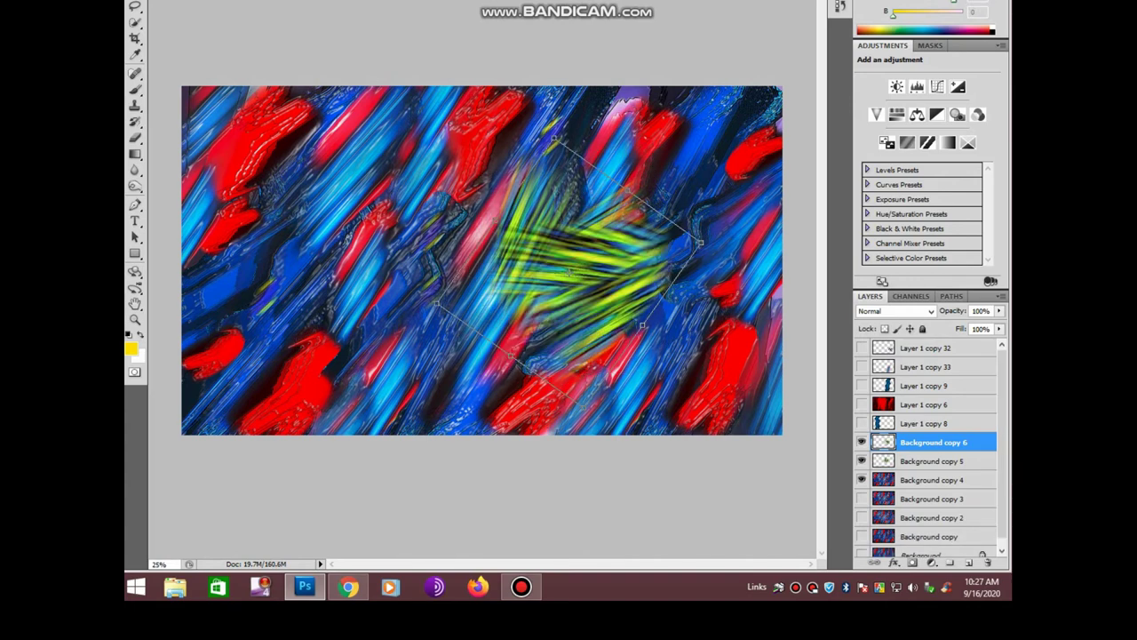
drag(569, 267, 269, 262)
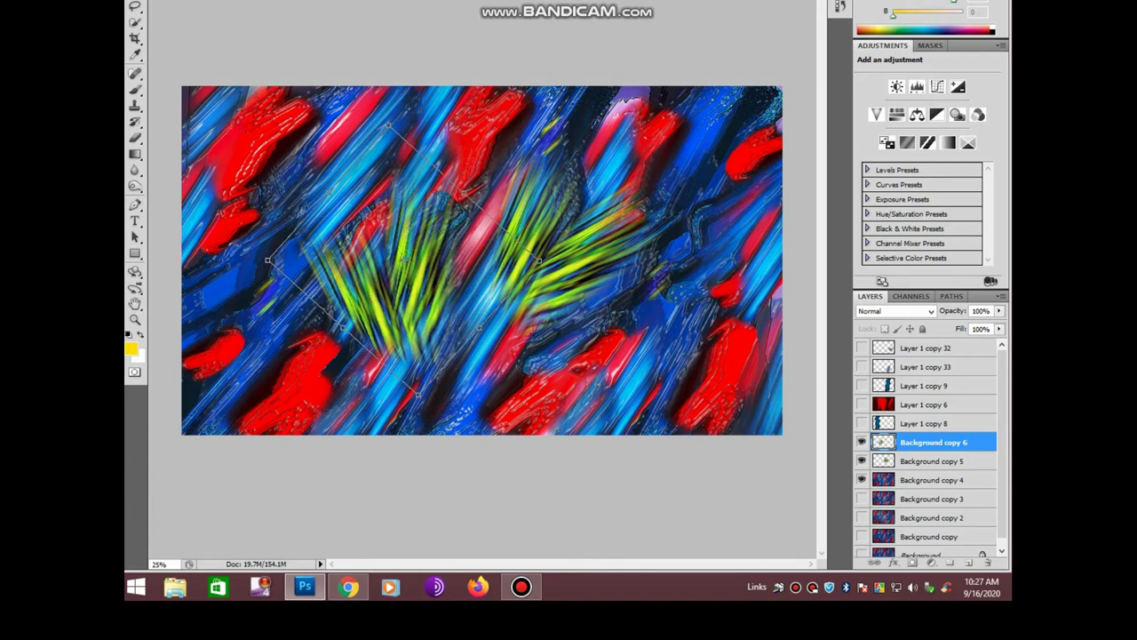
drag(402, 260, 480, 203)
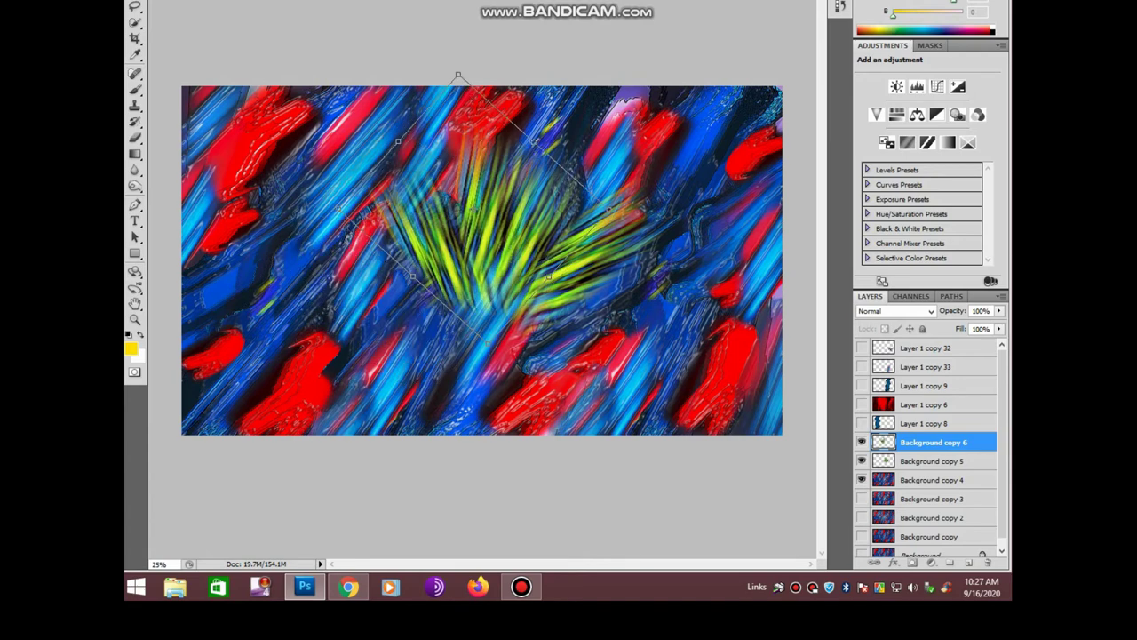
drag(551, 282, 533, 306)
key(Return)
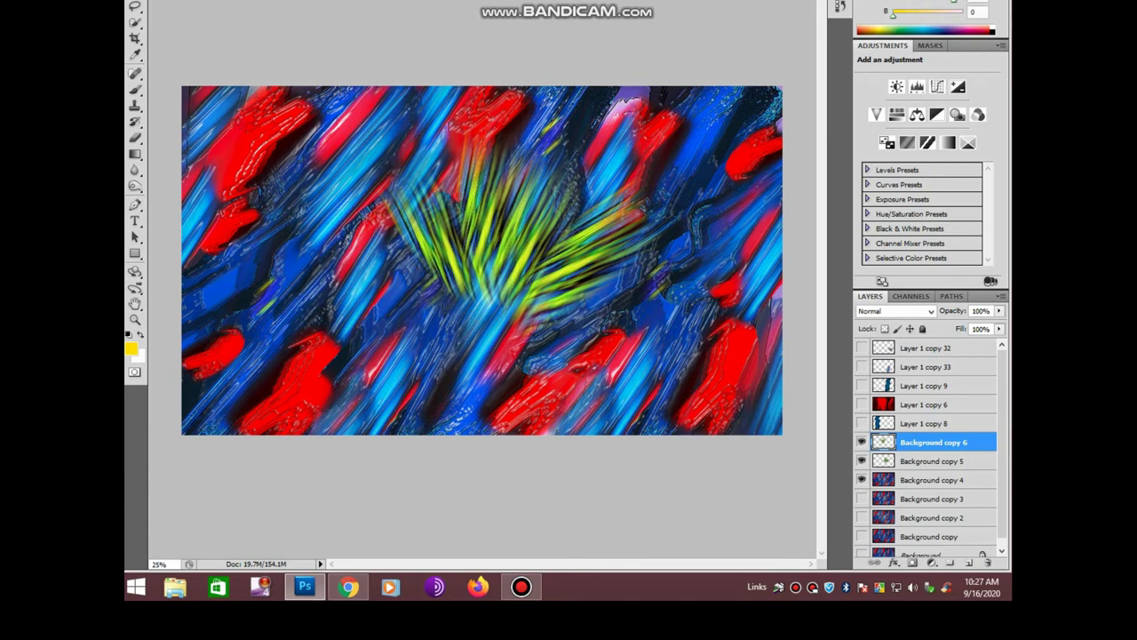
key(ctrl+shift+alt+t)
key(ctrl+t)
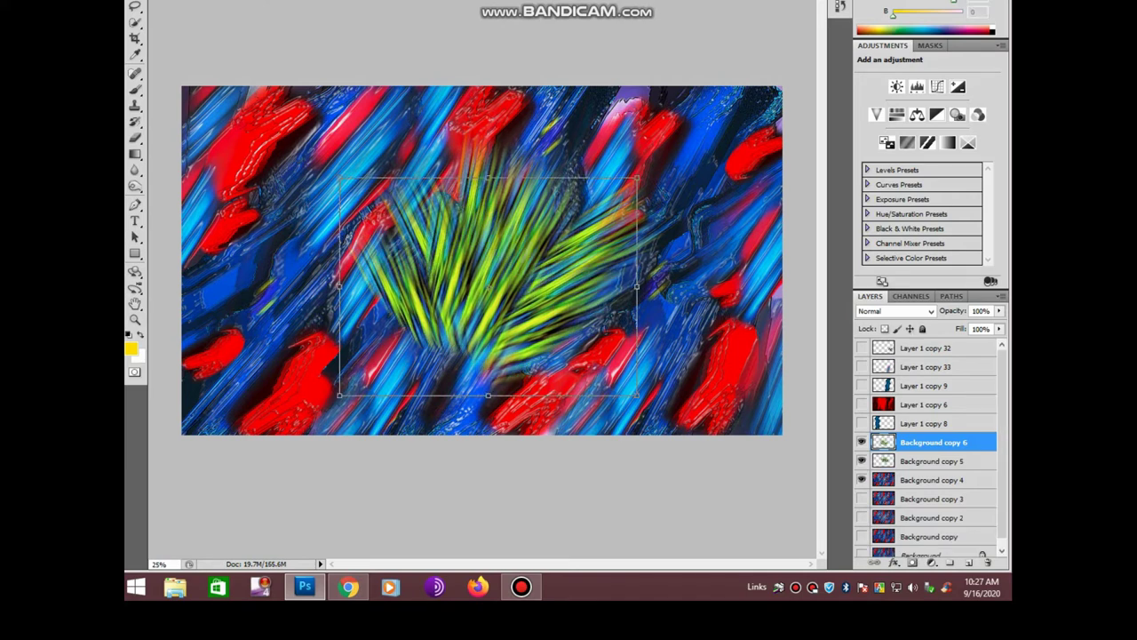
key(ctrl+shift+alt+t)
key(ctrl+shift+alt+t)
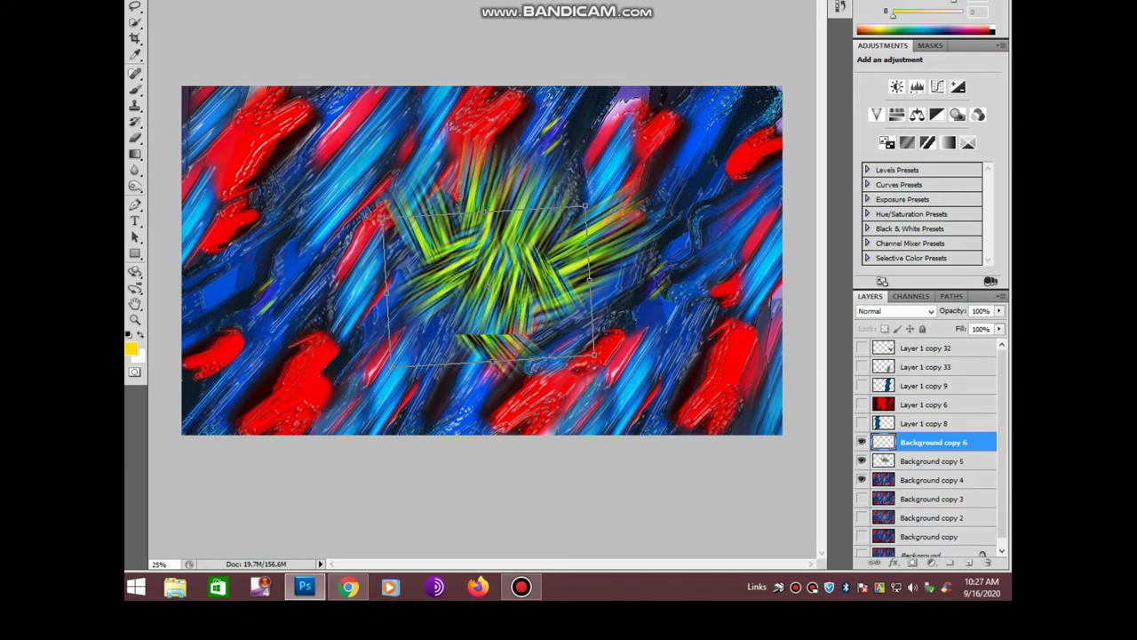
key(ctrl+t)
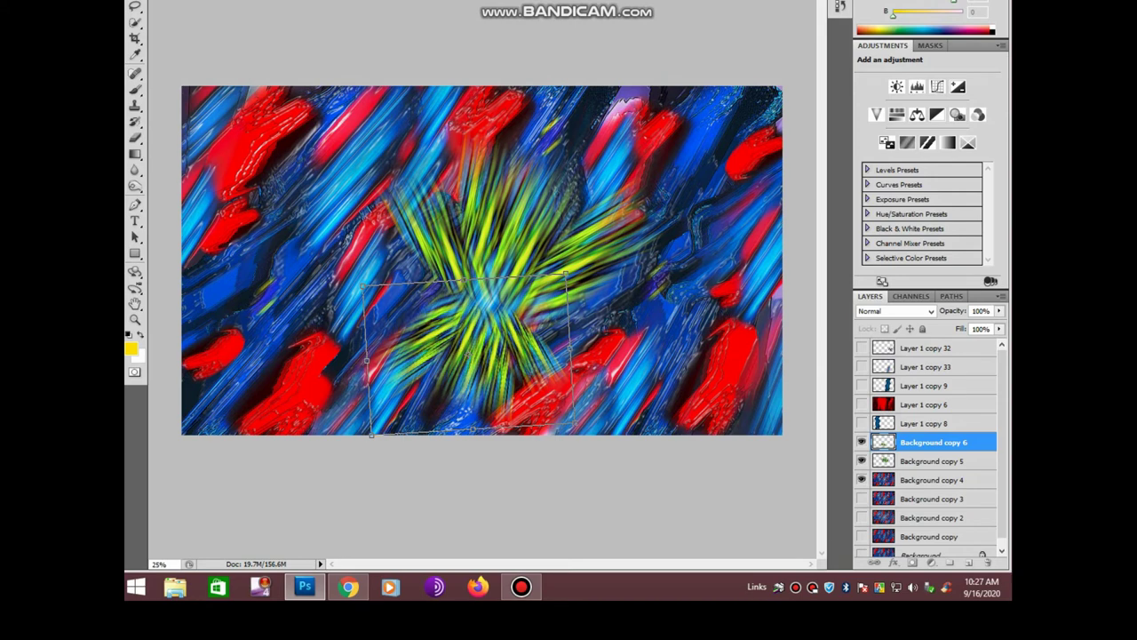
key(shift+Up)
key(shift+Up)
key(shift+Up)
key(Return)
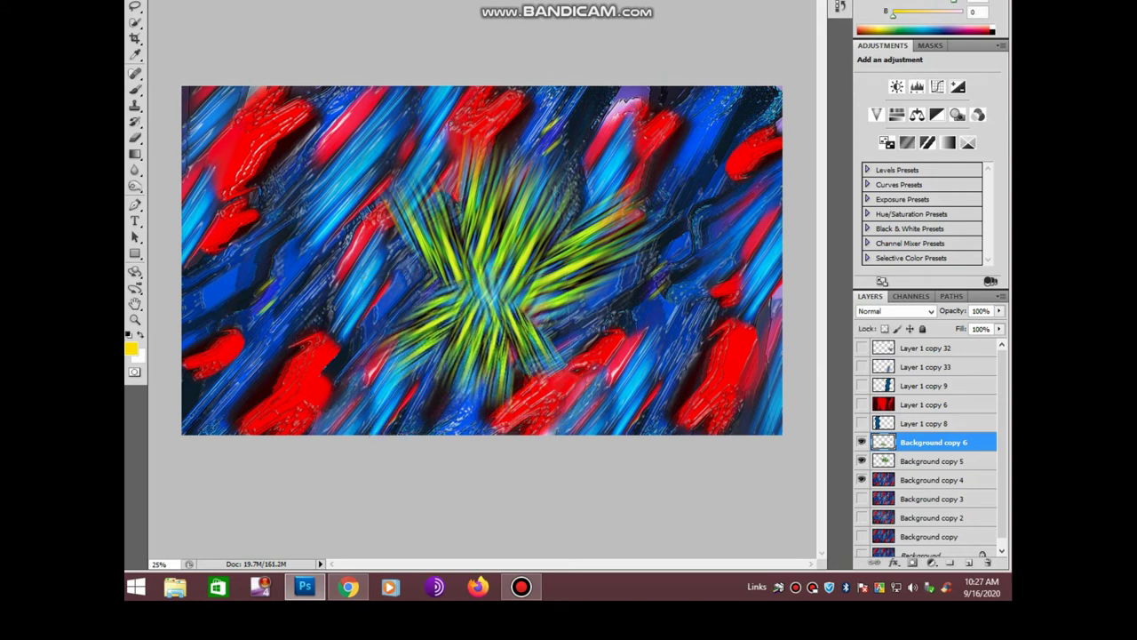
Merge the starburst into one layer, then shrink and rotate it
key(ctrl+e)
key(ctrl+t)
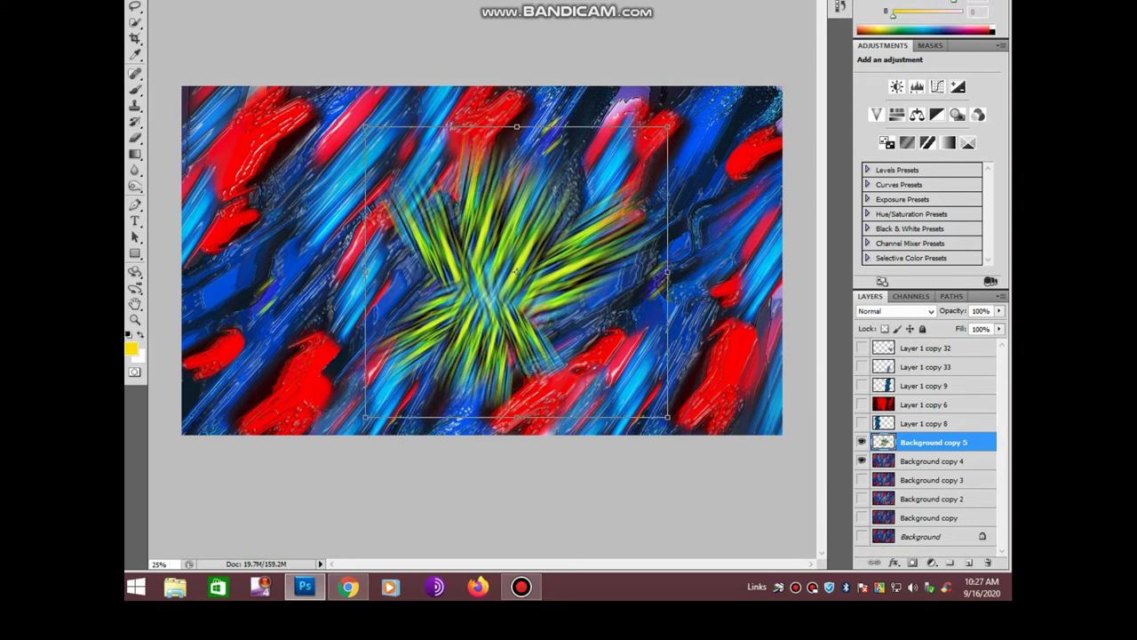
mouse_move(667, 417)
mouse_down()
mouse_move(607, 358)
mouse_move(582, 255)
mouse_up()
key(Return)
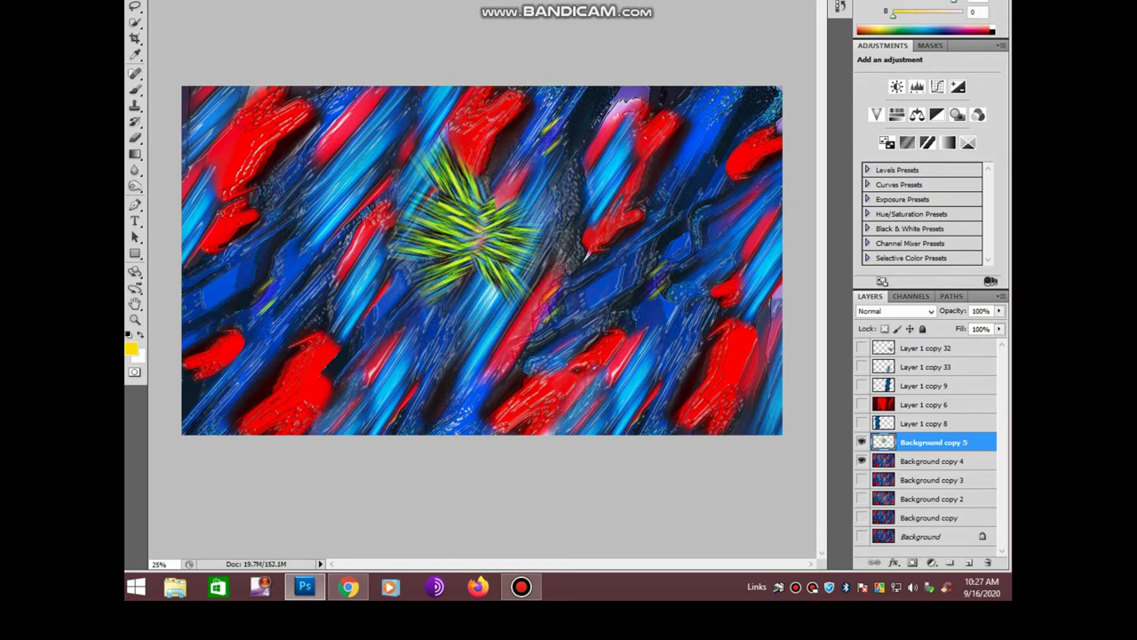
Move the starburst to the top edge and trial Multiply, Linear Dodge and Overlay blends
drag(485, 231, 459, 140)
click(896, 311)
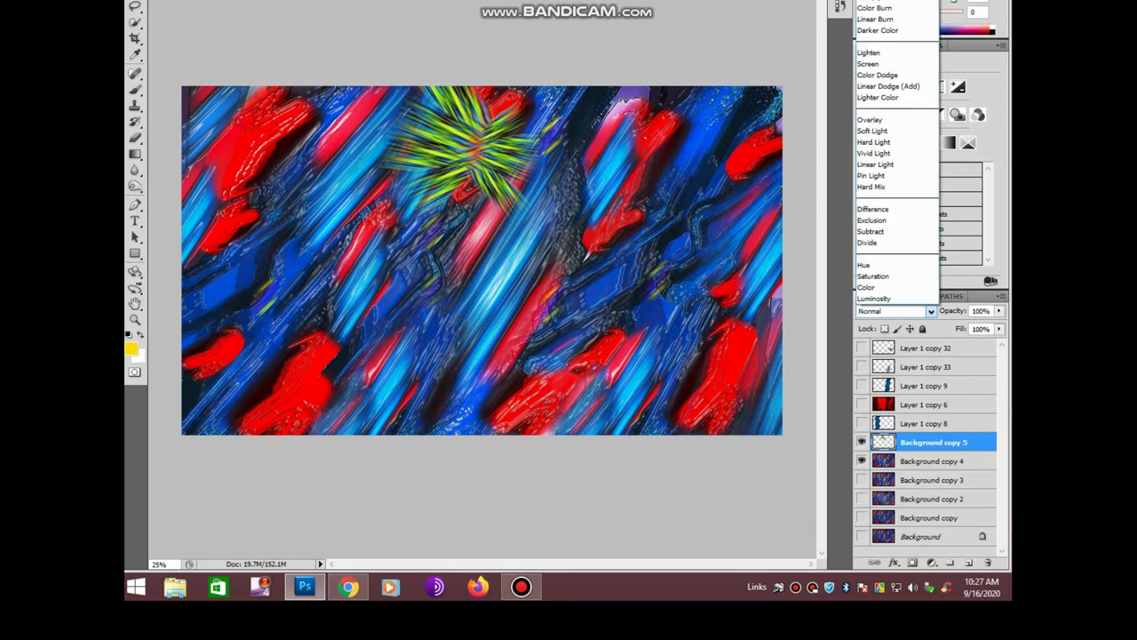
click(897, 4)
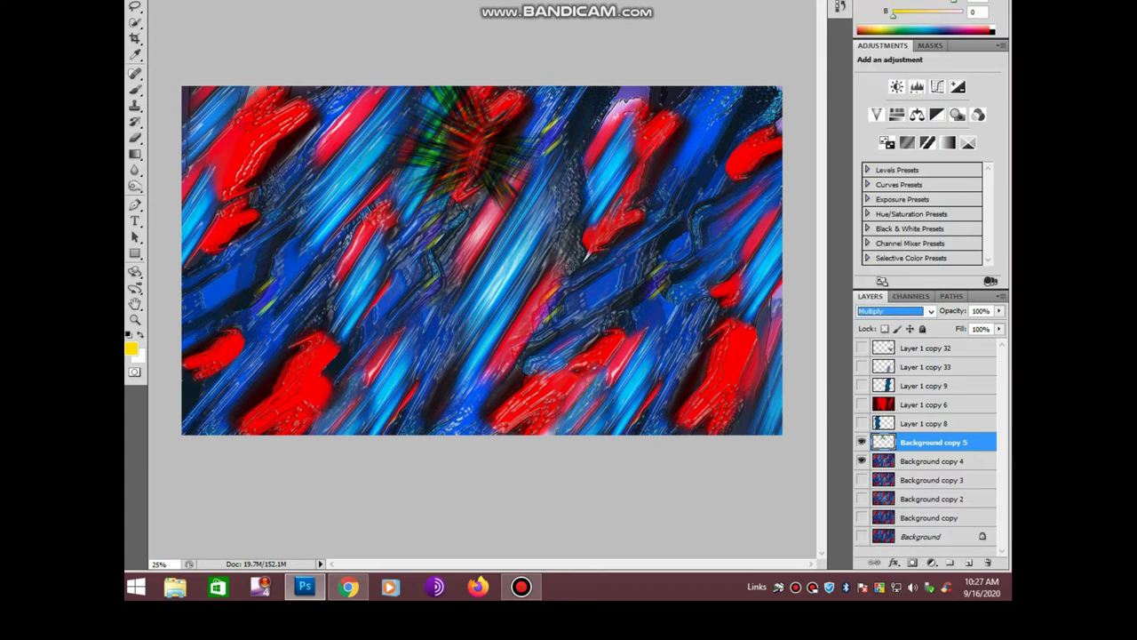
key(Down)
key(Down)
key(Down)
key(Down)
key(Down)
key(Down)
key(Down)
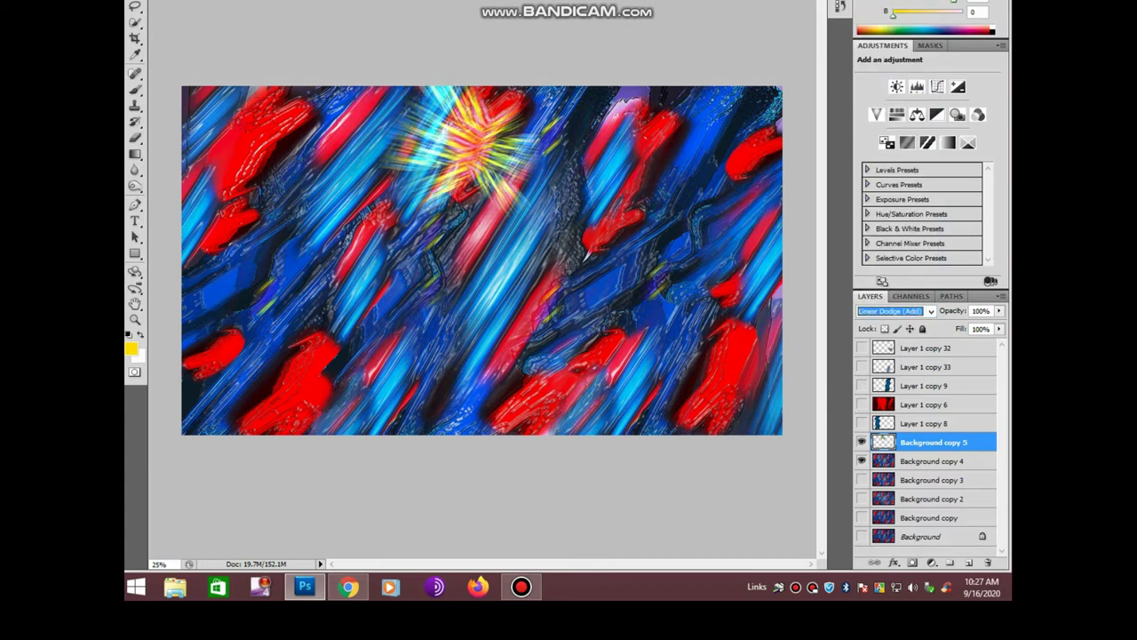
key(Down)
key(Down)
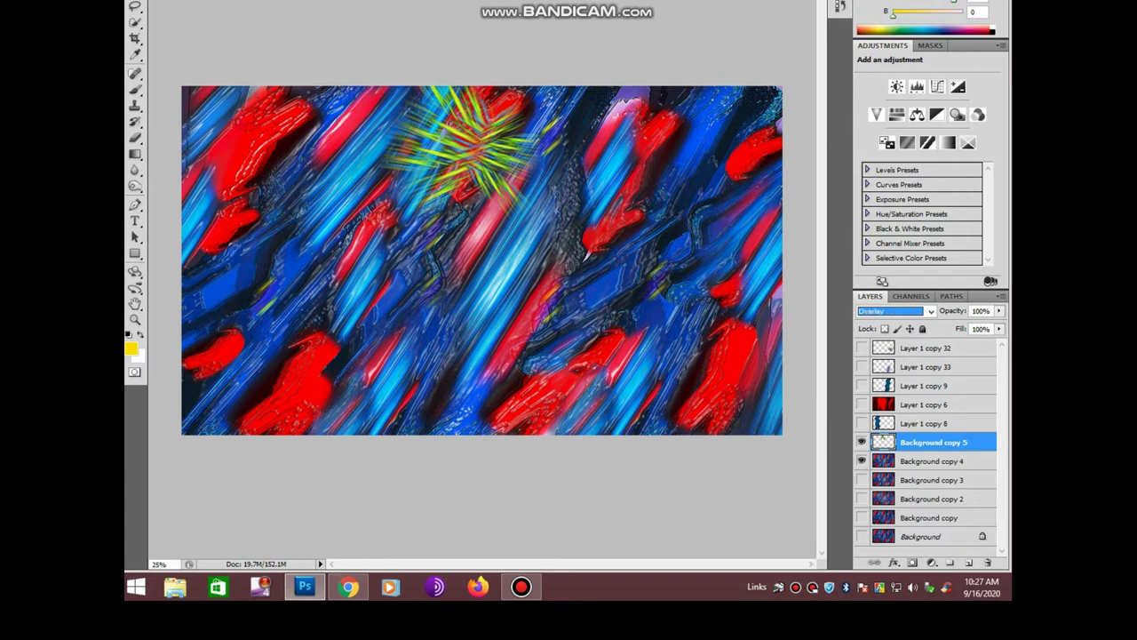
key(Down)
key(Return)
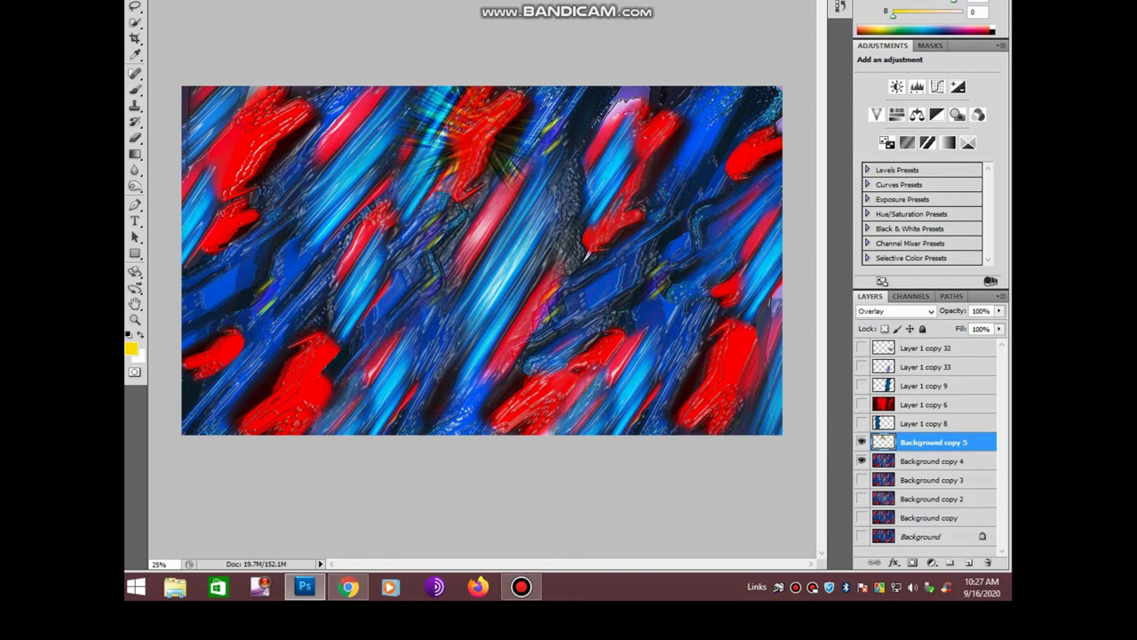
Set the starburst's blend mode to Pin Light and Alt-drag a copy to the upper right
key(ctrl+t)
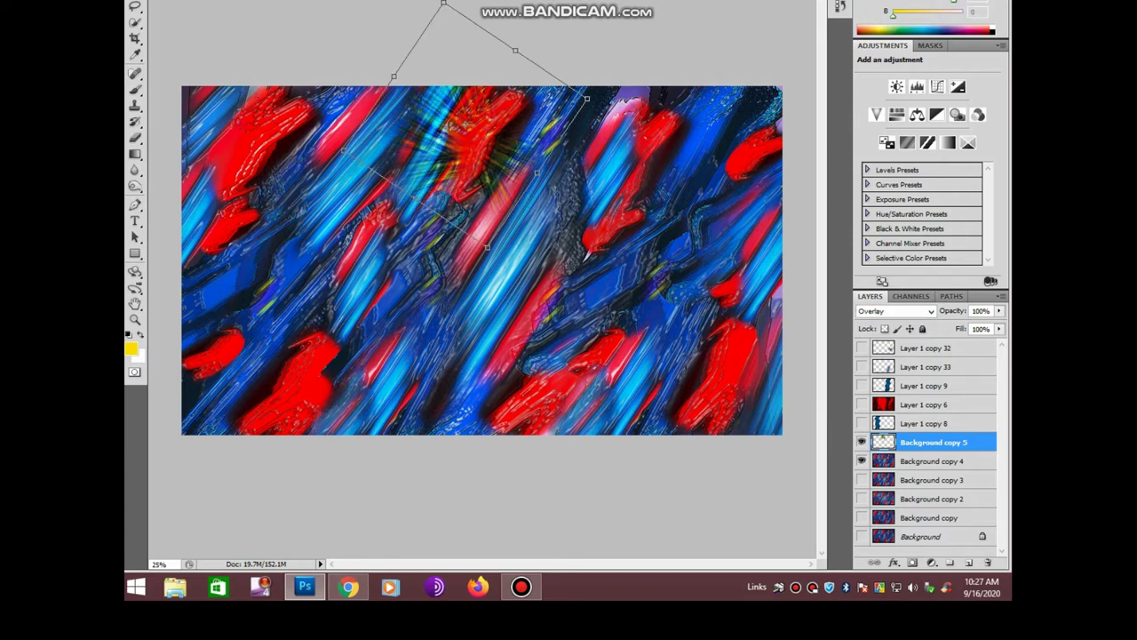
key(Return)
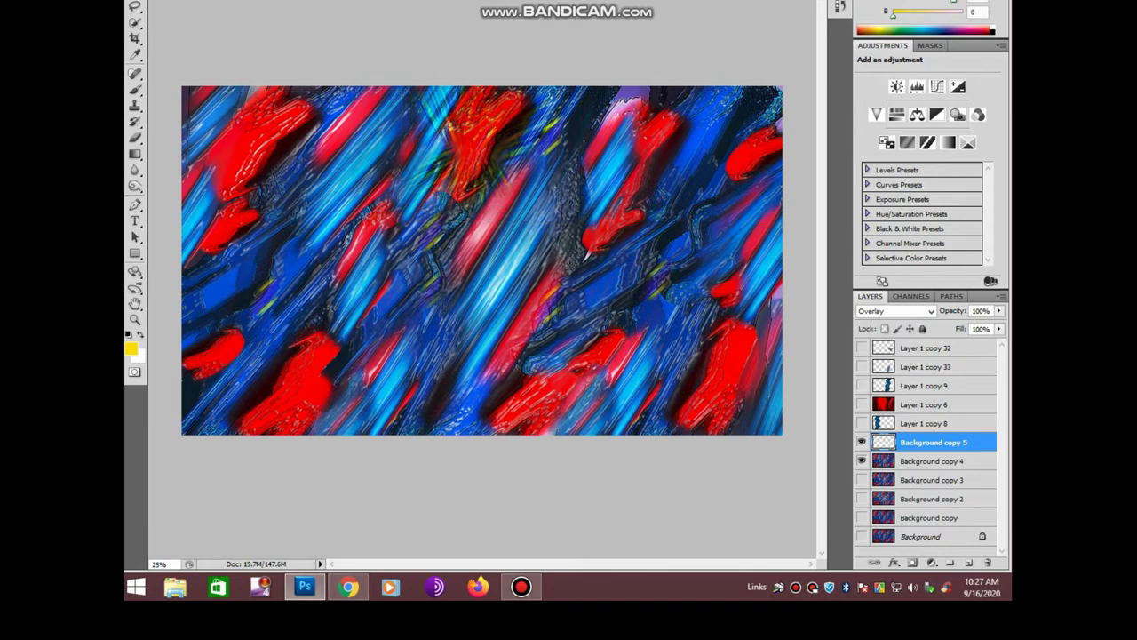
click(930, 310)
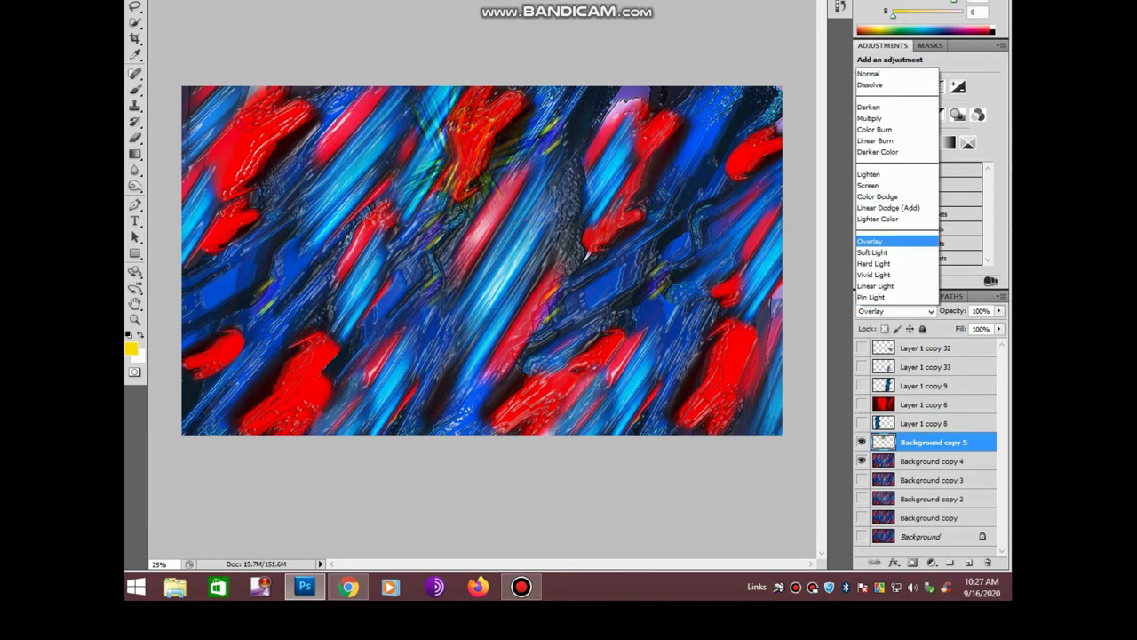
click(888, 241)
key(Down)
key(Down)
key(Down)
key(Down)
key(Down)
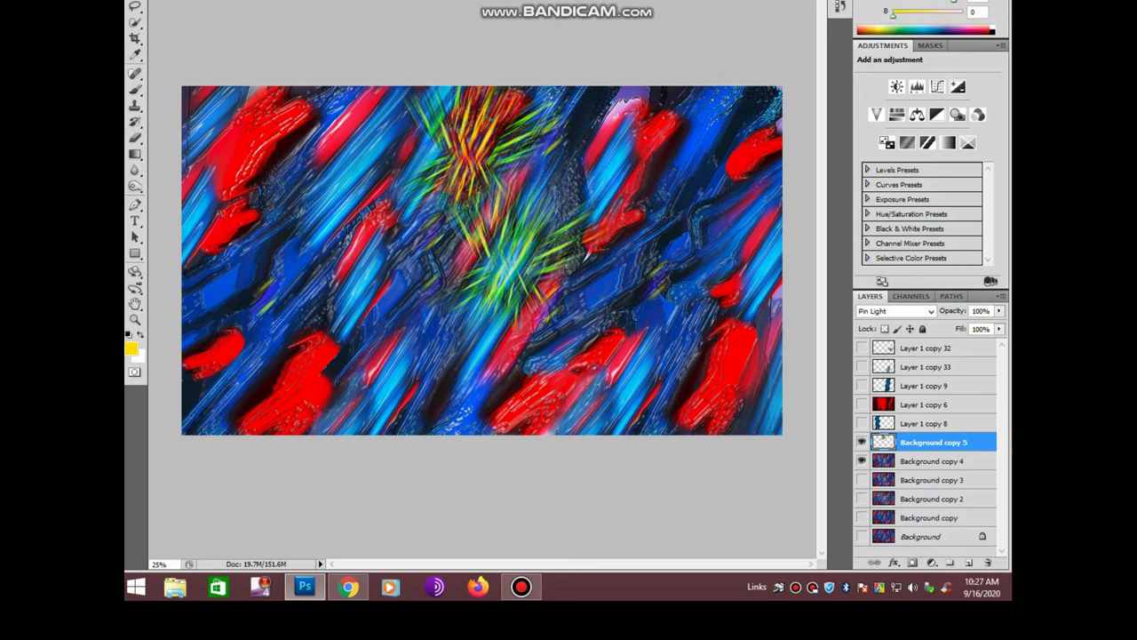
drag(480, 147, 702, 182)
key(ctrl+t)
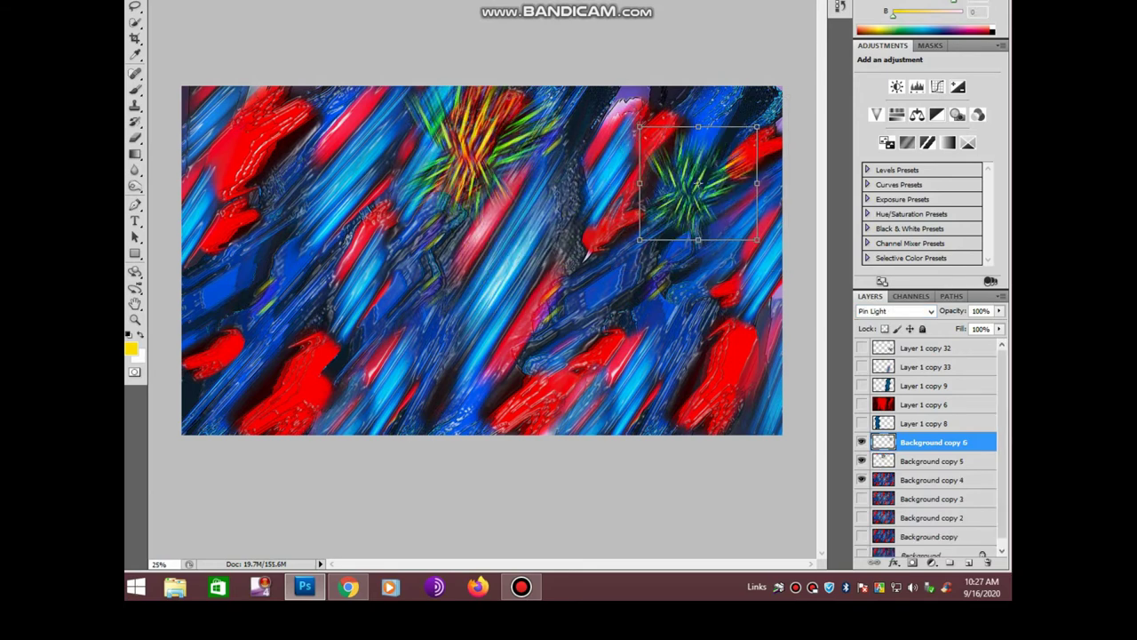
Shrink the starburst copy and scatter further copies toward the upper left and left edge
drag(787, 269, 754, 236)
mouse_move(675, 169)
mouse_down()
mouse_move(639, 111)
mouse_move(244, 120)
mouse_move(271, 369)
mouse_move(510, 387)
mouse_move(724, 364)
mouse_move(742, 151)
mouse_move(542, 289)
mouse_move(493, 235)
mouse_move(488, 249)
mouse_move(373, 240)
mouse_up()
key(Return)
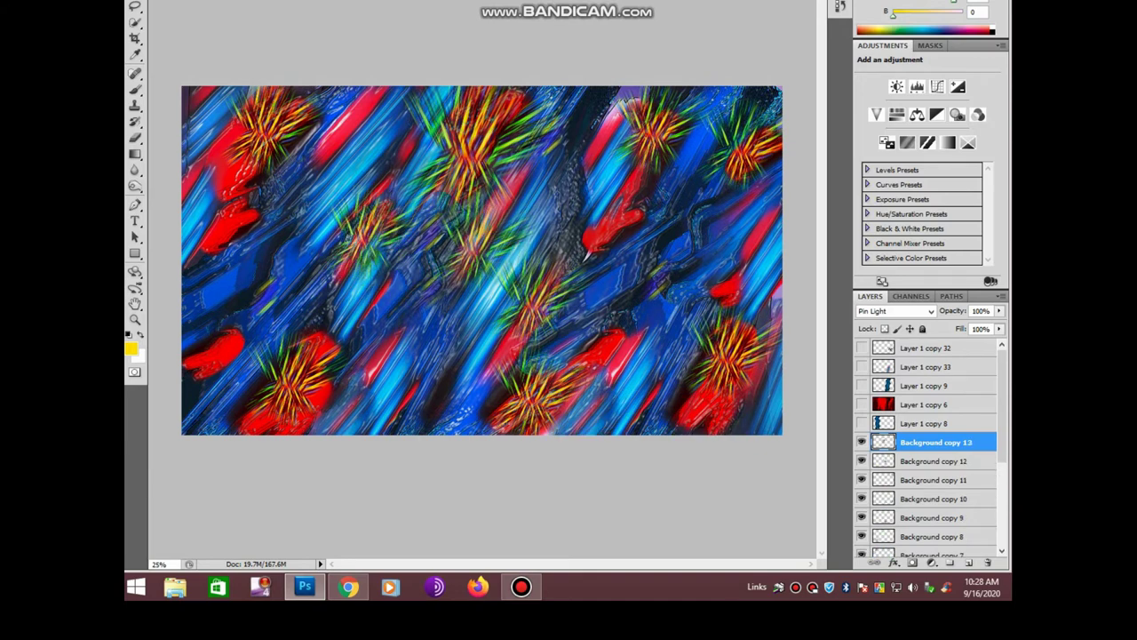
key(ctrl+t)
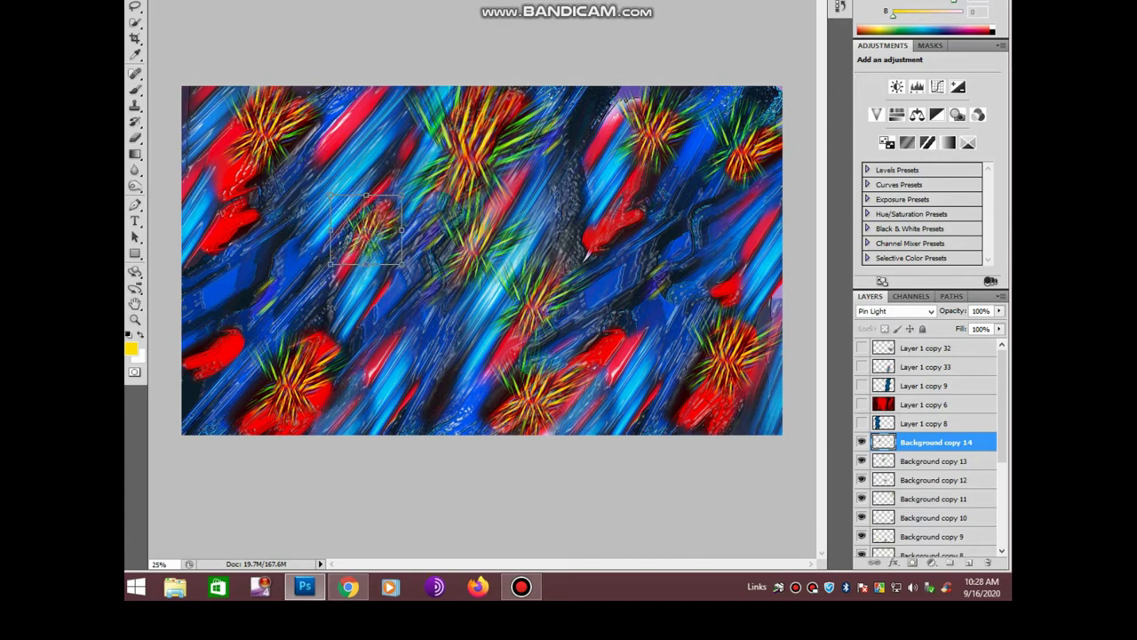
key(Return)
mouse_move(373, 240)
mouse_down()
mouse_move(218, 256)
mouse_move(232, 236)
mouse_up()
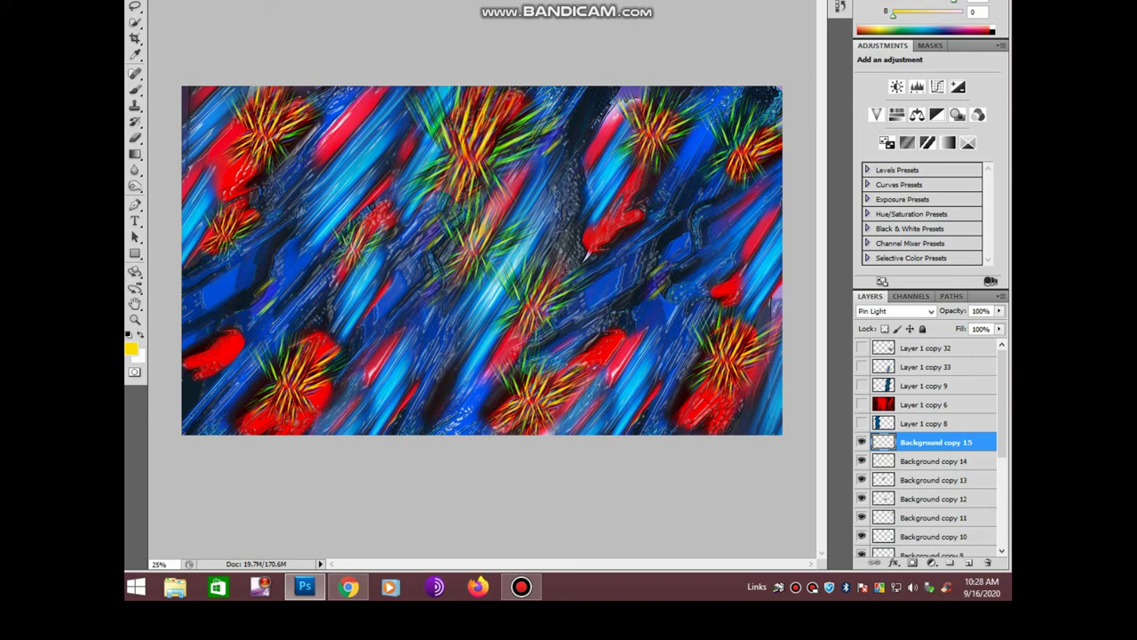
Scroll the Layers panel and select Background copy 4
drag(1002, 404, 1001, 493)
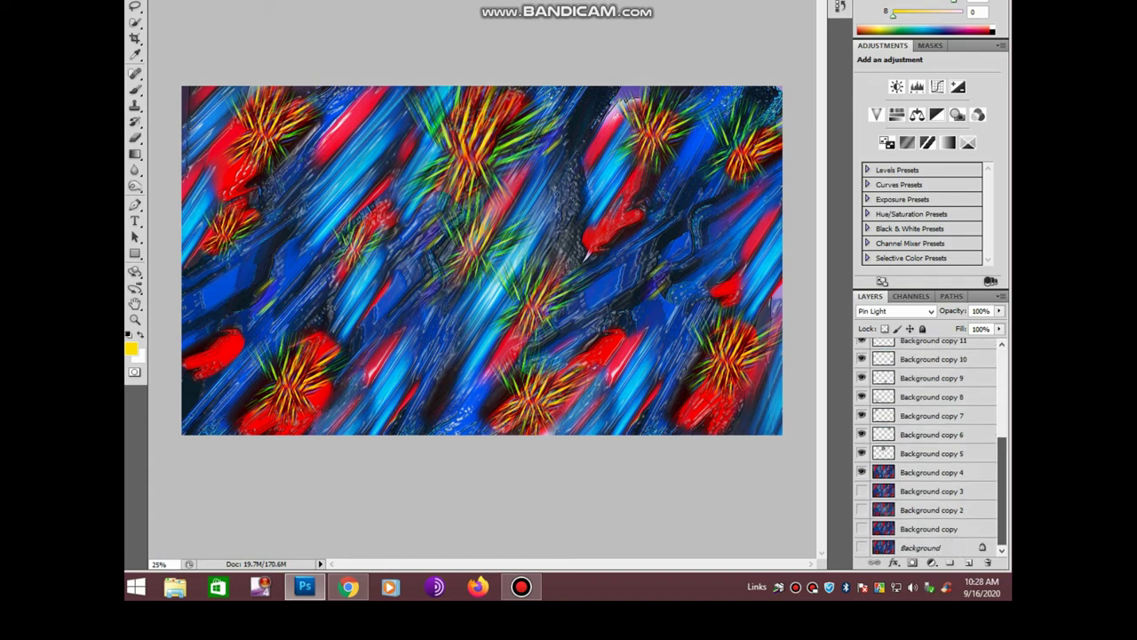
scroll(928, 444, up, 1)
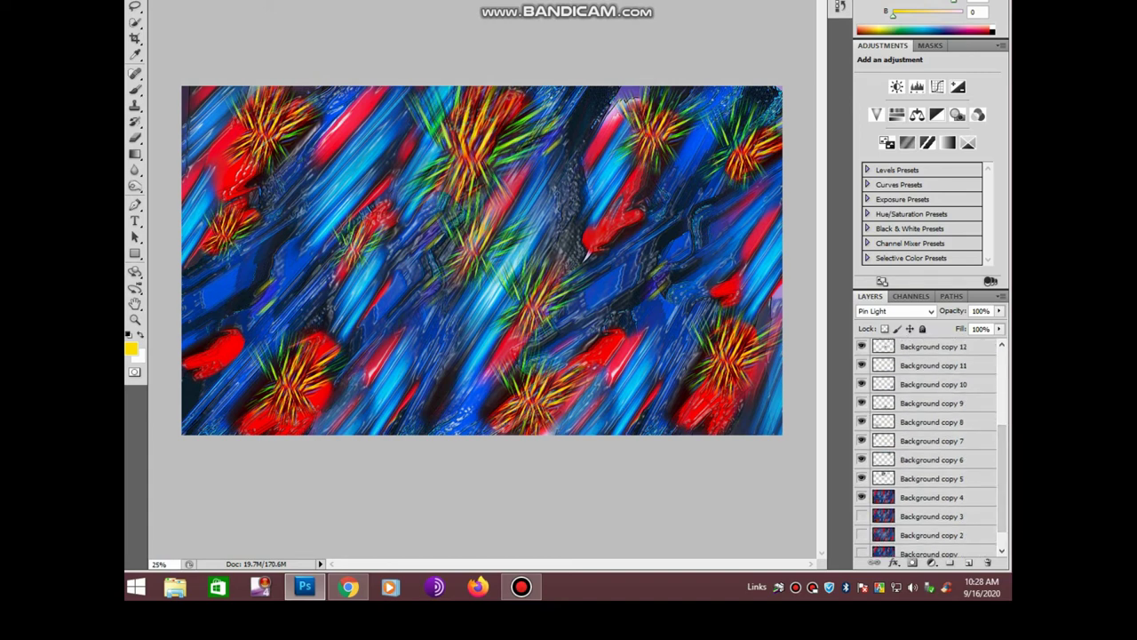
click(933, 497)
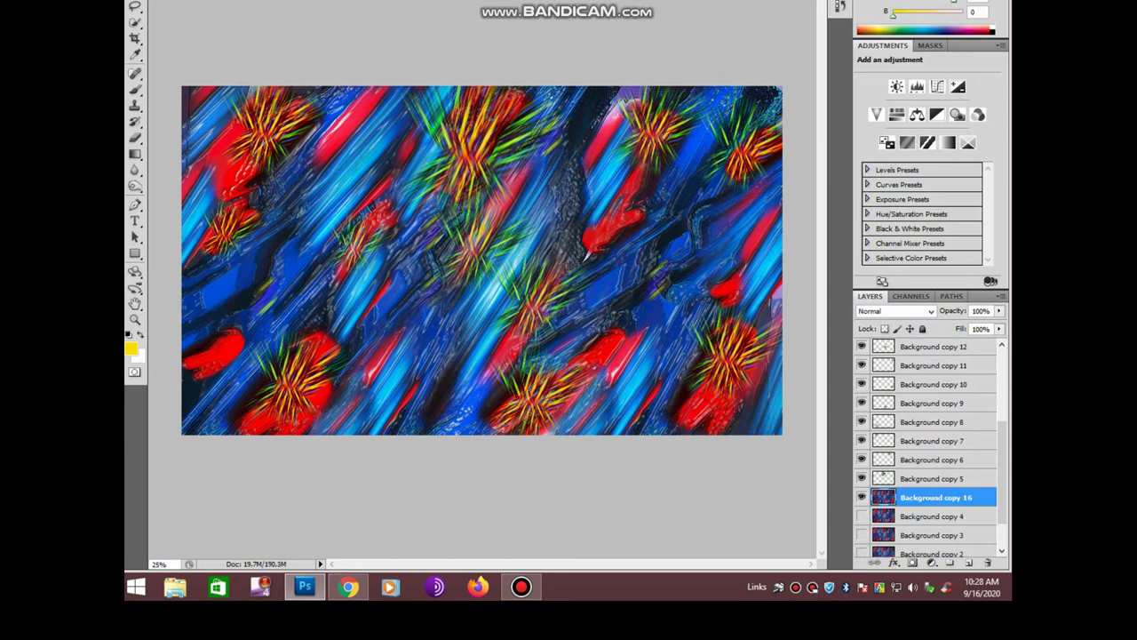
Merge the visible starburst layers into Background copy 17 and brighten it with a raised curve
key(ctrl+shift+e)
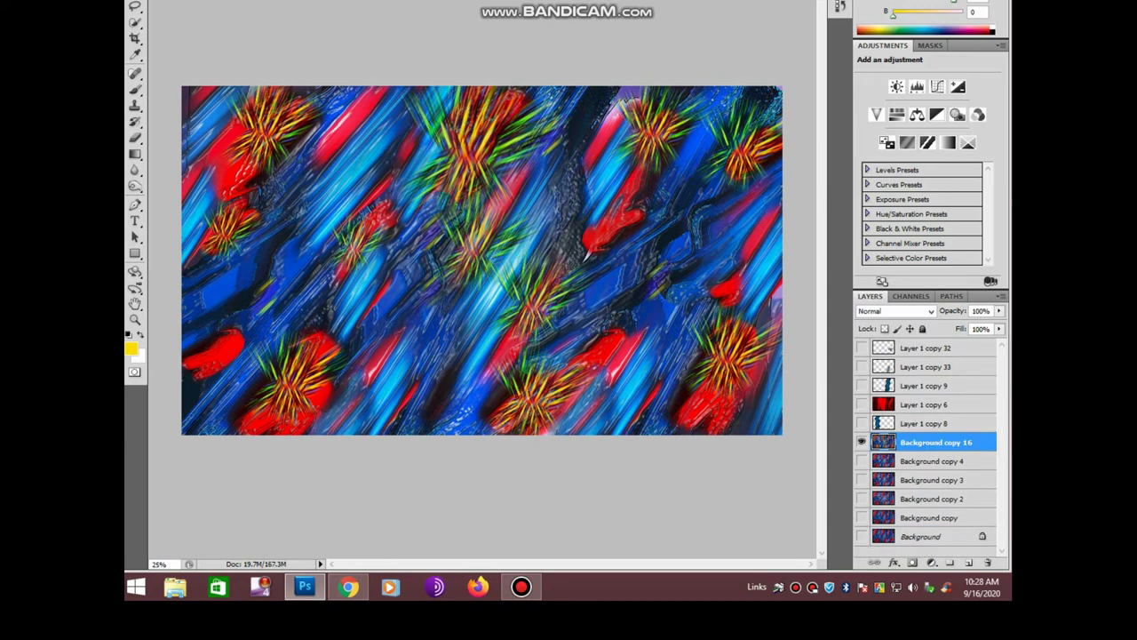
key(ctrl+m)
mouse_move(820, 302)
mouse_down()
mouse_move(819, 277)
mouse_move(795, 327)
mouse_move(793, 318)
mouse_up()
key(Return)
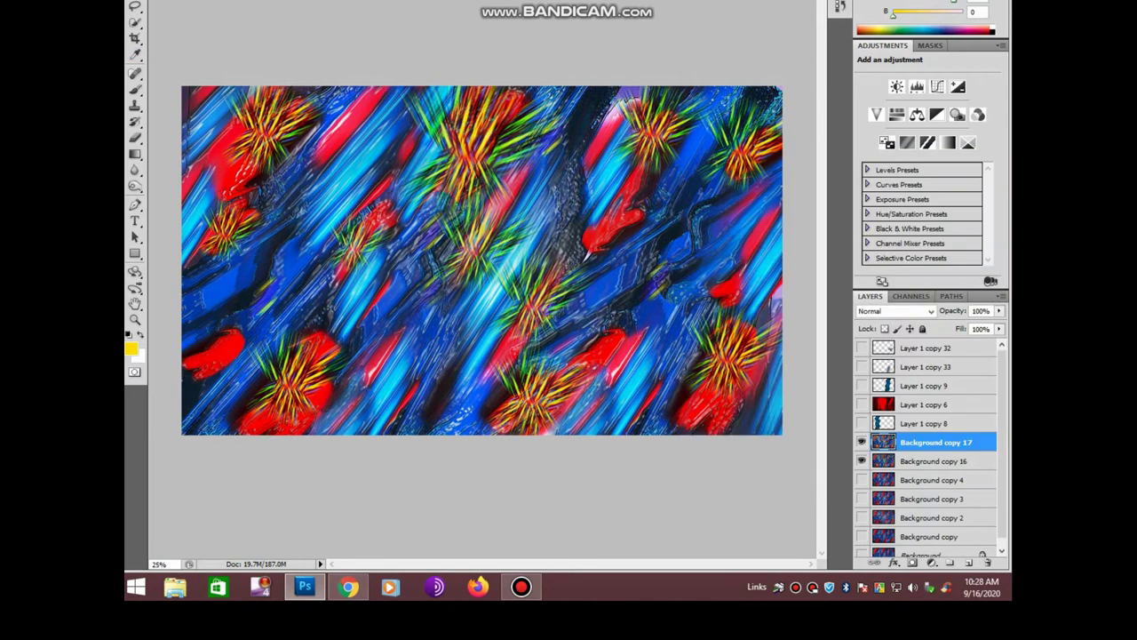
Push Background copy 17's midtones toward blue and magenta with Color Balance
key(ctrl+b)
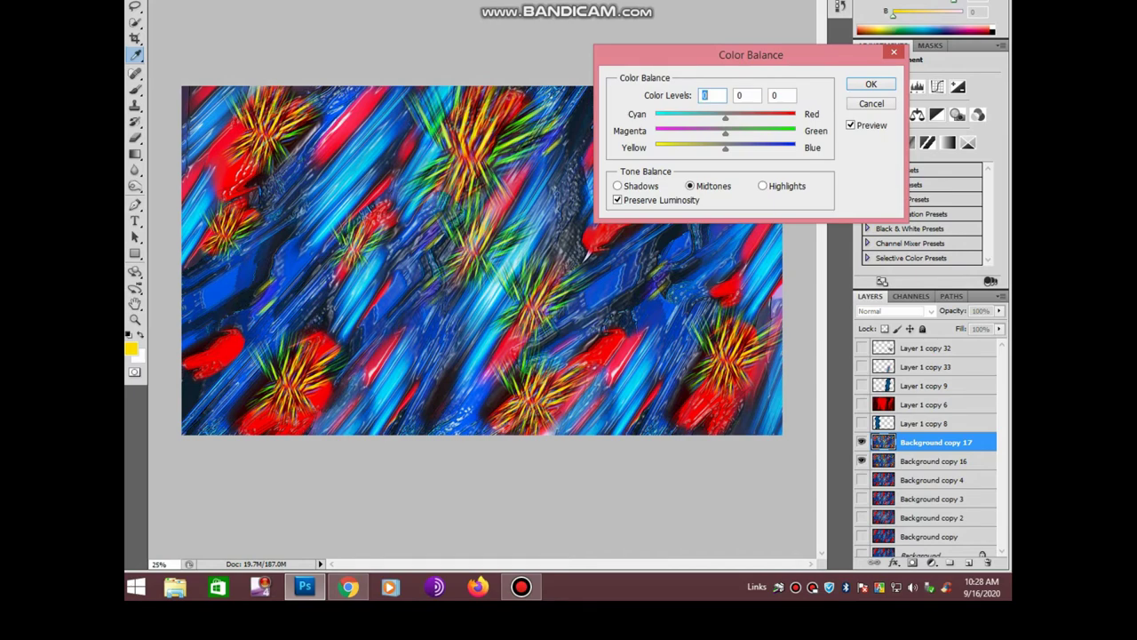
drag(725, 148, 795, 148)
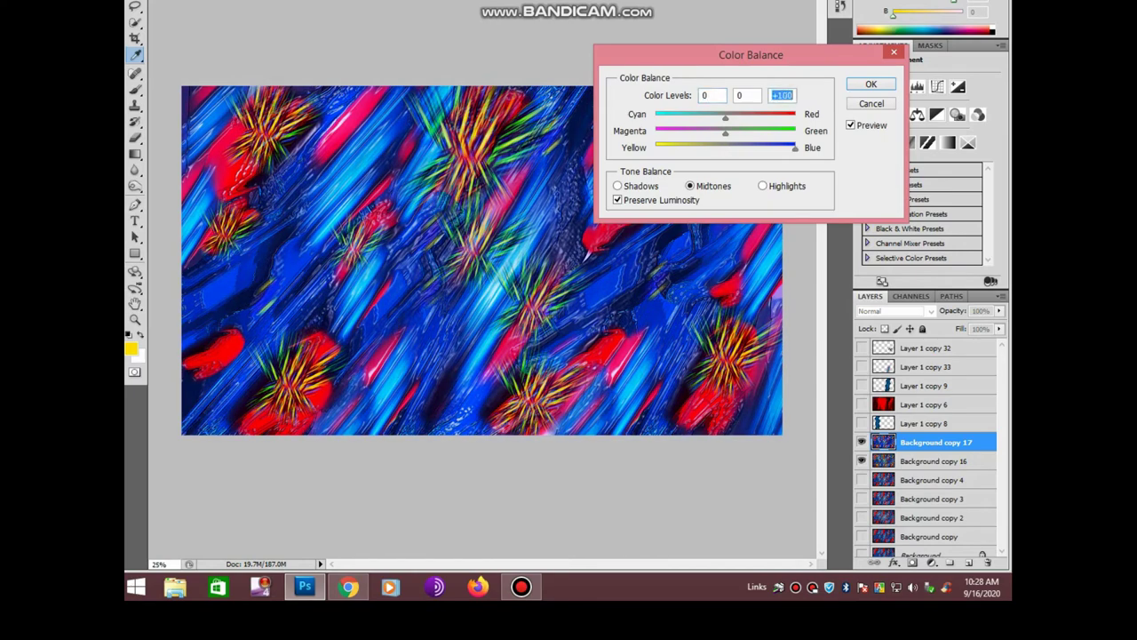
mouse_move(725, 131)
mouse_down()
mouse_move(698, 131)
mouse_move(714, 118)
mouse_up()
key(Return)
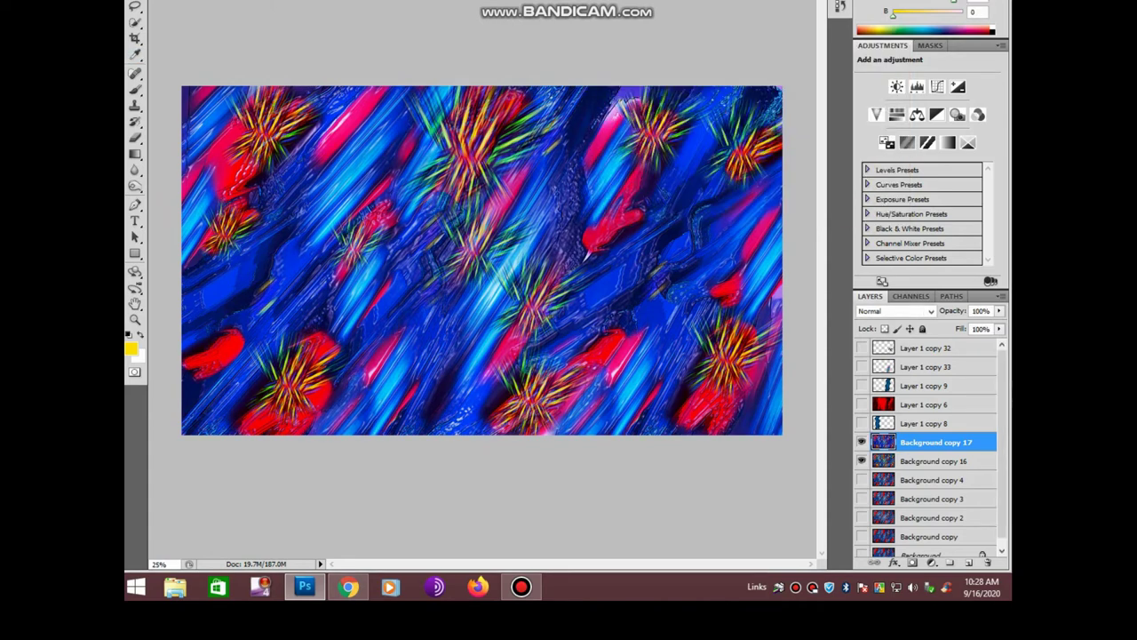
Paste a patch as Layer 1, nudge it, and erase it down to a diagonal streak
key(ctrl+v)
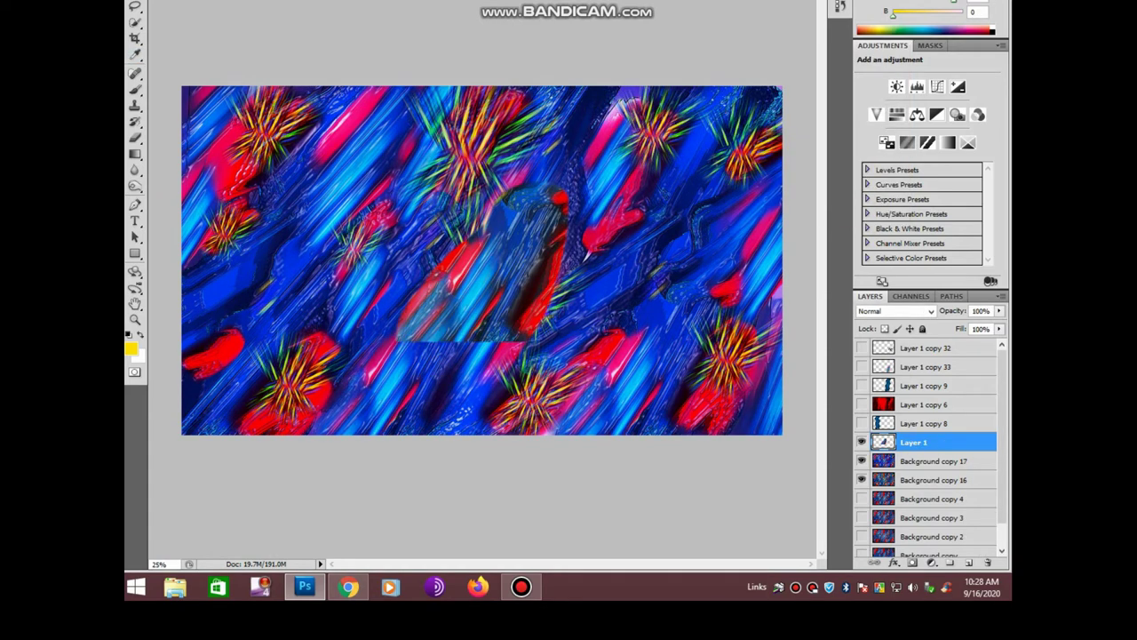
drag(481, 258, 479, 250)
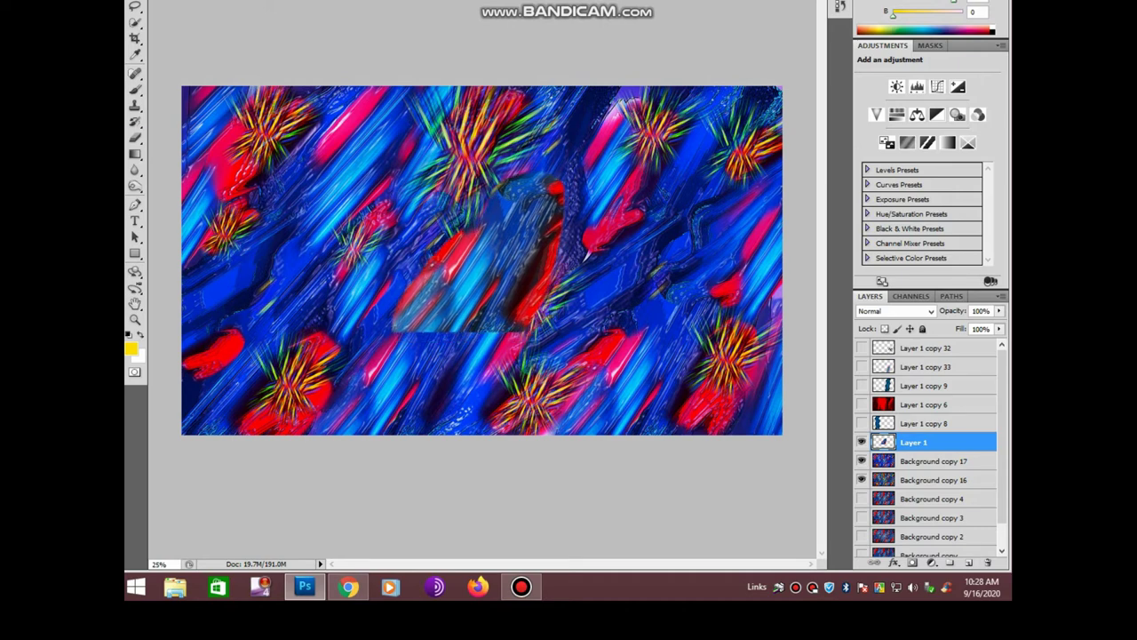
drag(135, 138, 191, 137)
drag(551, 209, 515, 329)
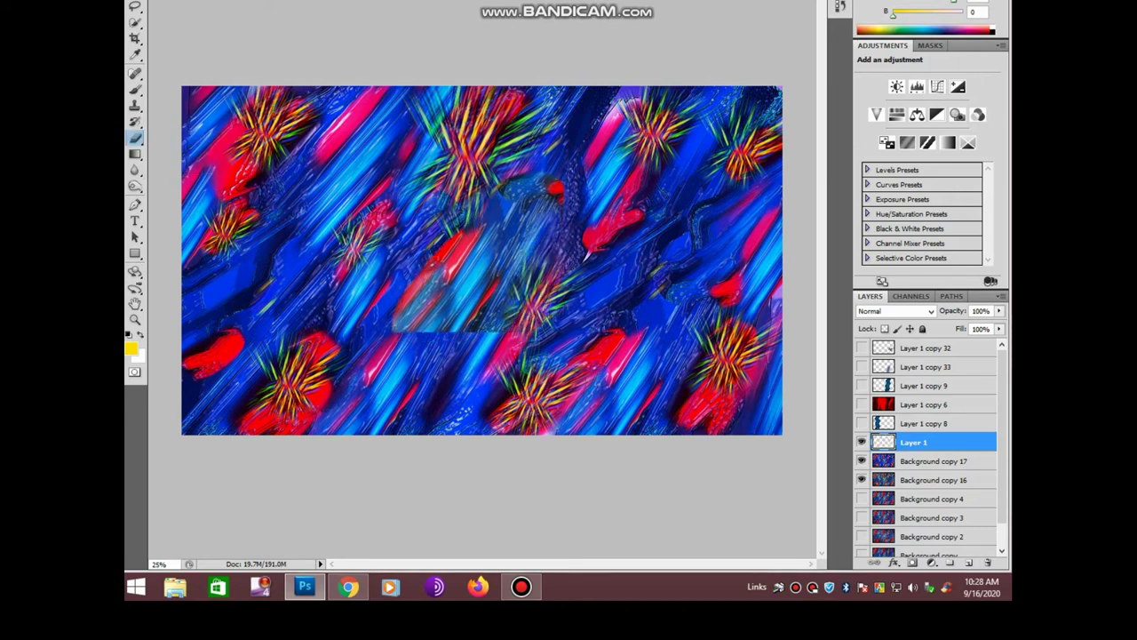
mouse_move(536, 177)
mouse_down()
mouse_move(498, 267)
mouse_move(401, 329)
mouse_up()
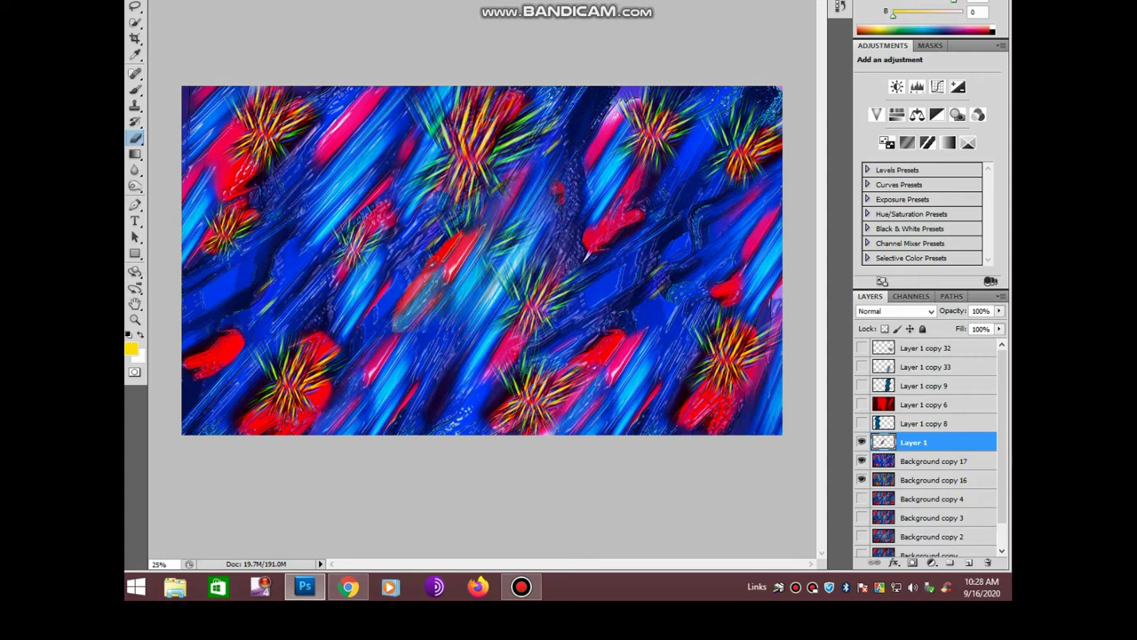
Erase more of the streak's lower edge, then shift its hue +43 to orange
mouse_move(493, 280)
mouse_down()
mouse_move(453, 311)
mouse_move(400, 327)
mouse_up()
drag(512, 271, 455, 330)
key(ctrl+u)
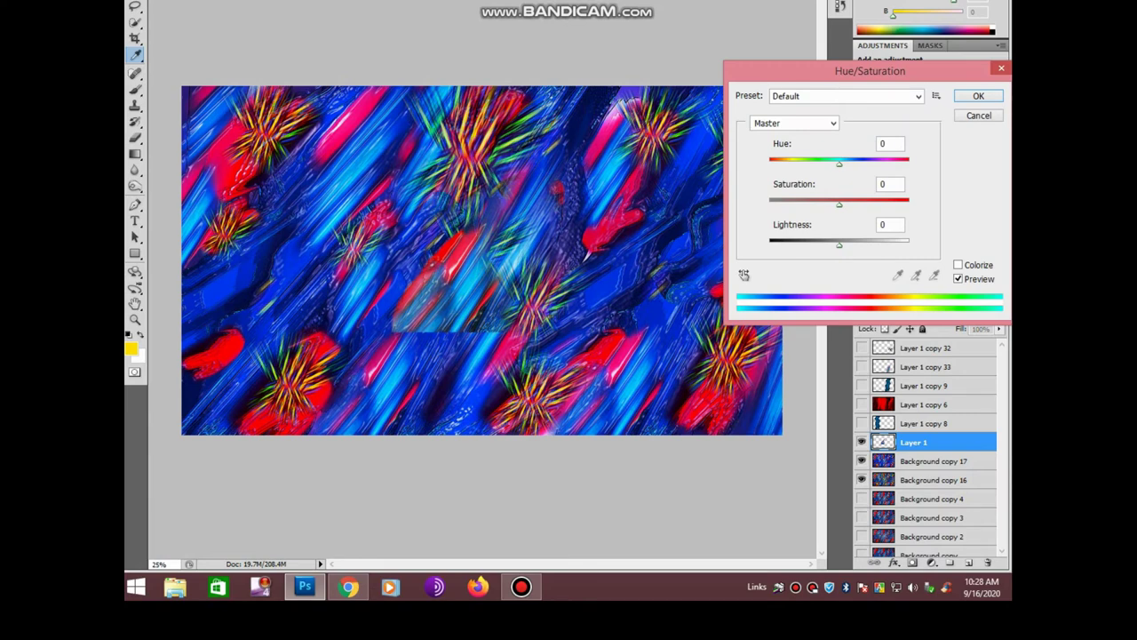
key(Up)
key(Up)
key(Up)
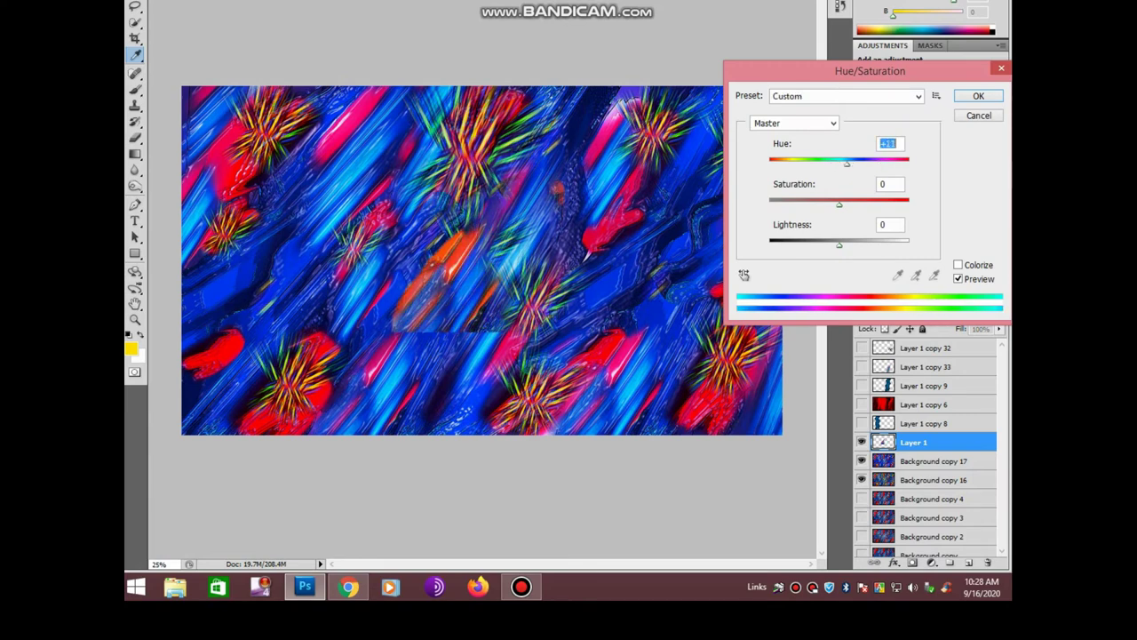
key(shift+Down)
key(shift+Down)
key(shift+Down)
key(shift+Down)
key(shift+Down)
key(shift+Down)
key(shift+Down)
key(shift+Down)
key(shift+Down)
key(shift+Down)
key(shift+Down)
key(shift+Down)
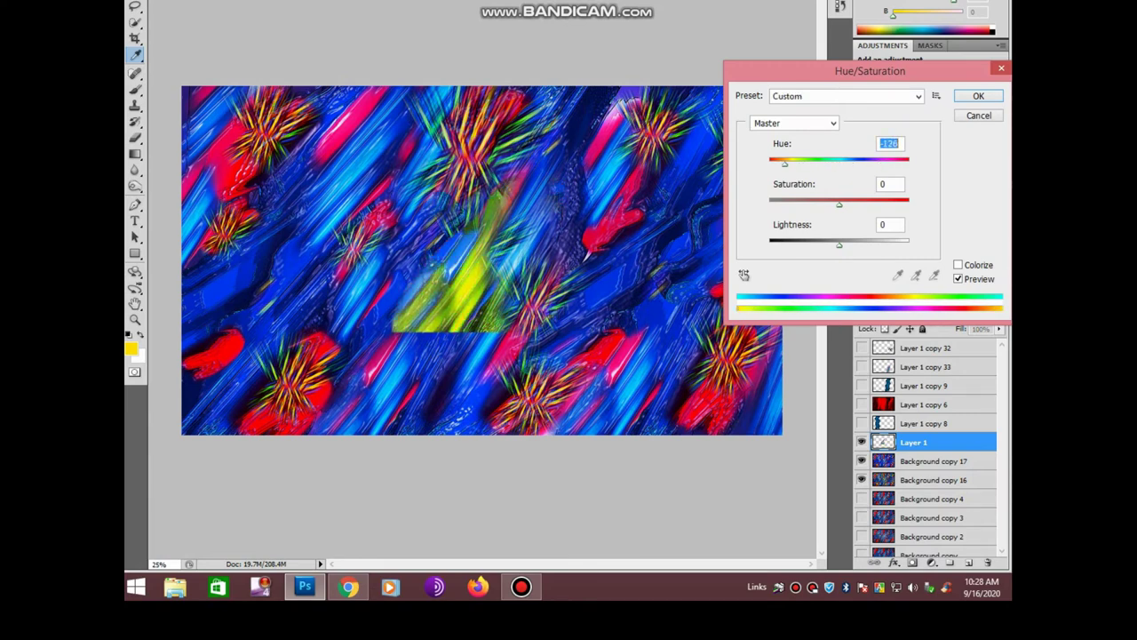
key(shift+Up)
key(shift+Up)
key(shift+Up)
key(shift+Up)
key(shift+Up)
key(shift+Up)
key(shift+Up)
key(shift+Up)
key(shift+Up)
key(shift+Up)
key(shift+Up)
key(shift+Up)
key(Up)
key(Up)
key(Up)
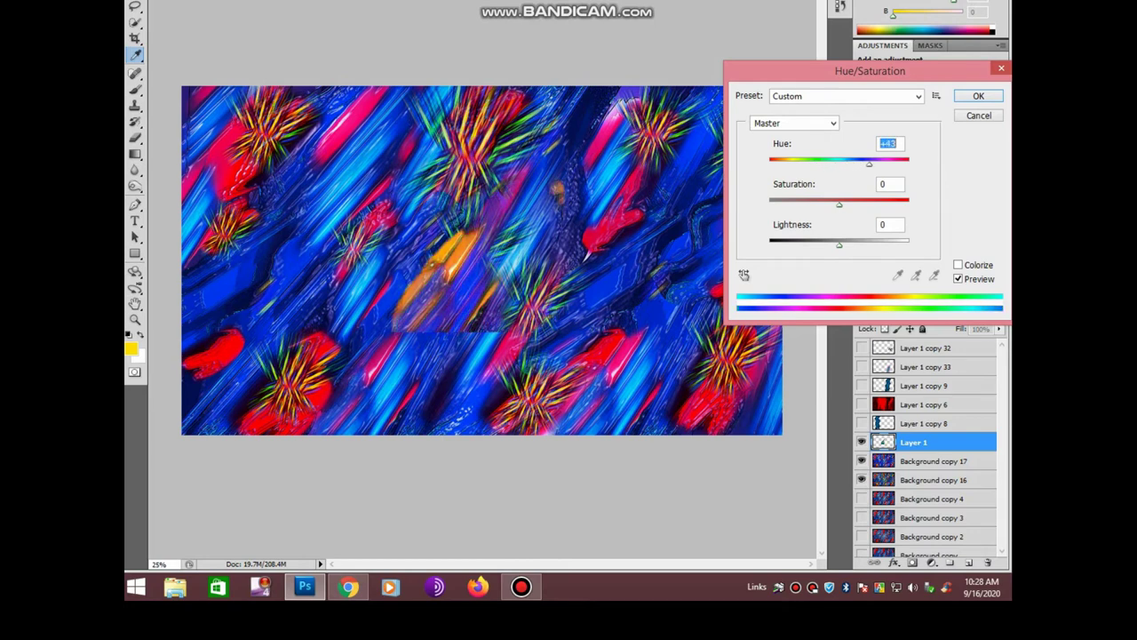
key(Return)
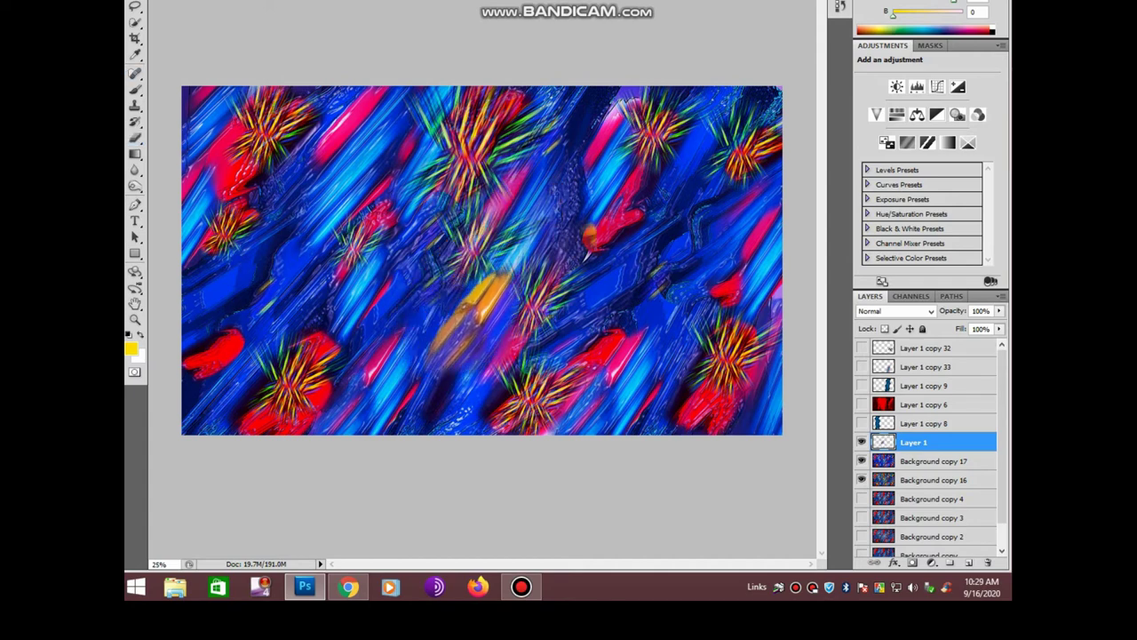
Scale and rotate the orange streak with Free Transform, then deselect
click(135, 138)
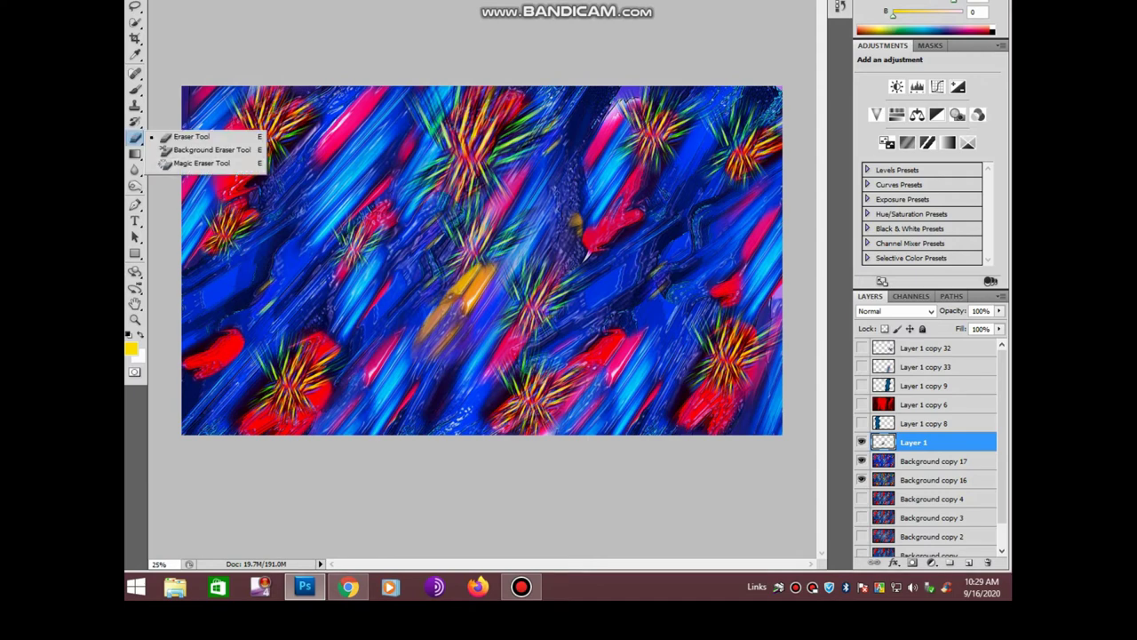
key(Escape)
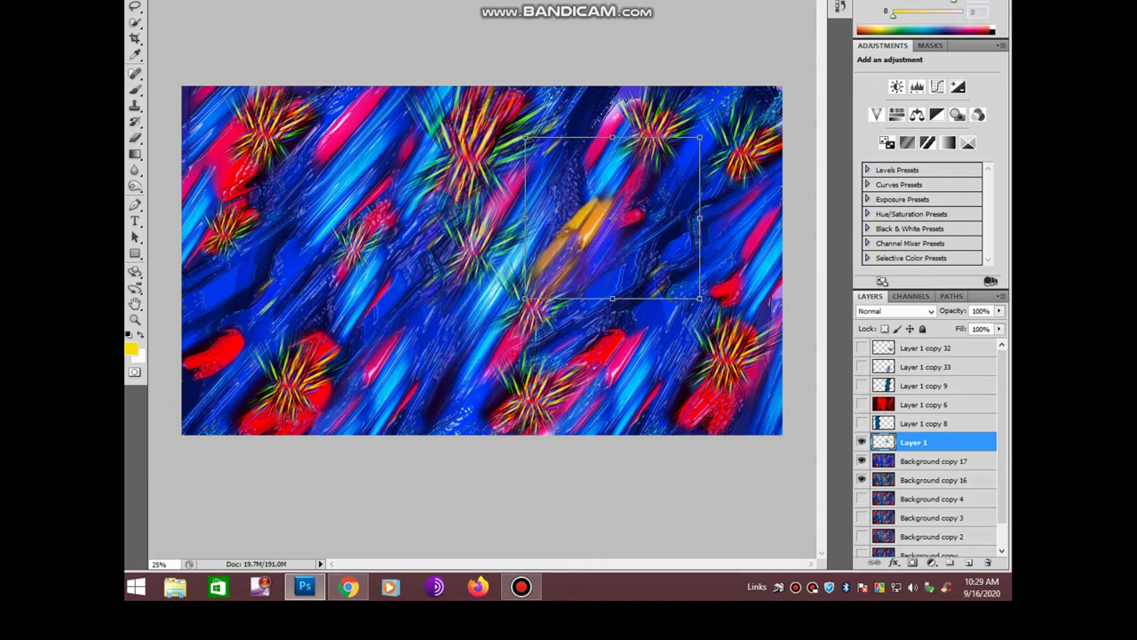
key(ctrl+t)
key(Return)
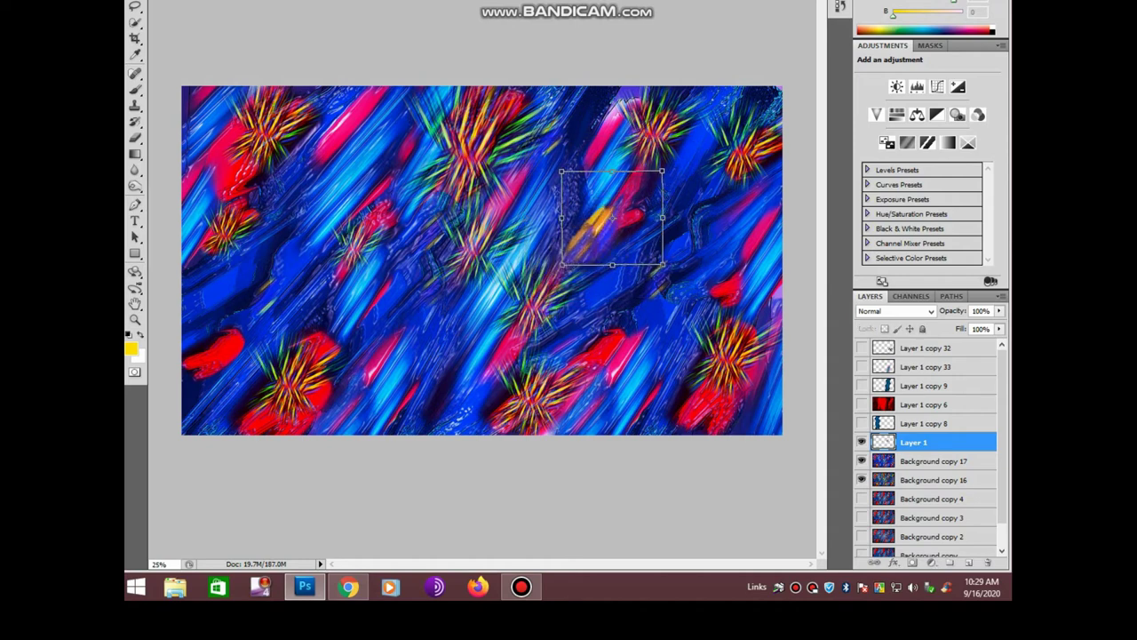
key(ctrl+d)
Duplicate the orange streak onto a new layer and move the copy lower on the canvas
right_click(135, 138)
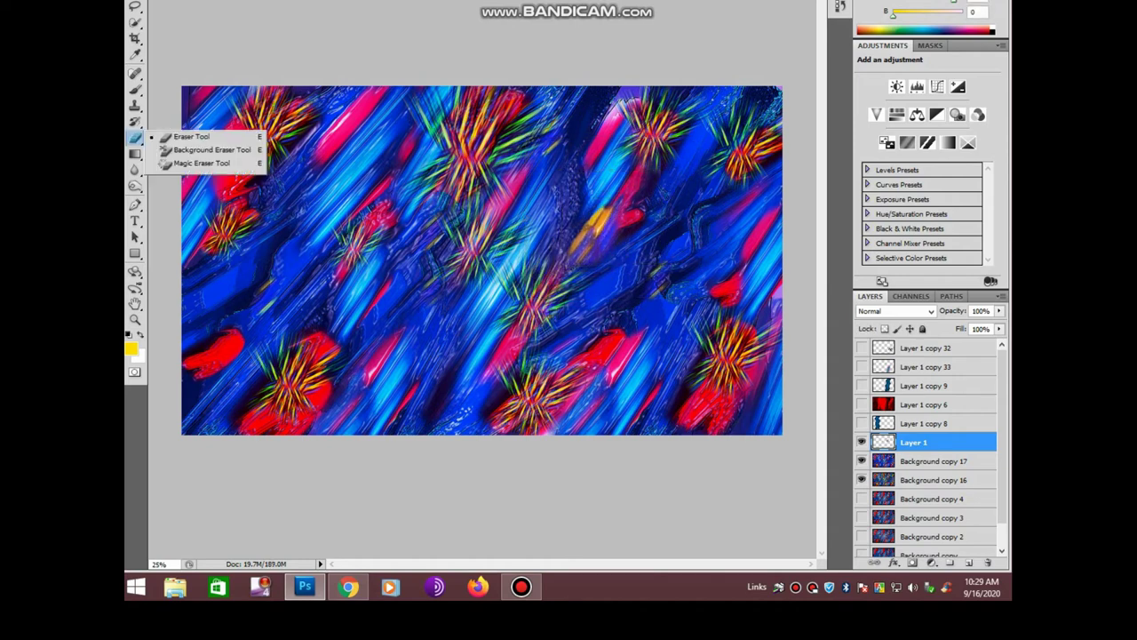
click(186, 136)
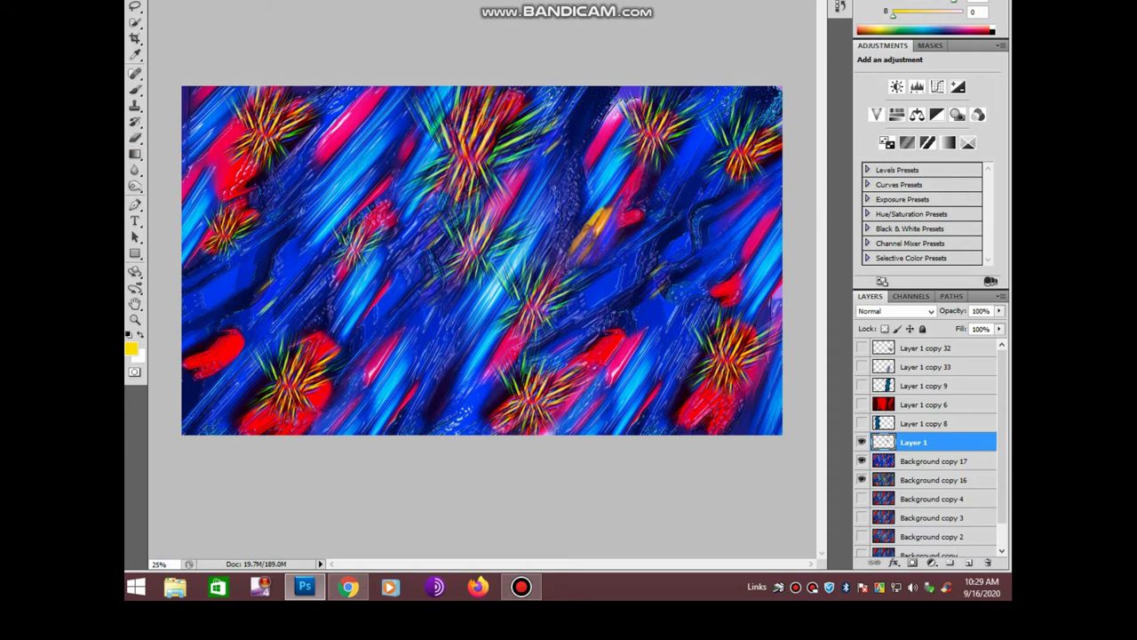
drag(591, 222, 604, 351)
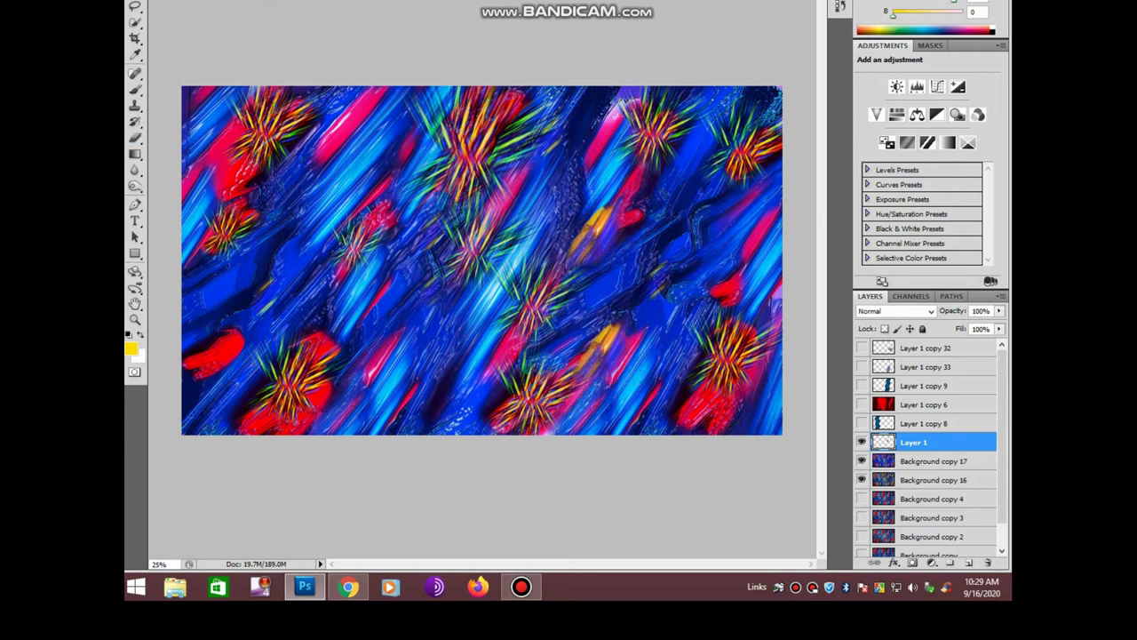
mouse_move(302, 382)
mouse_down()
mouse_move(266, 413)
mouse_move(209, 365)
mouse_move(206, 244)
mouse_move(240, 143)
mouse_up()
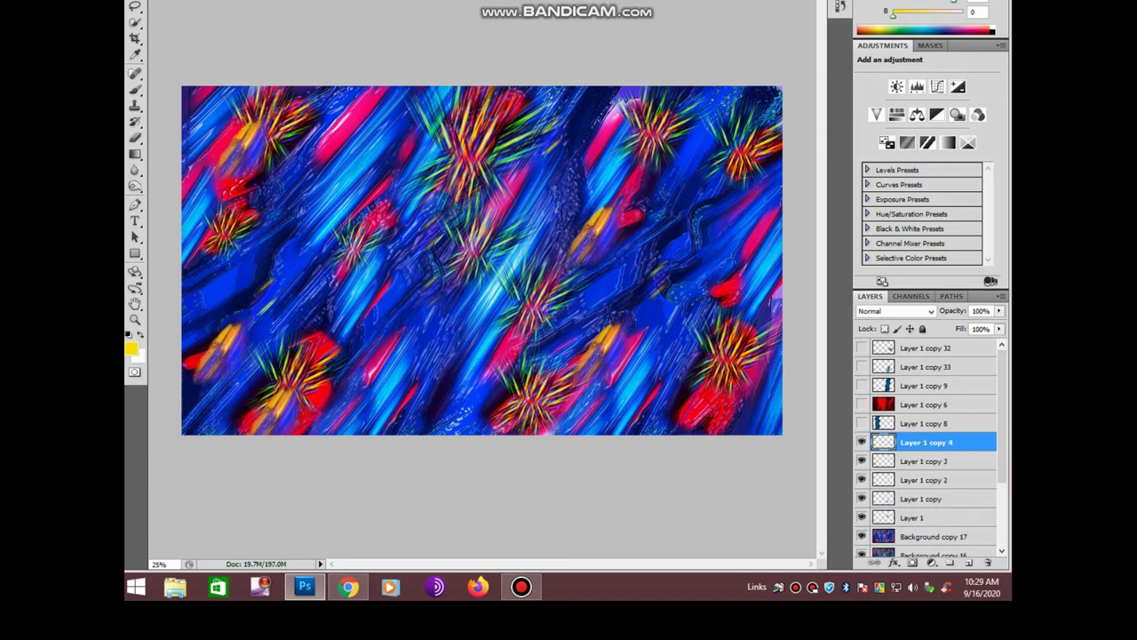
Place streak copies at the upper left, middle, right side, lower area and top-centre starburst
mouse_move(239, 208)
alt+mouse_down()
mouse_move(333, 174)
mouse_move(249, 232)
alt+mouse_up()
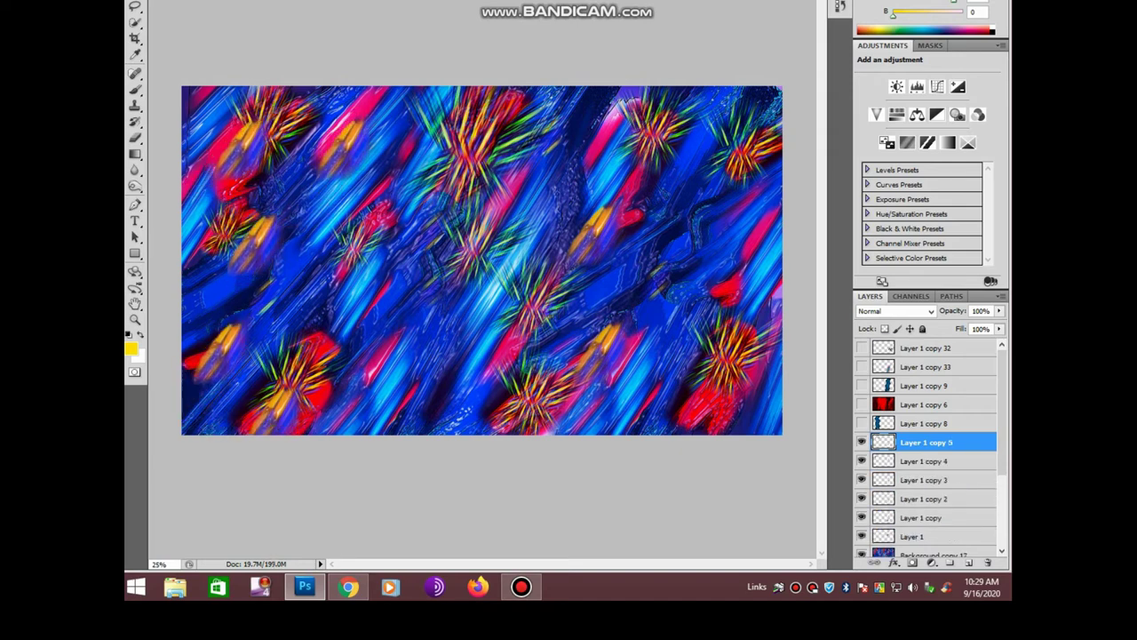
alt+drag(226, 315, 373, 301)
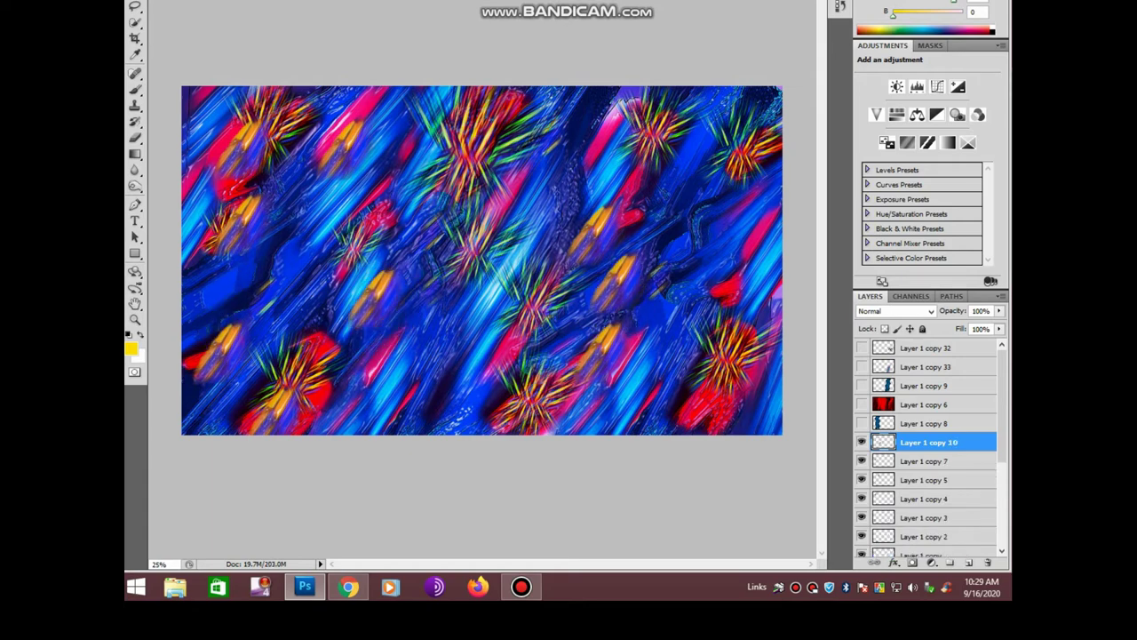
mouse_move(618, 307)
alt+mouse_down()
mouse_move(711, 250)
mouse_move(683, 167)
mouse_move(586, 105)
alt+mouse_up()
alt+drag(445, 408, 436, 382)
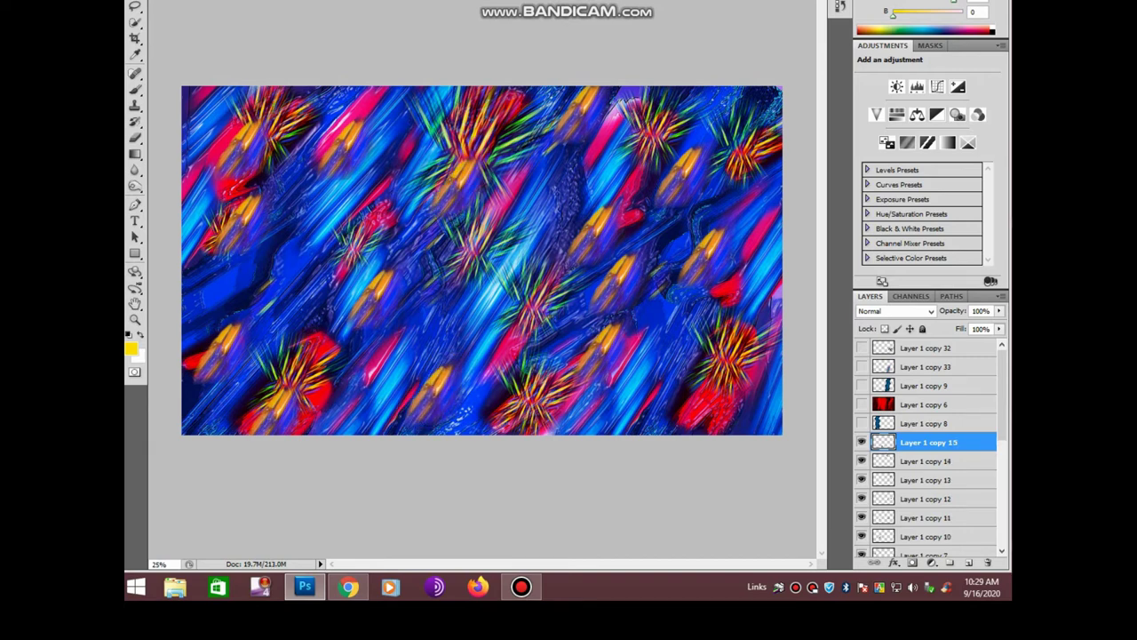
drag(457, 185, 493, 116)
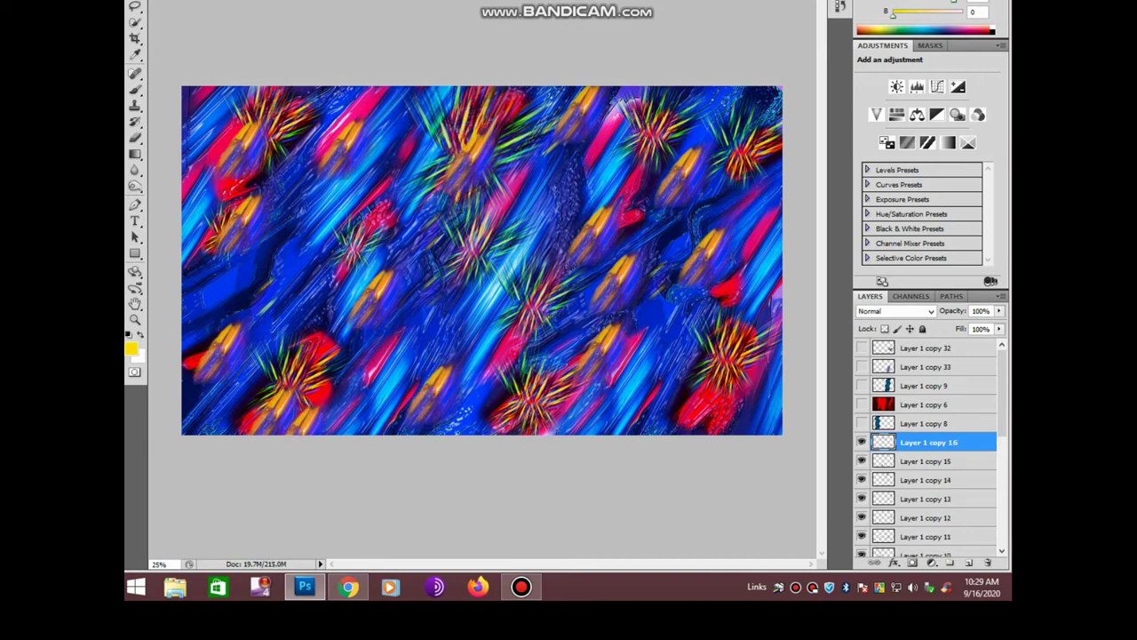
Add streak copies over the right, central and upper-right starbursts, undoing the last misplaced one
key(ctrl+j)
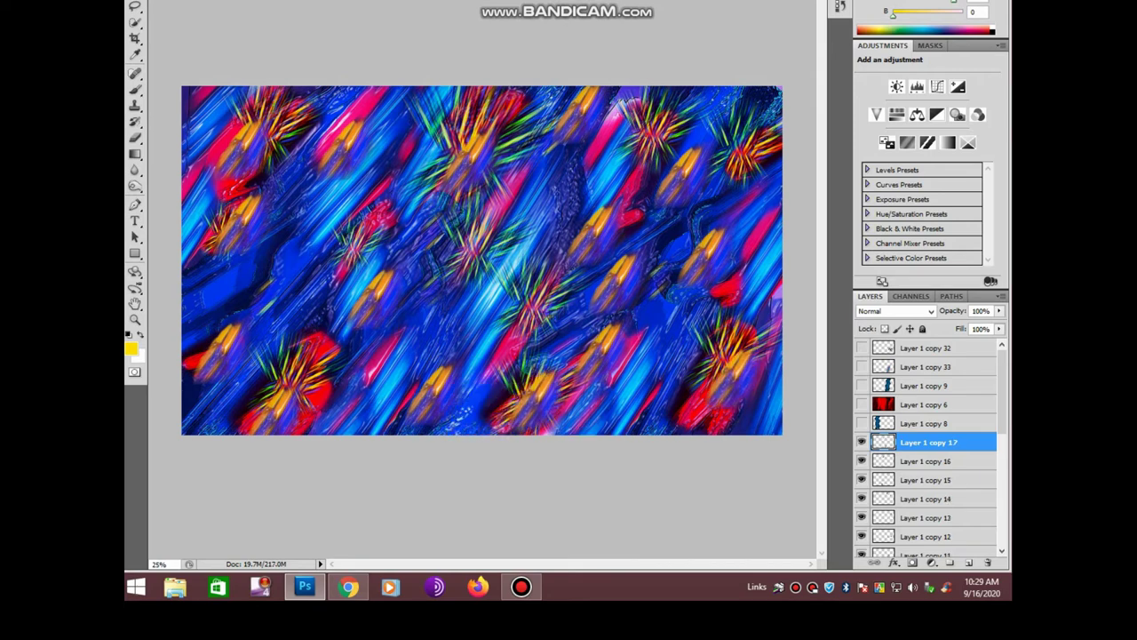
drag(751, 400, 711, 336)
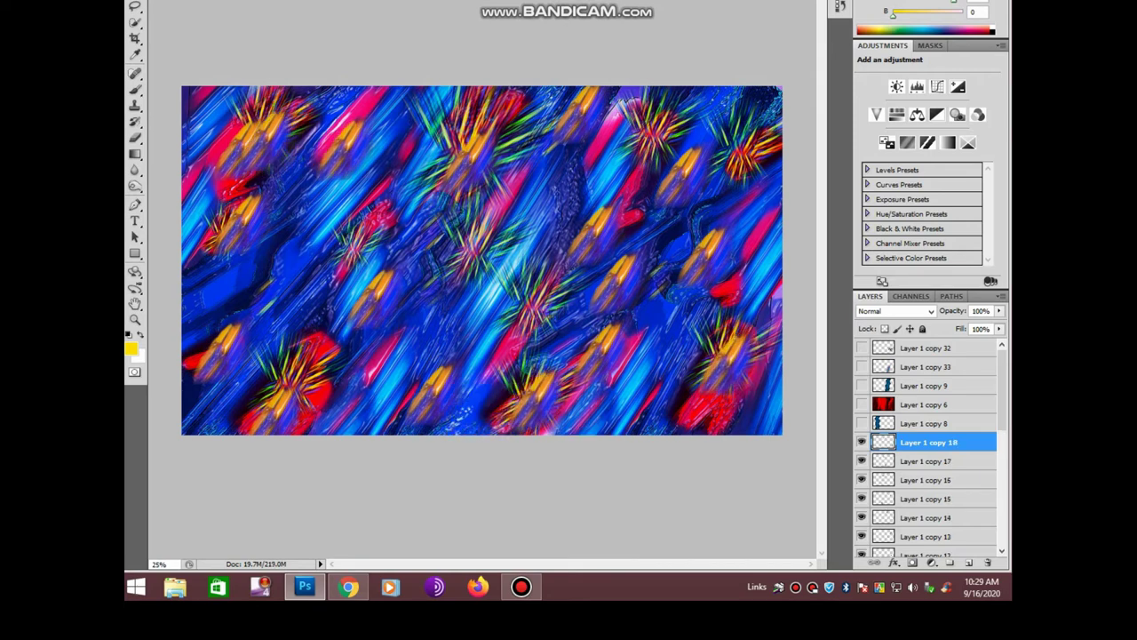
drag(371, 293, 359, 227)
key(ctrl+j)
drag(648, 178, 622, 116)
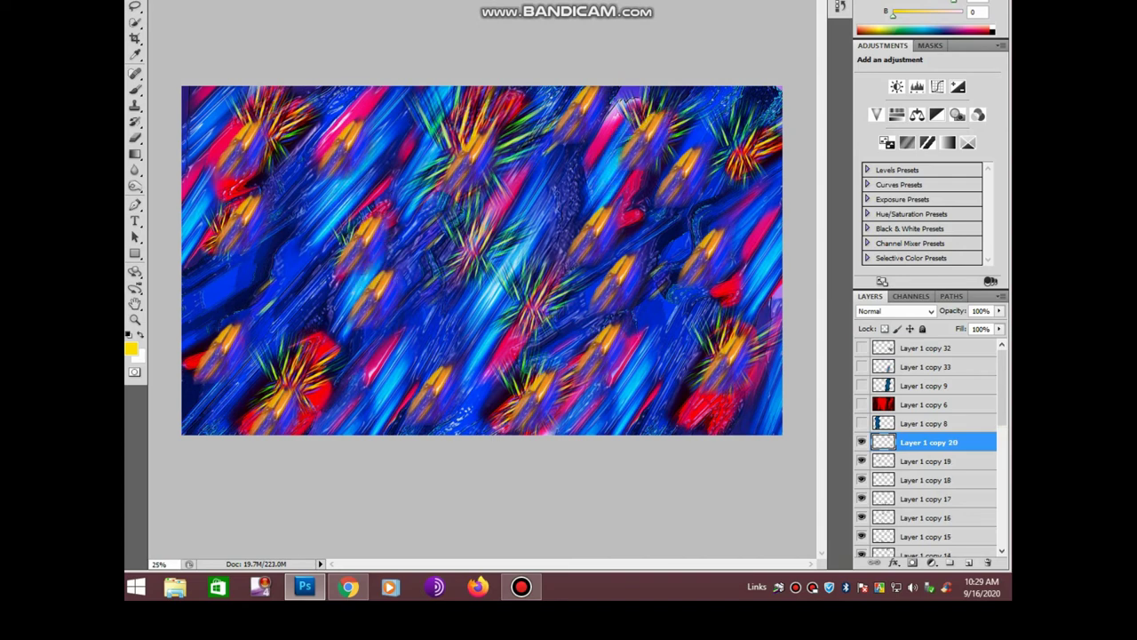
drag(554, 256, 521, 211)
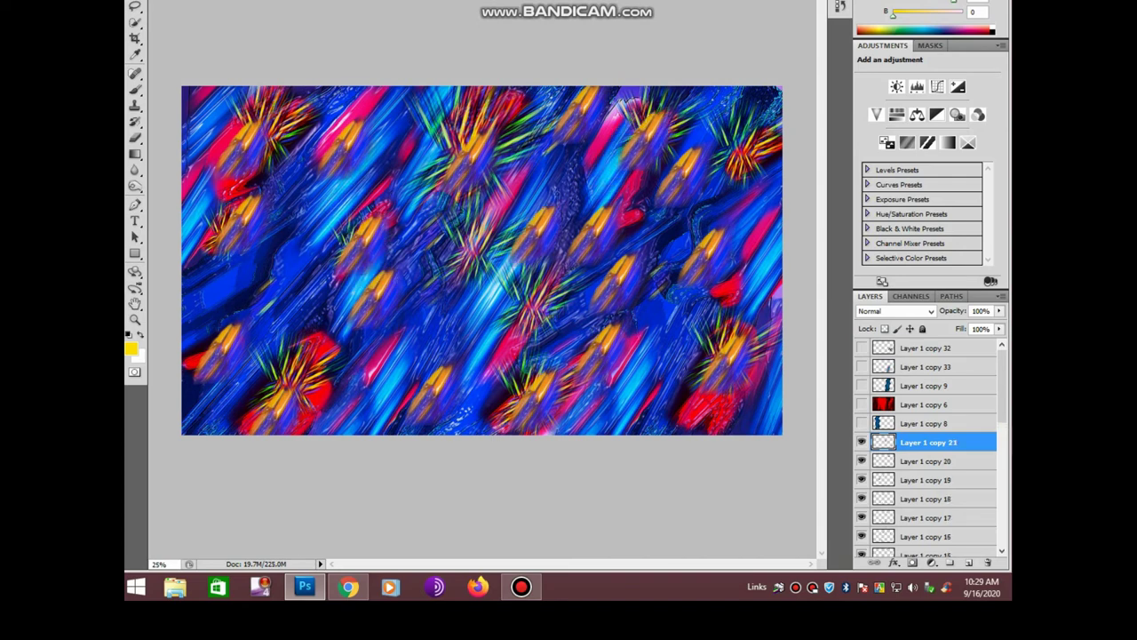
key(ctrl+z)
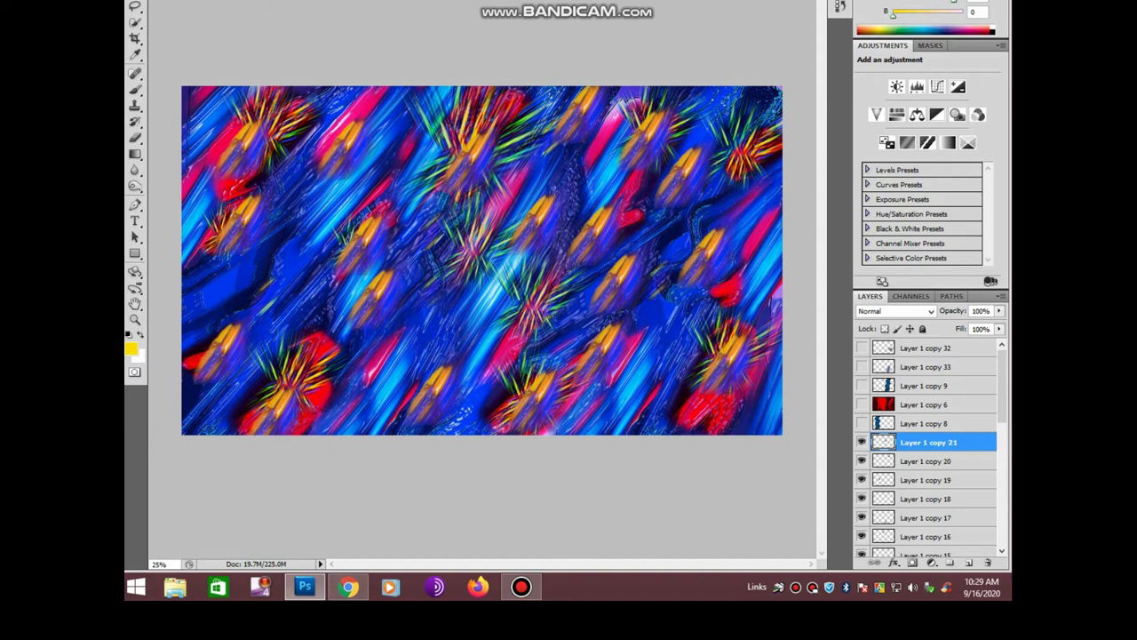
Add a Multiply-blended Color Overlay effect to Layer 1 copy 21
click(223, 0)
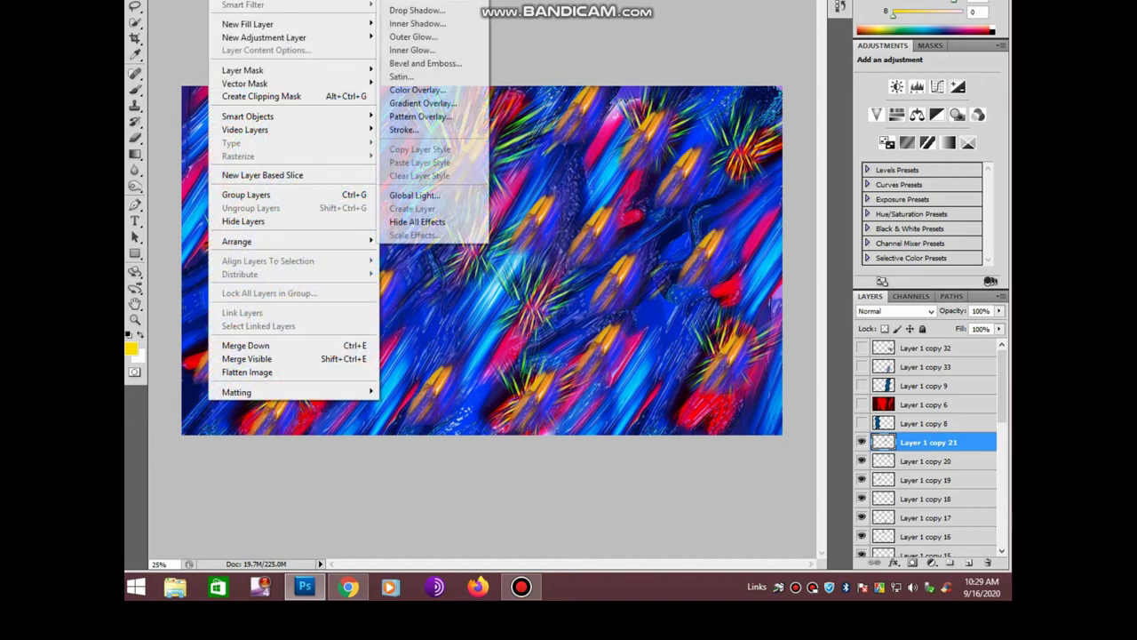
click(418, 90)
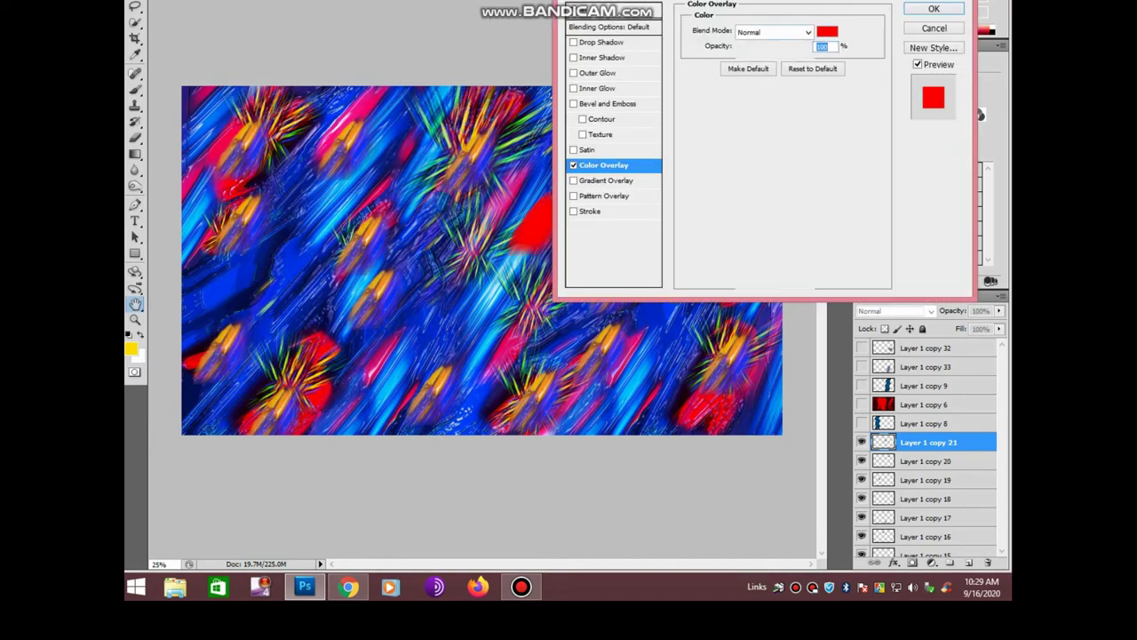
click(768, 32)
click(764, 91)
Choose a cyan overlay colour in the colour picker
click(827, 31)
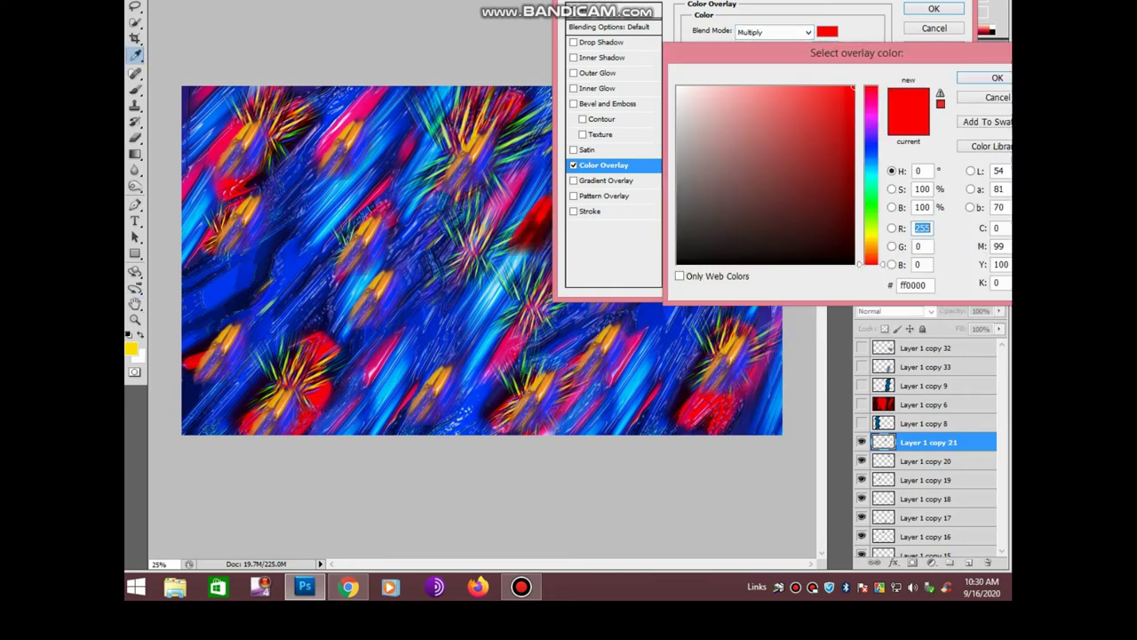
click(870, 182)
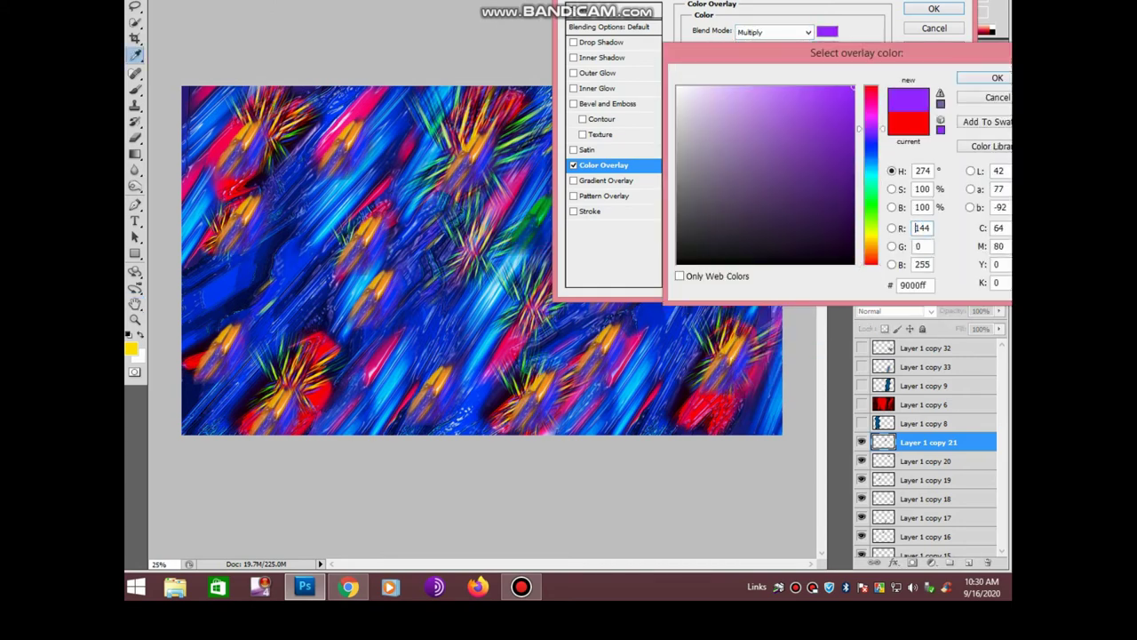
text(120)
click(871, 249)
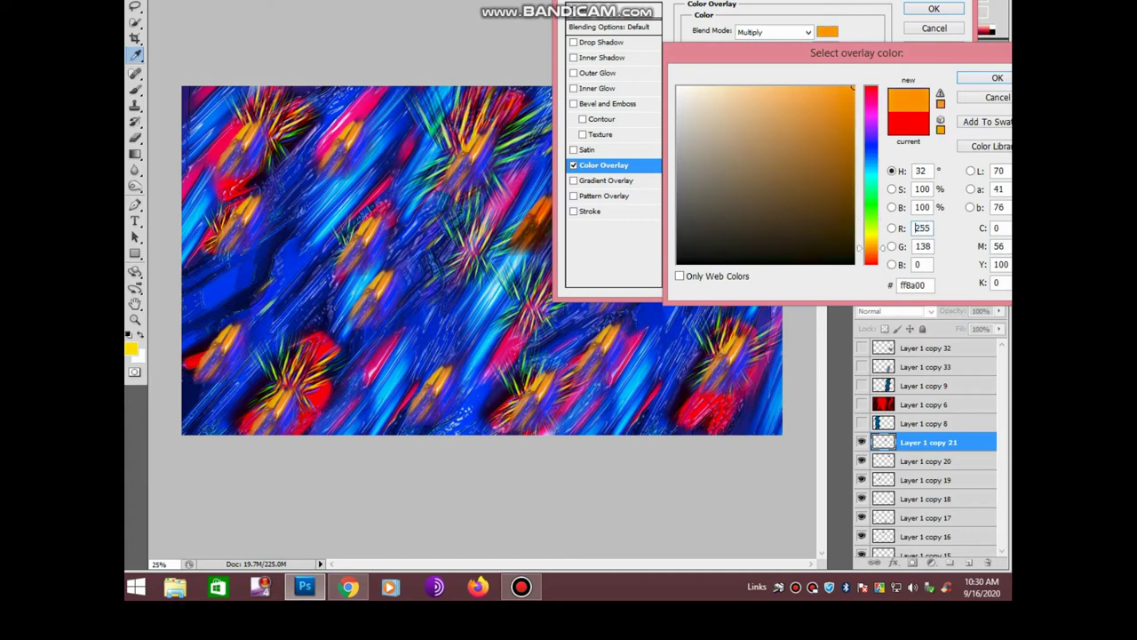
click(827, 107)
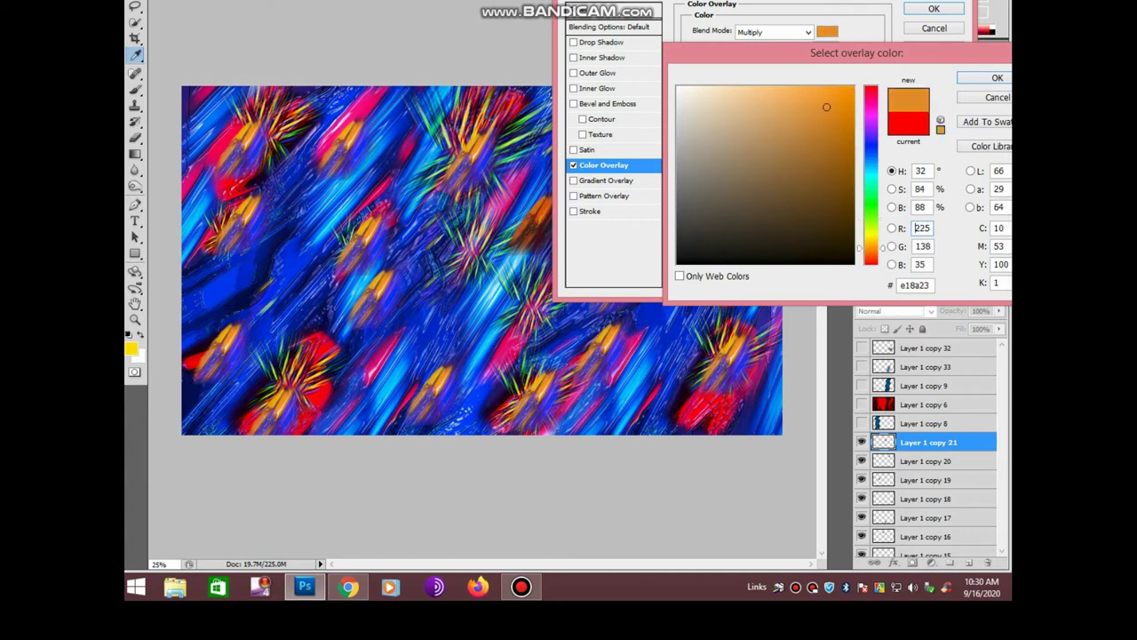
mouse_move(871, 249)
mouse_down()
mouse_move(871, 100)
mouse_move(870, 258)
mouse_move(871, 177)
mouse_up()
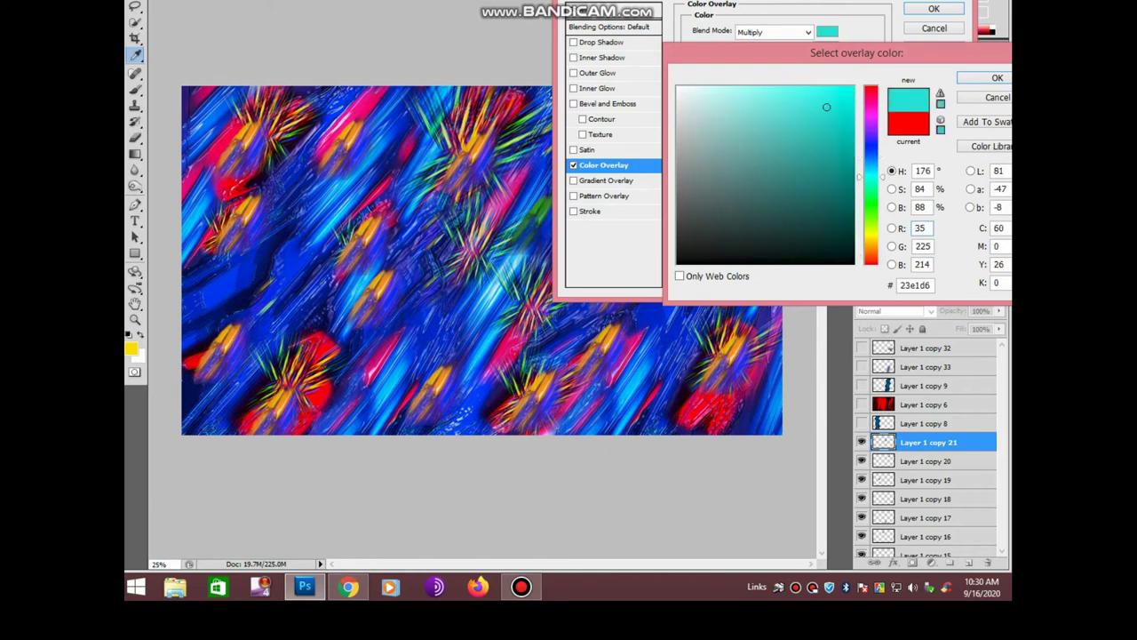
click(997, 77)
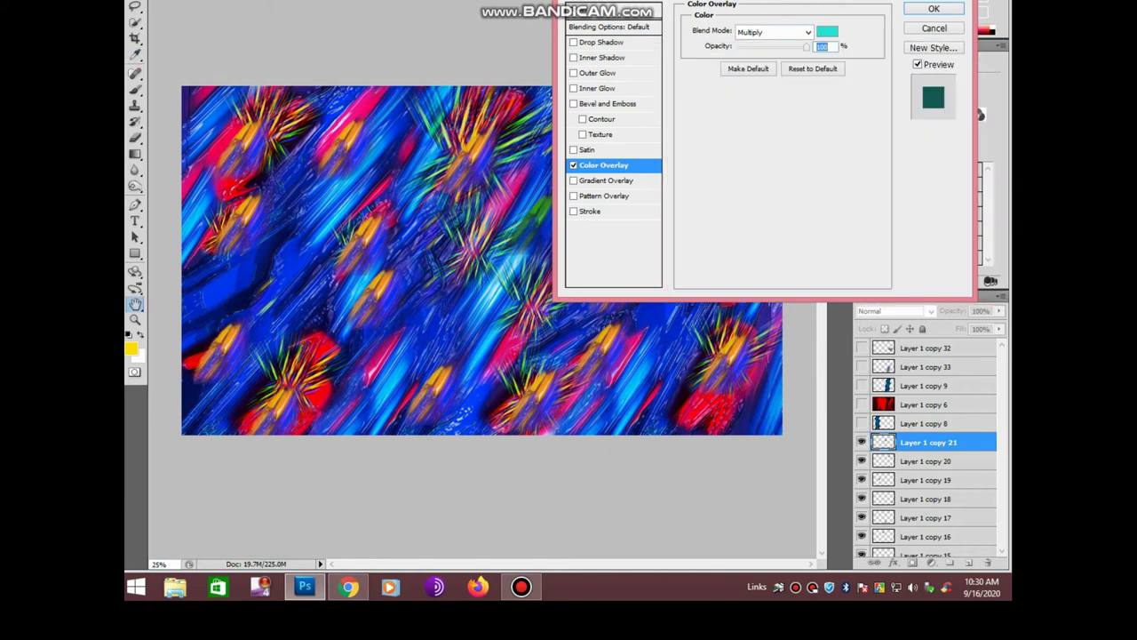
Cycle the overlay blend mode through Darker Color and Pin Light to Color at 96% opacity
key(shift+Tab)
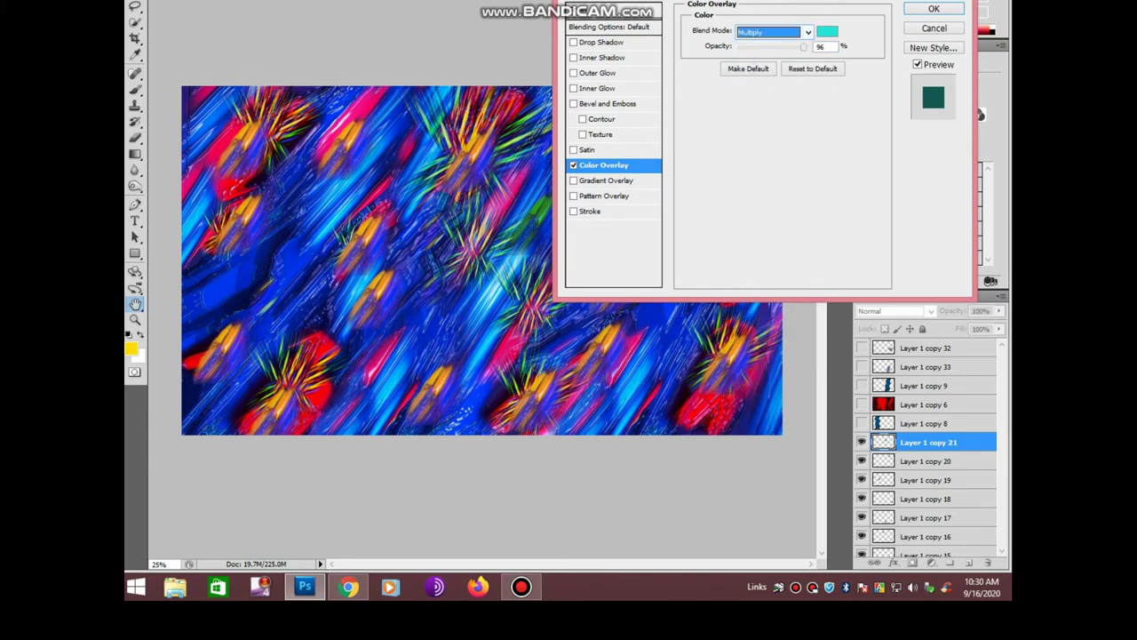
key(Down)
key(Down)
key(Down)
key(Down)
key(Down)
key(Down)
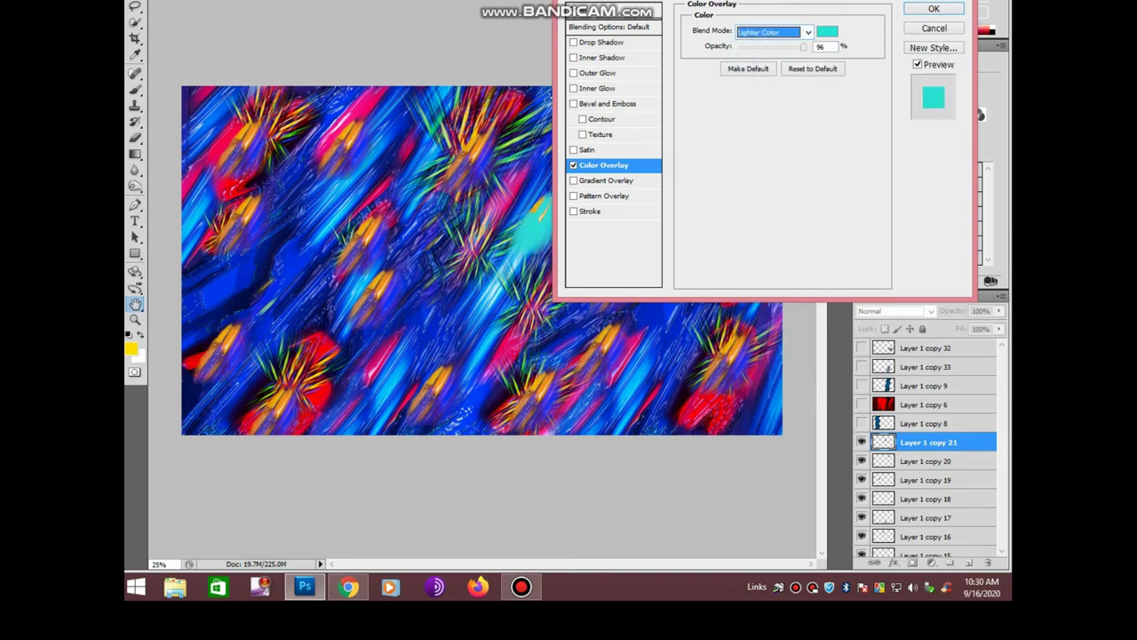
key(Up)
key(Up)
key(Up)
key(Up)
key(Up)
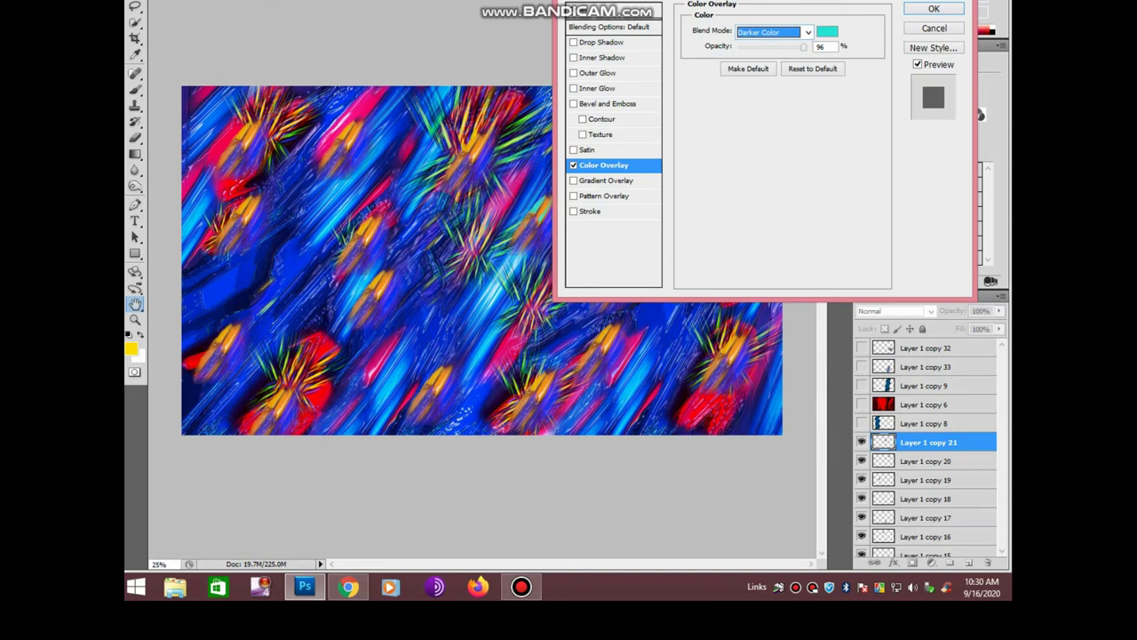
key(Down)
key(Down)
key(Down)
key(Down)
key(Down)
key(Down)
key(Down)
key(Down)
key(Down)
key(Down)
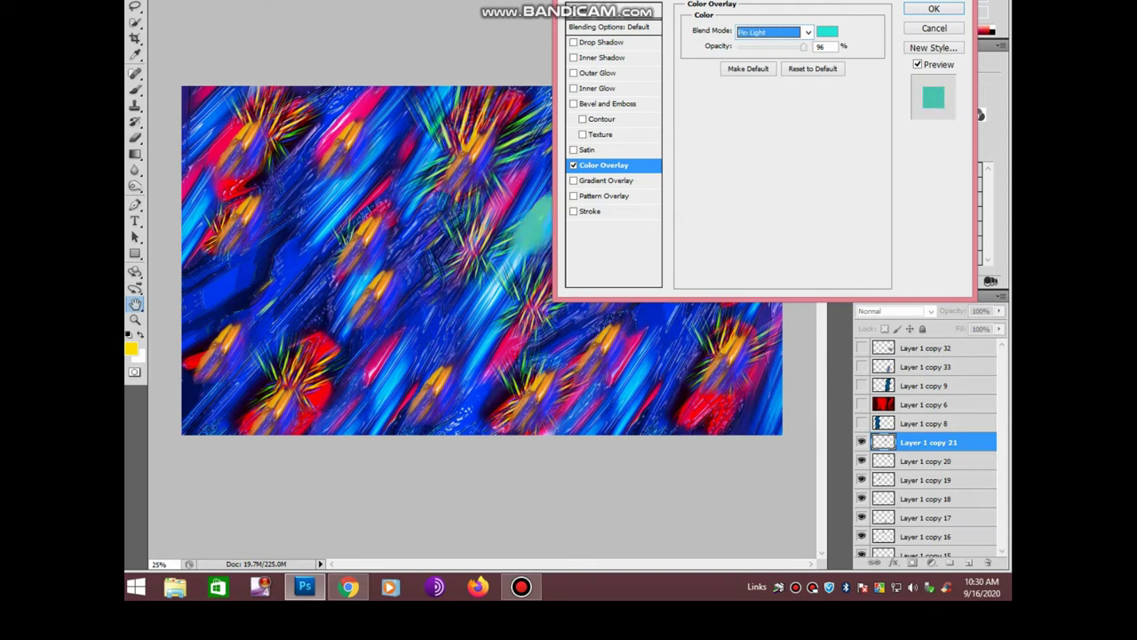
key(Down)
key(Down)
key(Down)
key(Down)
key(Down)
key(Down)
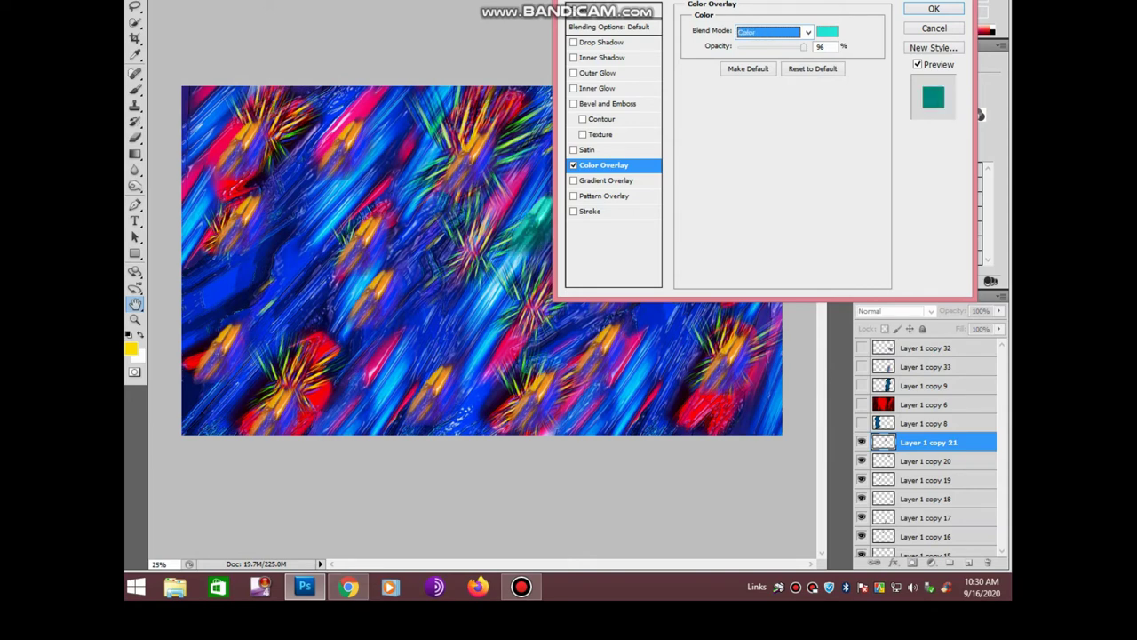
drag(764, 2, 867, 206)
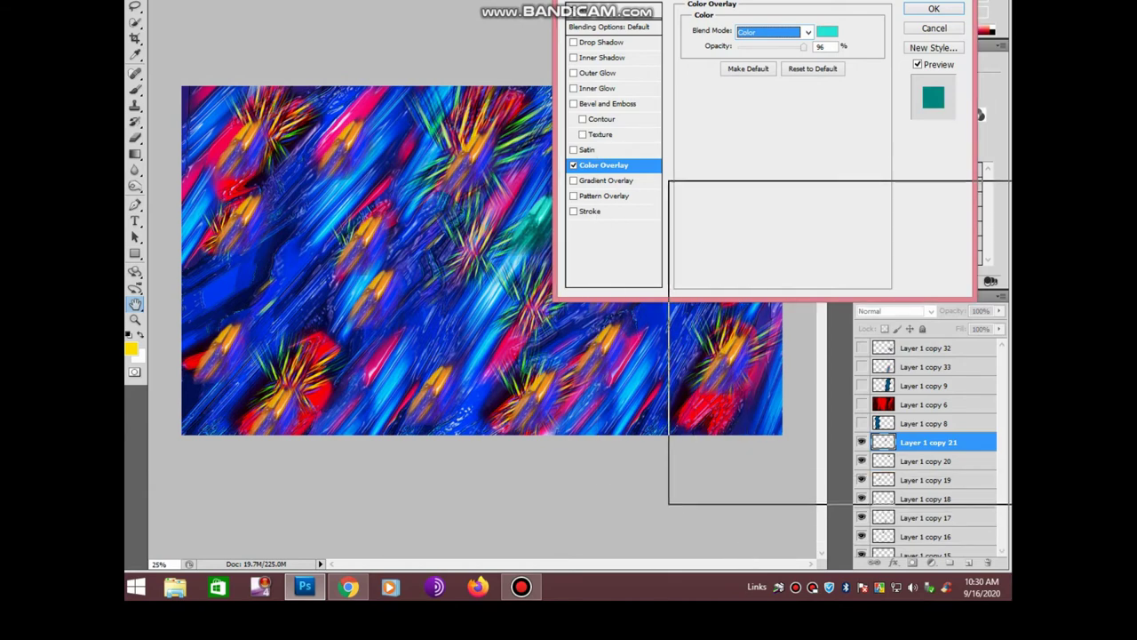
Change the overlay colour to magenta and apply the layer style
click(930, 236)
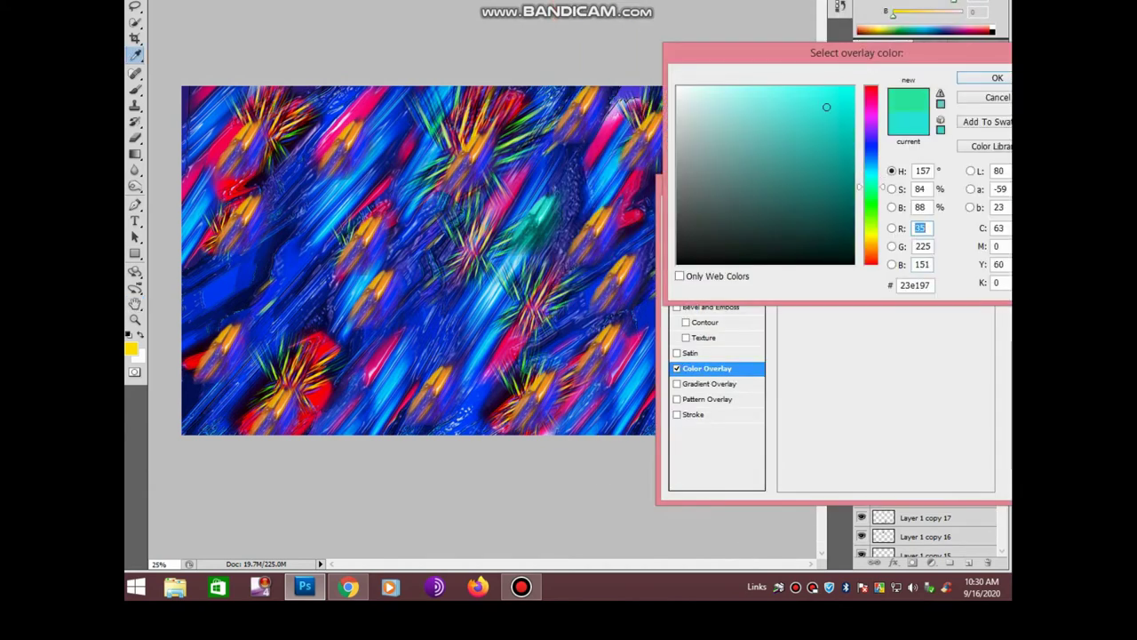
text(125225)
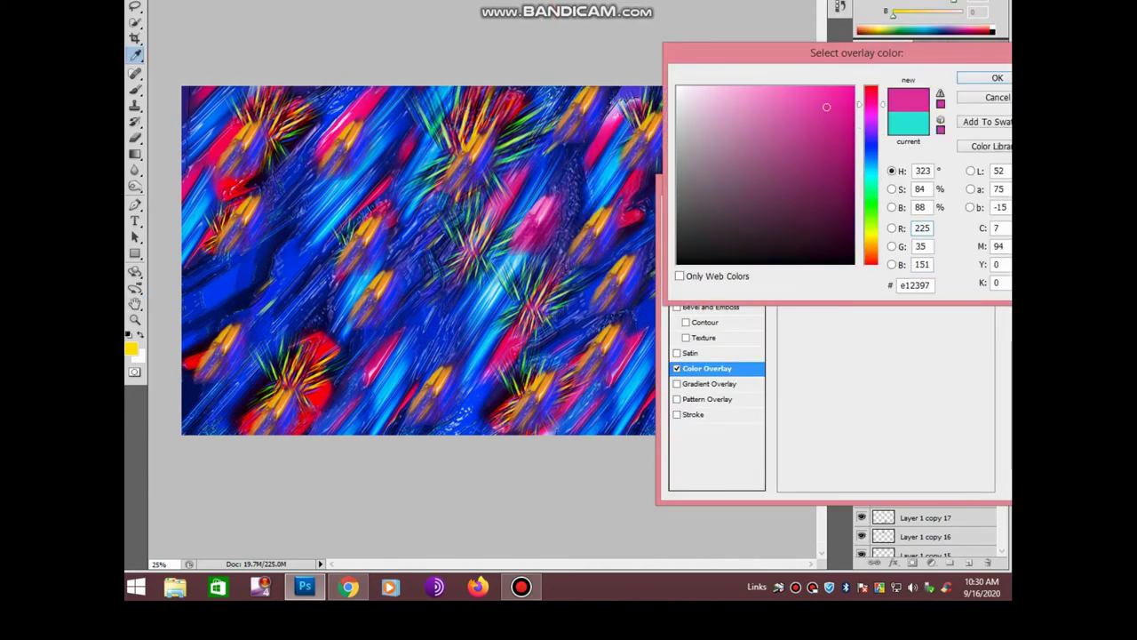
text(35)
drag(871, 170, 870, 201)
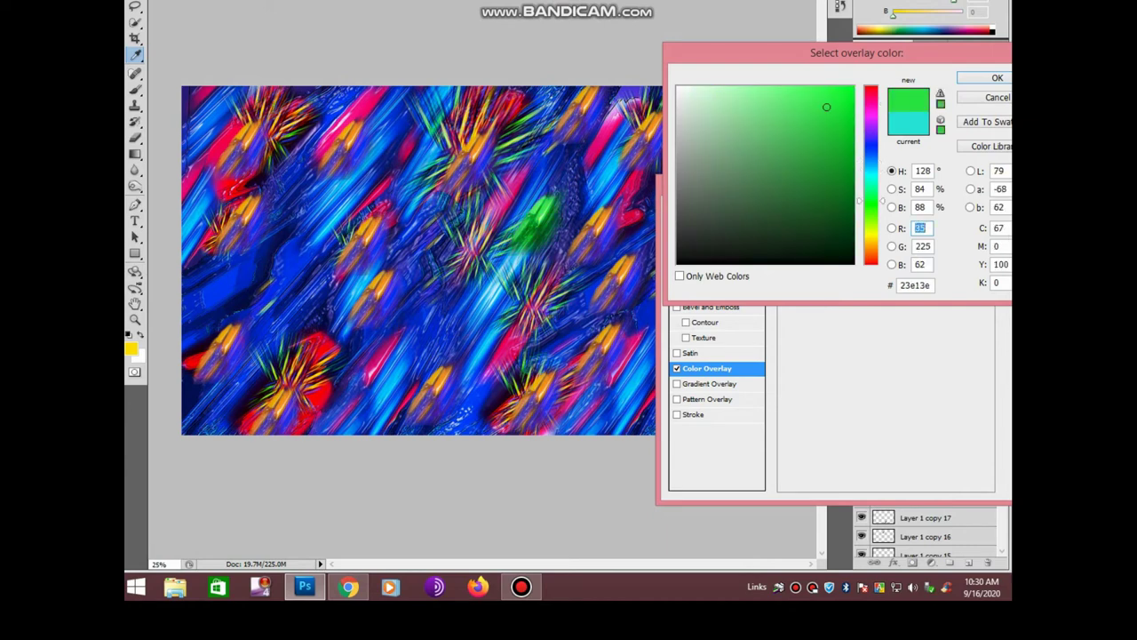
click(840, 93)
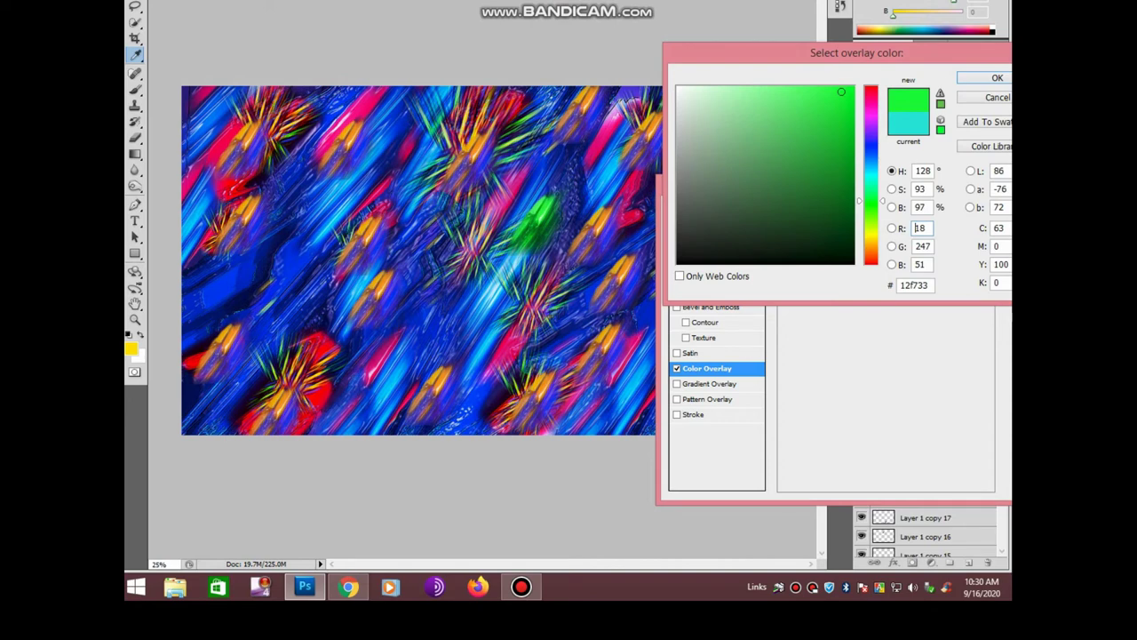
mouse_move(870, 201)
mouse_down()
mouse_move(871, 246)
mouse_move(871, 112)
mouse_up()
click(822, 96)
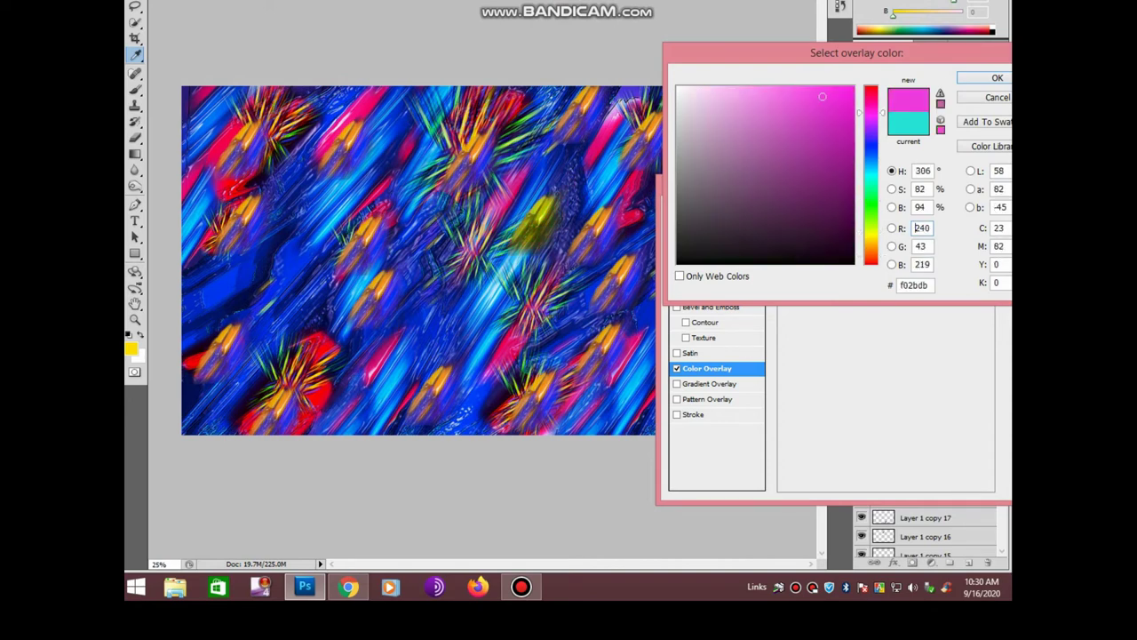
click(997, 77)
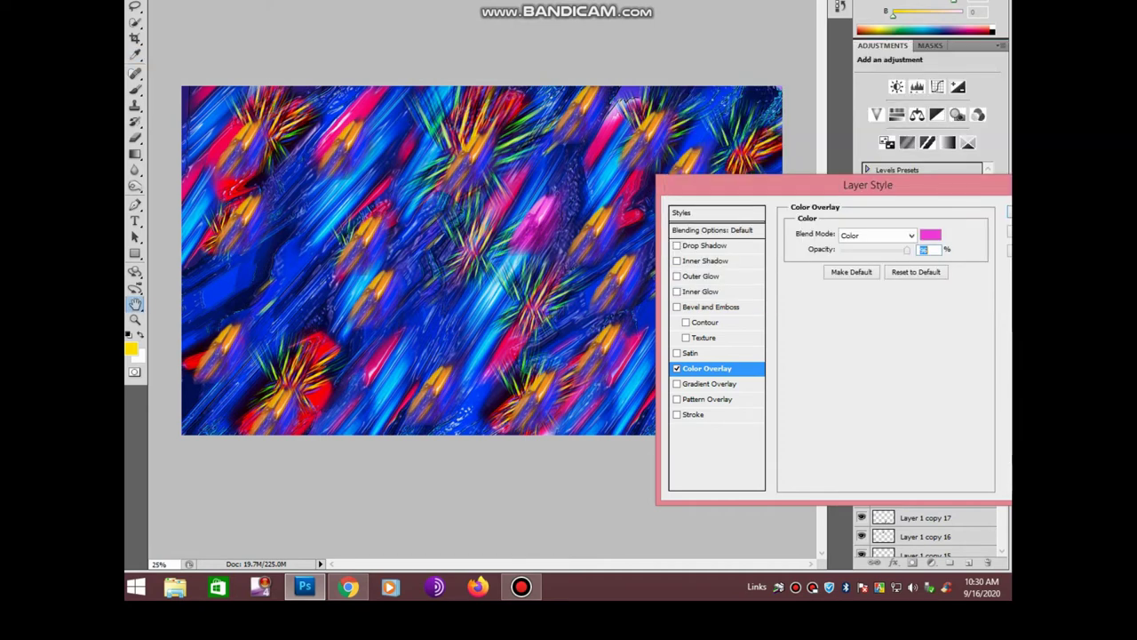
drag(862, 186, 644, 218)
key(Return)
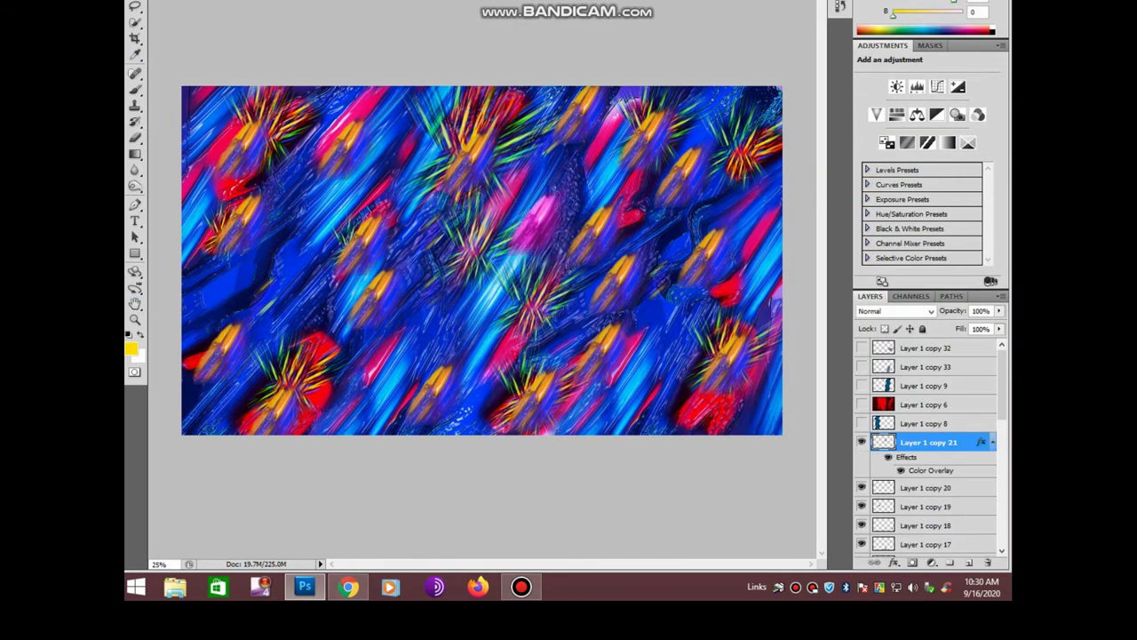
Move the magenta ribbon down-left, then test a half-size duplicate and delete it
mouse_move(538, 222)
mouse_down()
mouse_move(485, 291)
mouse_move(422, 310)
mouse_move(440, 305)
mouse_up()
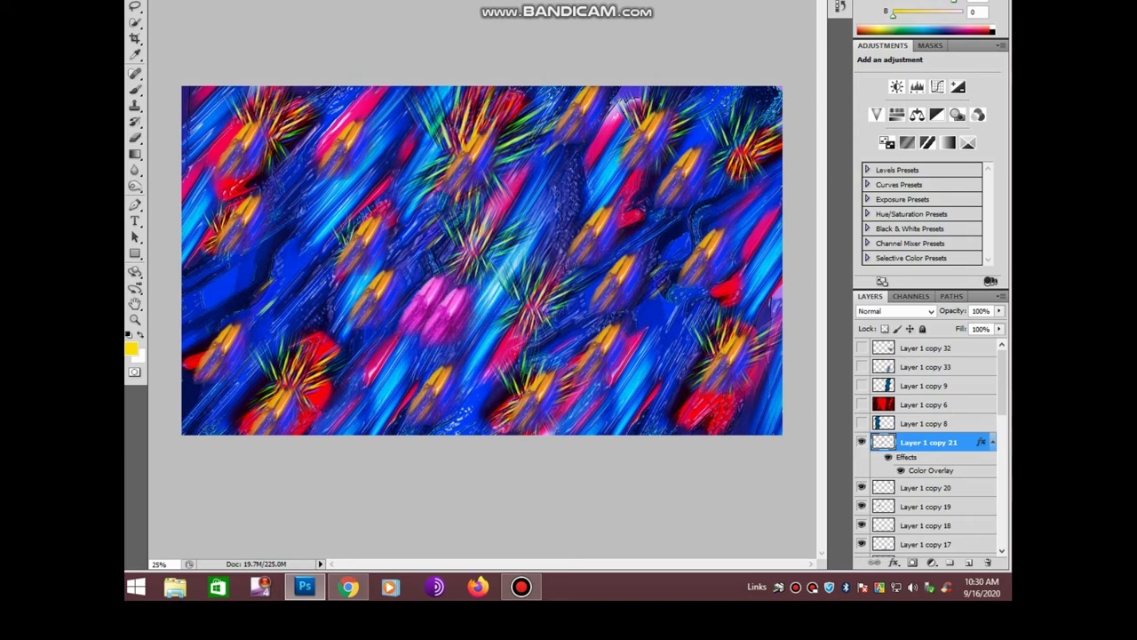
key(ctrl+j)
key(ctrl+t)
mouse_move(417, 349)
mouse_down()
mouse_move(436, 327)
mouse_move(417, 309)
mouse_up()
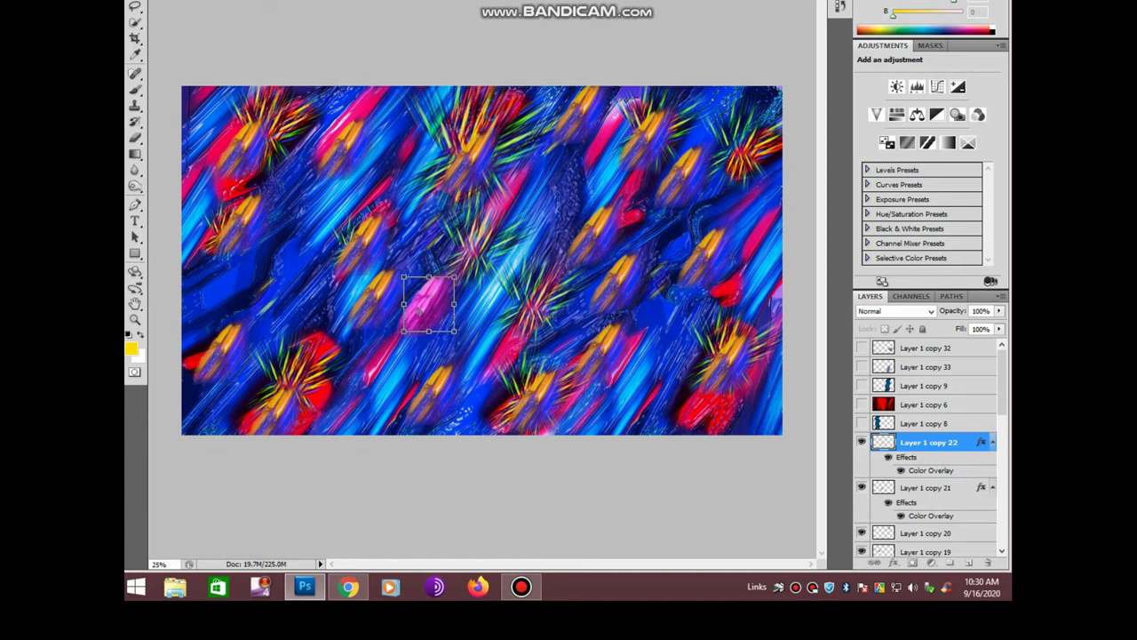
key(Return)
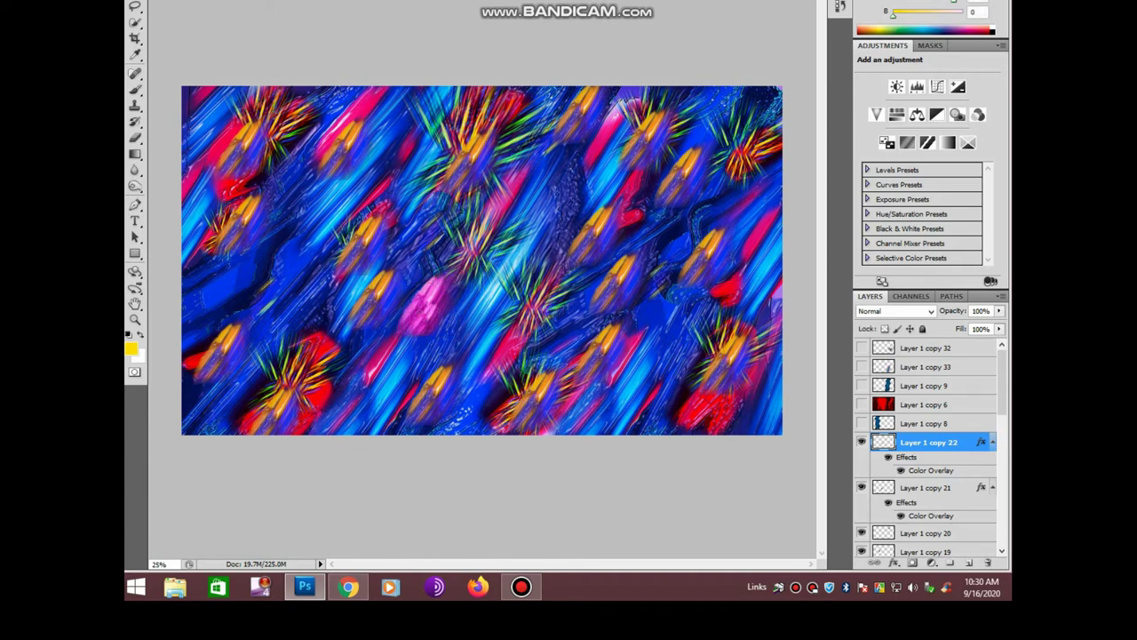
key(Delete)
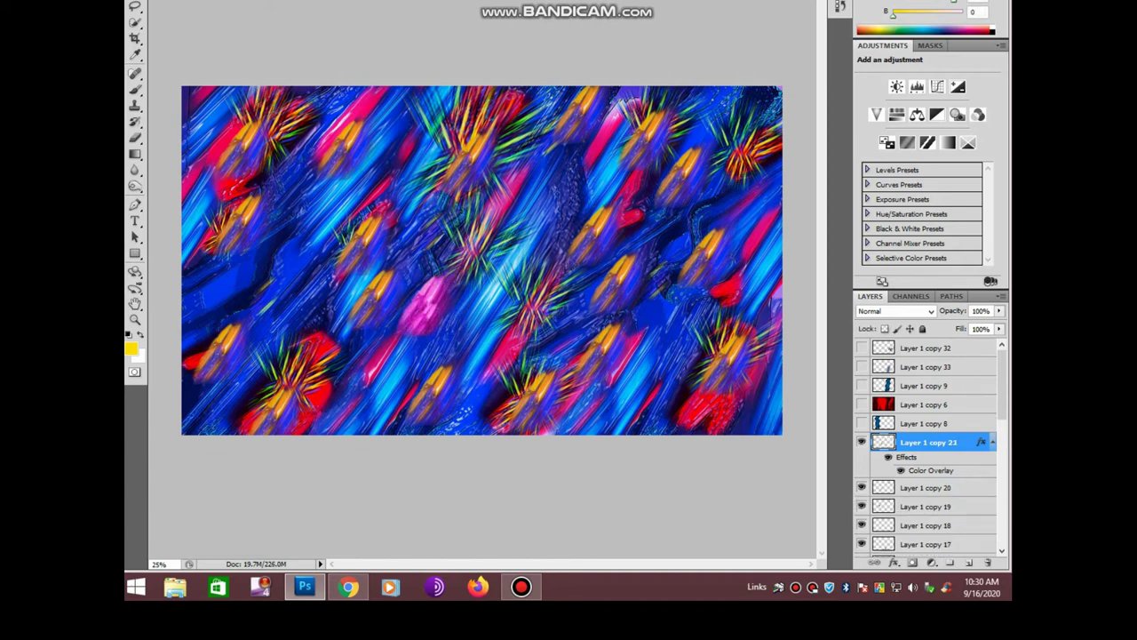
Test and delete another shrunken duplicate, then move the magenta ribbon up and left
key(ctrl+j)
key(ctrl+t)
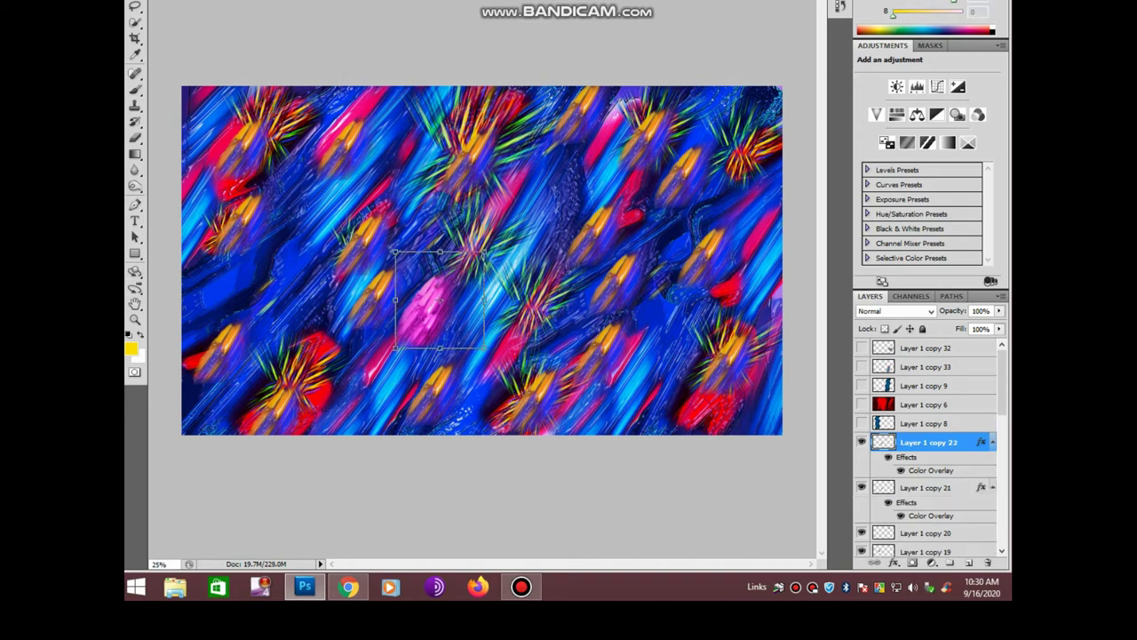
mouse_move(484, 345)
mouse_down()
mouse_move(462, 322)
mouse_move(448, 267)
mouse_up()
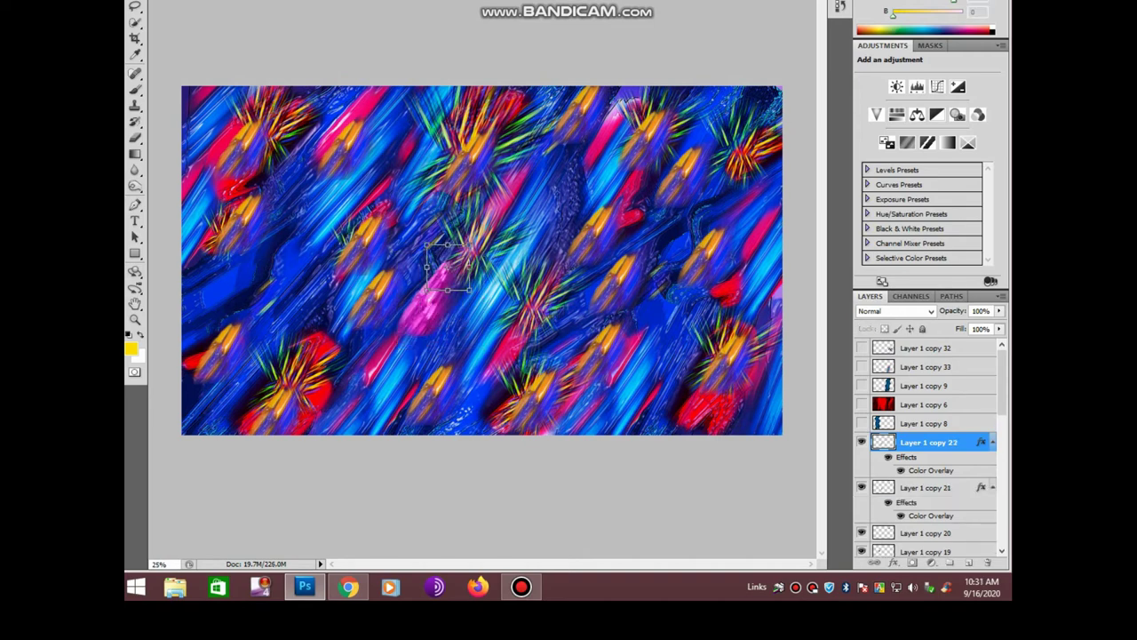
key(Return)
key(Delete)
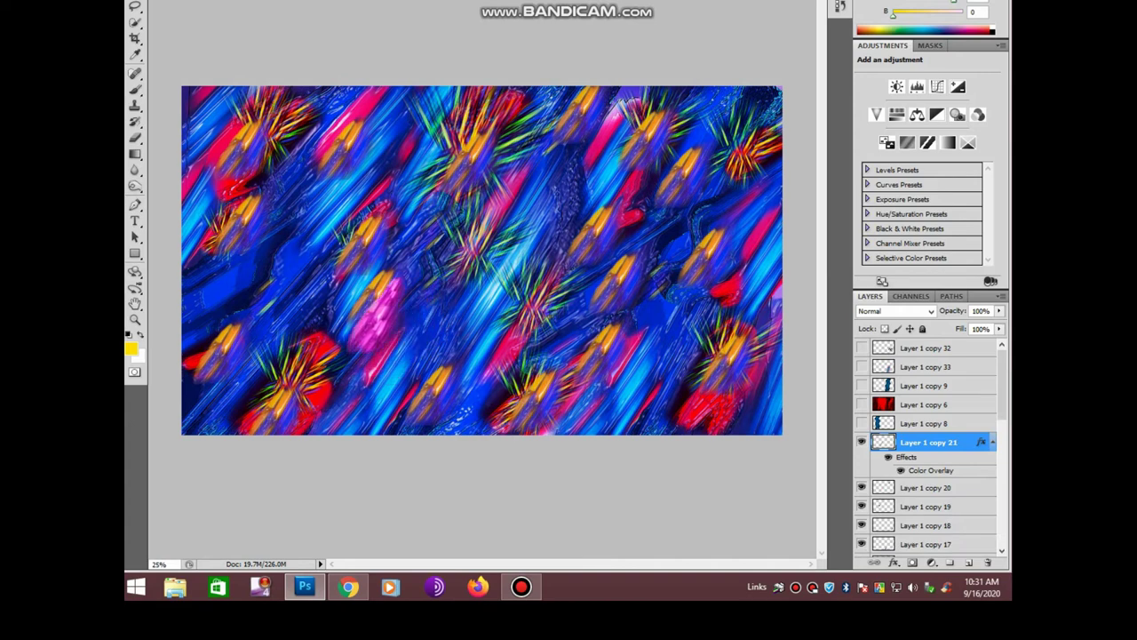
drag(400, 338, 266, 284)
Duplicate Background copy 17 into Background copy 18 and hide the original
scroll(928, 444, down, 10)
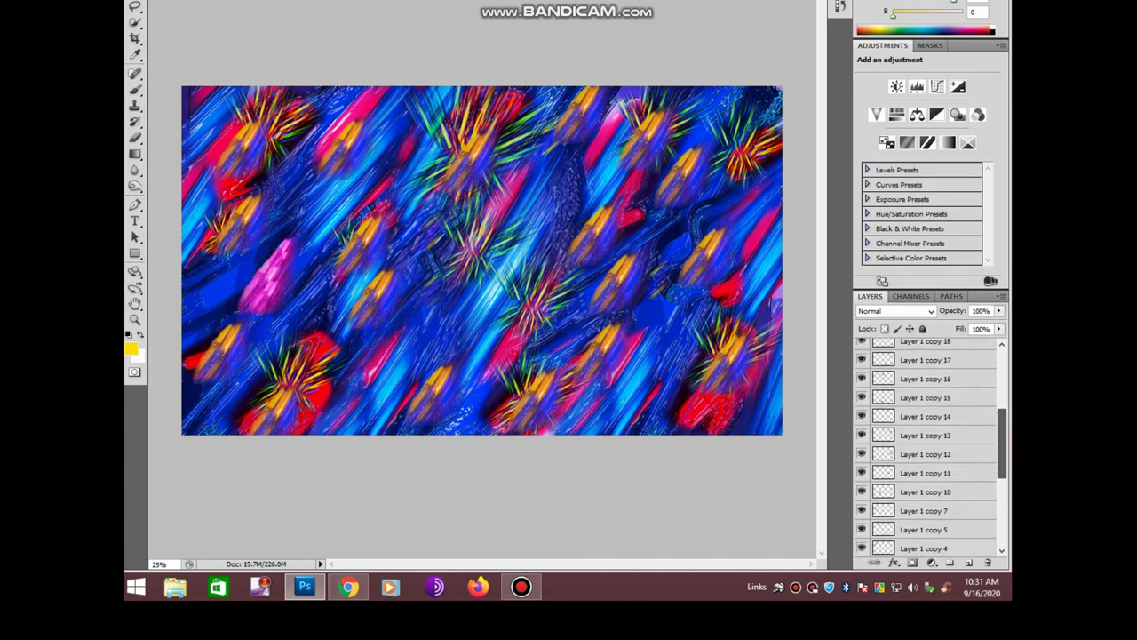
click(937, 433)
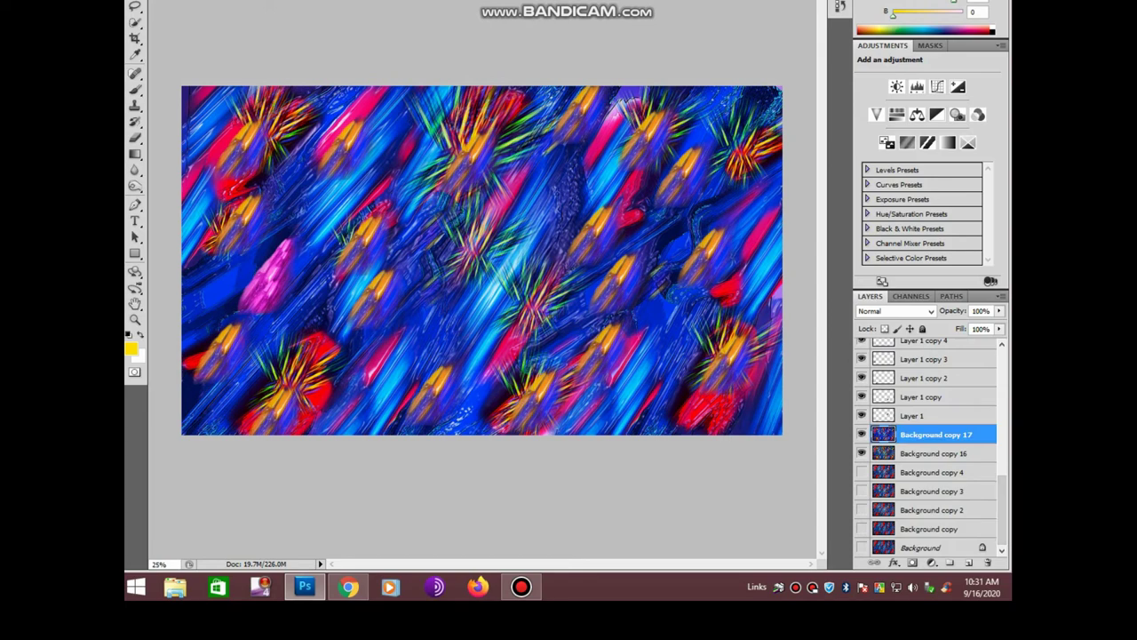
key(ctrl+j)
click(861, 453)
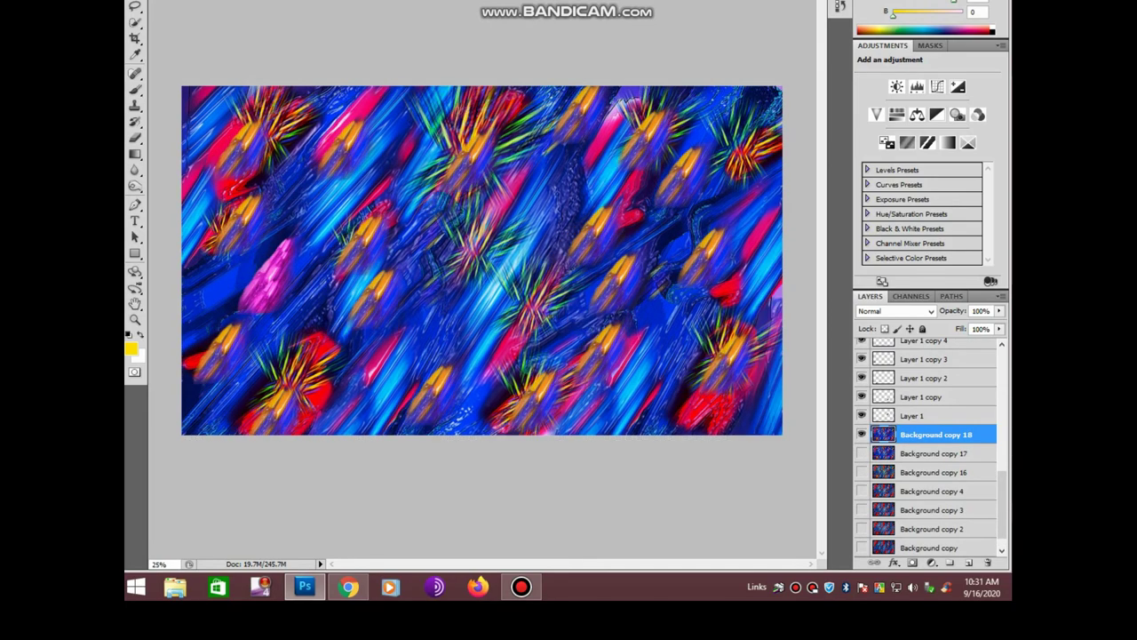
Try shifting the background, undo it, and move the magenta ribbon toward the top left
drag(480, 257, 687, 207)
key(ctrl+z)
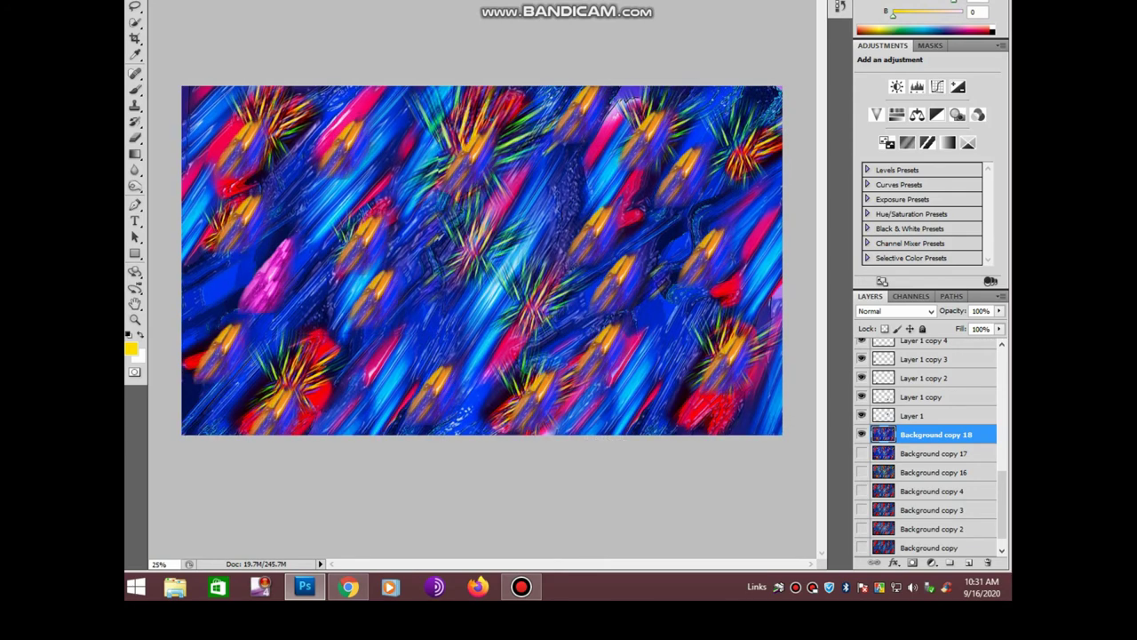
key(shift+Up)
drag(267, 276, 364, 133)
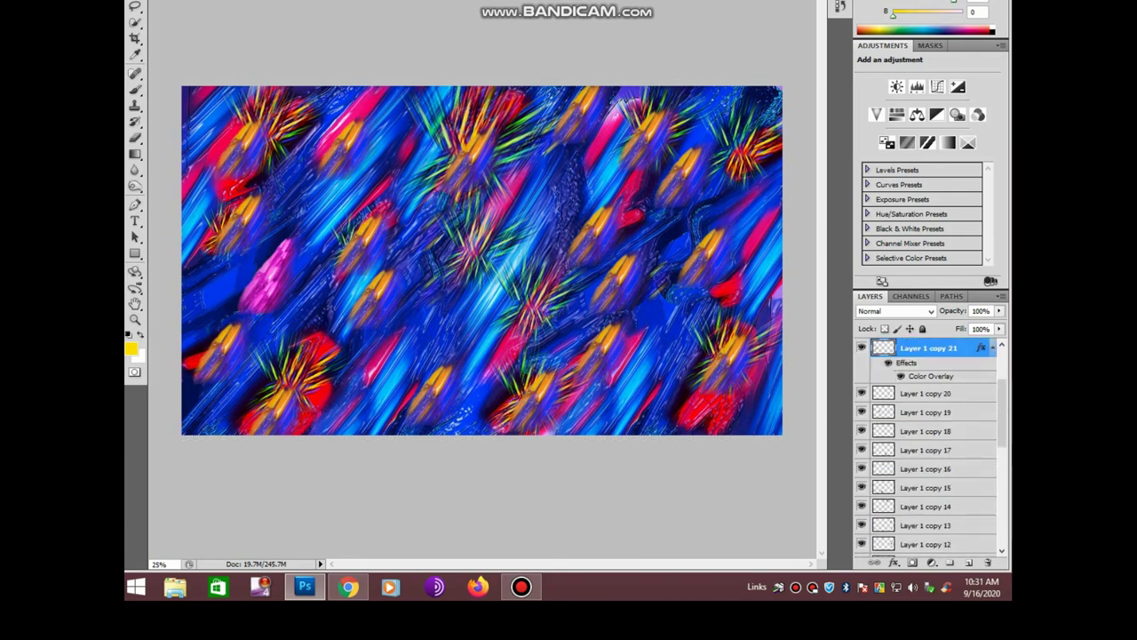
Shift the ribbon layer's hue to -67 and set the Levels black input to 59
key(ctrl+u)
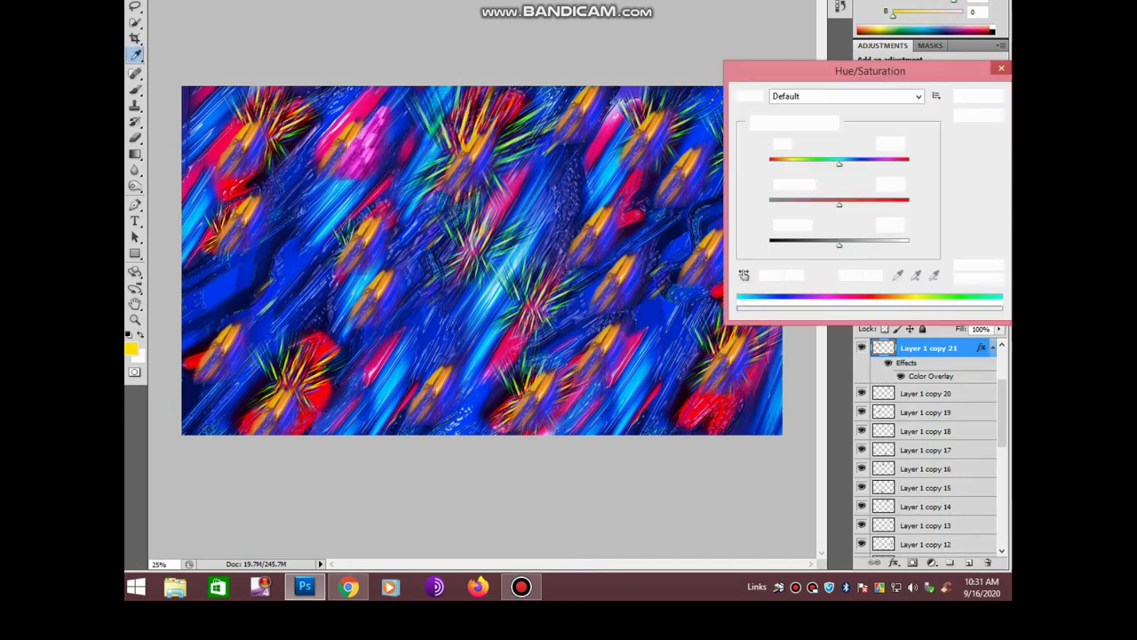
mouse_move(838, 163)
mouse_down()
mouse_move(802, 163)
mouse_move(884, 164)
mouse_move(874, 164)
mouse_up()
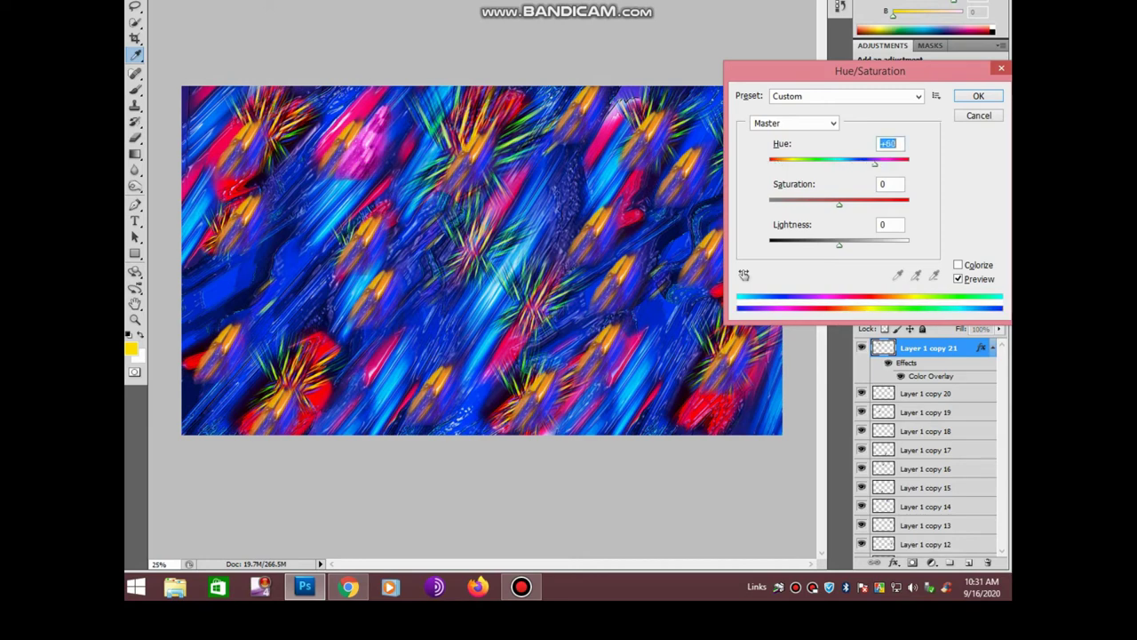
click(978, 96)
key(ctrl+l)
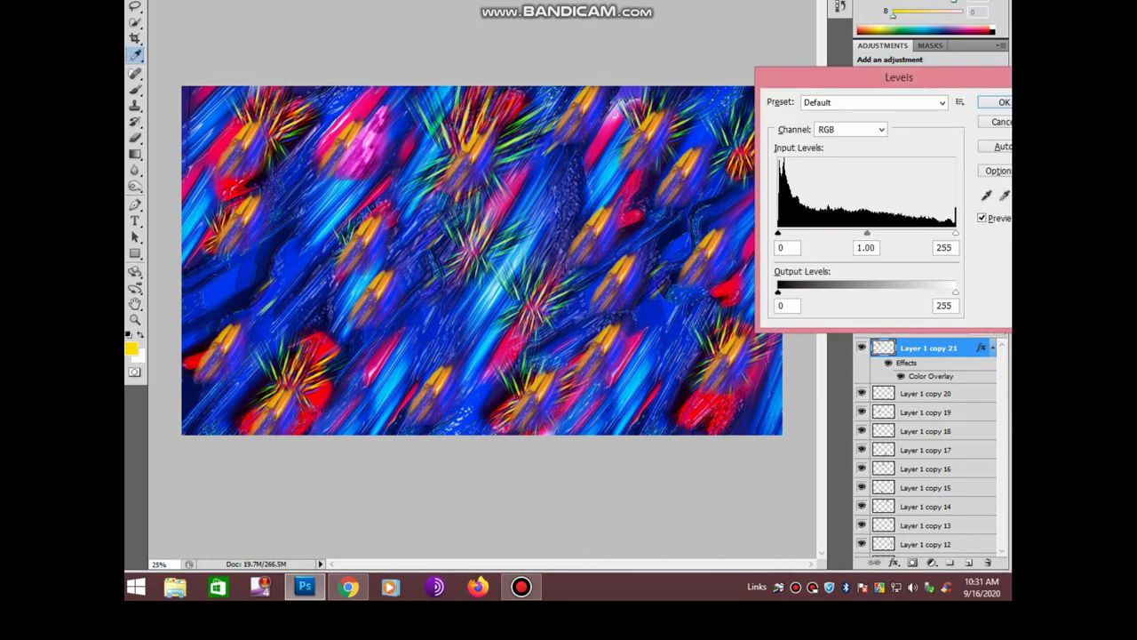
drag(778, 232, 819, 233)
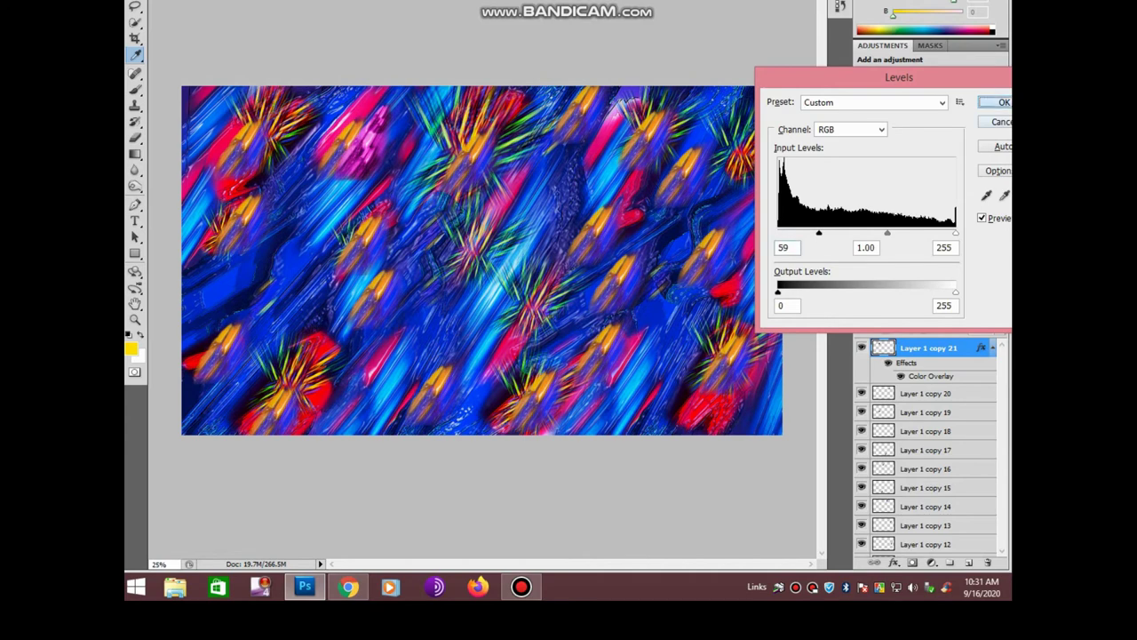
key(Return)
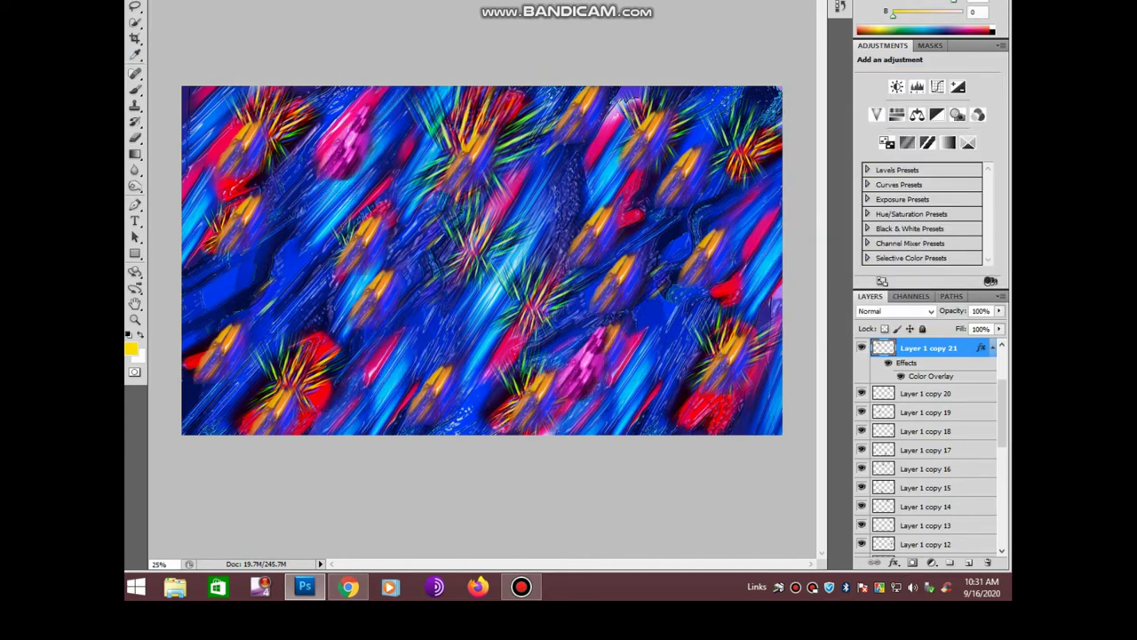
Duplicate the pink ribbon into copies at the top right, top centre and lower left
key(ctrl+j)
mouse_move(680, 183)
mouse_down()
mouse_move(745, 125)
mouse_move(511, 122)
mouse_move(410, 401)
mouse_up()
key(ctrl+j)
key(ctrl+j)
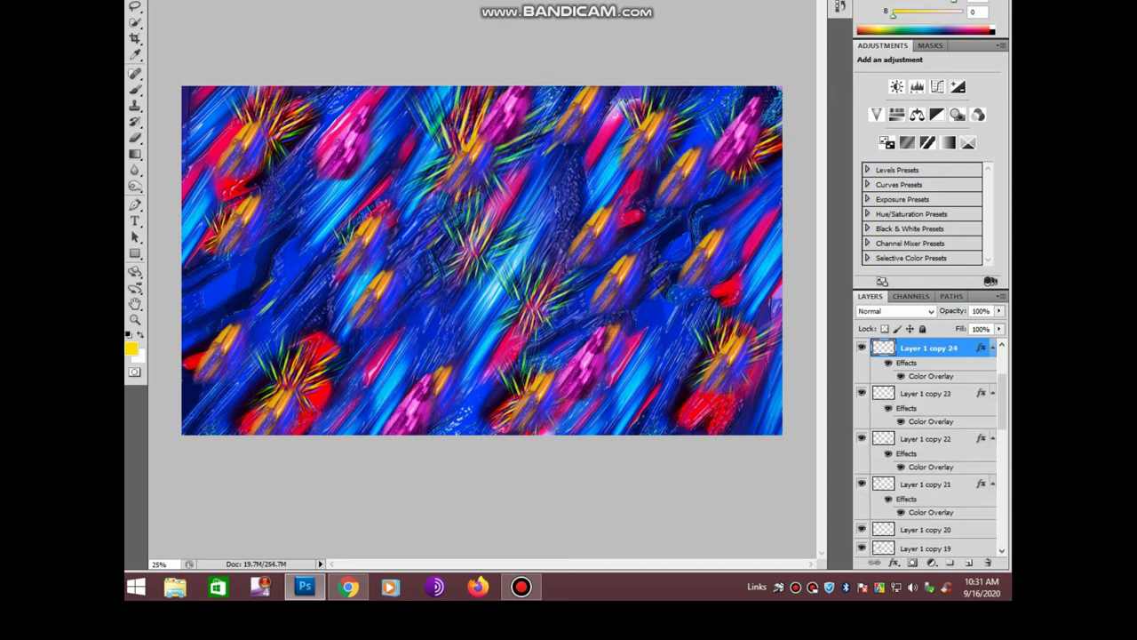
key(ctrl+j)
key(alt+Tab)
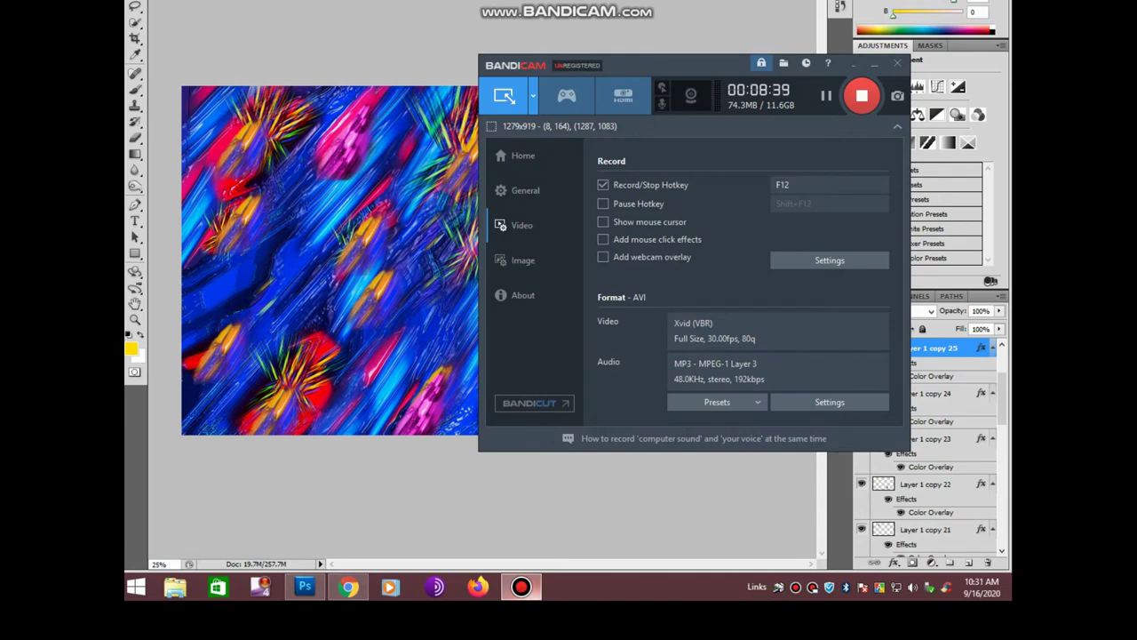
key(alt+Tab)
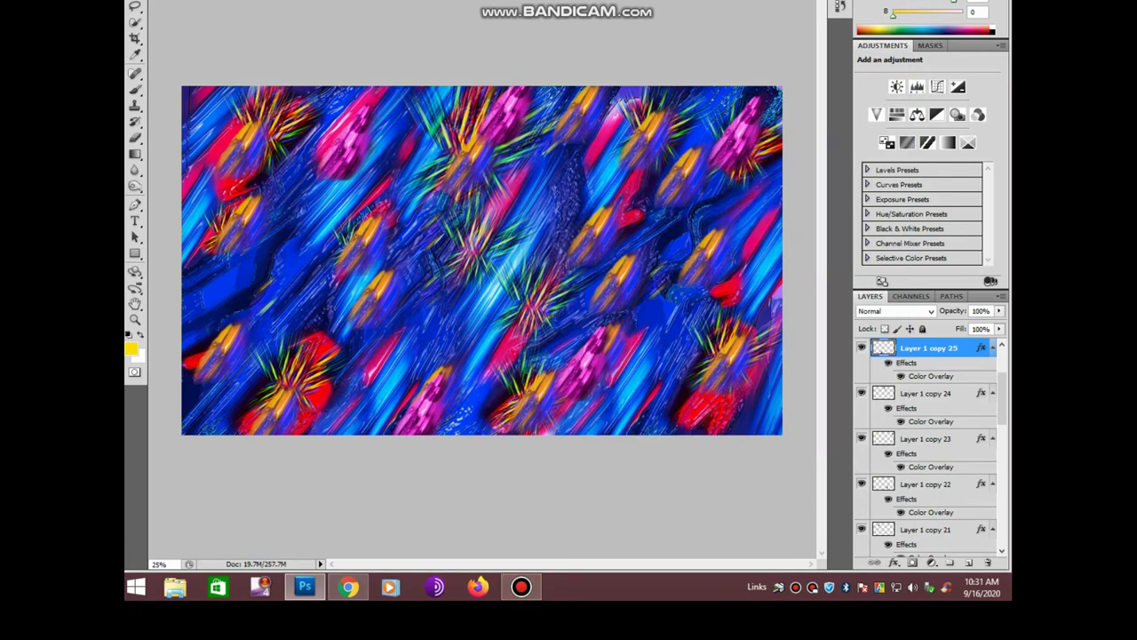
Duplicate Background copy 18, brighten the copy with a 141→168 curve, and duplicate it again
drag(1002, 396, 1001, 518)
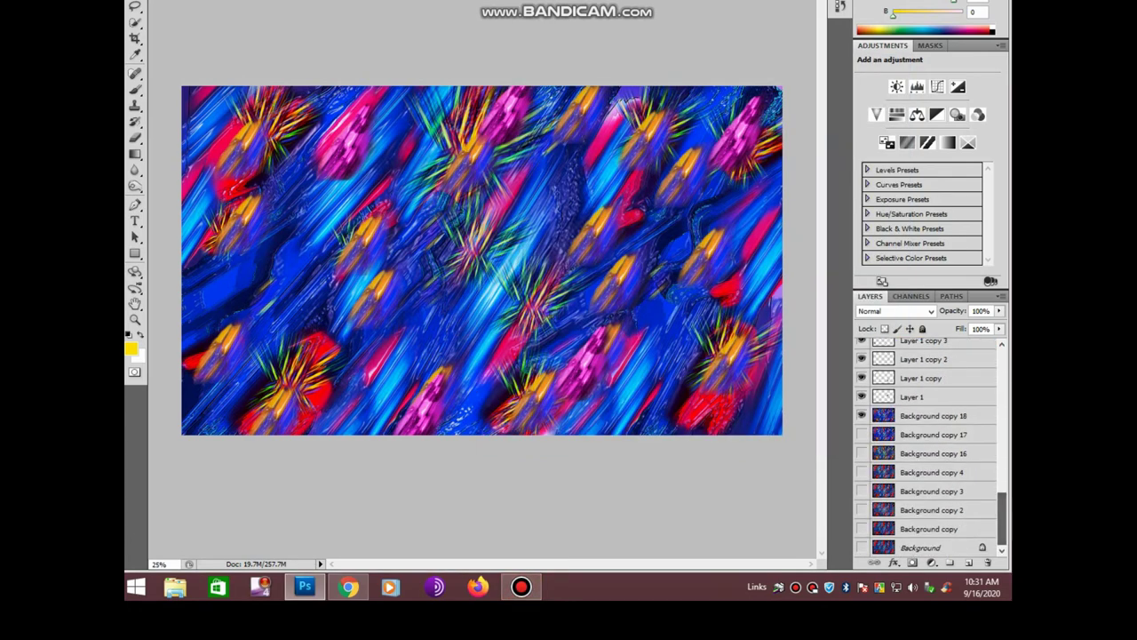
key(ctrl+j)
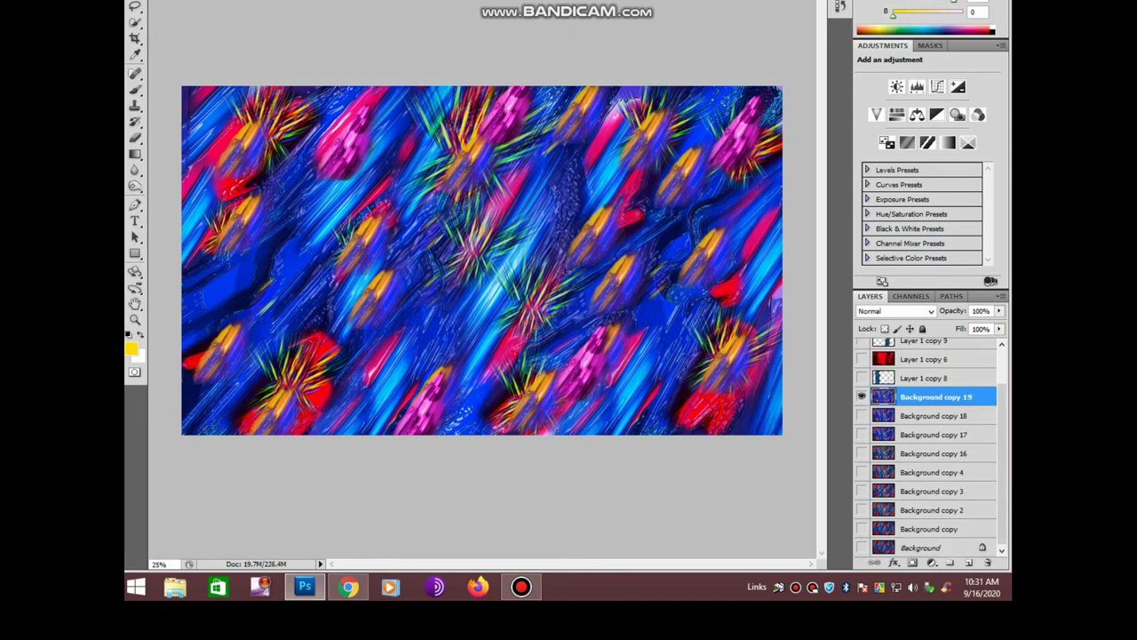
key(ctrl+m)
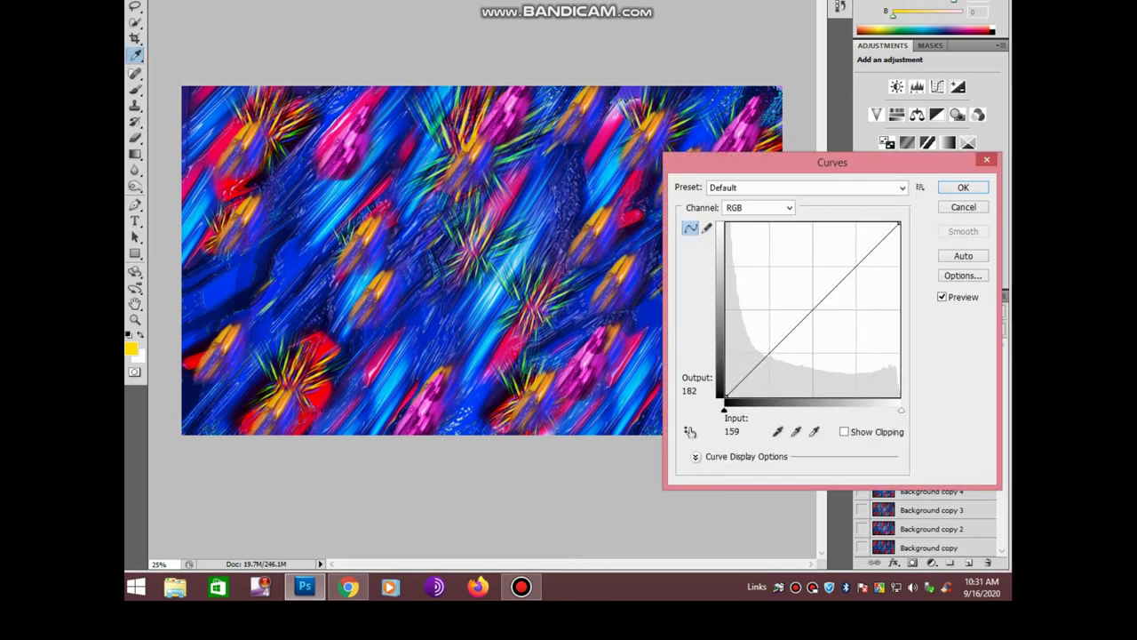
drag(822, 300, 822, 282)
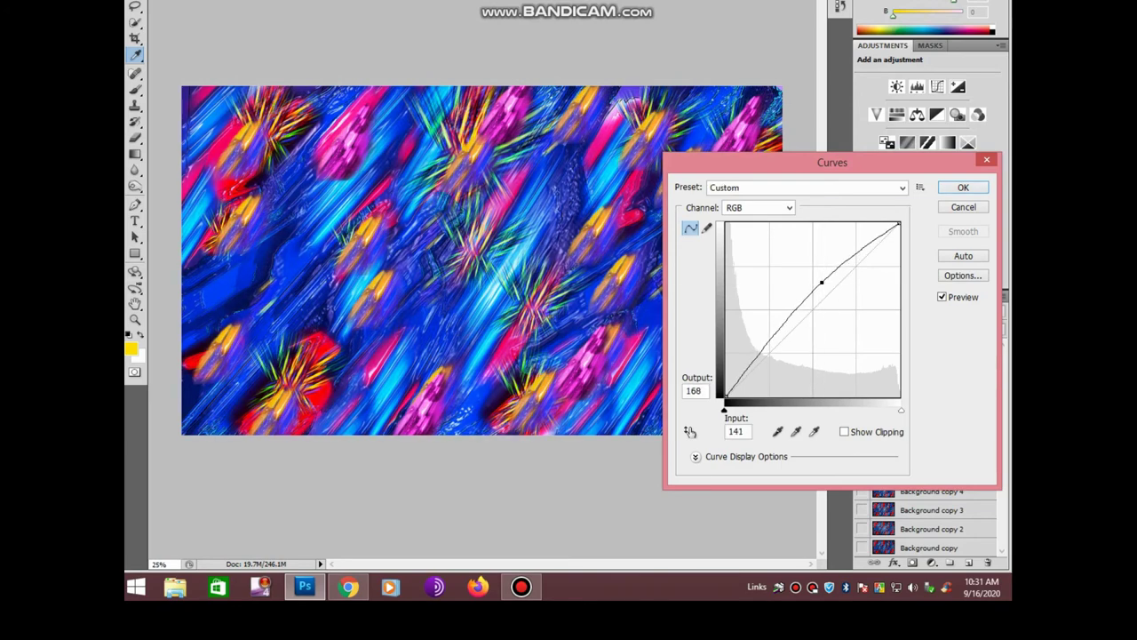
key(Return)
key(ctrl+j)
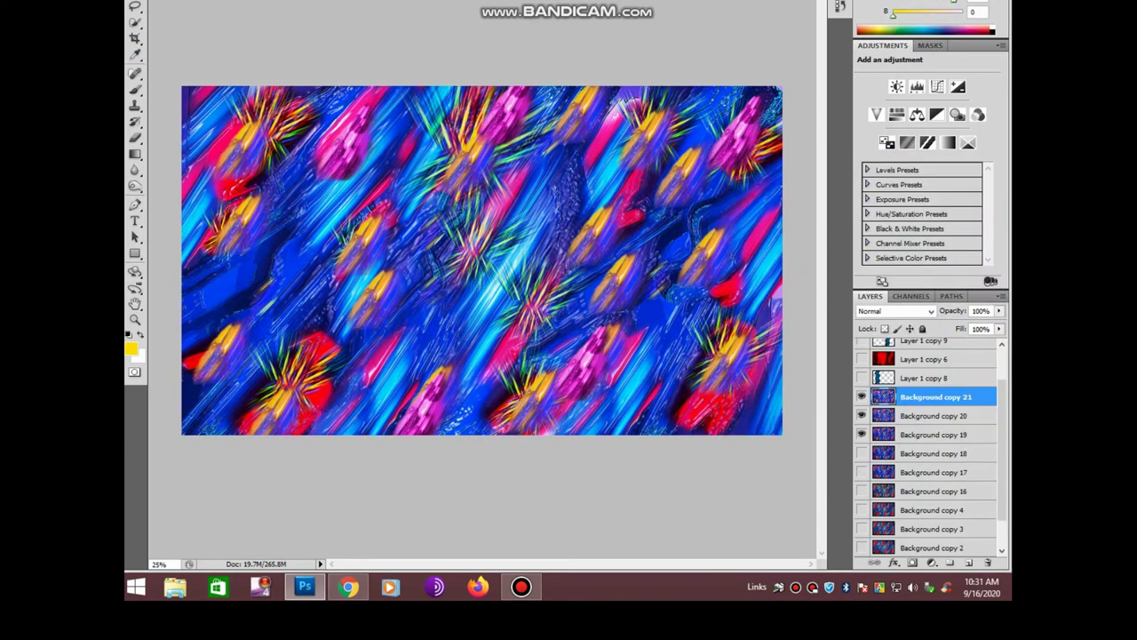
key(alt+t)
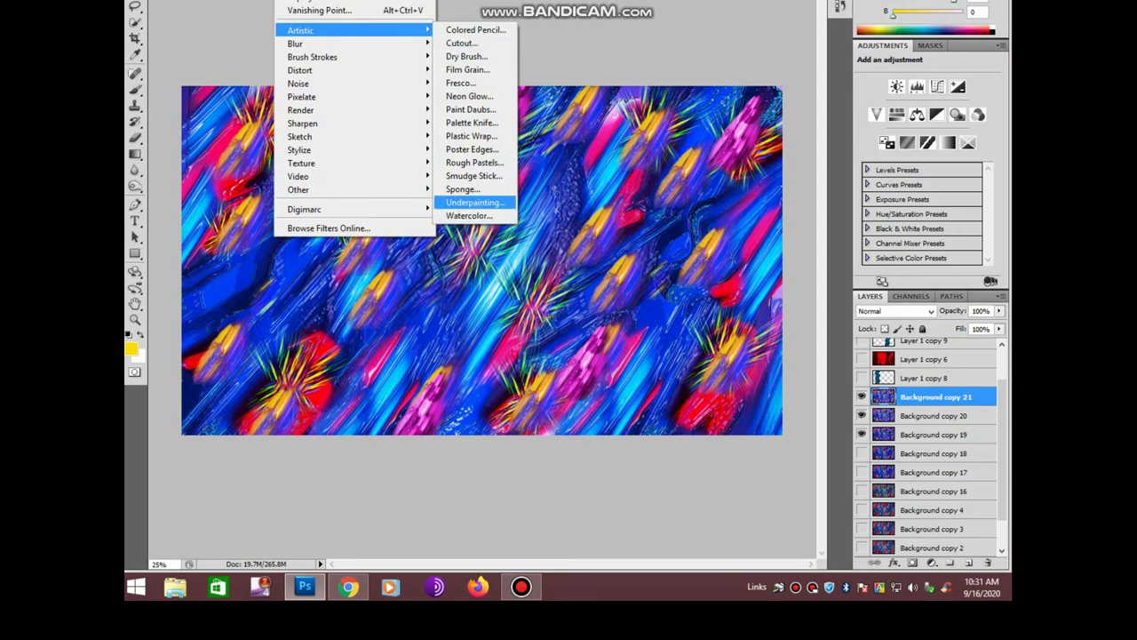
Apply the Poster Edges artistic filter to Background copy 21
key(Up)
key(Up)
key(Up)
key(Return)
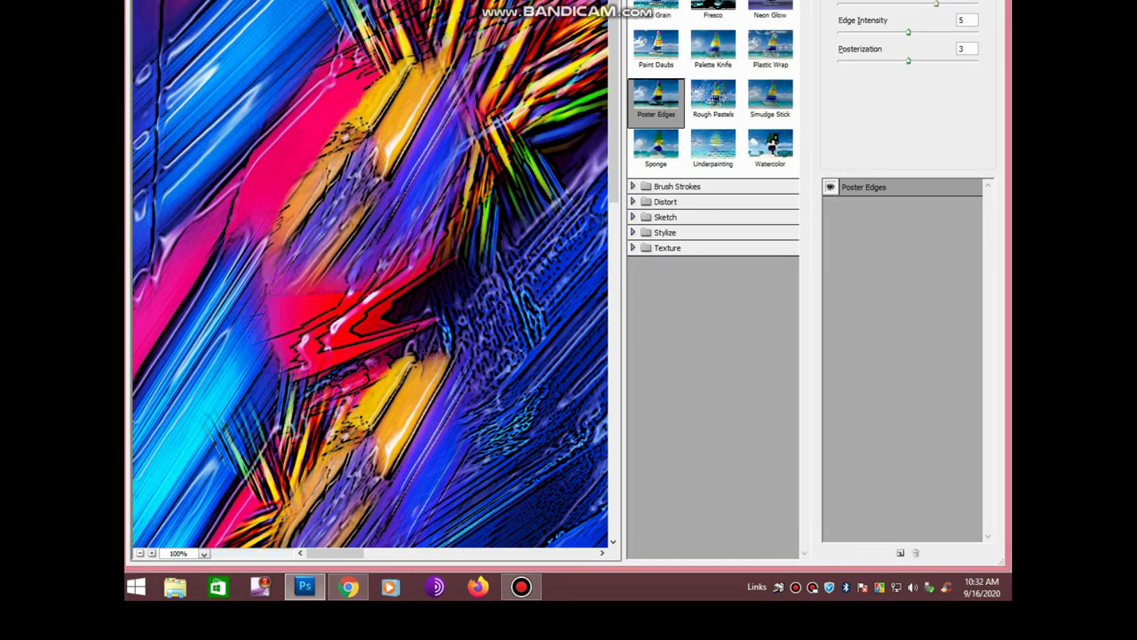
key(Return)
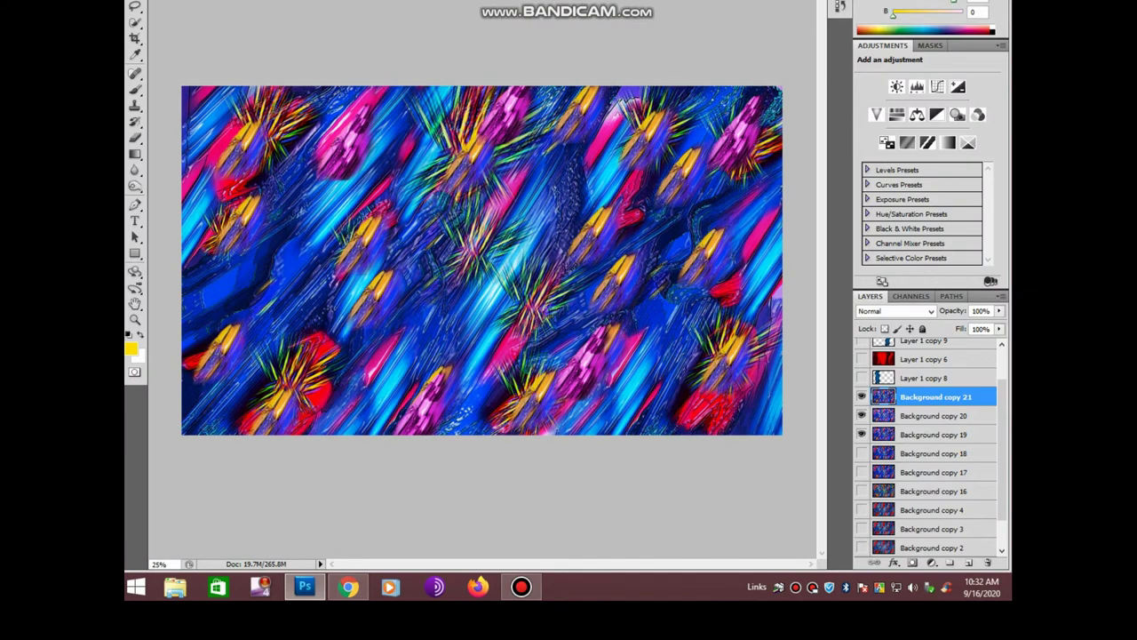
Apply the Sponge artistic filter with a larger brush size (Definition 4, Smoothness 6)
key(alt+t)
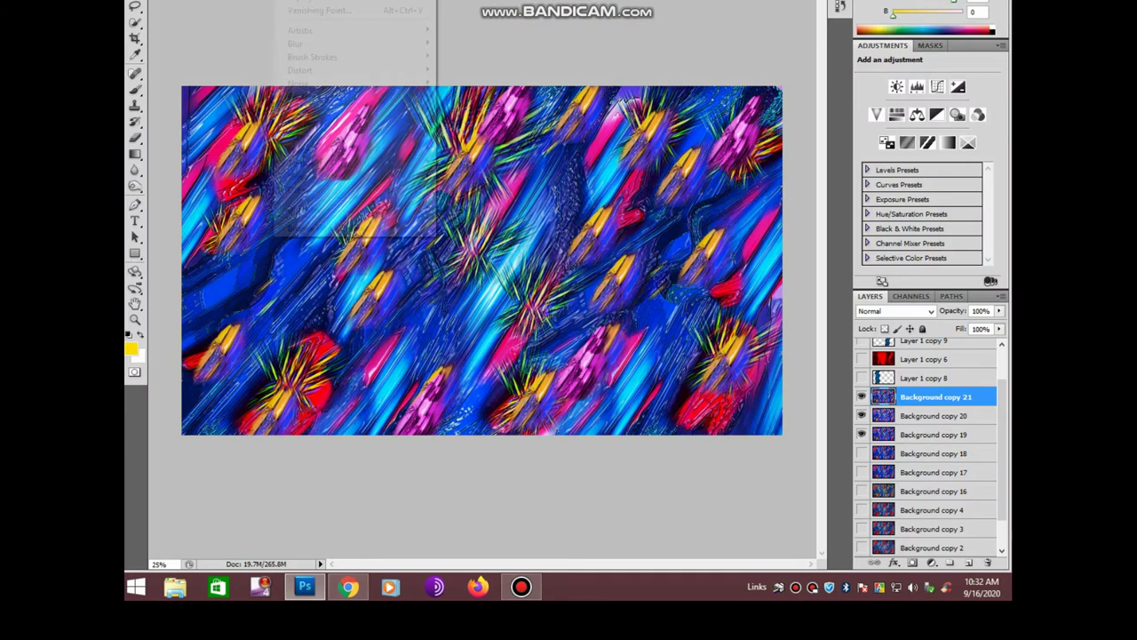
key(Up)
key(Up)
key(Up)
key(Right)
key(Down)
key(Down)
key(Down)
key(Down)
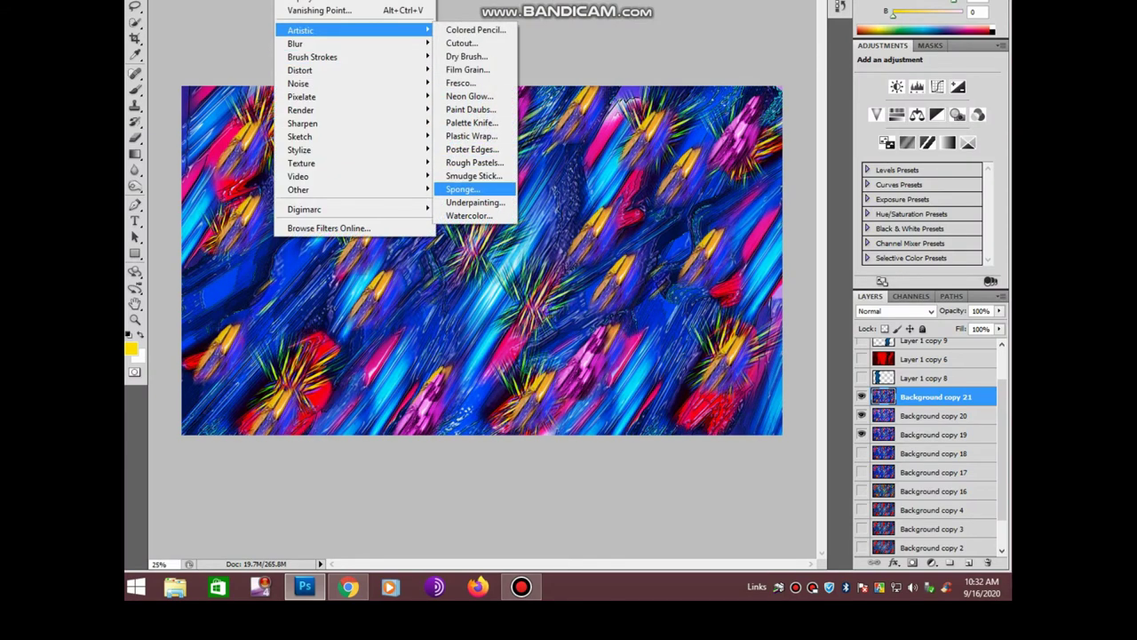
key(Return)
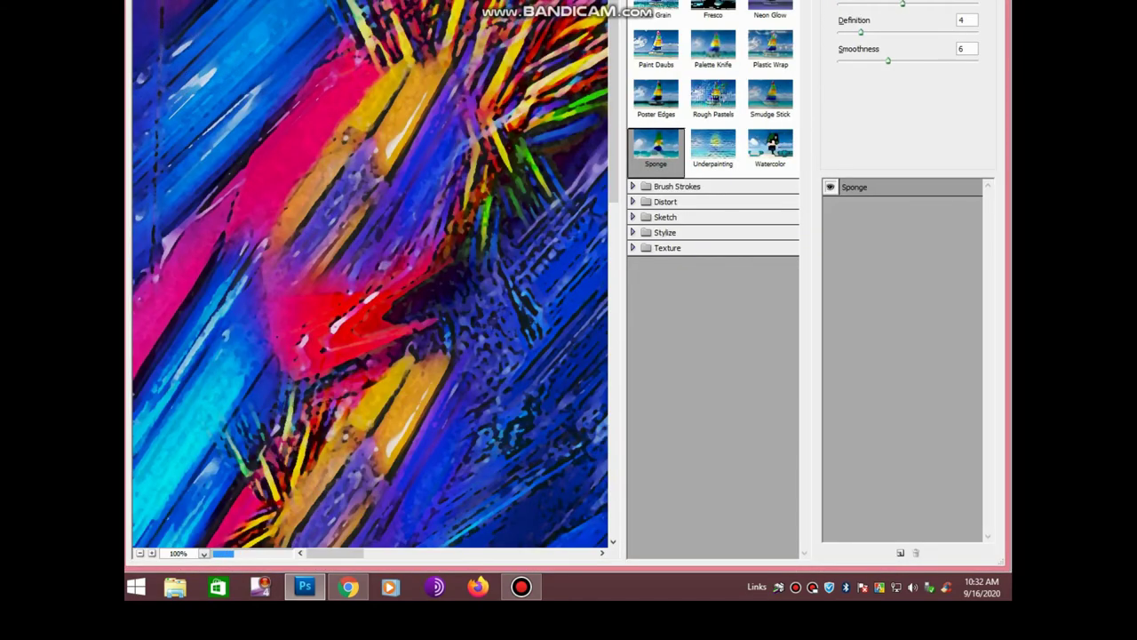
key(Up)
key(Up)
key(Up)
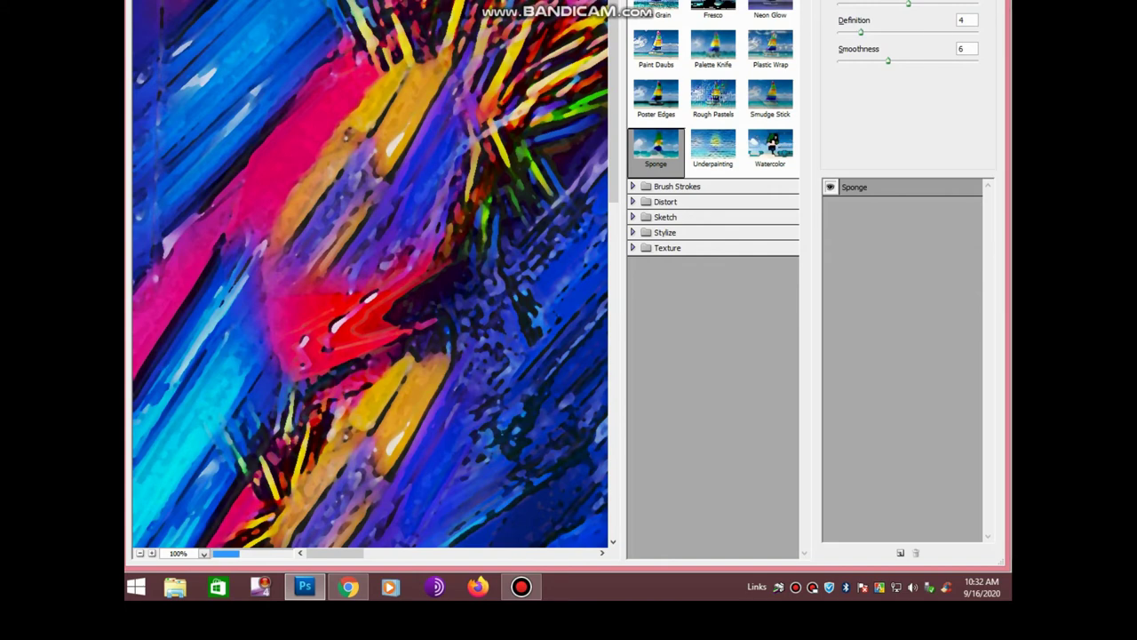
key(Return)
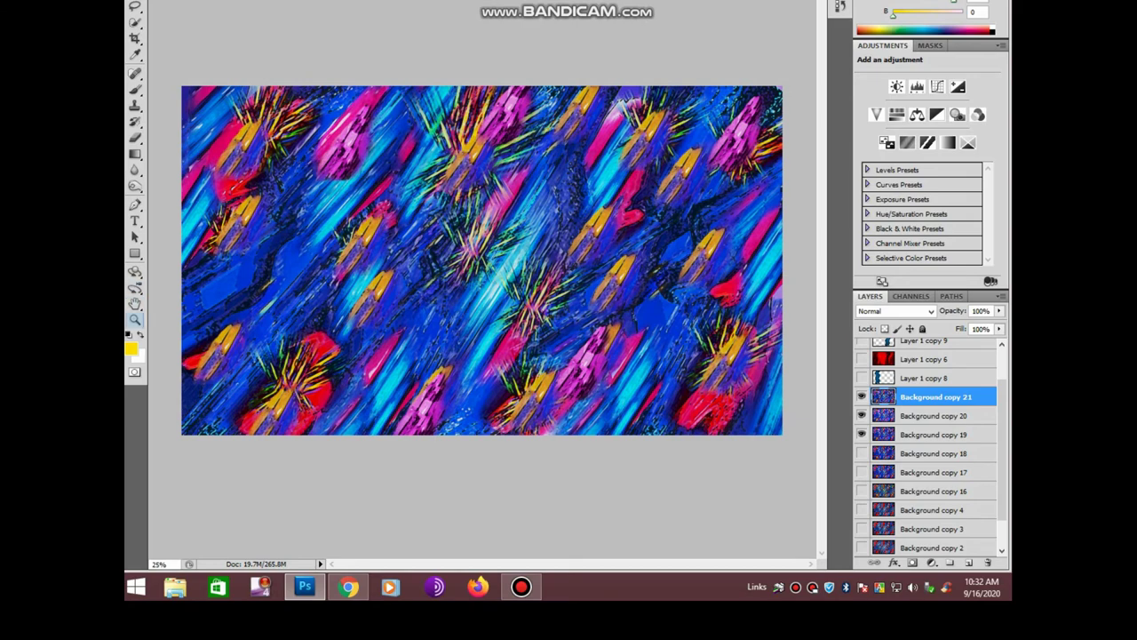
Apply an S-shaped Curves adjustment to boost the background copy's contrast
key(ctrl+equal)
key(ctrl+equal)
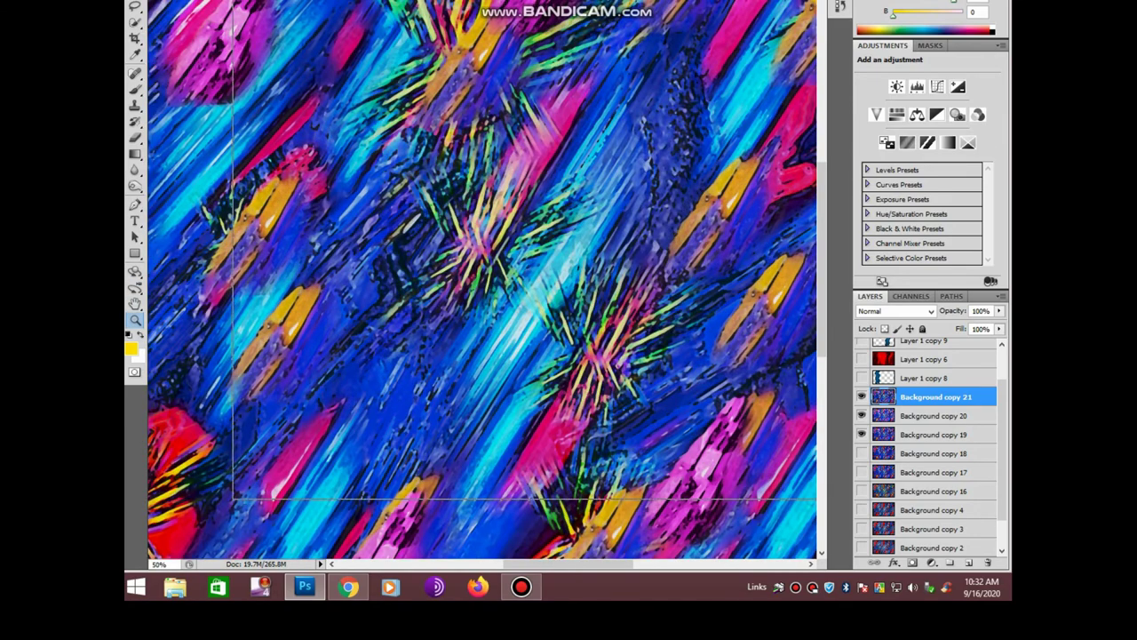
key(ctrl+minus)
key(ctrl+minus)
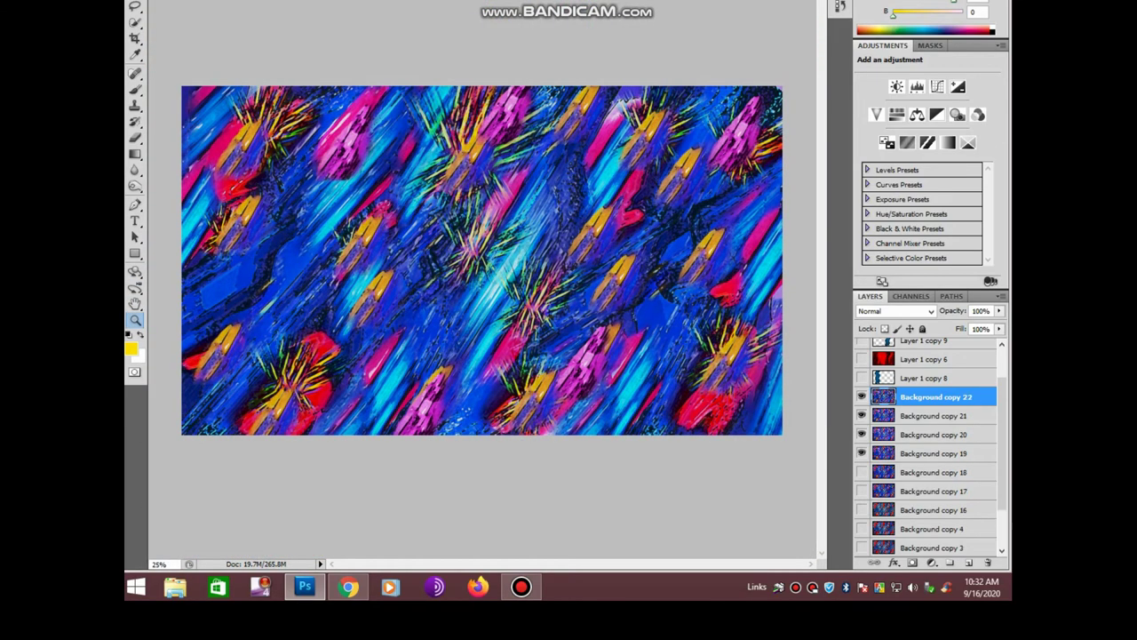
key(ctrl+m)
drag(828, 294, 836, 265)
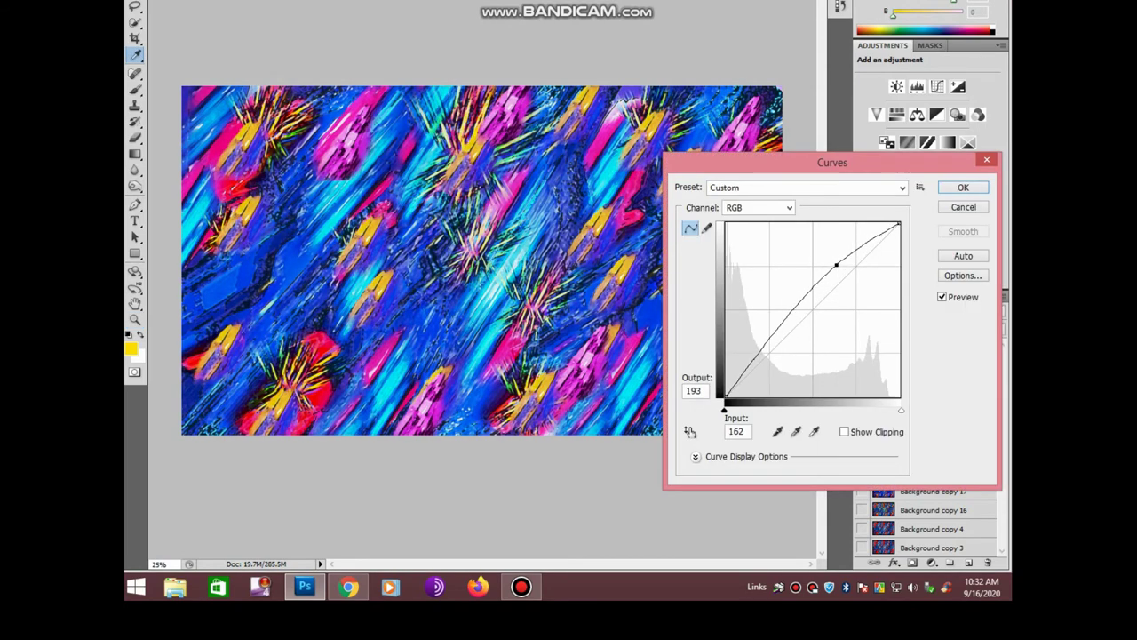
drag(798, 308, 799, 324)
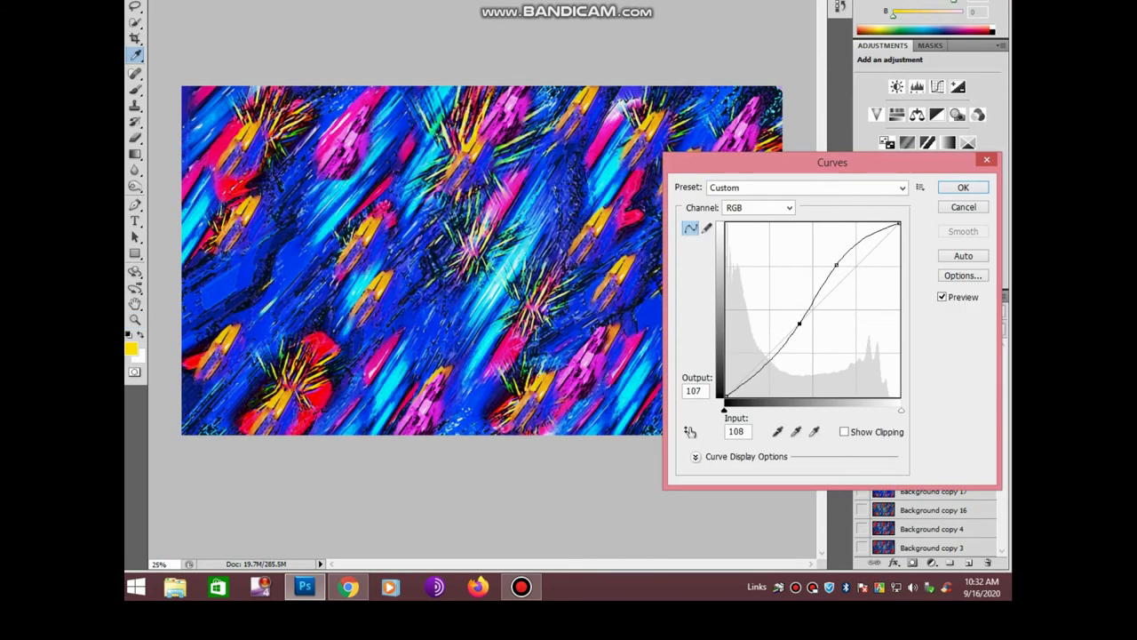
drag(836, 265, 836, 269)
key(Return)
Set Color Balance midtones Yellow–Blue to +100
key(ctrl+b)
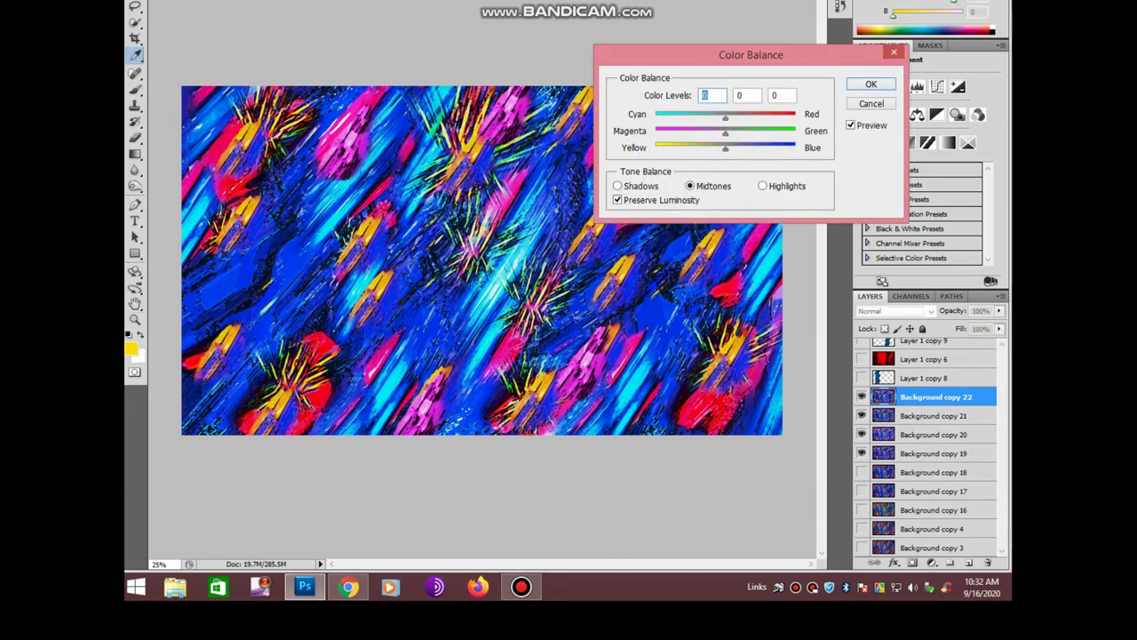
drag(725, 147, 796, 148)
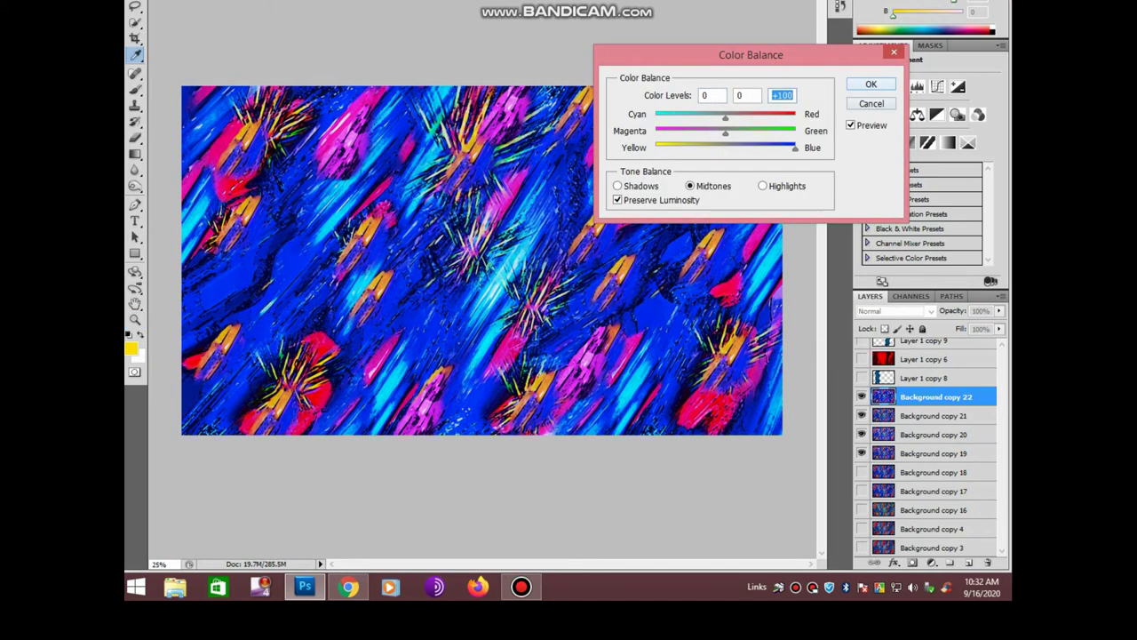
key(Return)
Duplicate the adjusted layer and narrow the copy from both sides
key(ctrl+j)
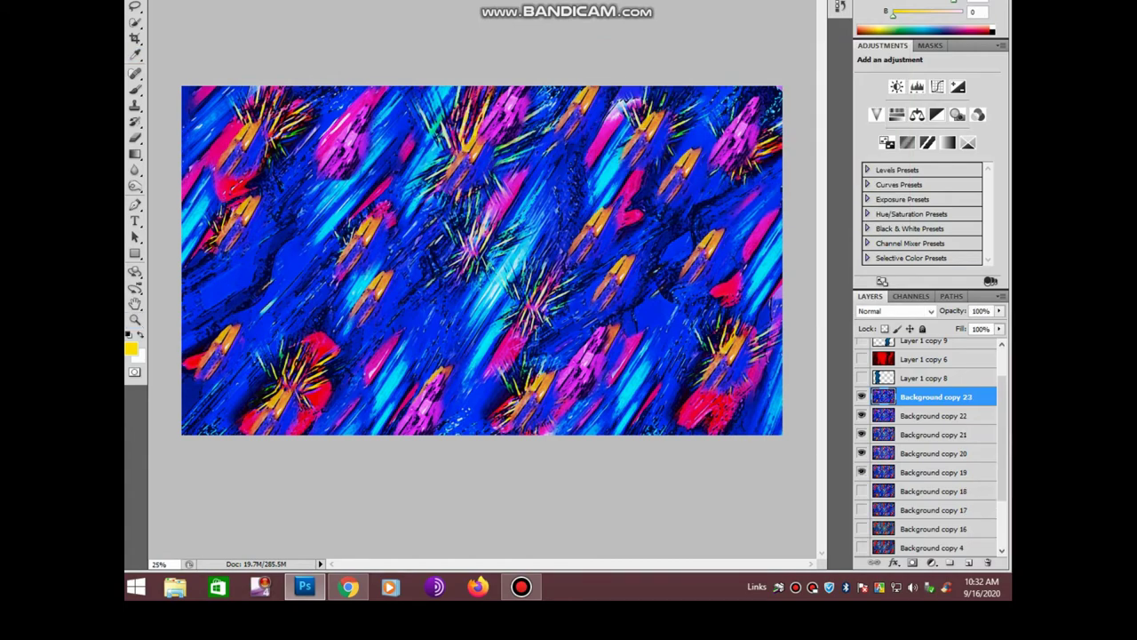
key(ctrl+t)
drag(782, 261, 612, 261)
Rotate the narrowed copy about 17° clockwise and shift it right
drag(640, 453, 577, 491)
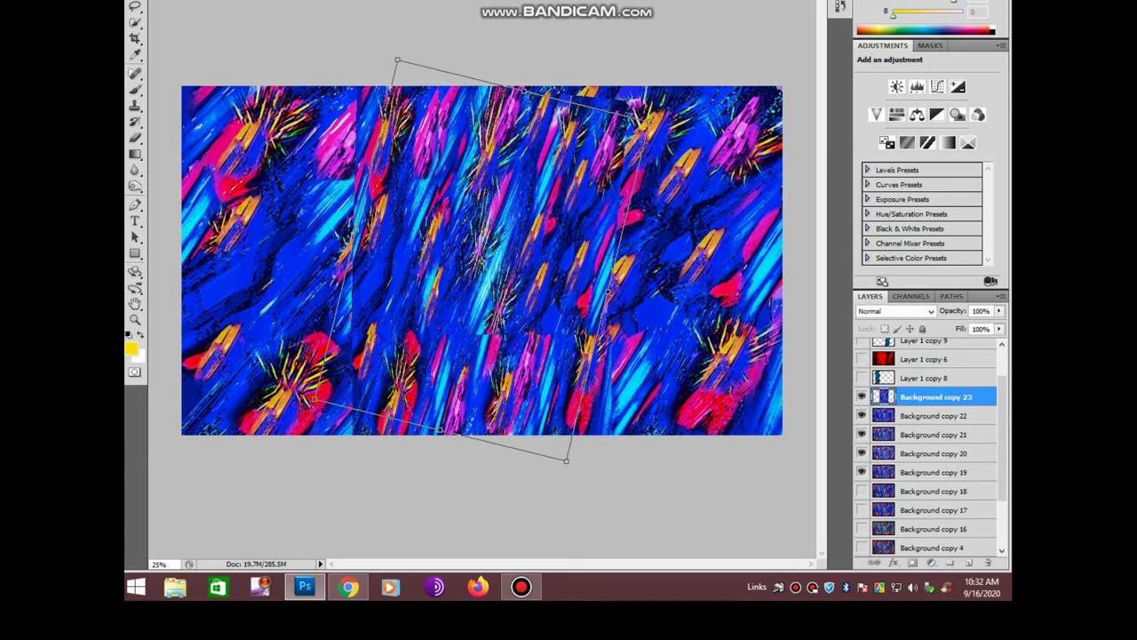
mouse_move(482, 260)
mouse_down()
mouse_move(607, 271)
mouse_move(693, 317)
mouse_up()
key(Return)
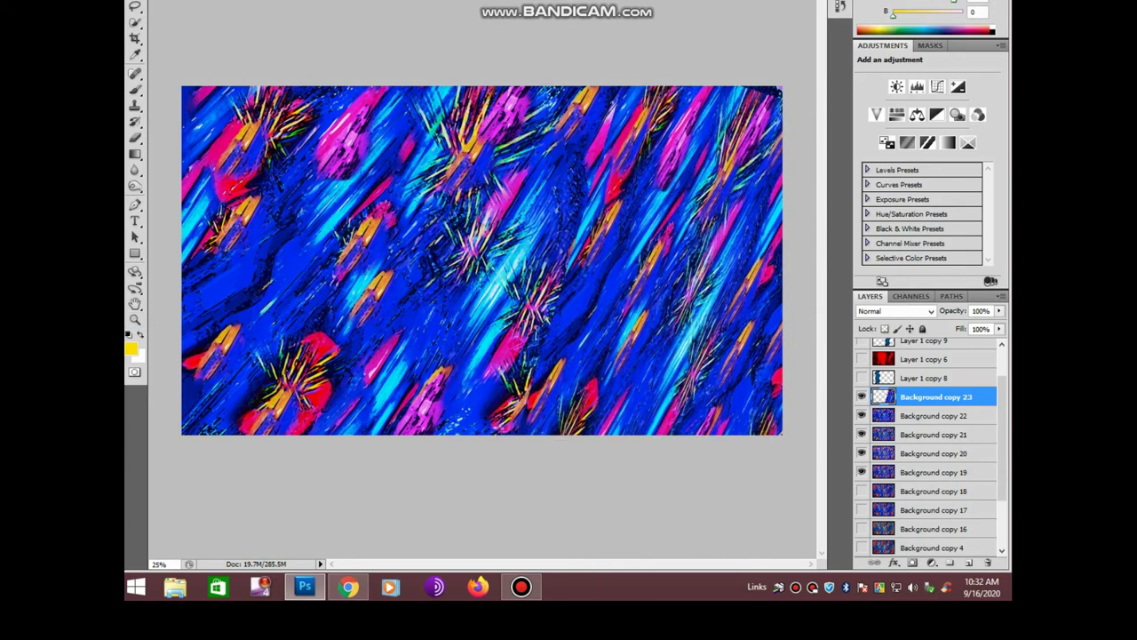
Erase a diagonal stroke with a 339 px, 0% hardness eraser, then bring up Hue/Saturation
key(g)
right_click(135, 137)
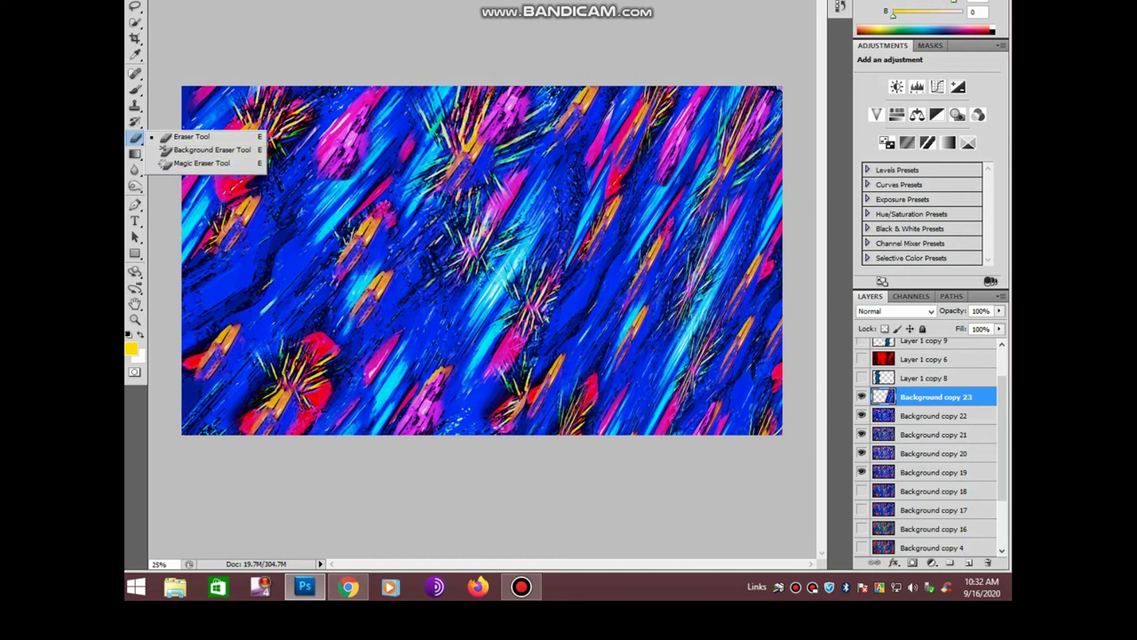
click(178, 134)
right_click(568, 249)
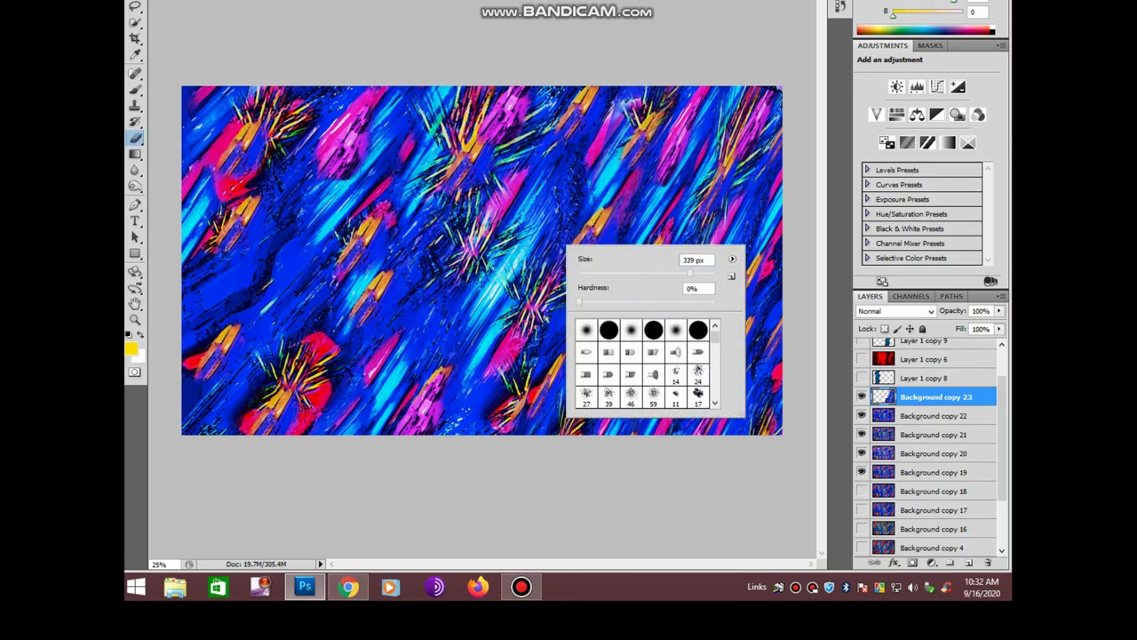
key(Return)
drag(673, 98, 533, 426)
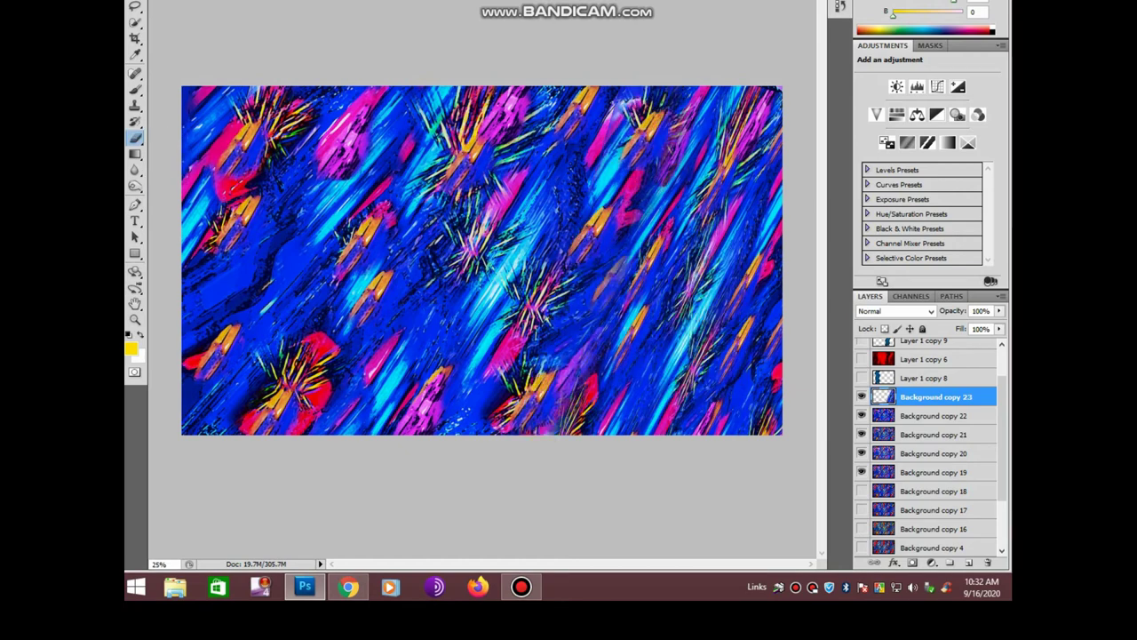
key(ctrl+u)
drag(870, 67, 433, 9)
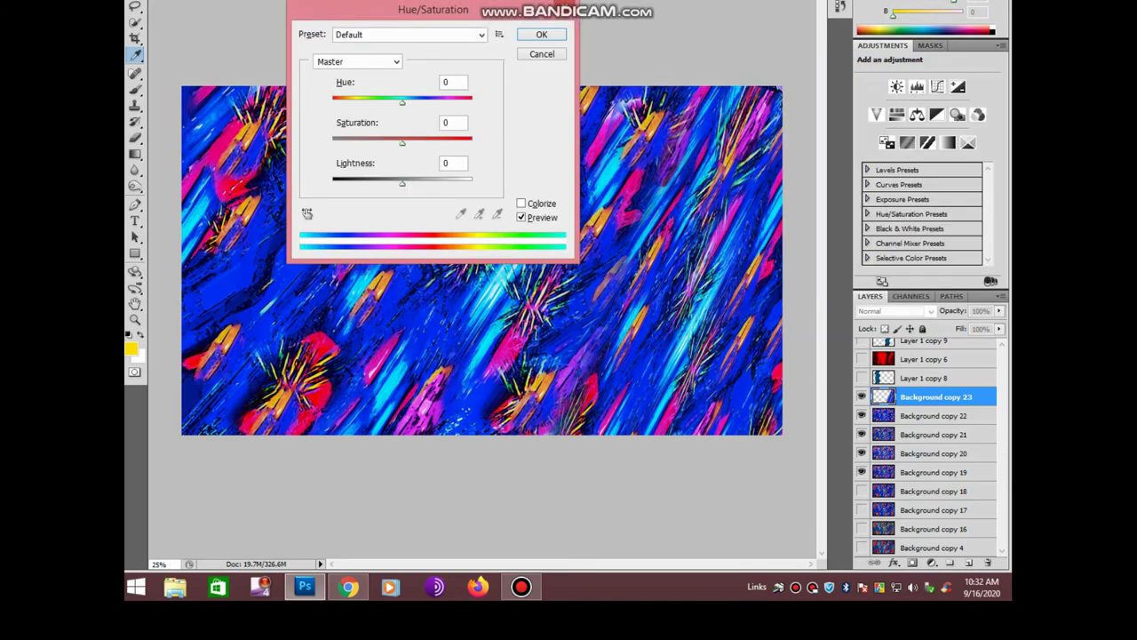
Apply a Hue/Saturation Hue shift of -121 to the layer
key(Down)
key(Down)
key(Down)
key(Down)
key(Down)
key(Down)
key(Down)
key(Down)
key(Down)
key(Down)
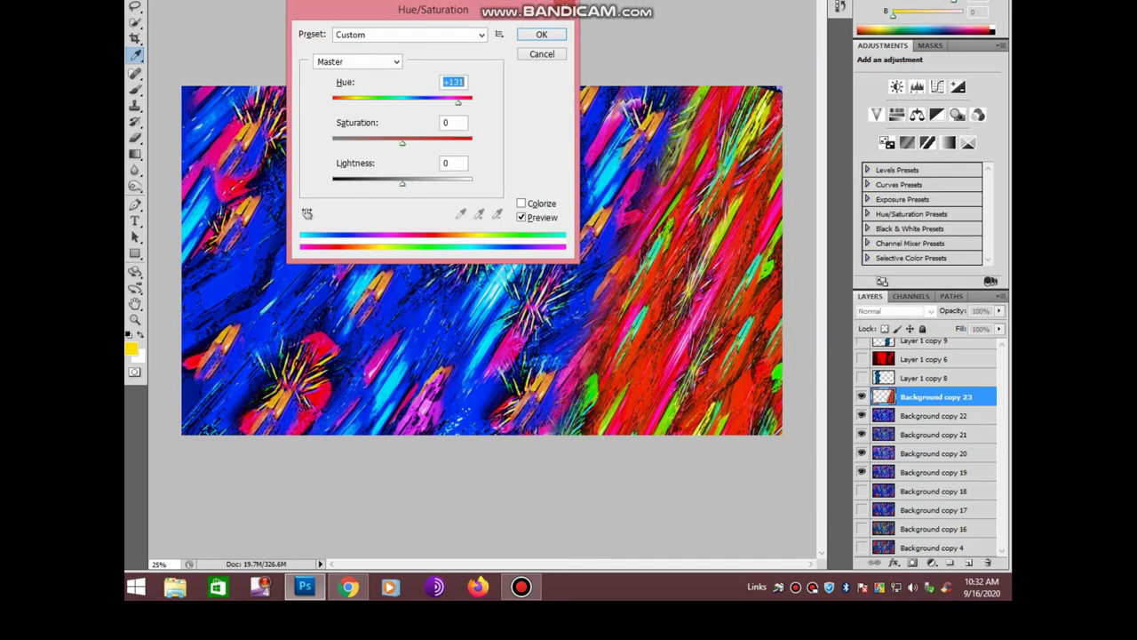
key(Down)
key(Down)
key(Down)
key(Down)
key(Down)
key(Down)
key(Down)
key(Down)
key(Down)
key(Down)
key(Down)
key(Down)
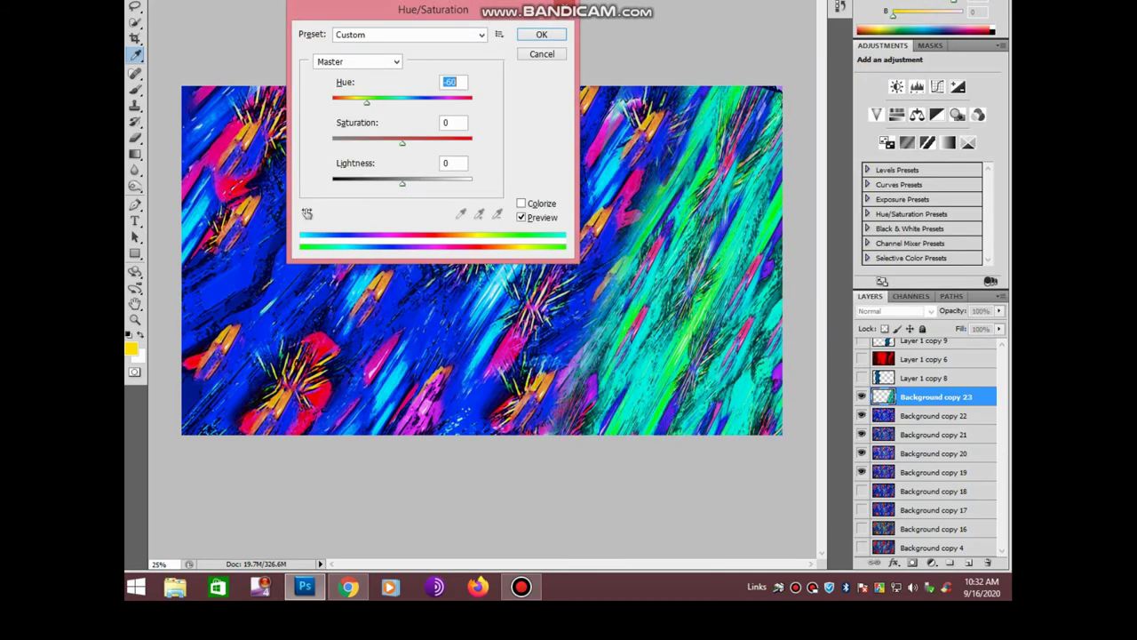
key(Down)
key(Down)
key(Down)
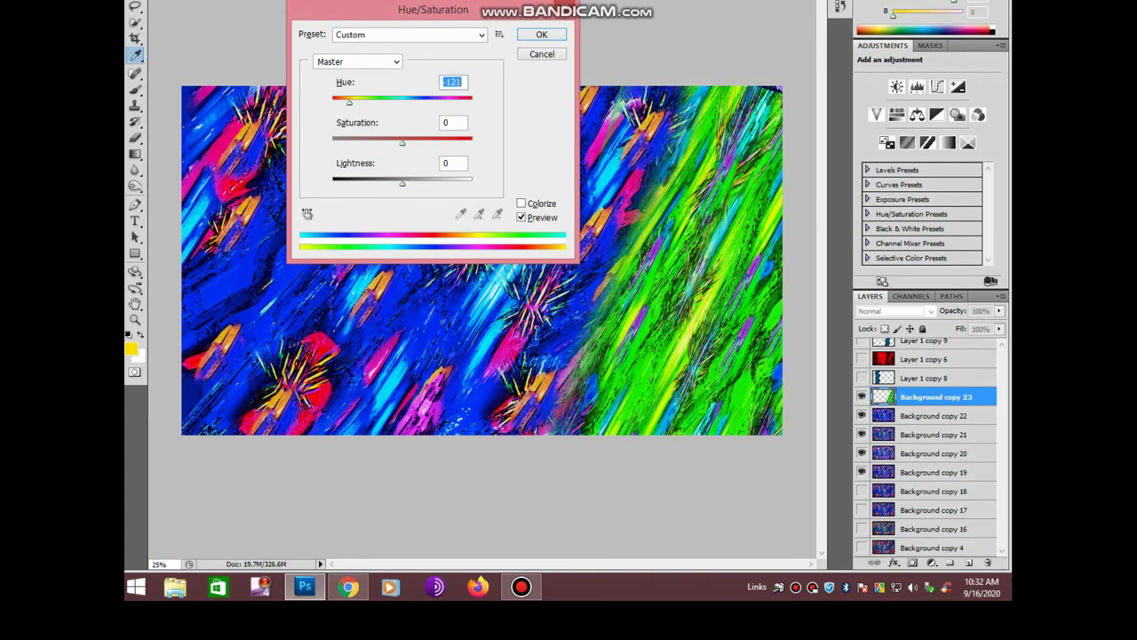
key(Return)
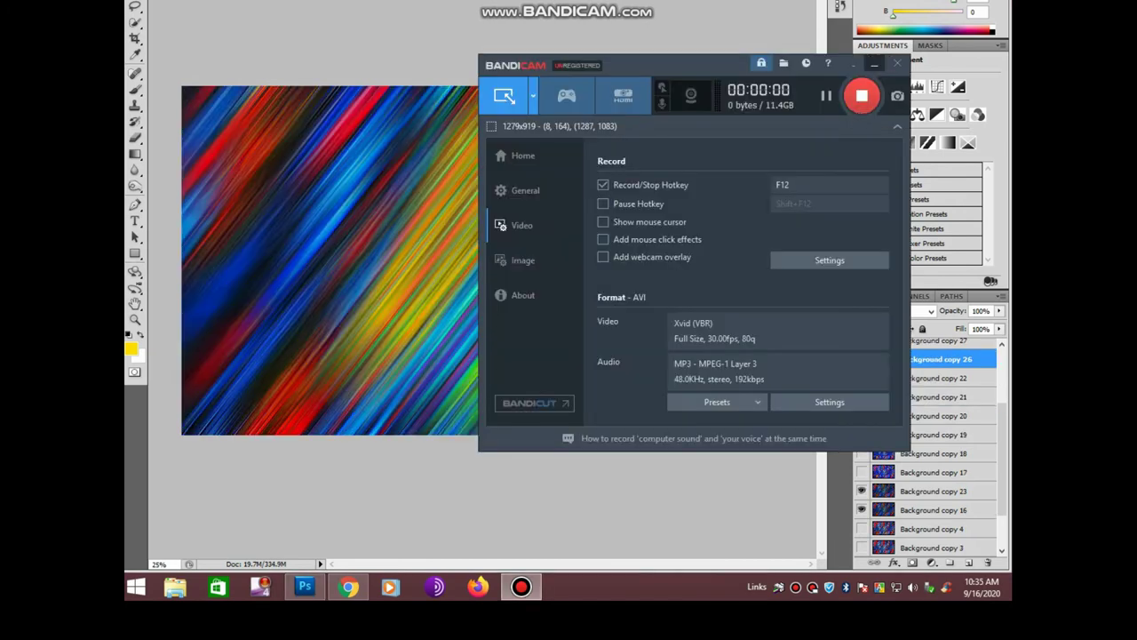
Warp Background copy 26 into a curving hook ribbon, then duplicate it as Background copy 28
key(ctrl+t)
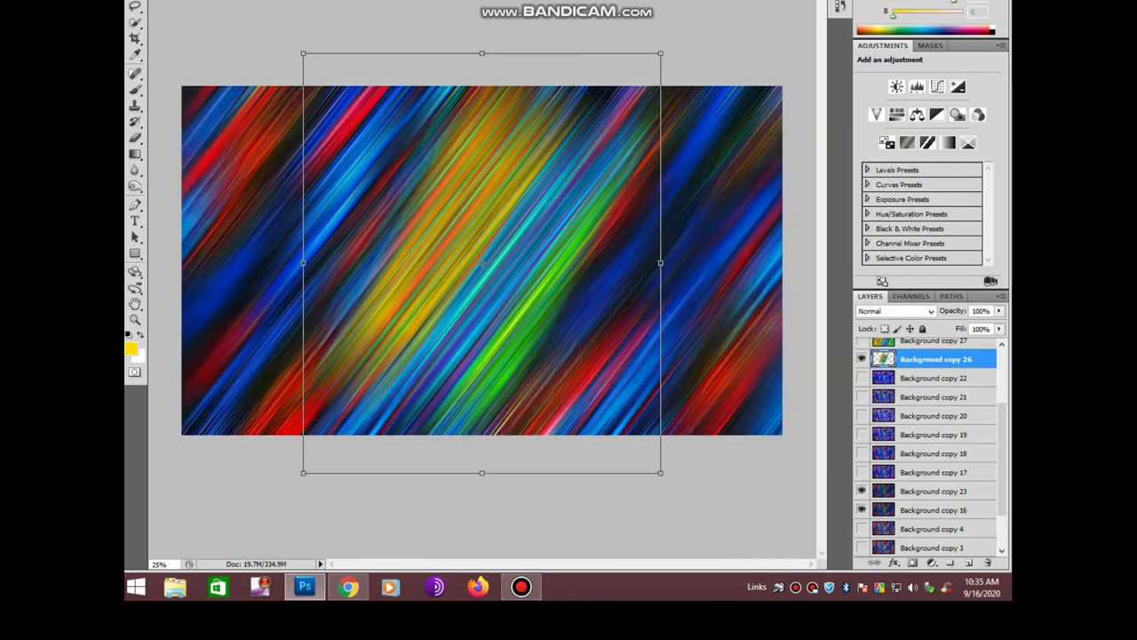
mouse_move(480, 266)
mouse_down()
mouse_move(409, 213)
mouse_move(426, 231)
mouse_up()
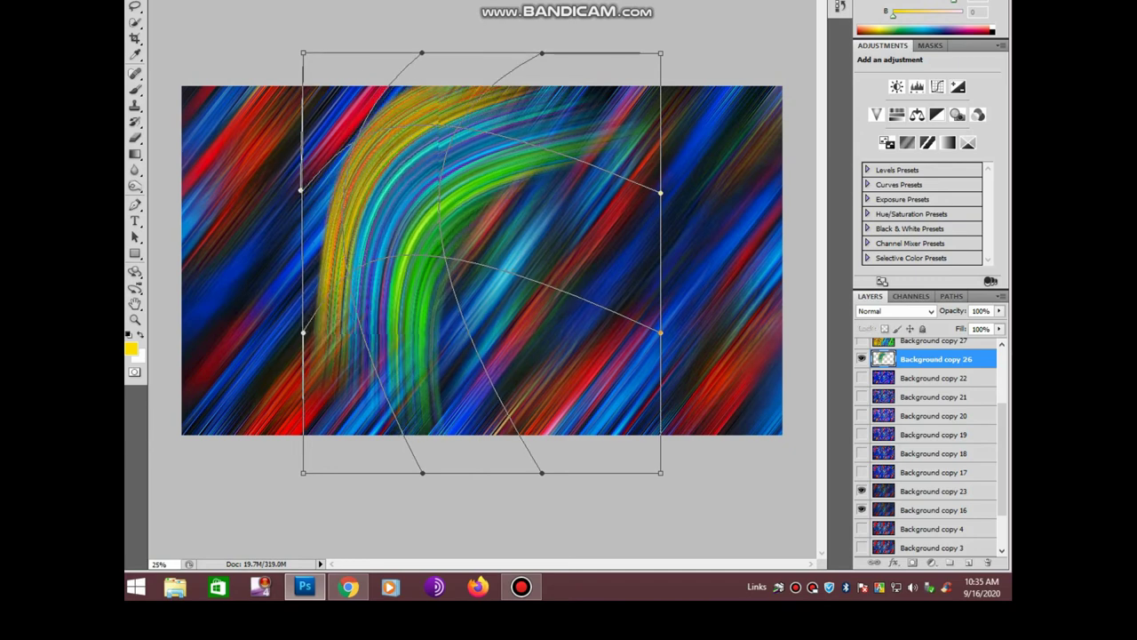
drag(301, 189, 281, 172)
drag(422, 473, 742, 500)
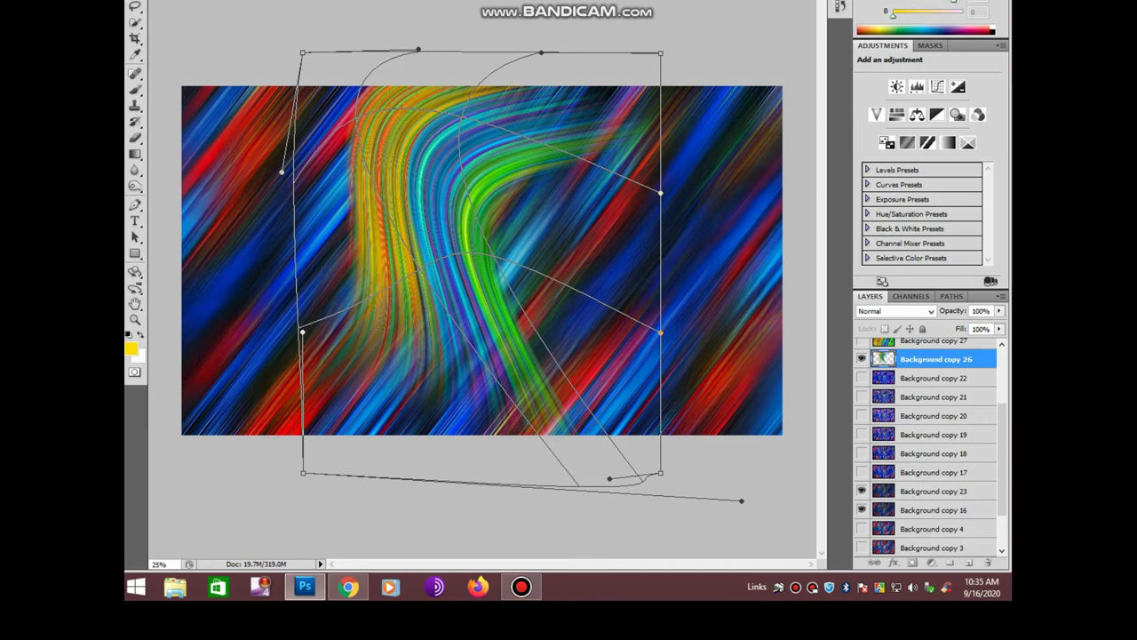
key(Return)
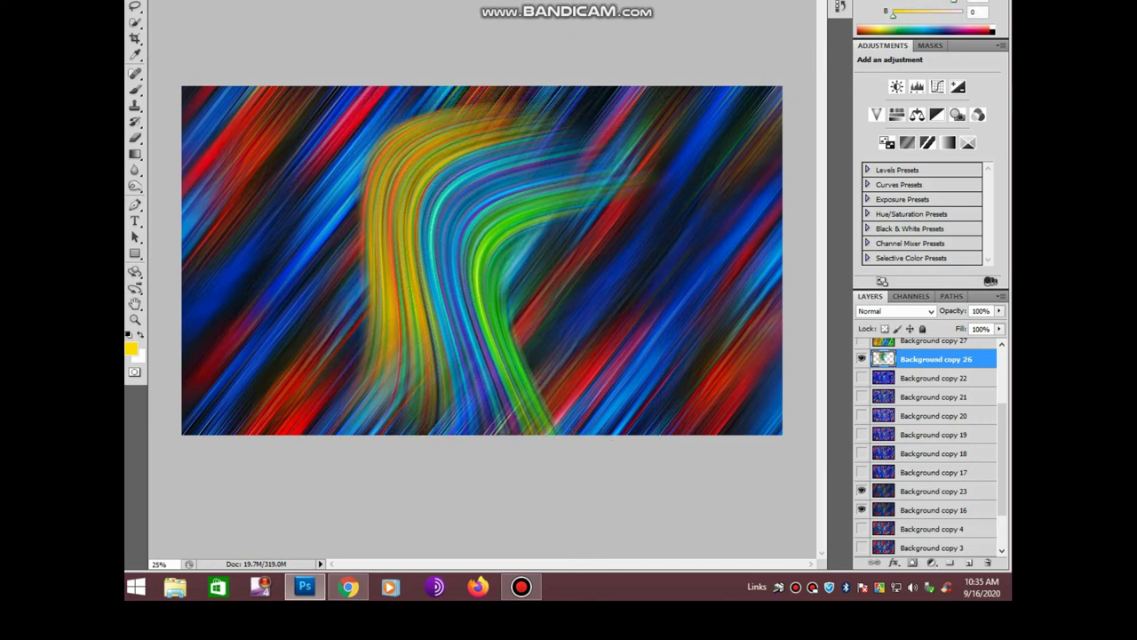
key(ctrl+j)
Rotate the copied ribbon clockwise so it crosses the original
key(ctrl+t)
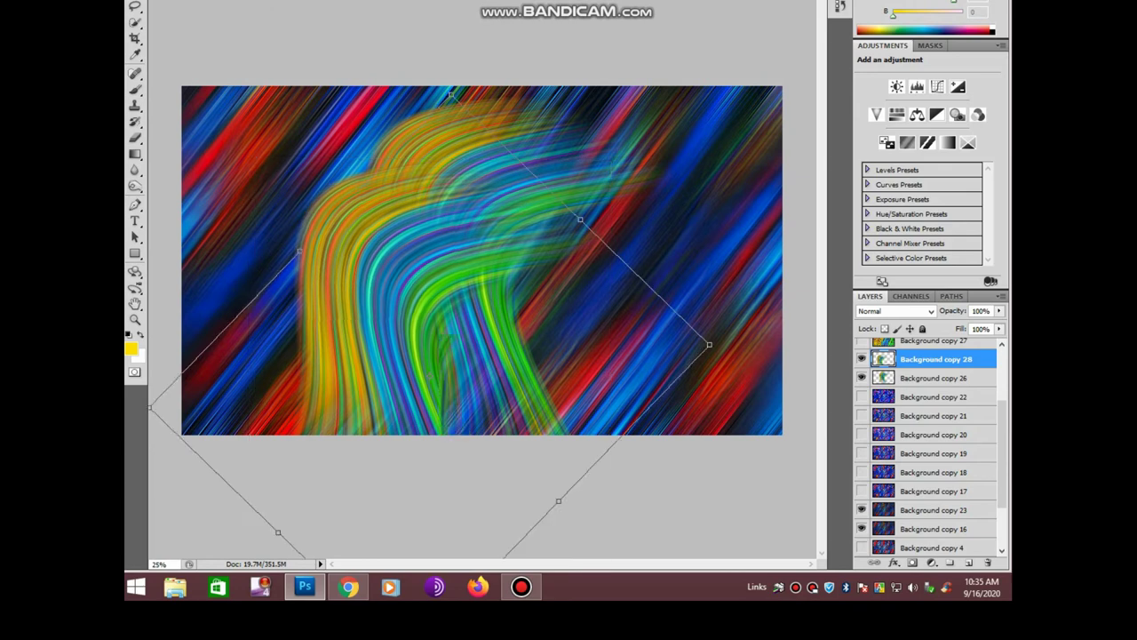
mouse_move(222, 498)
mouse_down()
mouse_move(293, 418)
mouse_move(337, 71)
mouse_move(180, 213)
mouse_move(318, 185)
mouse_move(364, 119)
mouse_up()
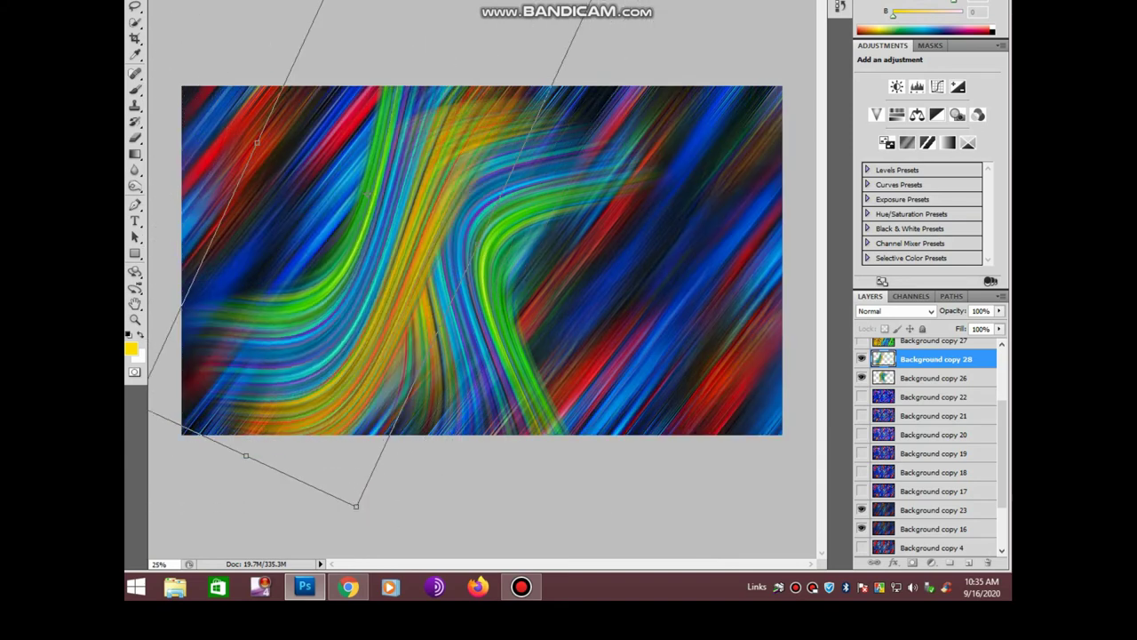
mouse_move(364, 120)
mouse_down()
mouse_move(399, 97)
mouse_move(369, 116)
mouse_up()
key(Return)
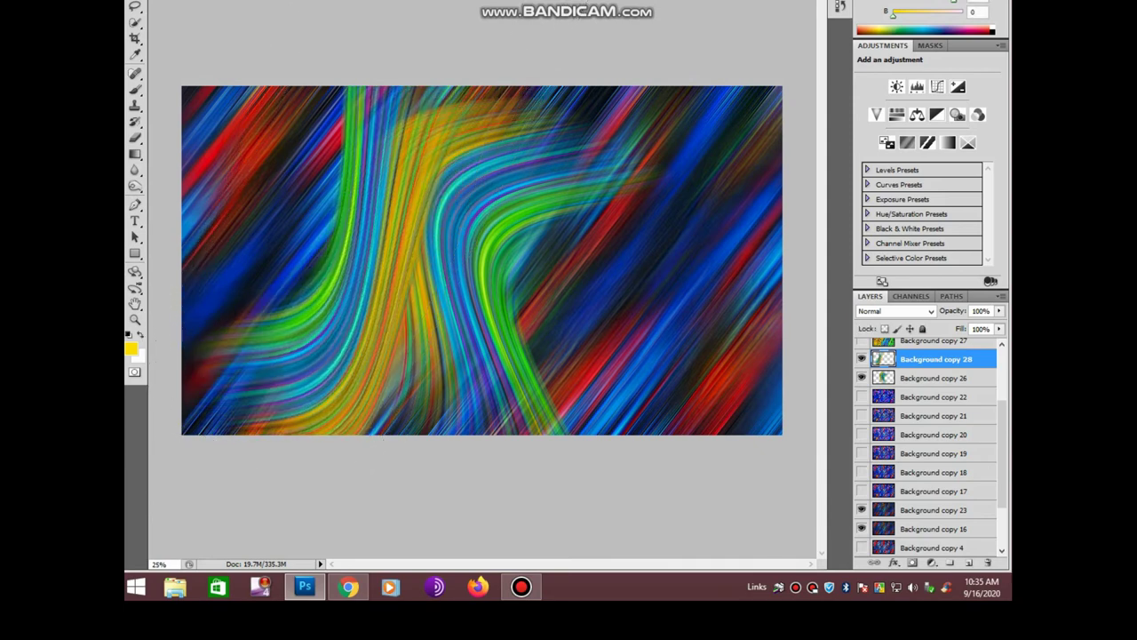
Compare Color Dodge and Lighten blend modes, then keep the copy at Normal
key(Return)
key(Down)
key(Down)
key(Down)
key(Down)
key(Down)
key(Down)
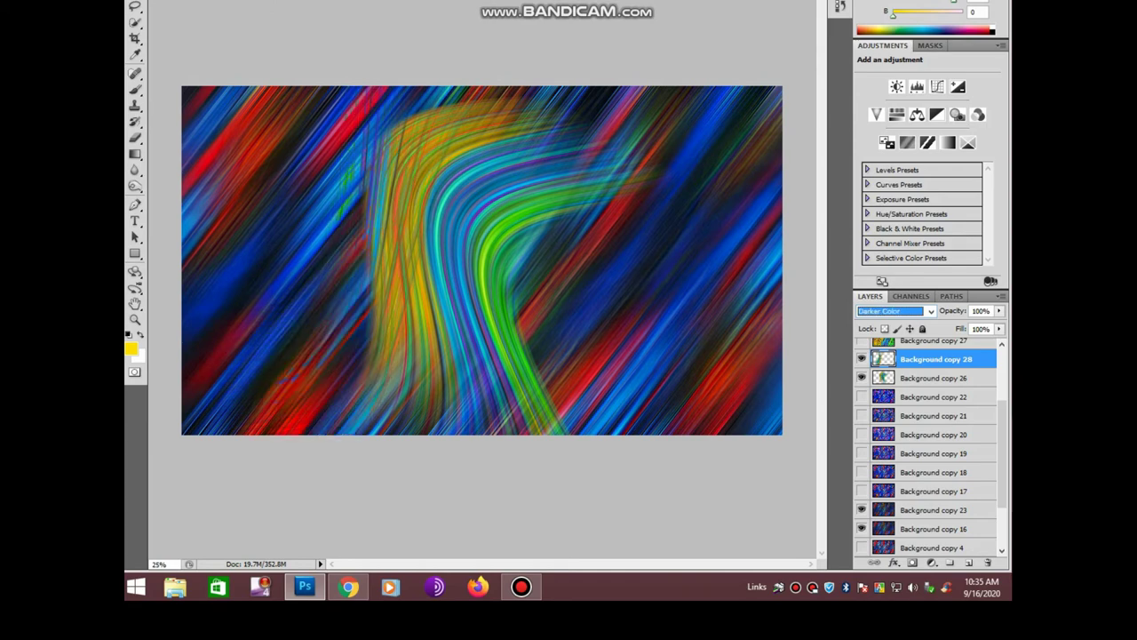
key(Down)
key(Down)
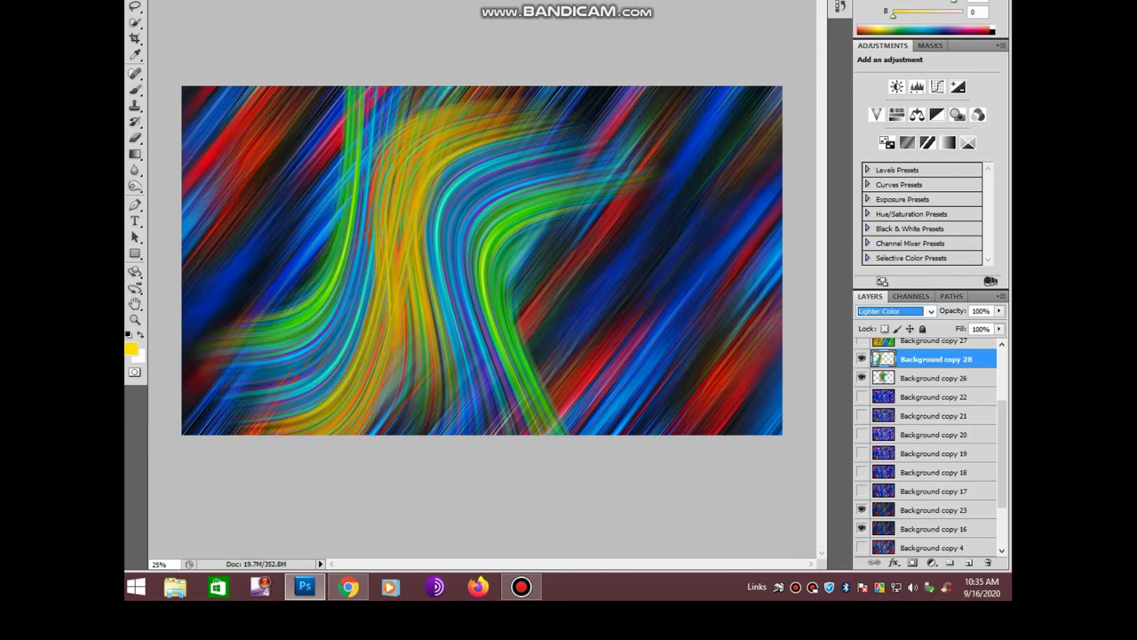
key(Up)
key(Up)
key(Up)
key(Up)
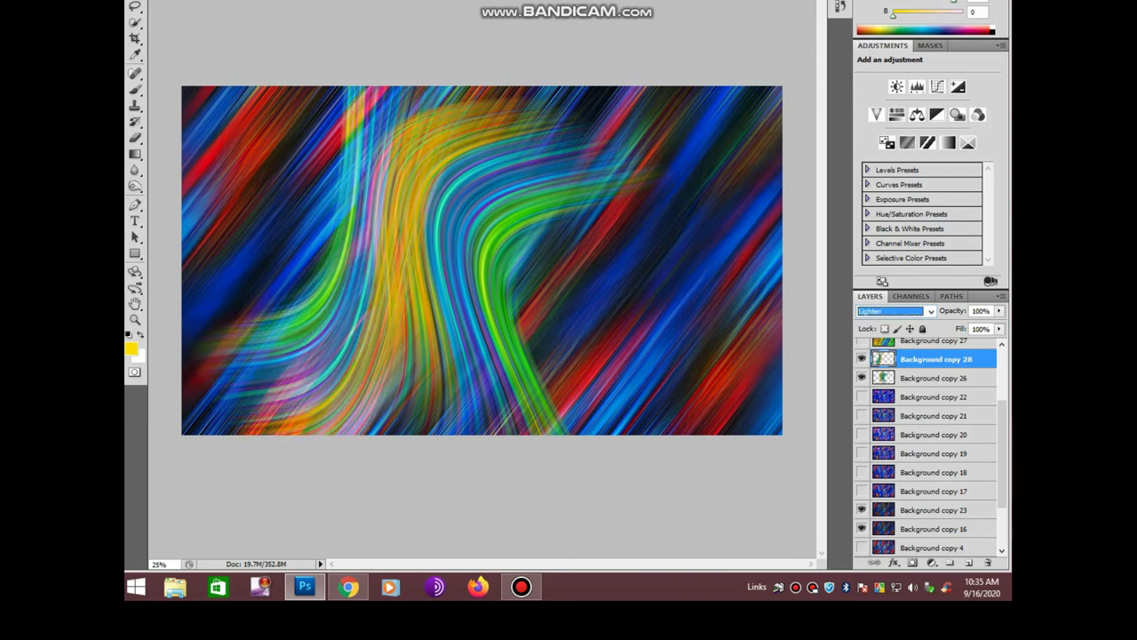
key(Up)
key(Up)
key(alt+Down)
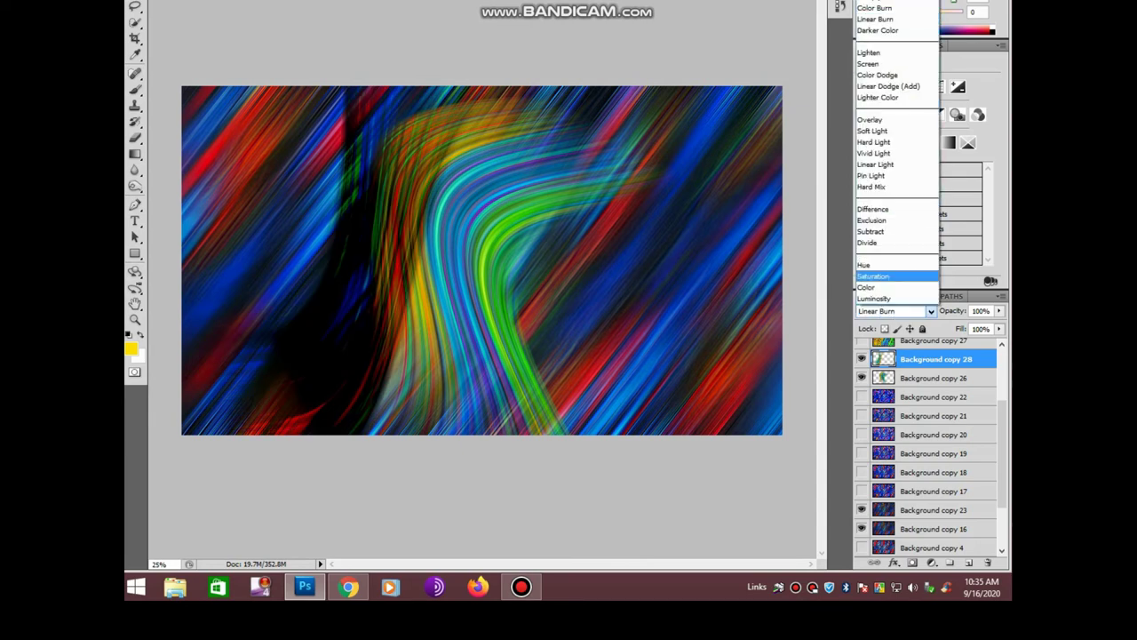
key(Home)
key(Return)
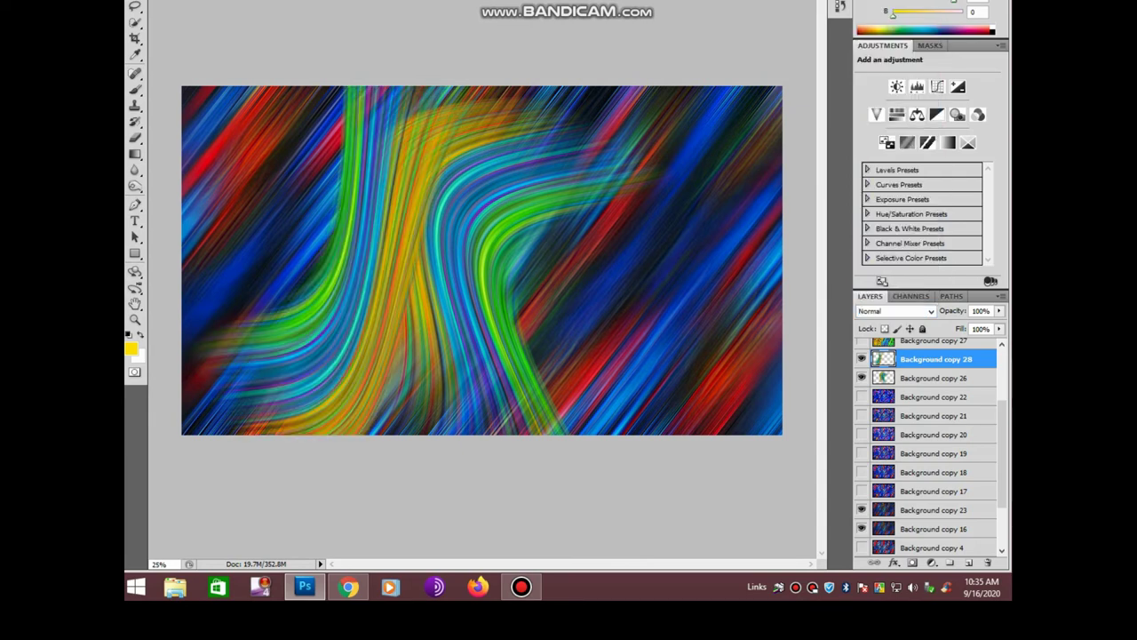
key(ctrl+t)
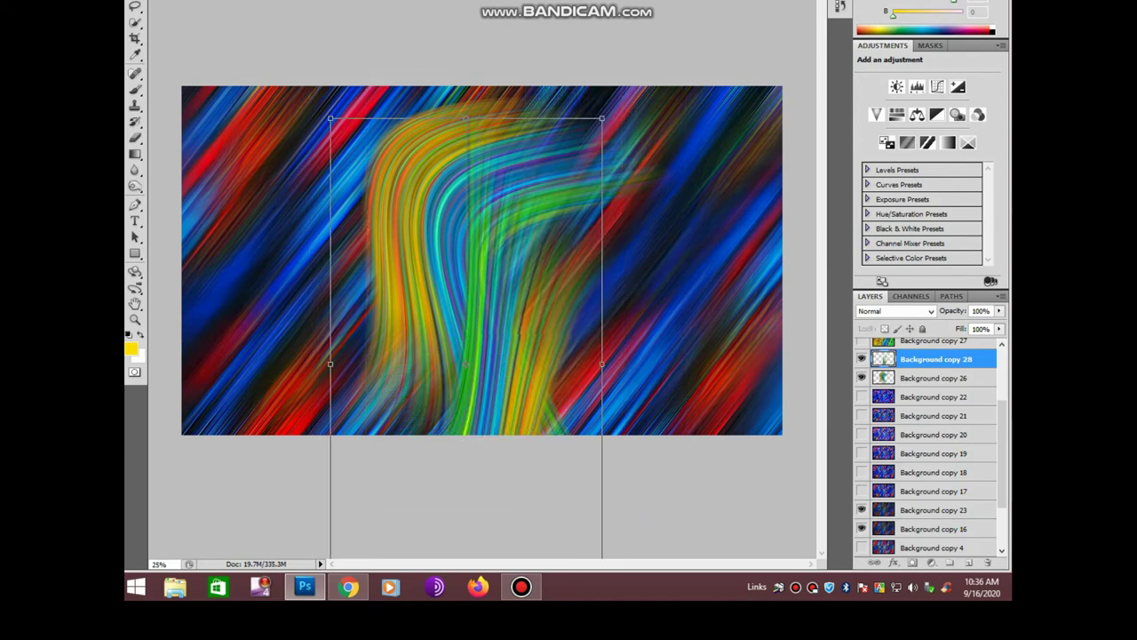
Move and skew the copied ribbon into a slanted curl at the upper left
mouse_move(486, 378)
mouse_down()
mouse_move(382, 191)
mouse_move(395, 222)
mouse_up()
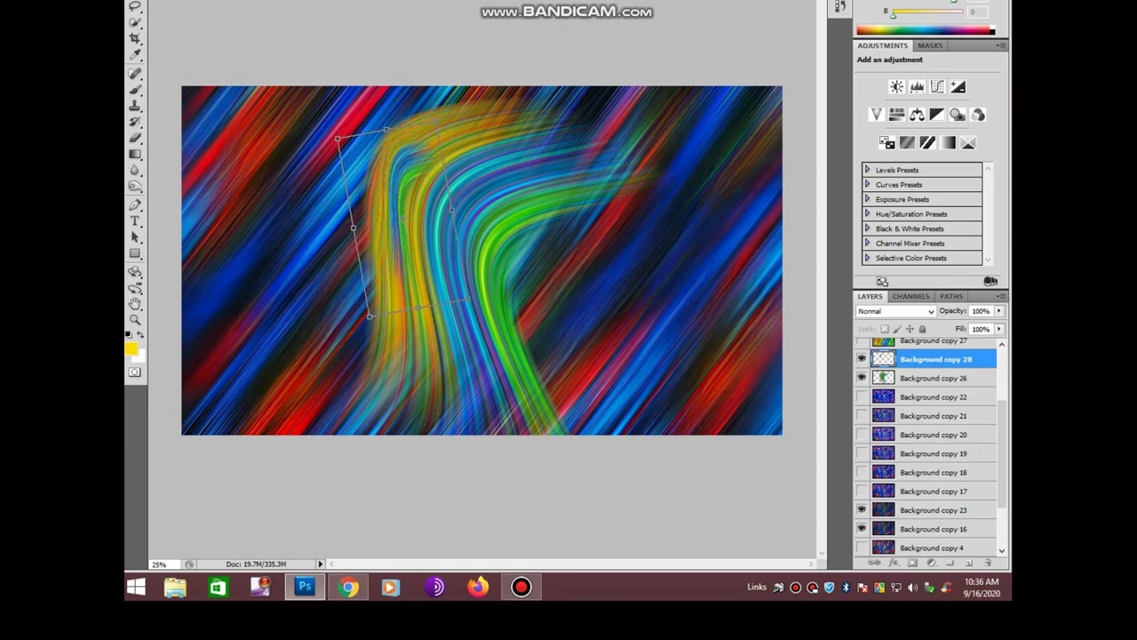
drag(395, 182, 391, 178)
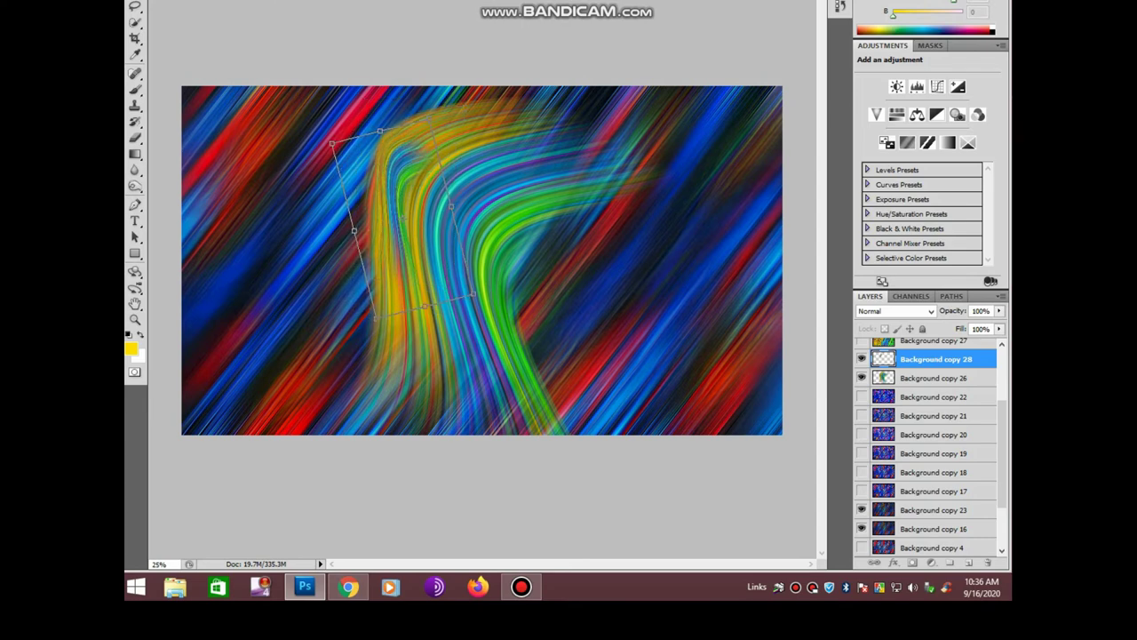
key(Return)
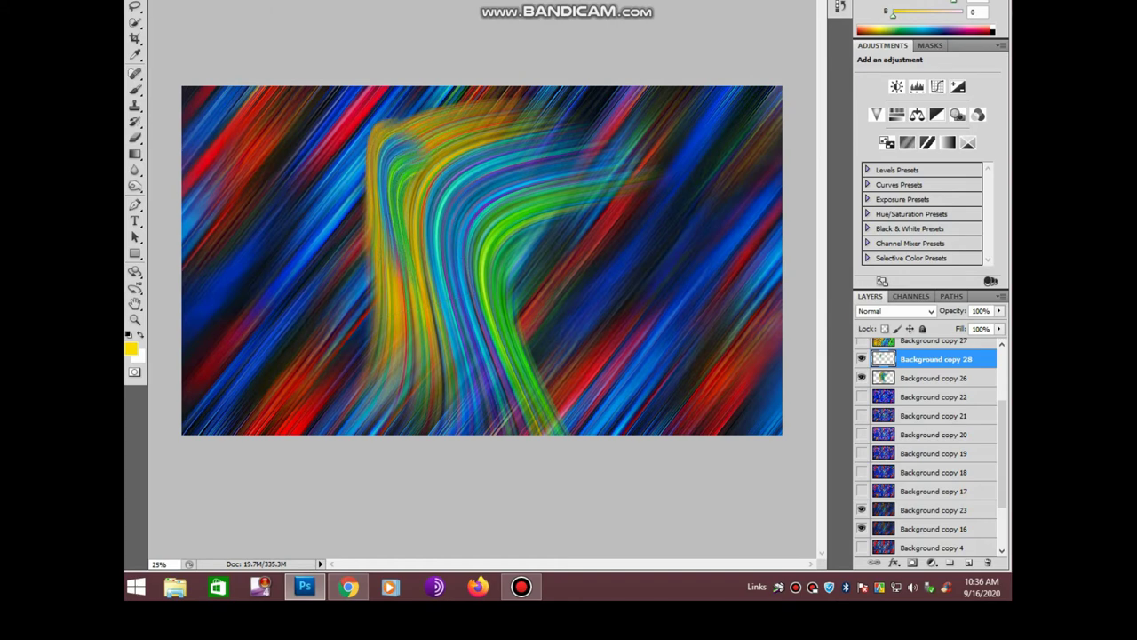
Duplicate the curl as Background copy 29, try bending its left edge, then revert it
key(ctrl+j)
key(ctrl+t)
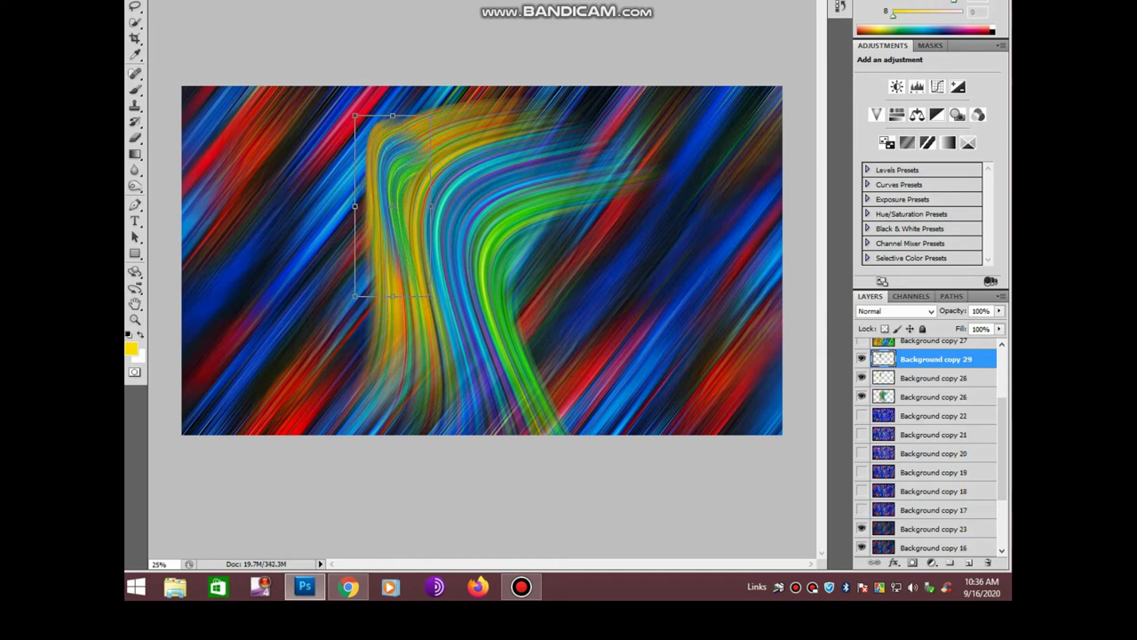
drag(355, 175, 233, 144)
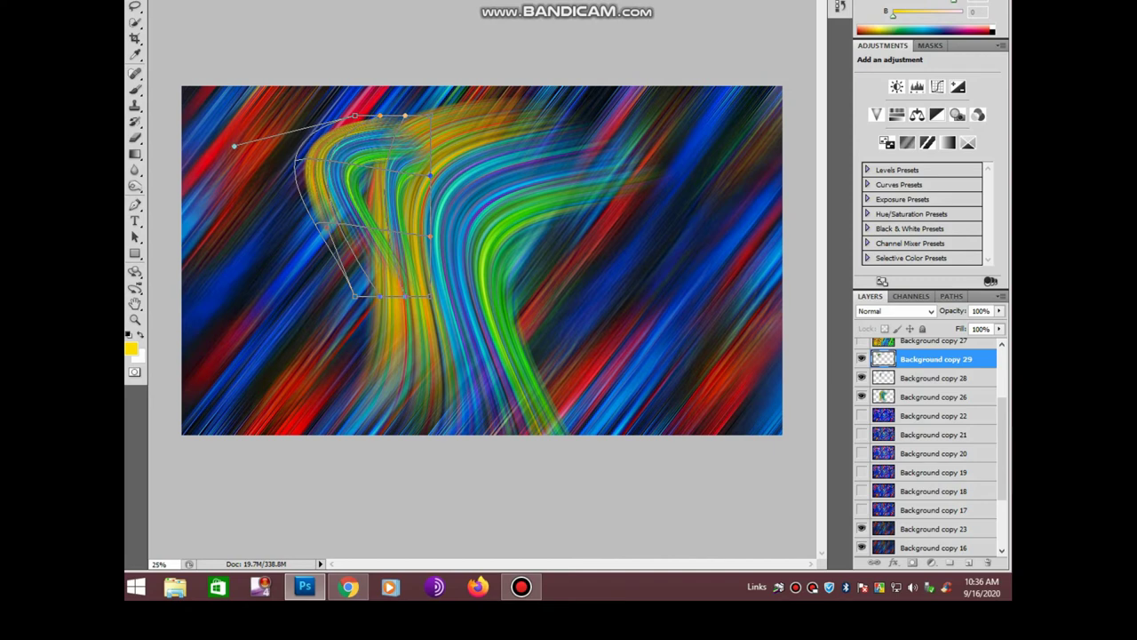
key(Escape)
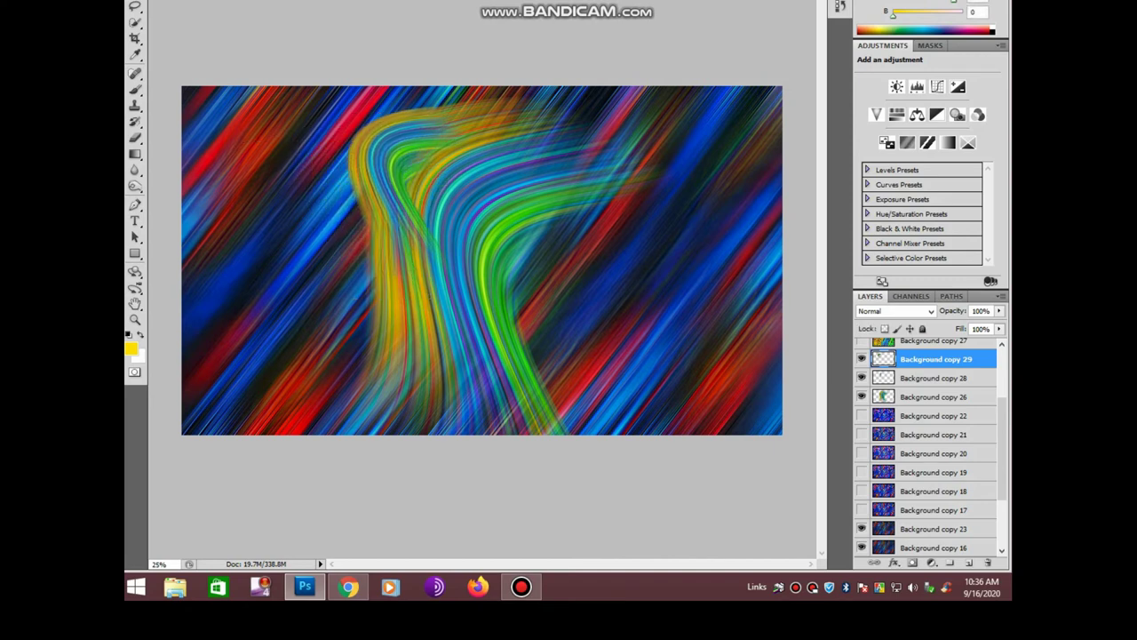
key(ctrl+alt+z)
key(ctrl+alt+z)
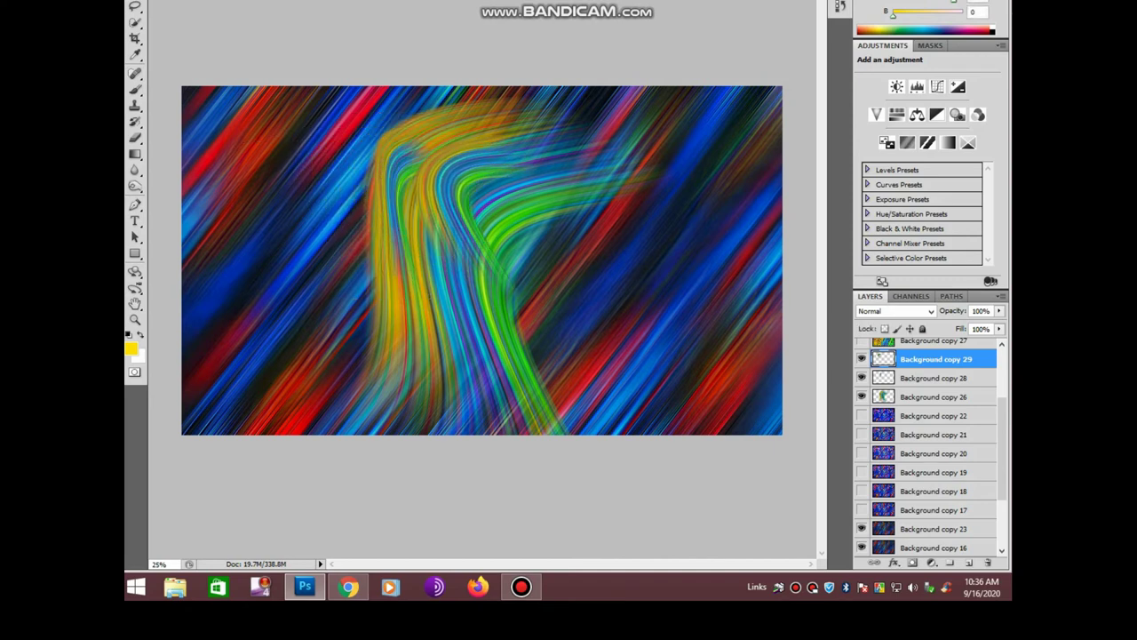
key(ctrl+t)
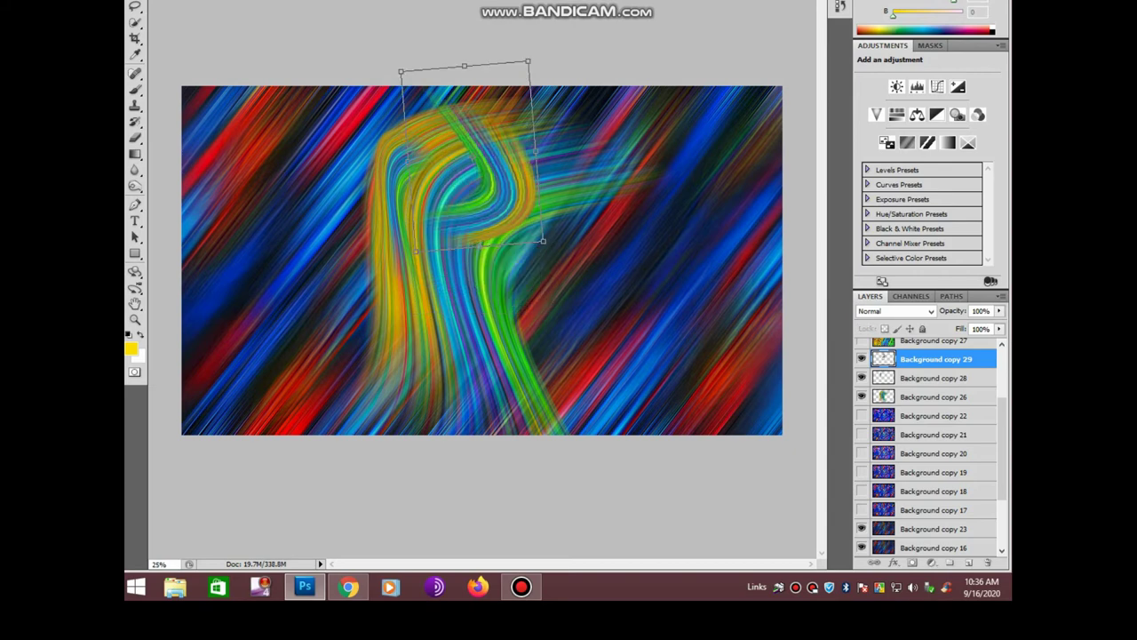
Rotate and enlarge the top curl, then add a moved, rotated curl copy onto the swirl
drag(546, 302, 578, 123)
mouse_move(476, 45)
mouse_down()
mouse_move(454, 78)
mouse_move(516, 107)
mouse_up()
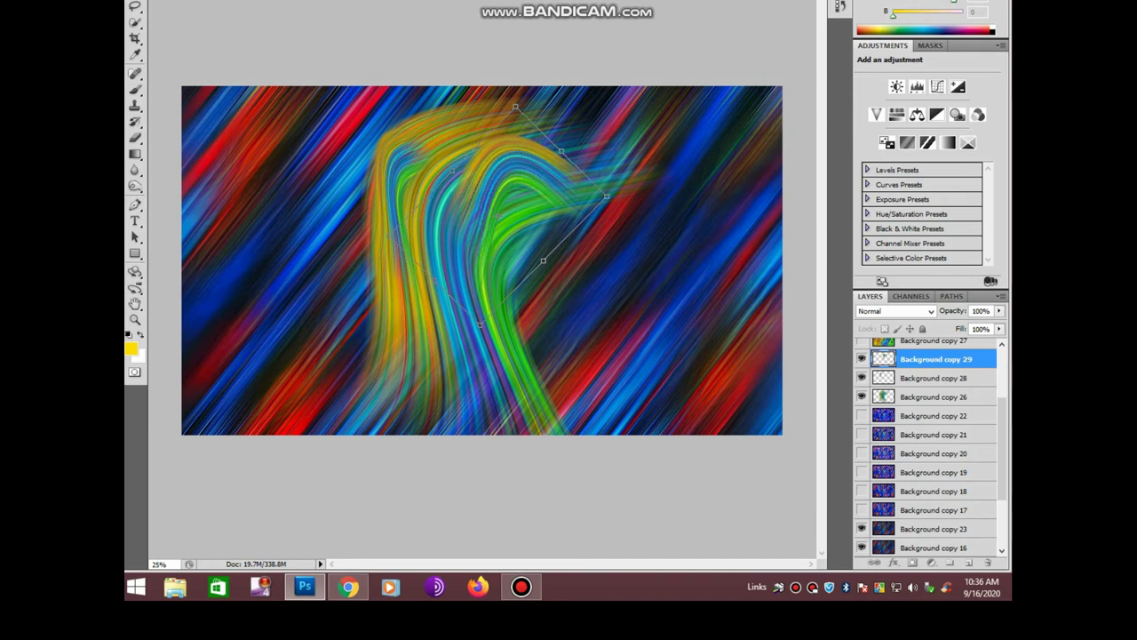
key(Return)
key(ctrl+j)
key(ctrl+t)
mouse_move(524, 174)
mouse_down()
mouse_move(590, 331)
mouse_move(537, 213)
mouse_up()
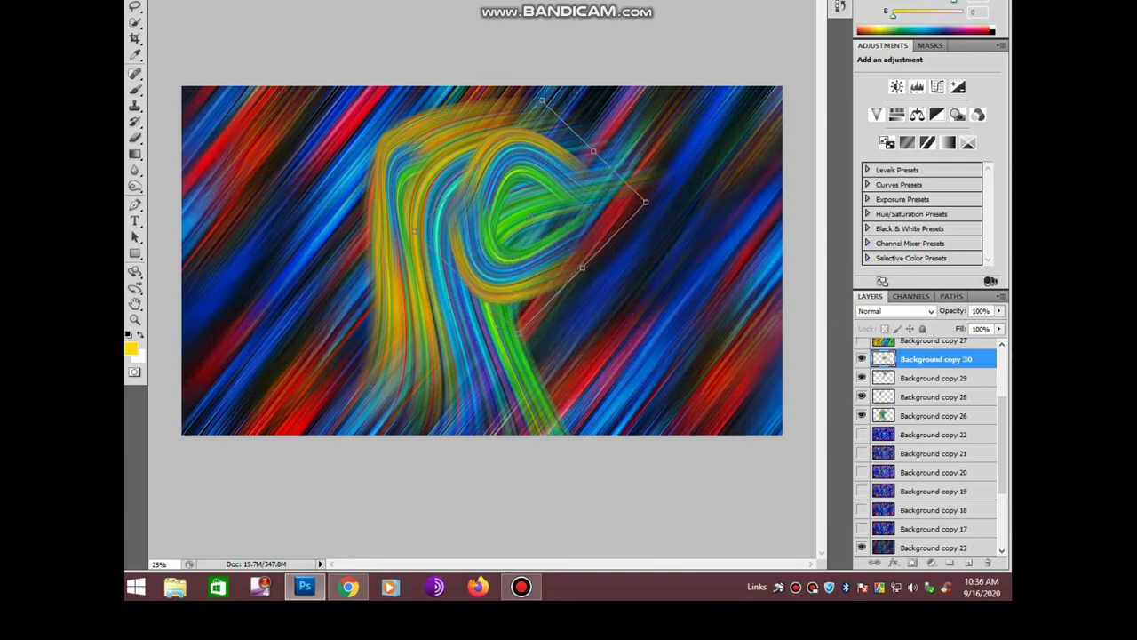
mouse_move(631, 307)
mouse_down()
mouse_move(632, 282)
mouse_move(544, 333)
mouse_up()
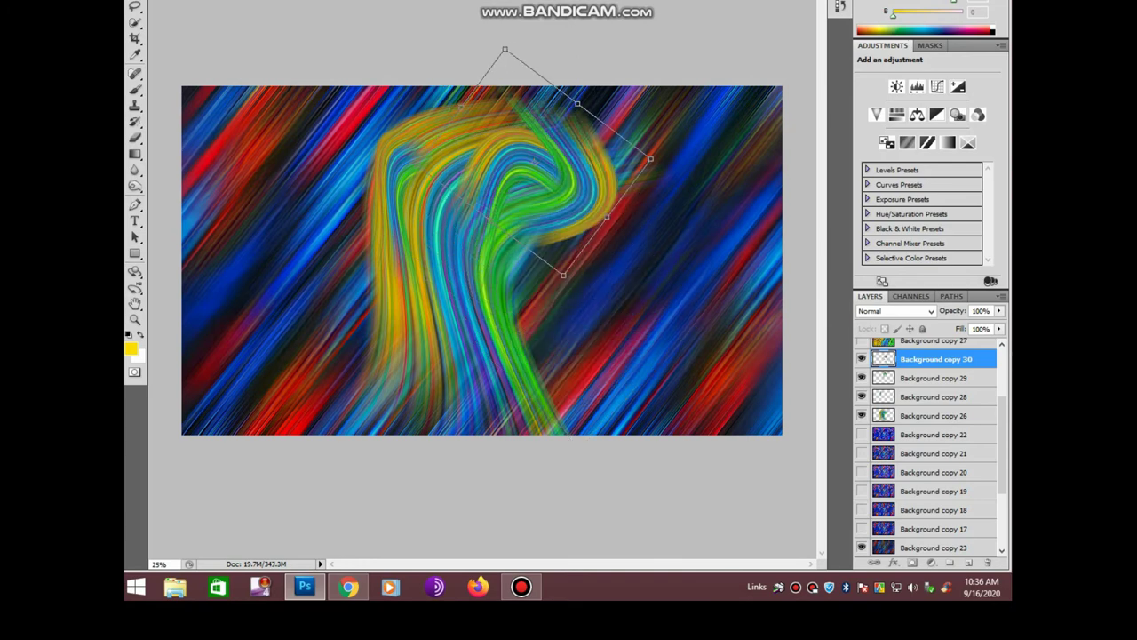
key(Return)
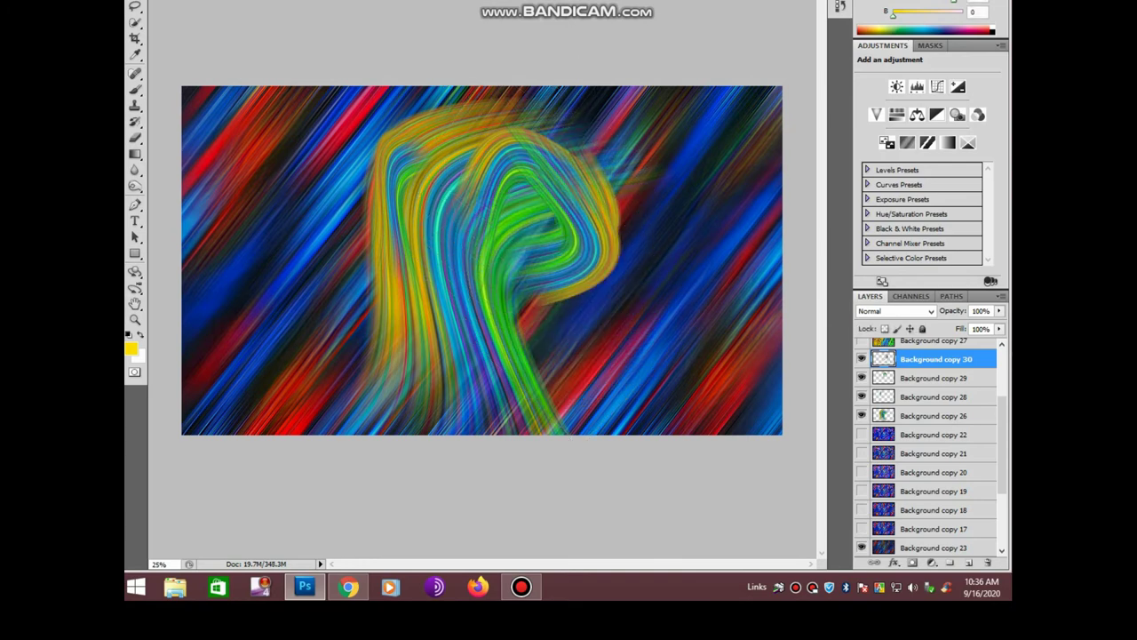
Add two more curl copies, rotating and shrinking the last into a tight spiral, then select Background copy 31
key(ctrl+j)
key(ctrl+t)
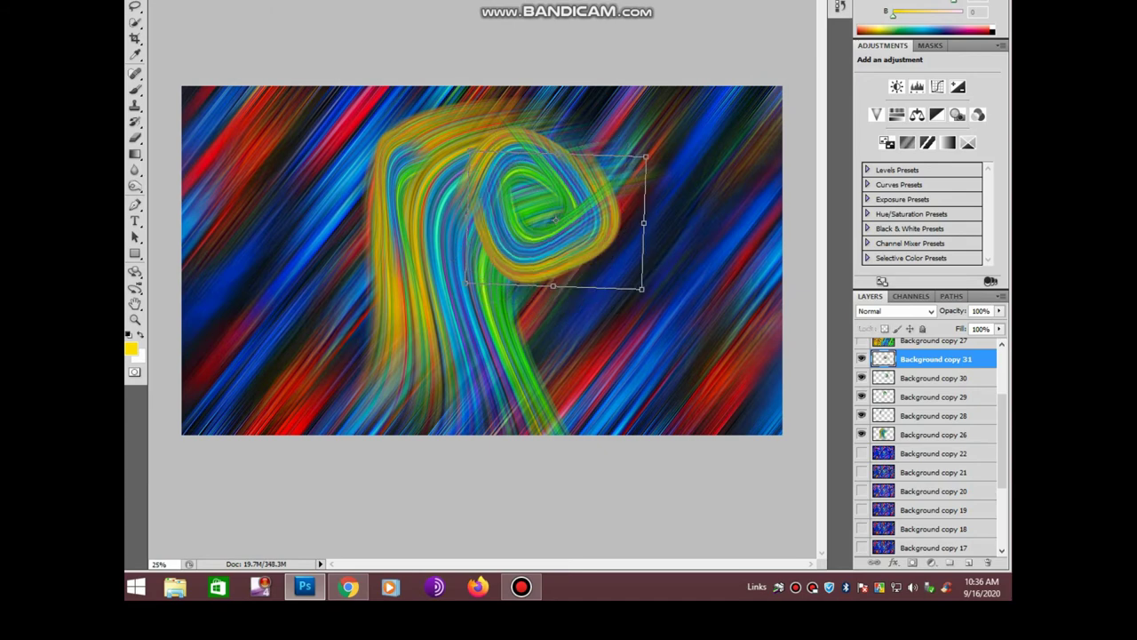
key(Return)
key(ctrl+j)
key(ctrl+t)
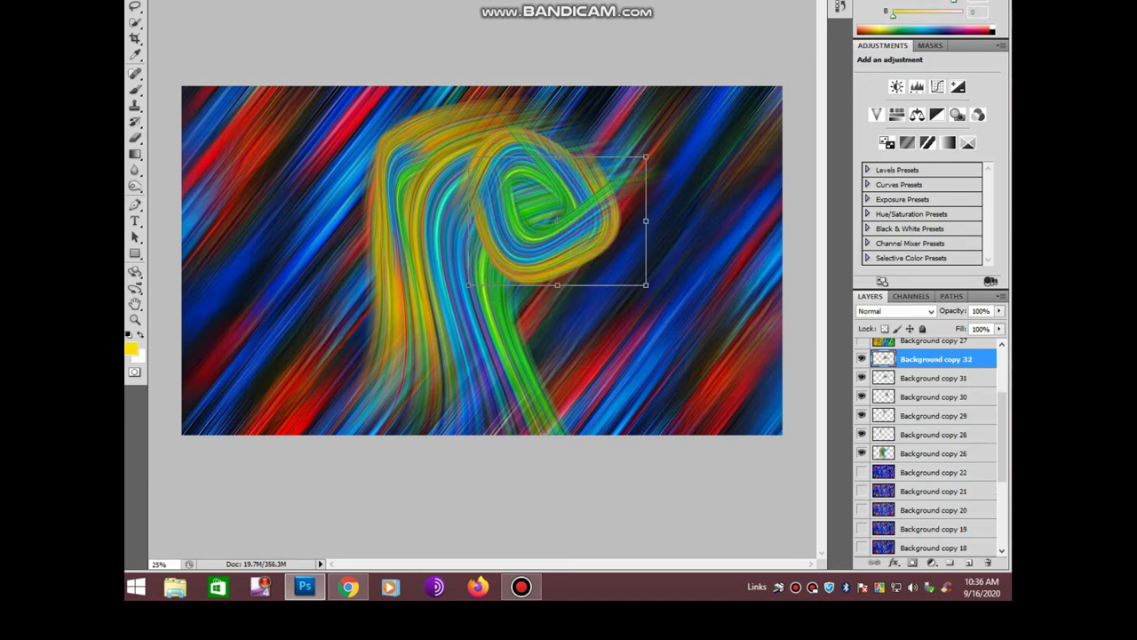
drag(662, 298, 613, 342)
drag(578, 213, 543, 188)
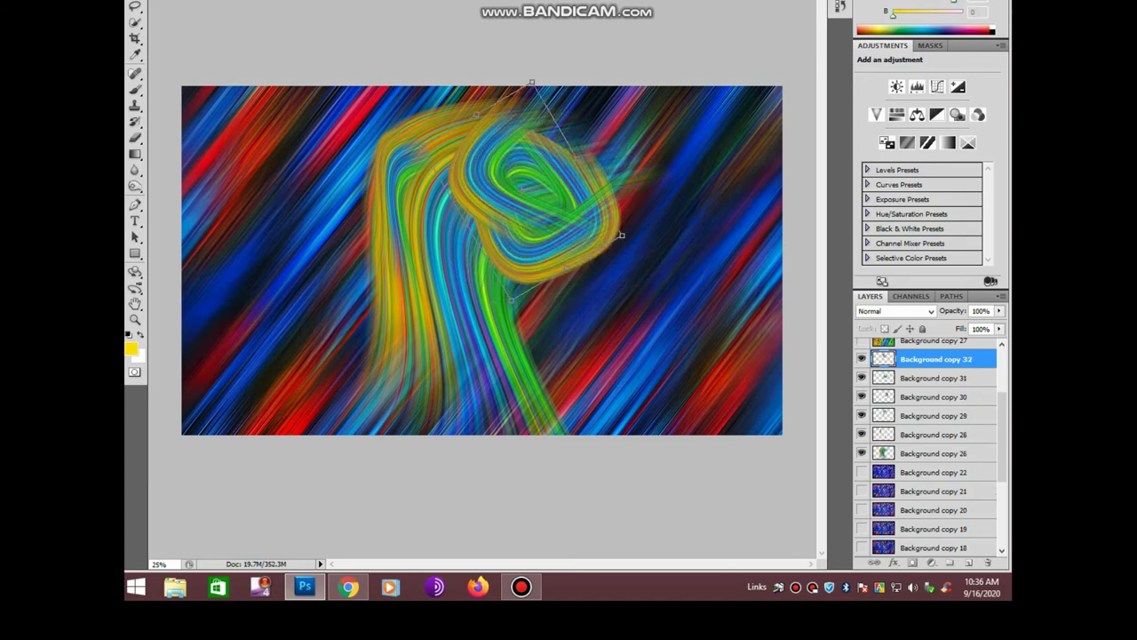
drag(622, 235, 569, 213)
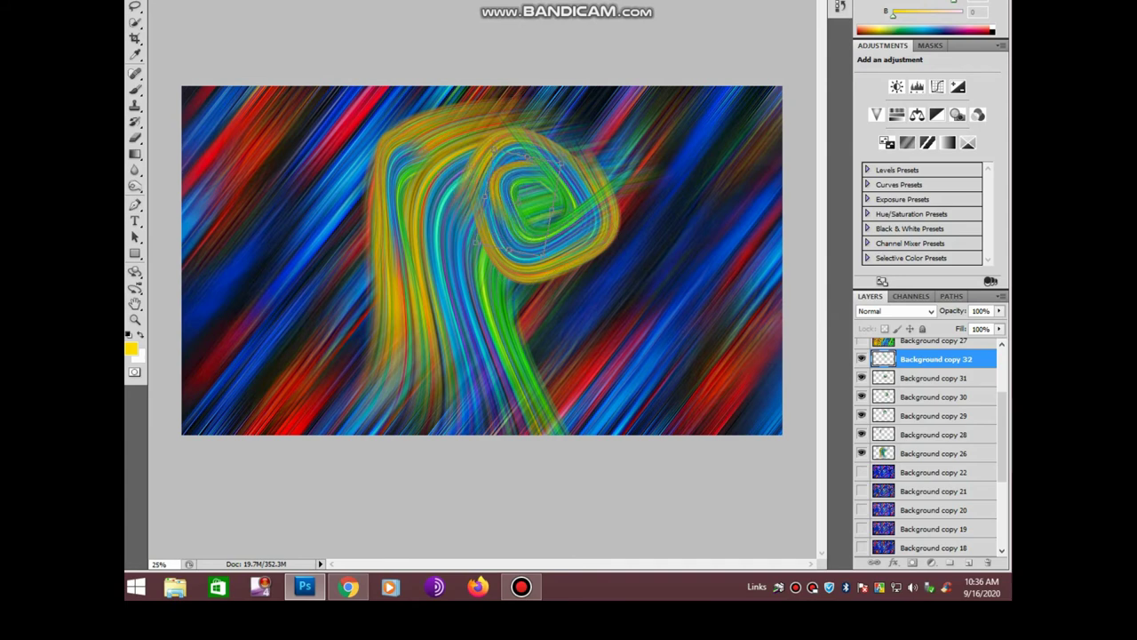
key(Return)
click(933, 378)
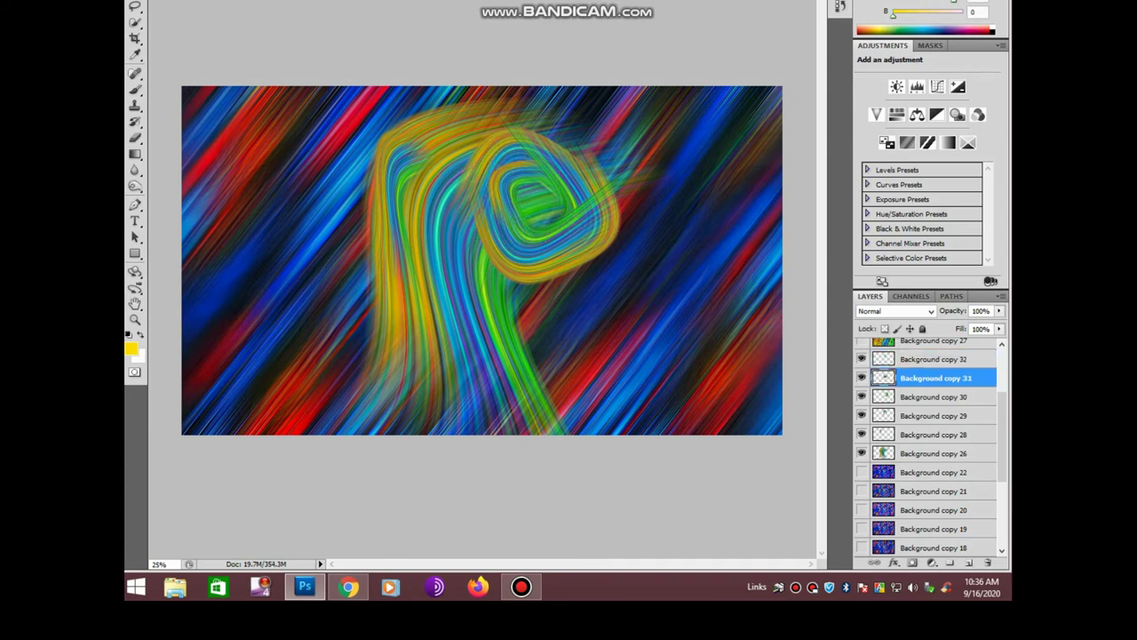
key(alt+l)
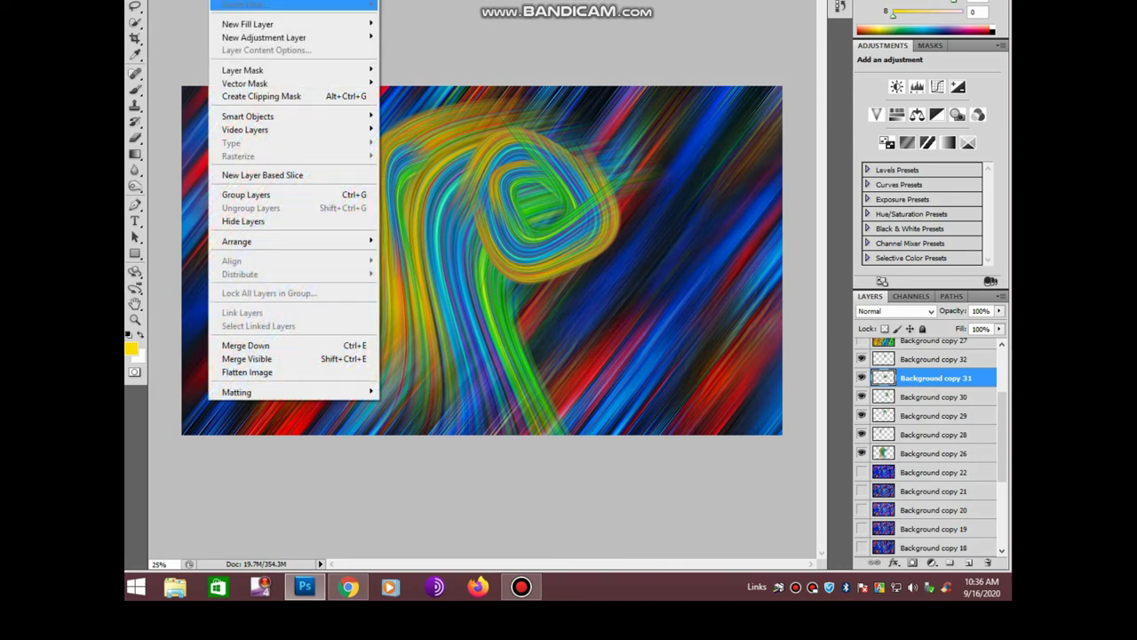
Give Background copy 31 a Drop Shadow with opacity 75, distance 10, size 40
key(Return)
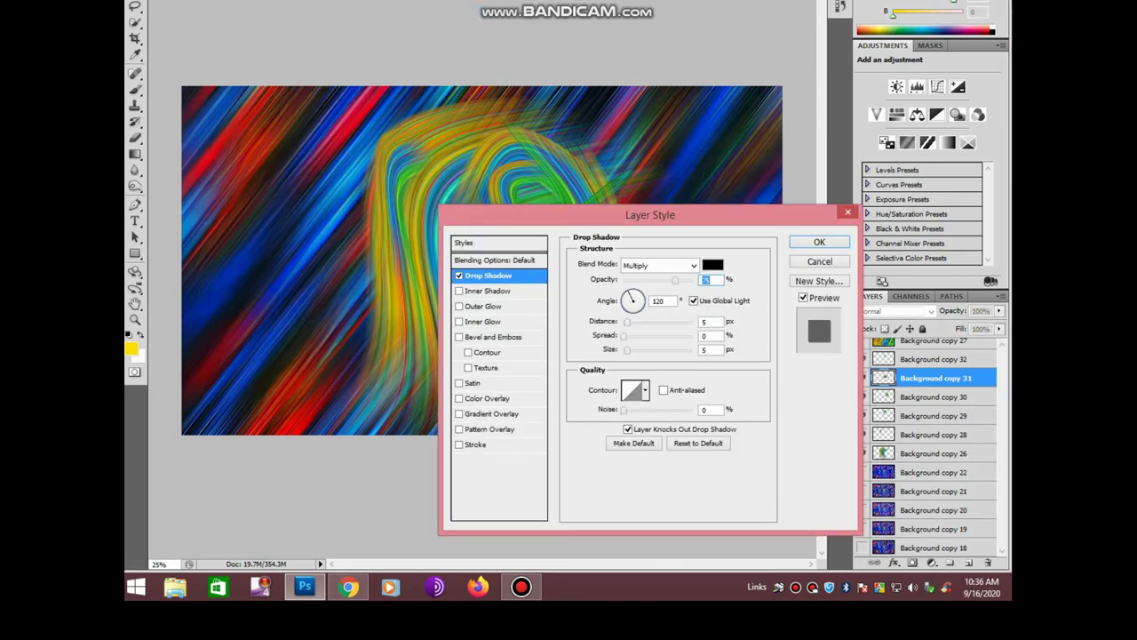
drag(648, 198, 885, 167)
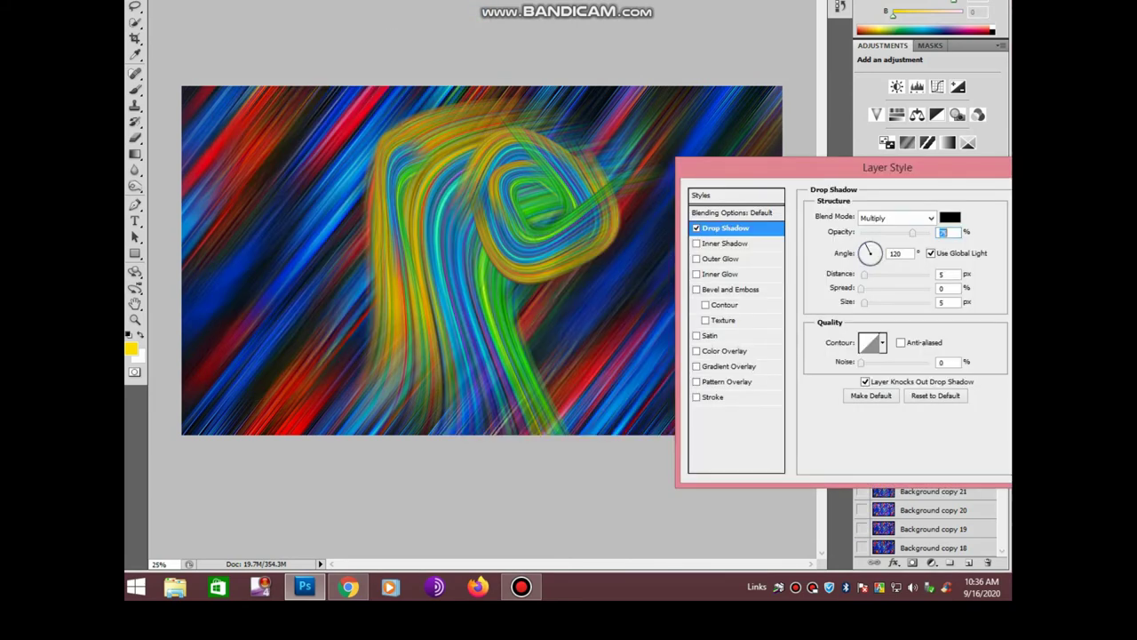
key(Tab)
key(Down)
key(Tab)
key(Tab)
drag(888, 167, 695, 207)
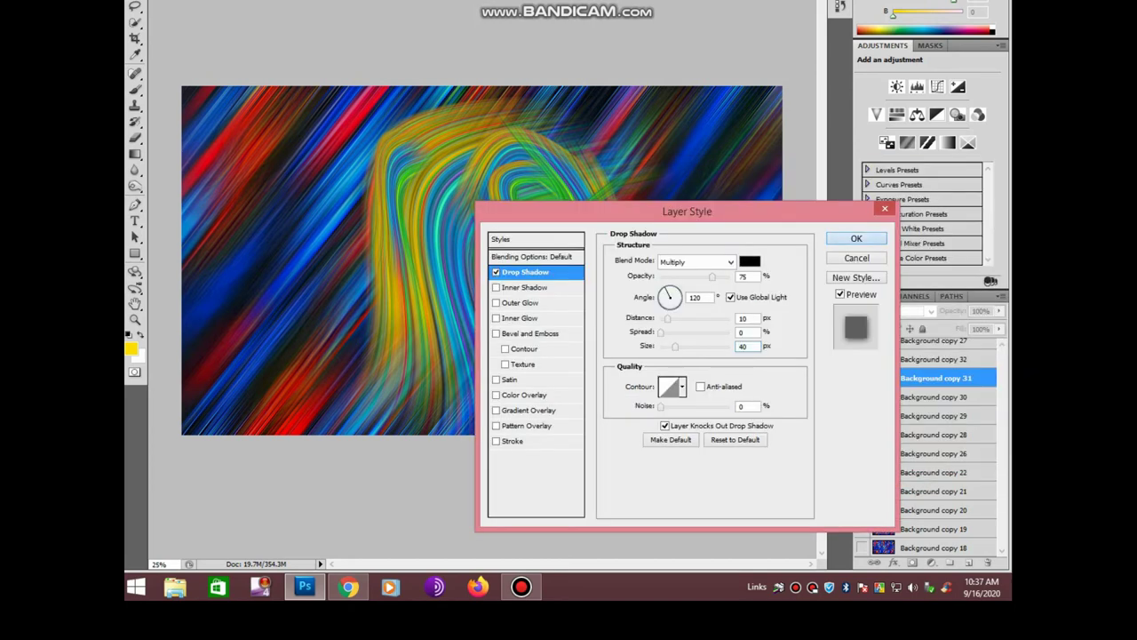
click(867, 238)
Copy the drop shadow onto Background copy 30 and toggle curl layers to compare
mouse_move(907, 393)
mouse_down()
mouse_move(933, 423)
mouse_move(933, 513)
mouse_up()
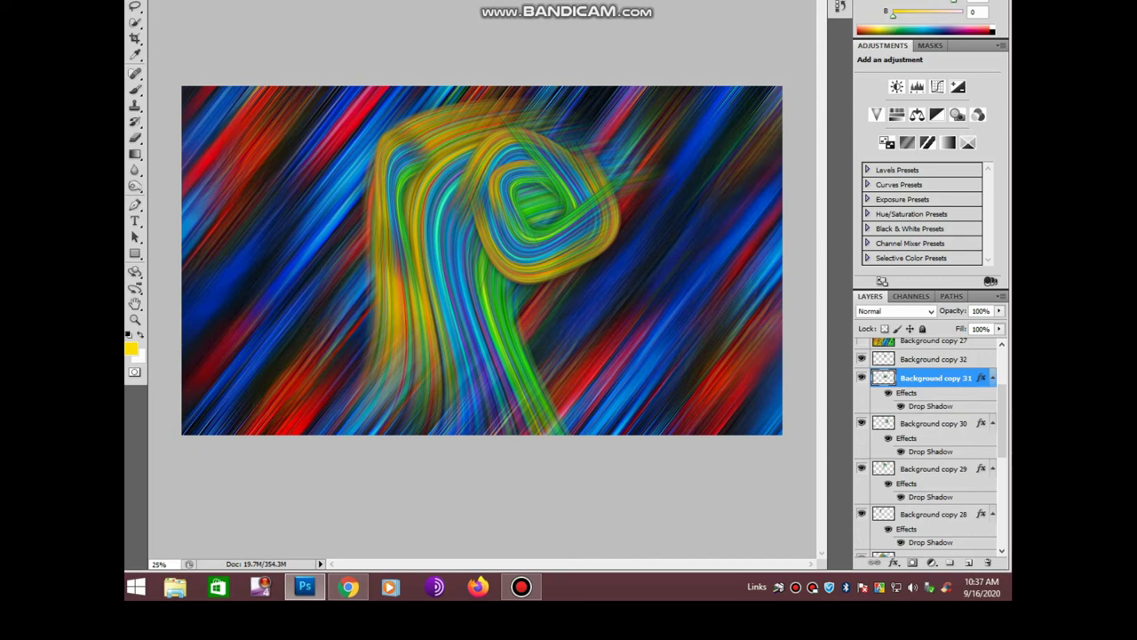
click(861, 514)
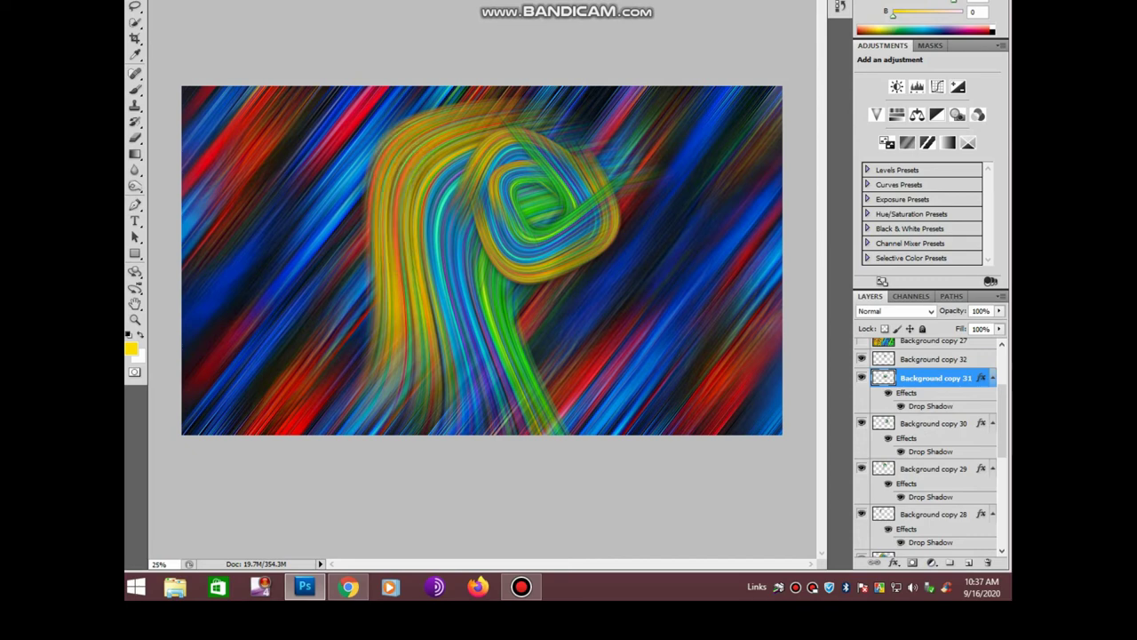
click(861, 469)
click(861, 468)
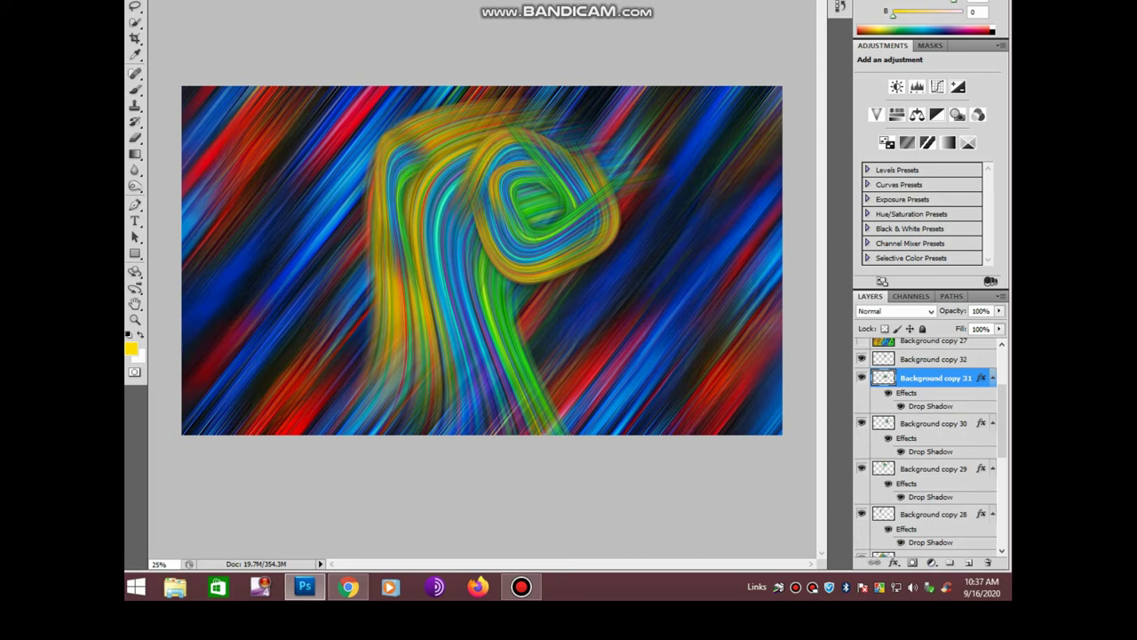
click(933, 469)
scroll(928, 444, up, 1)
scroll(928, 445, up, 1)
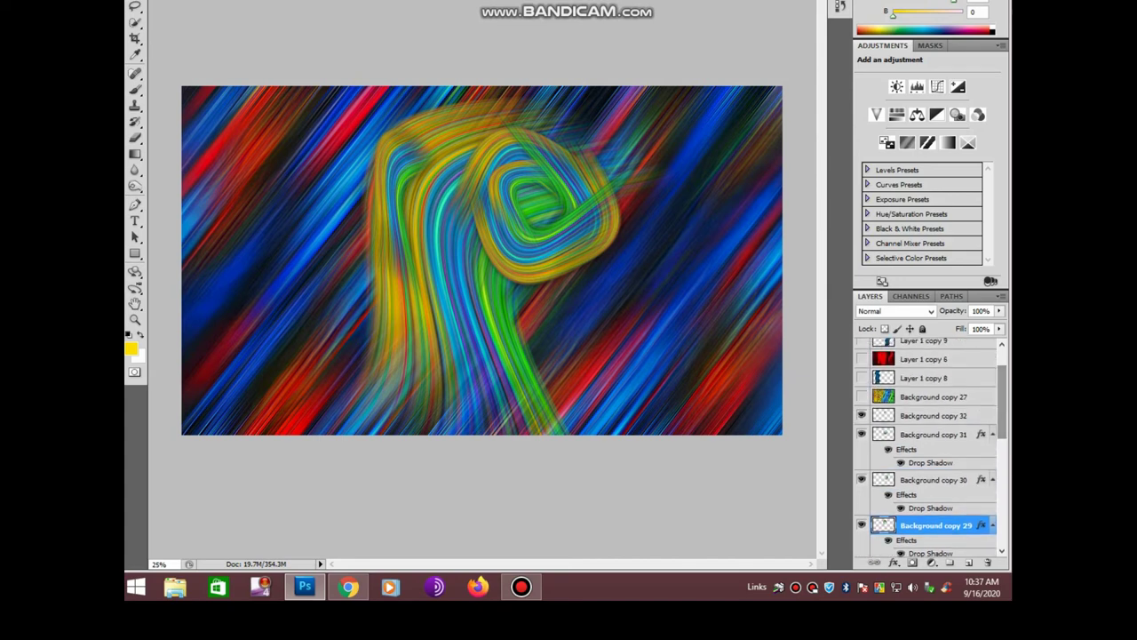
click(861, 415)
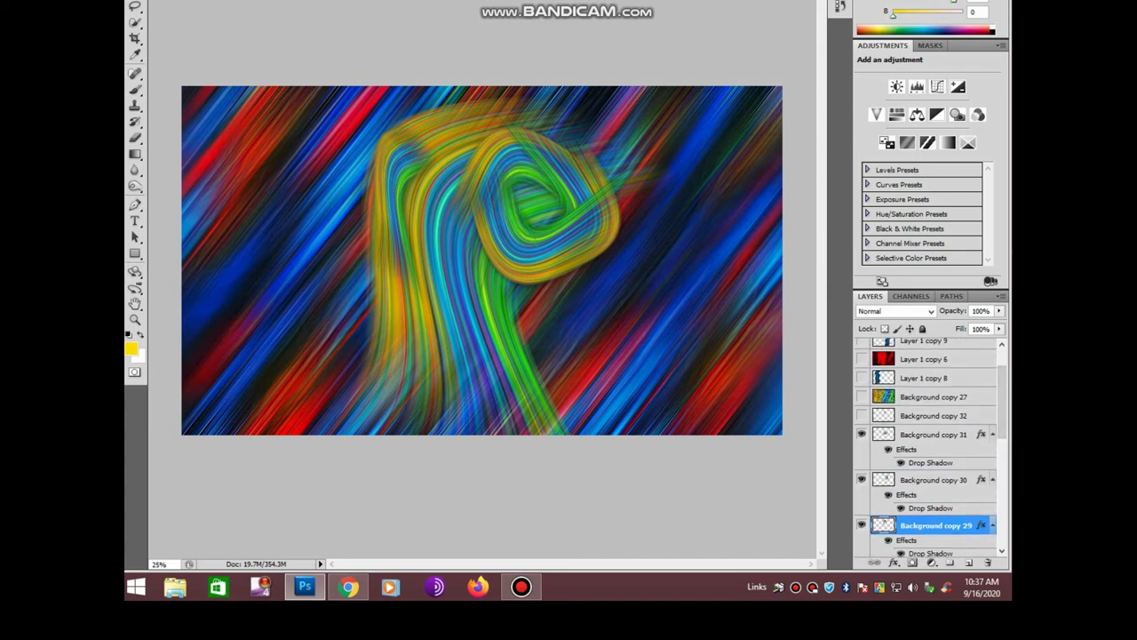
click(861, 415)
Merge spiral layers Background copy 29 through 32 into one layer
shift+click(933, 415)
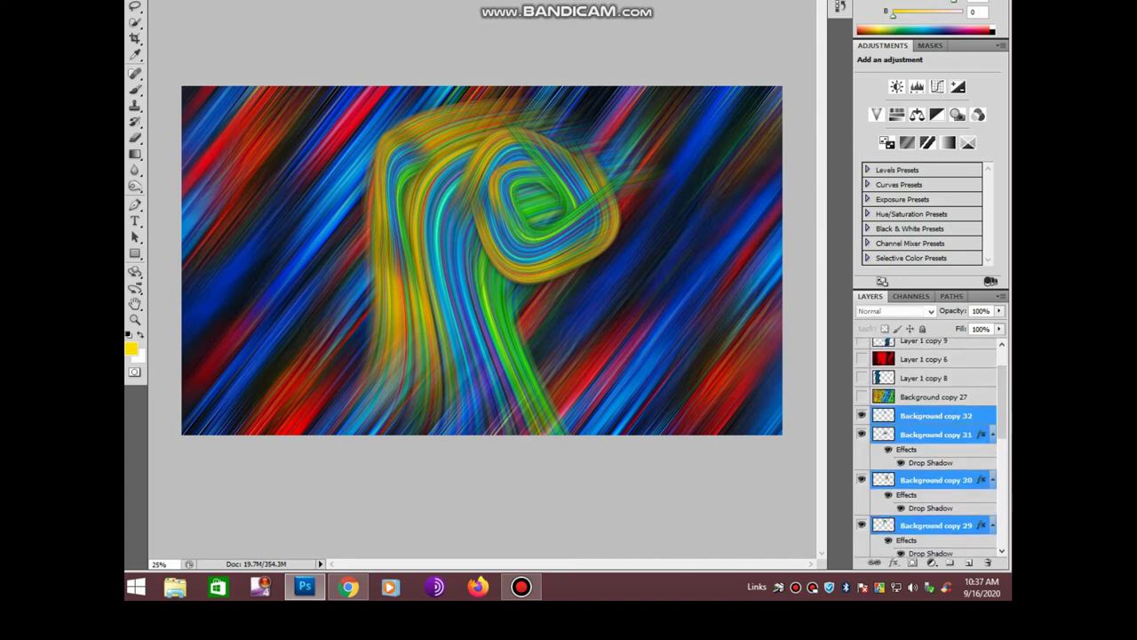
right_click(933, 415)
click(911, 375)
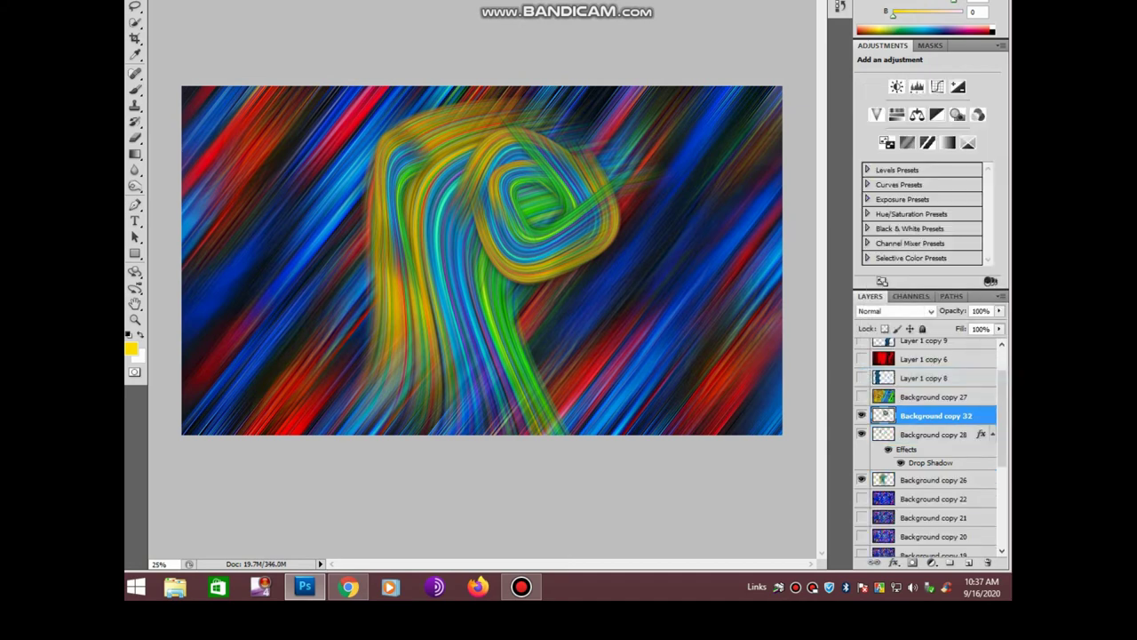
Raise the spiral's Hue to +43 and increase its Saturation slightly
key(ctrl+u)
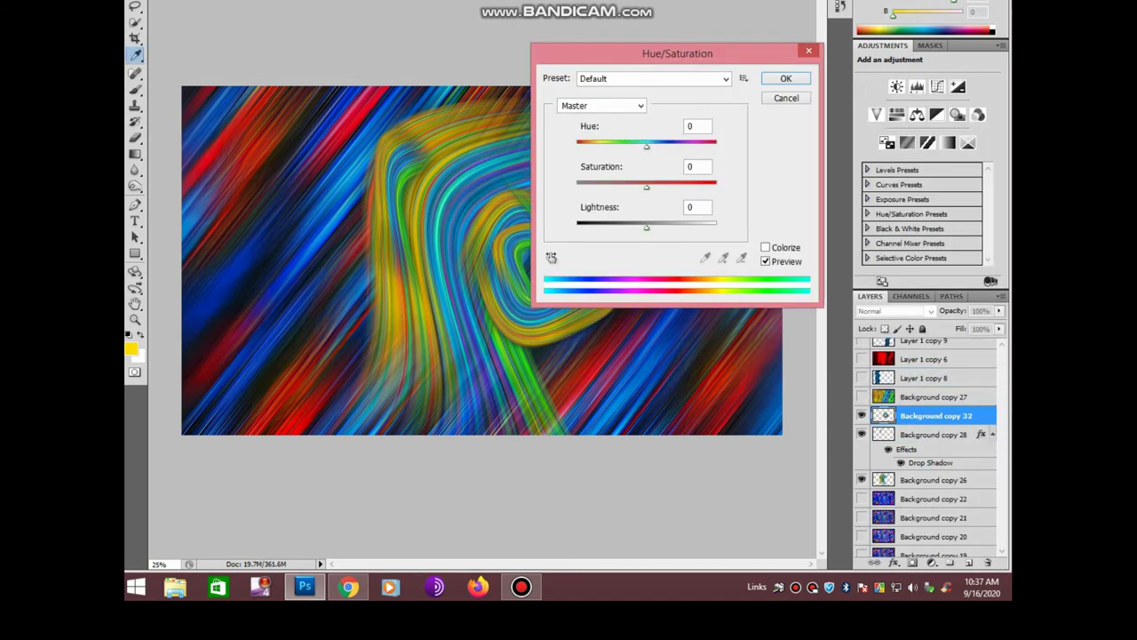
key(shift+Up)
key(shift+Up)
key(shift+Up)
drag(677, 53, 764, 0)
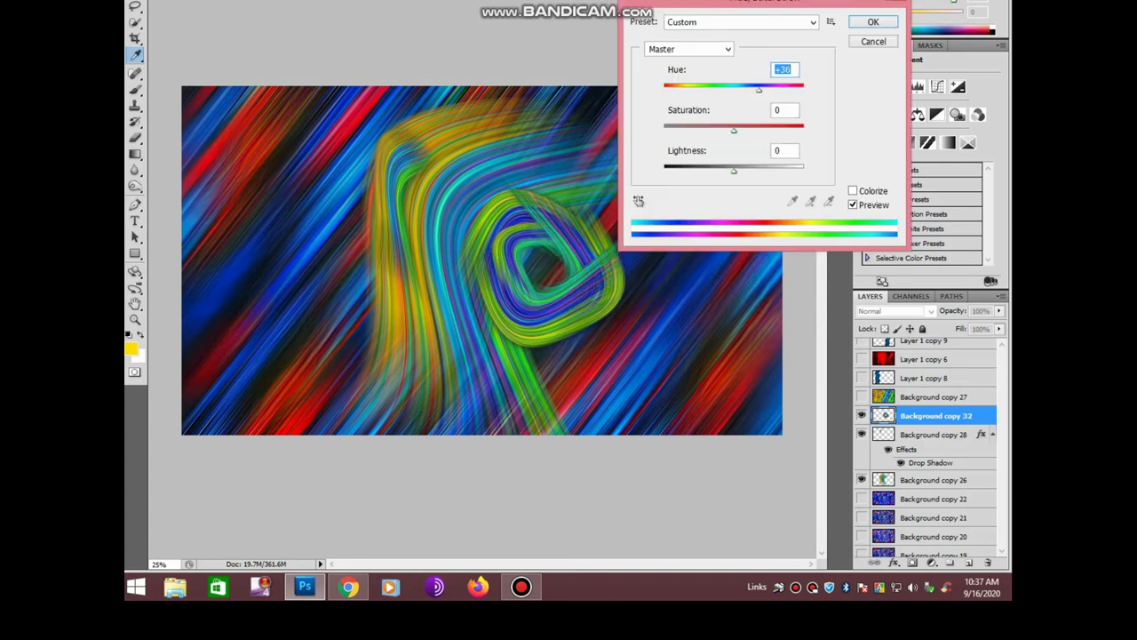
key(Up)
key(Up)
key(Up)
key(Tab)
key(Up)
key(Up)
key(Up)
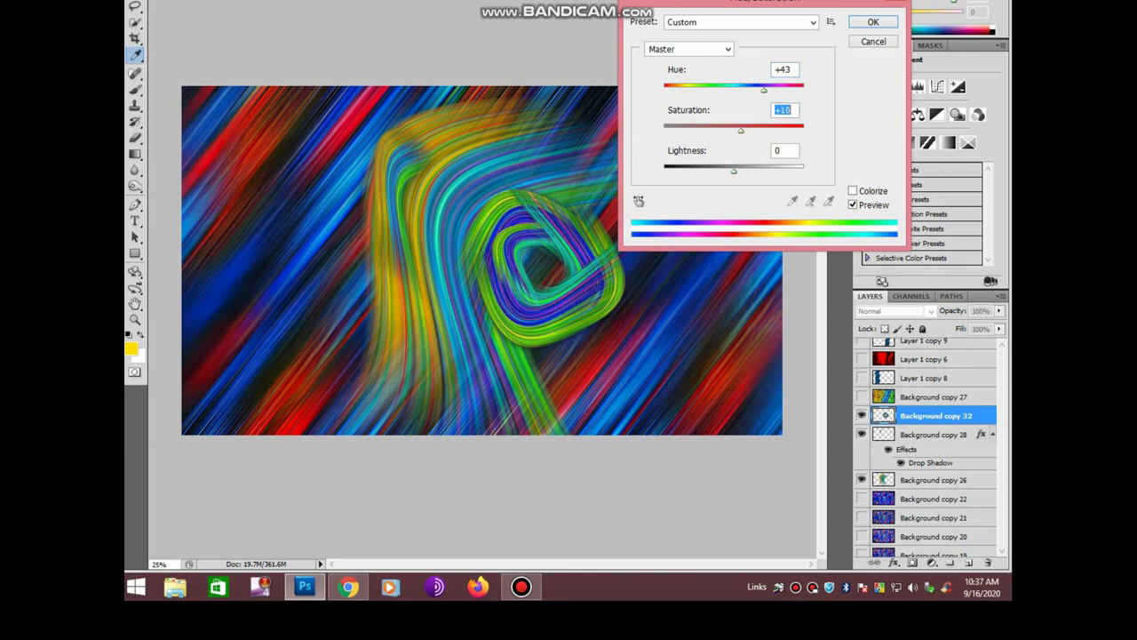
key(Return)
Set Levels input black to 46 and lower the white input to 207
key(ctrl+l)
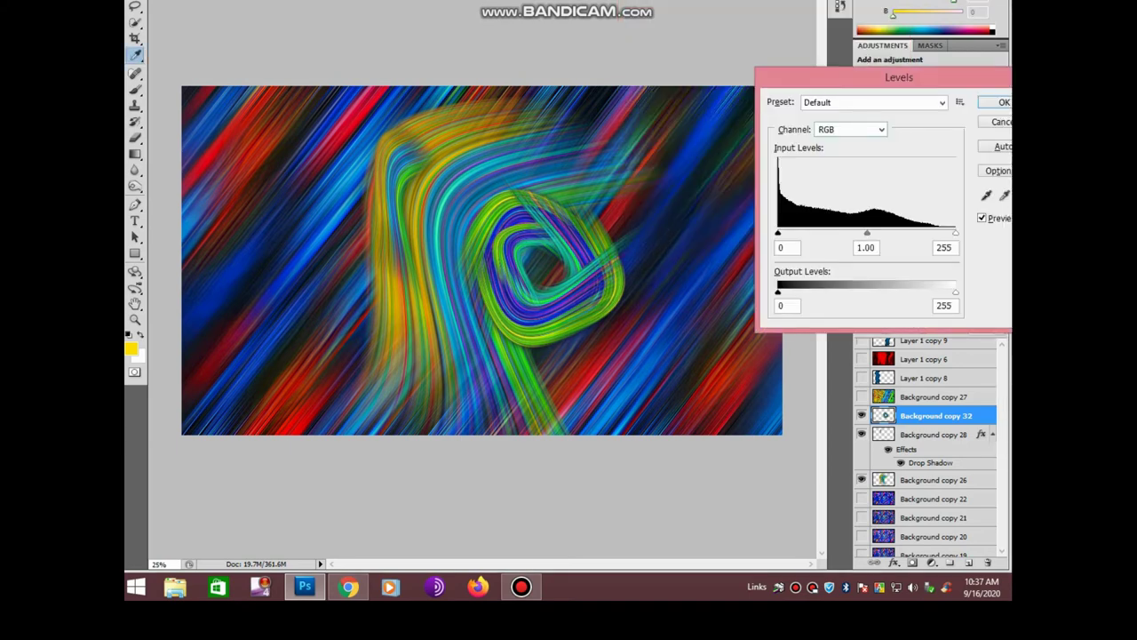
text(46)
drag(947, 233, 924, 232)
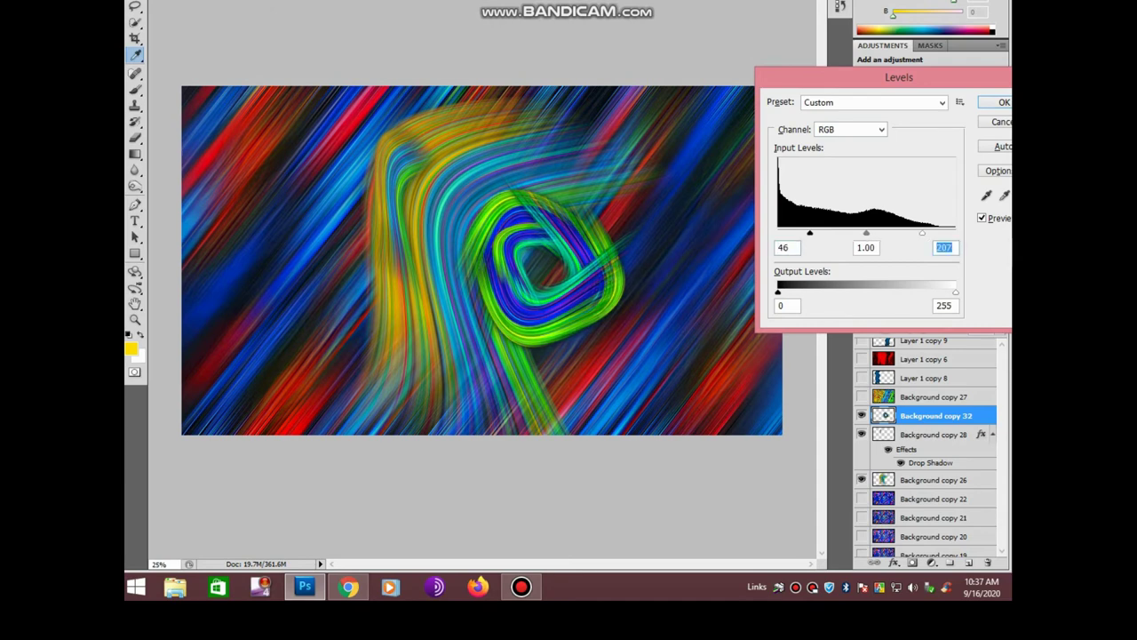
key(Return)
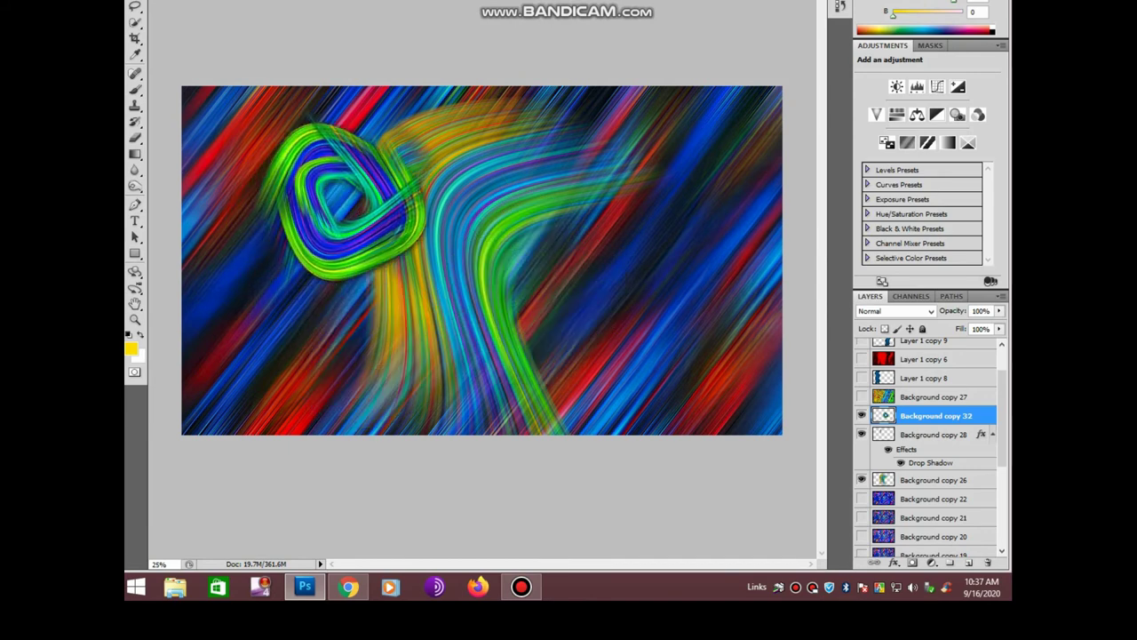
Move the spiral right, then place a rotated ribbon copy on the left side
drag(524, 342, 631, 311)
click(936, 480)
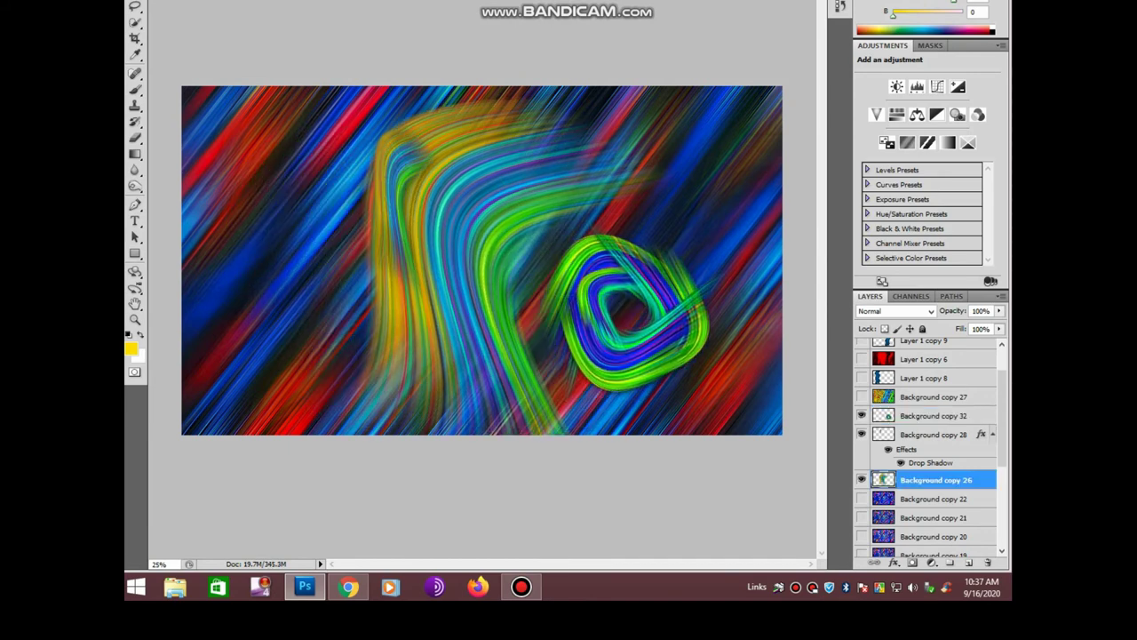
key(Up)
key(Up)
key(Up)
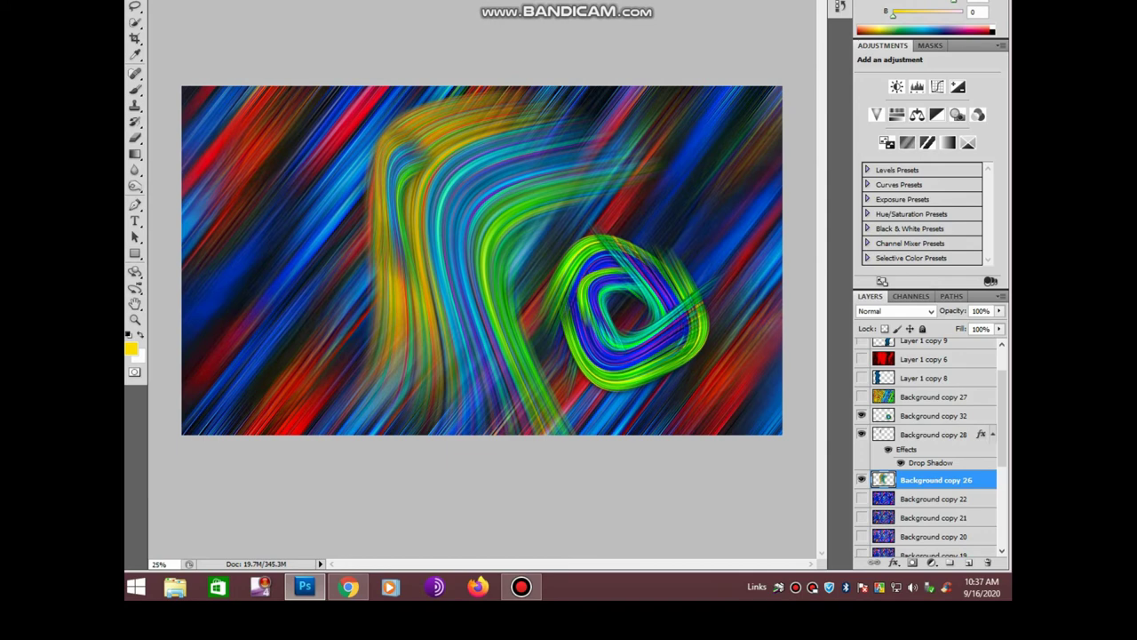
drag(480, 266, 311, 267)
key(ctrl+t)
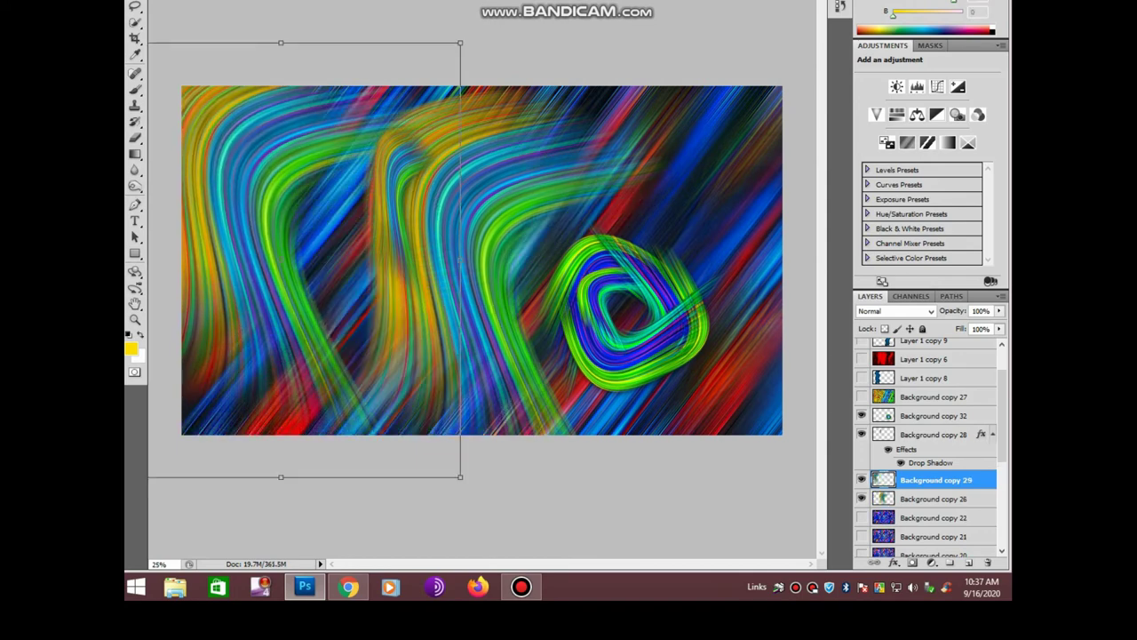
drag(471, 36, 515, 76)
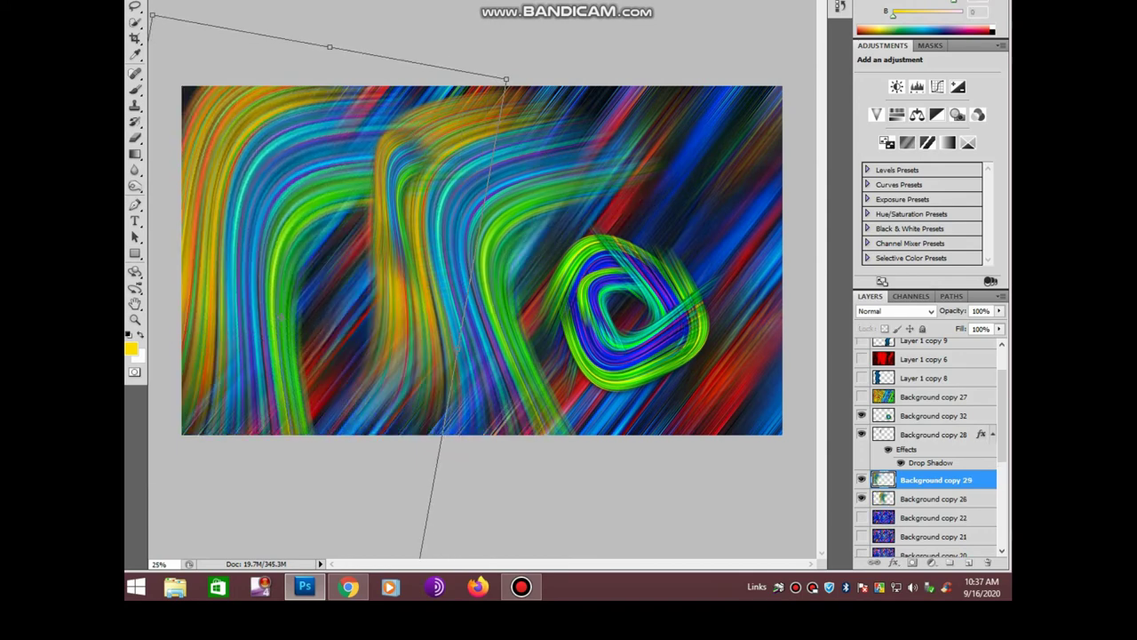
key(Return)
Tilt a new streak copy diagonally across the right side and move the spiral to the lower-right corner
key(ctrl+j)
drag(338, 267, 755, 267)
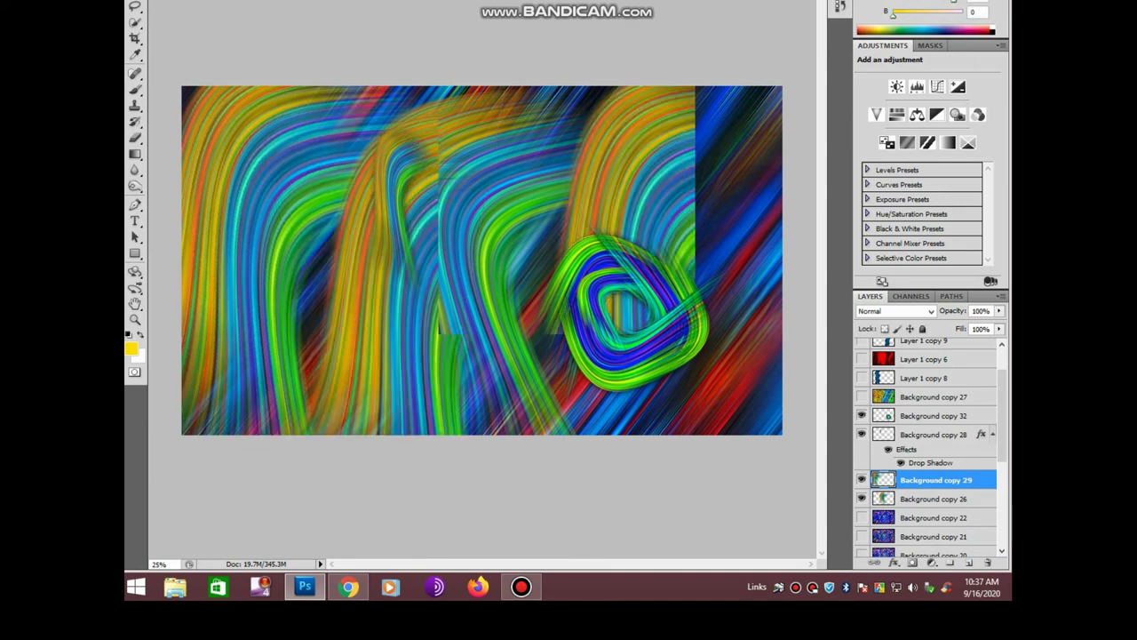
key(ctrl+t)
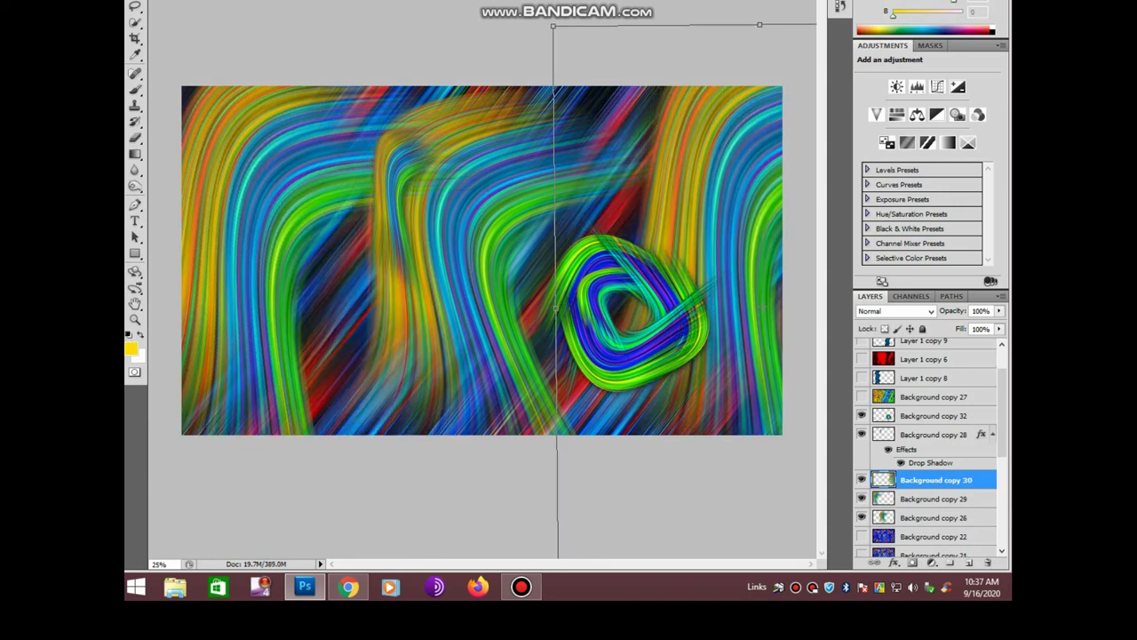
drag(684, 36, 764, 89)
drag(804, 502, 799, 542)
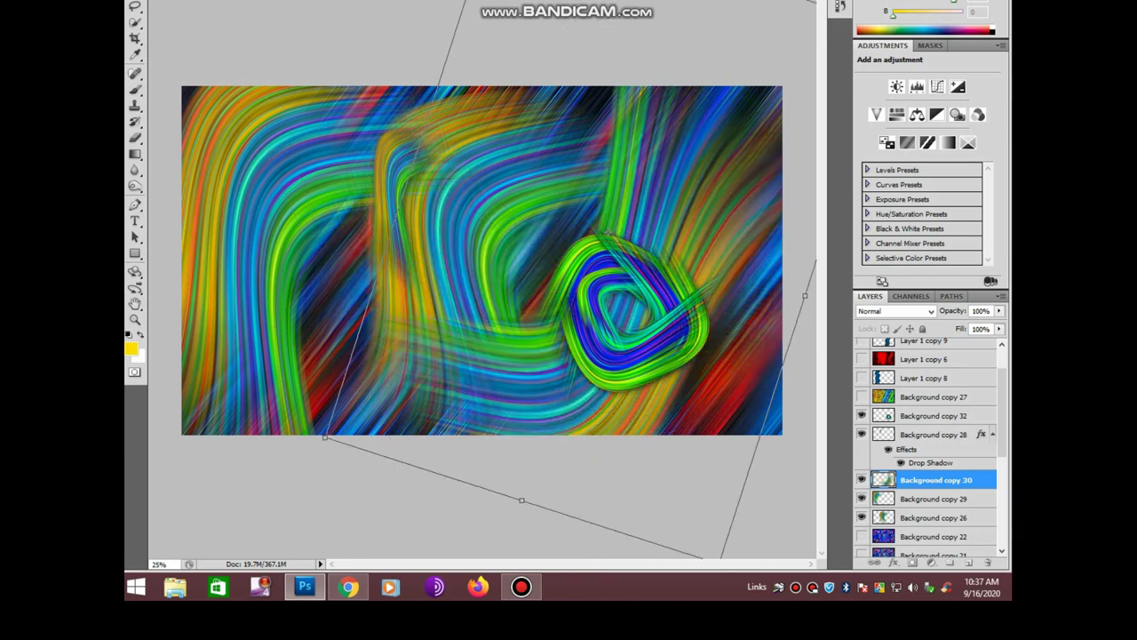
drag(487, 201, 701, 302)
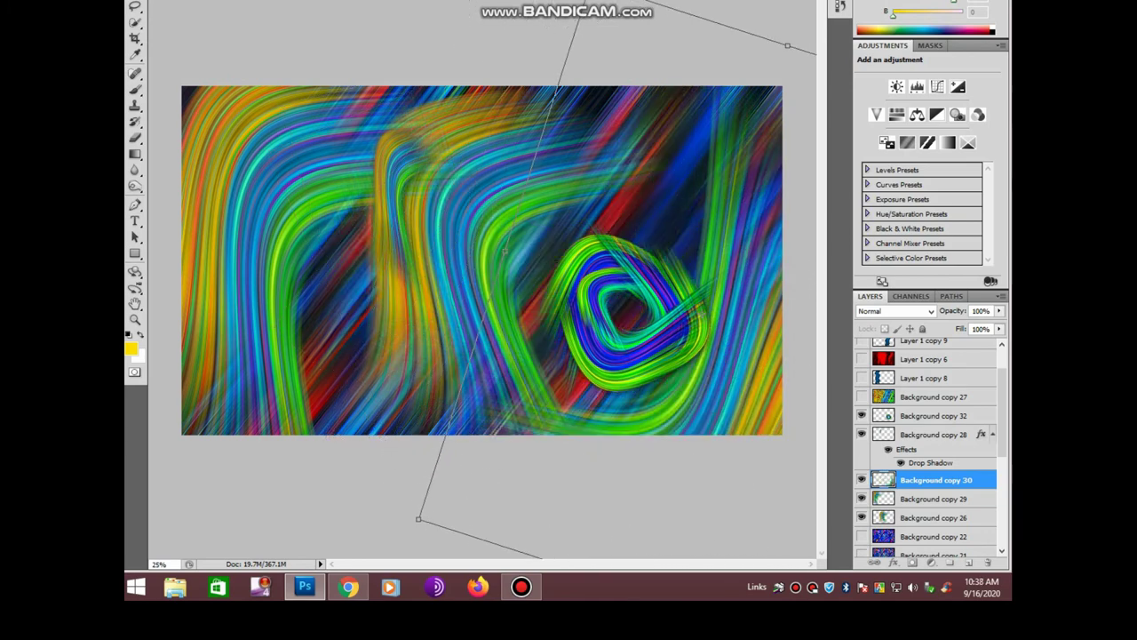
key(Return)
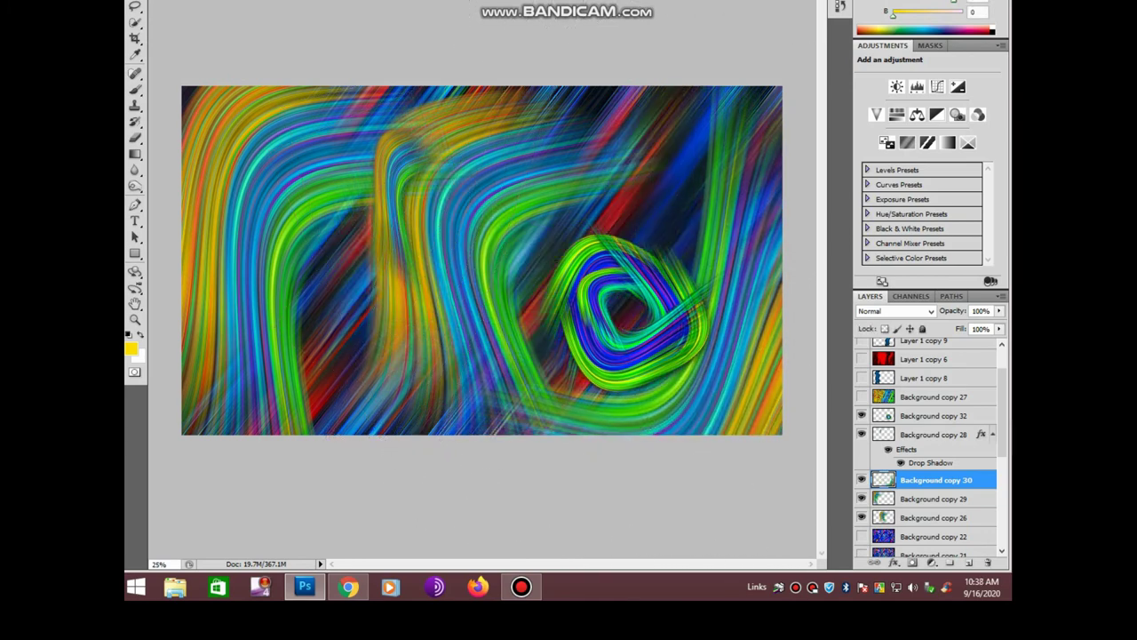
click(936, 415)
drag(626, 306, 711, 342)
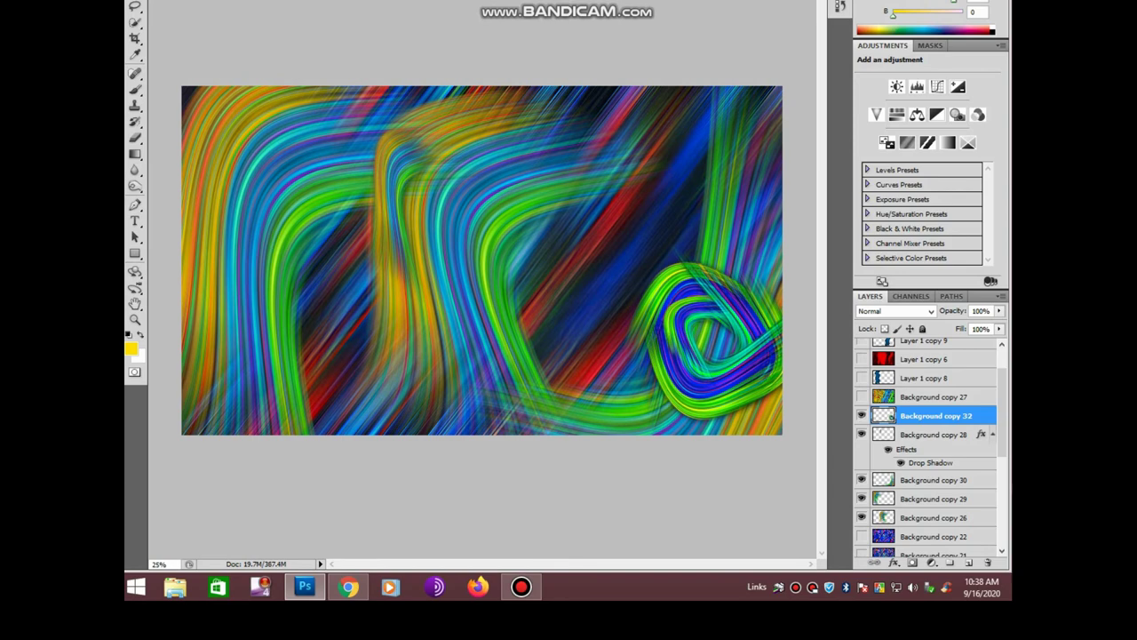
Hide streak copies 30, 29, 26 and 22, then warp Background copy 28's strand into a left hook arc
drag(861, 479, 861, 536)
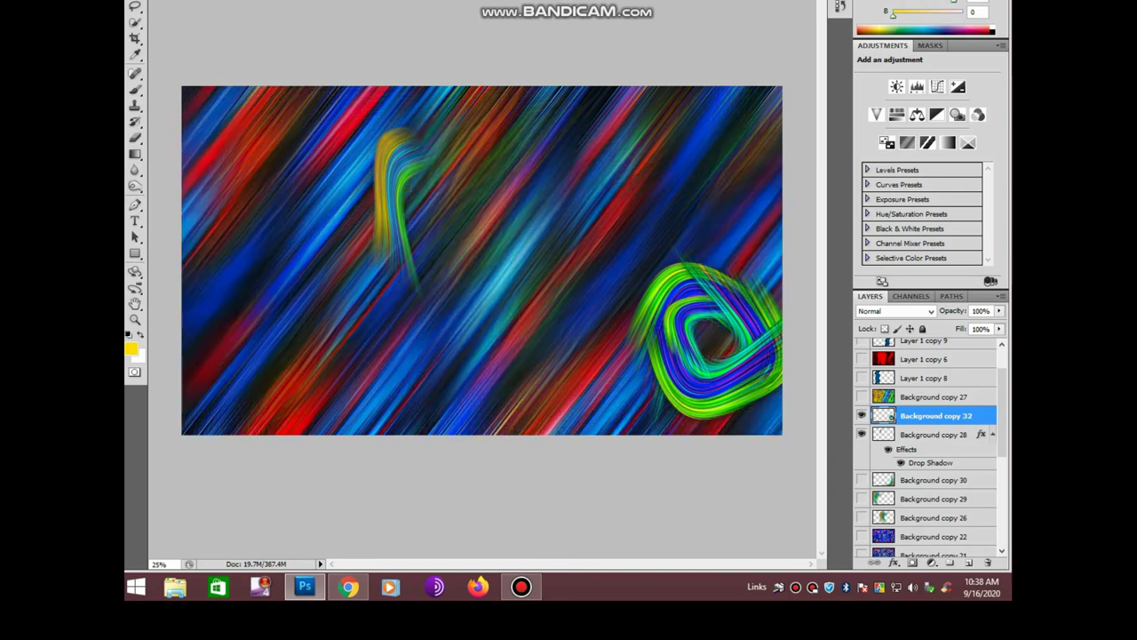
mouse_move(395, 204)
mouse_down()
mouse_move(271, 275)
mouse_move(330, 278)
mouse_up()
key(ctrl+t)
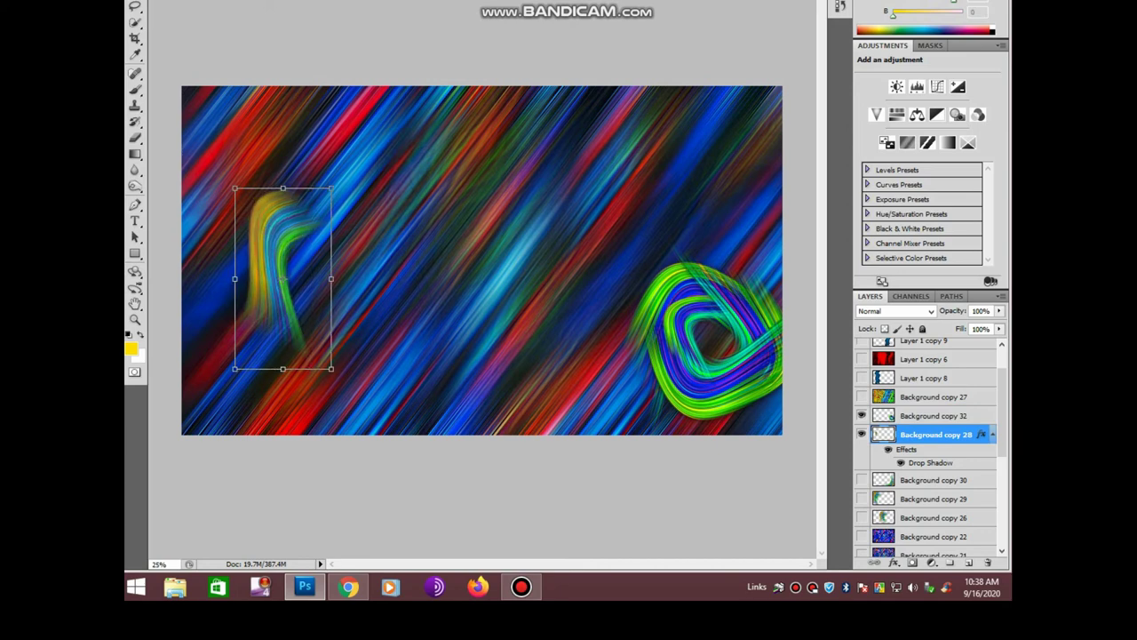
drag(338, 177, 367, 201)
right_click(282, 276)
click(320, 417)
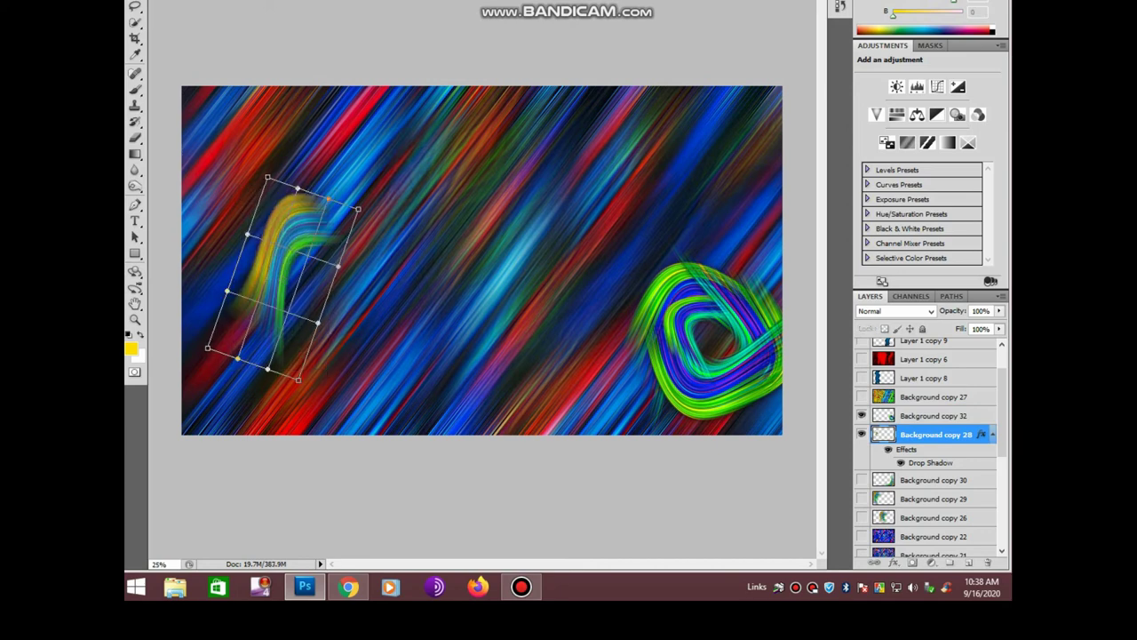
drag(258, 267, 213, 227)
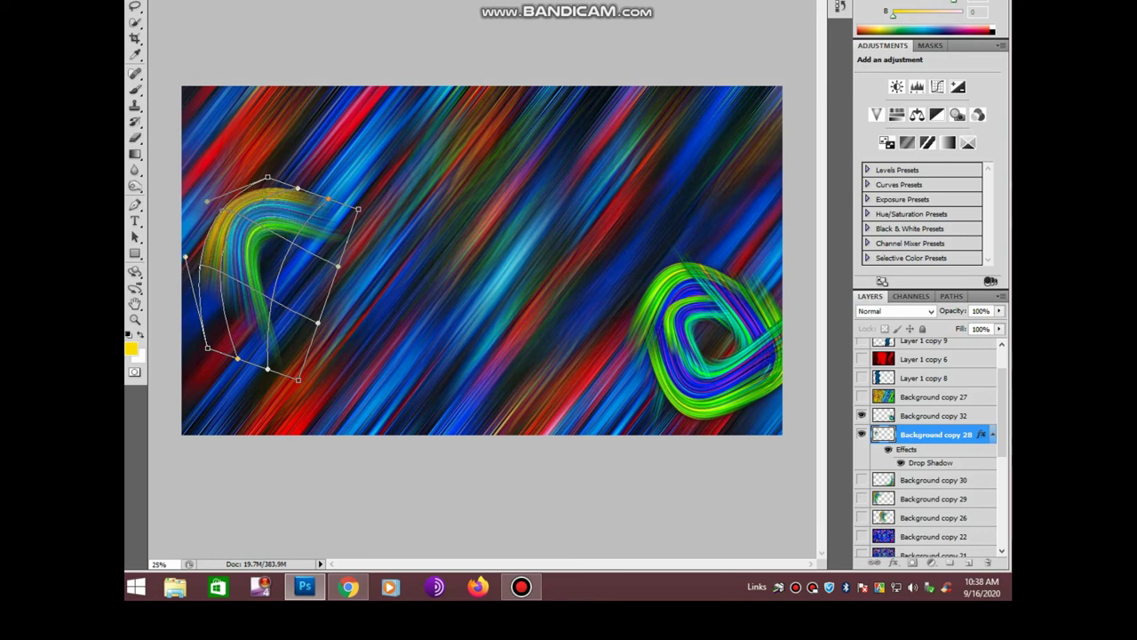
key(Return)
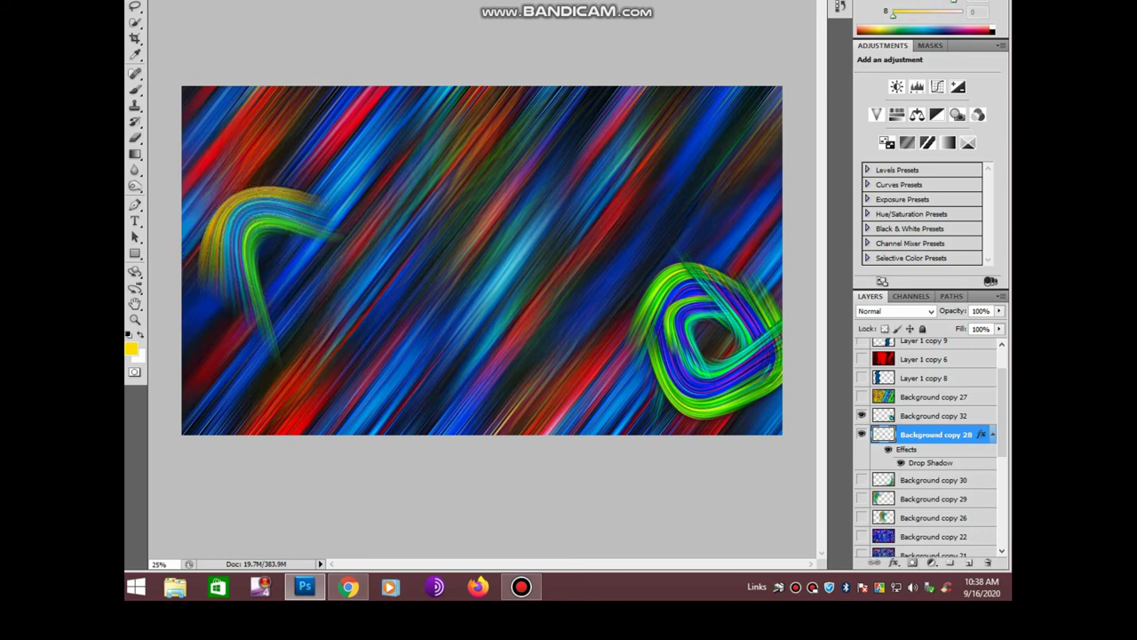
Place arc copies at top-middle, bottom-middle and right, and move the spiral to bottom-left
mouse_move(253, 213)
mouse_down()
mouse_move(431, 182)
mouse_move(408, 350)
mouse_up()
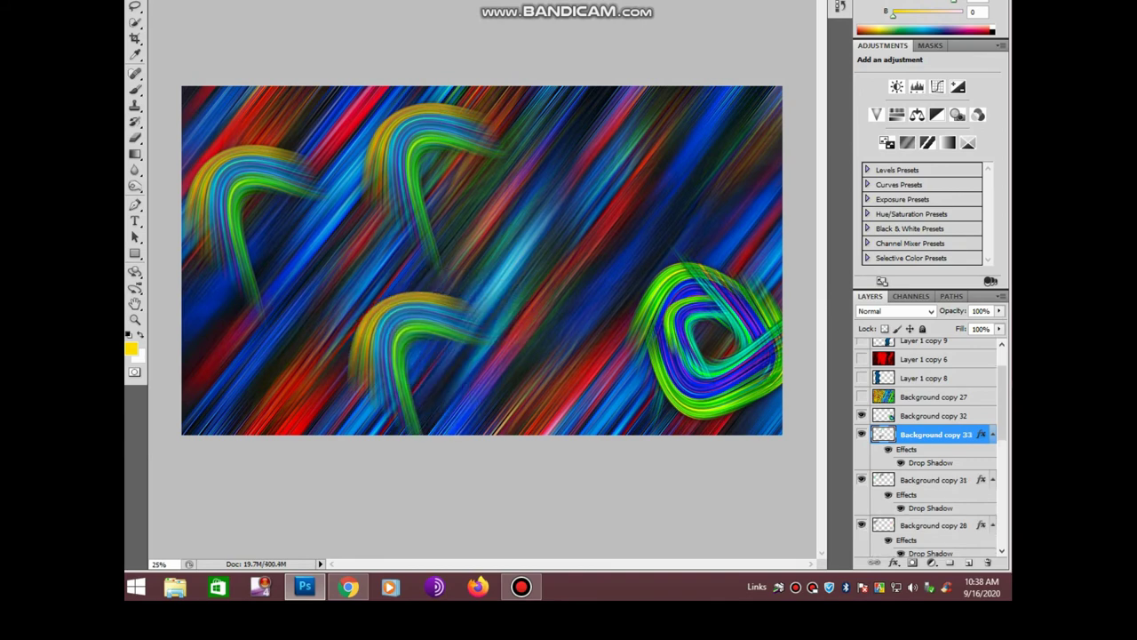
drag(706, 347, 249, 351)
mouse_move(444, 355)
mouse_down()
mouse_move(639, 177)
mouse_move(578, 342)
mouse_move(724, 373)
mouse_move(684, 391)
mouse_up()
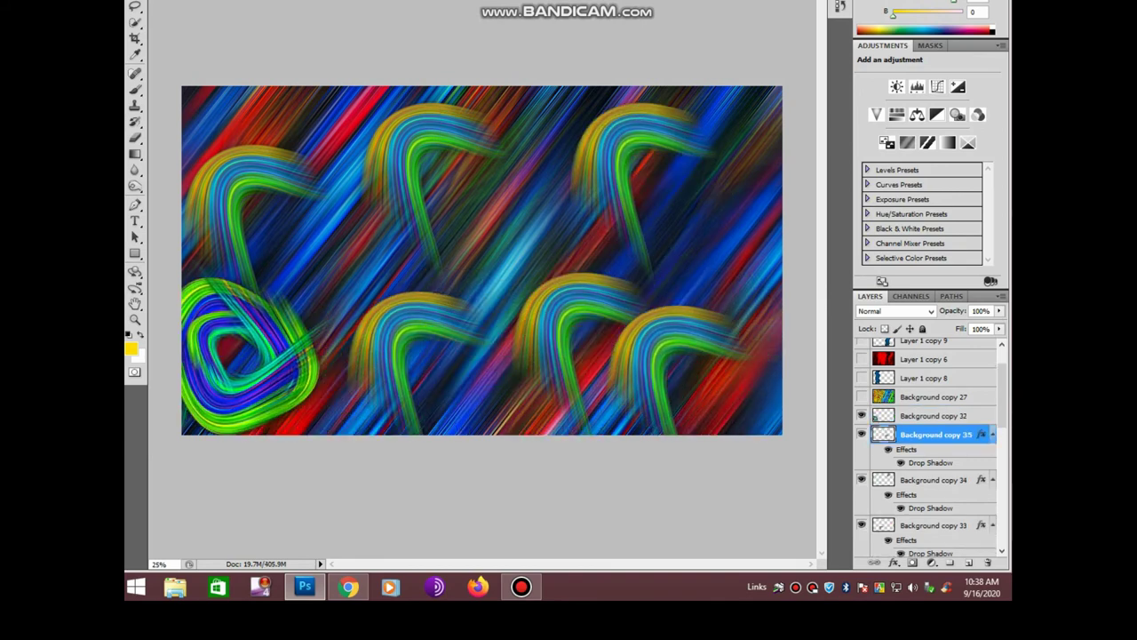
Shrink and rotate a right-edge arc copy and move it up and right
key(ctrl+t)
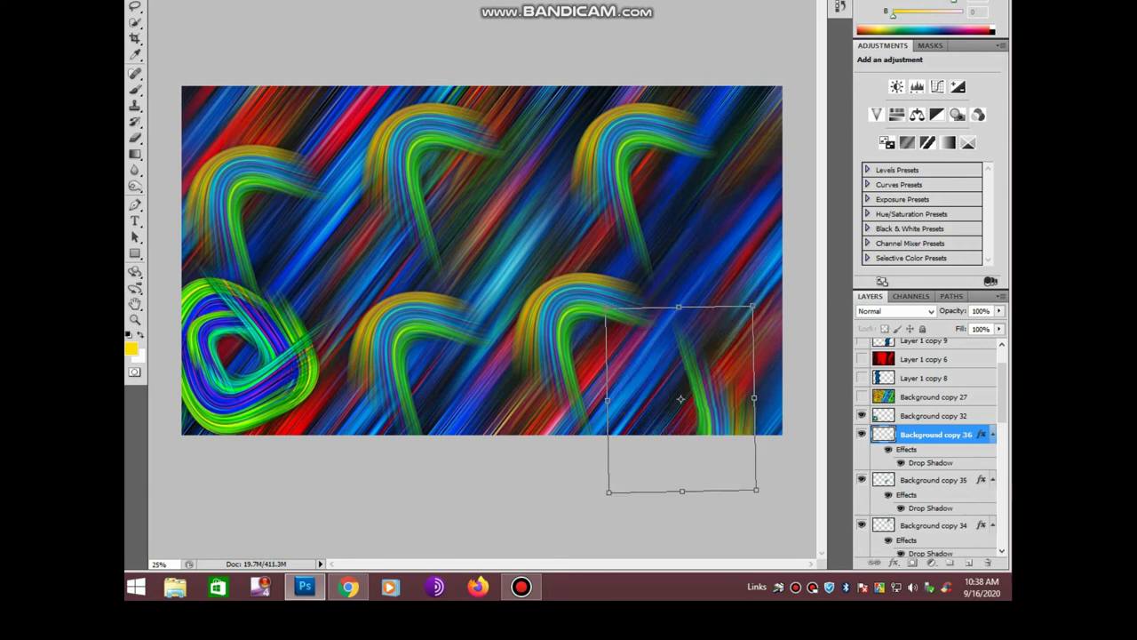
mouse_move(757, 493)
mouse_down()
mouse_move(733, 466)
mouse_move(711, 498)
mouse_up()
mouse_move(684, 404)
mouse_down()
mouse_move(701, 360)
mouse_move(711, 222)
mouse_up()
key(Return)
key(ctrl+t)
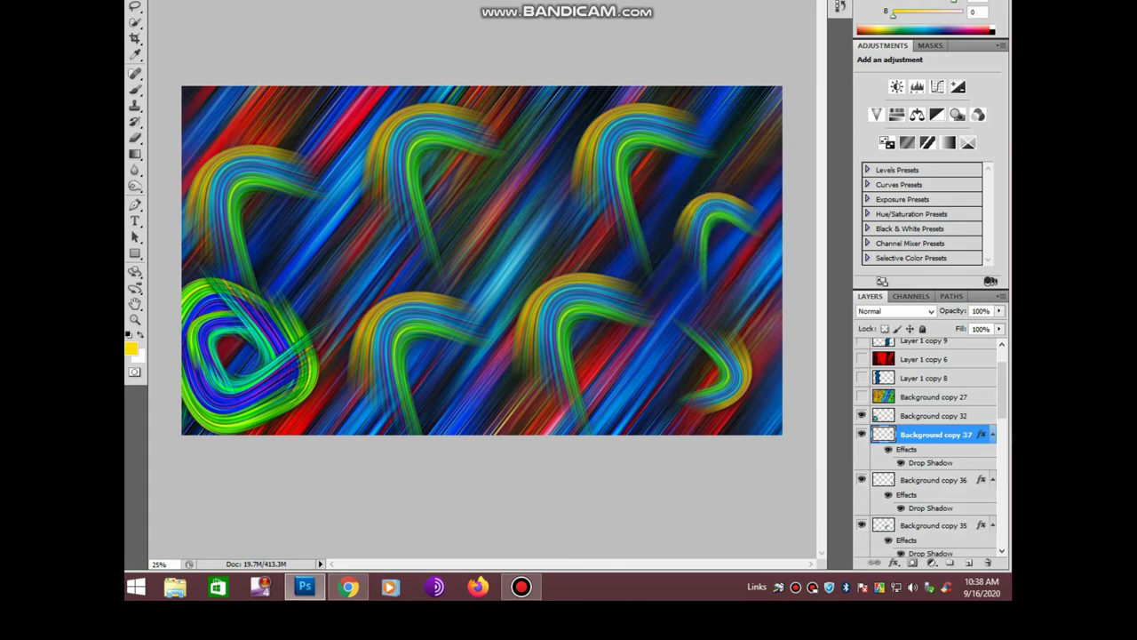
key(Return)
Add small rotated arc copies up-left and at top-left, then duplicate that small arc layer
drag(502, 273, 471, 233)
key(ctrl+t)
drag(569, 178, 586, 200)
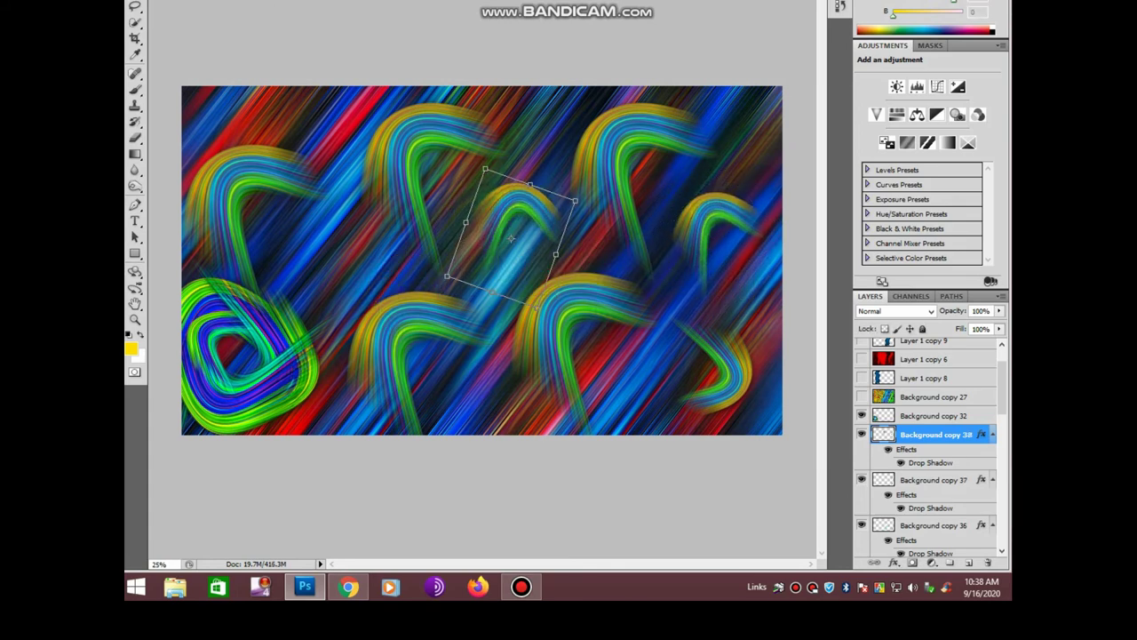
key(Return)
drag(511, 233, 309, 135)
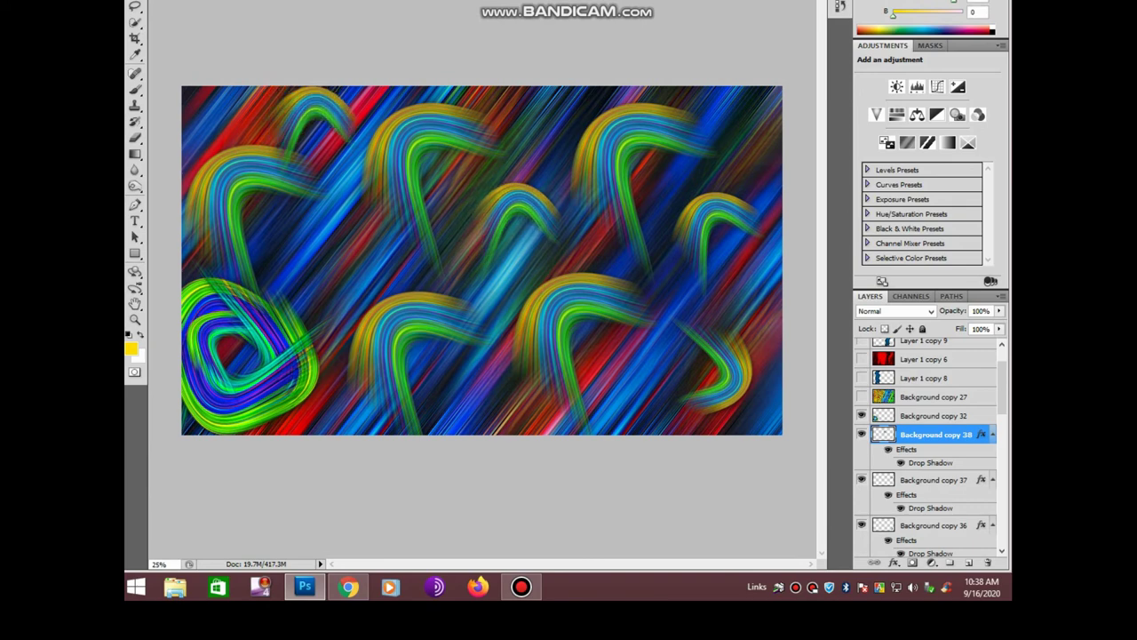
key(ctrl+j)
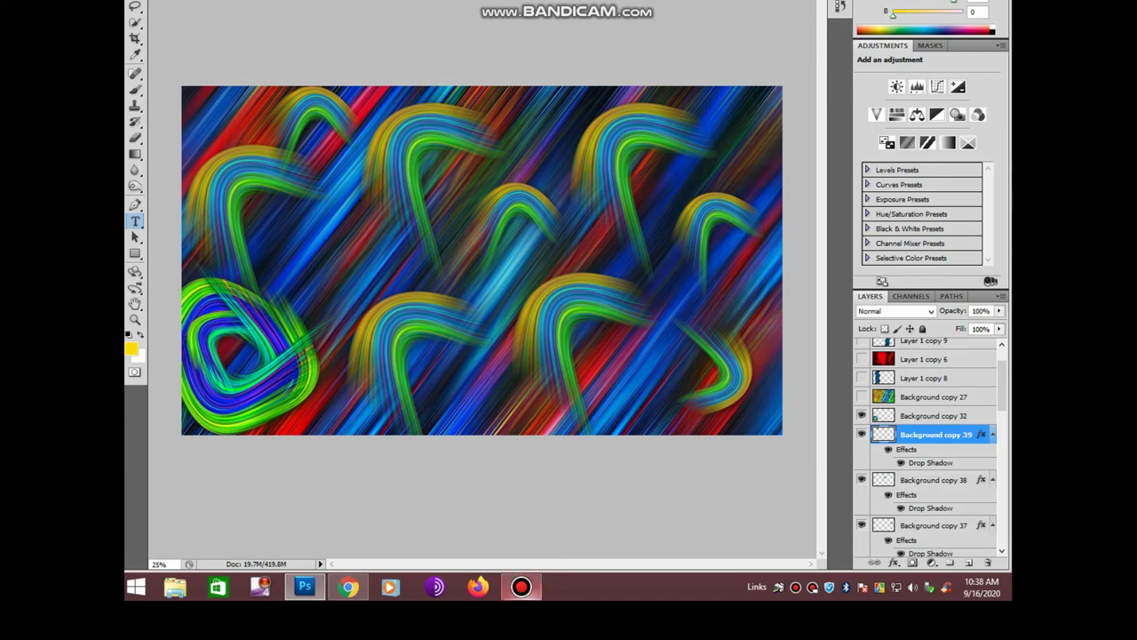
Move the spiral to the top-right corner and add a small arc copy at lower-left
click(520, 586)
click(521, 586)
click(521, 587)
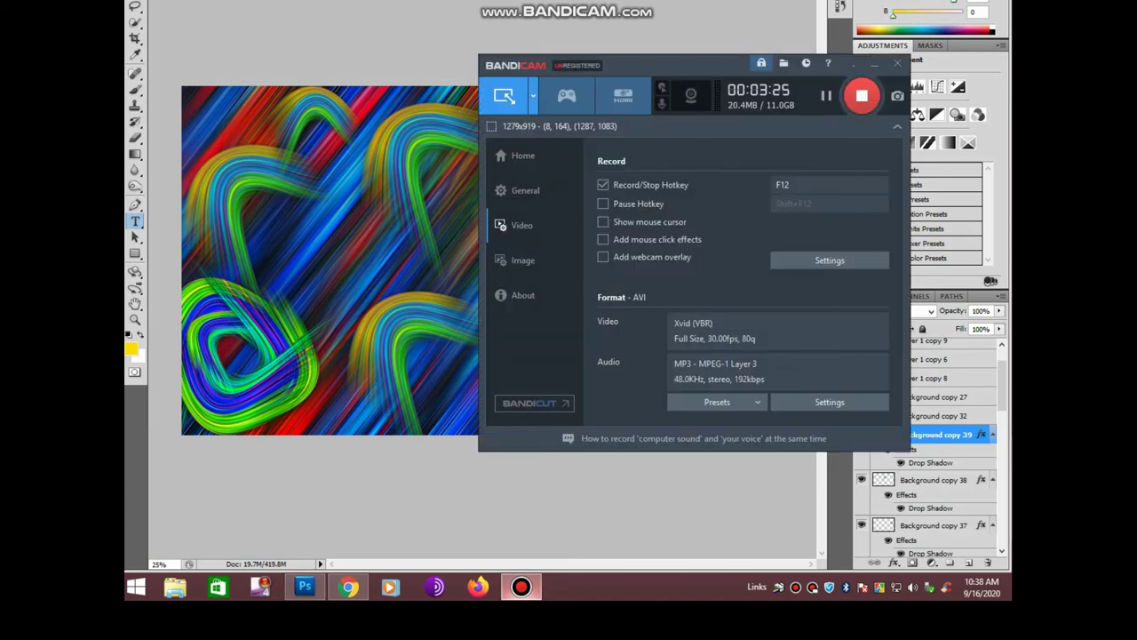
click(521, 586)
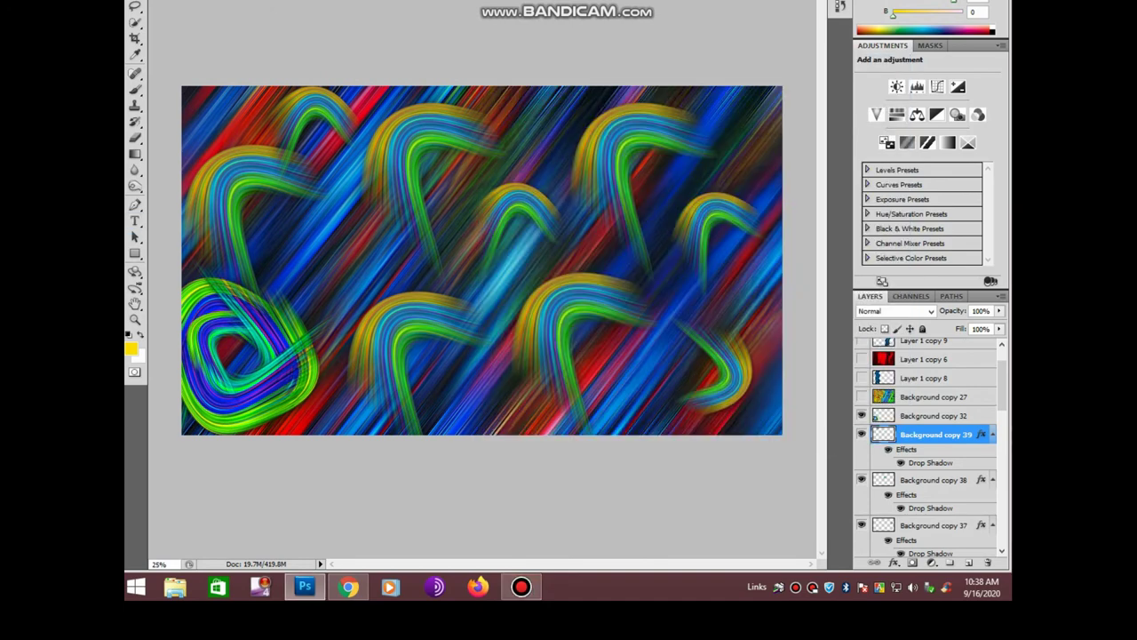
click(482, 261)
mouse_move(249, 355)
mouse_down()
mouse_move(317, 343)
mouse_move(266, 380)
mouse_move(346, 360)
mouse_move(724, 186)
mouse_up()
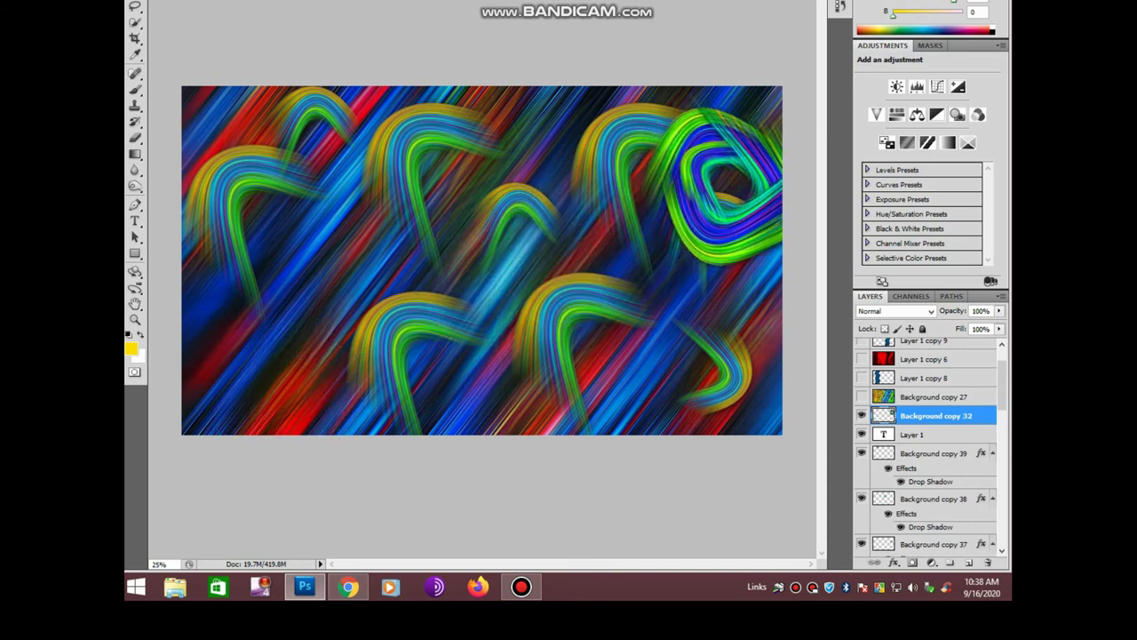
drag(300, 354, 267, 379)
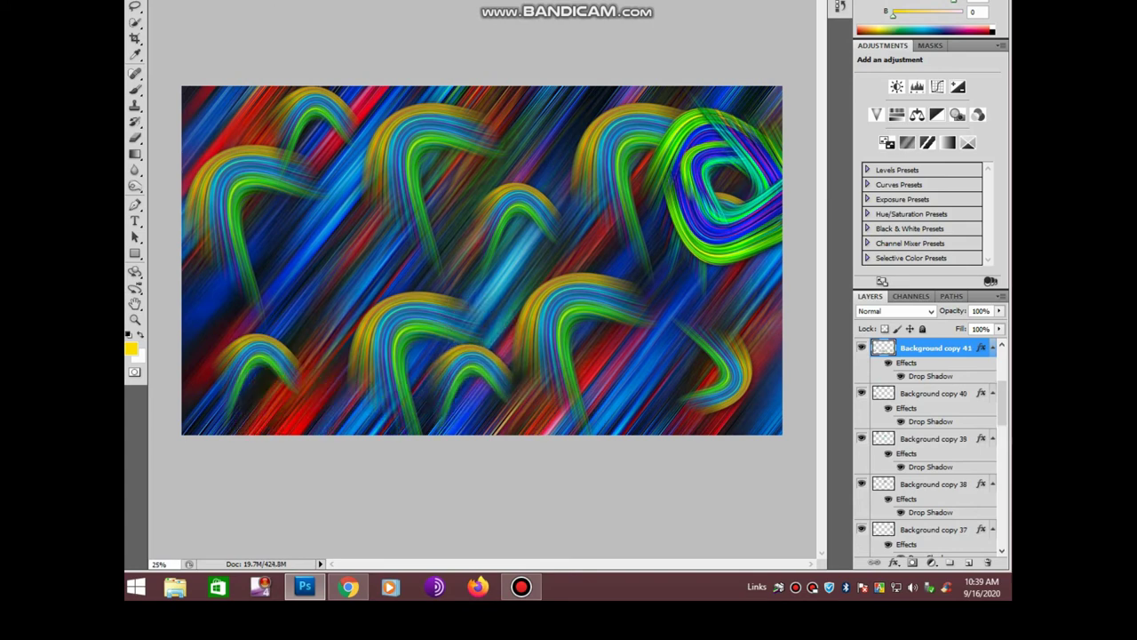
Shift the lower-middle small arc's hue to about -50 with Hue/Saturation
key(ctrl+t)
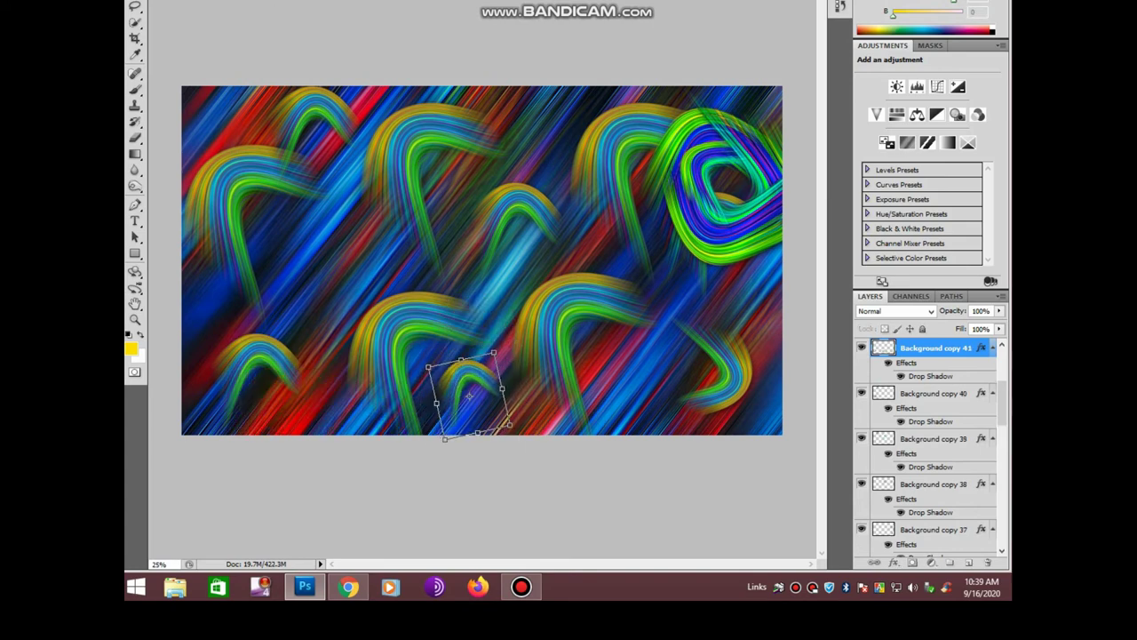
key(Return)
key(ctrl+u)
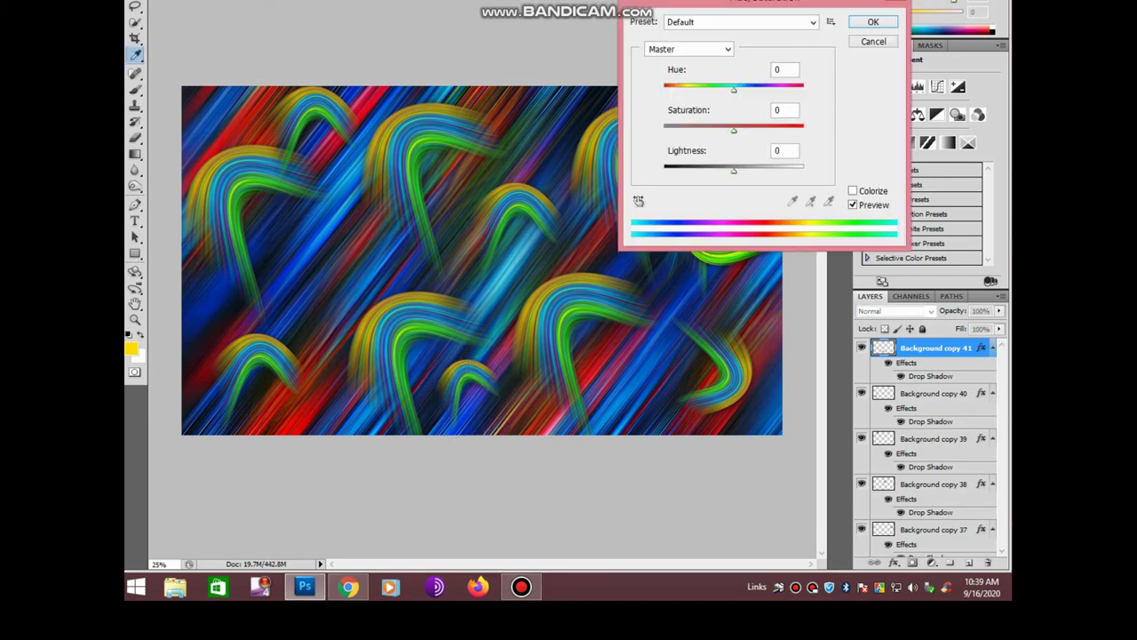
key(shift+Down)
key(shift+Down)
key(shift+Down)
key(shift+Down)
key(shift+Down)
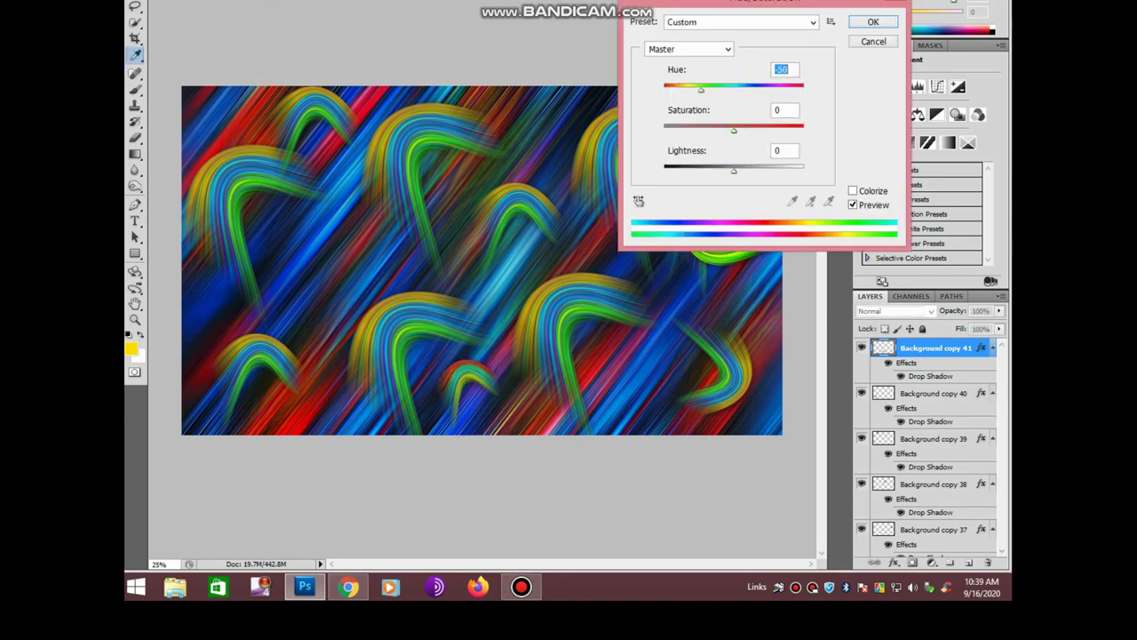
key(shift+Up)
key(shift+Up)
key(shift+Up)
key(shift+Up)
key(shift+Up)
key(shift+Up)
key(shift+Up)
key(shift+Up)
key(shift+Up)
key(shift+Up)
key(shift+Up)
key(shift+Up)
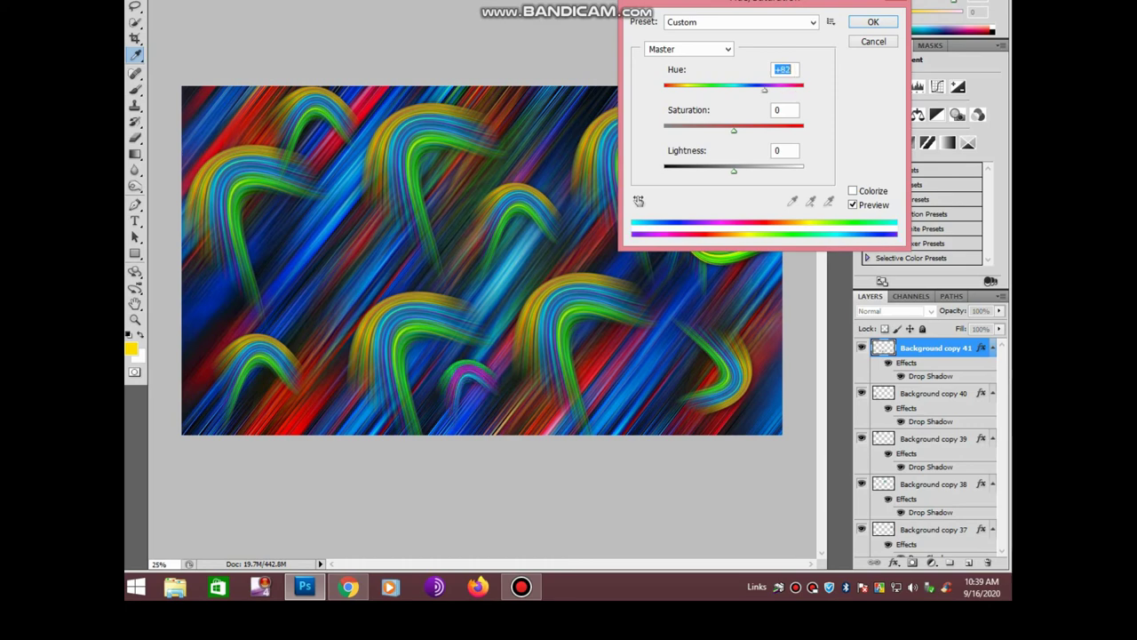
key(shift+Down)
key(shift+Down)
key(shift+Down)
key(shift+Down)
key(shift+Down)
key(shift+Down)
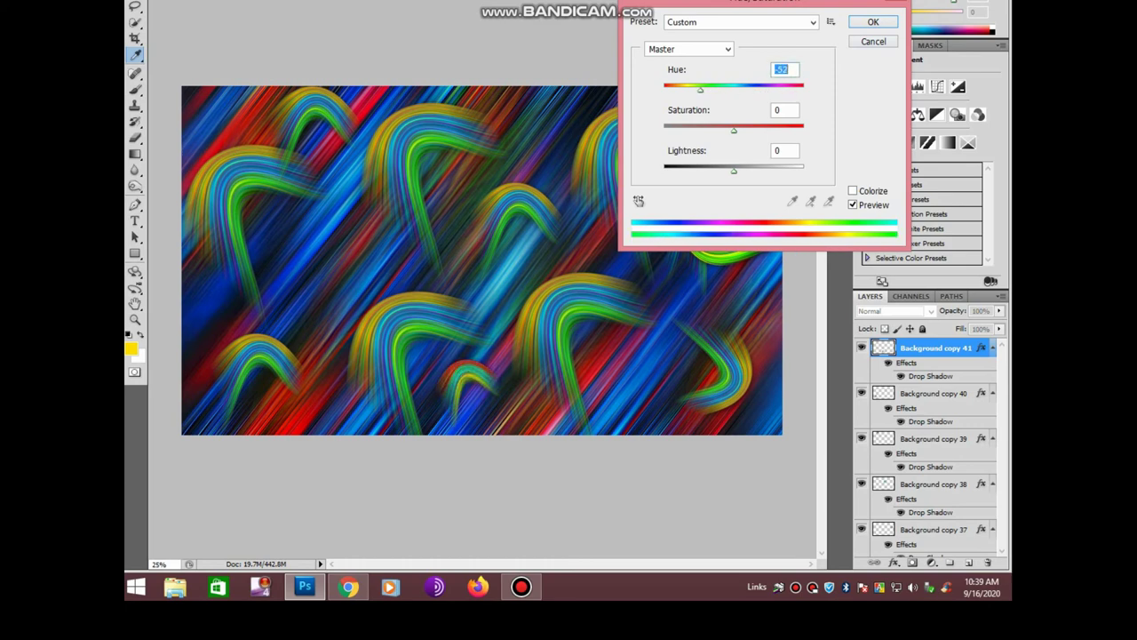
key(Return)
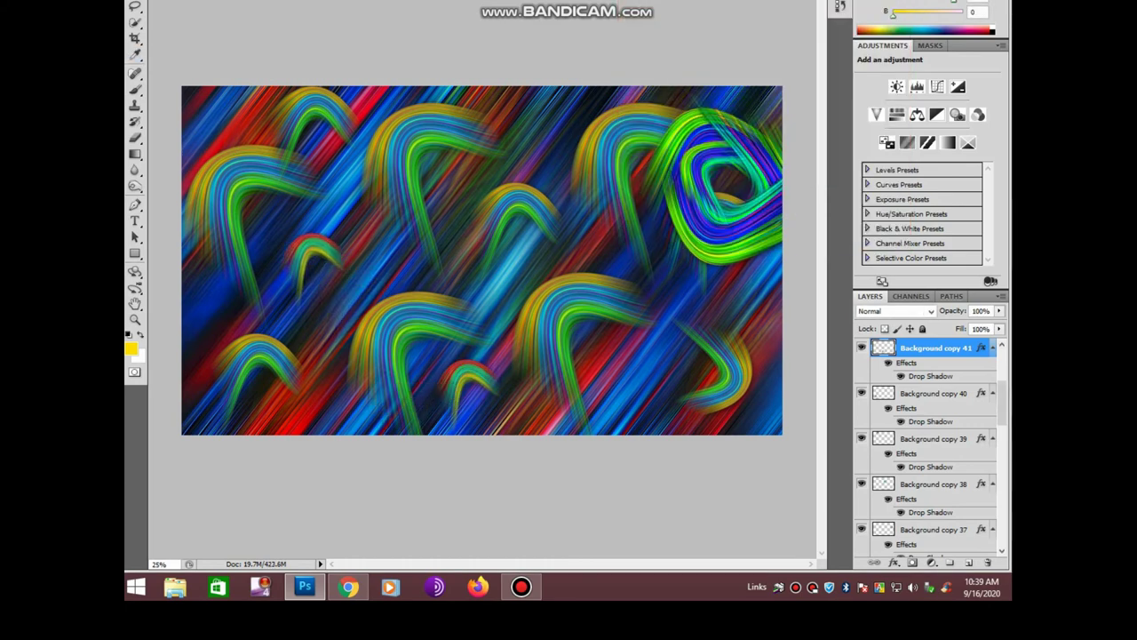
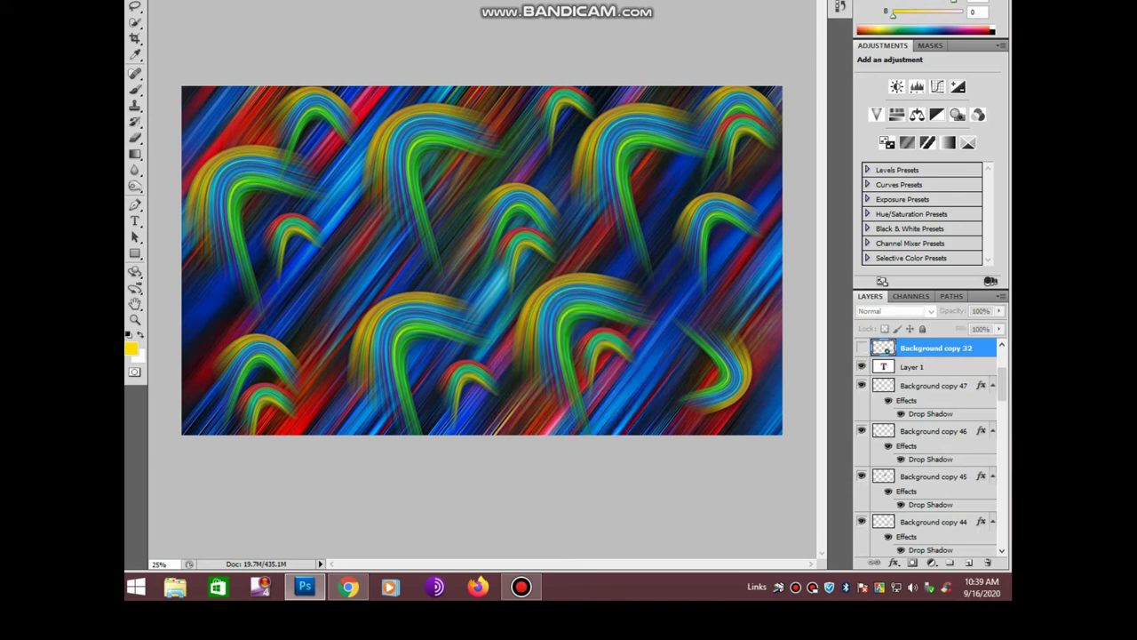
Select Background copy 33, 31 and 28 in the Layers panel and merge them into one layer
click(933, 386)
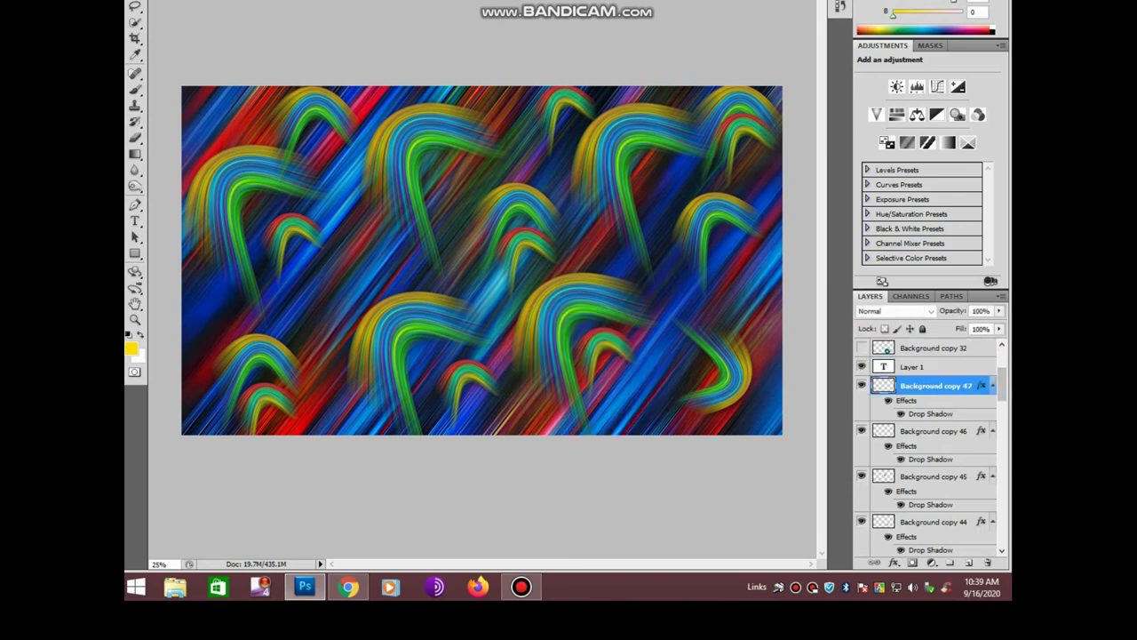
scroll(929, 444, down, 3)
scroll(928, 444, down, 3)
scroll(928, 444, down, 3)
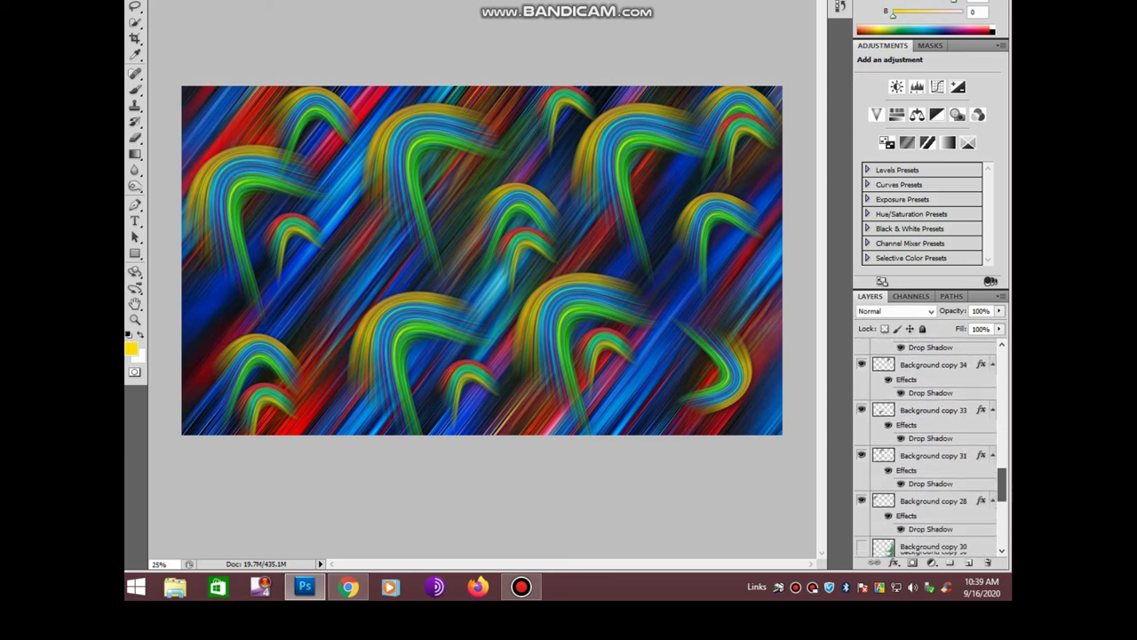
scroll(929, 445, down, 3)
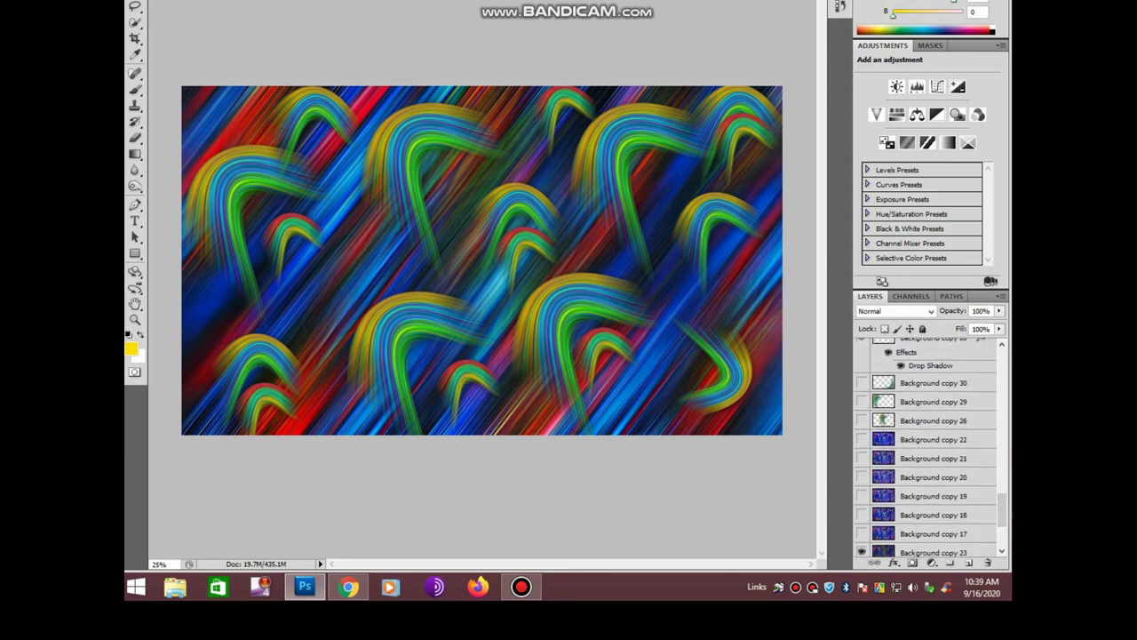
scroll(928, 448, up, 3)
scroll(929, 449, down, 2)
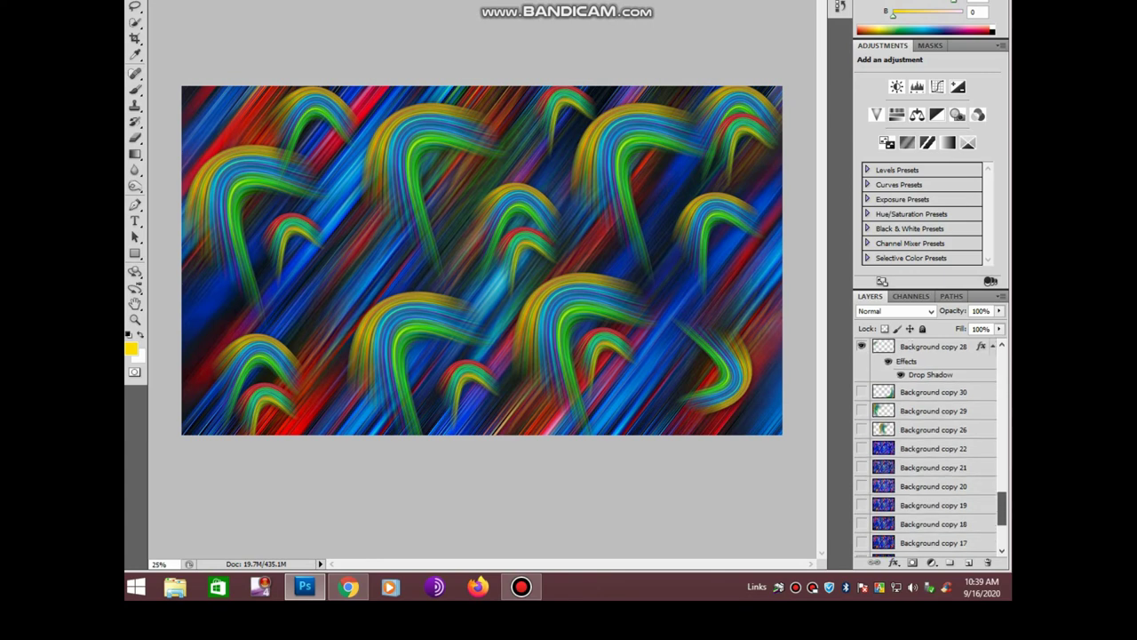
scroll(929, 449, up, 1)
scroll(928, 449, up, 1)
scroll(929, 449, up, 1)
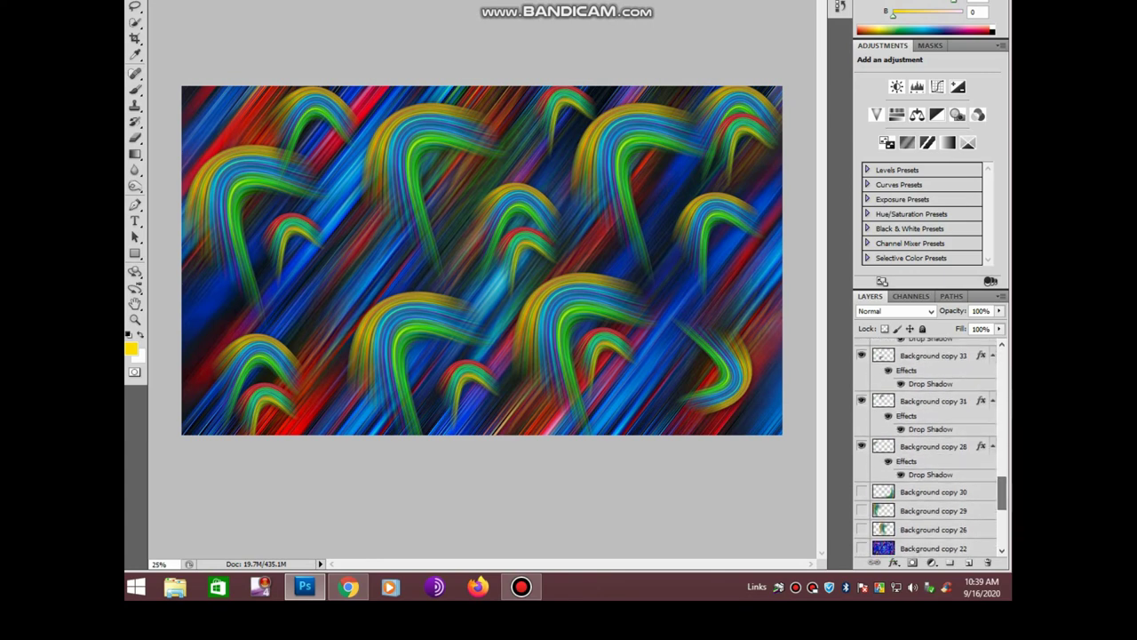
click(932, 356)
ctrl+click(933, 401)
ctrl+click(933, 446)
right_click(933, 446)
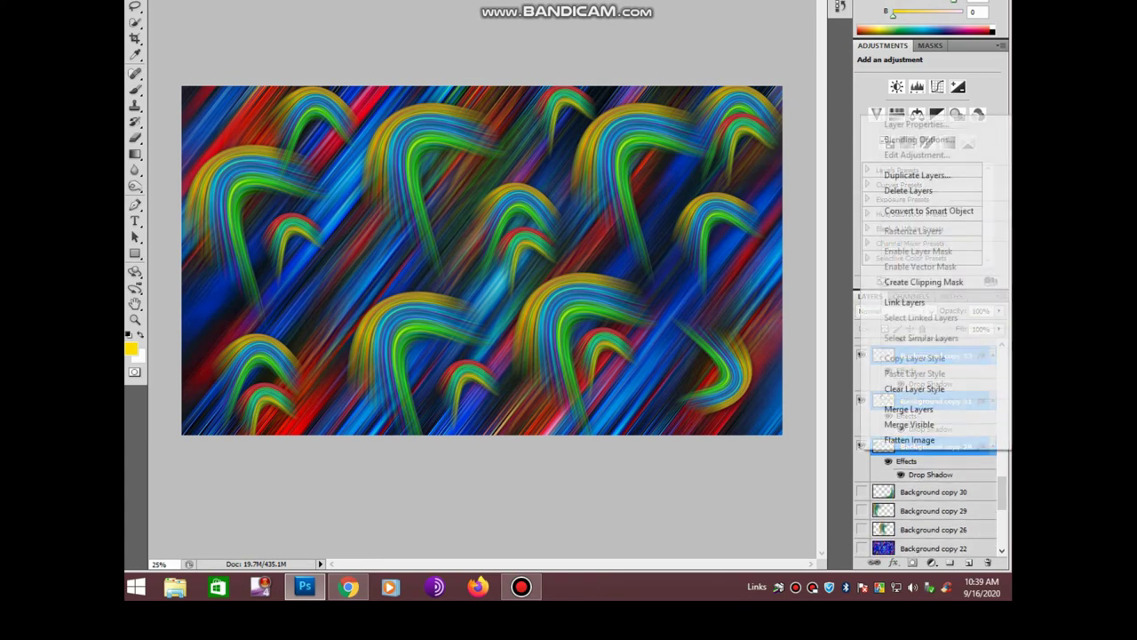
click(908, 409)
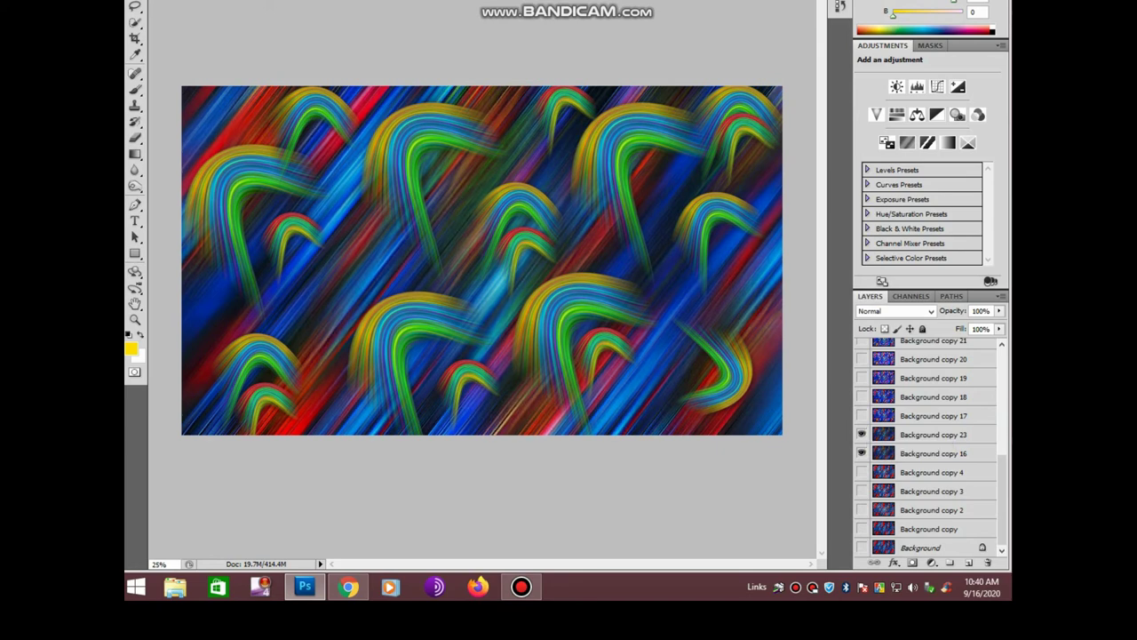
scroll(928, 444, up, 3)
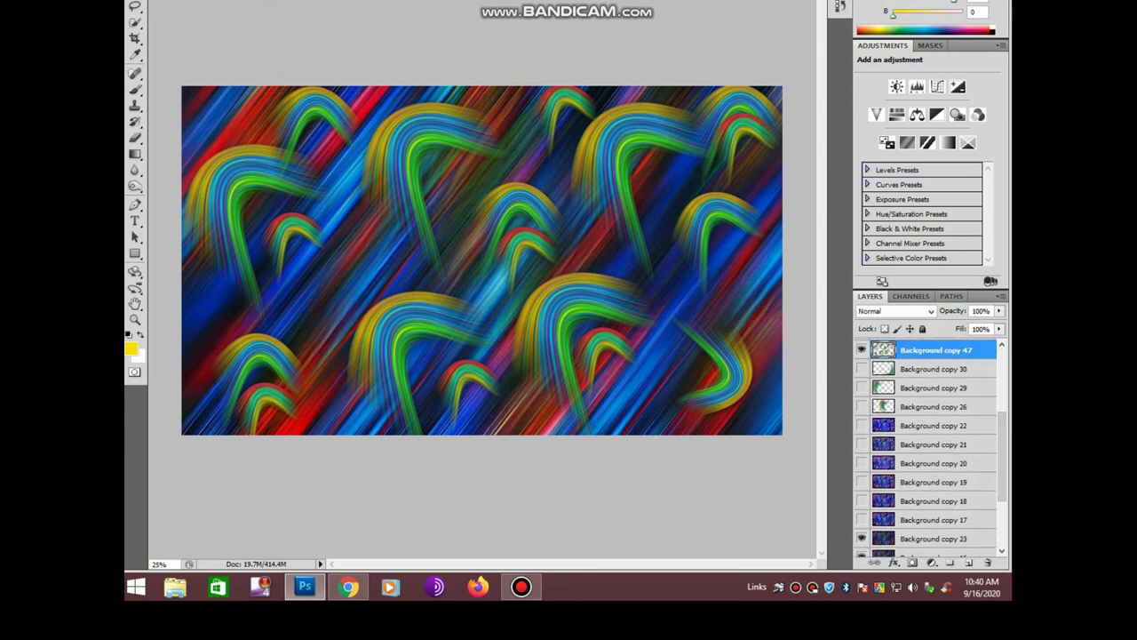
click(861, 368)
click(861, 369)
click(861, 387)
click(861, 387)
click(861, 406)
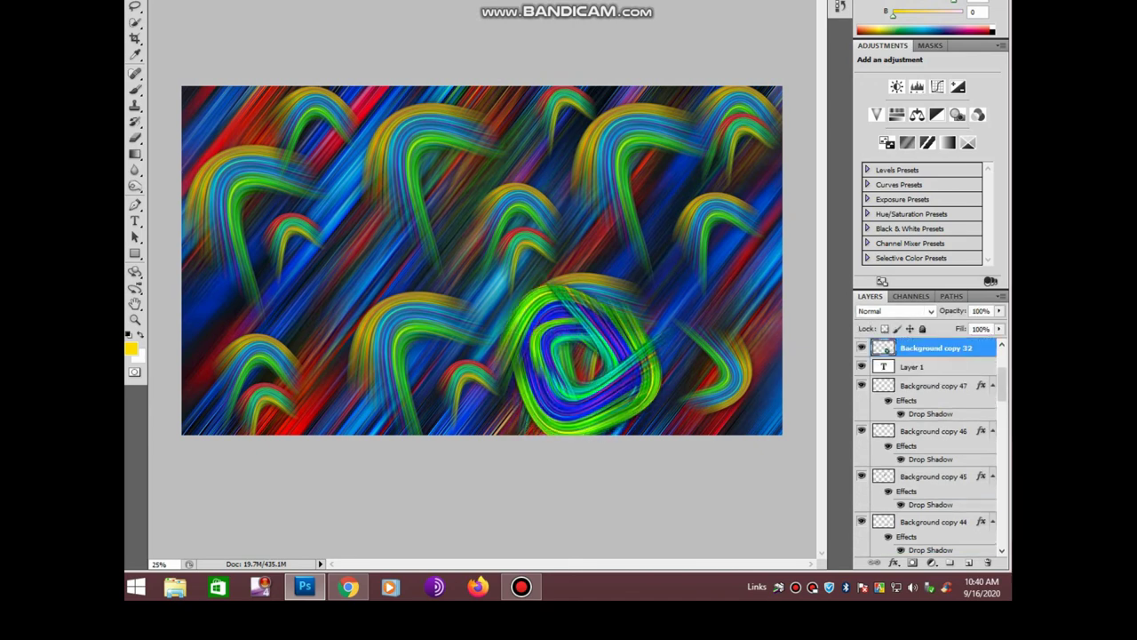
click(522, 586)
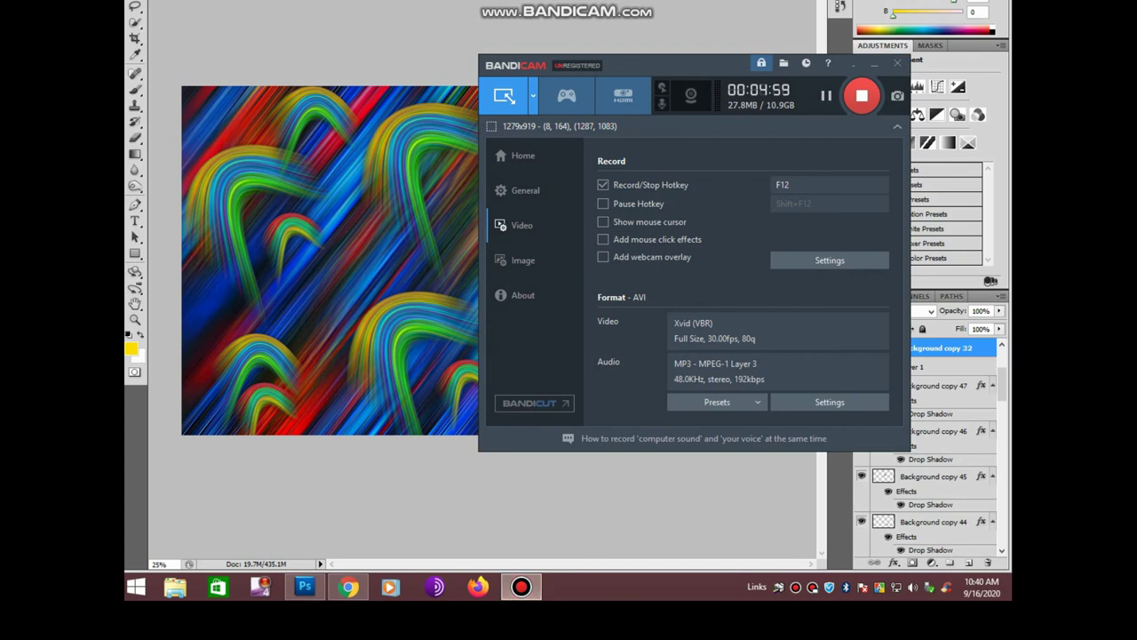
click(874, 64)
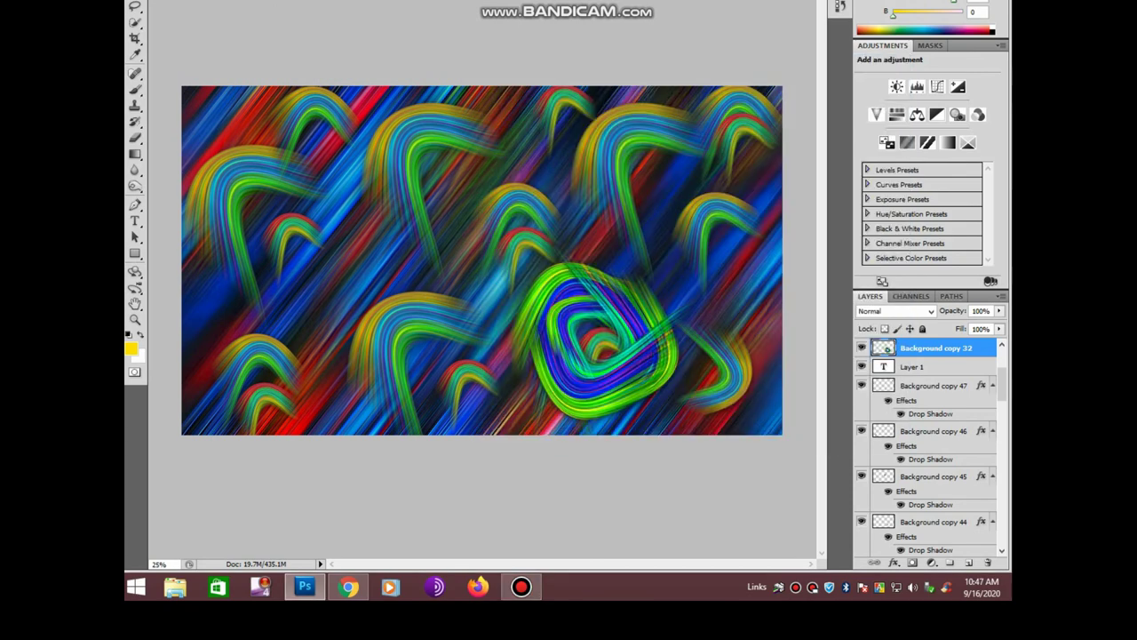
click(860, 348)
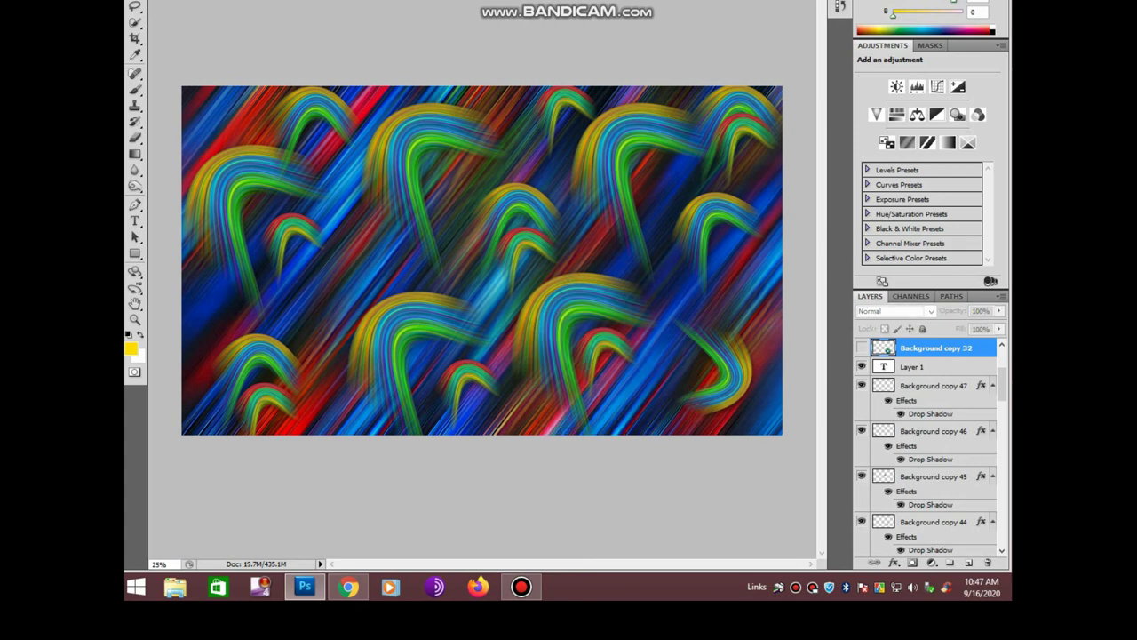
click(933, 476)
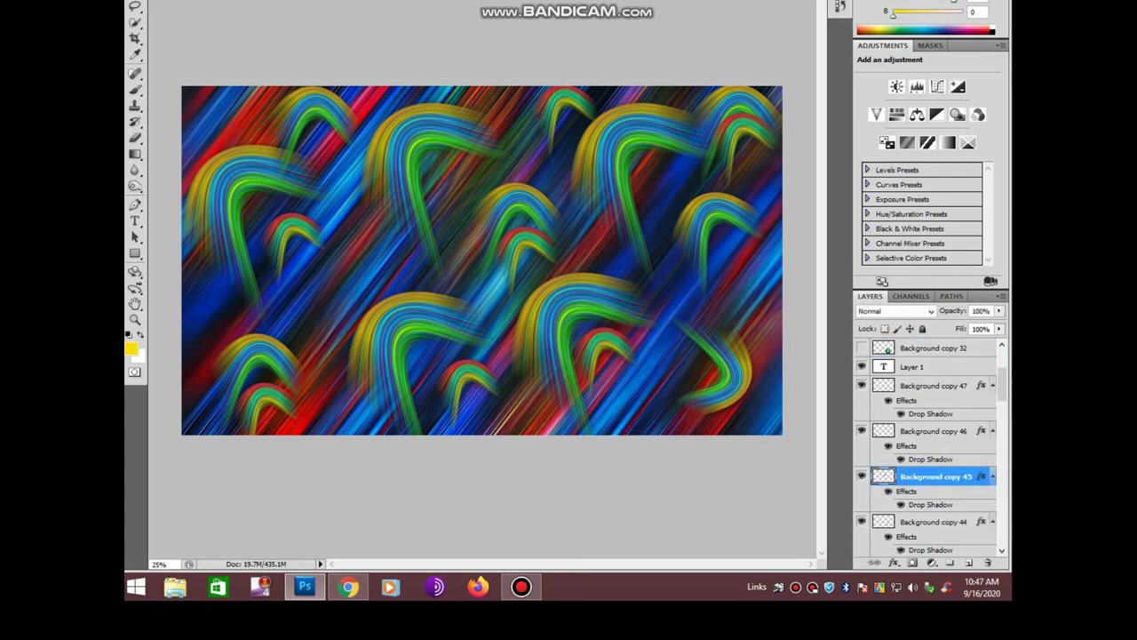
Darken the shadows with a Curves adjustment for stronger contrast
scroll(933, 476, down, 2)
key(ctrl+m)
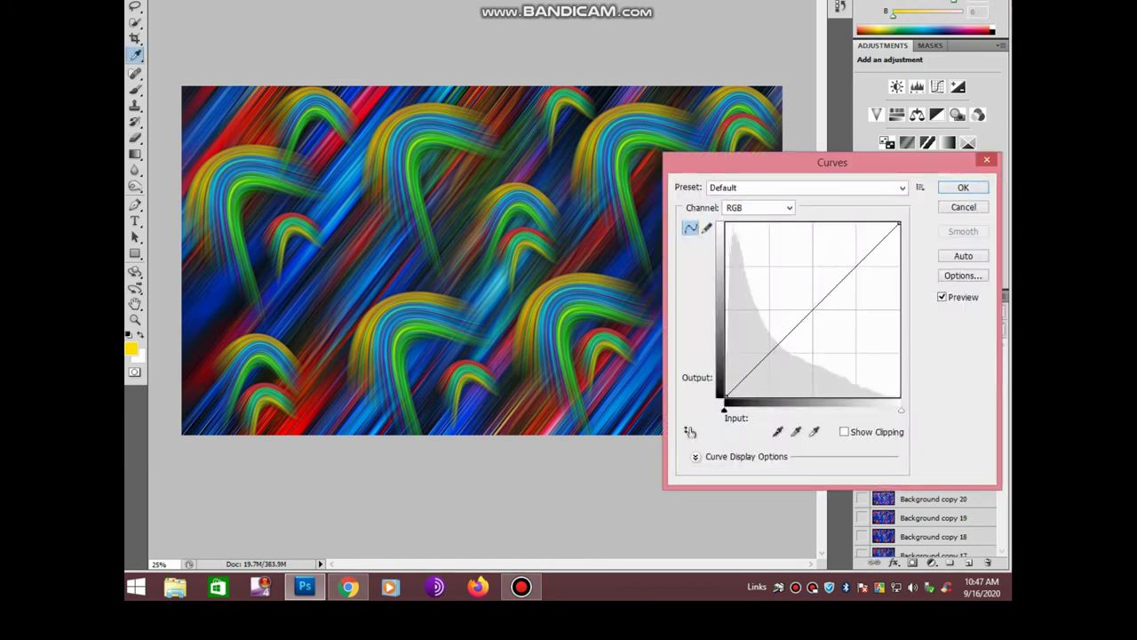
drag(809, 315, 830, 294)
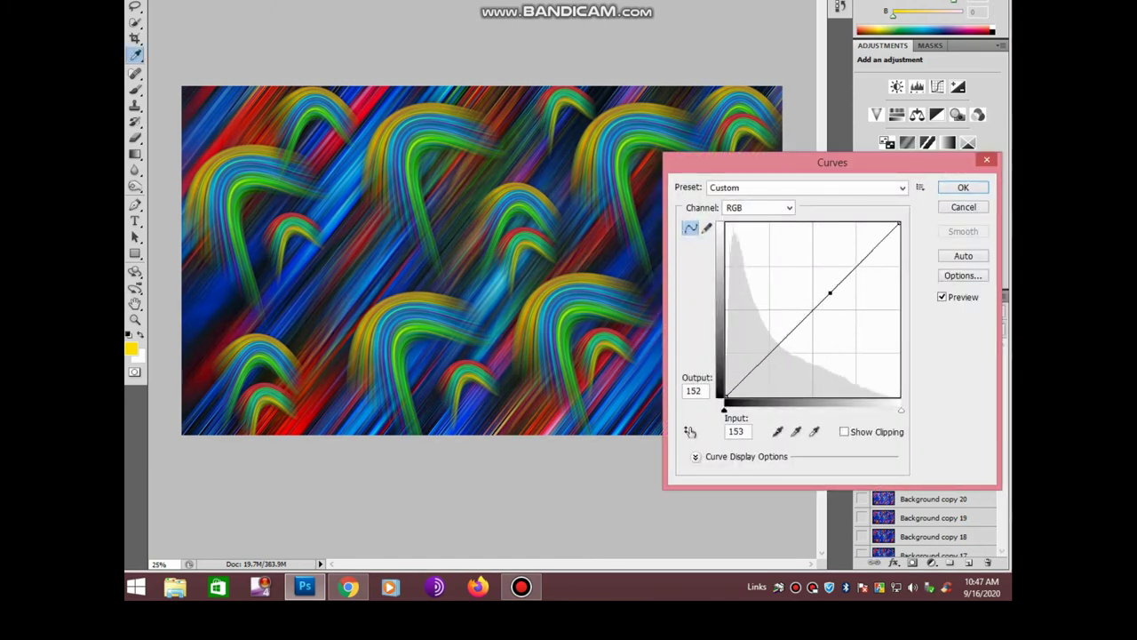
drag(792, 331, 792, 348)
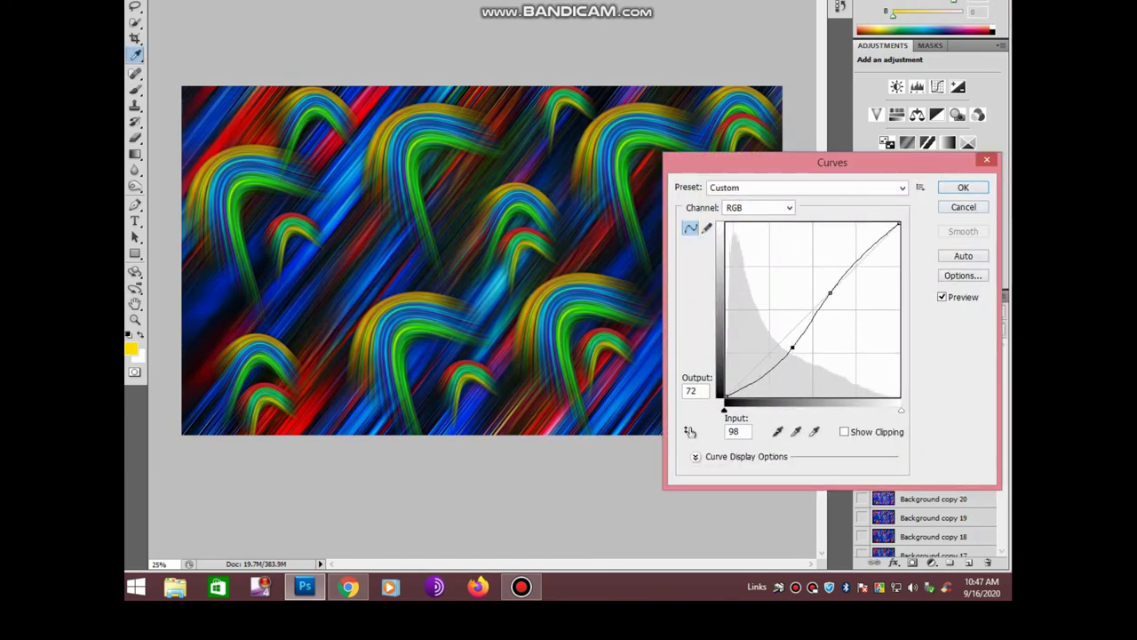
key(Return)
On a stamped copy, shift the shadows toward blue by +22 with Color Balance
key(ctrl+j)
key(ctrl+b)
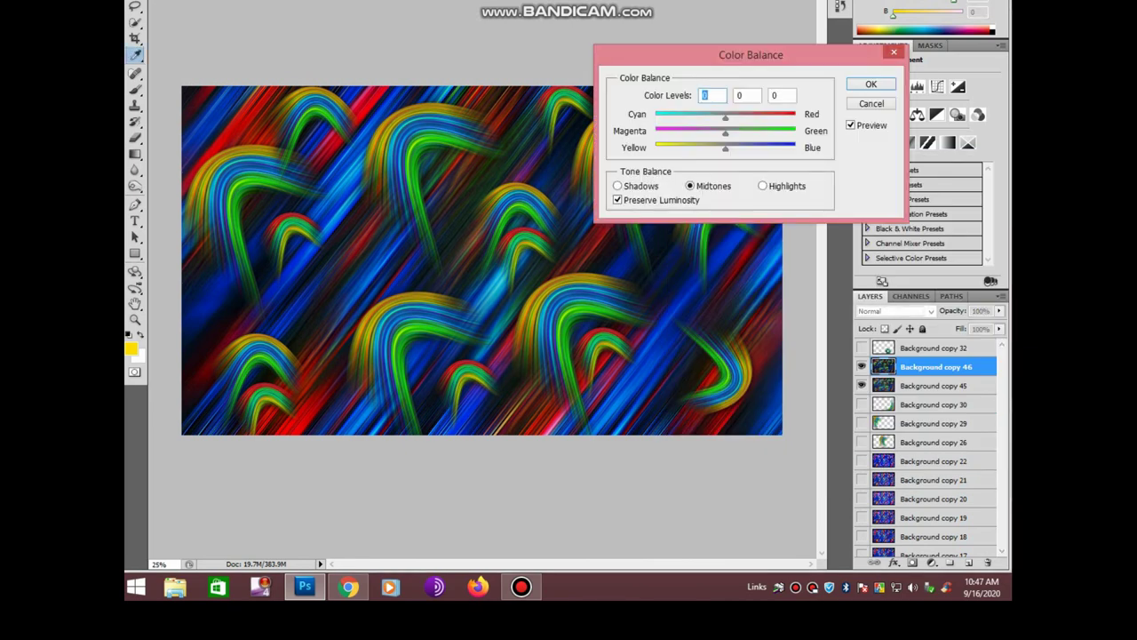
drag(750, 54, 861, 0)
click(728, 119)
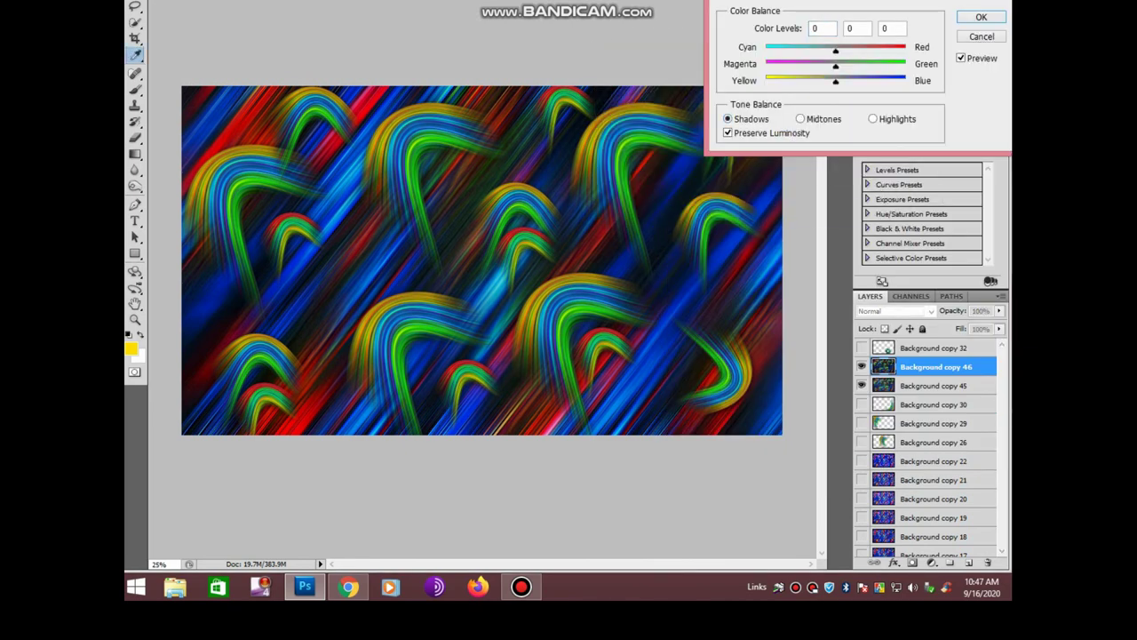
key(Up)
key(Up)
key(Up)
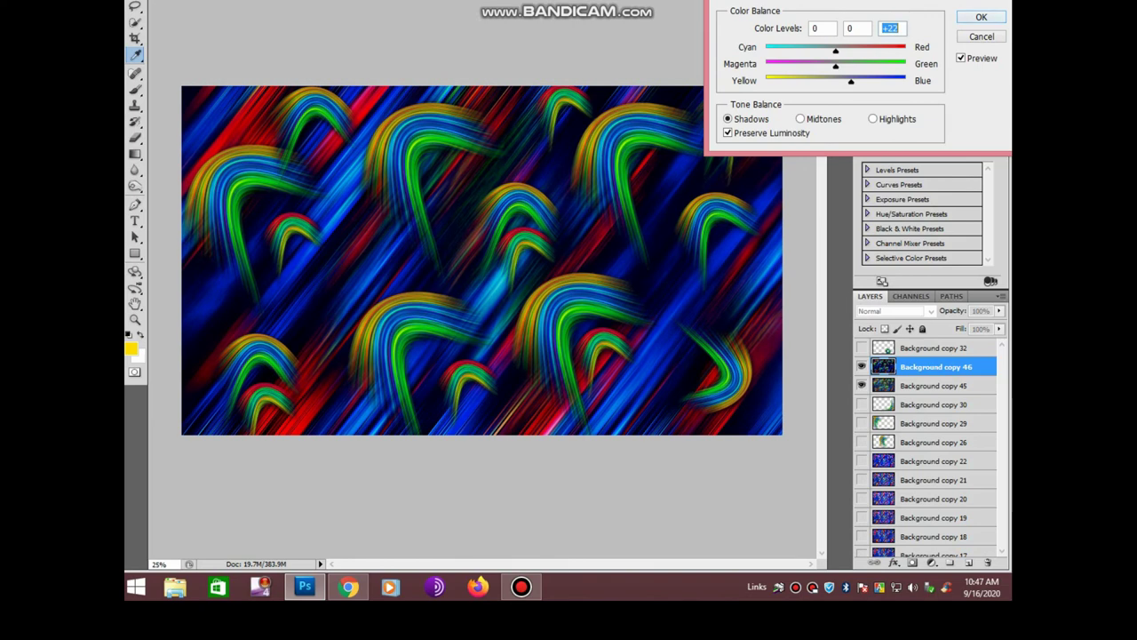
key(Return)
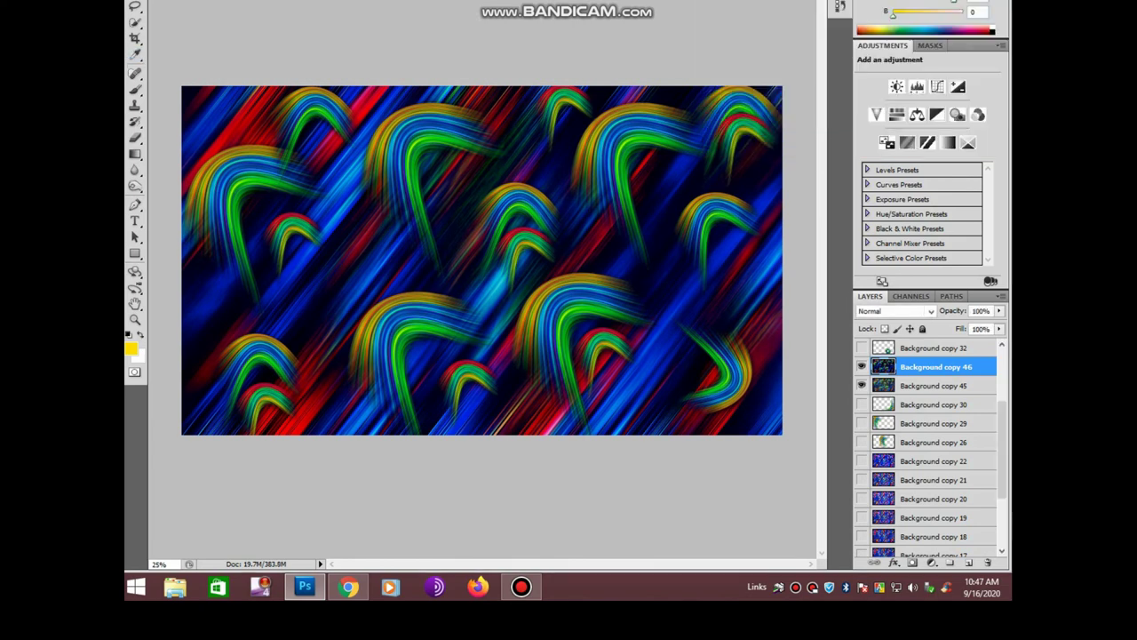
key(ctrl+j)
Create Background copy 48 and give it a 67°, 624-pixel Motion Blur
click(861, 385)
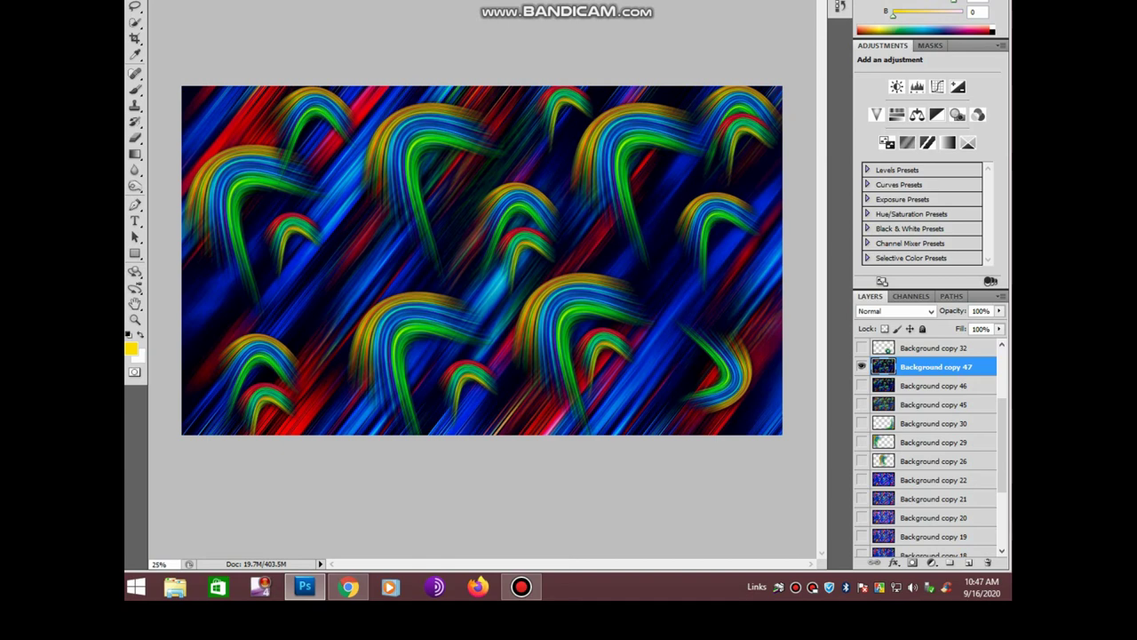
key(ctrl+j)
key(alt+t)
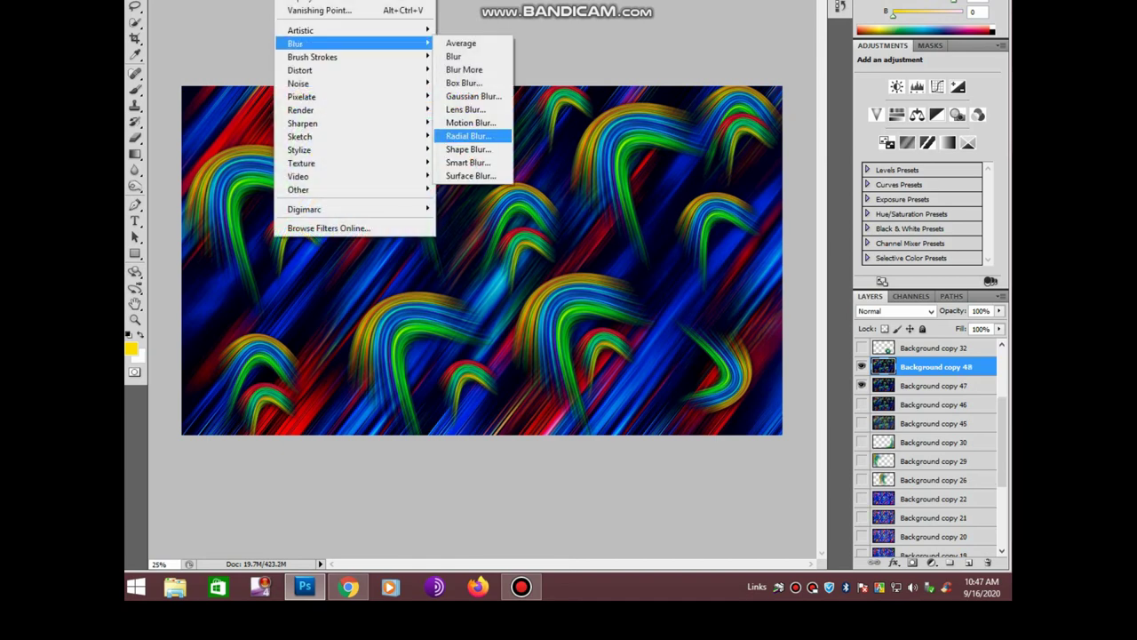
click(470, 122)
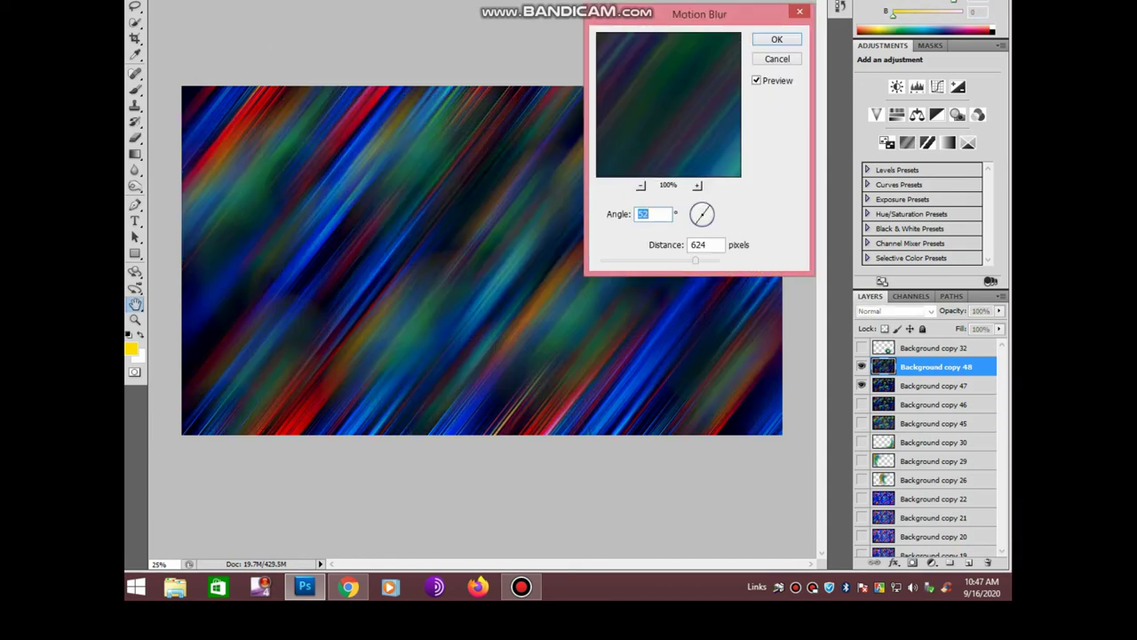
key(shift+Up)
key(shift+Up)
key(shift+Up)
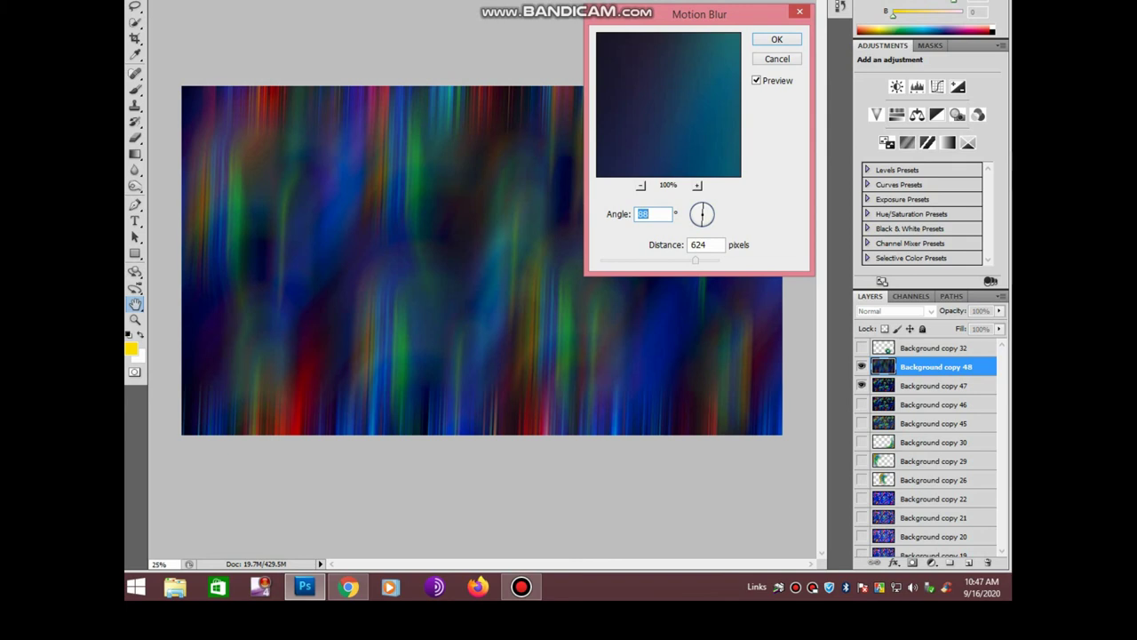
key(shift+Down)
key(shift+Down)
key(Down)
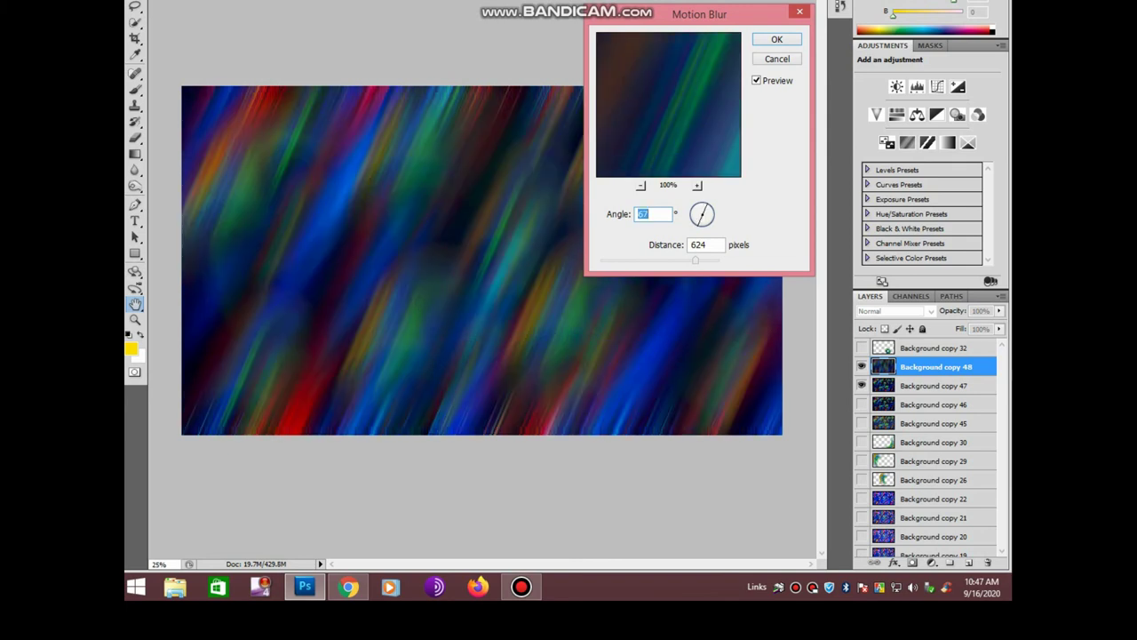
click(777, 39)
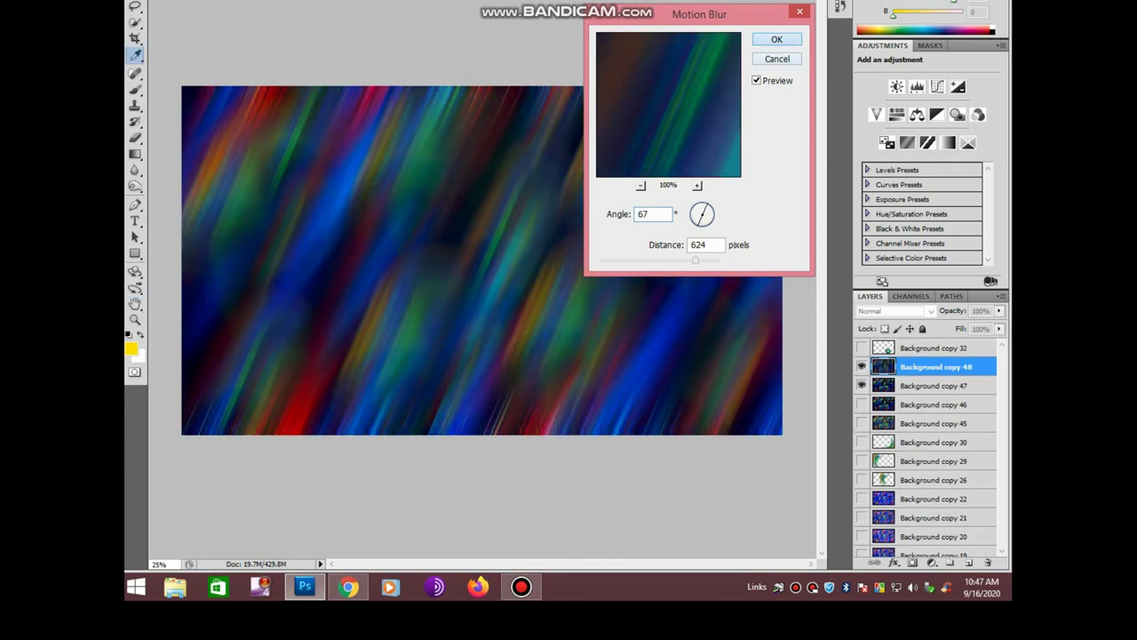
Sharpen the streaks with Unsharp Mask at 176%, radius 9.7
key(alt+t)
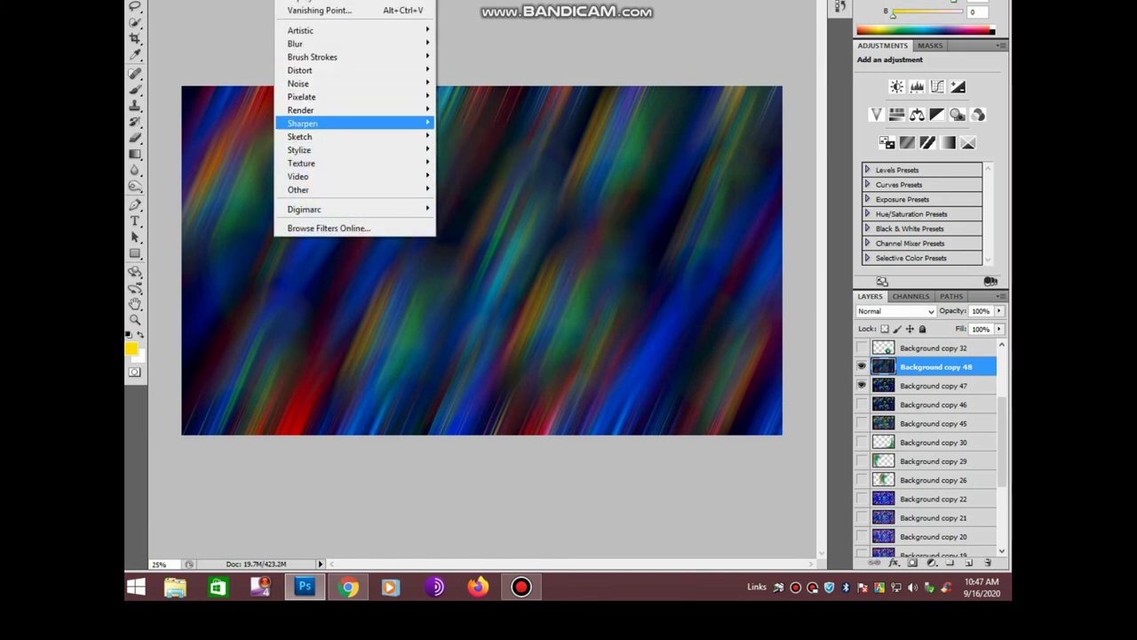
key(Right)
key(Up)
key(Return)
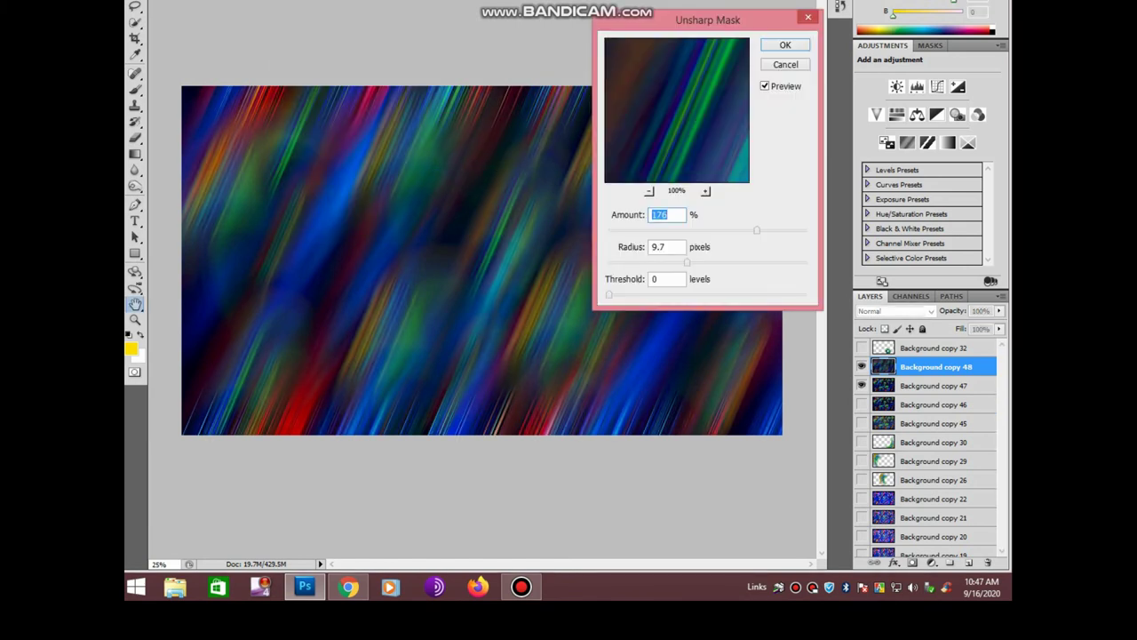
key(Return)
click(861, 348)
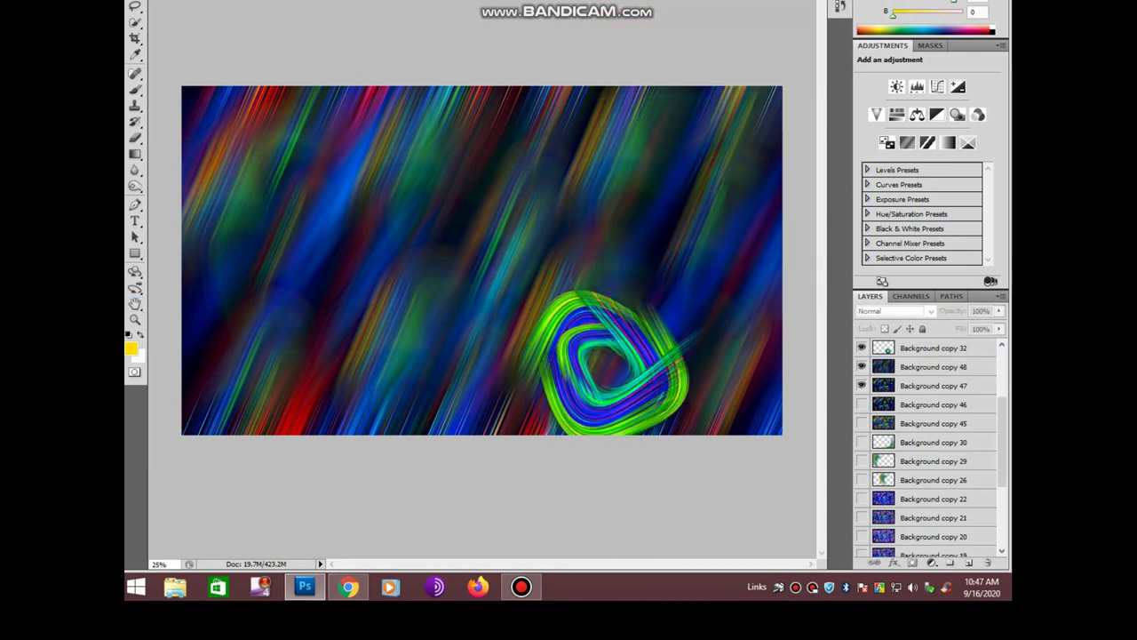
Move the green swirl to the upper left and add a smaller rotated copy to its right
drag(613, 363, 378, 244)
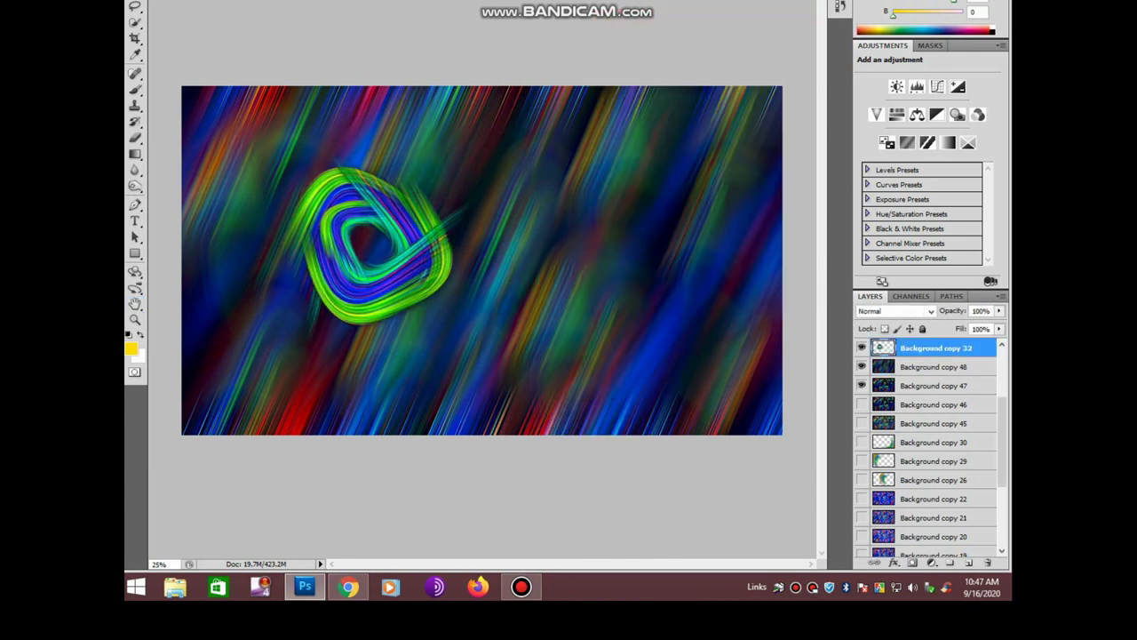
key(ctrl+j)
key(ctrl+t)
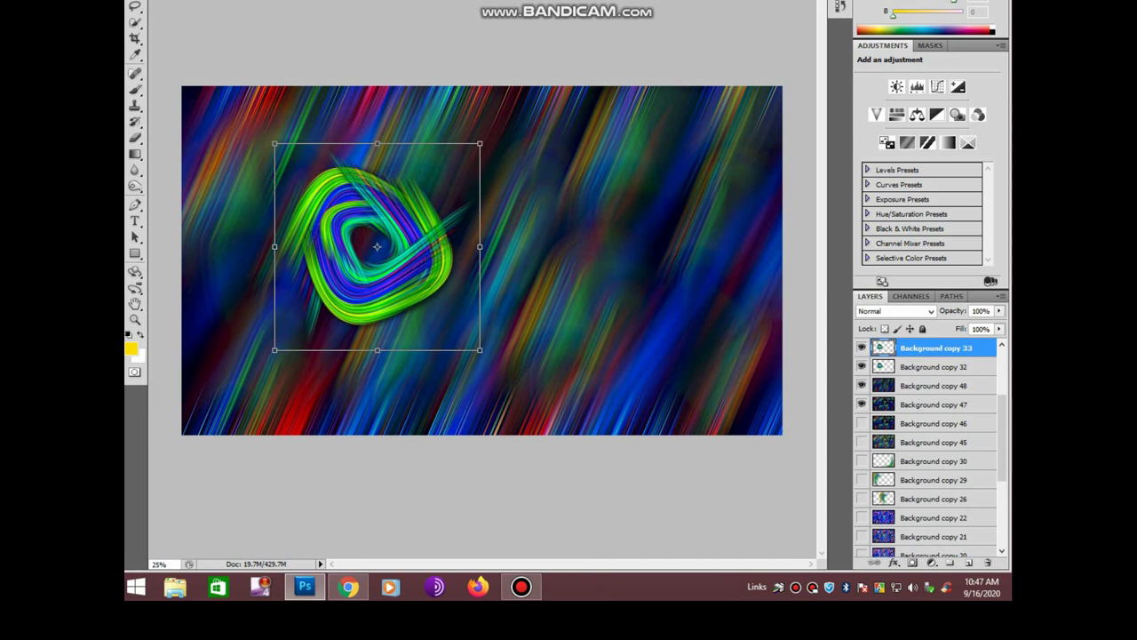
mouse_move(478, 347)
mouse_down()
mouse_move(444, 315)
mouse_move(465, 261)
mouse_up()
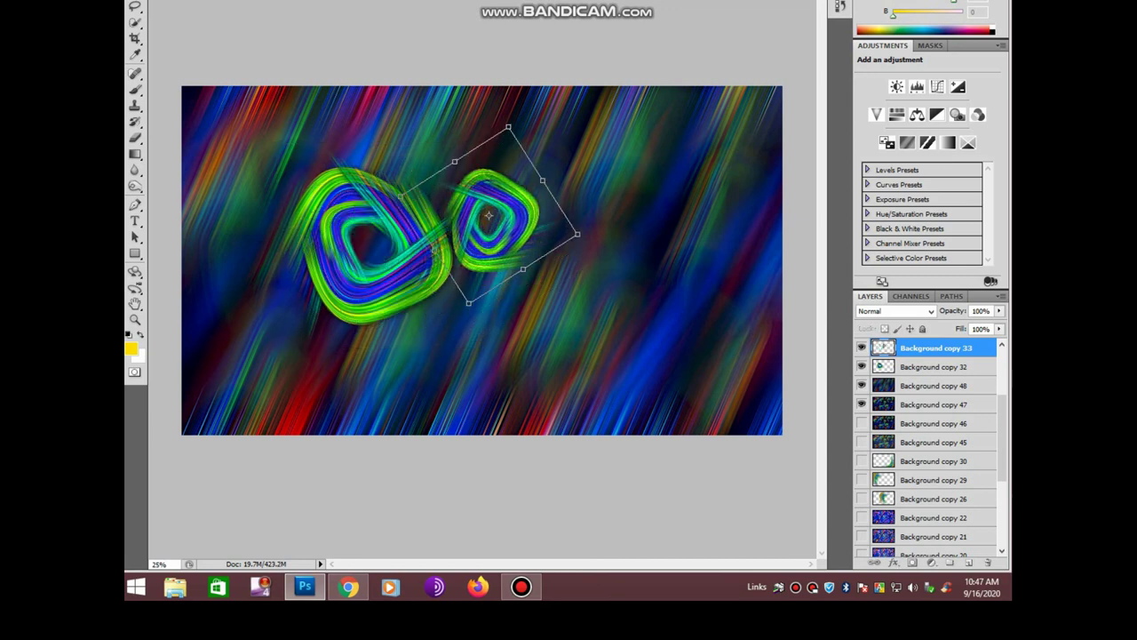
drag(377, 246, 489, 215)
key(Return)
Add repeated swirl copies, a large one at lower left and a rotated one at lower middle
key(ctrl+shift+alt+t)
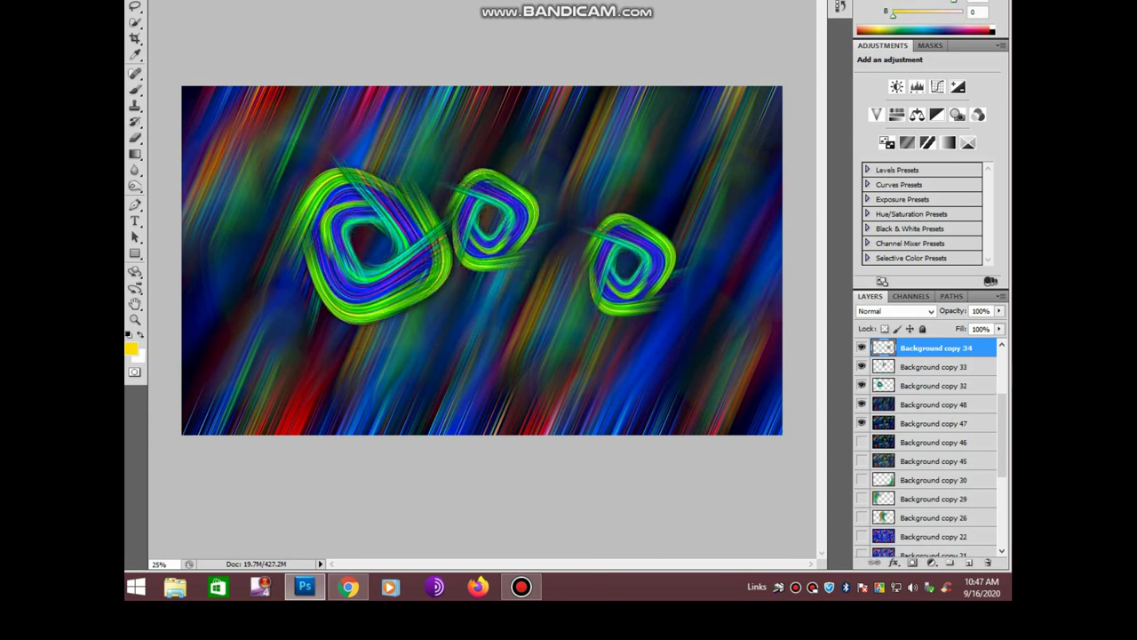
drag(373, 245, 284, 364)
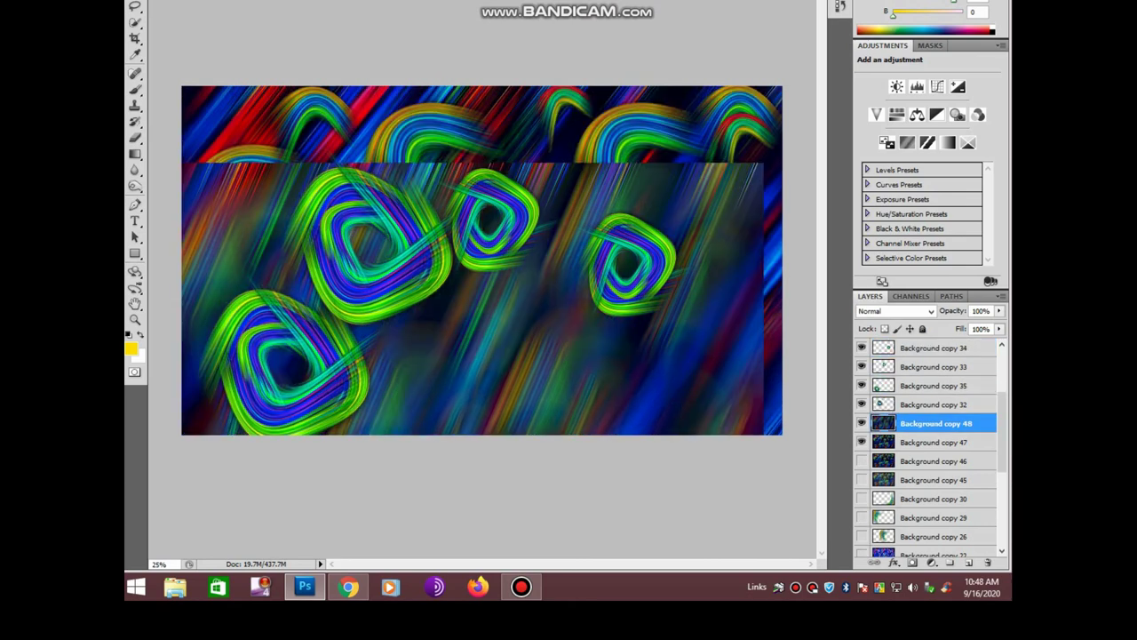
drag(285, 364, 297, 378)
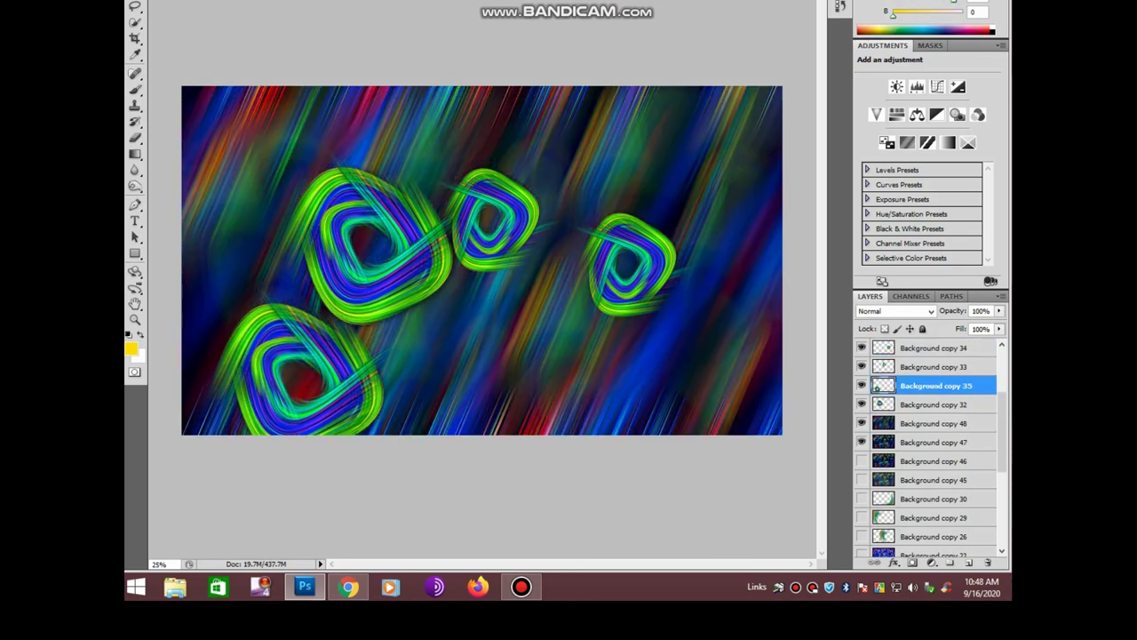
key(ctrl+shift+alt+t)
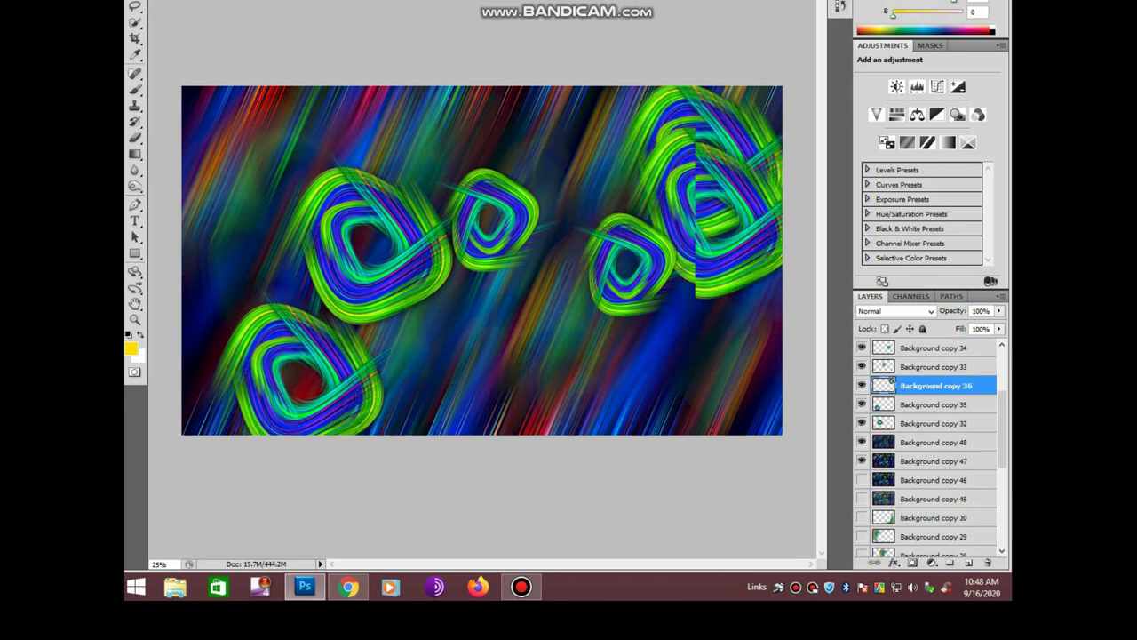
key(ctrl+shift+alt+t)
key(ctrl+t)
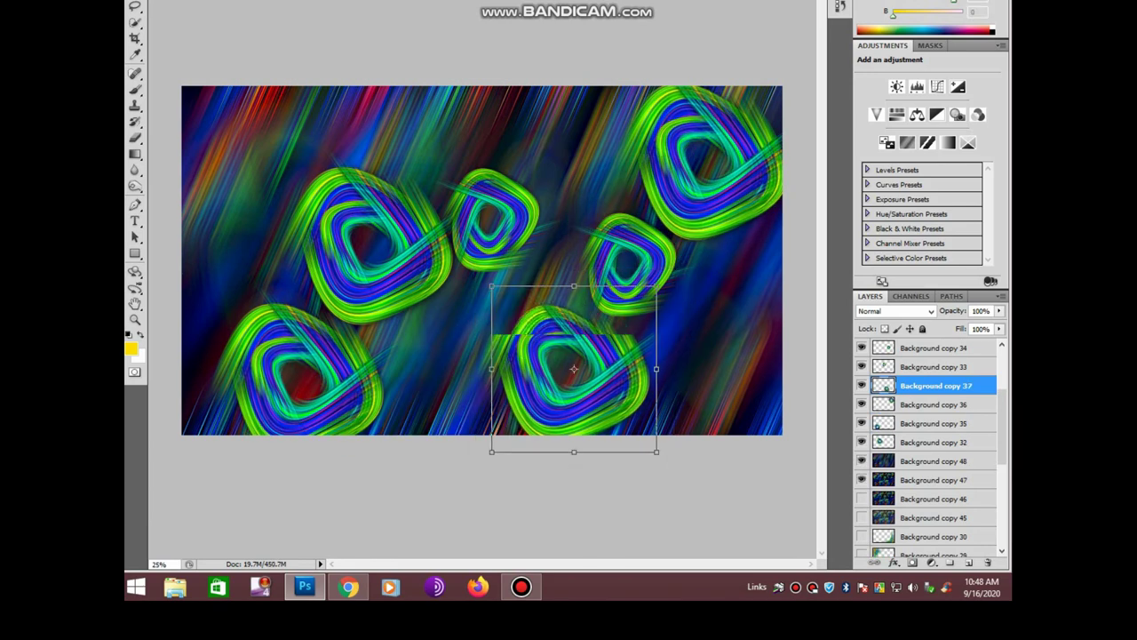
drag(688, 484, 622, 502)
key(Return)
Add and rearrange more swirl copies at upper left, left middle, lower right and top centre
key(ctrl+shift+alt+t)
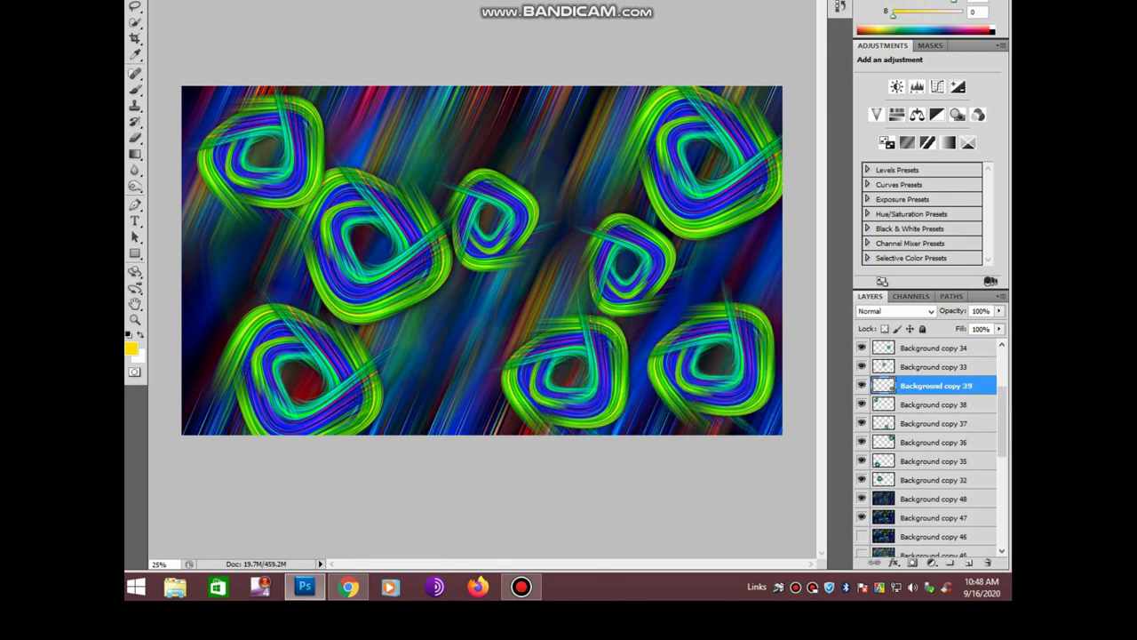
drag(493, 218, 528, 173)
drag(373, 240, 400, 245)
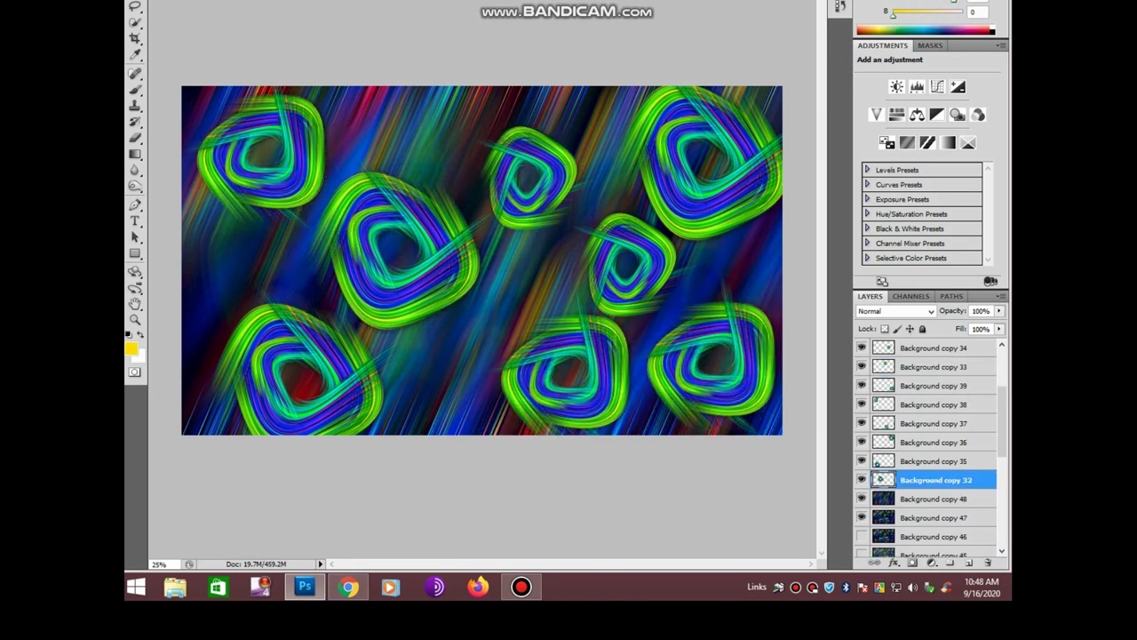
drag(262, 149, 252, 147)
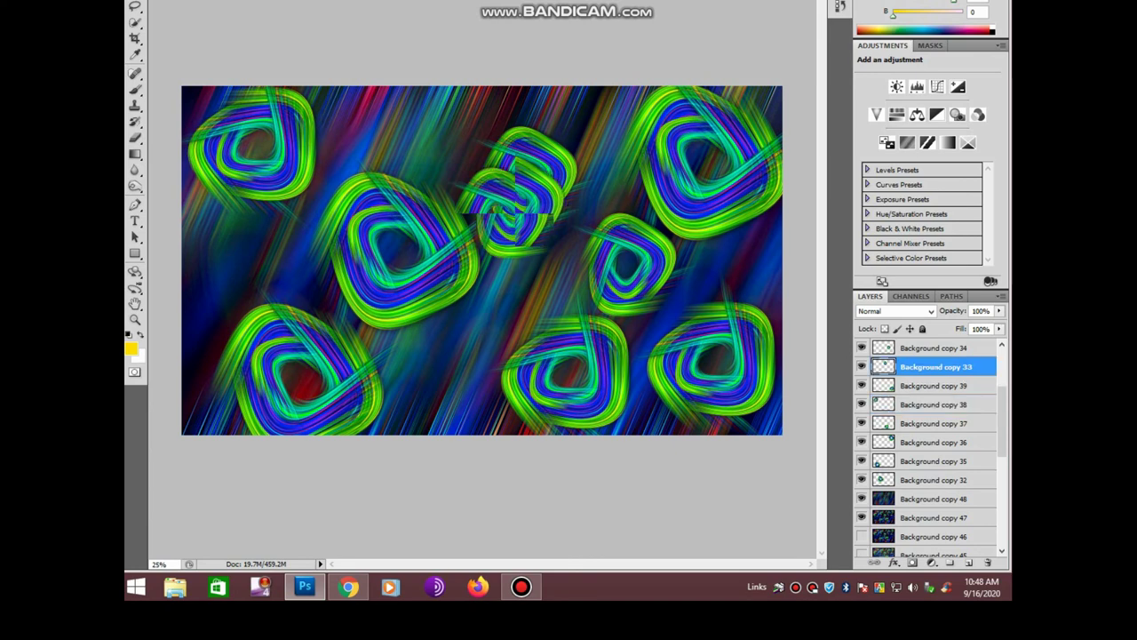
drag(520, 204, 240, 262)
key(ctrl+shift+alt+t)
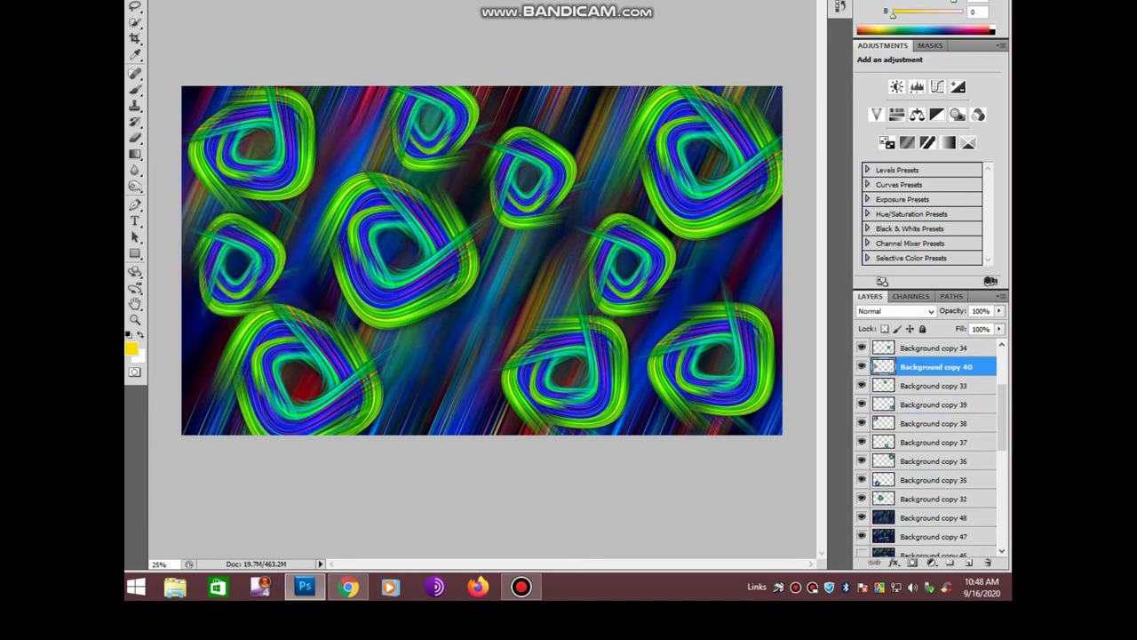
click(935, 536)
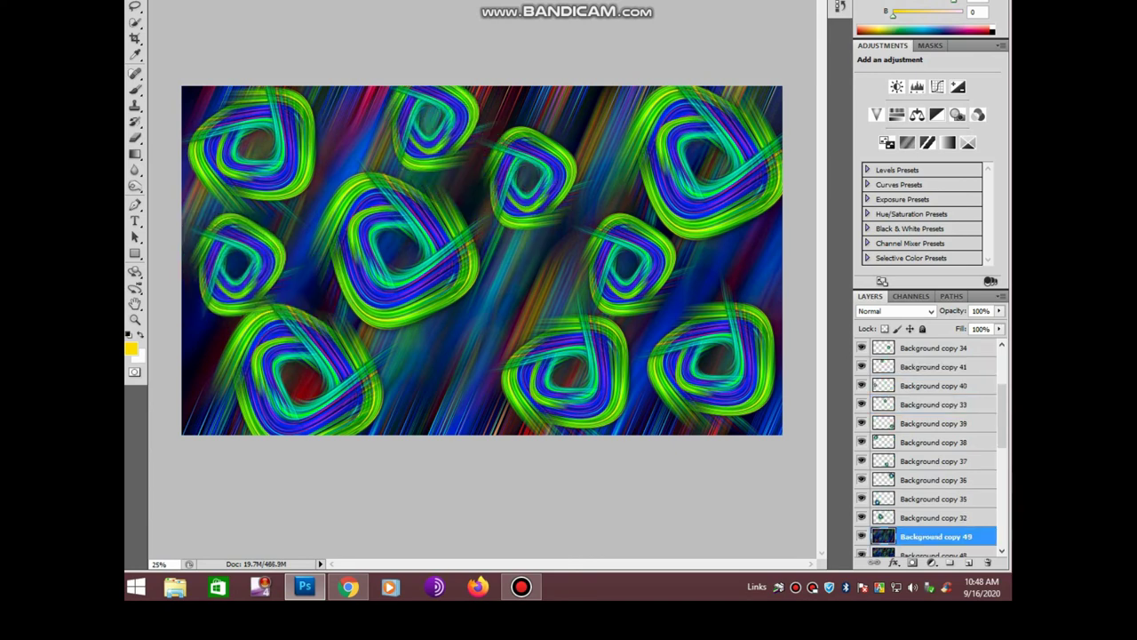
Put the streak background above the swirls and erase patches revealing swirls at left and upper middle
drag(936, 535, 936, 347)
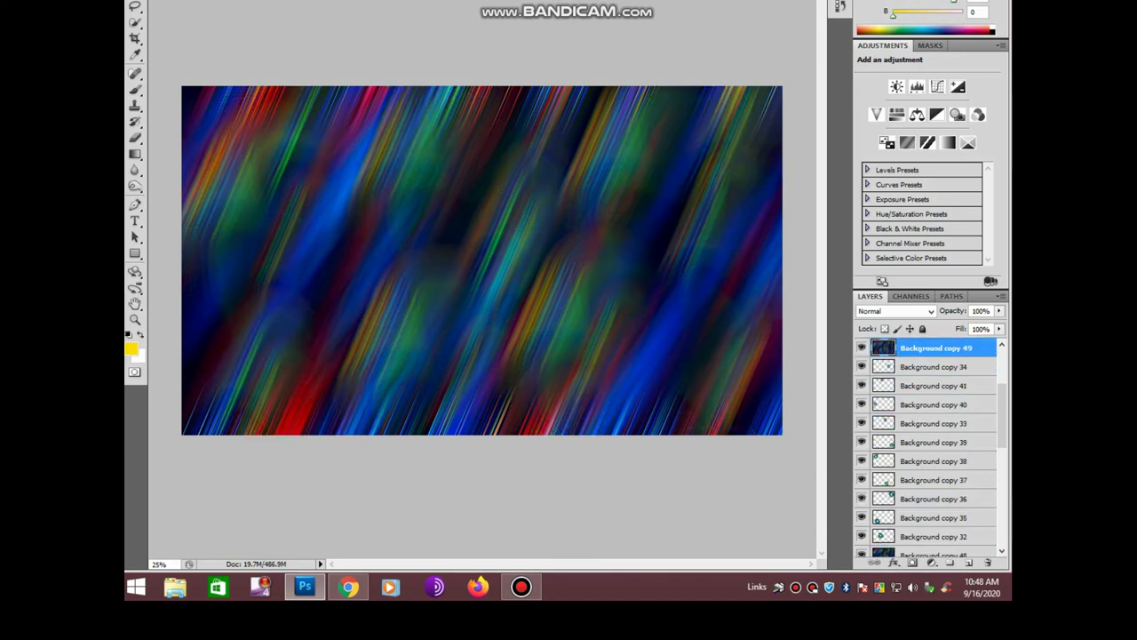
right_click(135, 138)
click(188, 135)
drag(391, 191, 356, 217)
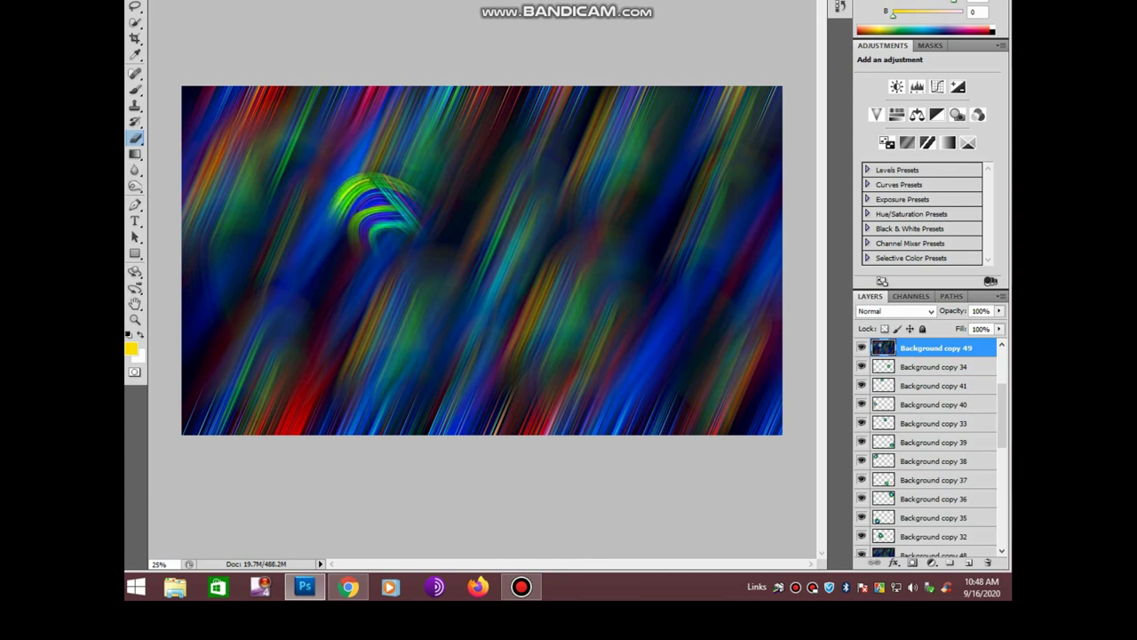
mouse_move(307, 178)
mouse_down()
mouse_move(258, 142)
mouse_move(240, 186)
mouse_up()
mouse_move(267, 223)
mouse_down()
mouse_move(213, 266)
mouse_move(257, 302)
mouse_up()
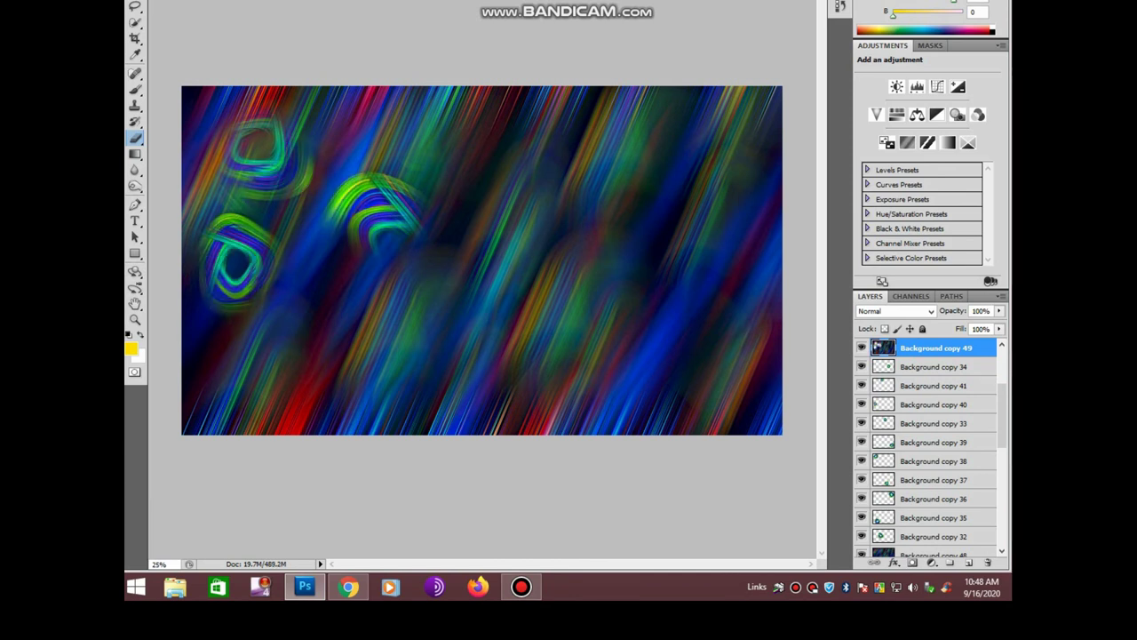
mouse_move(560, 147)
mouse_down()
mouse_move(511, 208)
mouse_move(547, 222)
mouse_up()
Erase more patches to reveal swirls at upper right, lower right, lower left and top
mouse_move(662, 146)
mouse_down()
mouse_move(693, 213)
mouse_move(645, 227)
mouse_up()
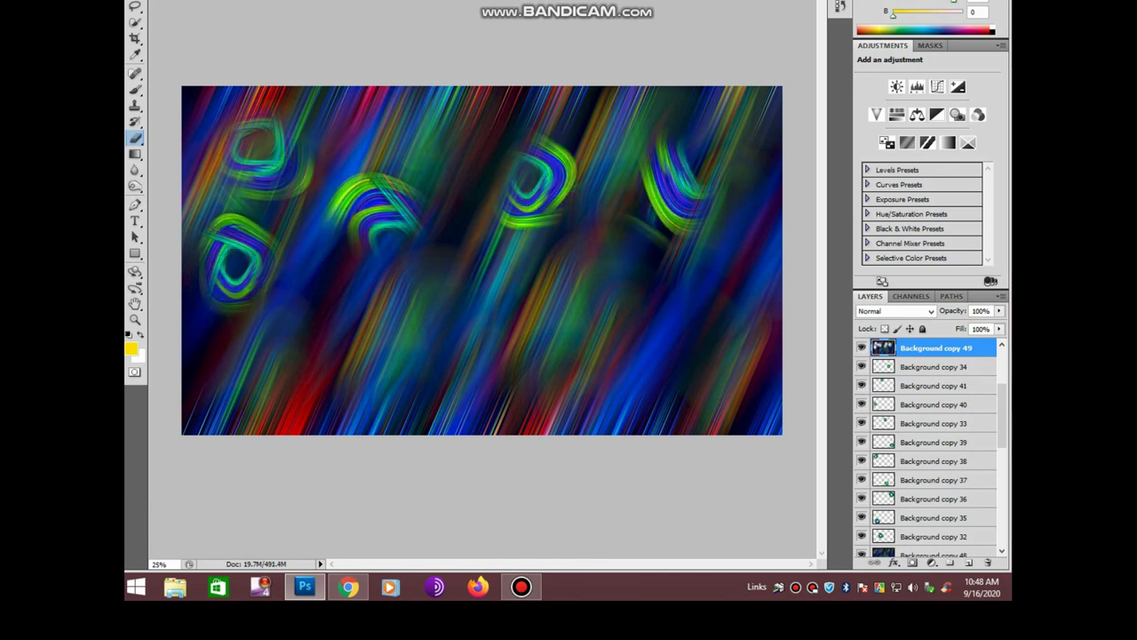
drag(702, 204, 756, 155)
mouse_move(622, 302)
mouse_down()
mouse_move(671, 365)
mouse_move(622, 266)
mouse_move(591, 240)
mouse_up()
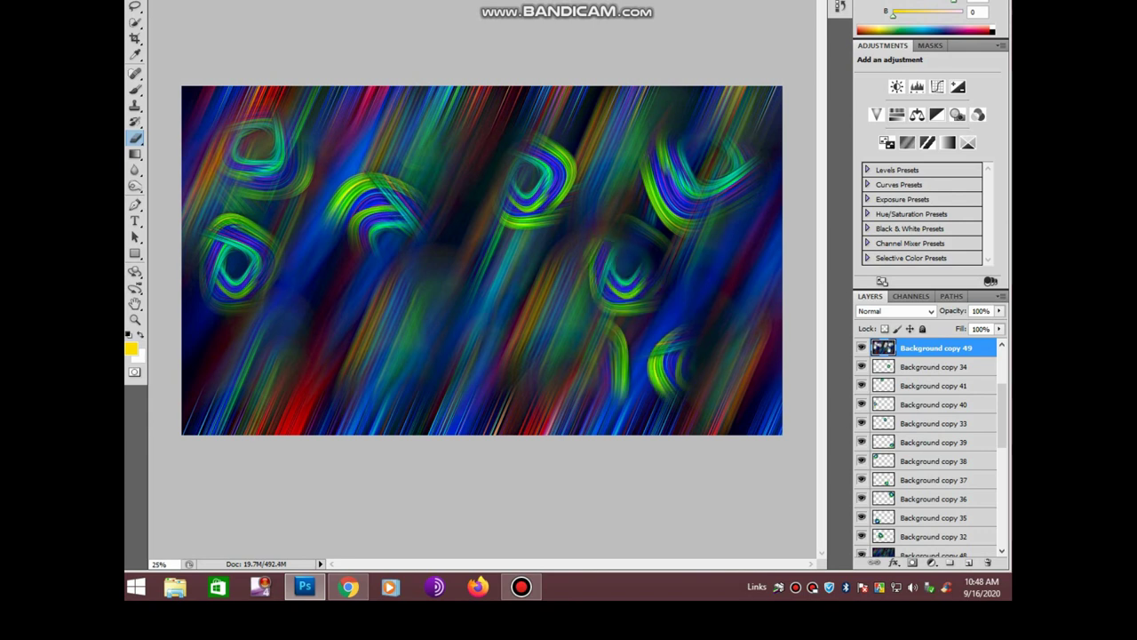
mouse_move(475, 262)
mouse_down()
mouse_move(440, 306)
mouse_move(356, 328)
mouse_move(262, 417)
mouse_up()
drag(311, 369, 377, 431)
drag(520, 160, 462, 98)
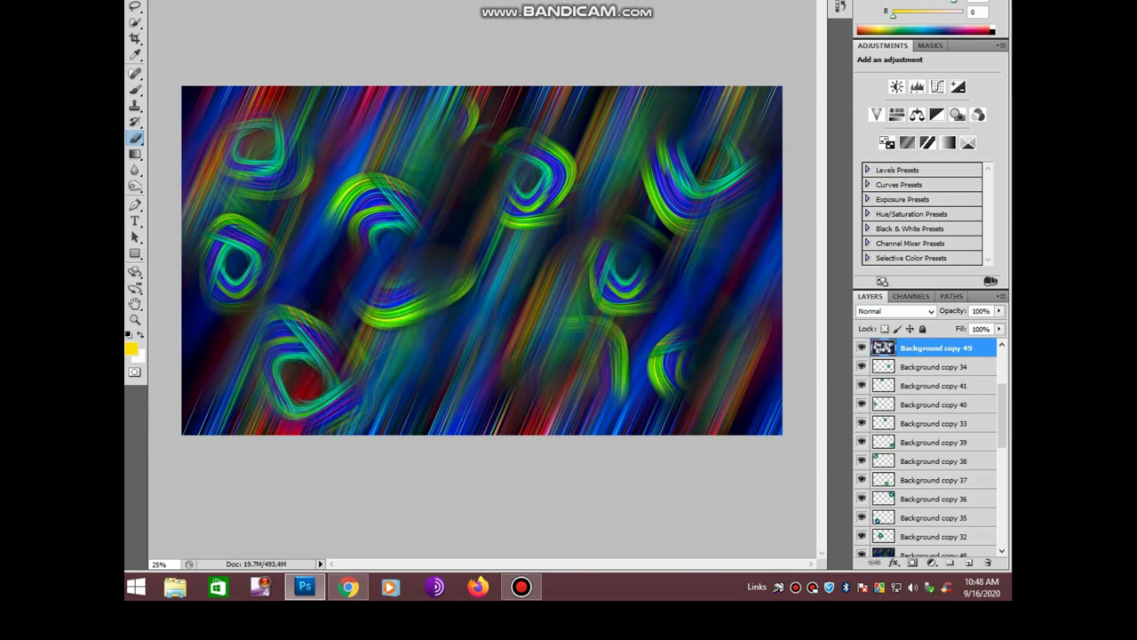
scroll(928, 444, down, 2)
scroll(929, 444, down, 3)
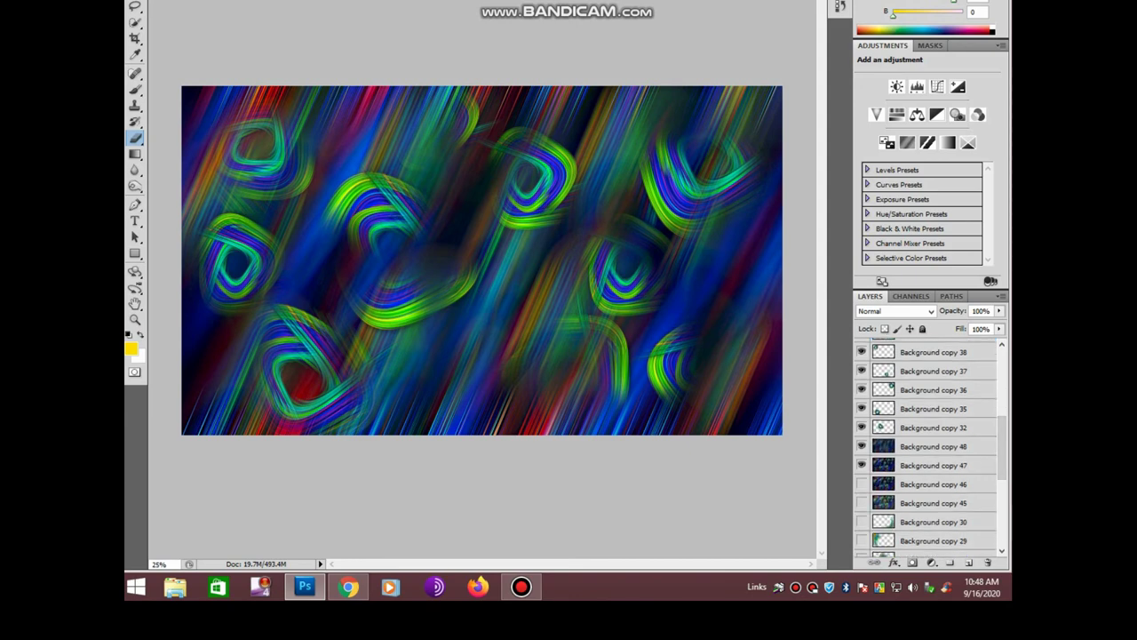
Merge the visible layers and boost contrast with an S-shaped Curves adjustment
click(861, 465)
key(ctrl+z)
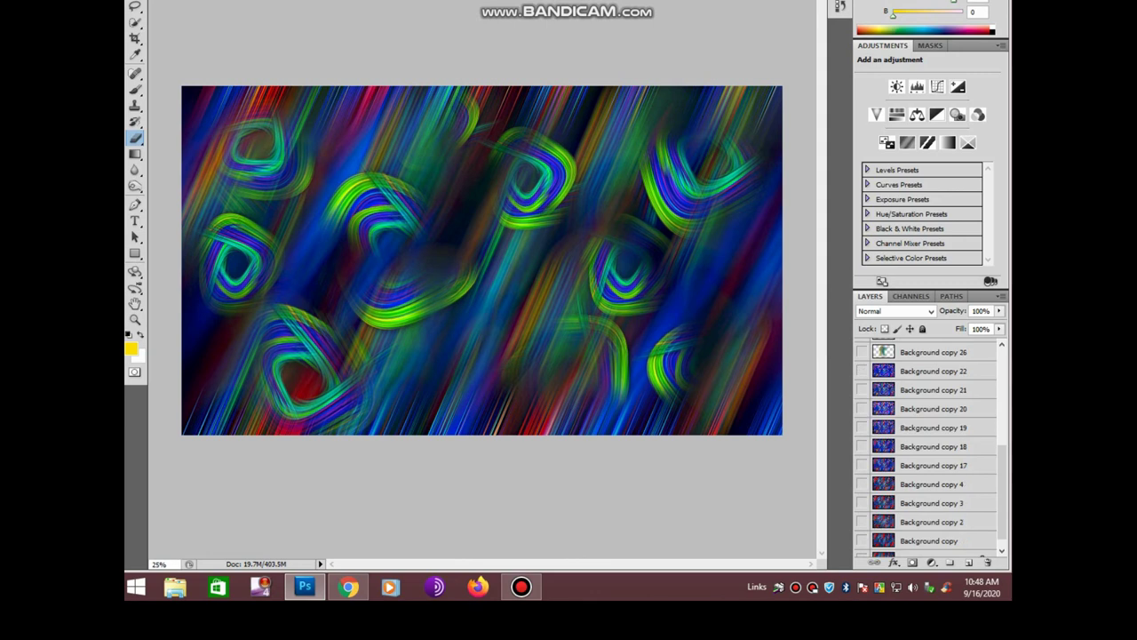
key(ctrl+m)
mouse_move(812, 294)
mouse_down()
mouse_move(817, 274)
mouse_move(830, 275)
mouse_up()
mouse_move(799, 311)
mouse_down()
mouse_move(800, 332)
mouse_move(789, 317)
mouse_move(799, 328)
mouse_up()
key(Return)
Shift the midtones toward red by +53 with Color Balance
key(ctrl+b)
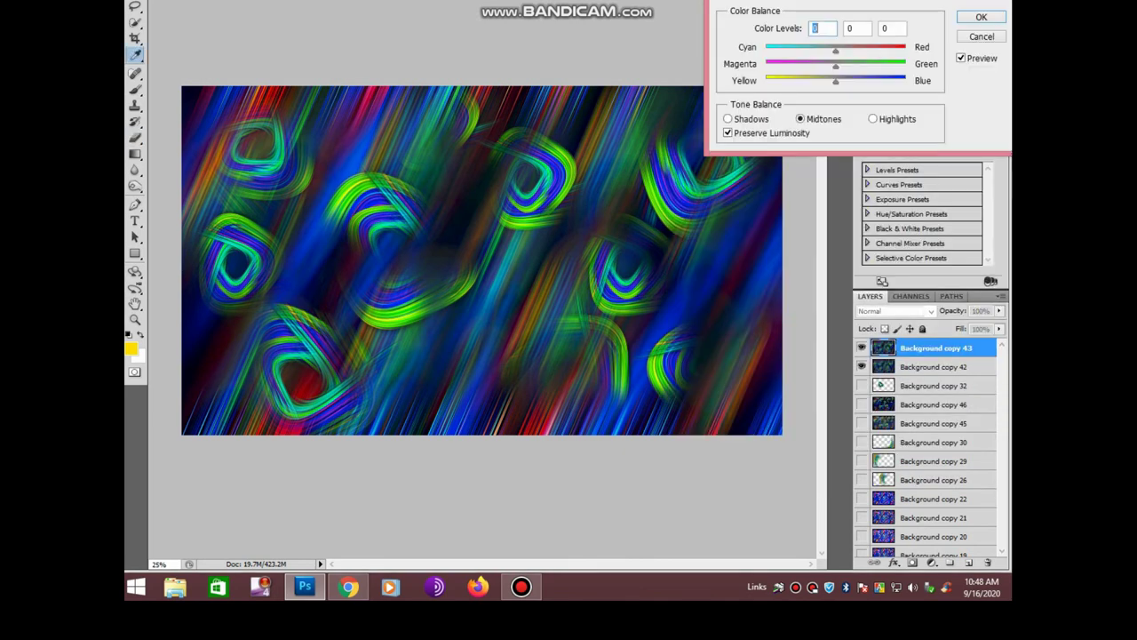
drag(837, 50, 886, 50)
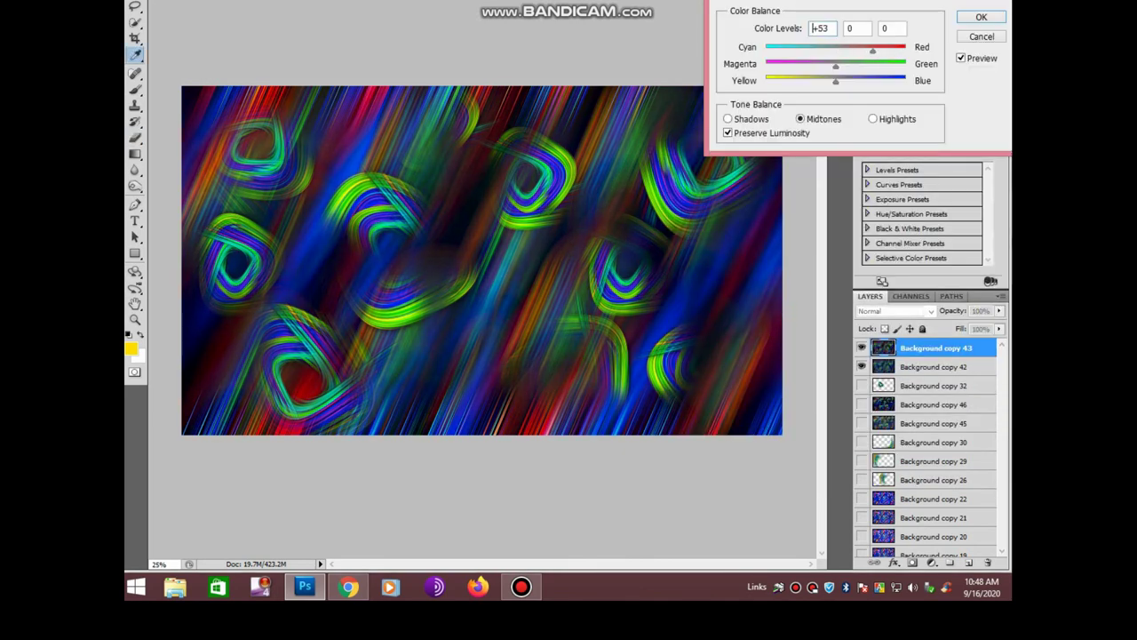
key(Return)
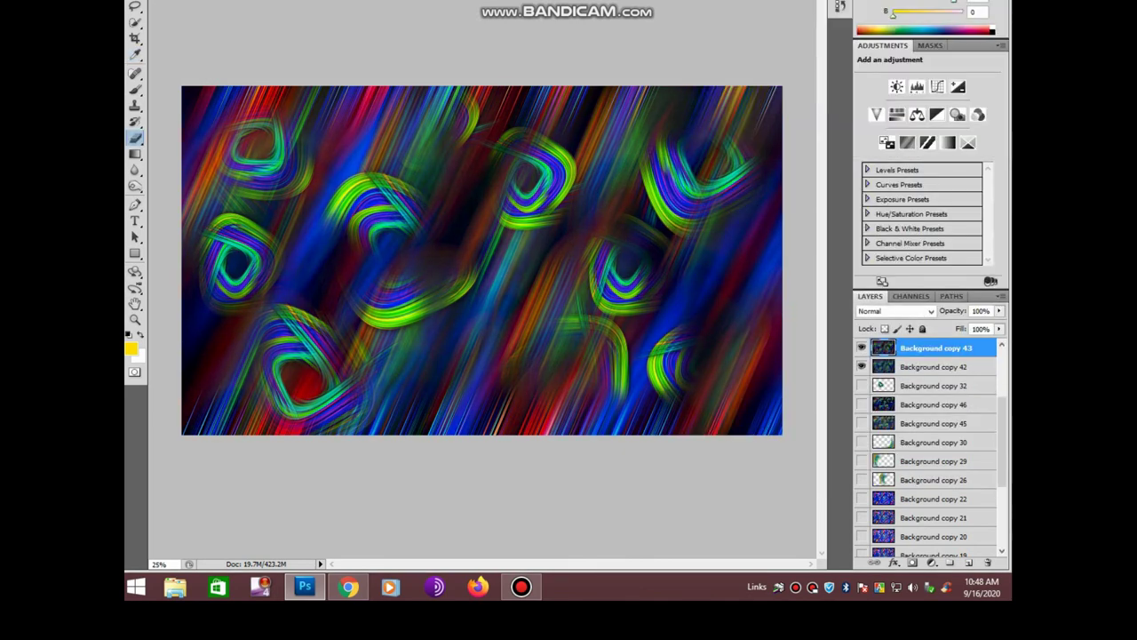
key(ctrl+t)
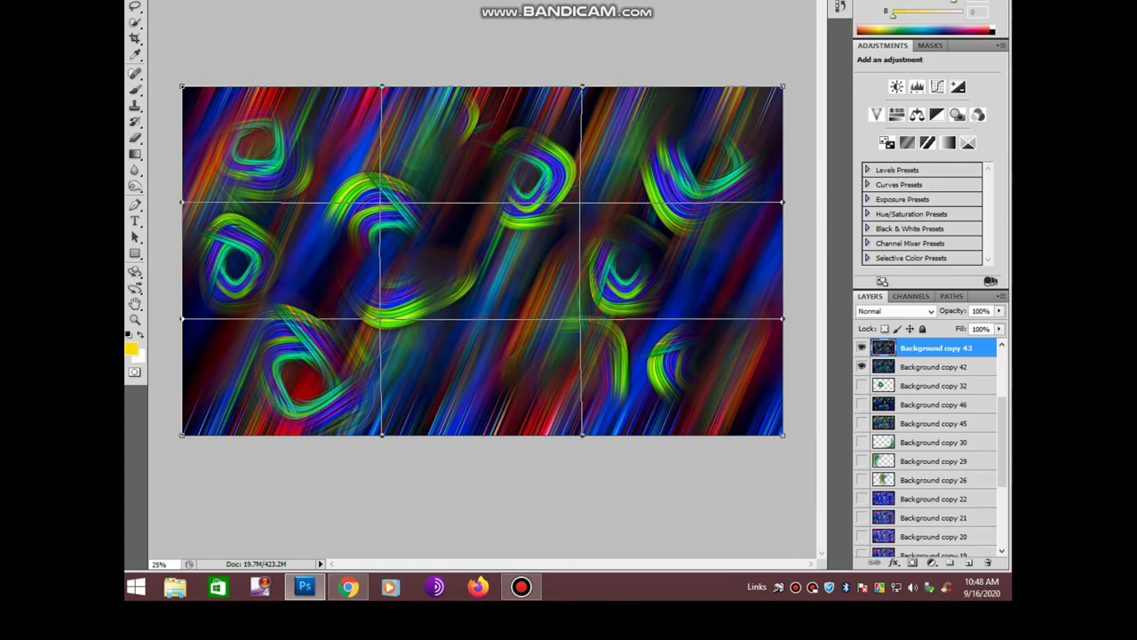
Warp the image, pulling the bottom edge down and outward and the top edge upward
drag(382, 434, 393, 439)
mouse_move(582, 434)
mouse_down()
mouse_move(610, 447)
mouse_move(655, 442)
mouse_up()
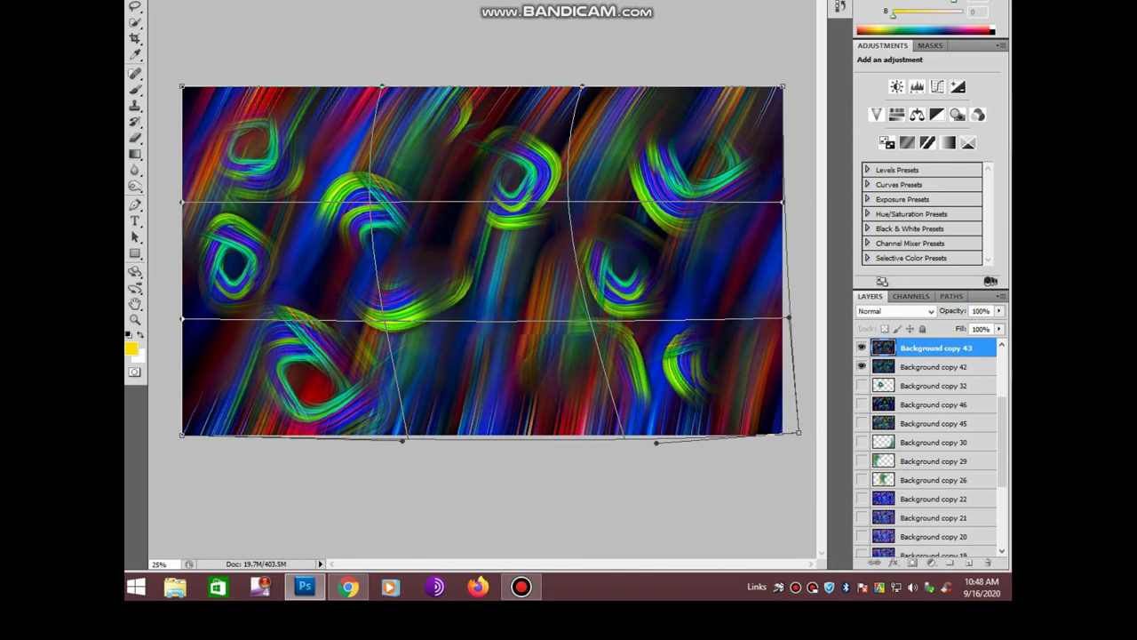
drag(782, 435, 798, 433)
drag(382, 86, 378, 76)
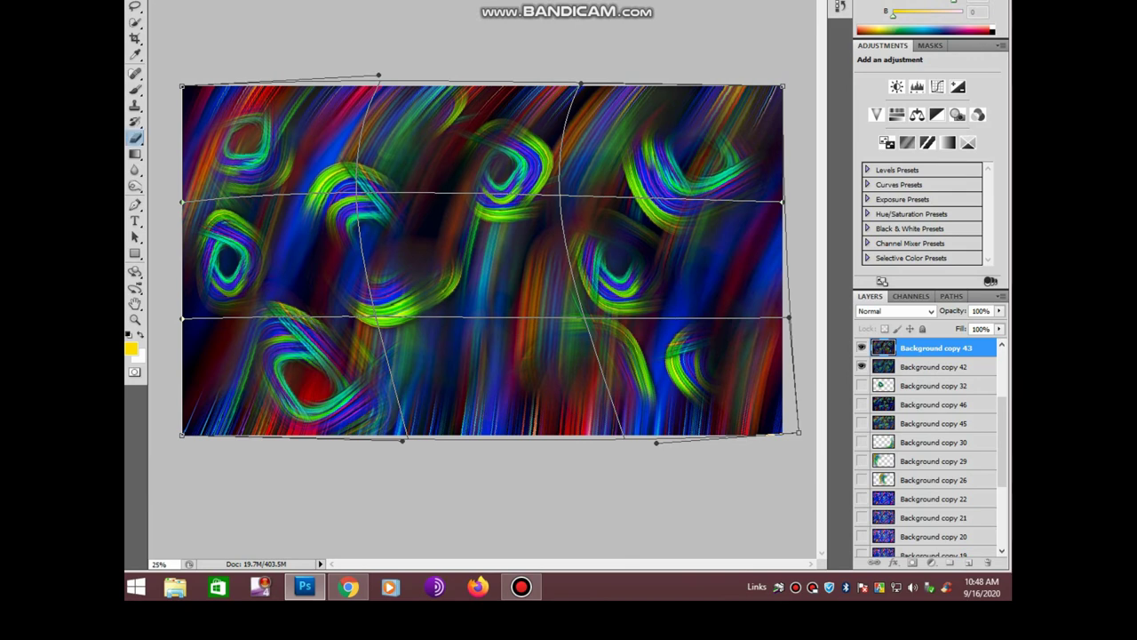
key(Return)
click(520, 586)
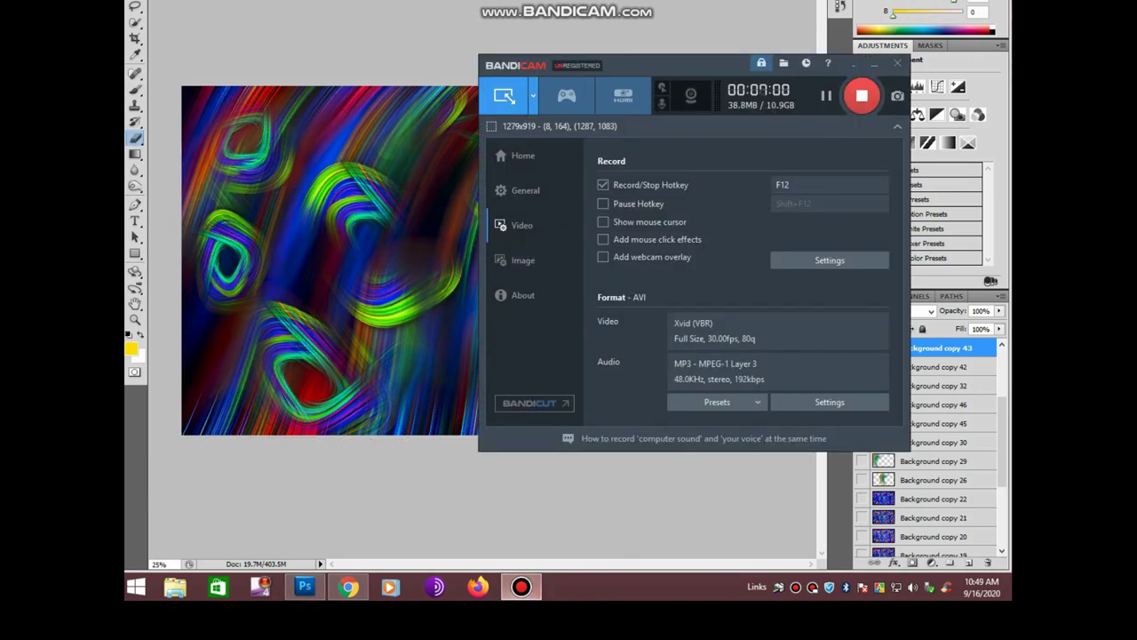